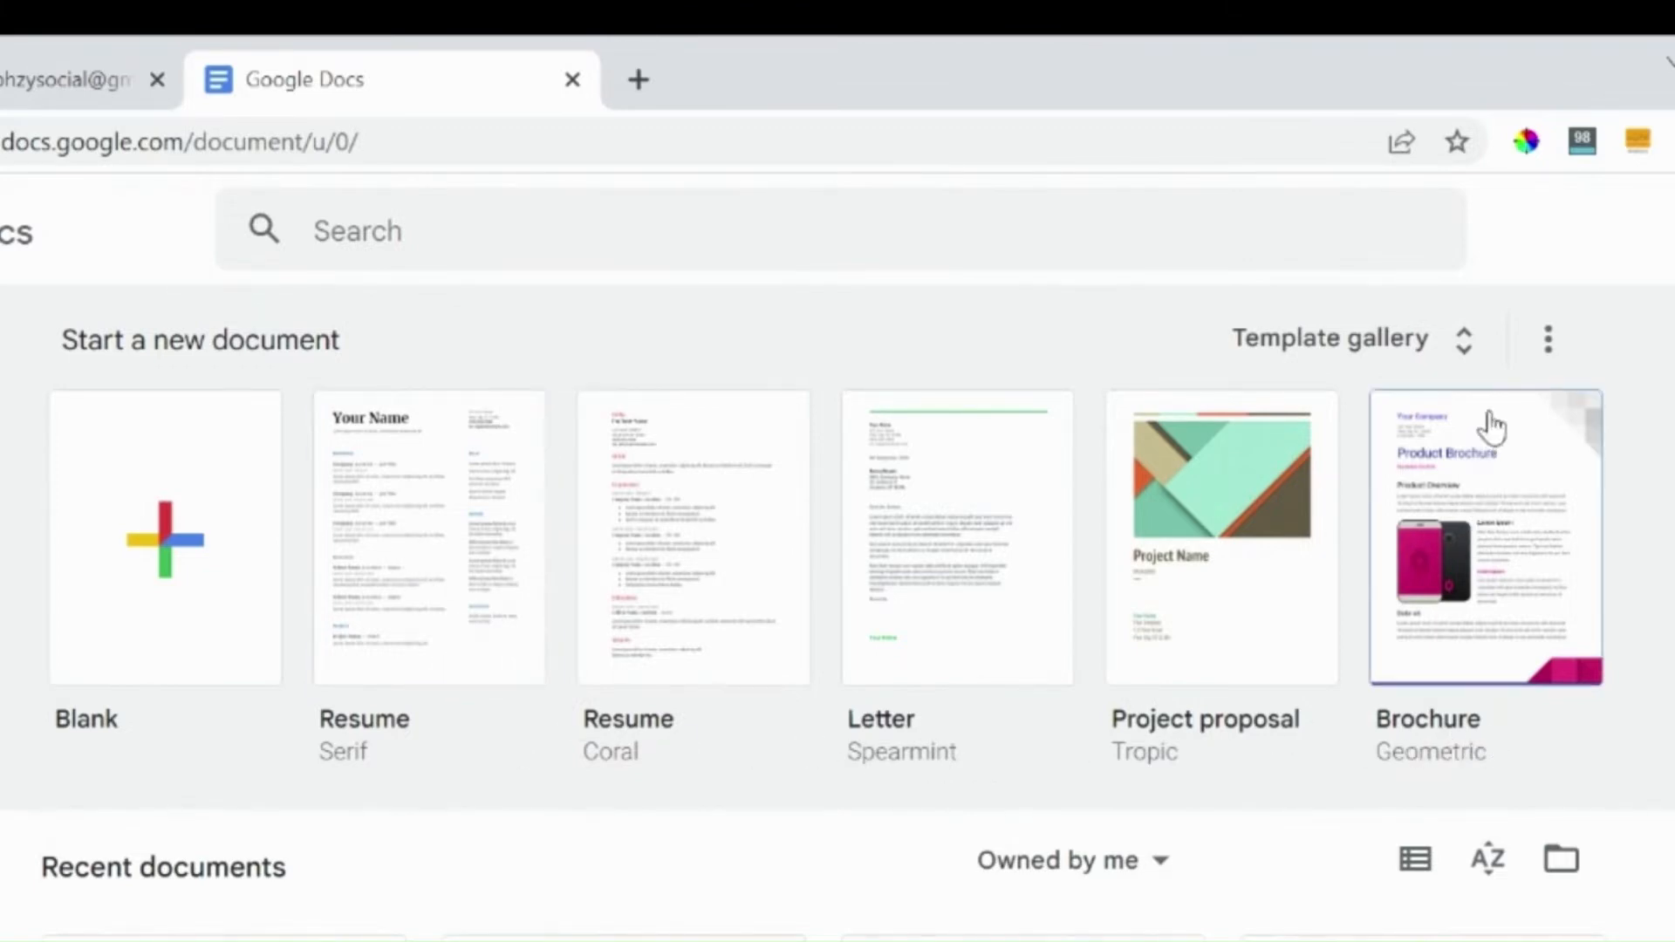
Step: Browse the template gallery's resume and letter templates, then return to the start page
{"action": "left_click", "coordinate": [1463, 368]}
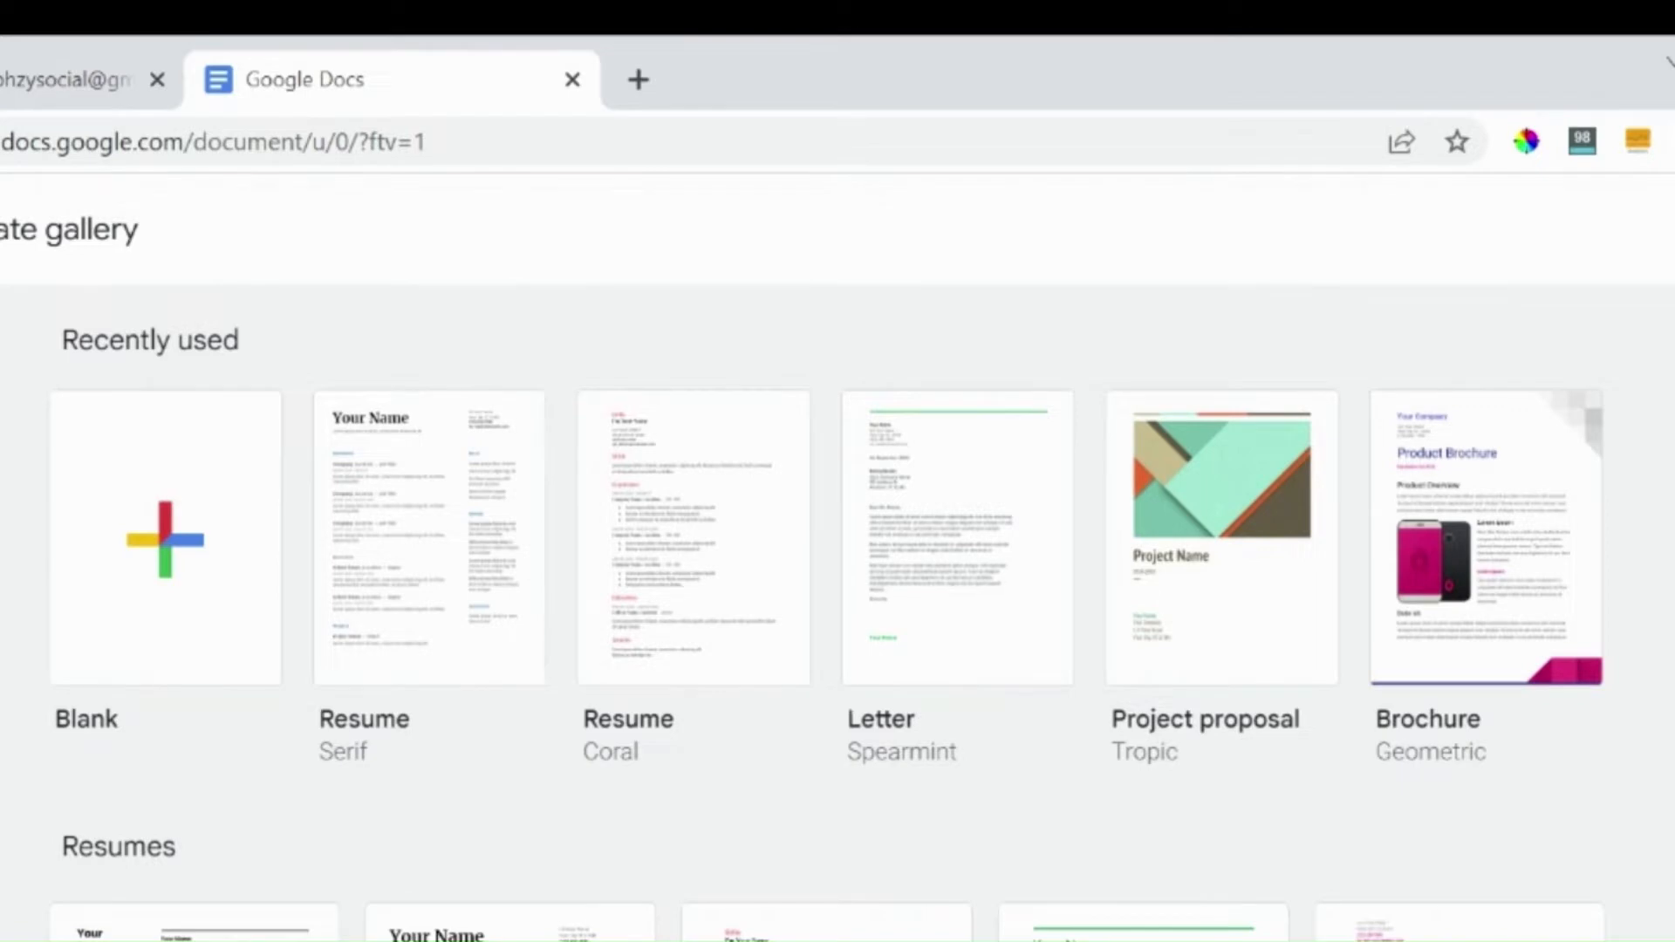
{"action": "scroll", "coordinate": [838, 611], "scroll_direction": "down", "scroll_amount": 7}
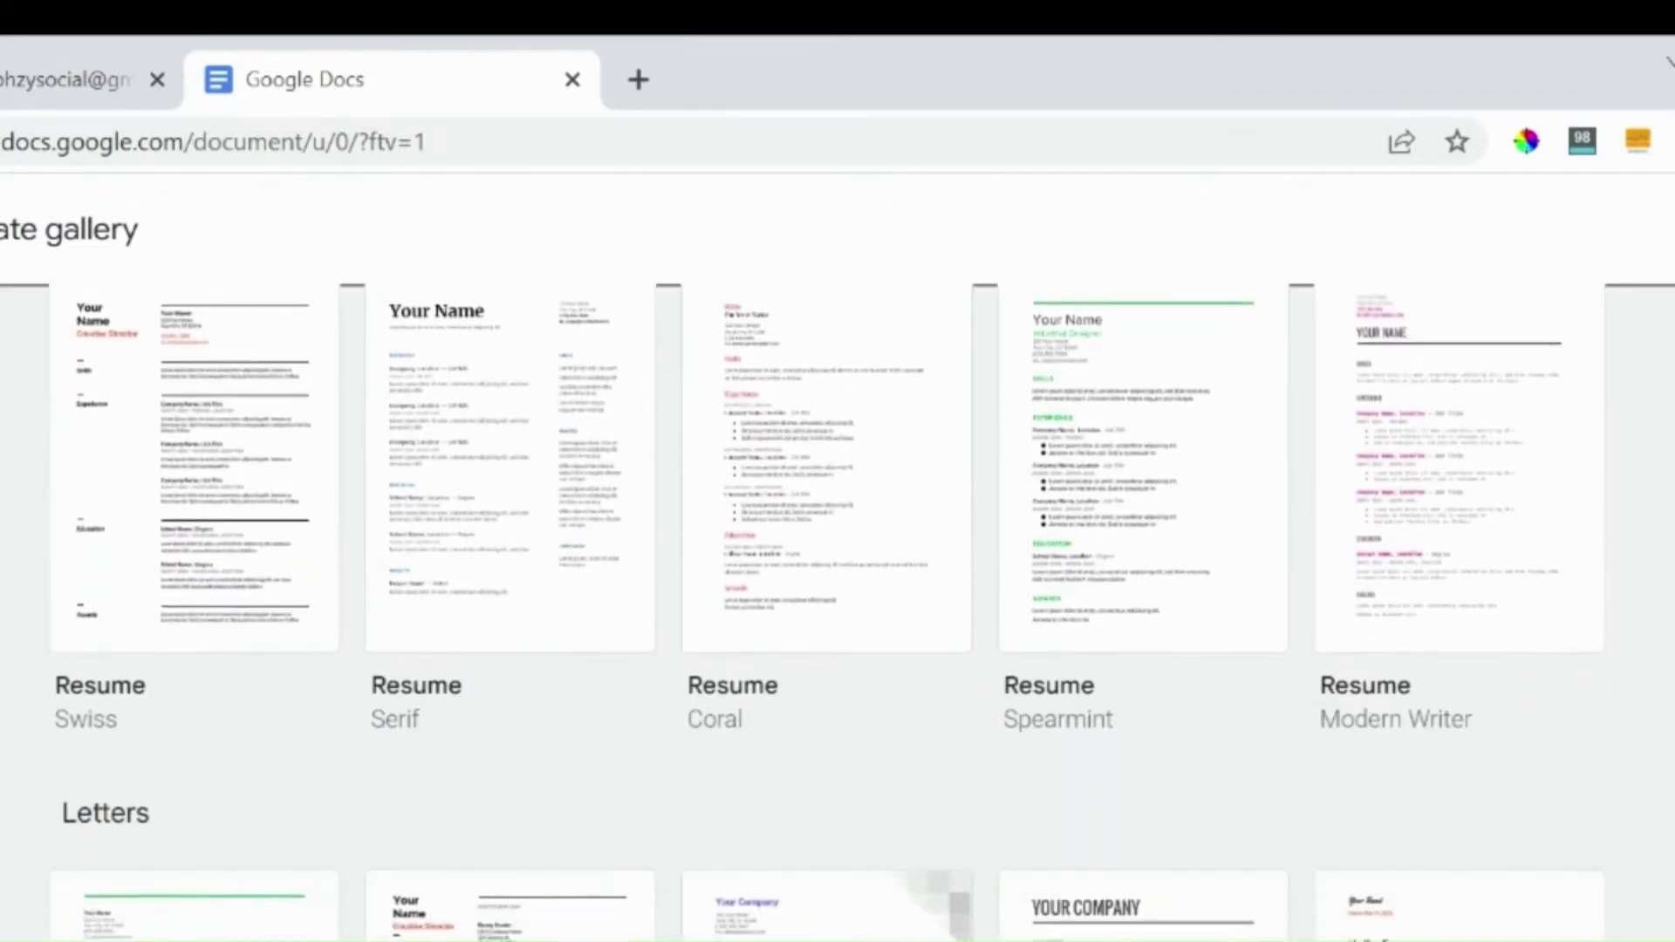
{"action": "scroll", "coordinate": [837, 611], "scroll_direction": "down", "scroll_amount": 4}
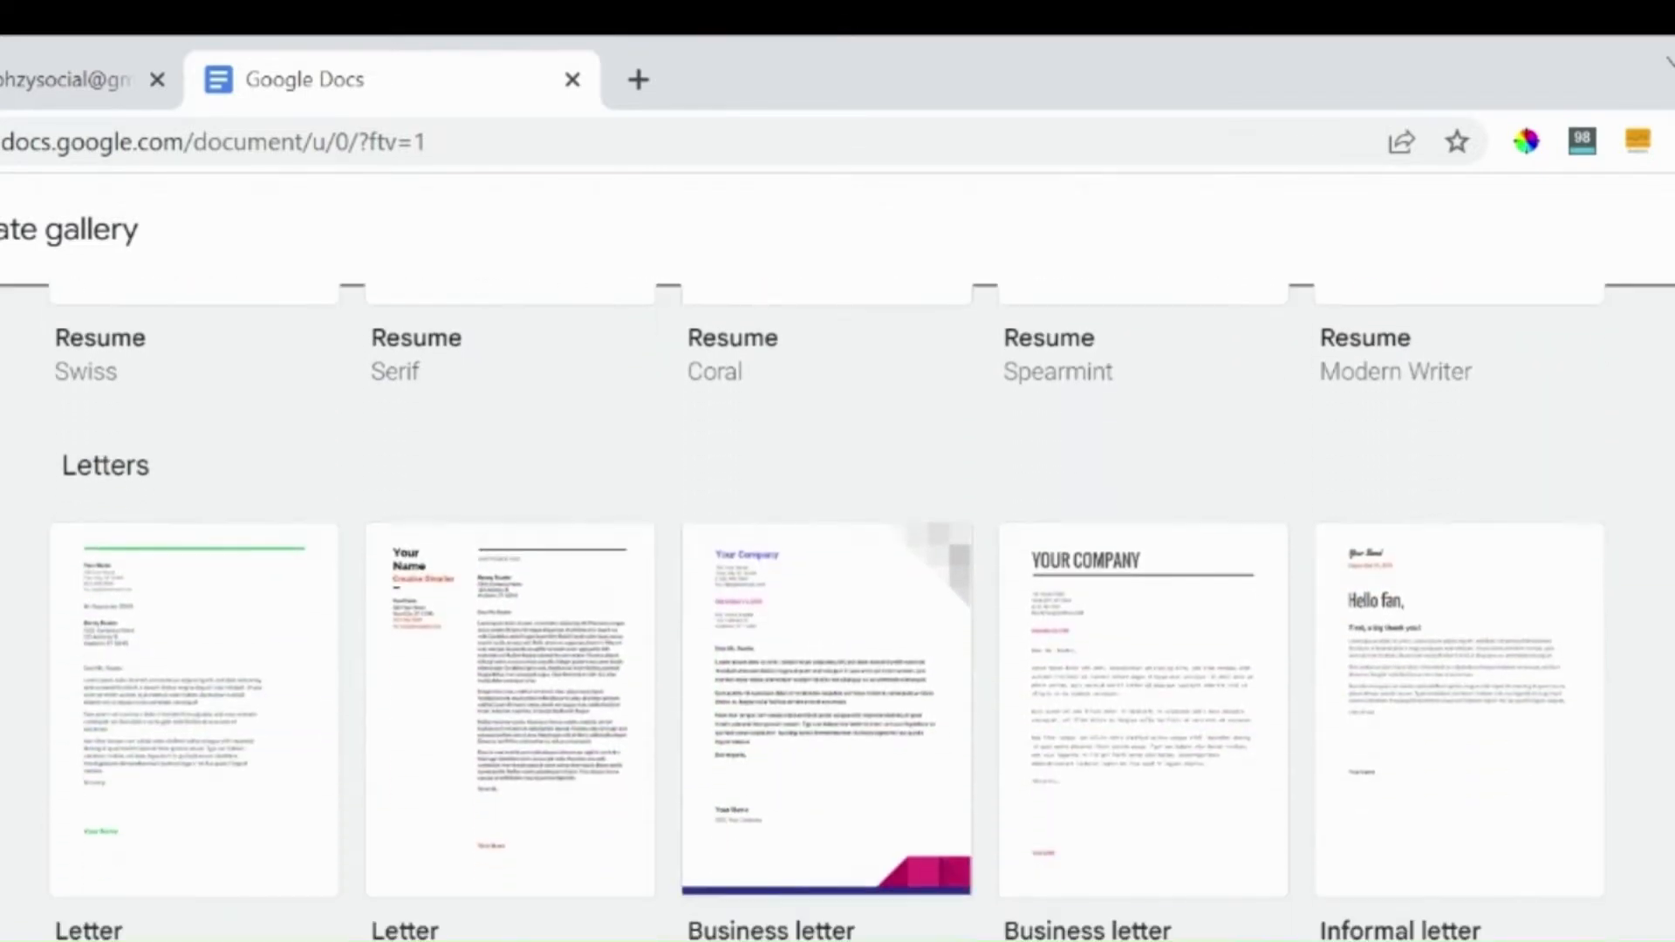
{"action": "scroll", "coordinate": [837, 610], "scroll_direction": "down", "scroll_amount": 4}
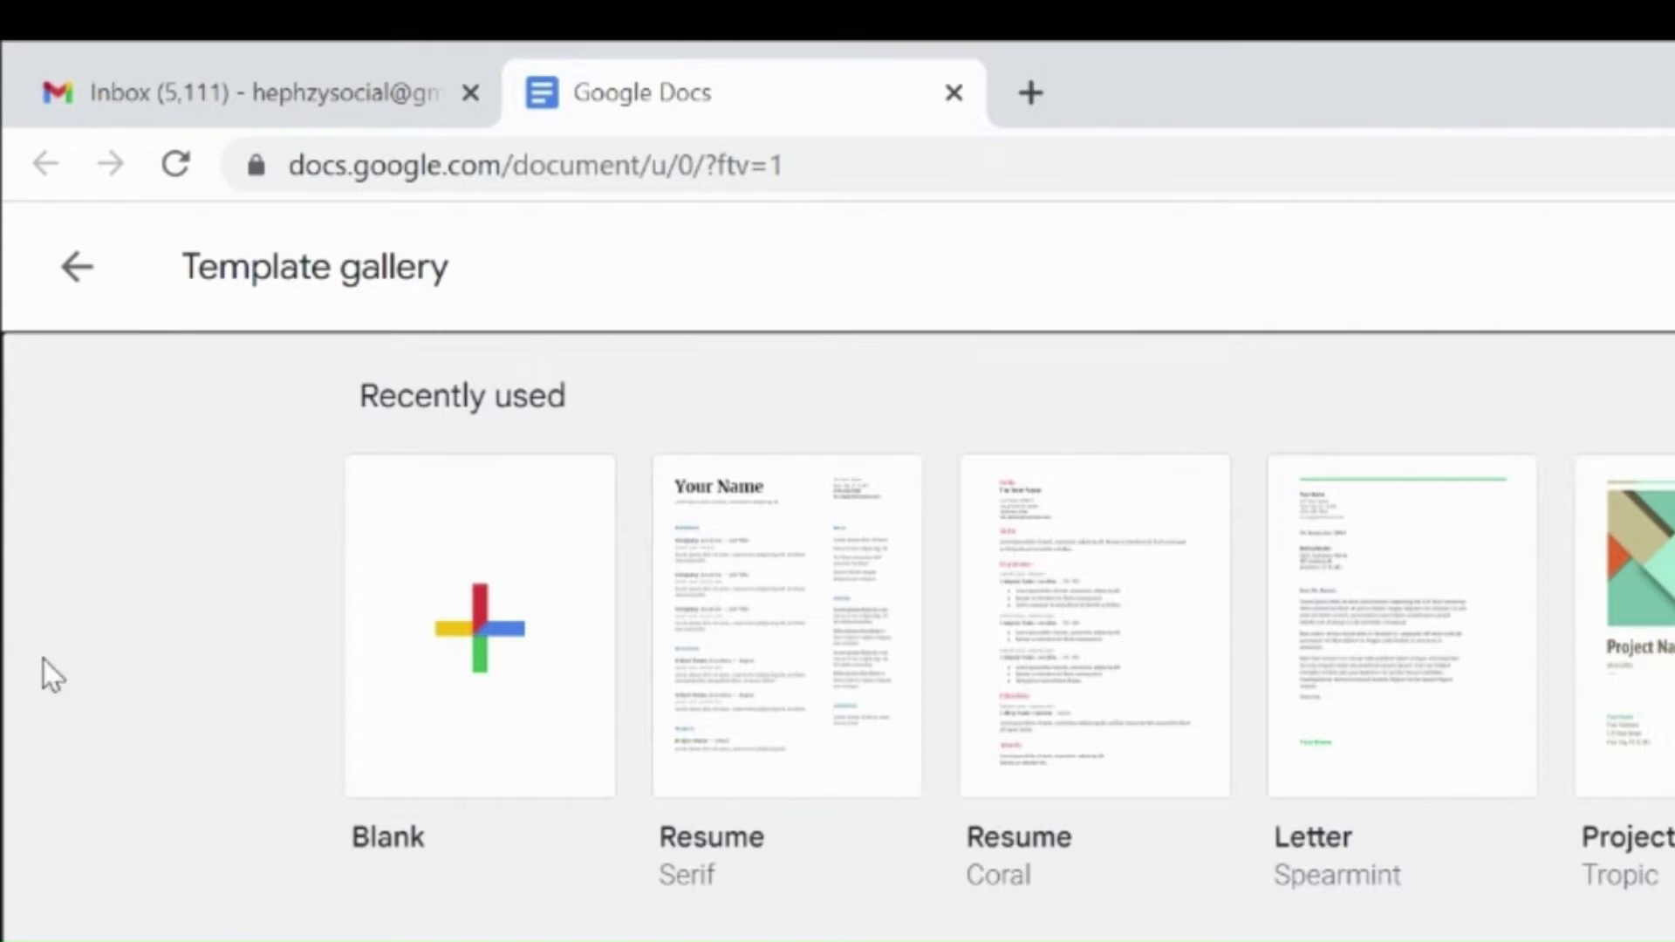
{"action": "left_click", "coordinate": [83, 272]}
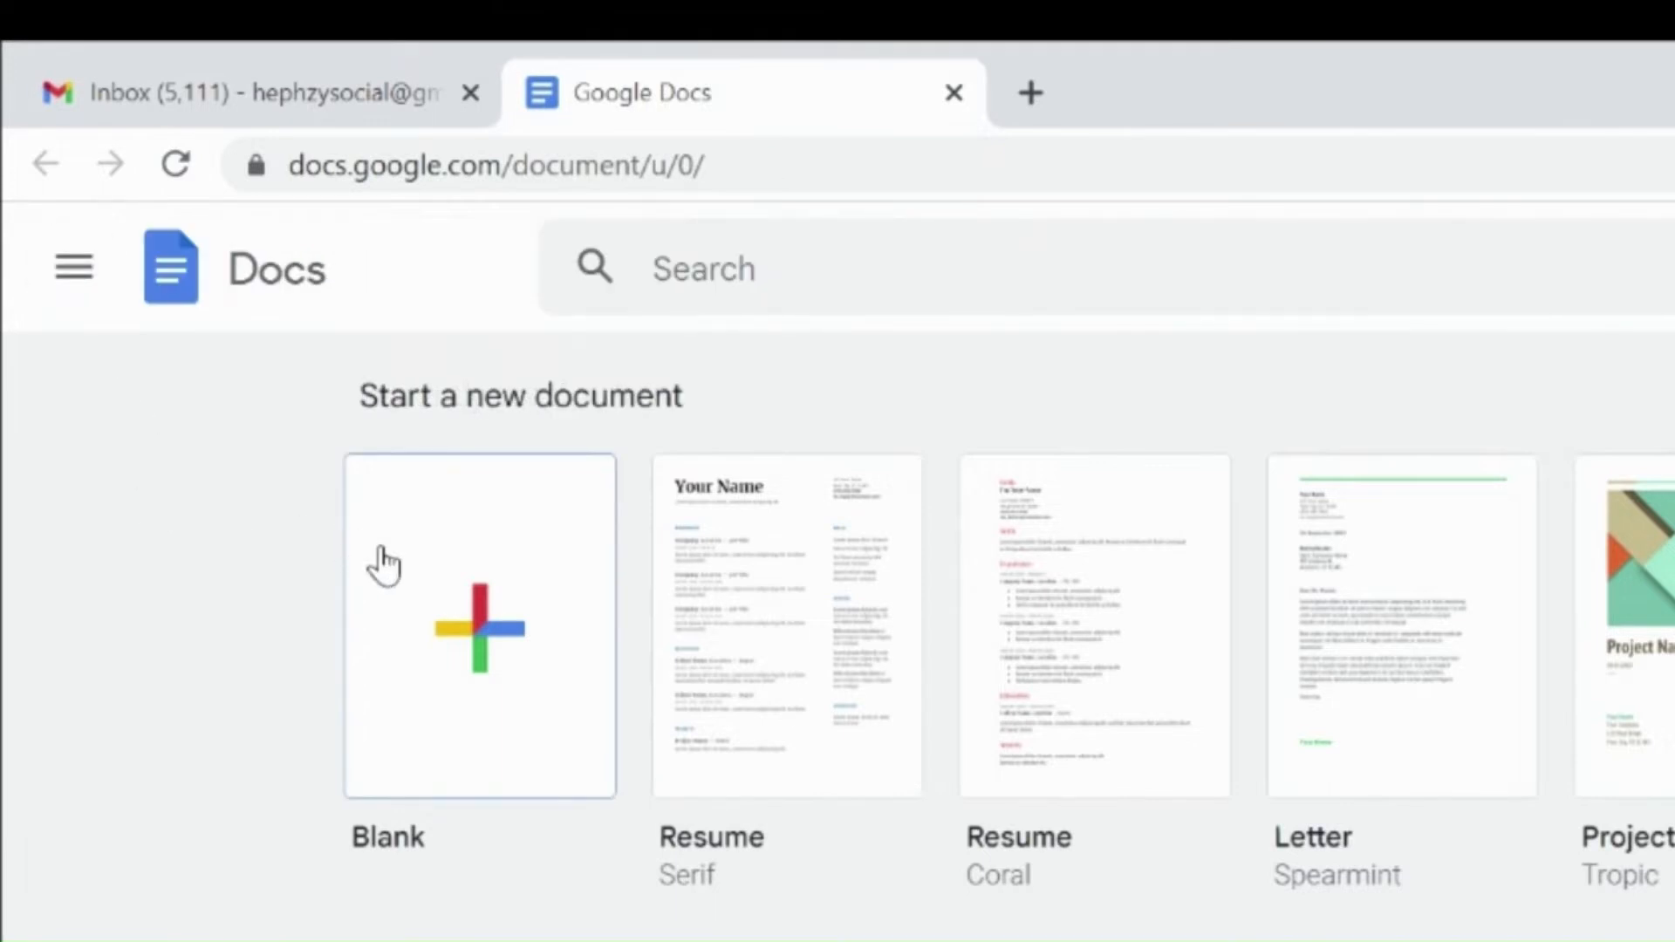
Step: Create a new blank document
{"action": "left_click", "coordinate": [458, 599]}
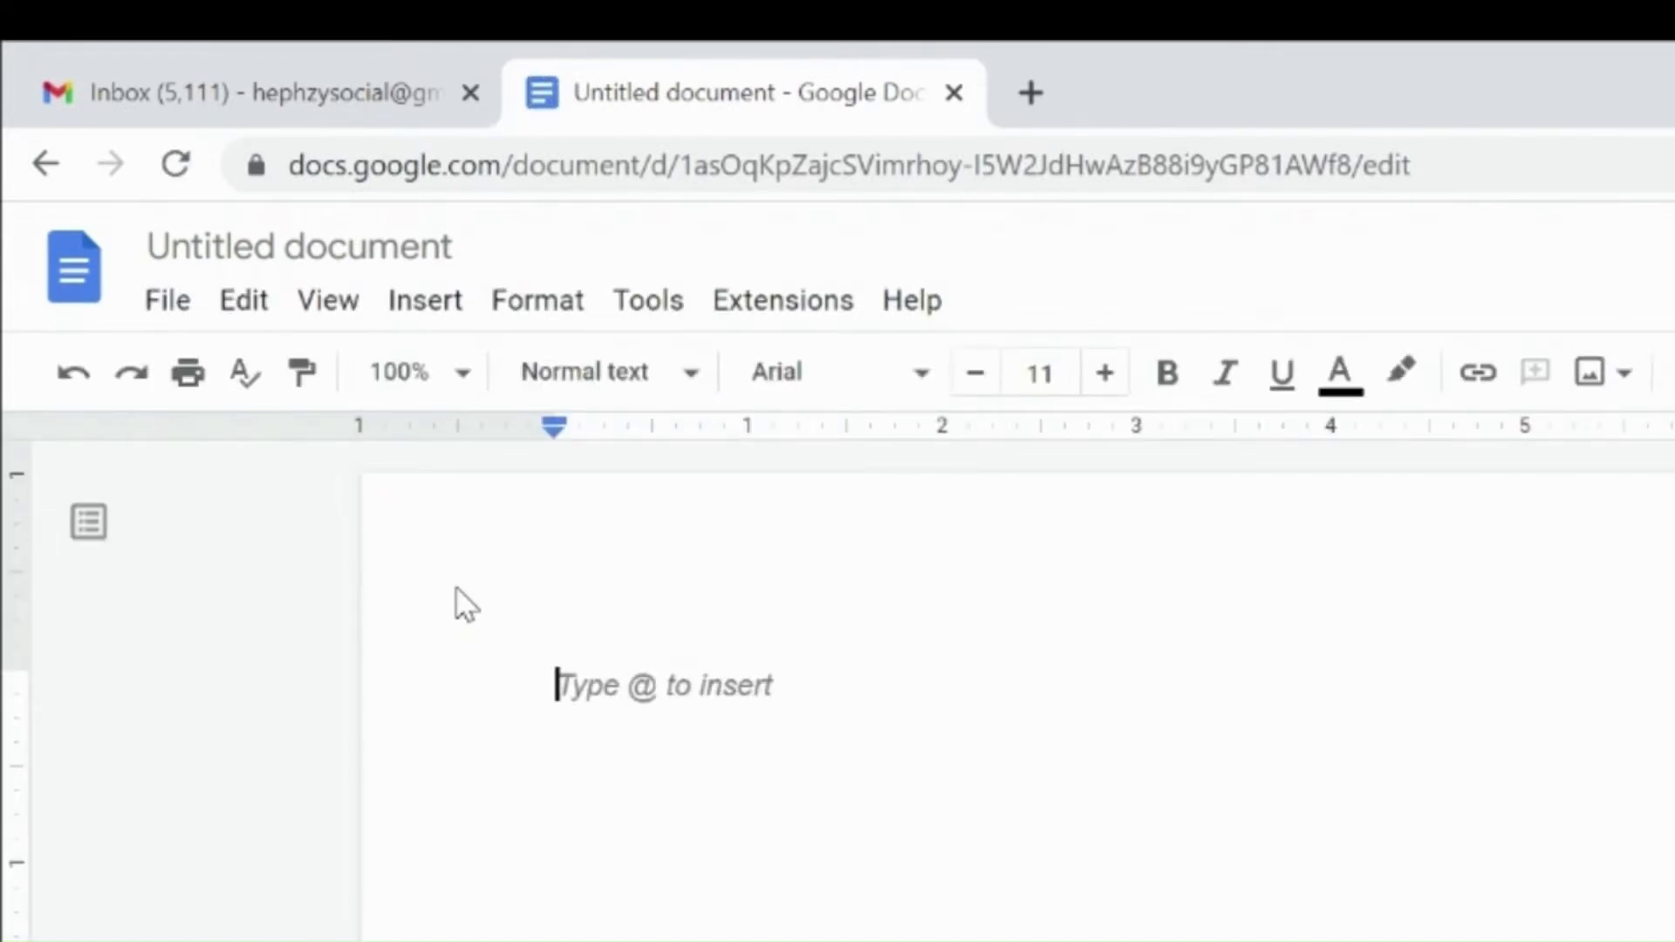
{"action": "type", "text": "hj"}
{"action": "key", "text": "BackSpace"}
{"action": "key", "text": "BackSpace"}
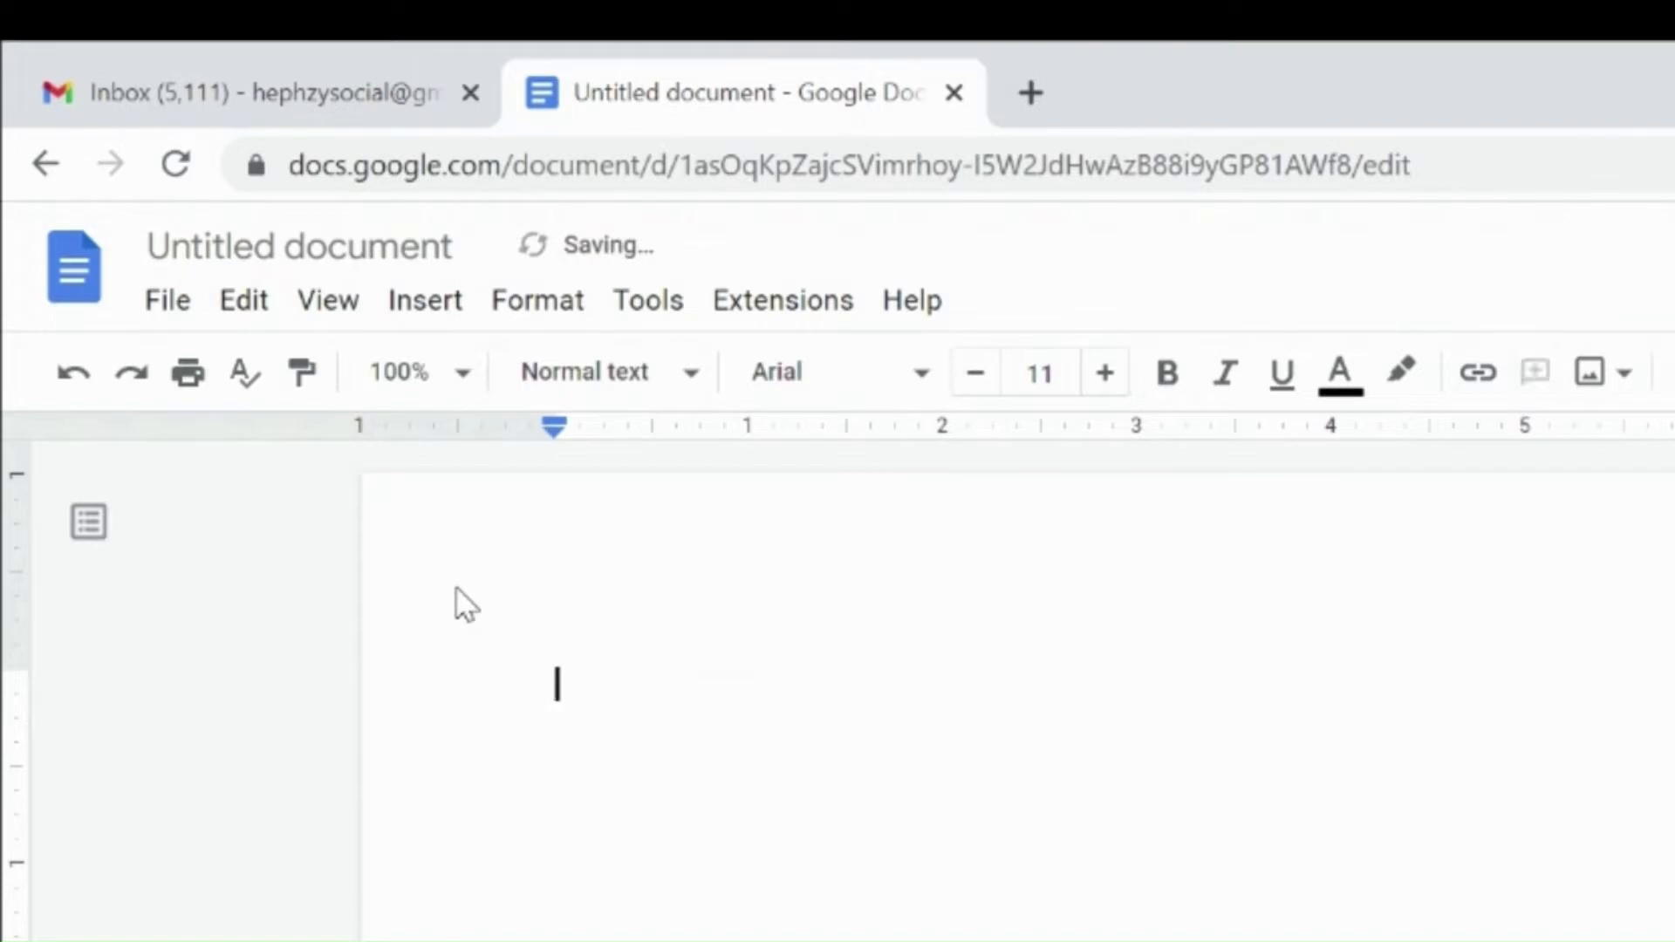
Step: Type "The document" on the page and clear all the text again
{"action": "type", "text": "The dc"}
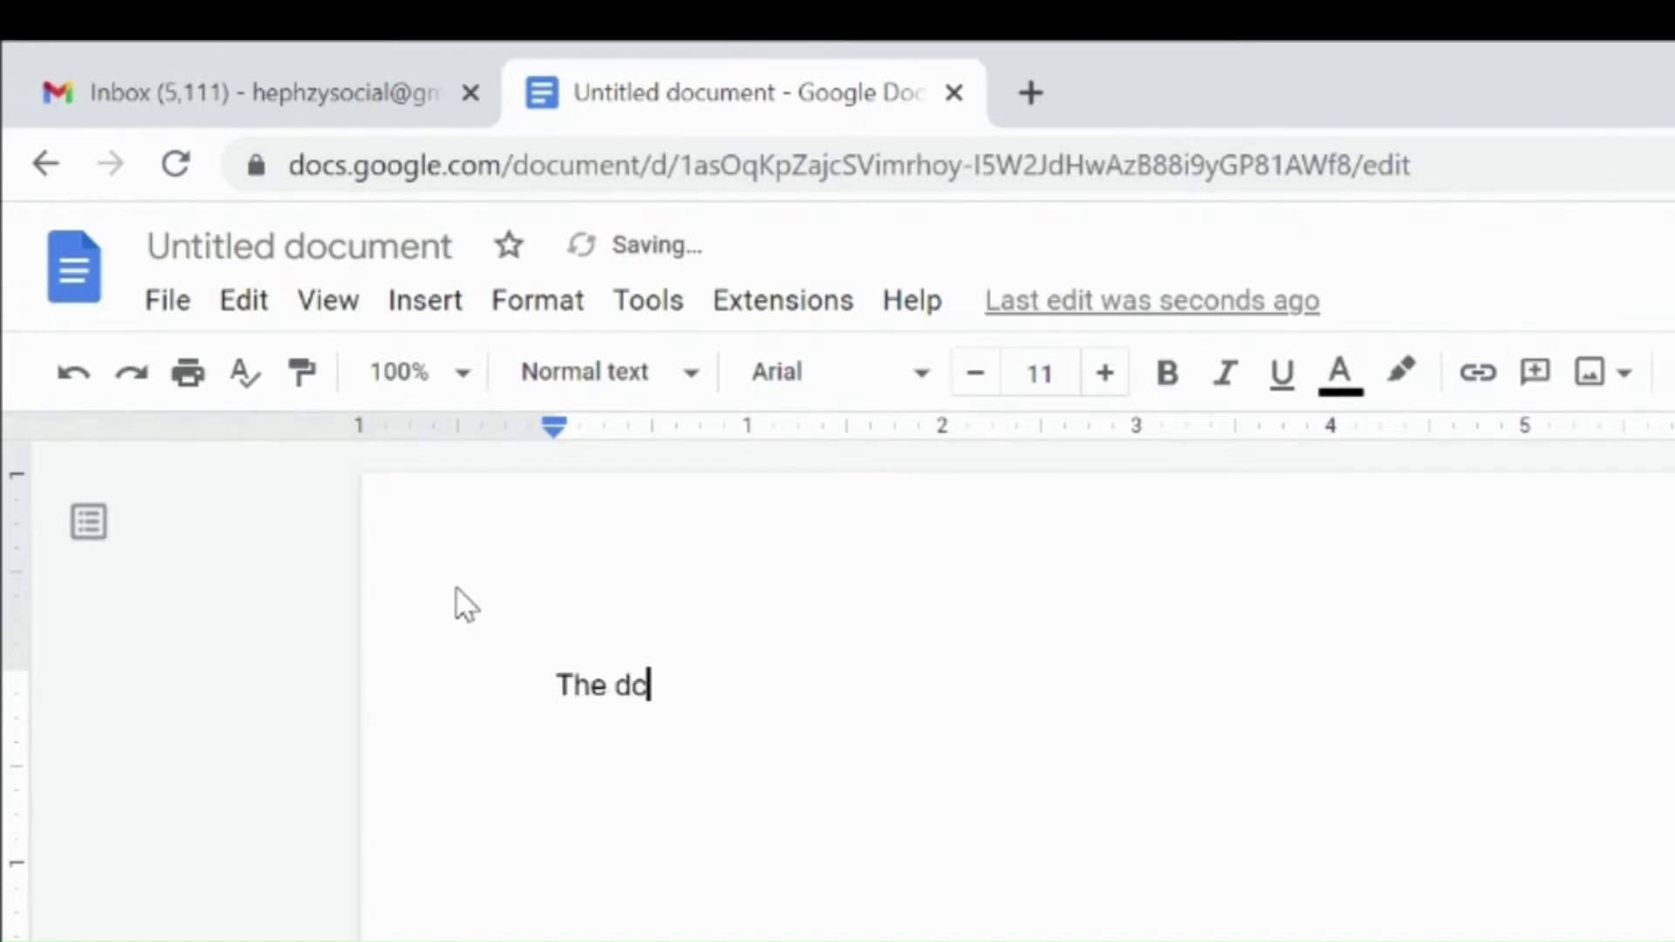
{"action": "type", "text": "cument"}
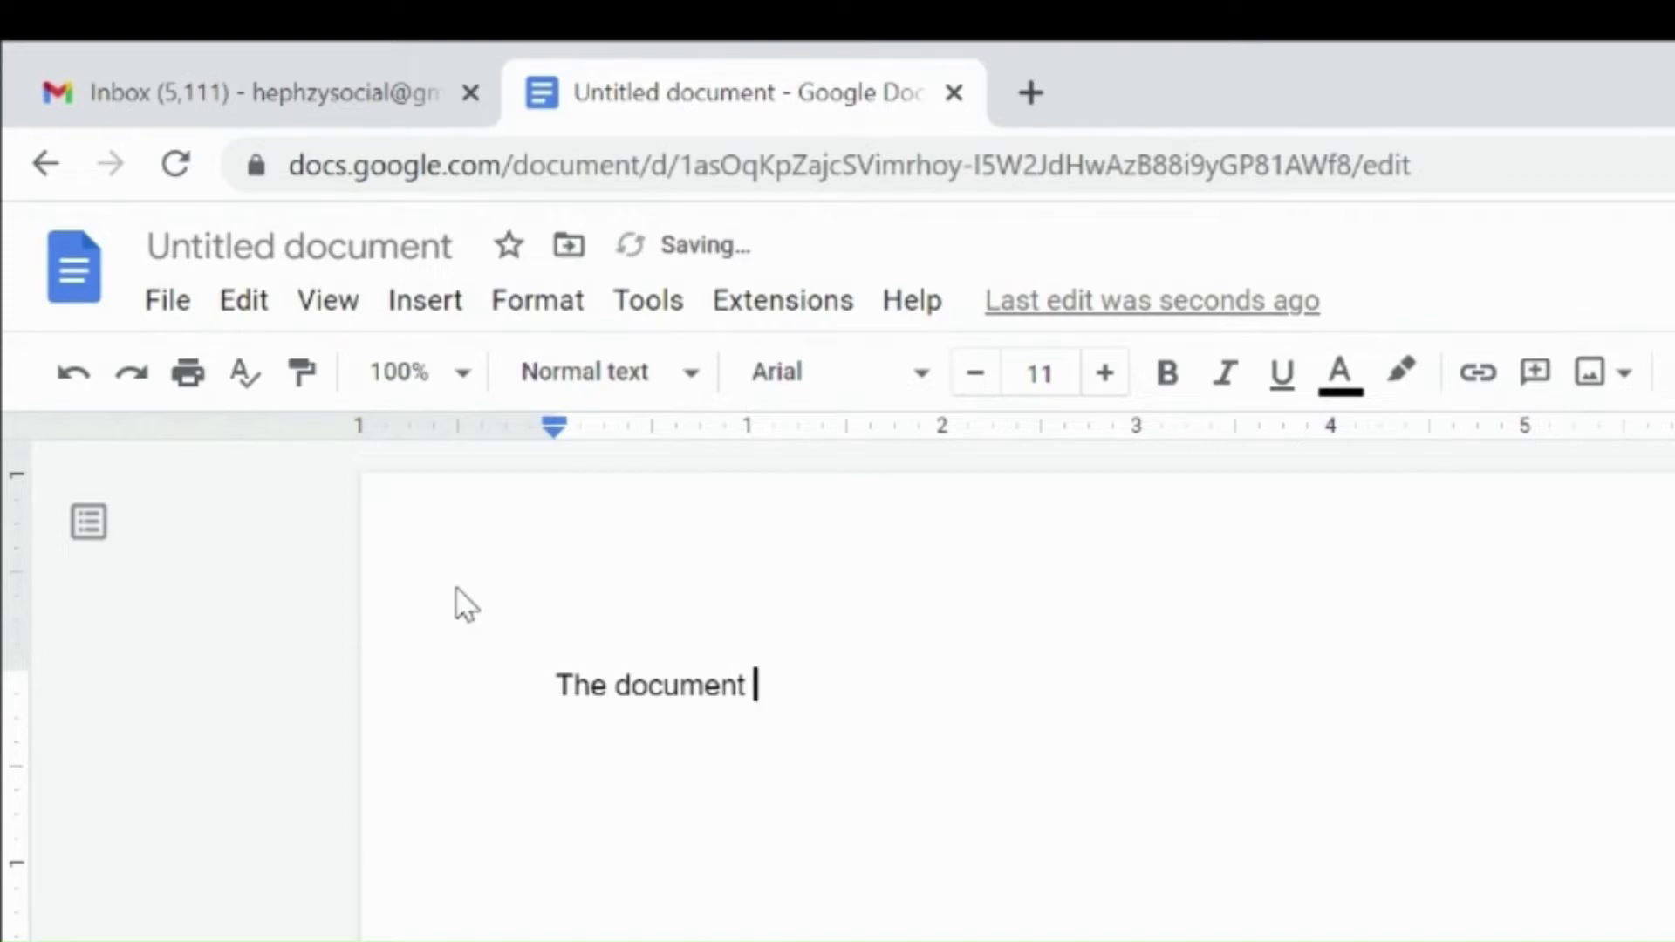
{"action": "key", "text": "ctrl+a"}
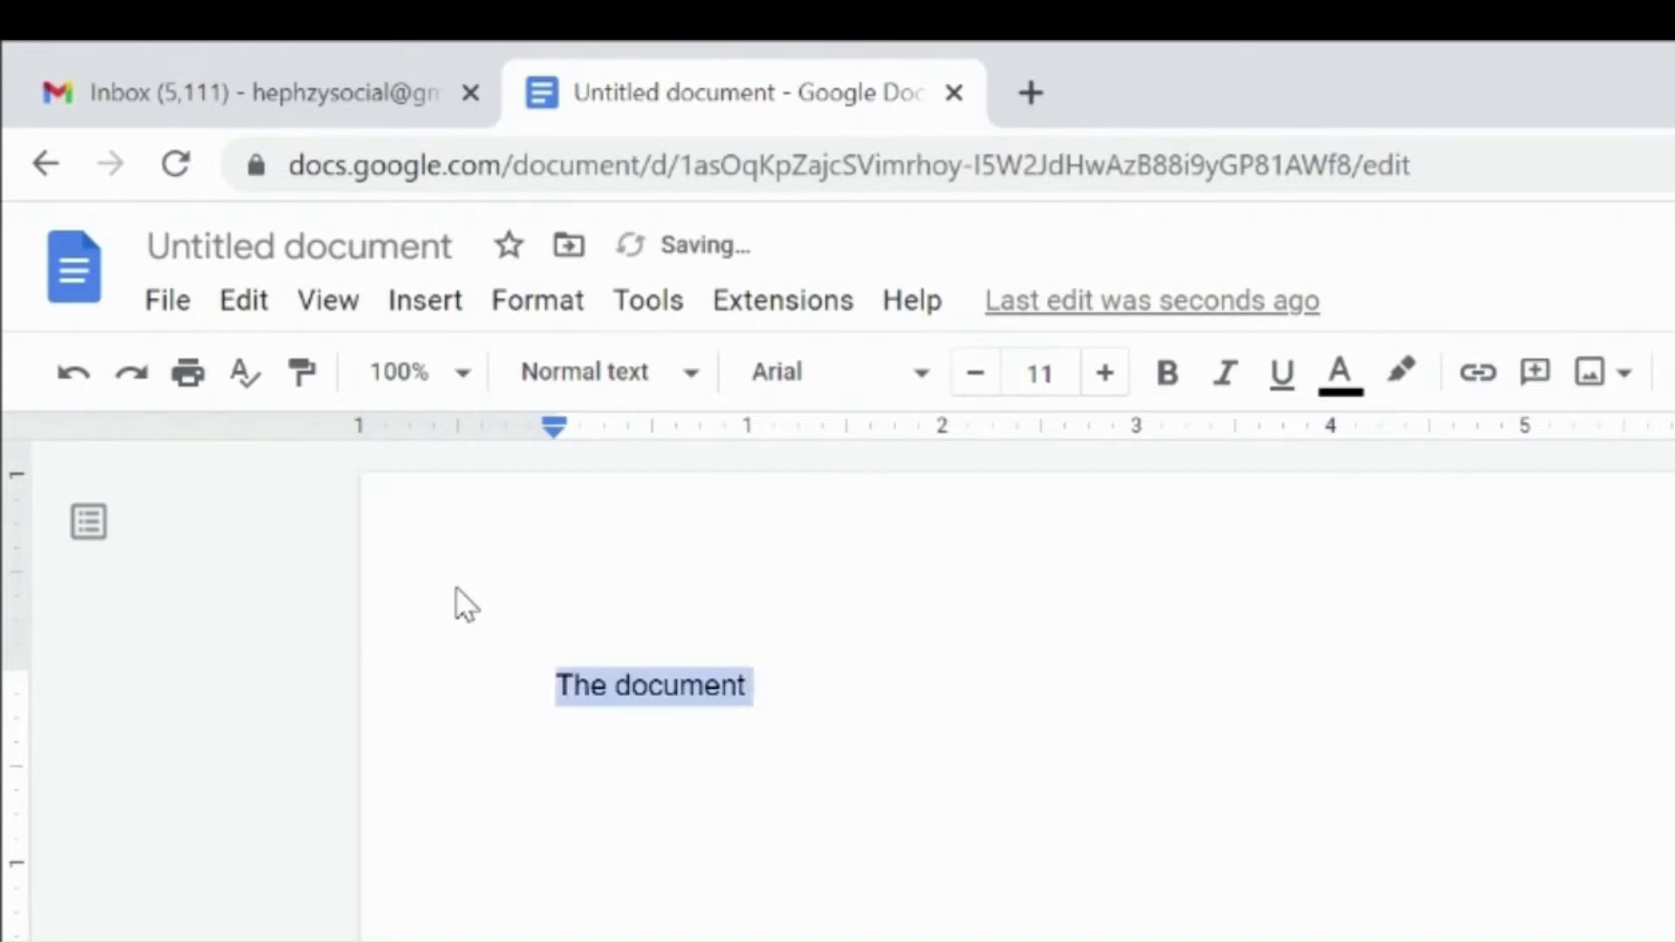
{"action": "key", "text": "BackSpace"}
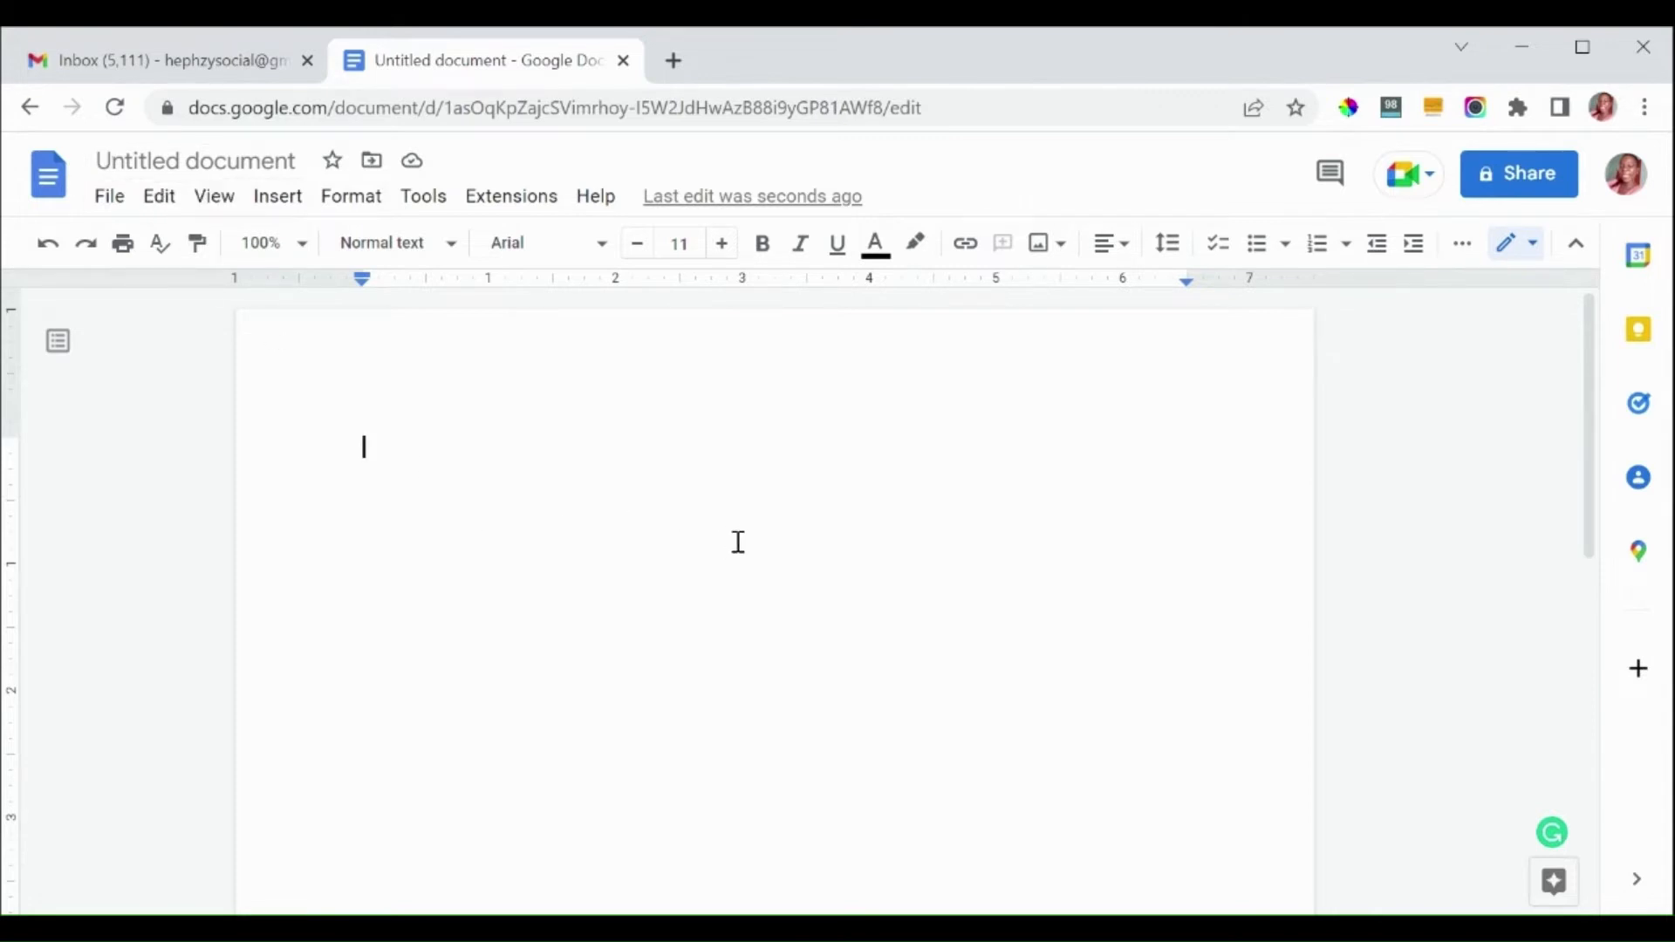
Step: Paste the prepared article text into the document and return to its beginning
{"action": "left_click", "coordinate": [796, 929]}
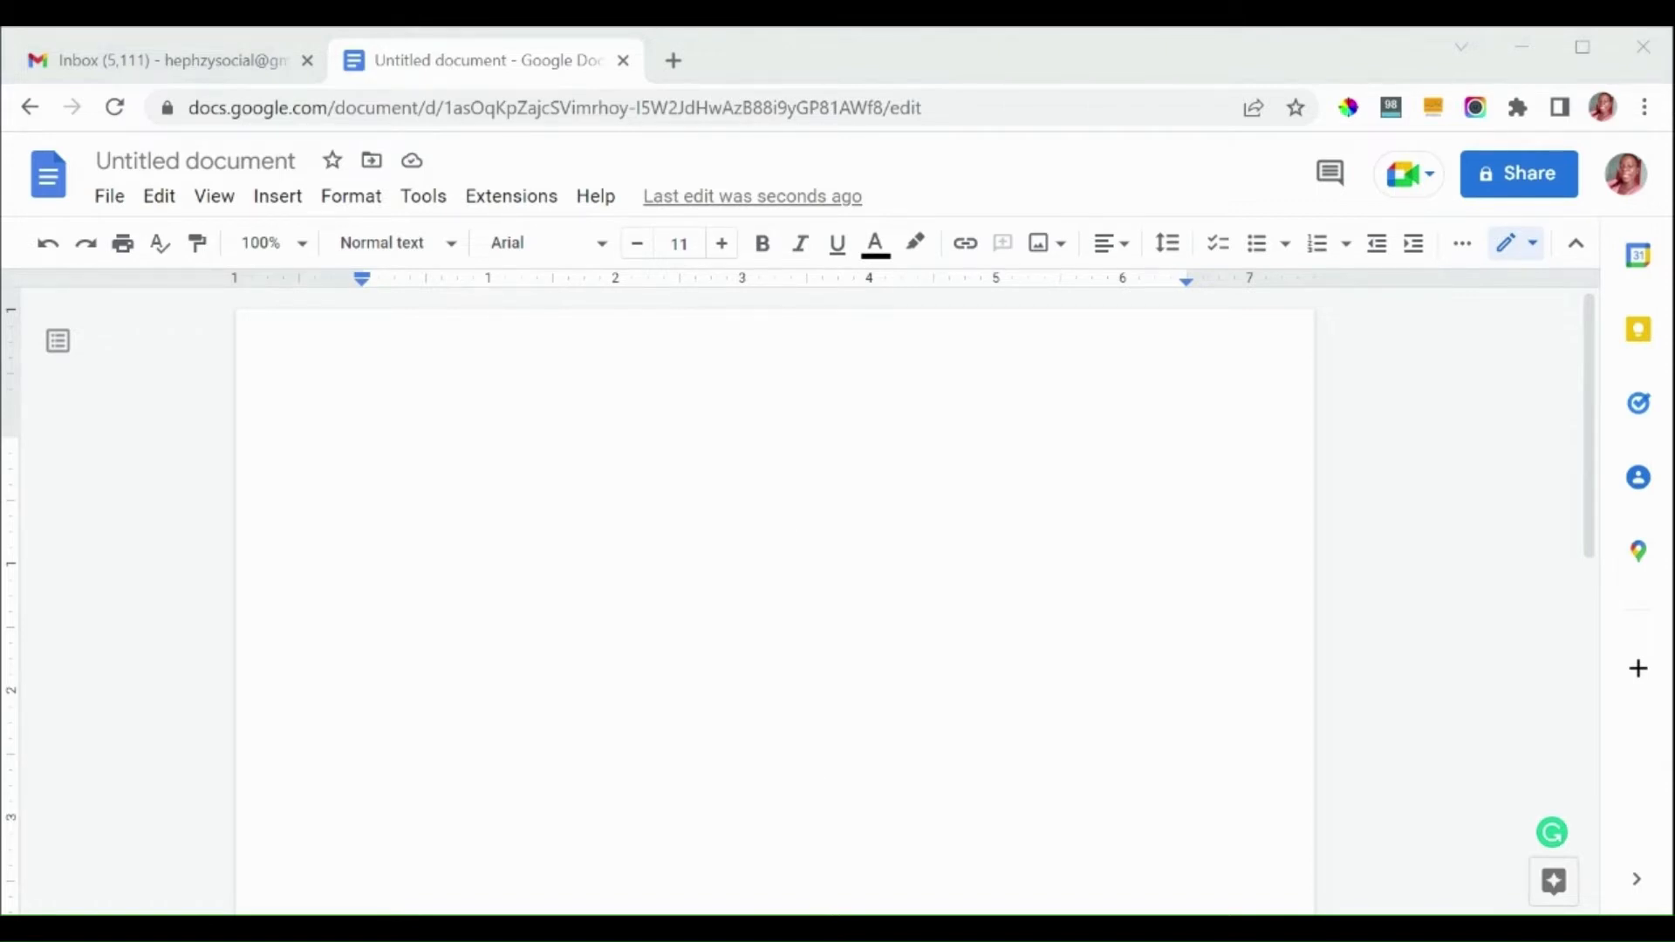
{"action": "left_click", "coordinate": [552, 565]}
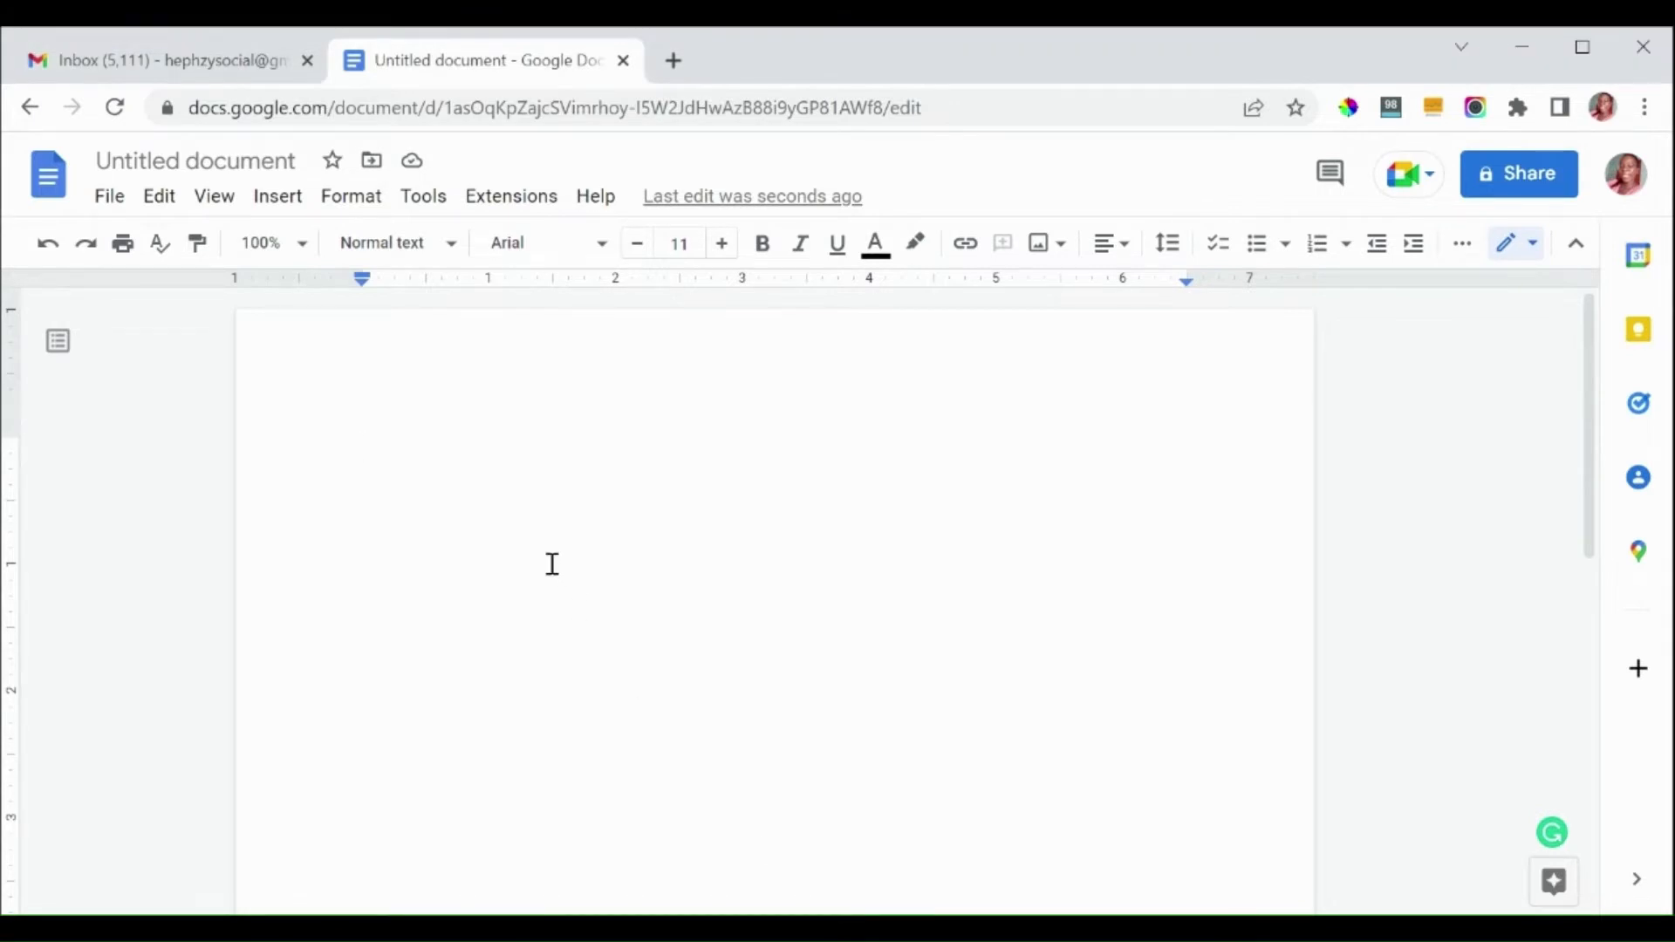
{"action": "key", "text": "ctrl+v"}
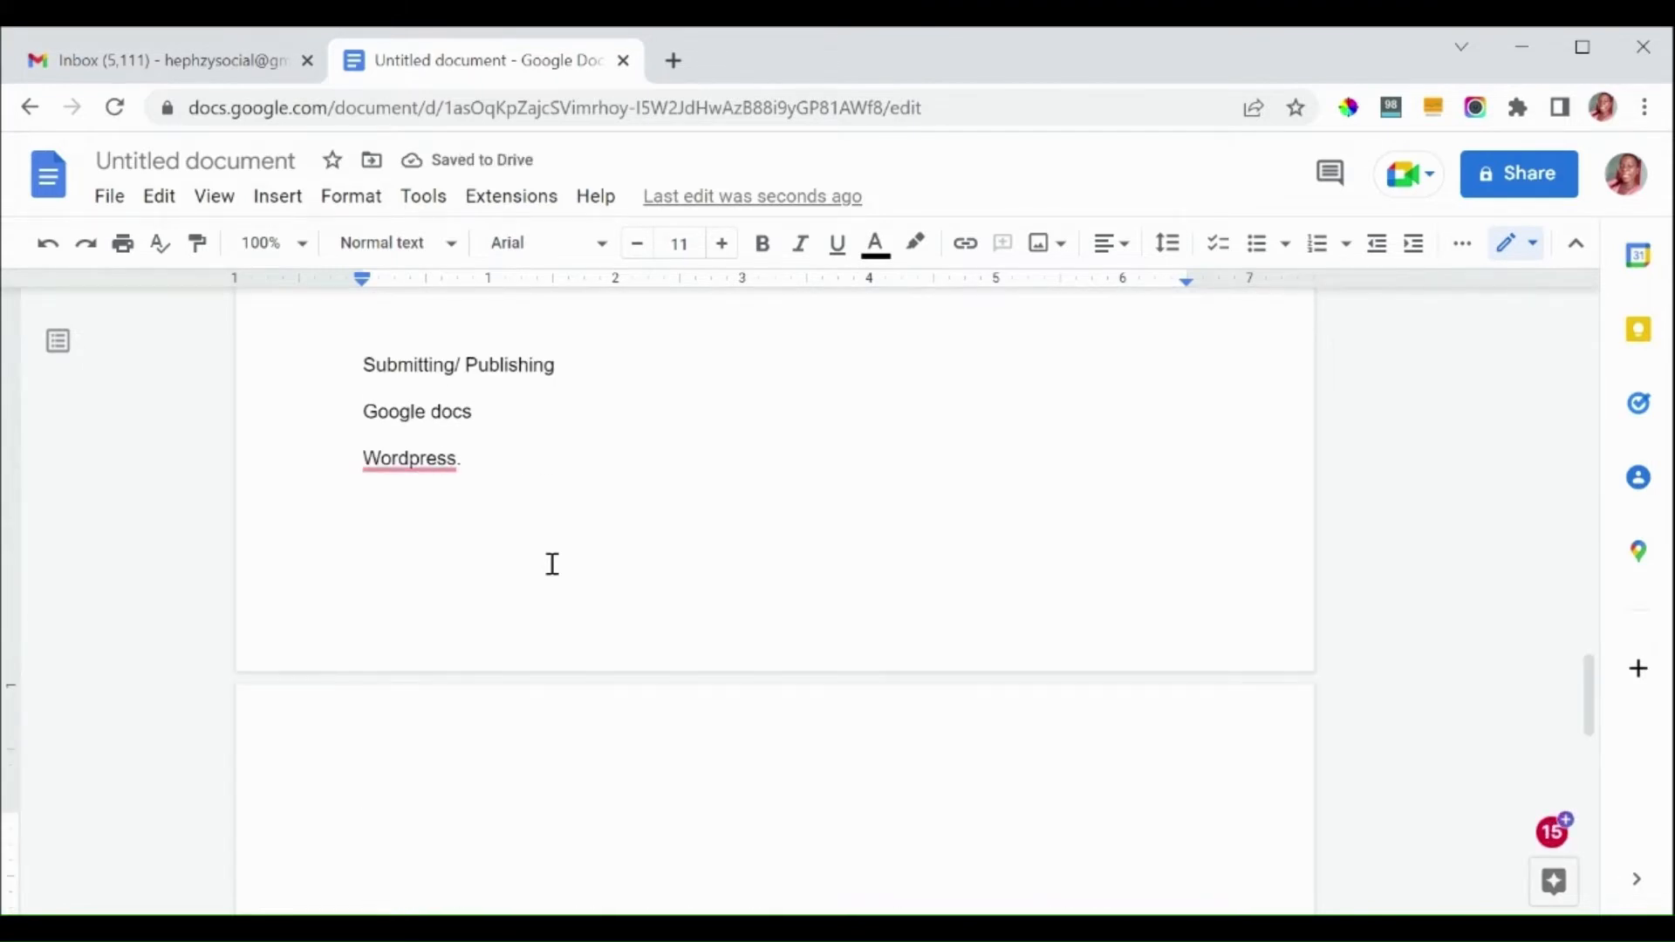
{"action": "key", "text": "ctrl+Home"}
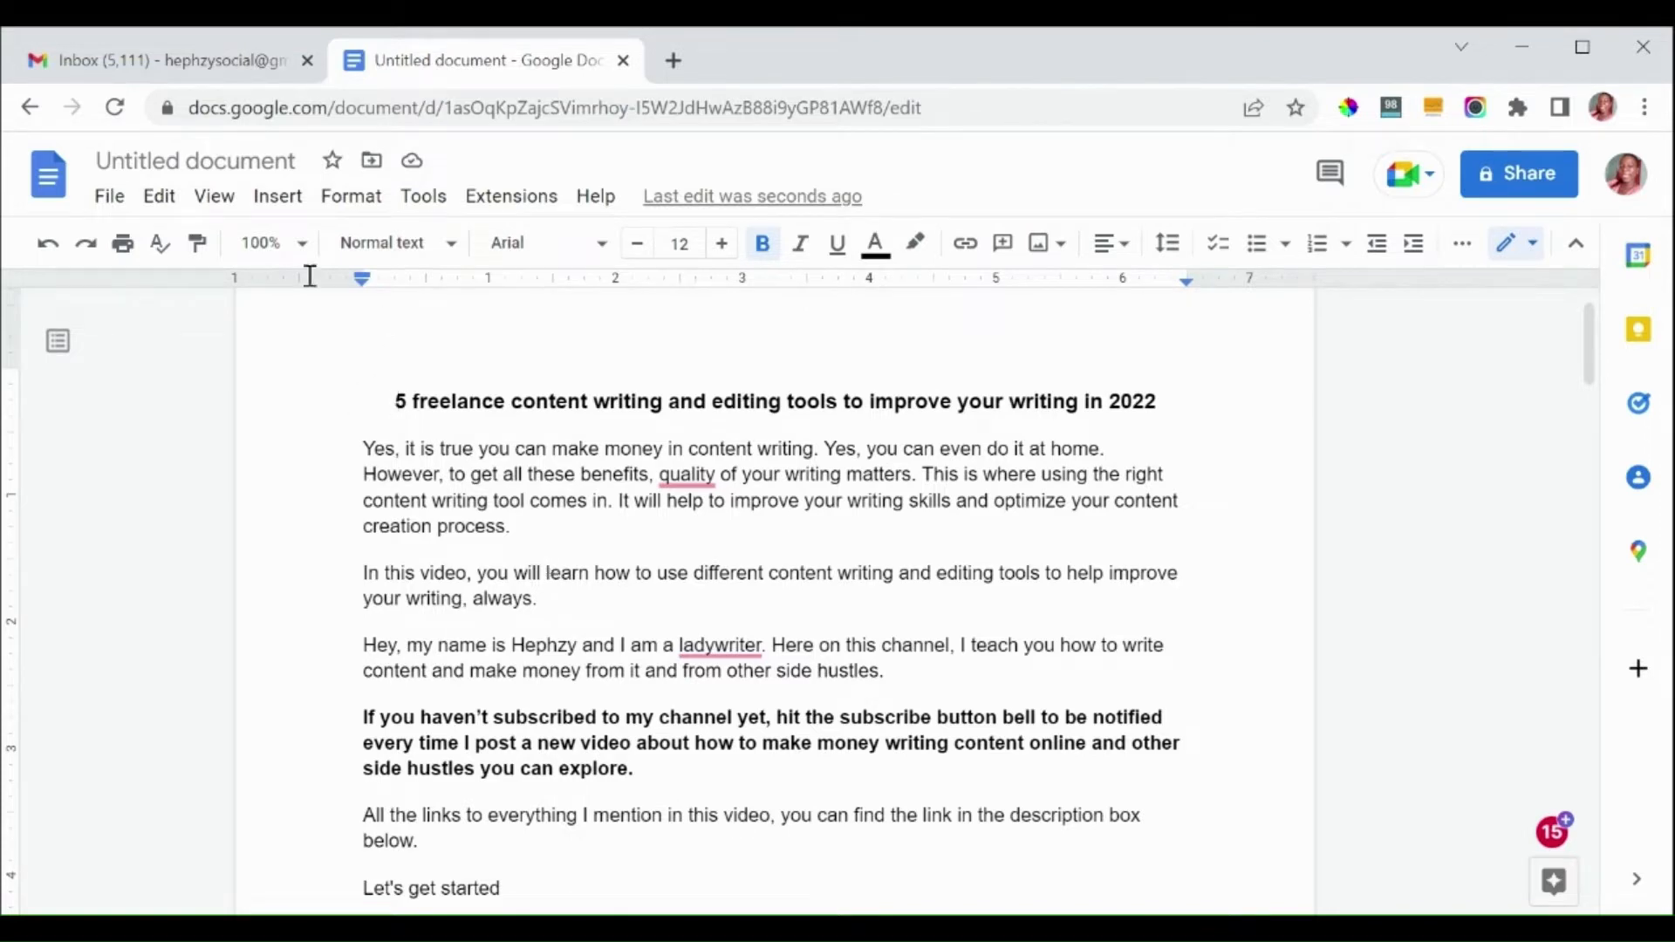
Step: Name the document "5 freelance content writing and editing tools to improve your writing in 2022"
{"action": "left_click", "coordinate": [199, 160]}
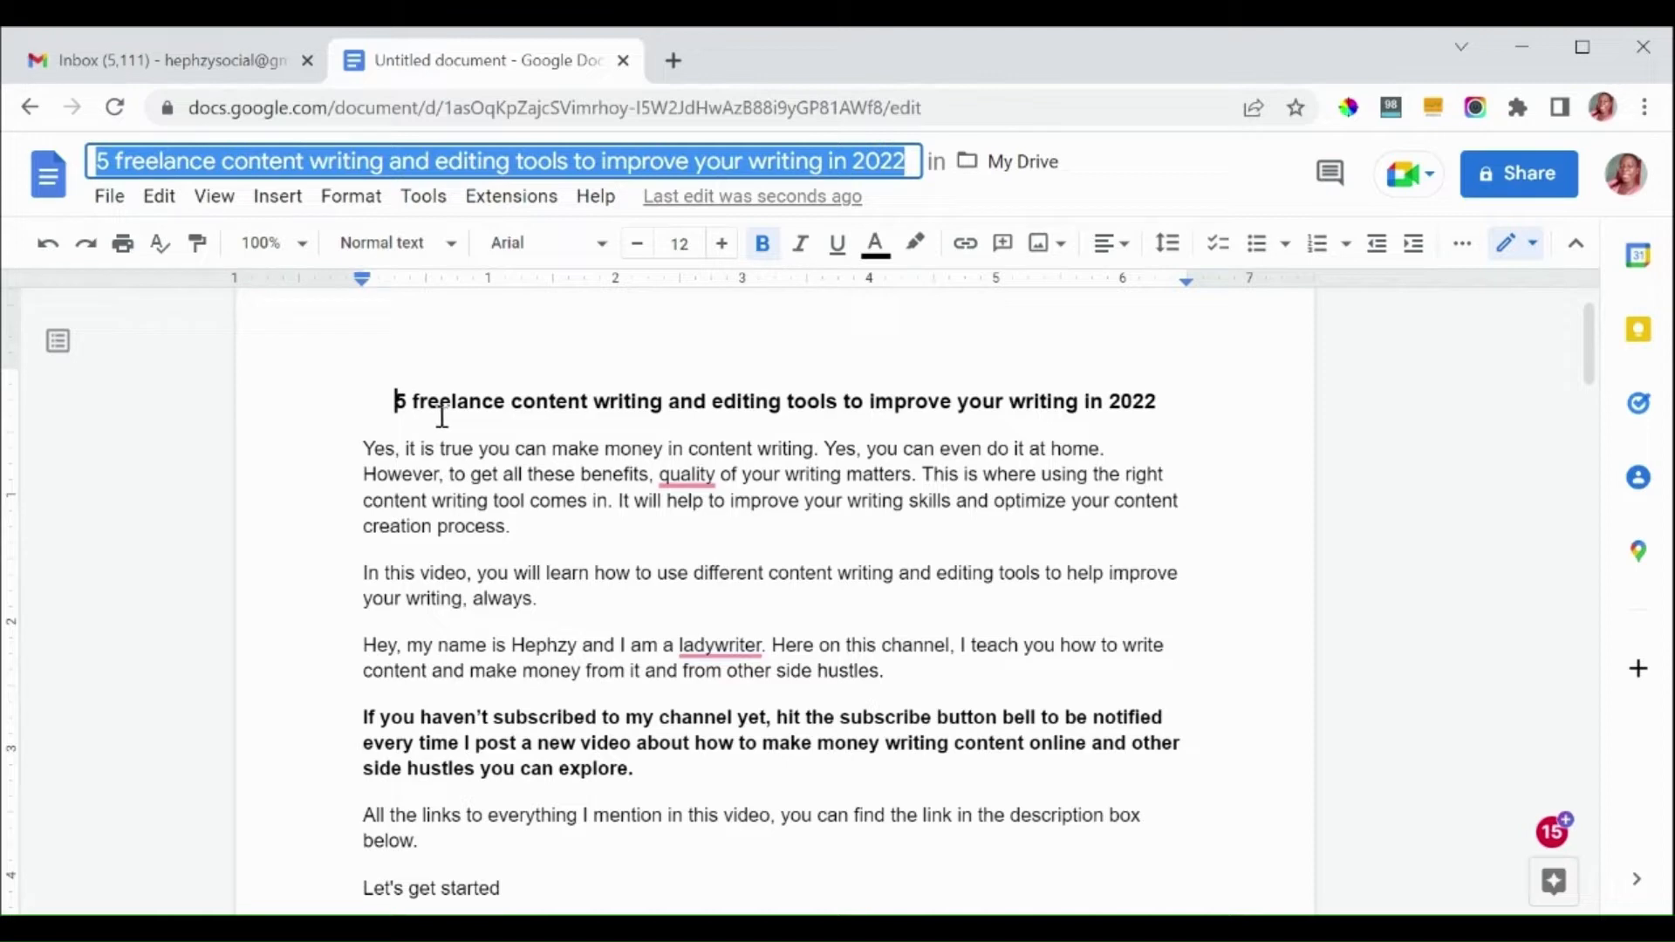
{"action": "left_click", "coordinate": [436, 445]}
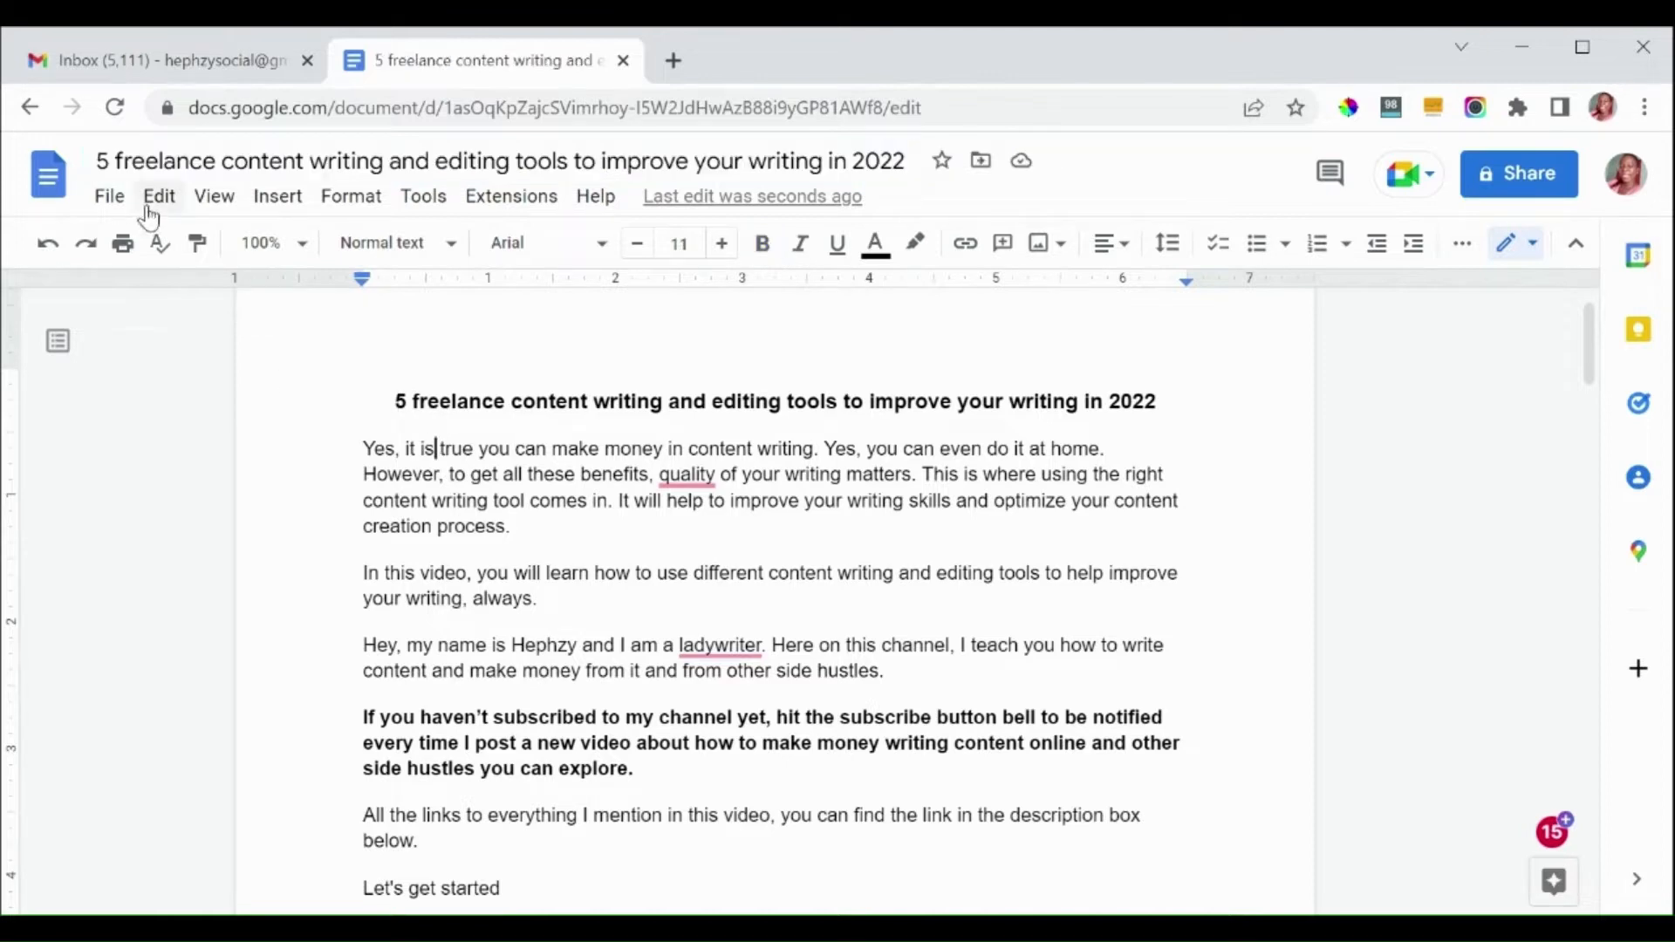
{"action": "left_click", "coordinate": [123, 161]}
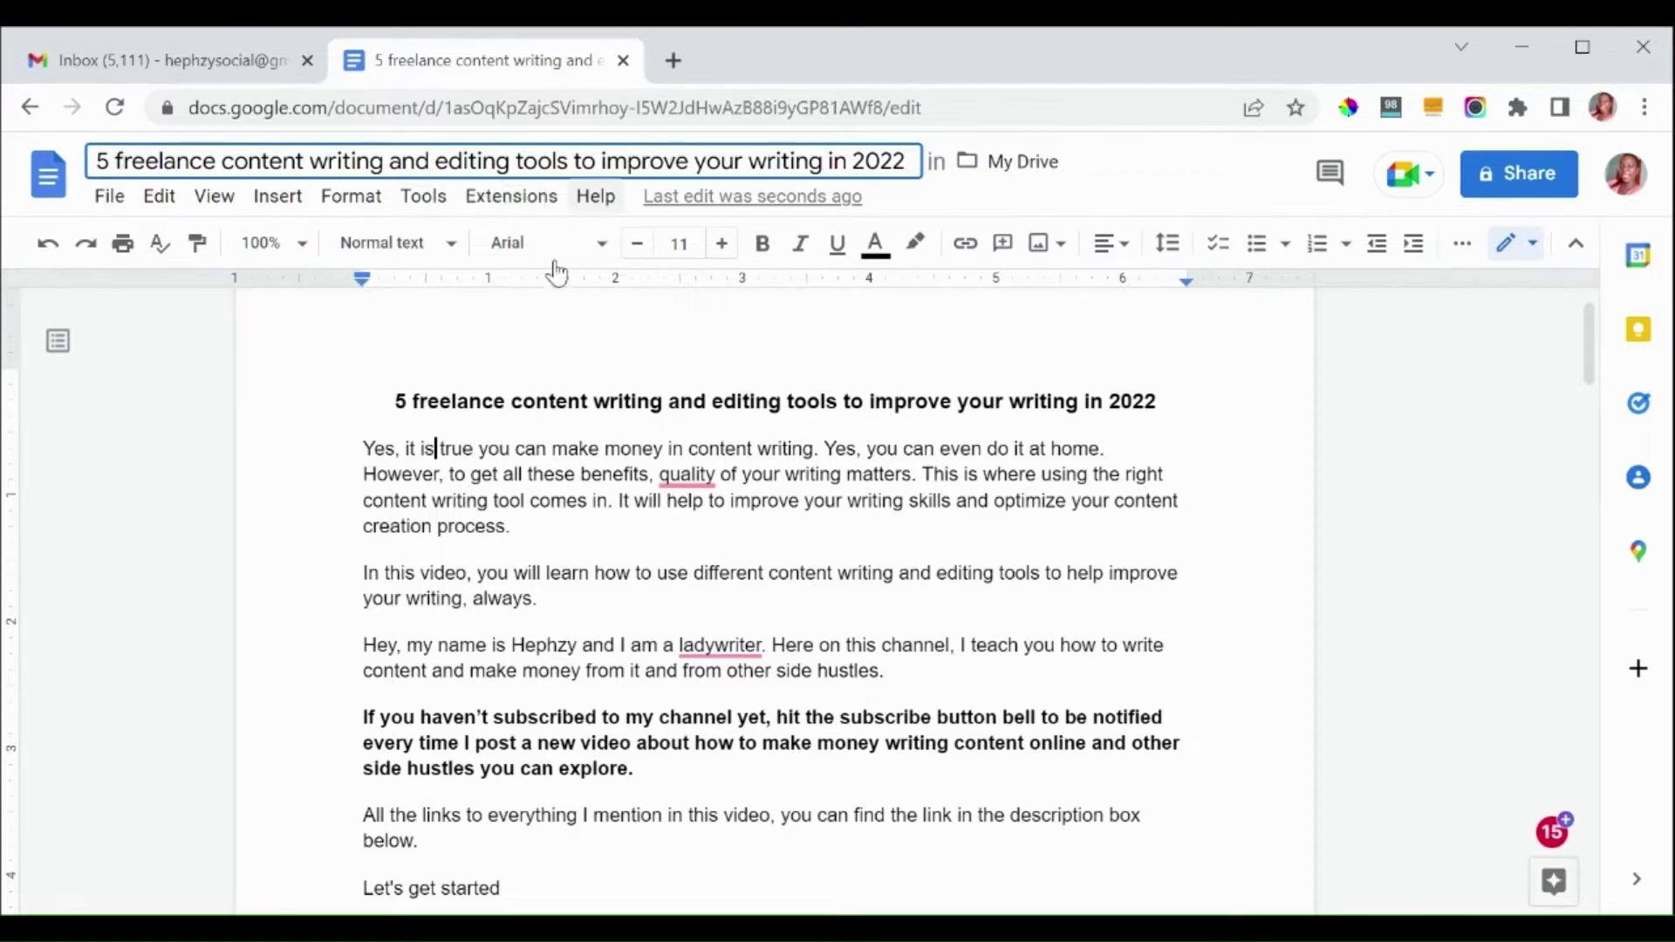
{"action": "left_click", "coordinate": [489, 449]}
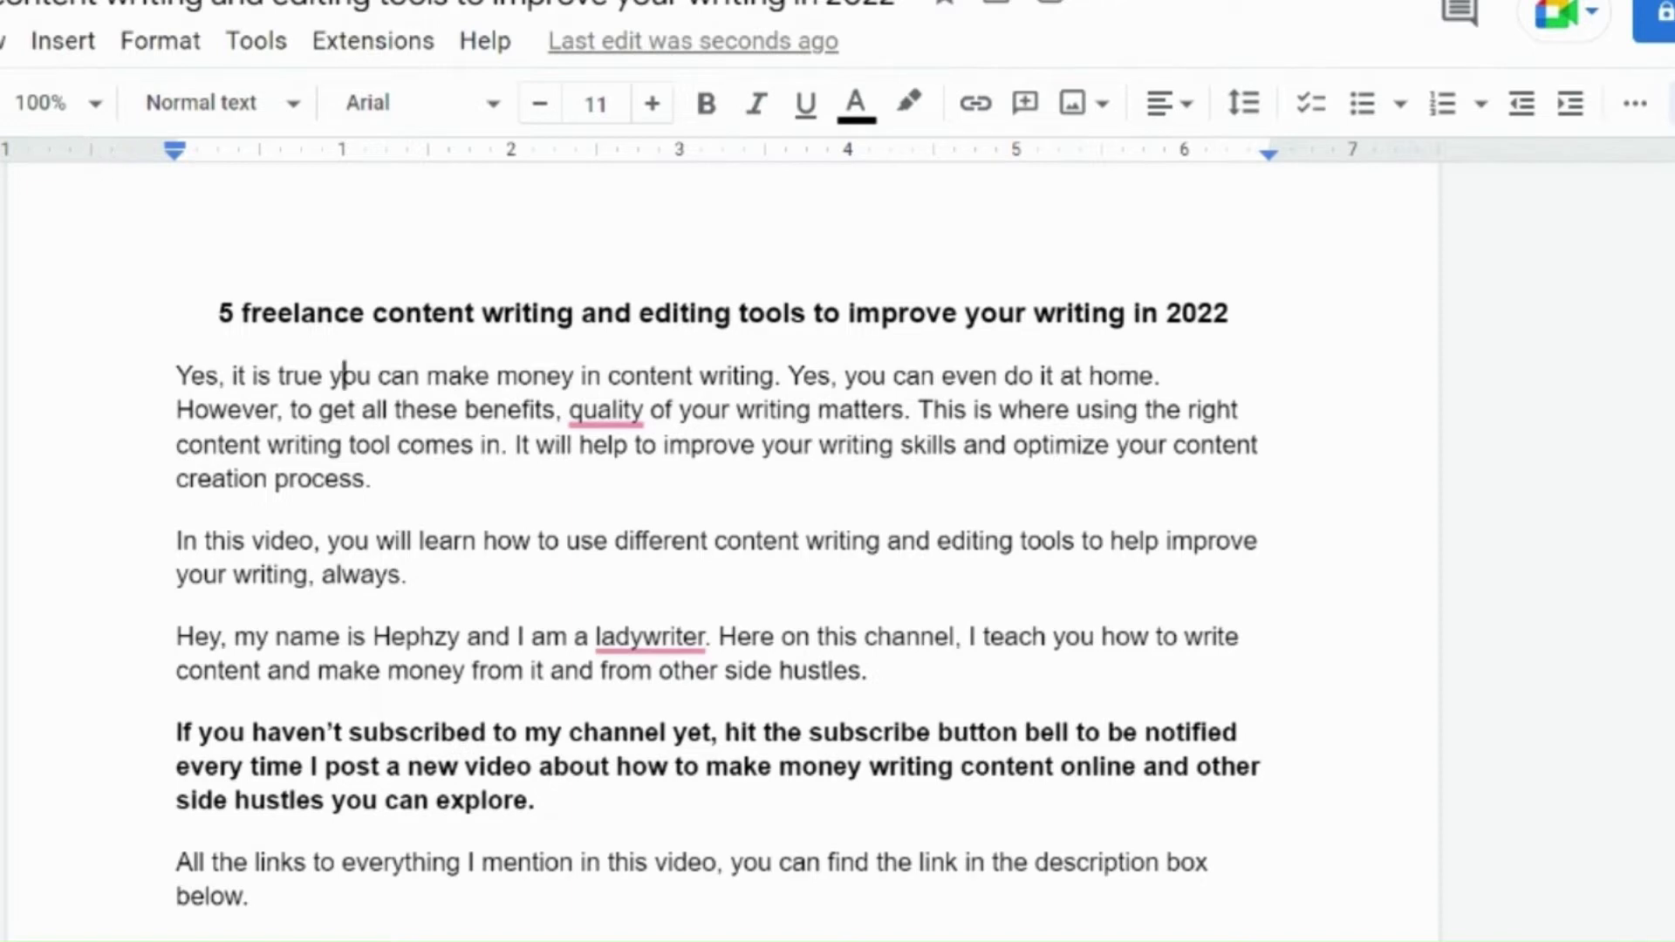
Step: Start another new blank document from the file commands
{"action": "left_click", "coordinate": [0, 41]}
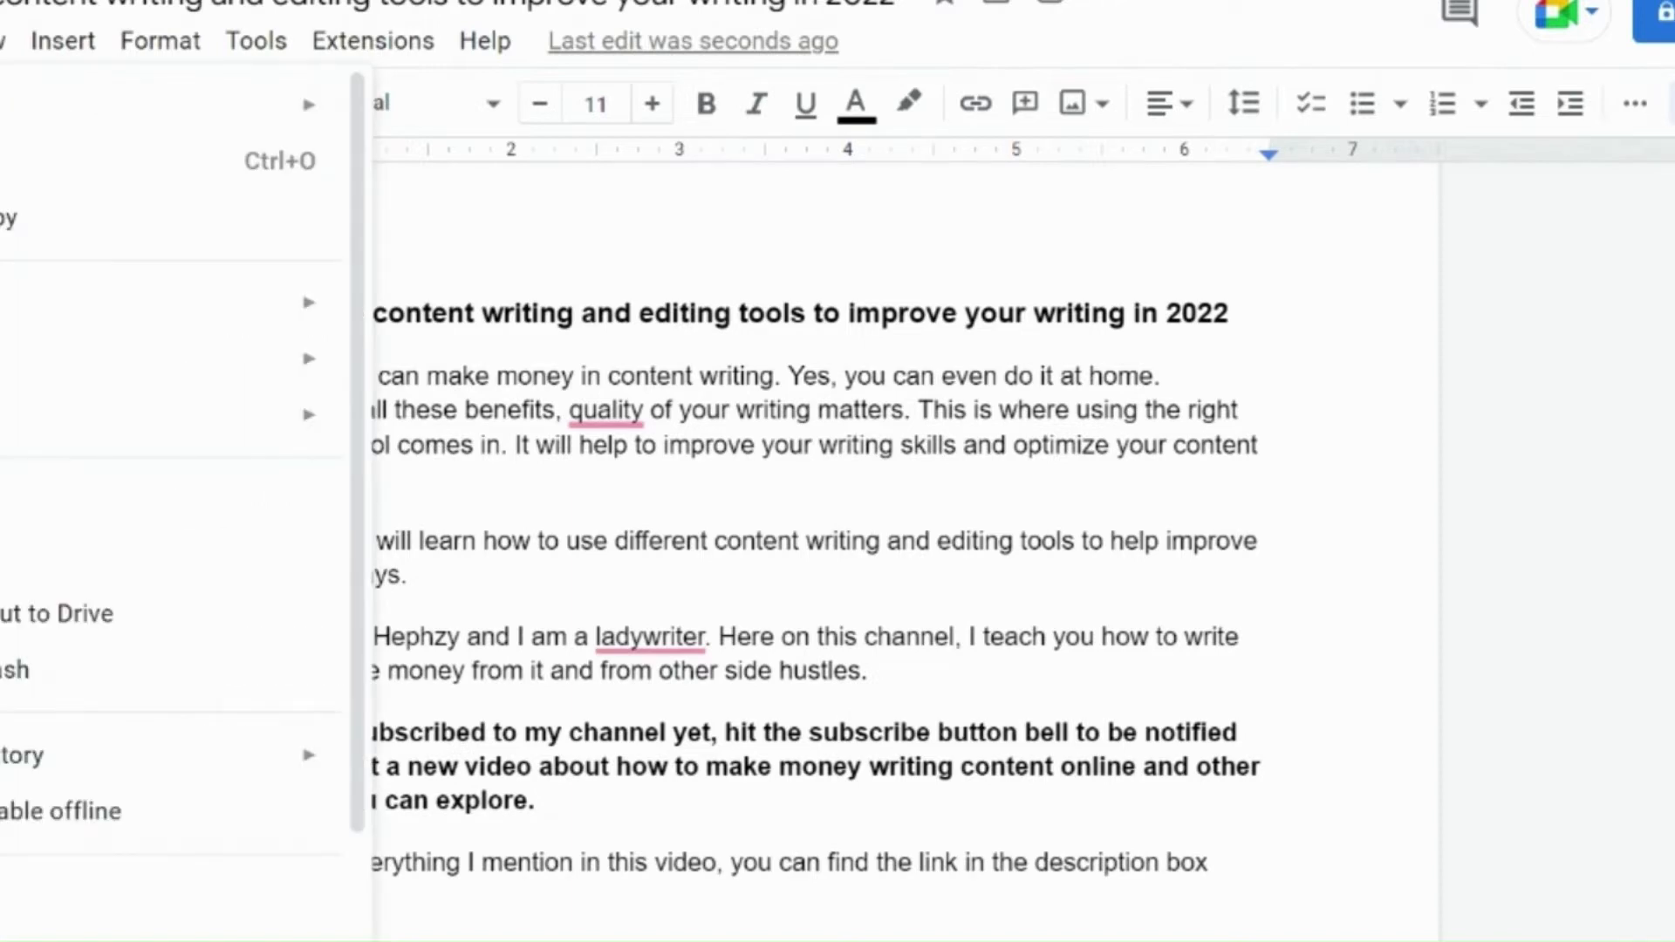
{"action": "mouse_move", "coordinate": [9, 104]}
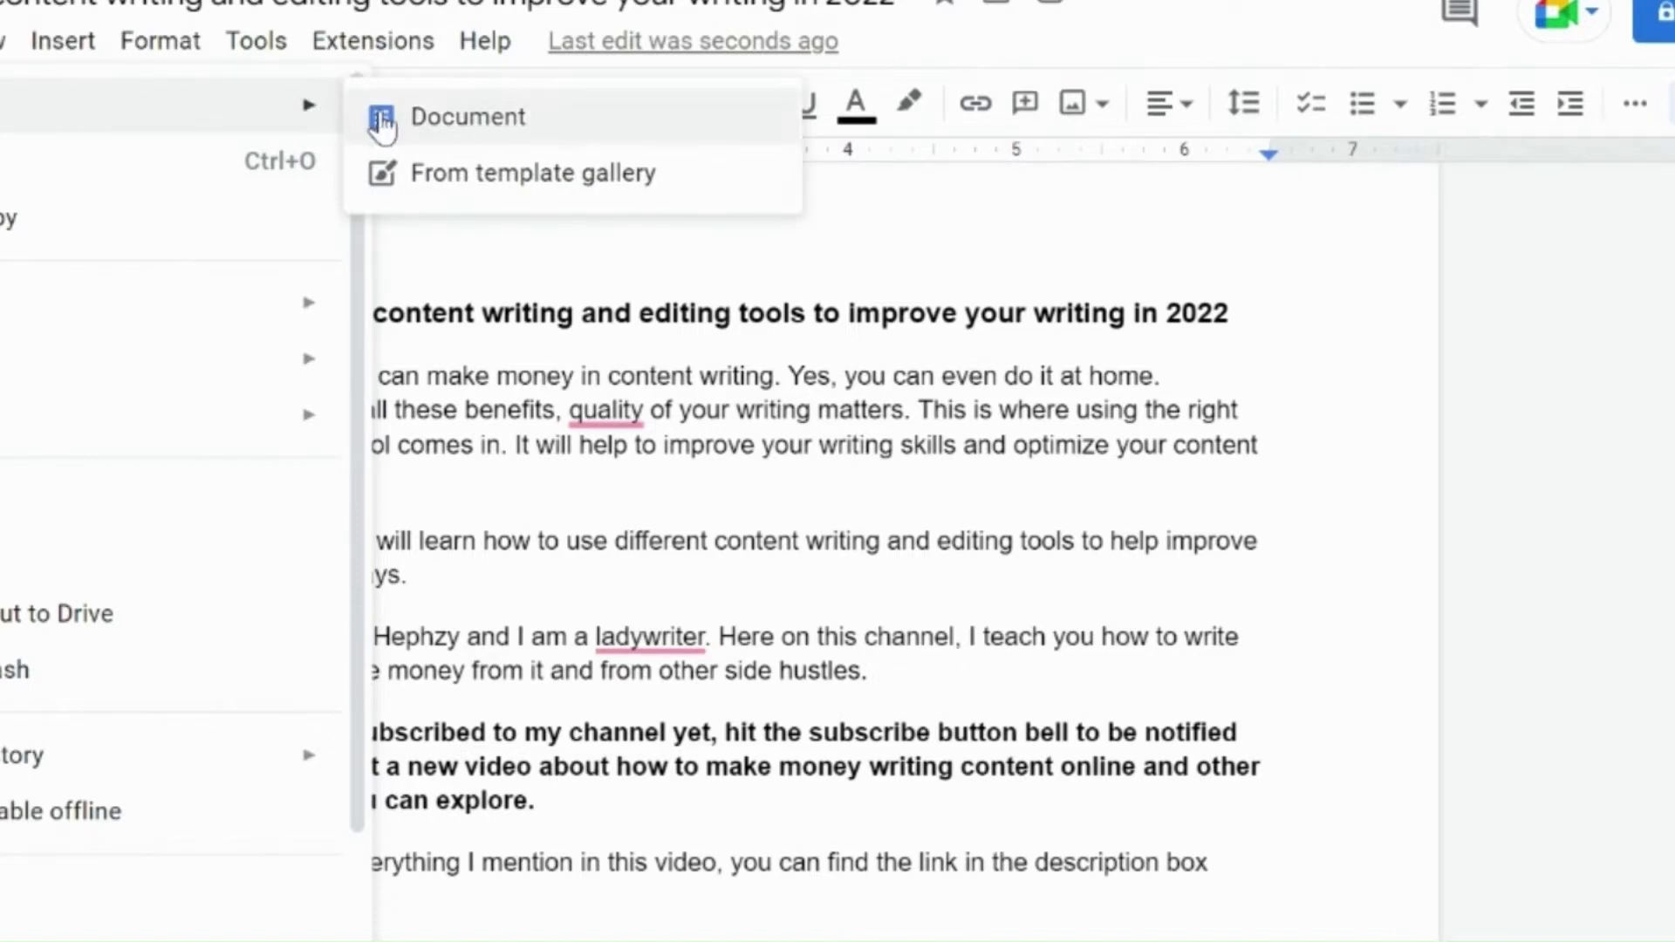
{"action": "left_click", "coordinate": [455, 123]}
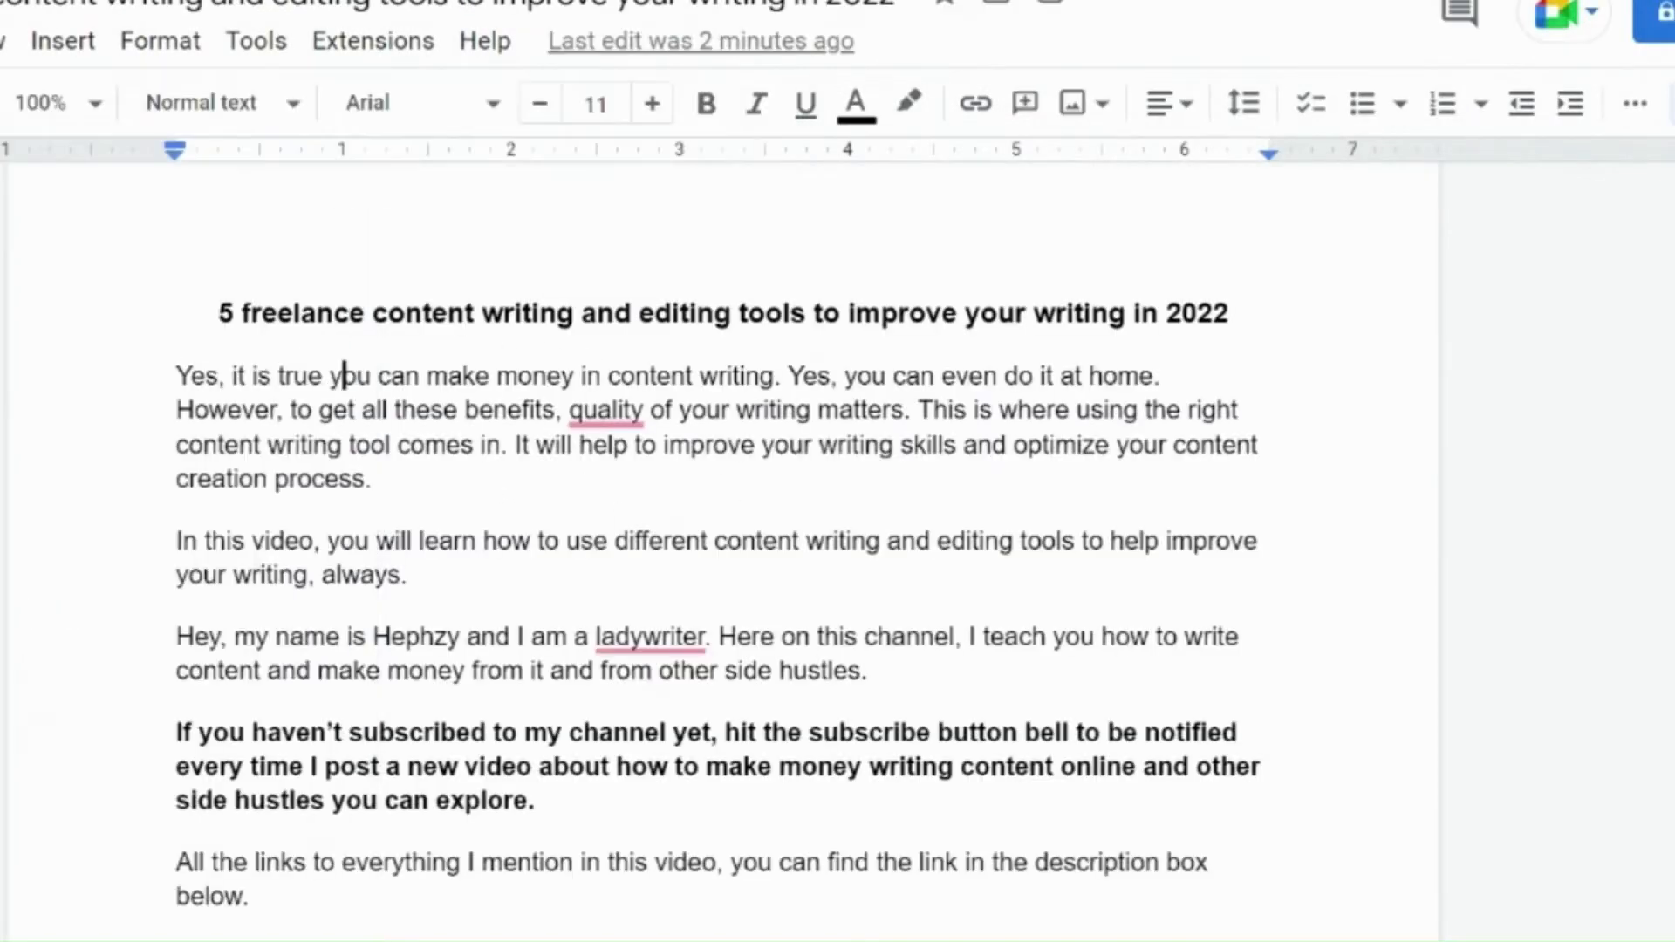
Step: Make a copy of the document, keeping My Drive as the destination folder
{"action": "key", "text": "alt+f"}
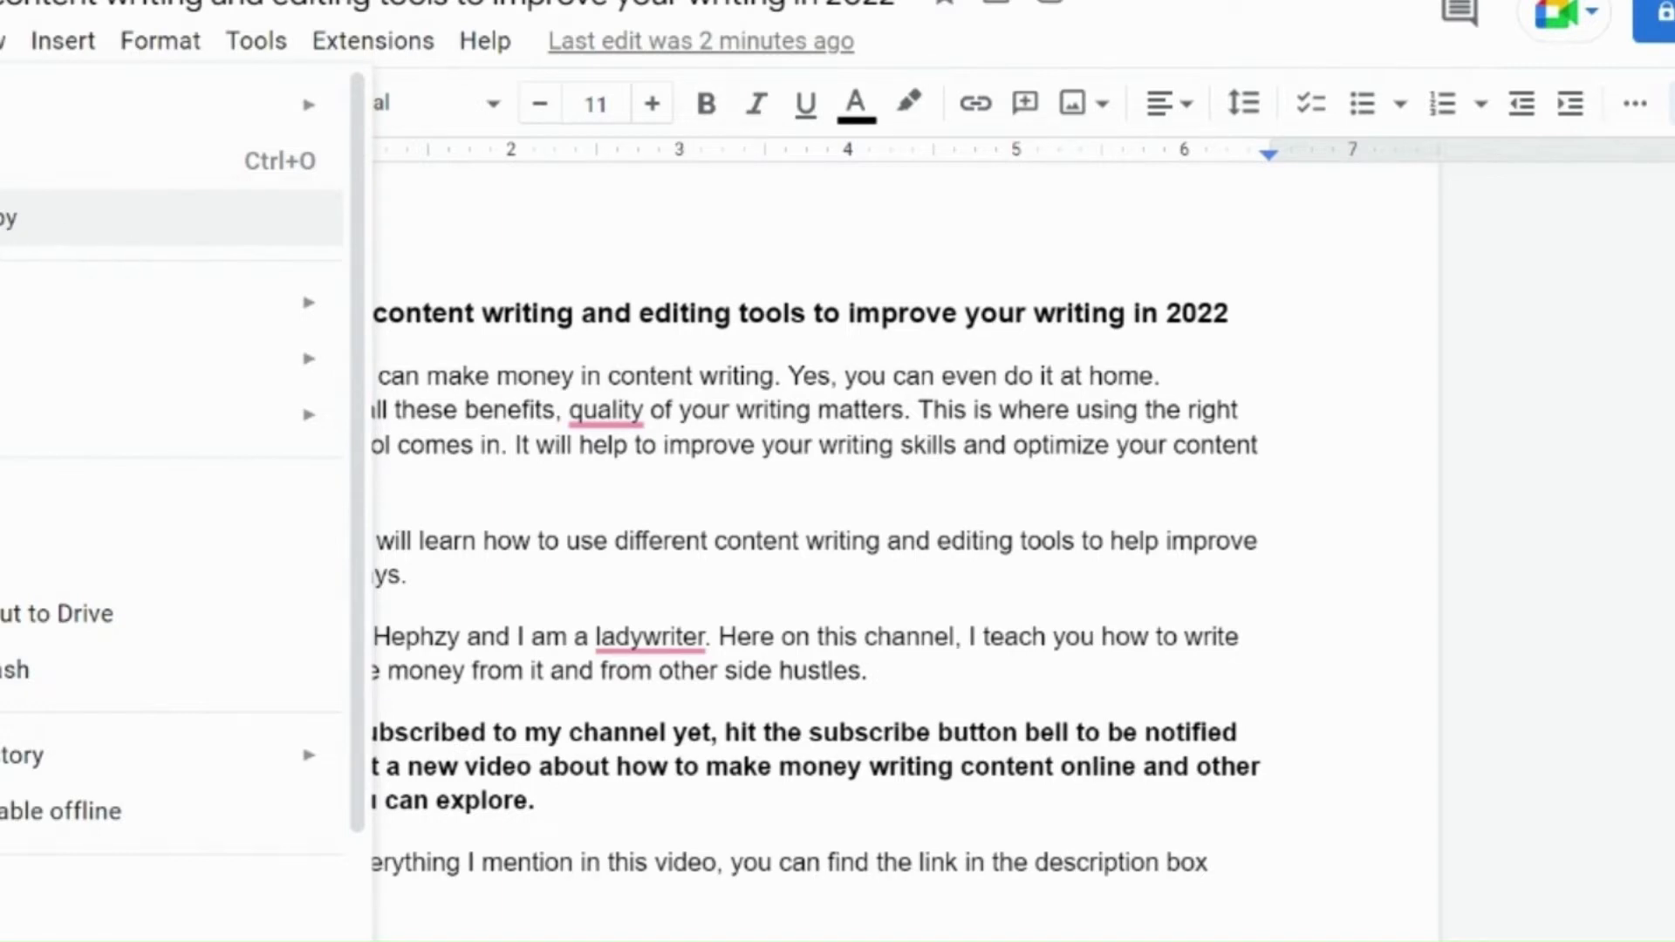
{"action": "left_click", "coordinate": [35, 240]}
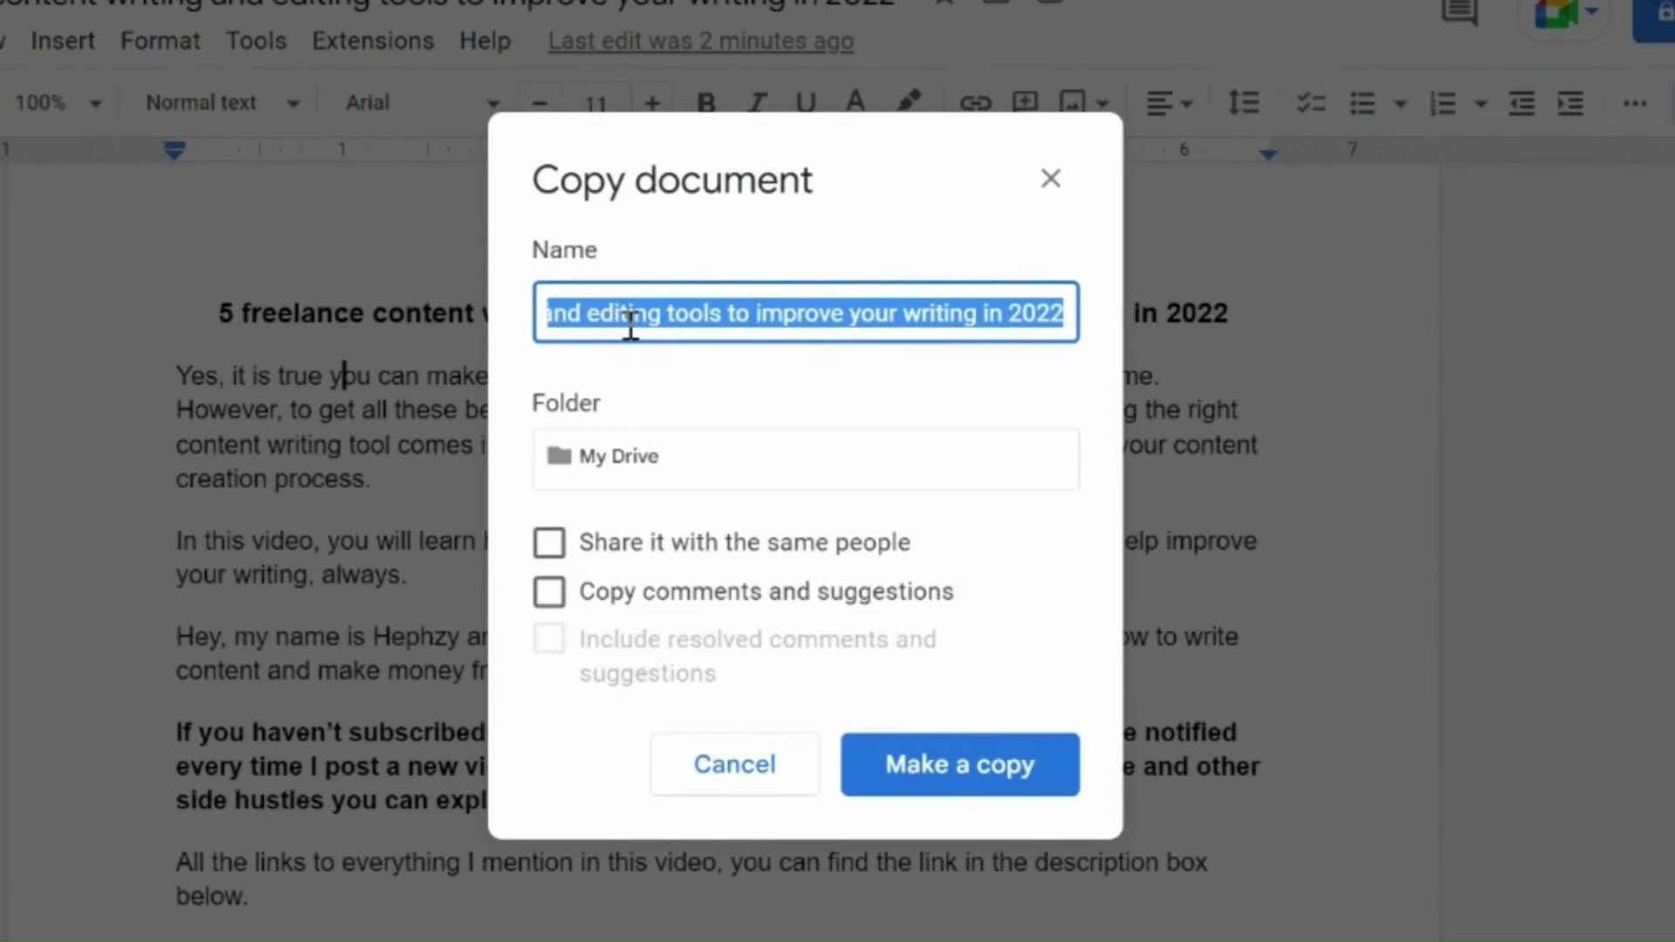
{"action": "left_click", "coordinate": [1054, 314]}
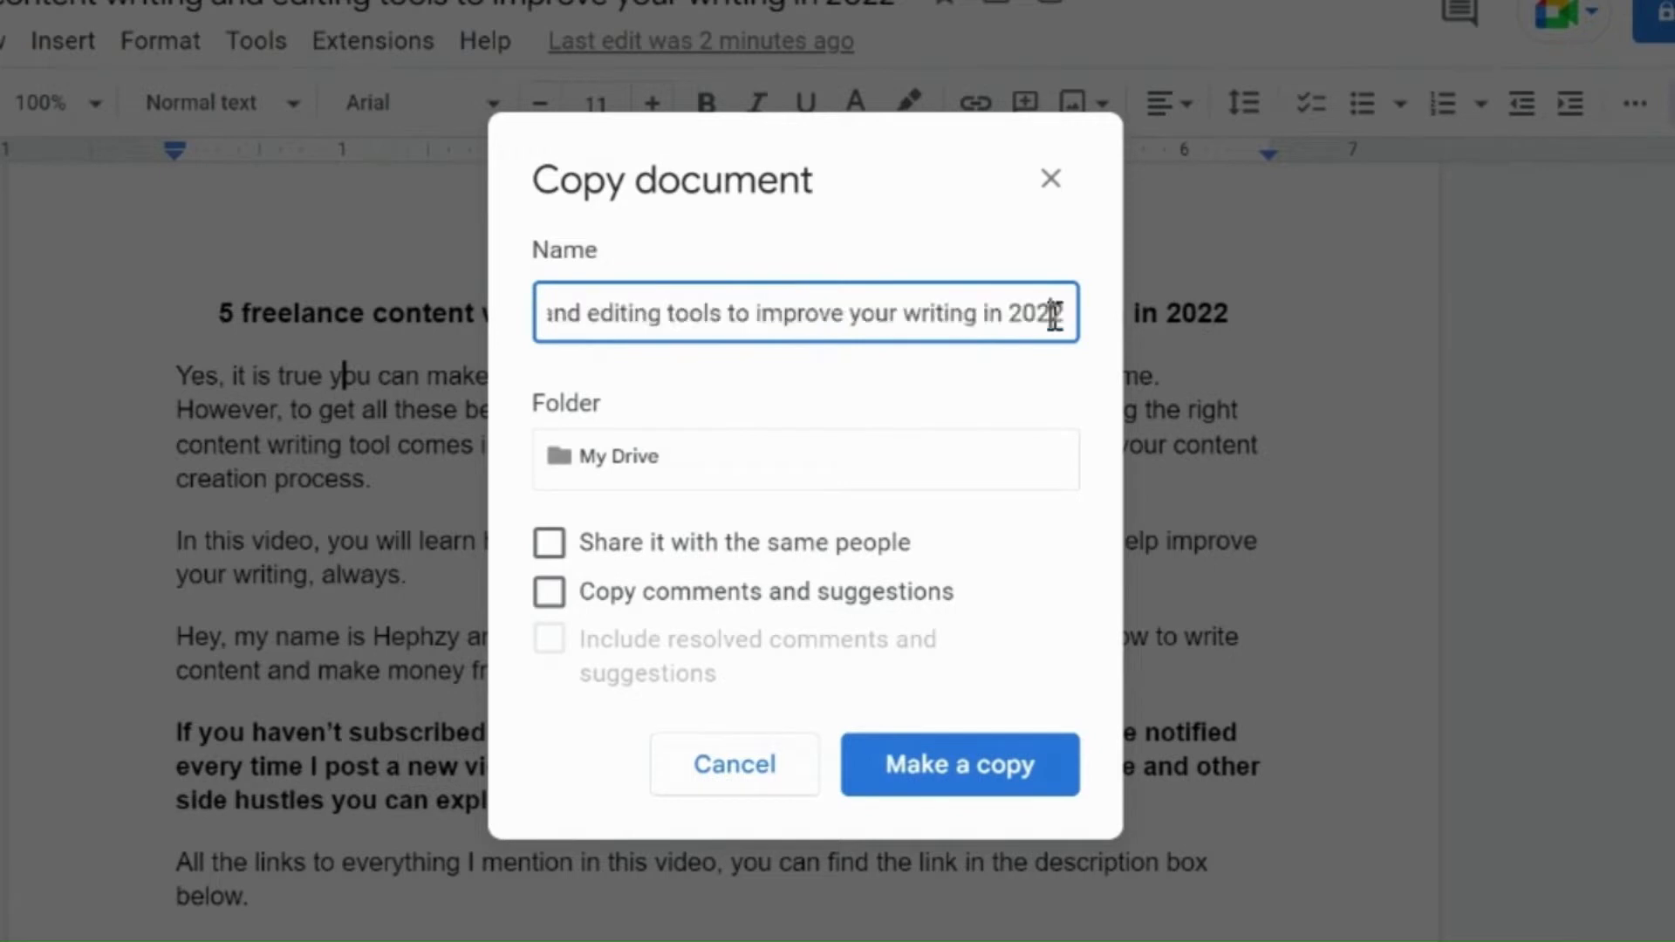
{"action": "type", "text": "s"}
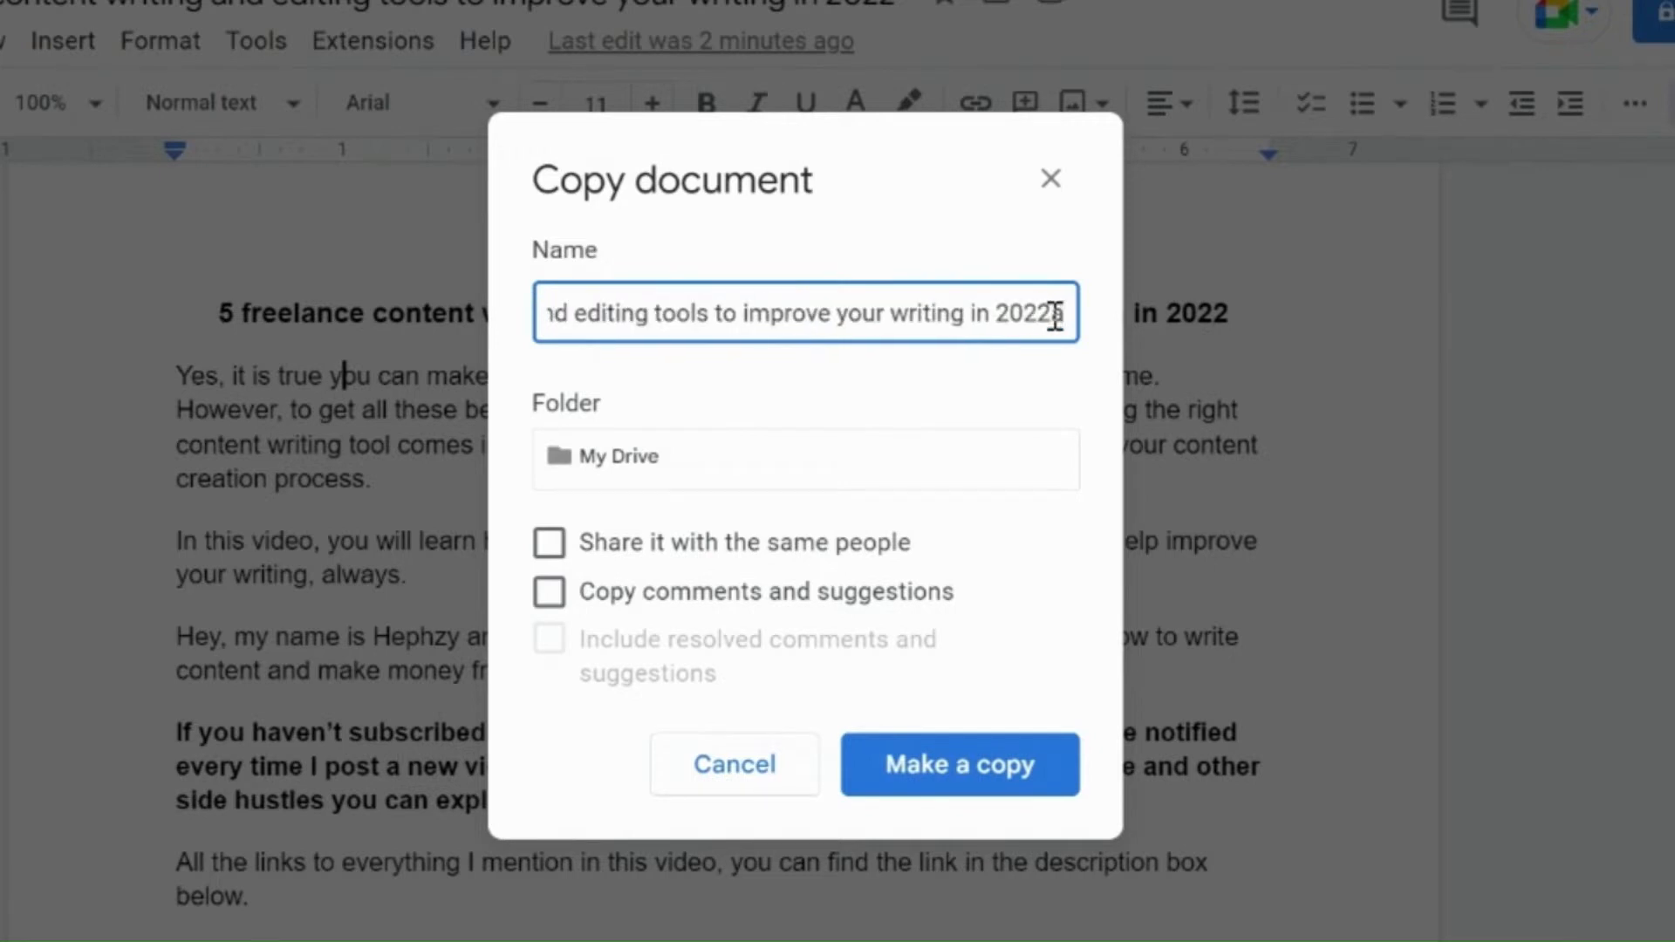
{"action": "left_click", "coordinate": [631, 463]}
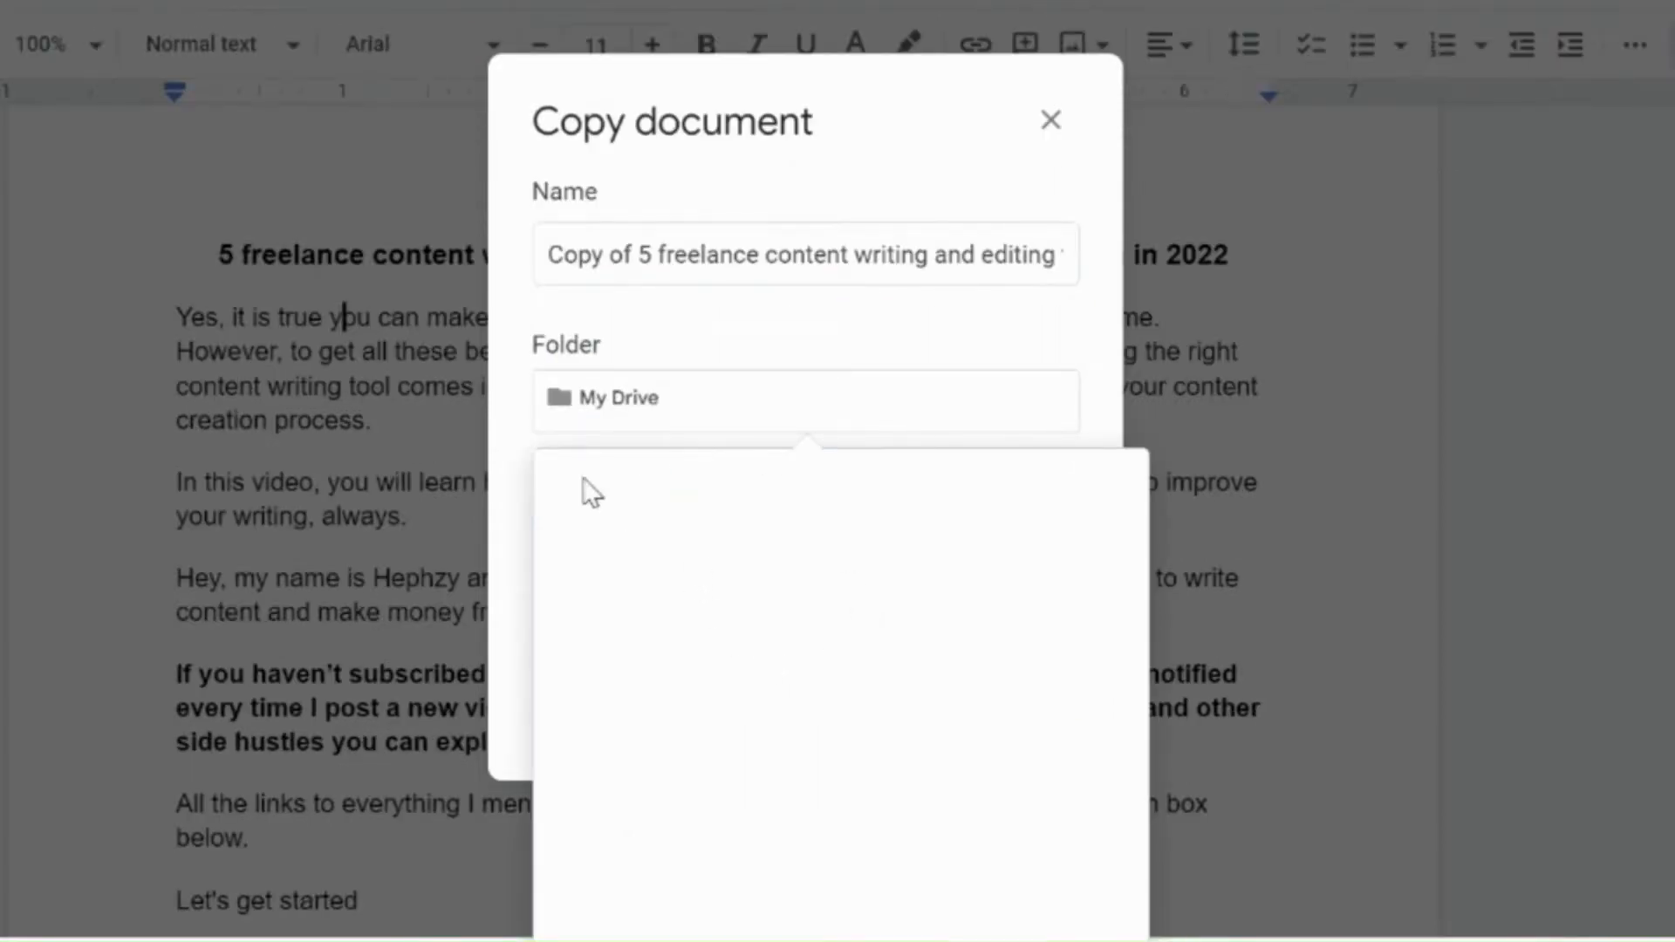
{"action": "left_click", "coordinate": [510, 494]}
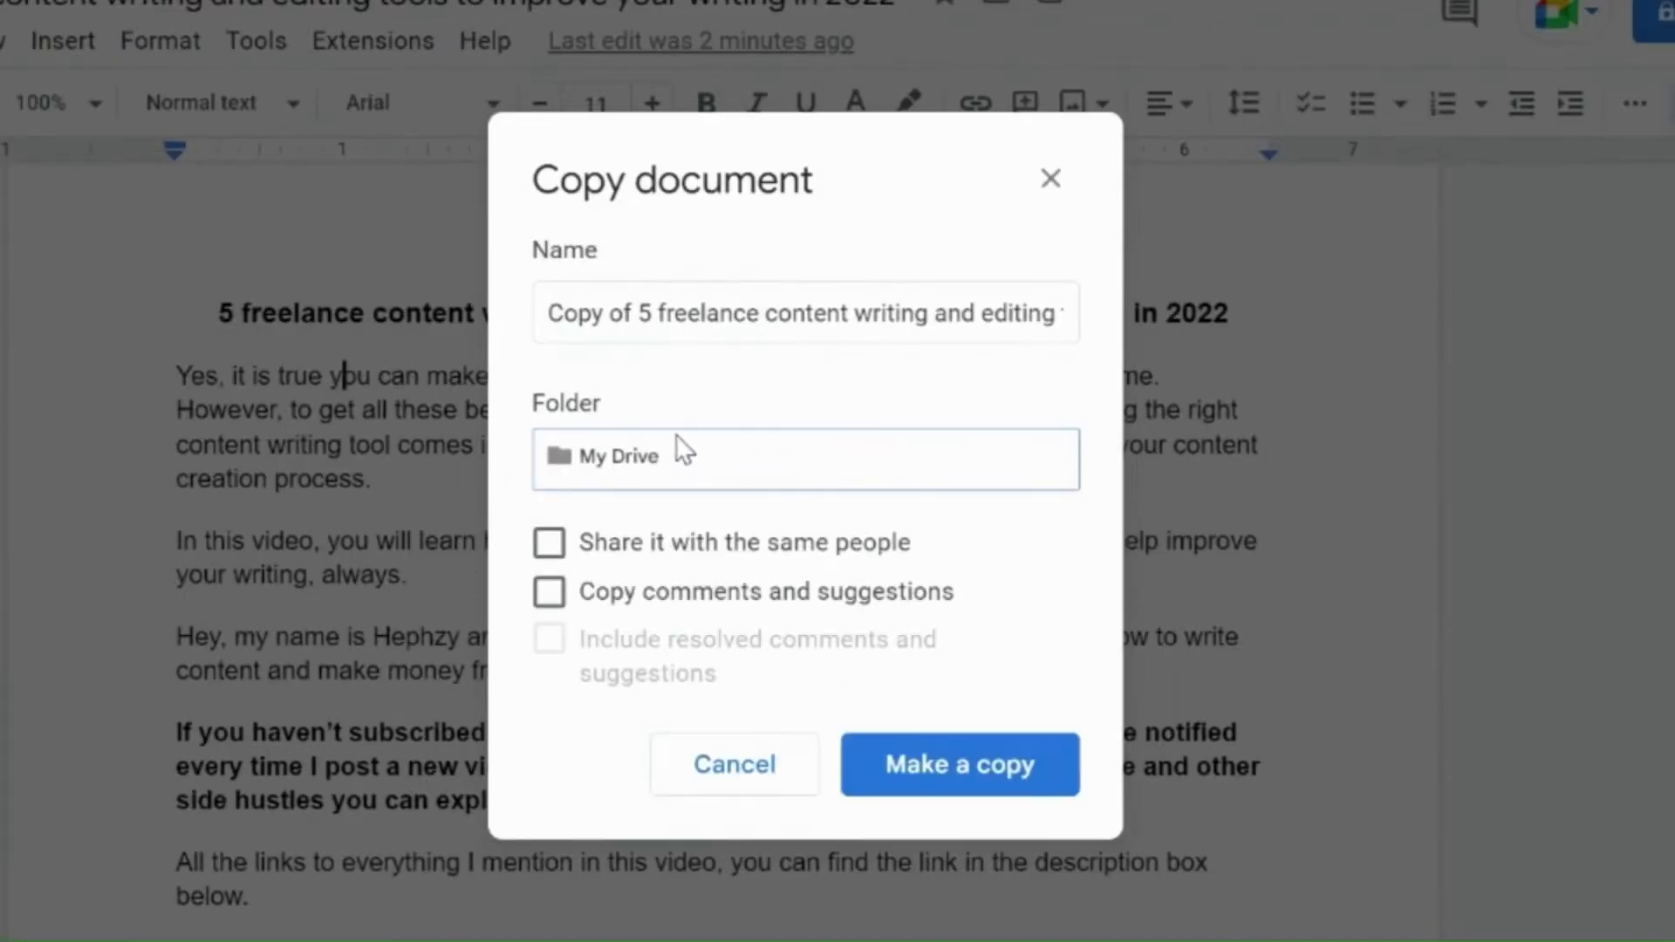
{"action": "left_click", "coordinate": [672, 466]}
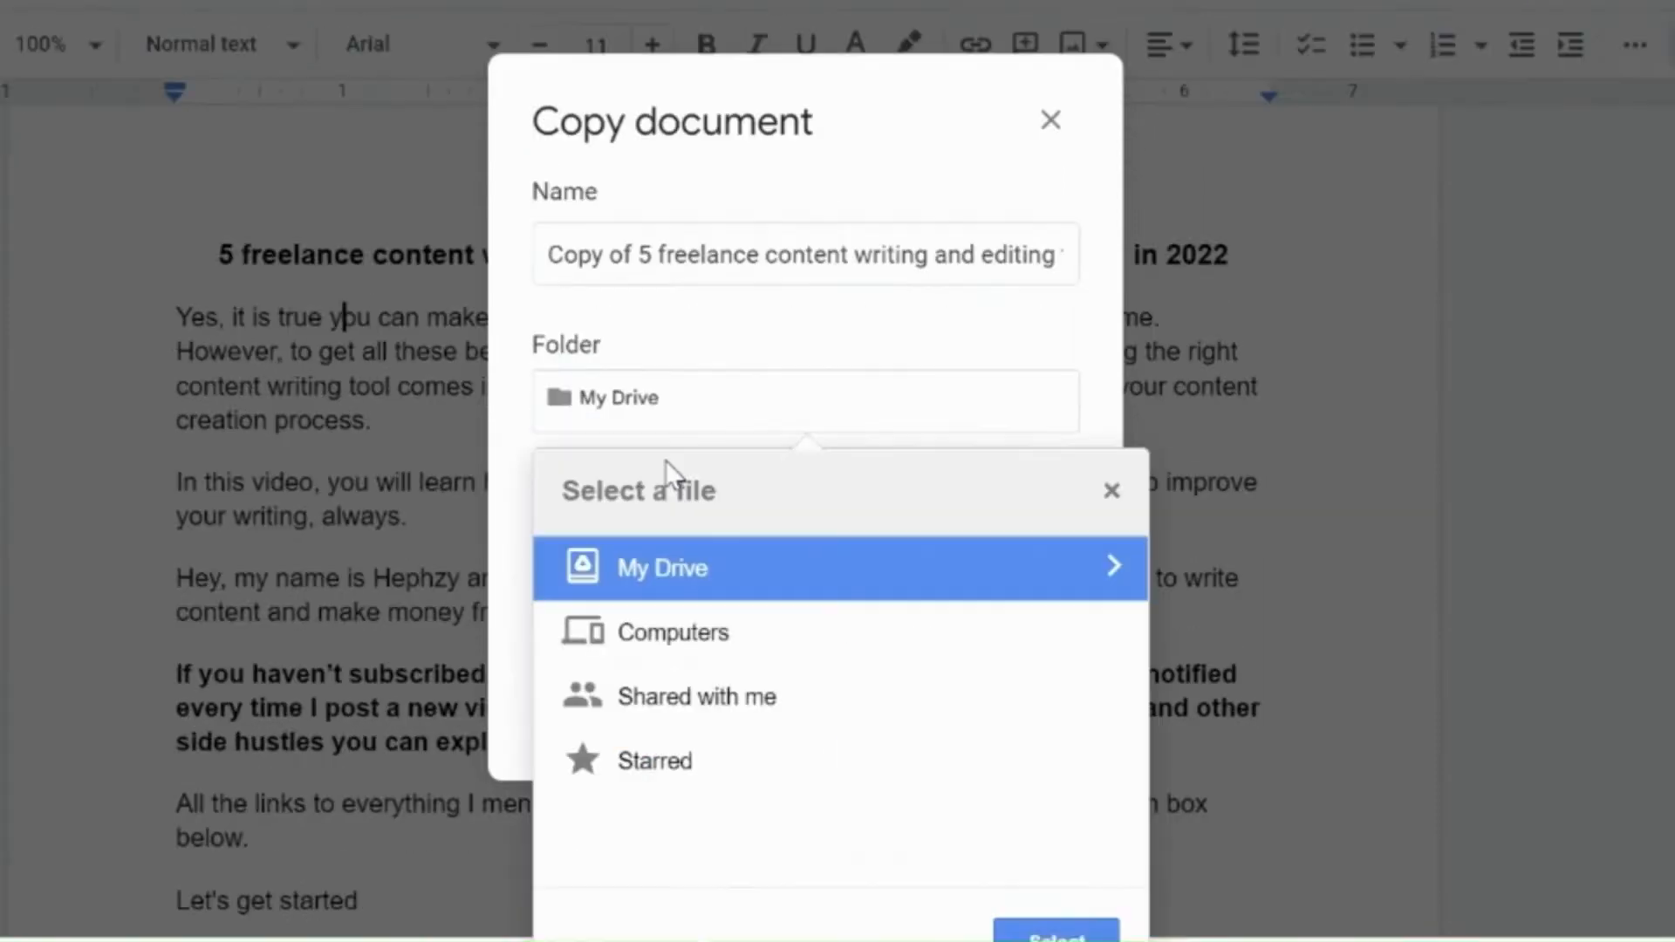
{"action": "left_click", "coordinate": [517, 432]}
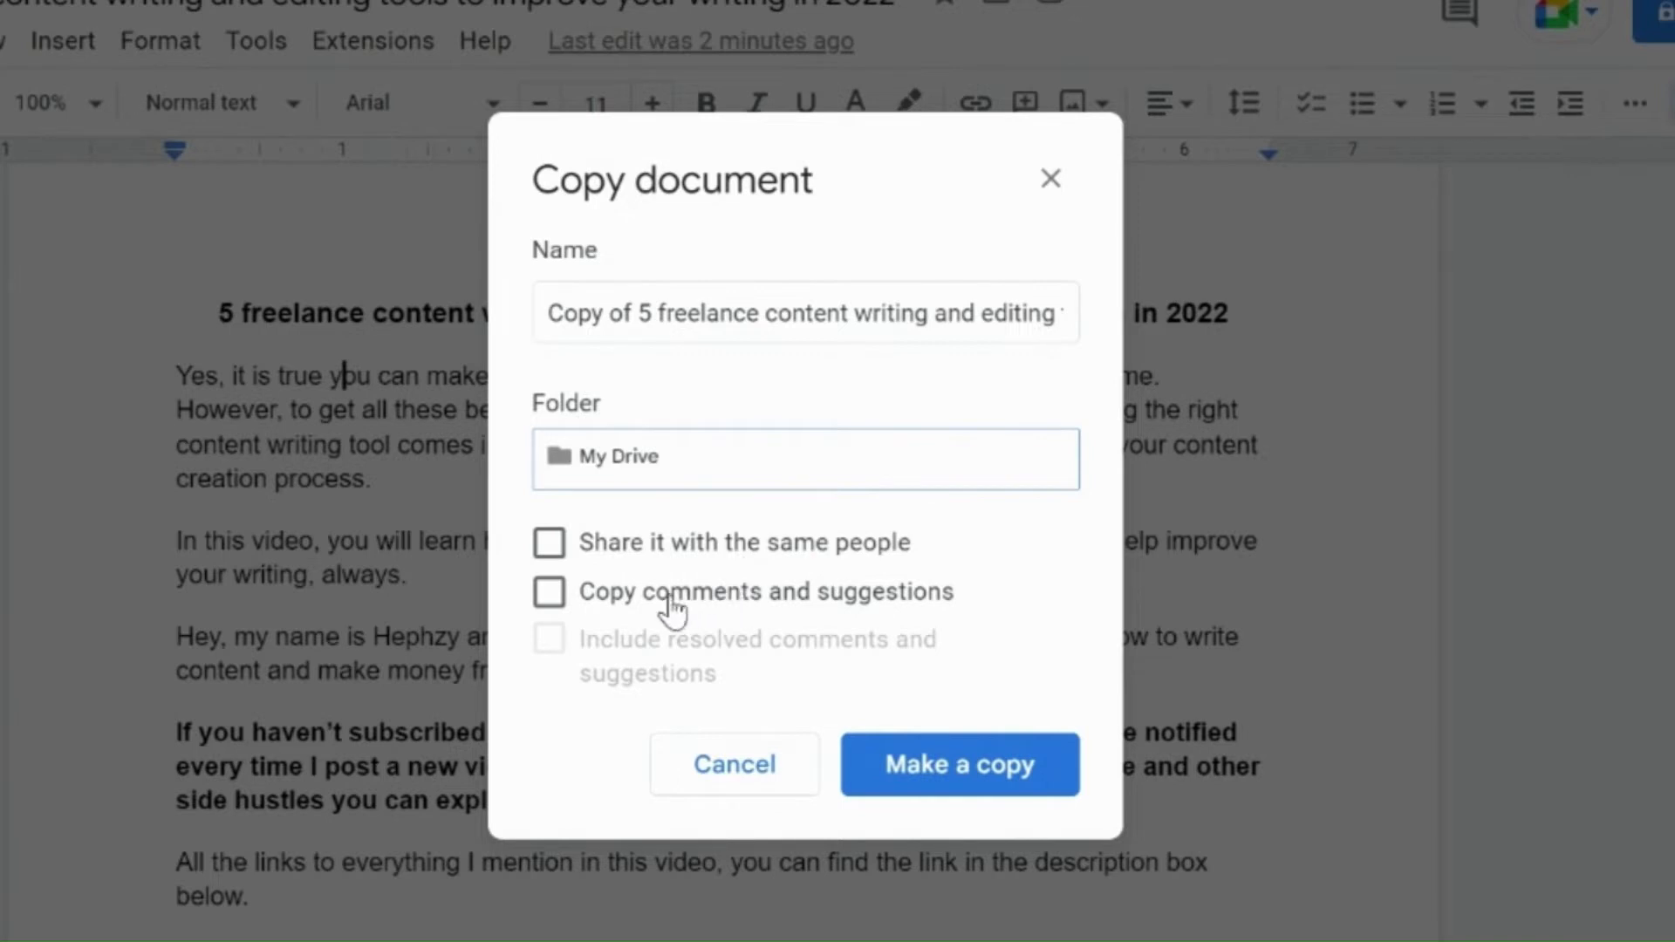
{"action": "left_click", "coordinate": [961, 772]}
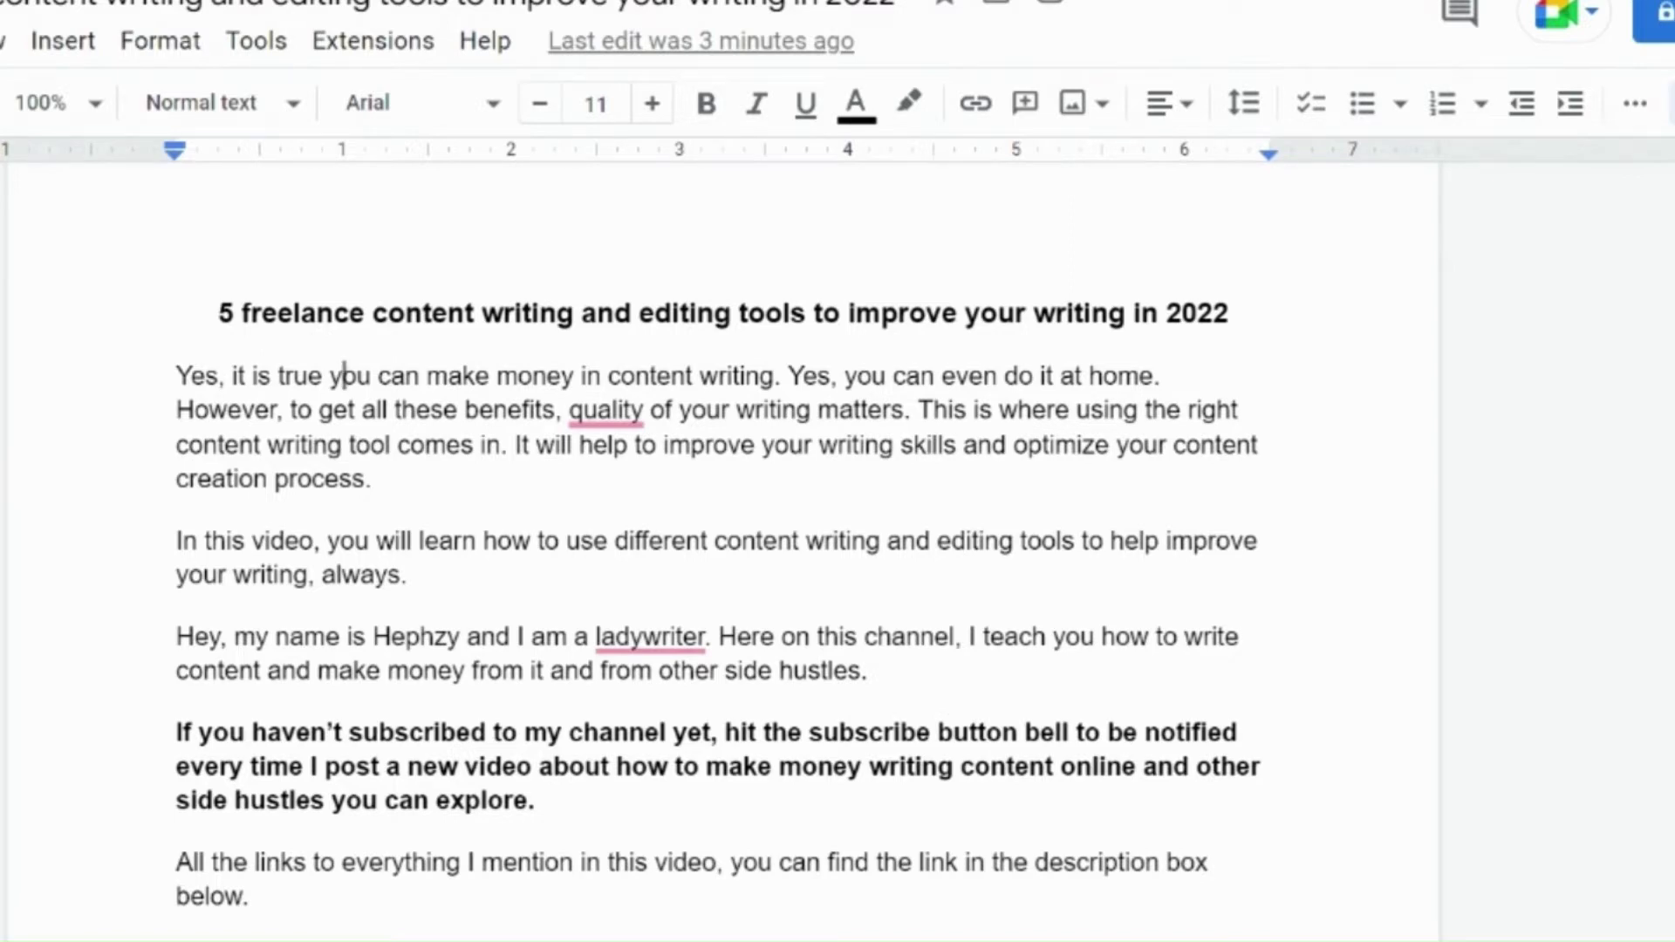
Step: Open the document's sharing dialog and add the collaborator's e-mail address as a person to share with
{"action": "key", "text": "alt+f"}
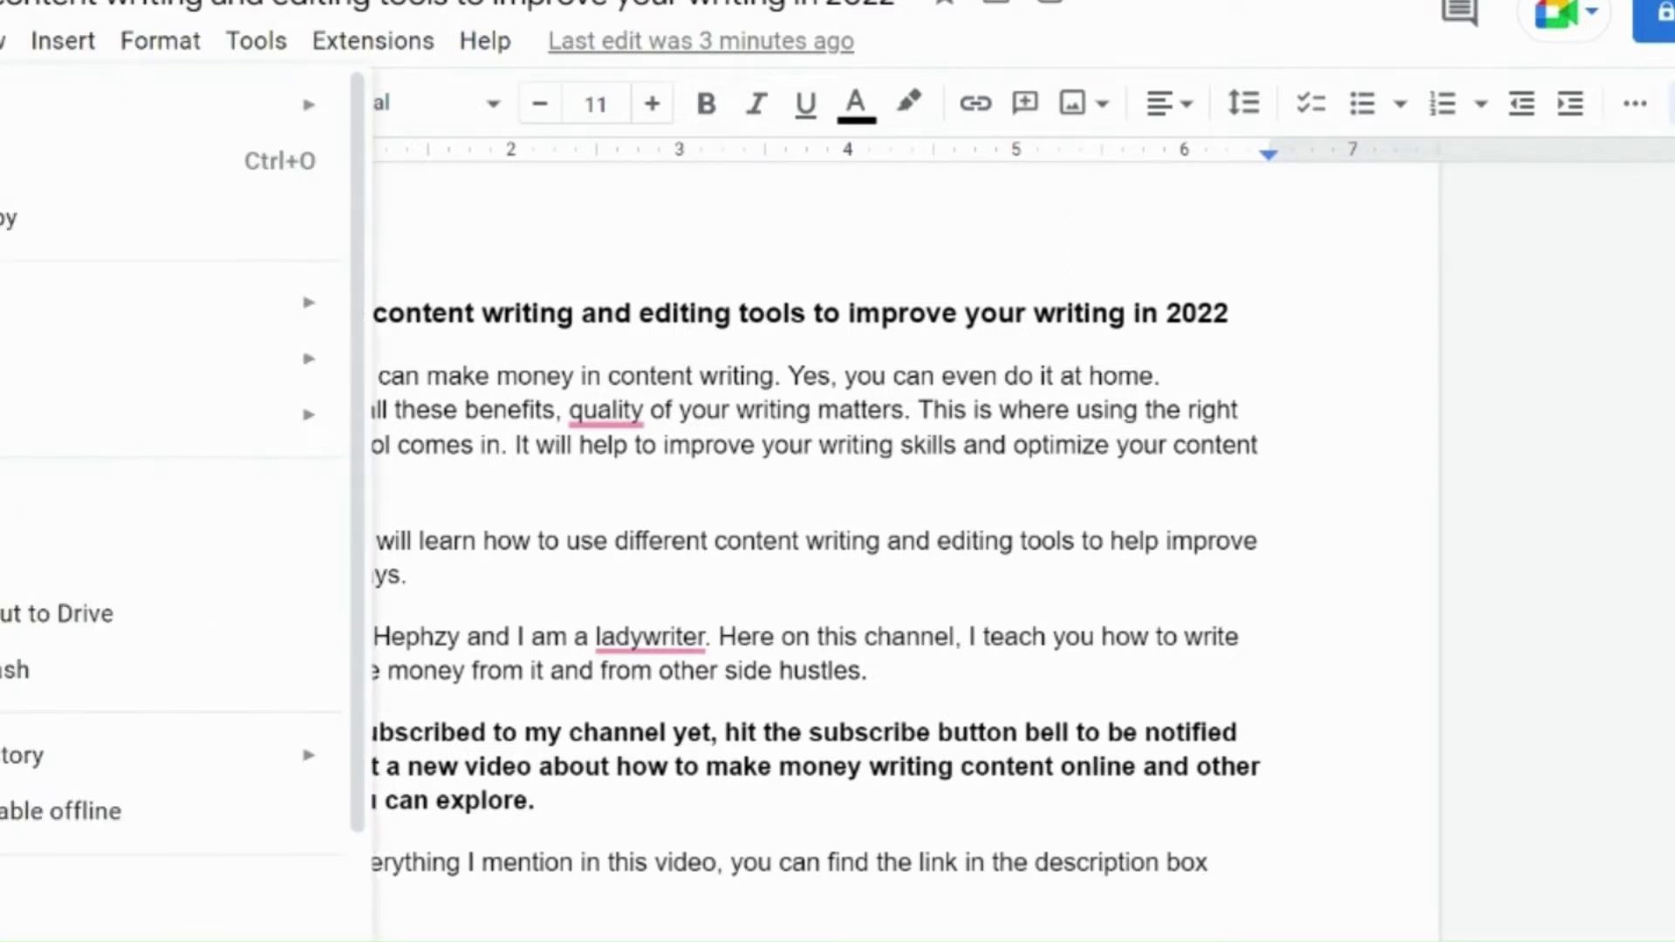
{"action": "mouse_move", "coordinate": [53, 303]}
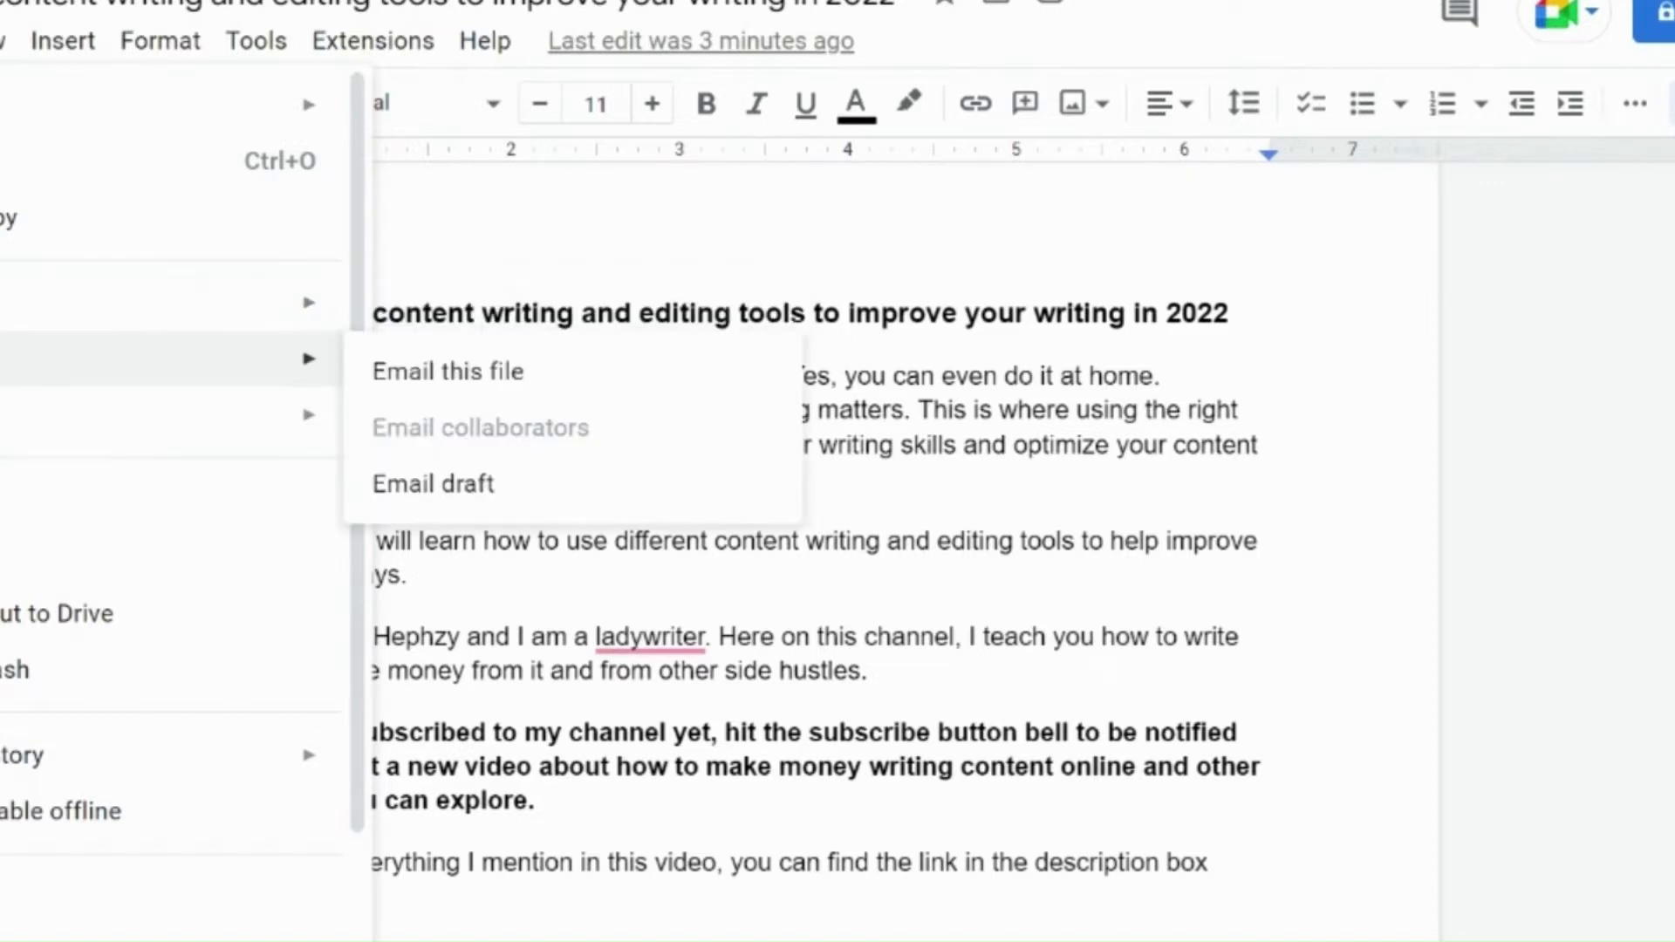
{"action": "mouse_move", "coordinate": [52, 415]}
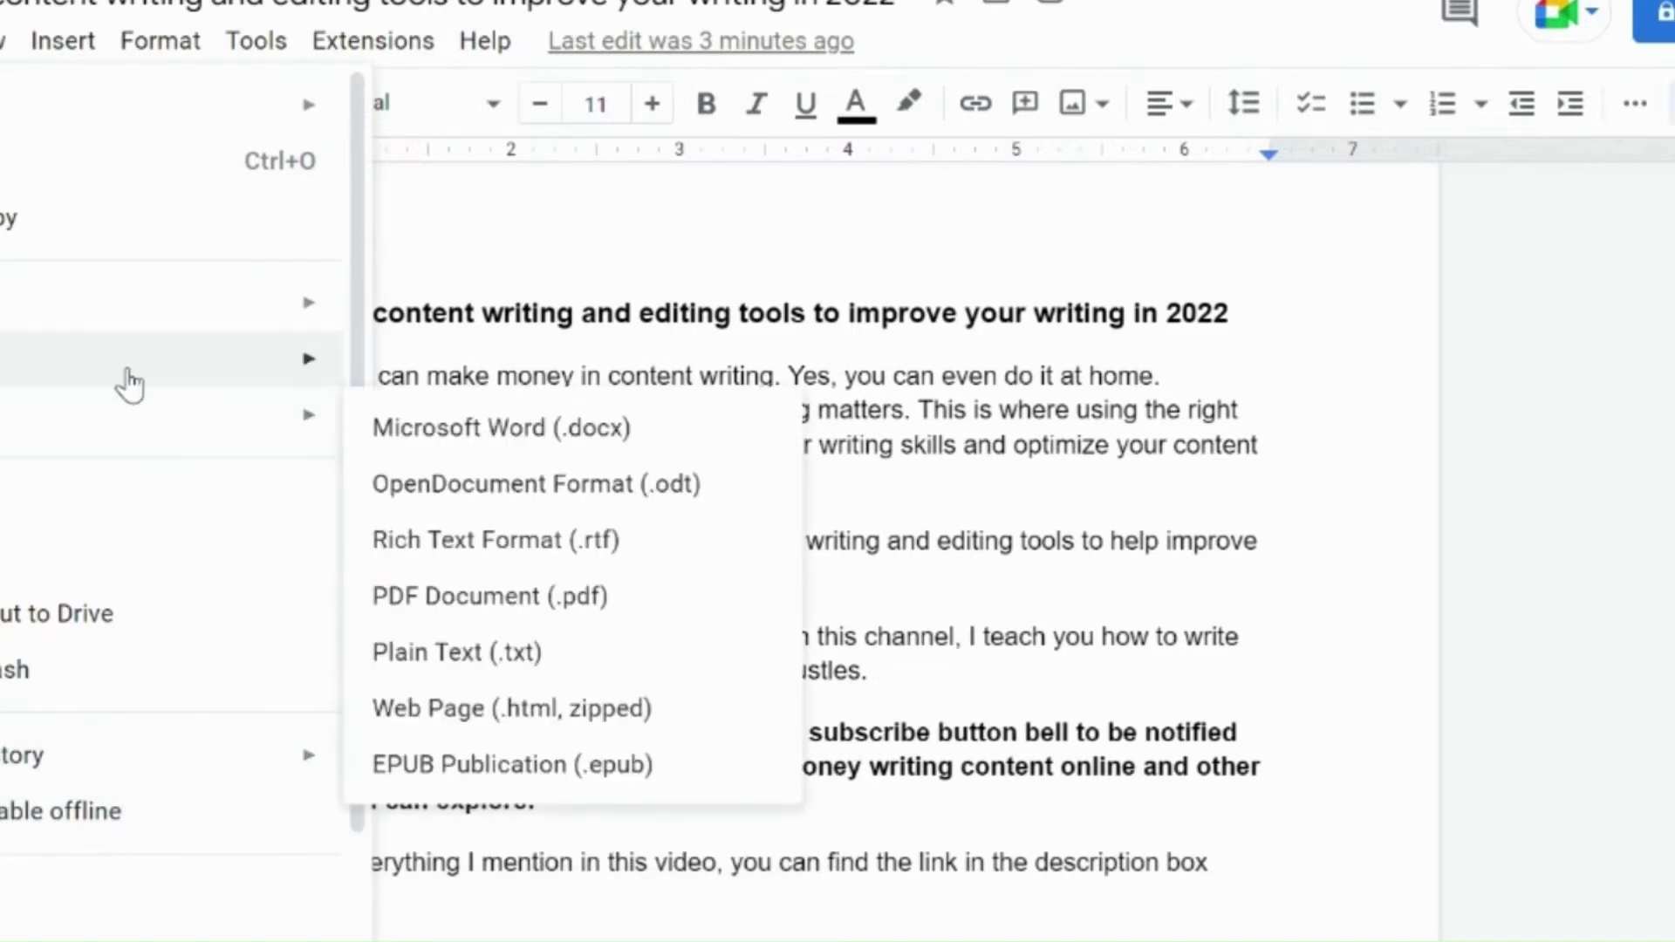
{"action": "mouse_move", "coordinate": [125, 384]}
{"action": "mouse_move", "coordinate": [109, 419]}
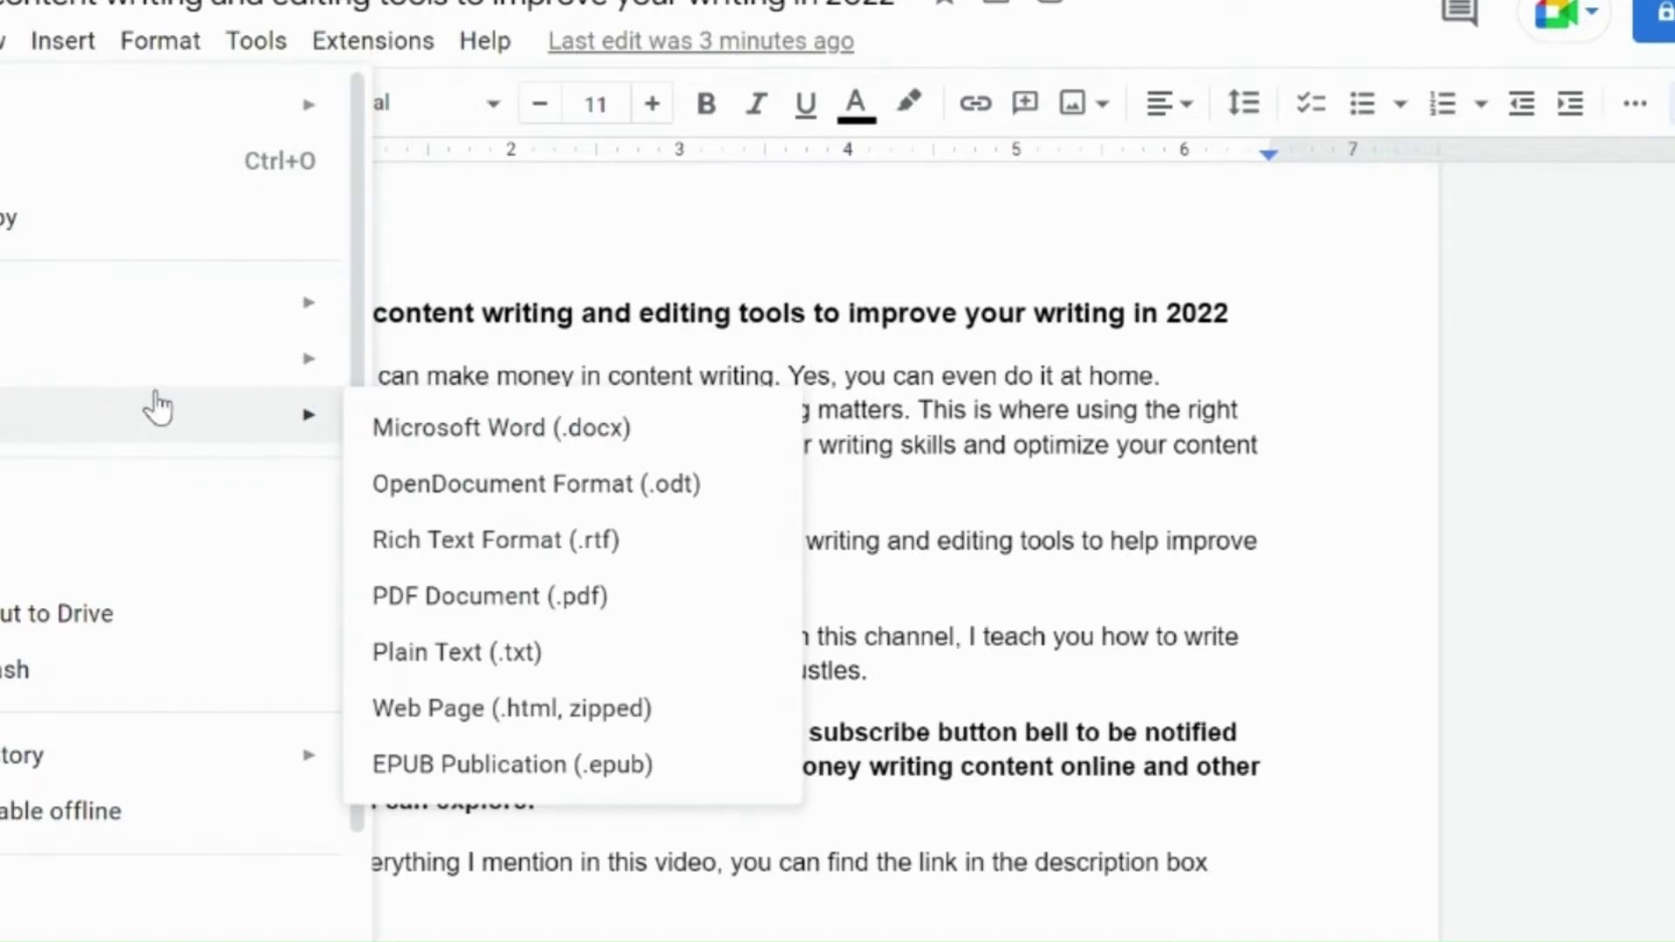
{"action": "mouse_move", "coordinate": [125, 327]}
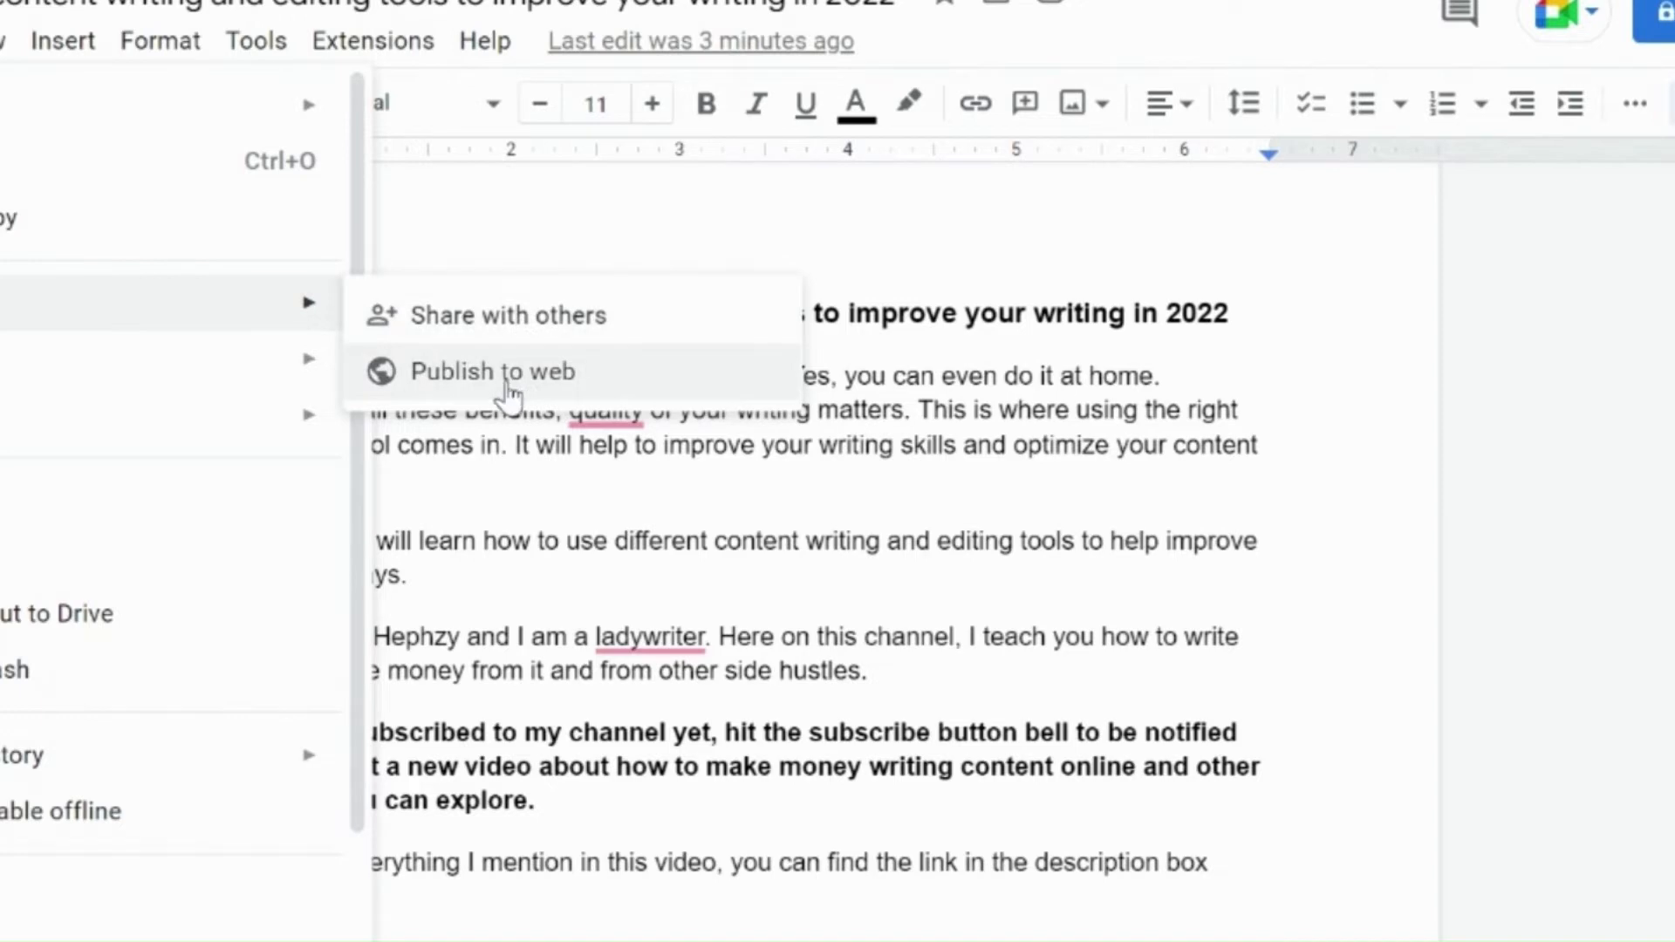
{"action": "left_click", "coordinate": [447, 330]}
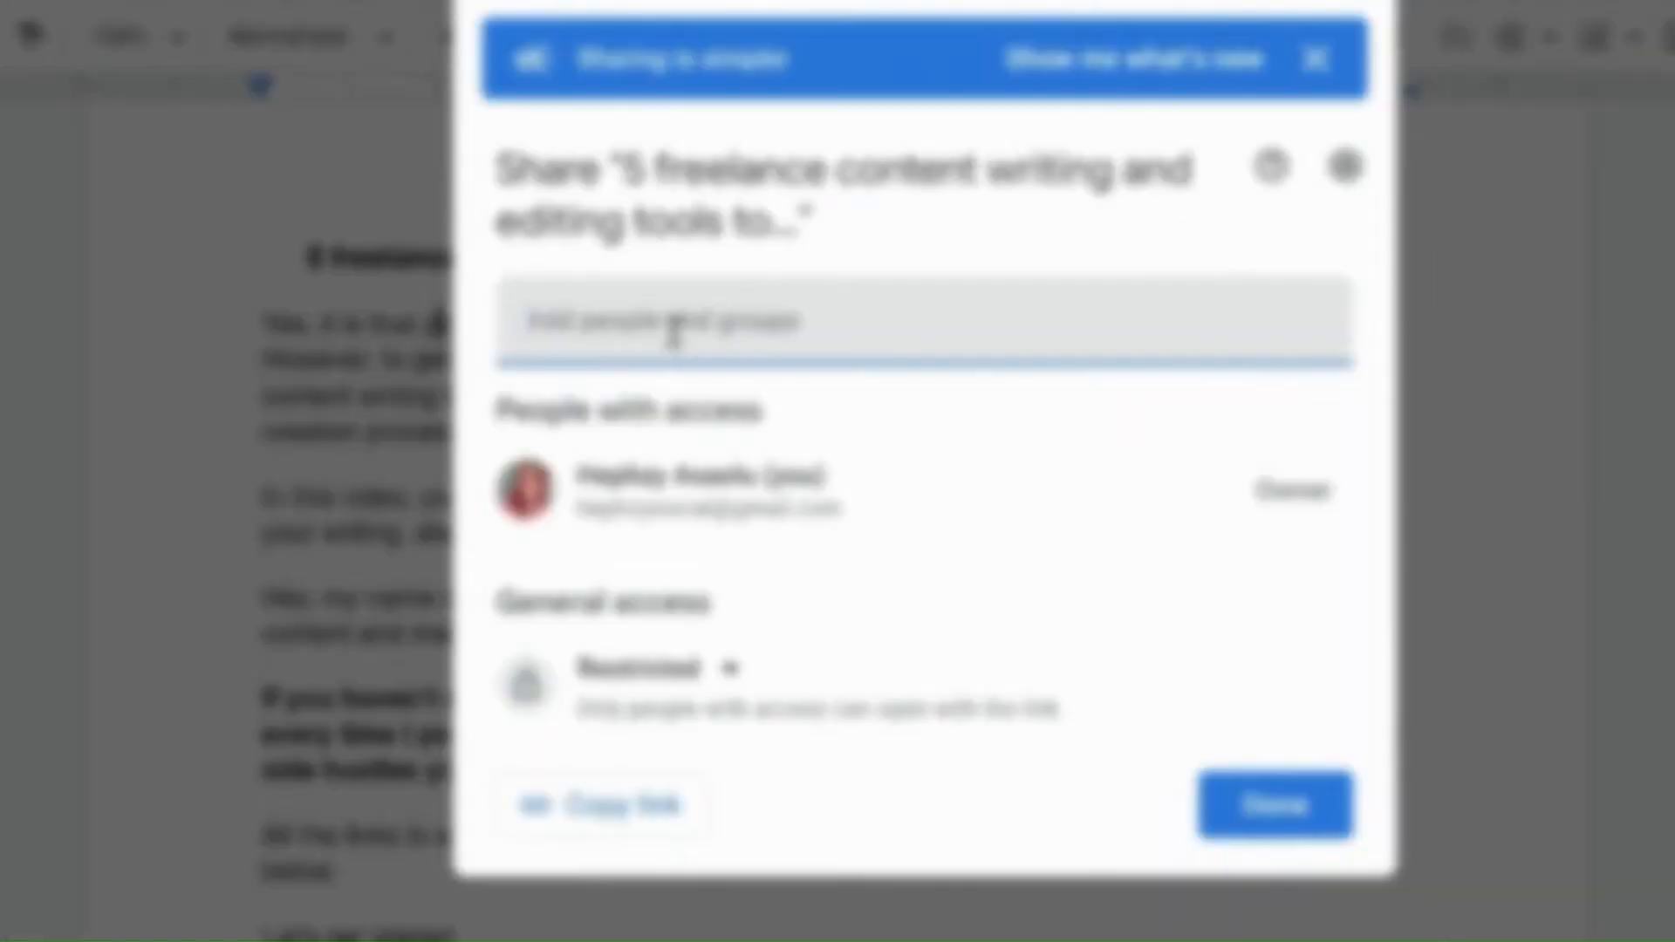
{"action": "type", "text": "h"}
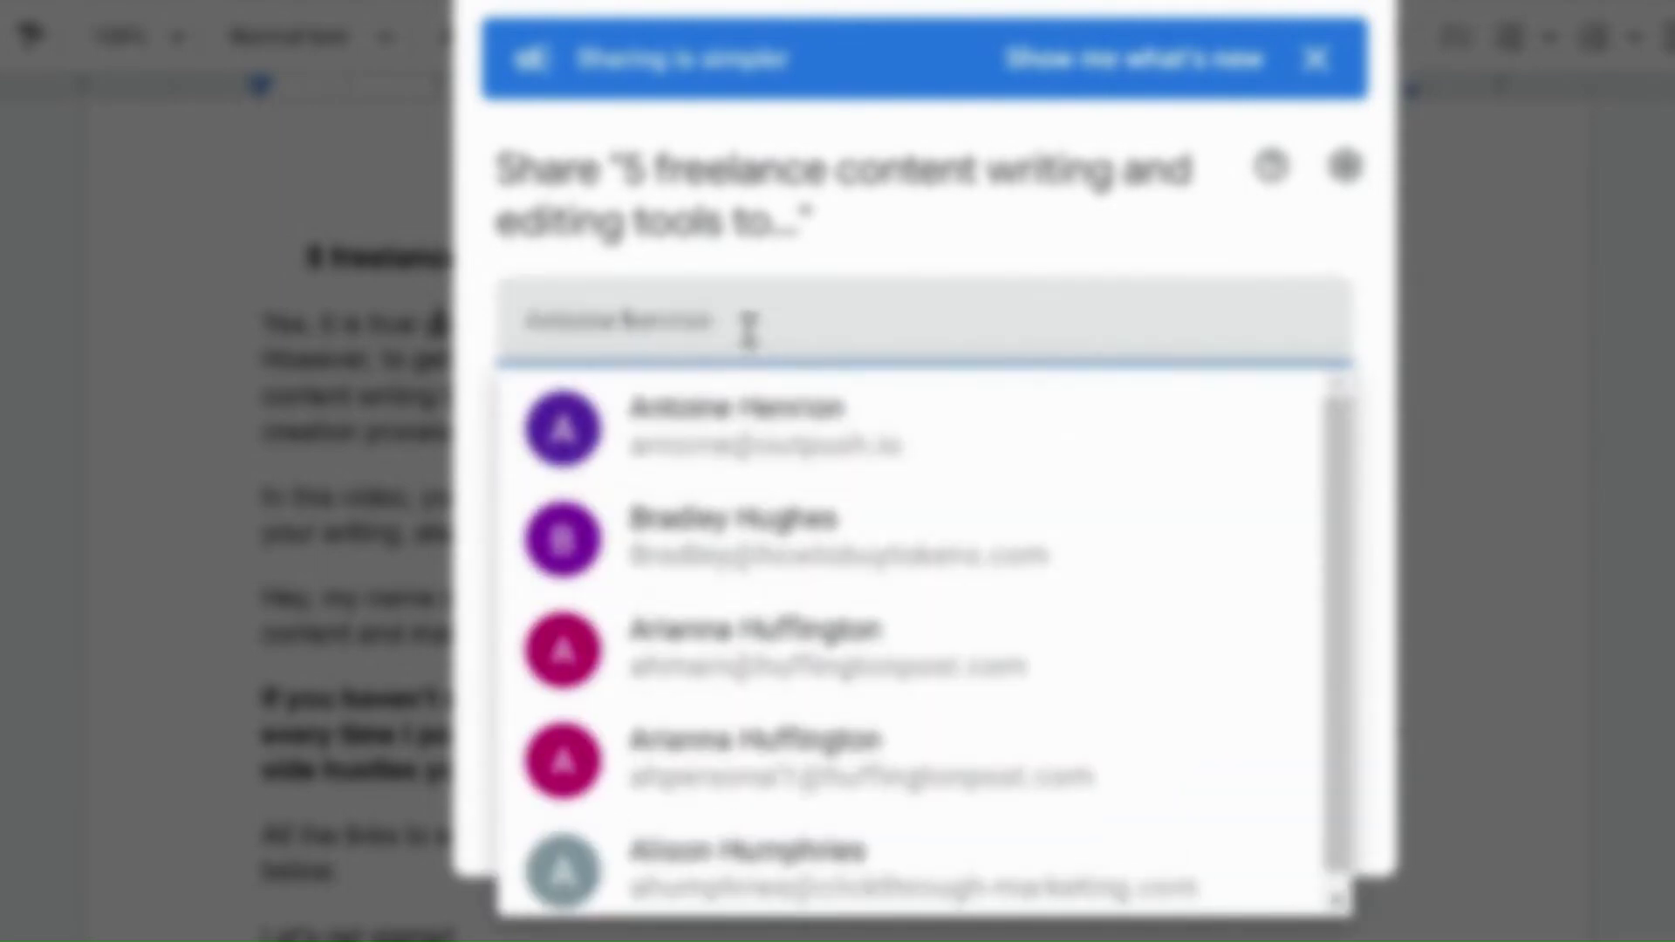
{"action": "key", "text": "BackSpace"}
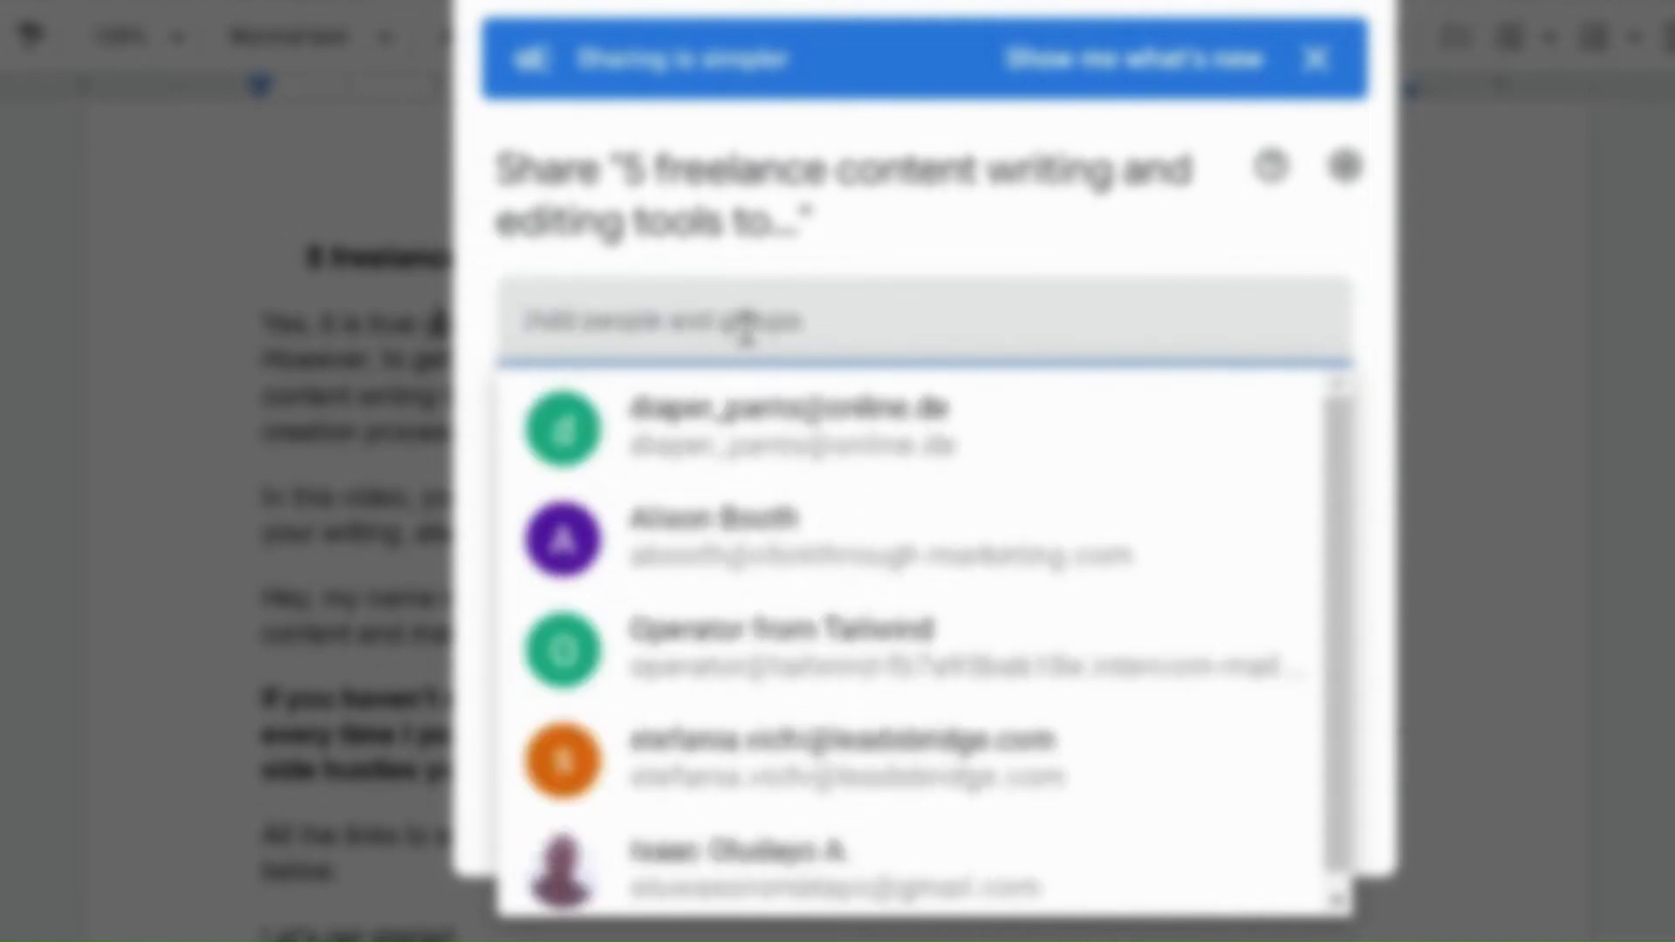
{"action": "type", "text": "lad"}
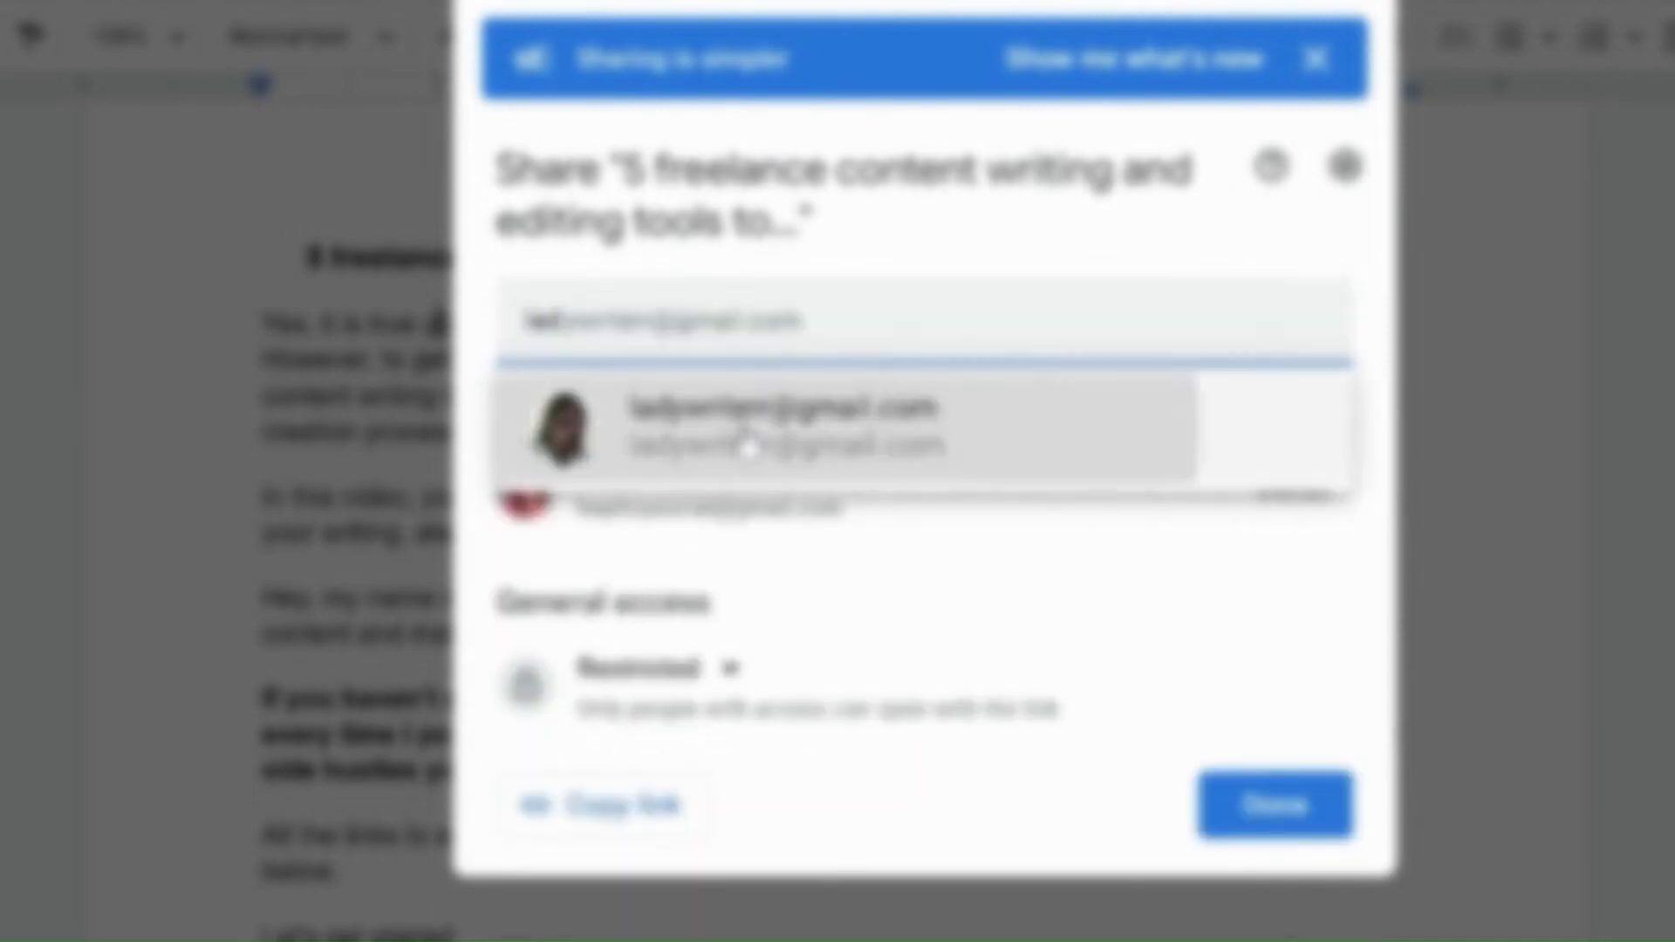
{"action": "left_click", "coordinate": [748, 436]}
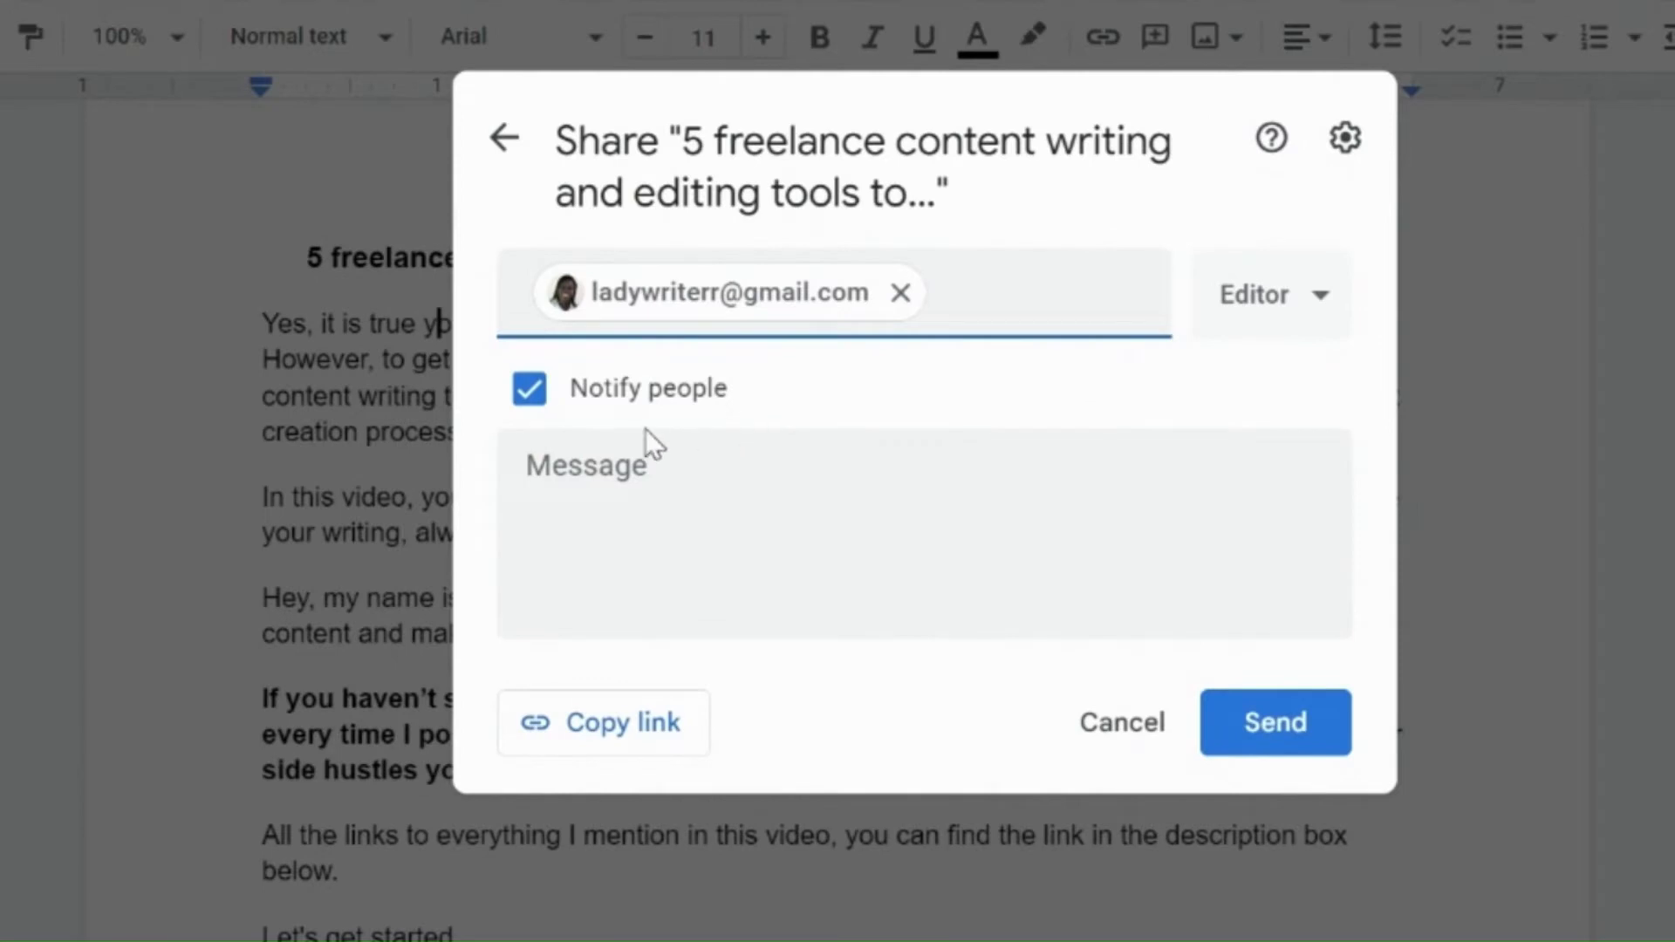
Step: Keep the Editor role, add the message "Here is the document." and send the share invitation
{"action": "left_click", "coordinate": [1321, 310]}
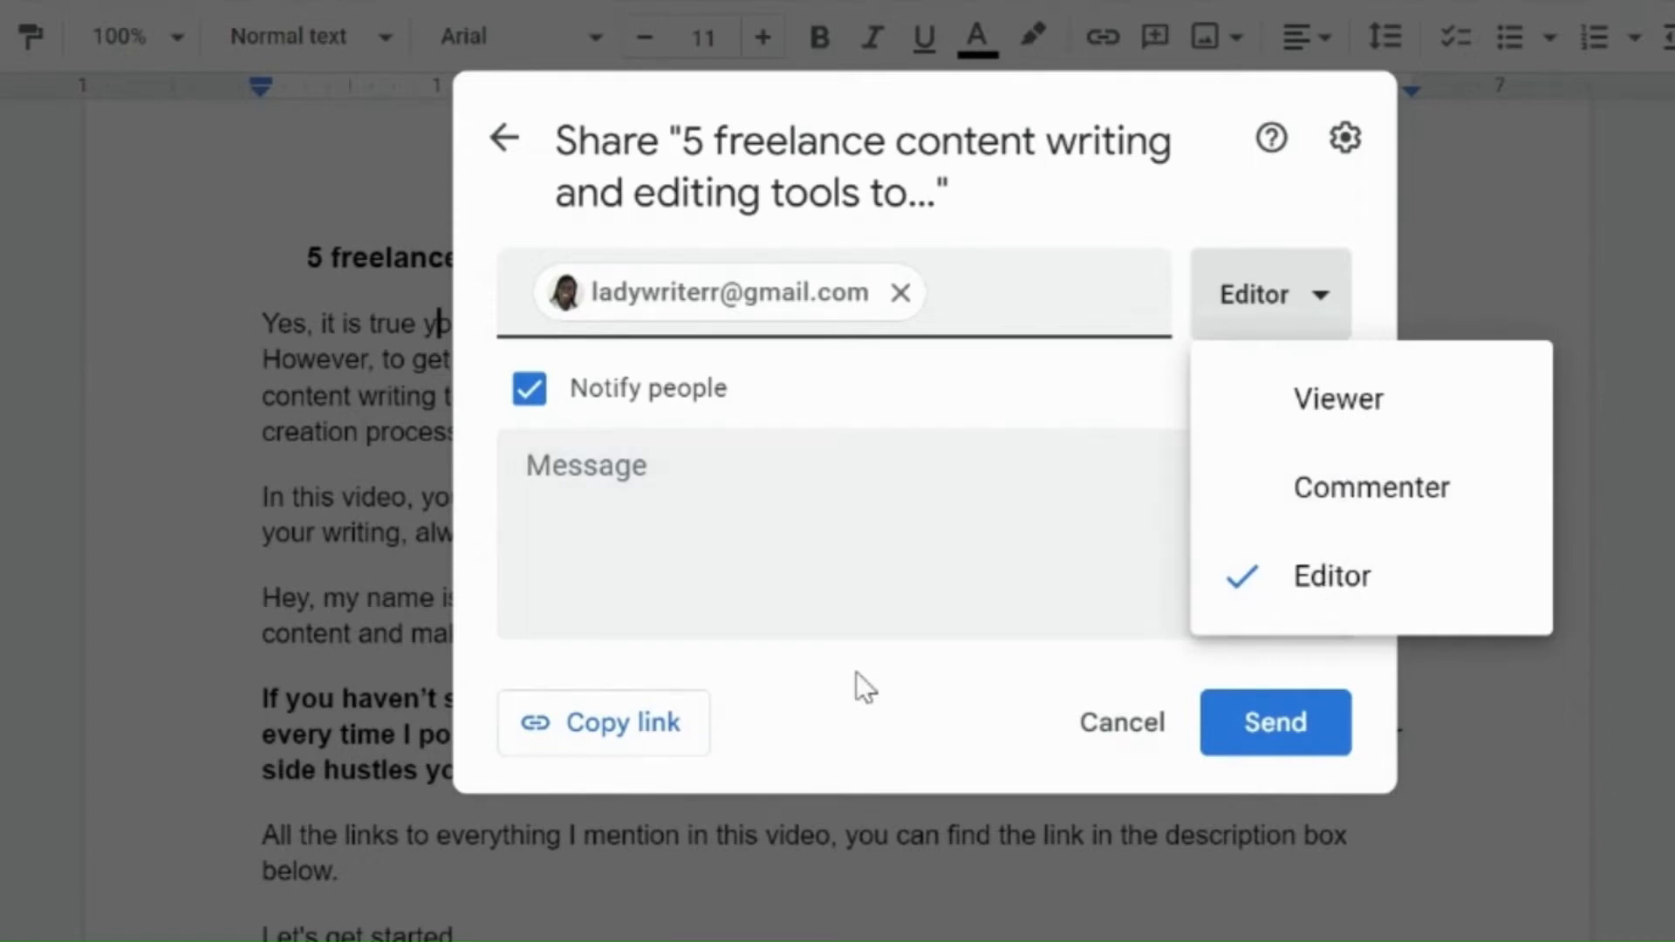
{"action": "left_click", "coordinate": [791, 550]}
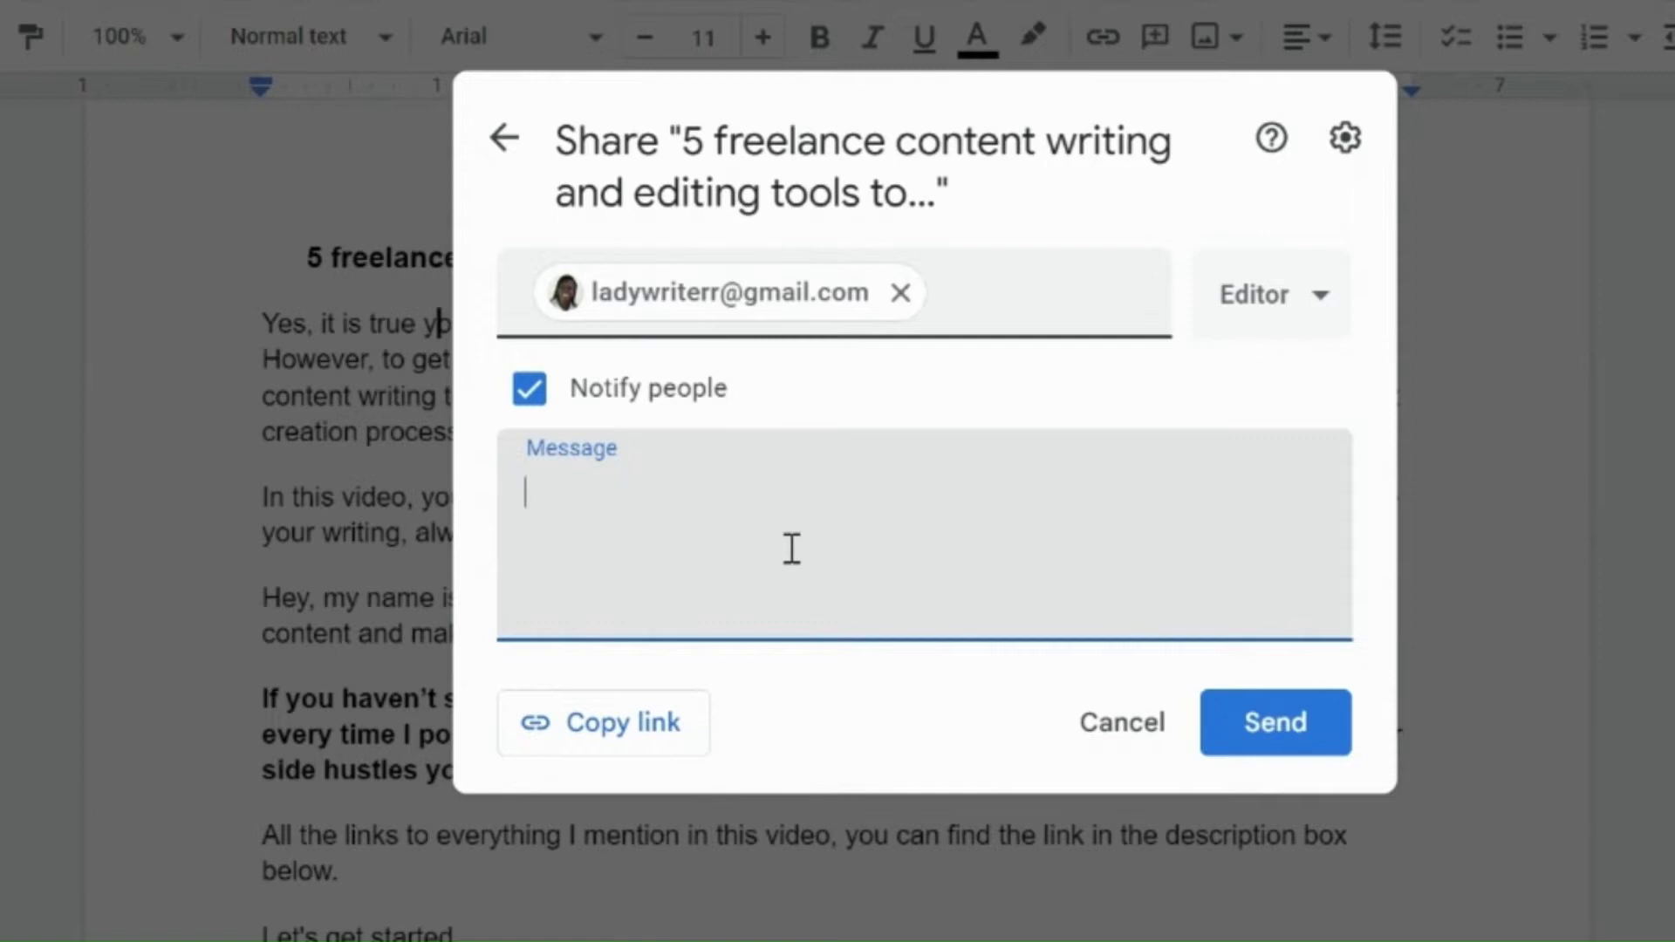
{"action": "type", "text": "h"}
{"action": "type", "text": "Here"}
{"action": "type", "text": " is the"}
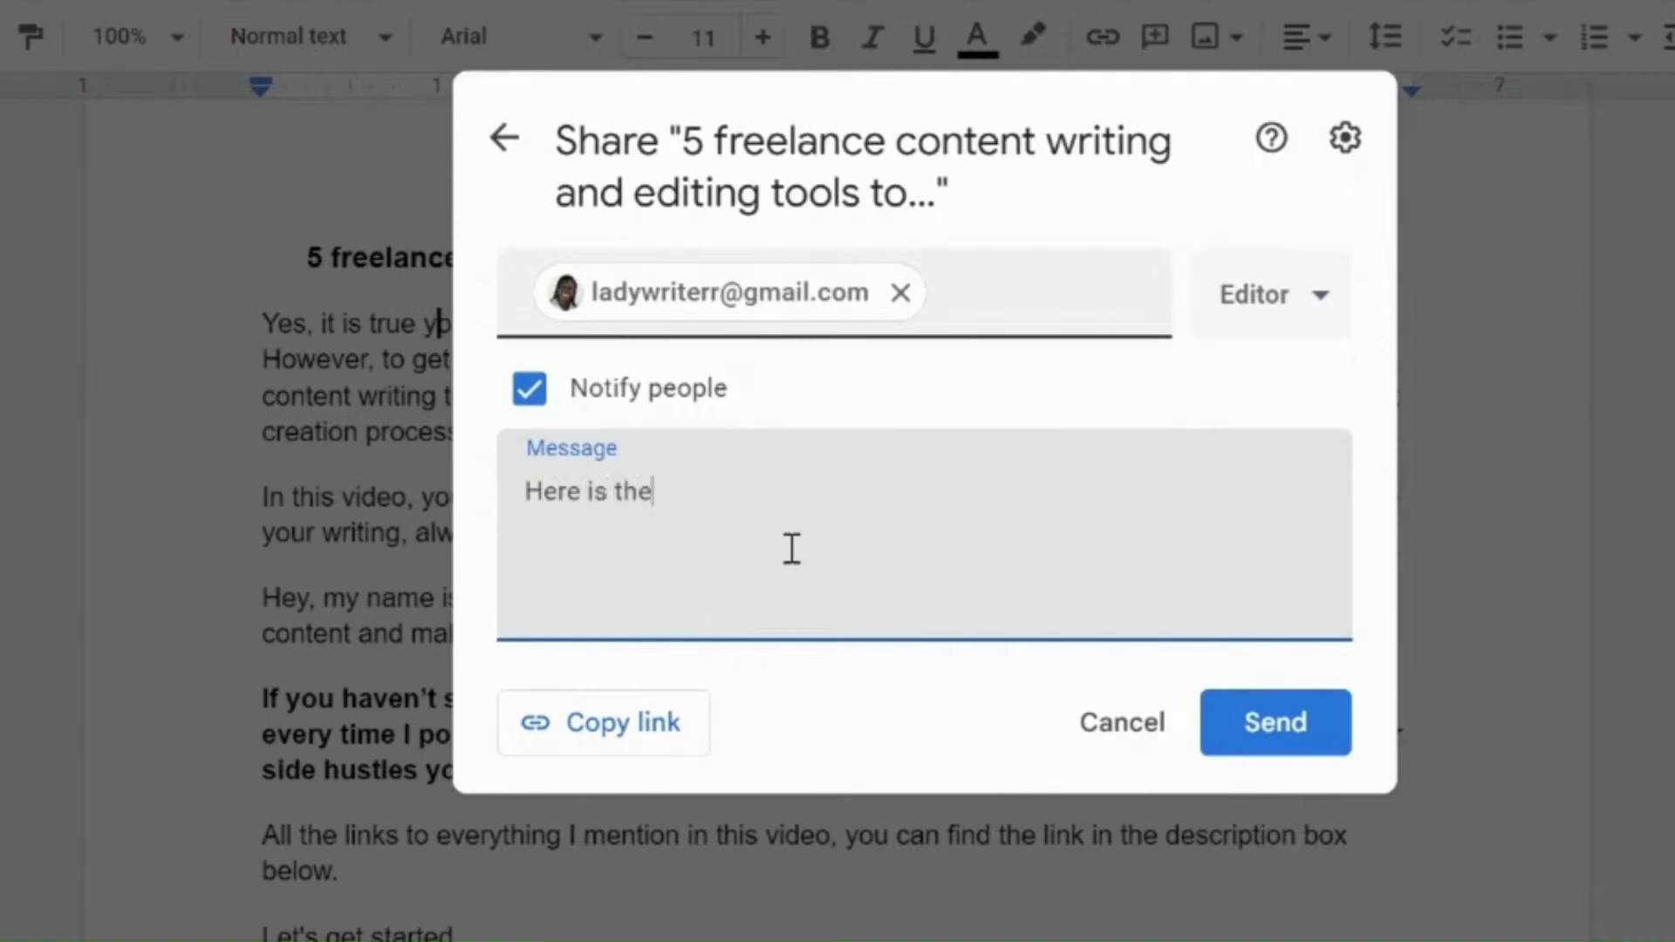
{"action": "type", "text": " document."}
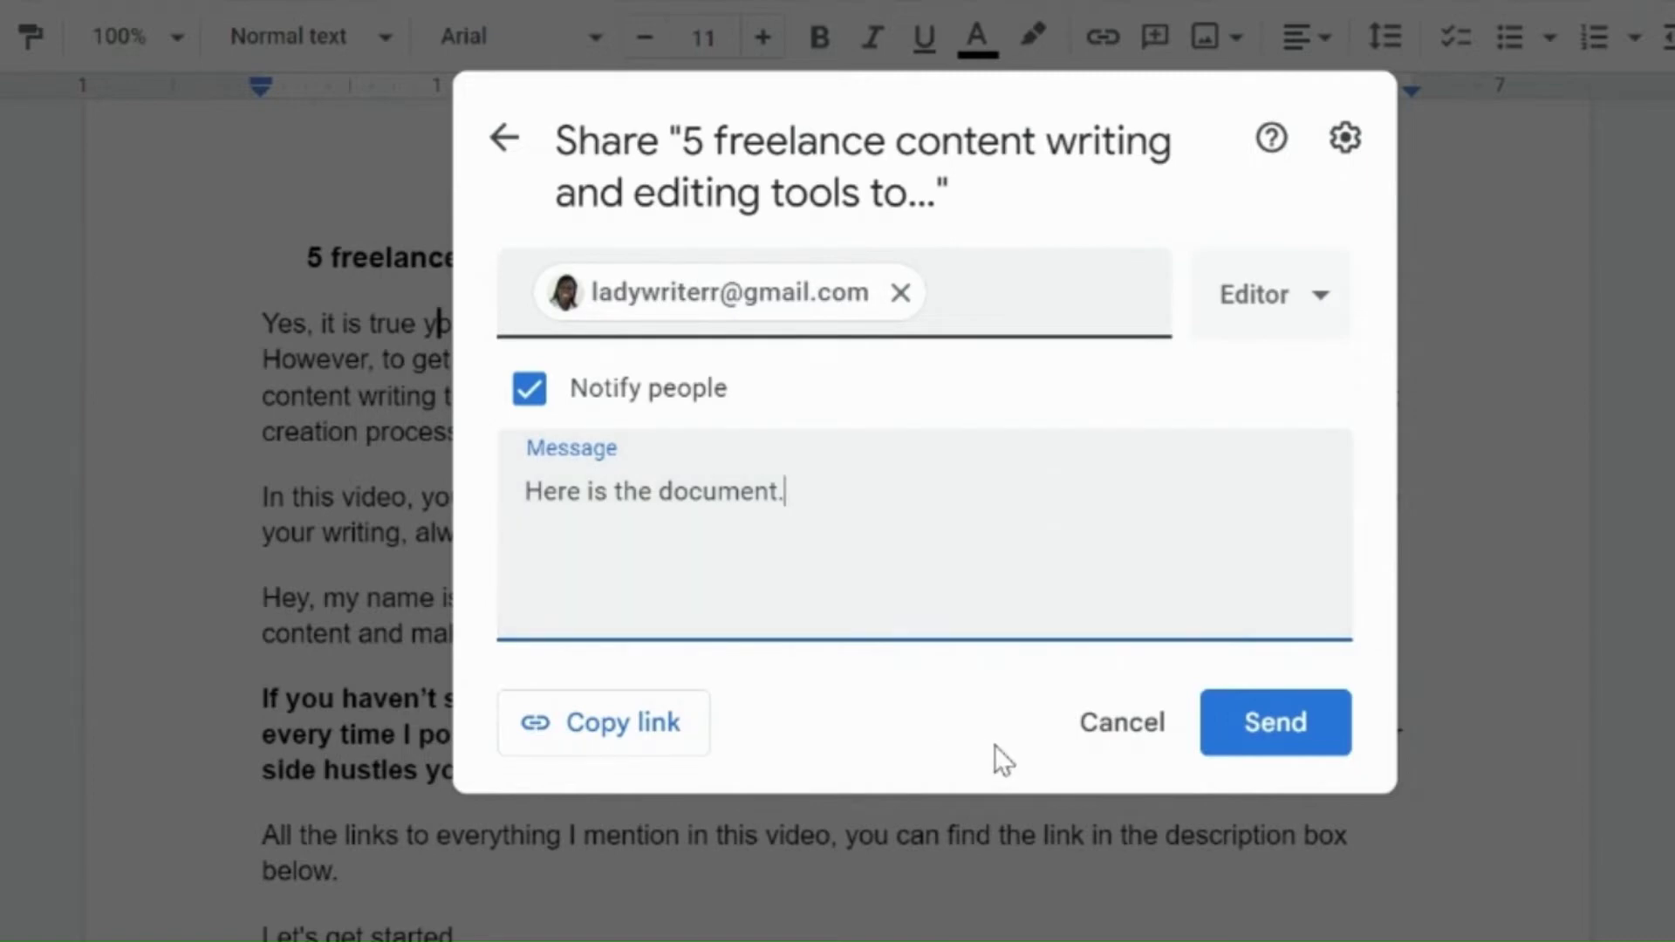
{"action": "left_click", "coordinate": [1276, 729]}
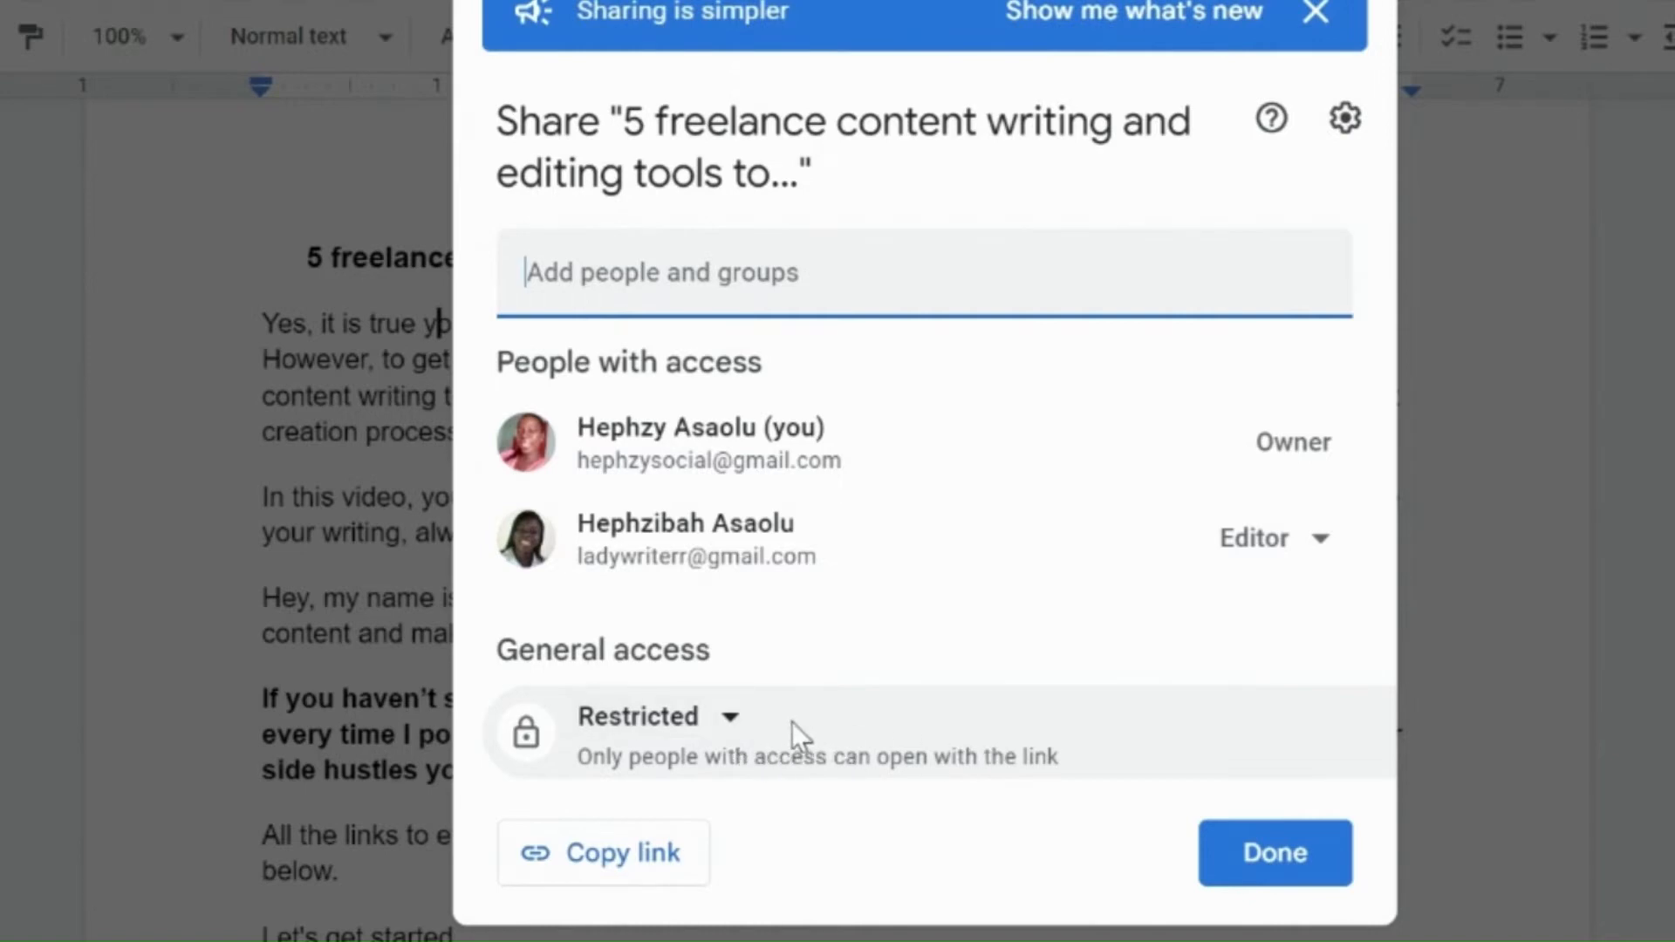
Step: Set the document's general access to Anyone with the link and dismiss the sharing announcement banner
{"action": "left_click", "coordinate": [729, 719]}
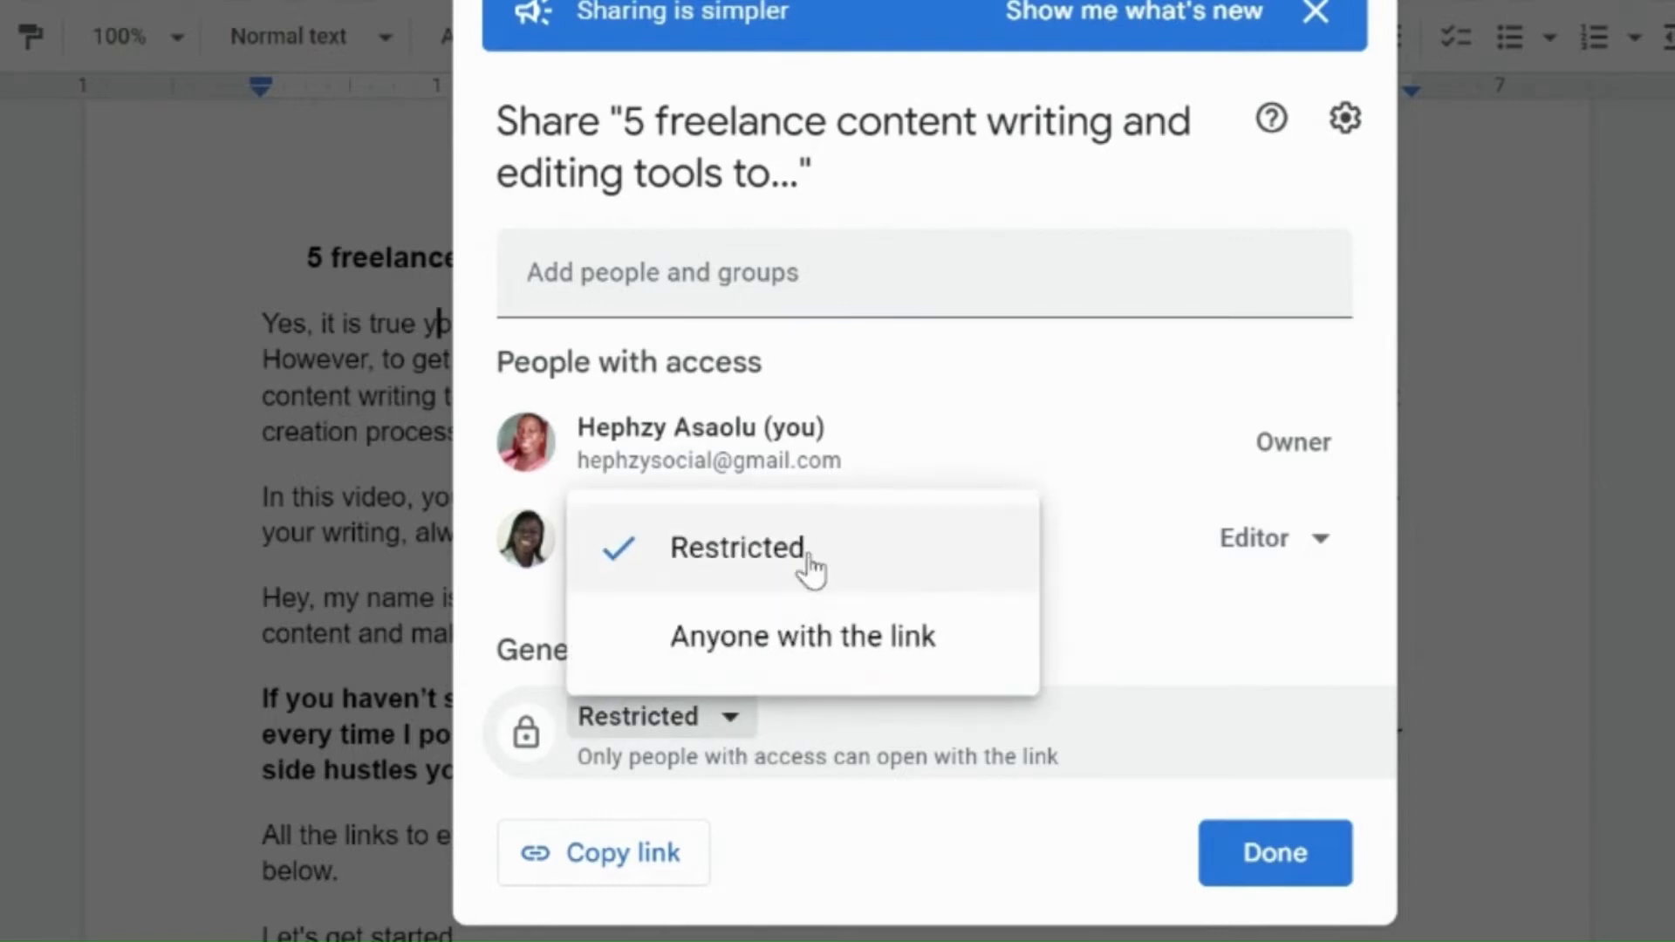
{"action": "left_click", "coordinate": [758, 644]}
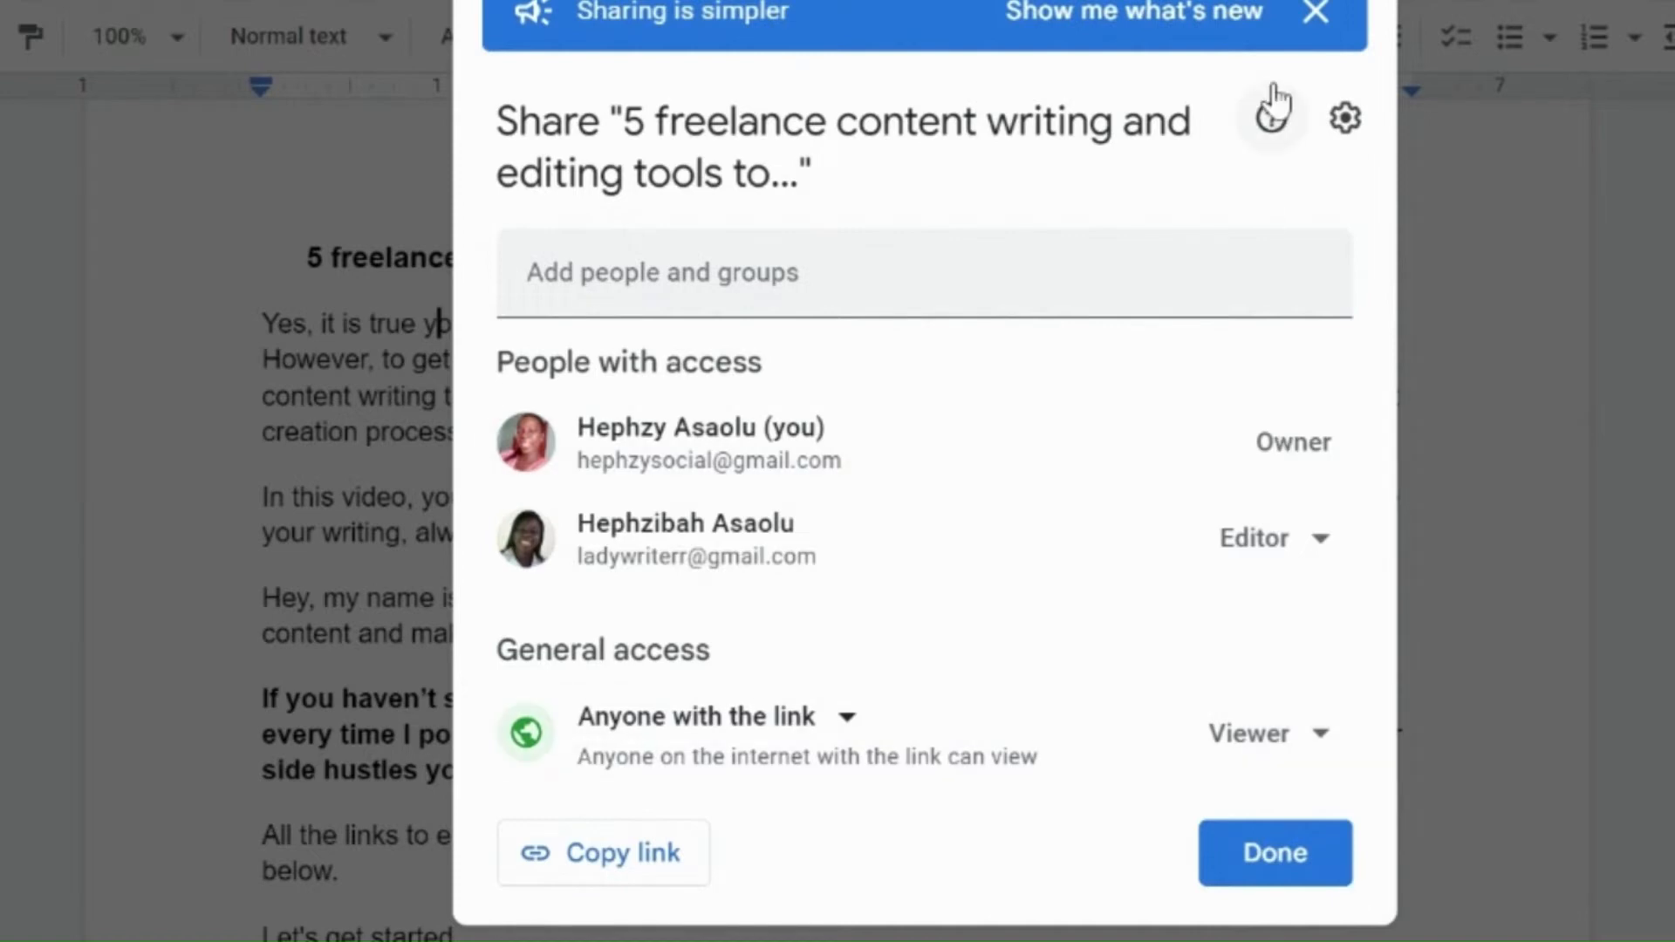
{"action": "left_click", "coordinate": [1317, 16]}
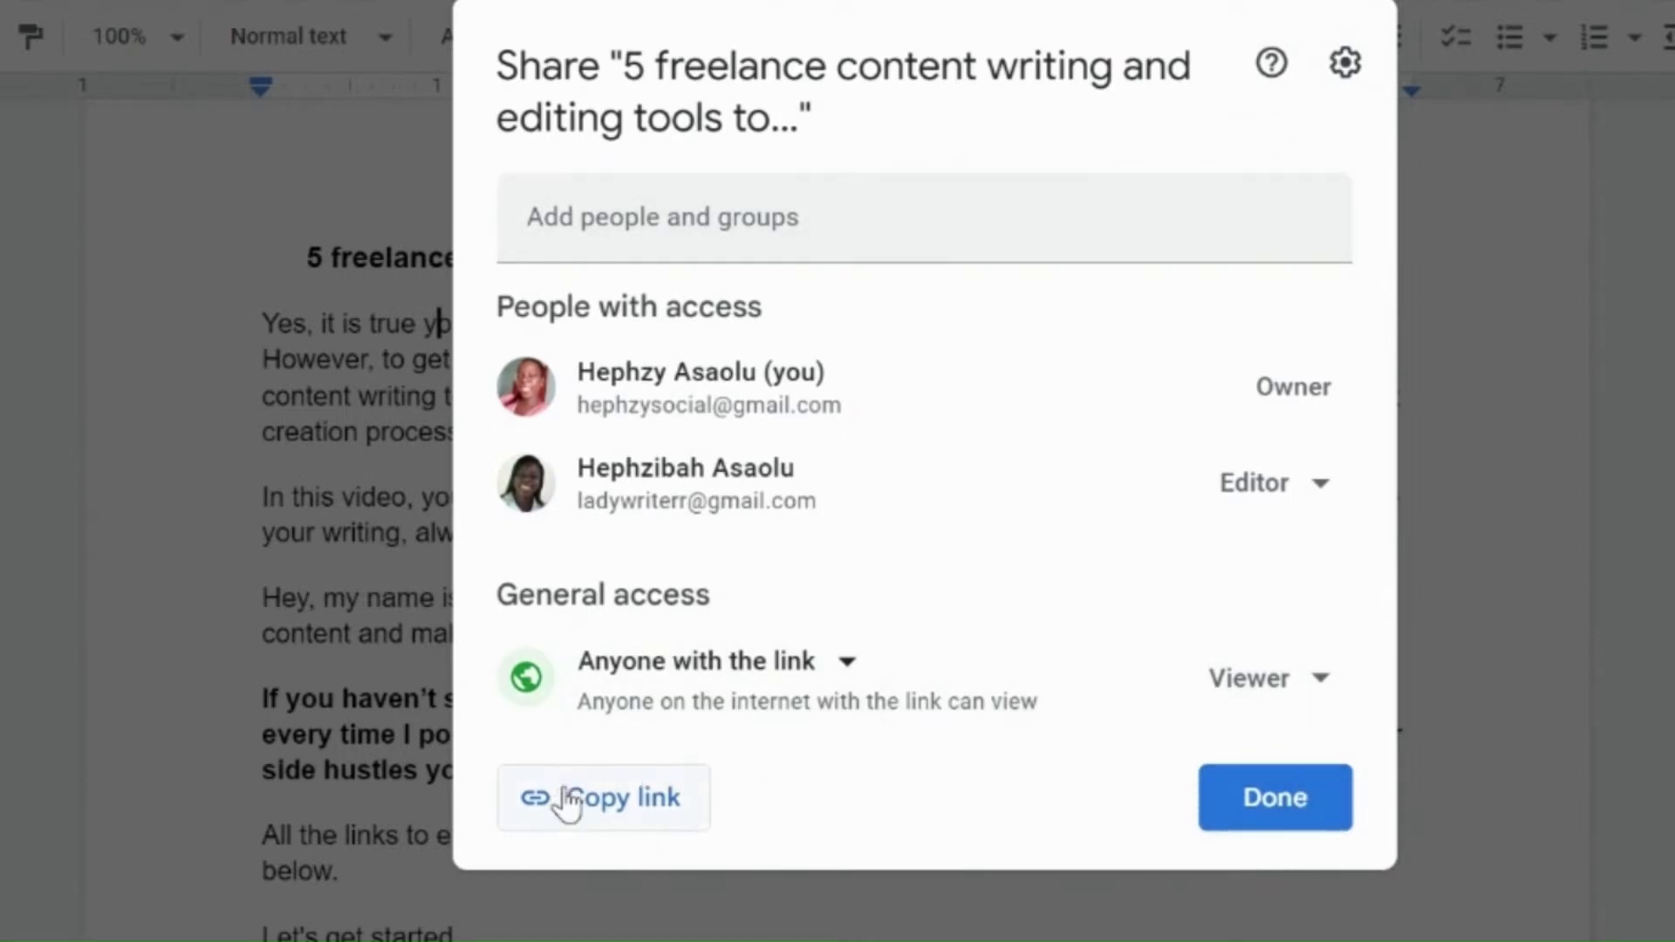
Step: Give anyone with the link the Editor role, copy the share link and close the sharing dialog
{"action": "left_click", "coordinate": [621, 818]}
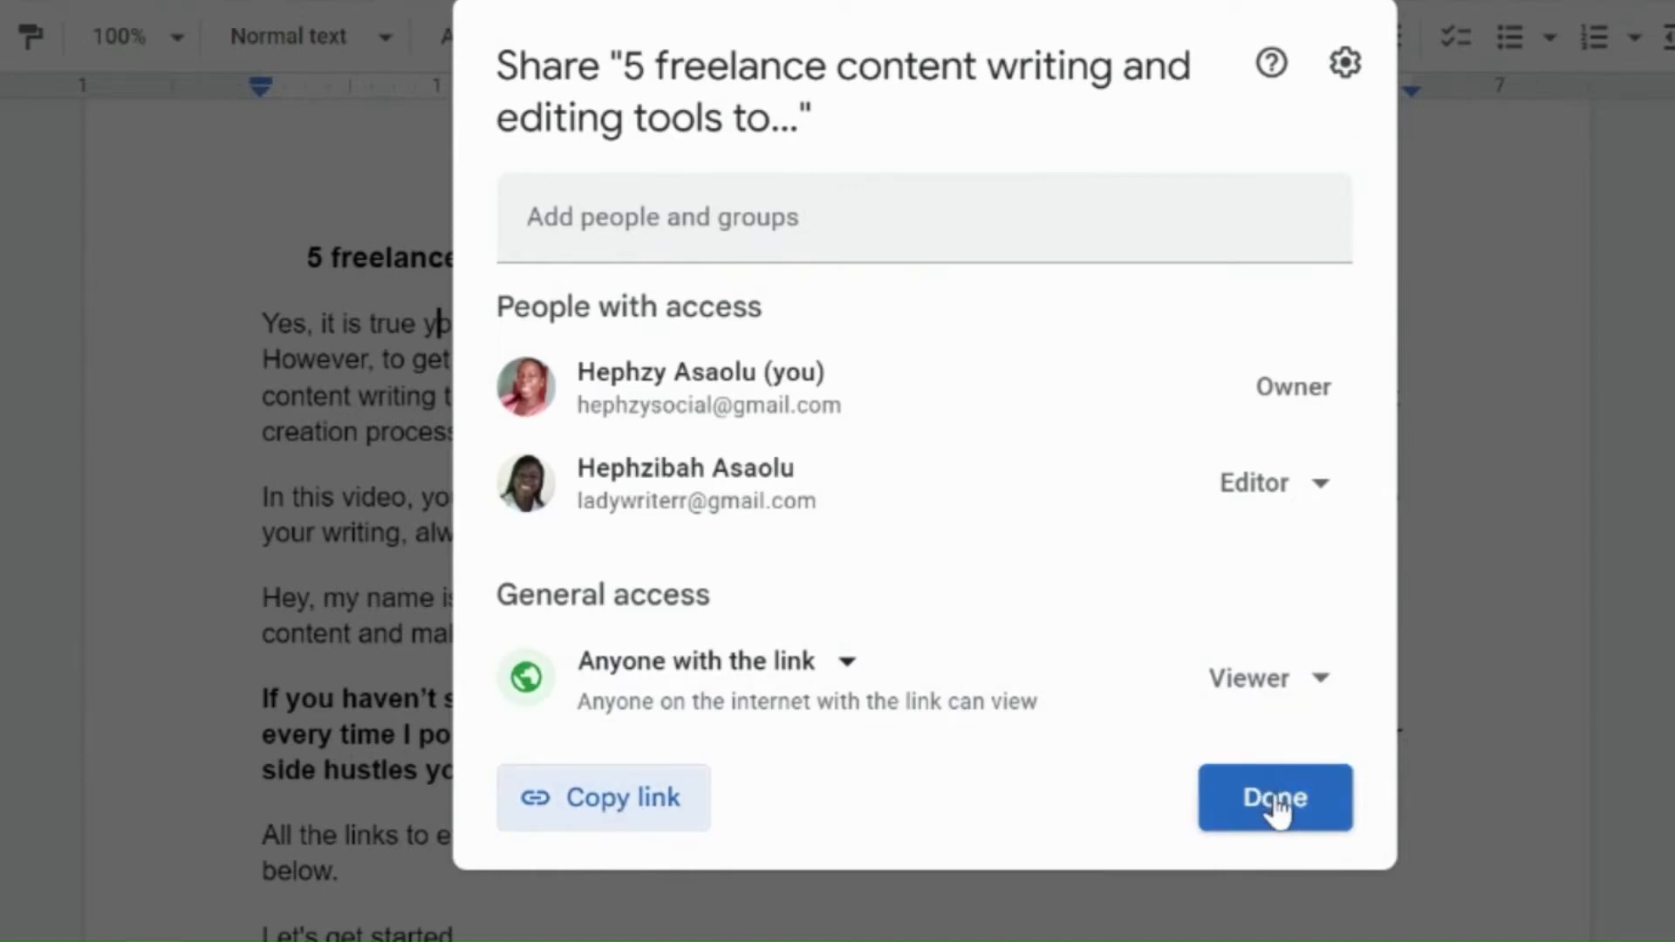
{"action": "left_click", "coordinate": [1322, 689]}
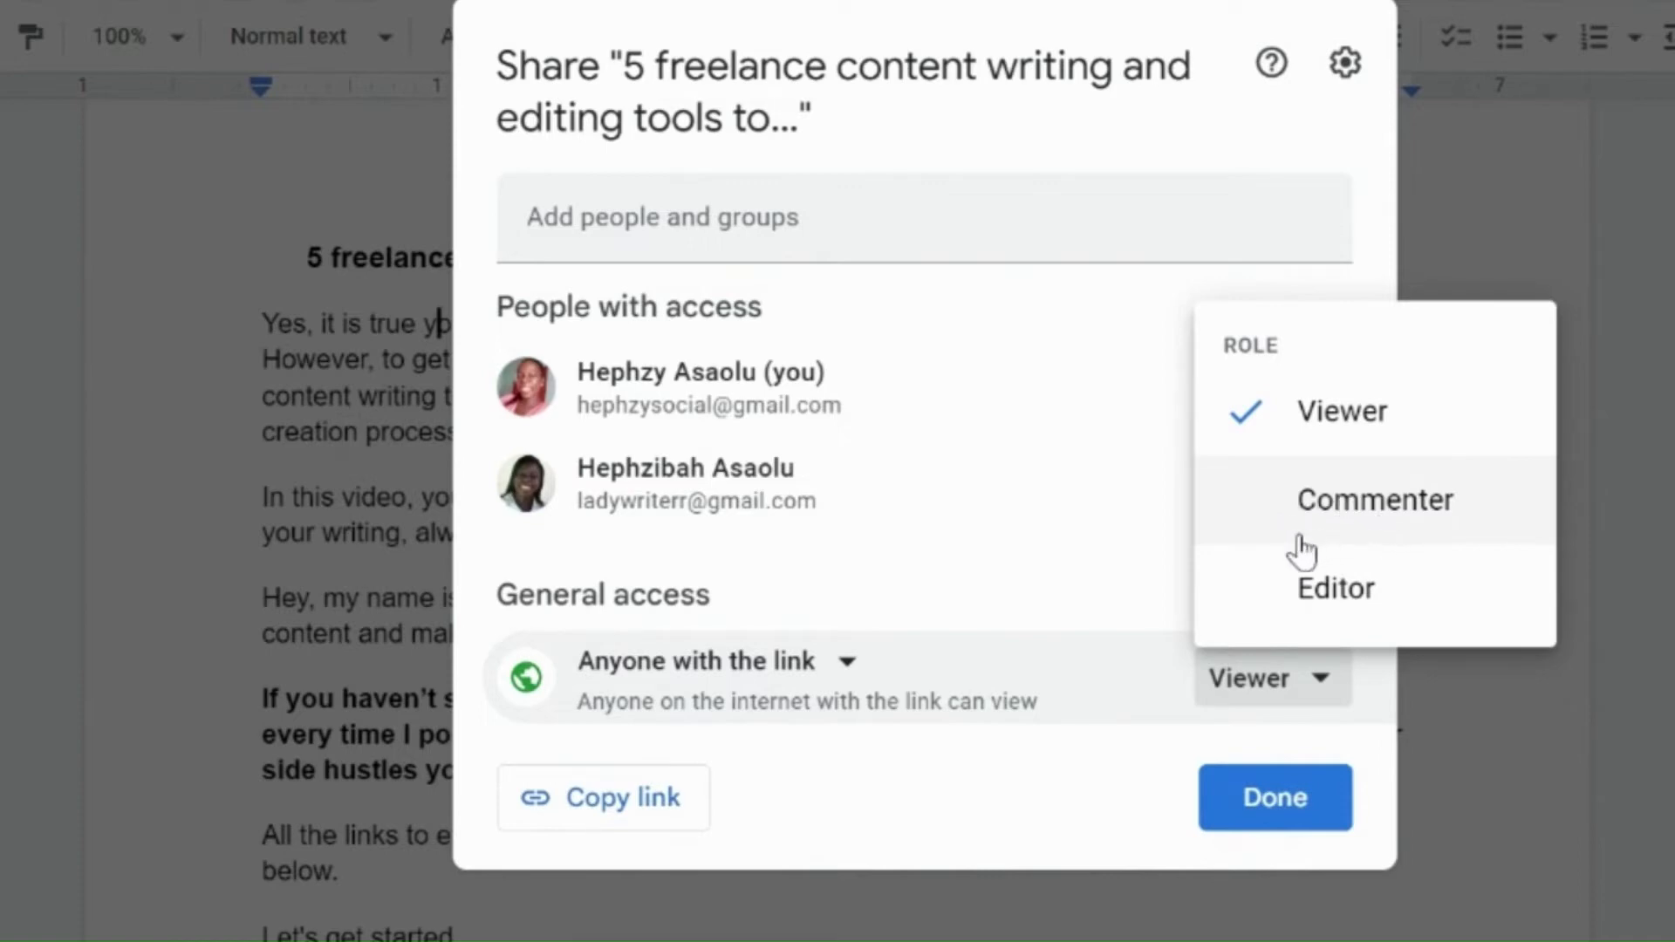
{"action": "left_click", "coordinate": [1351, 595]}
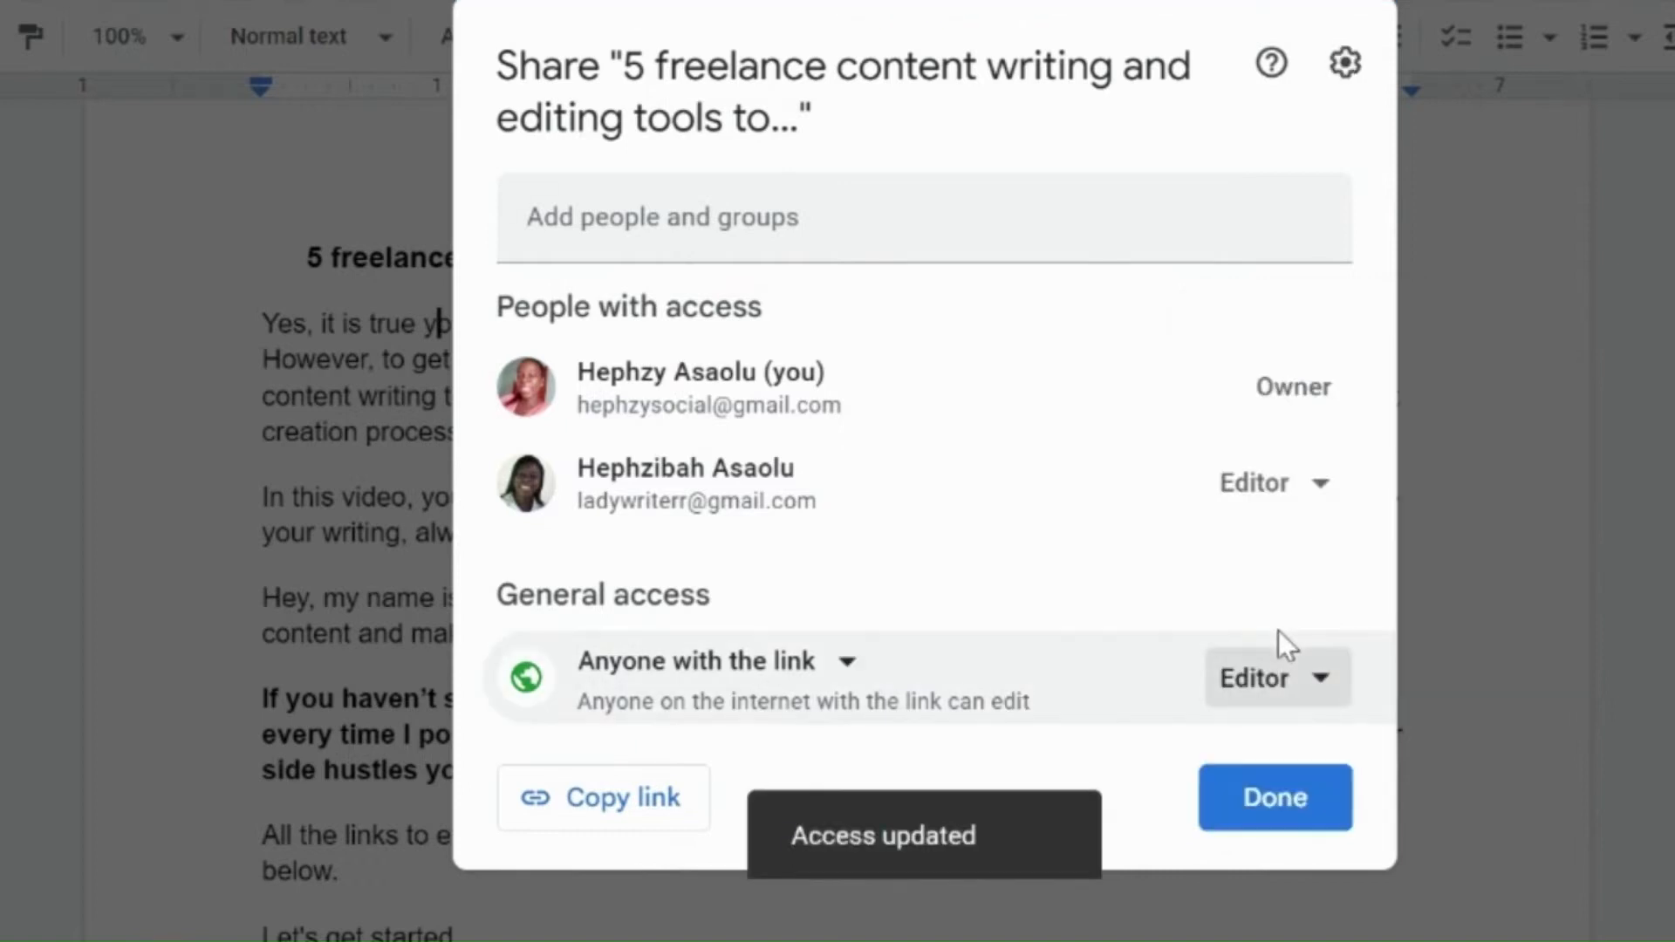
{"action": "left_click", "coordinate": [562, 807]}
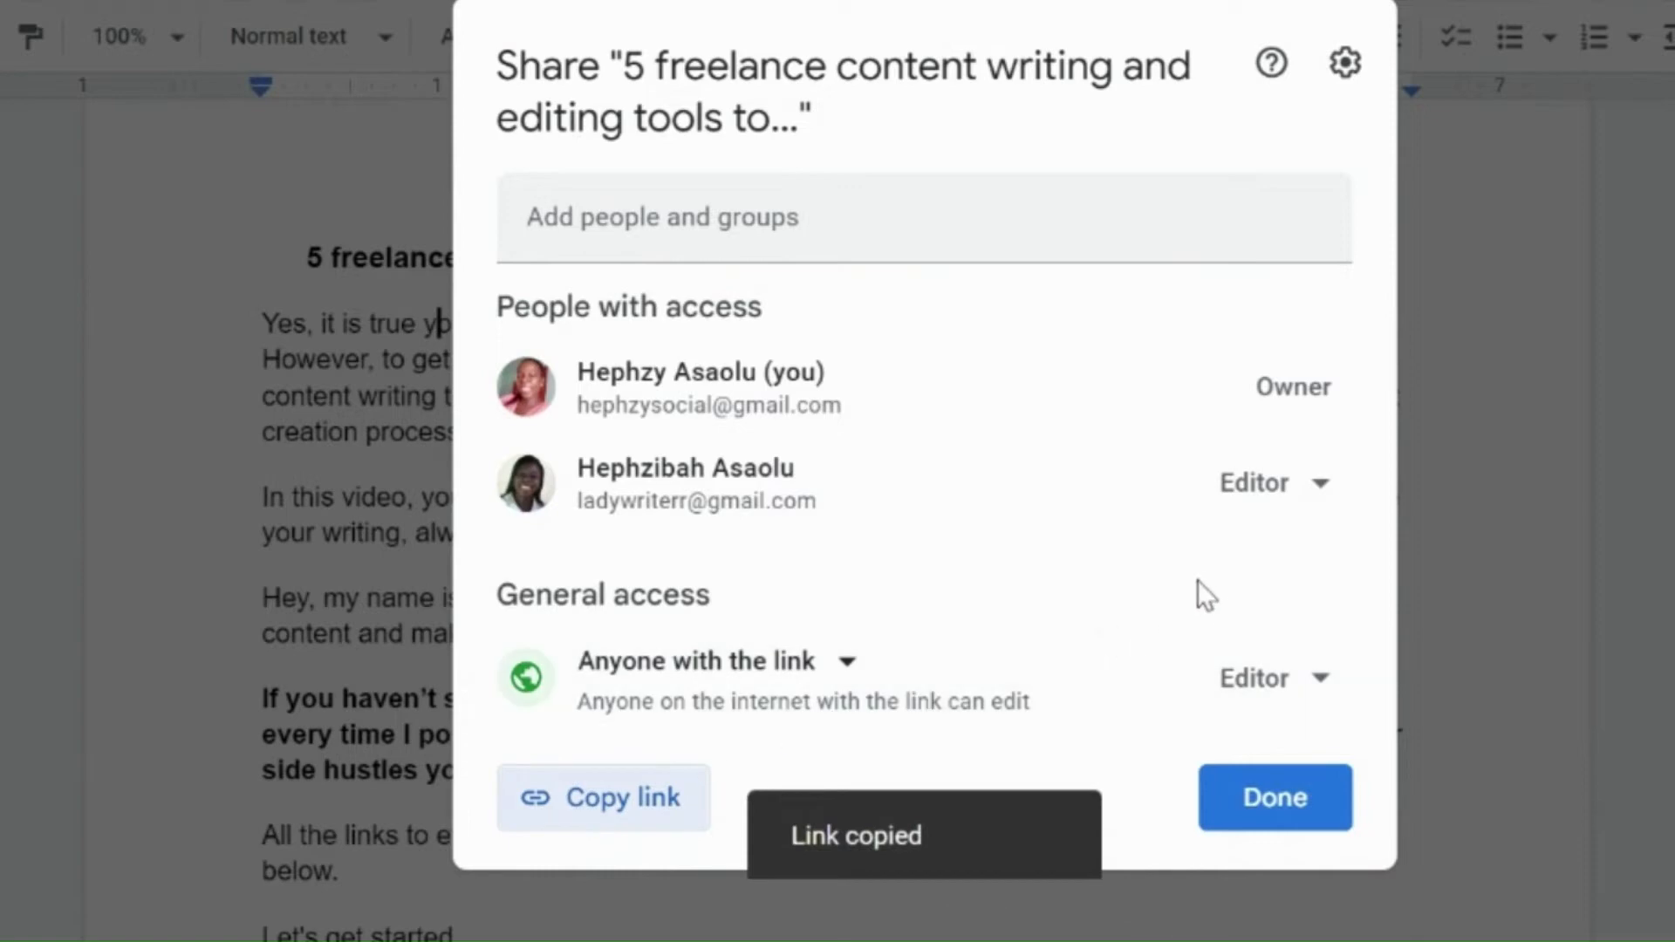
{"action": "left_click", "coordinate": [1278, 800]}
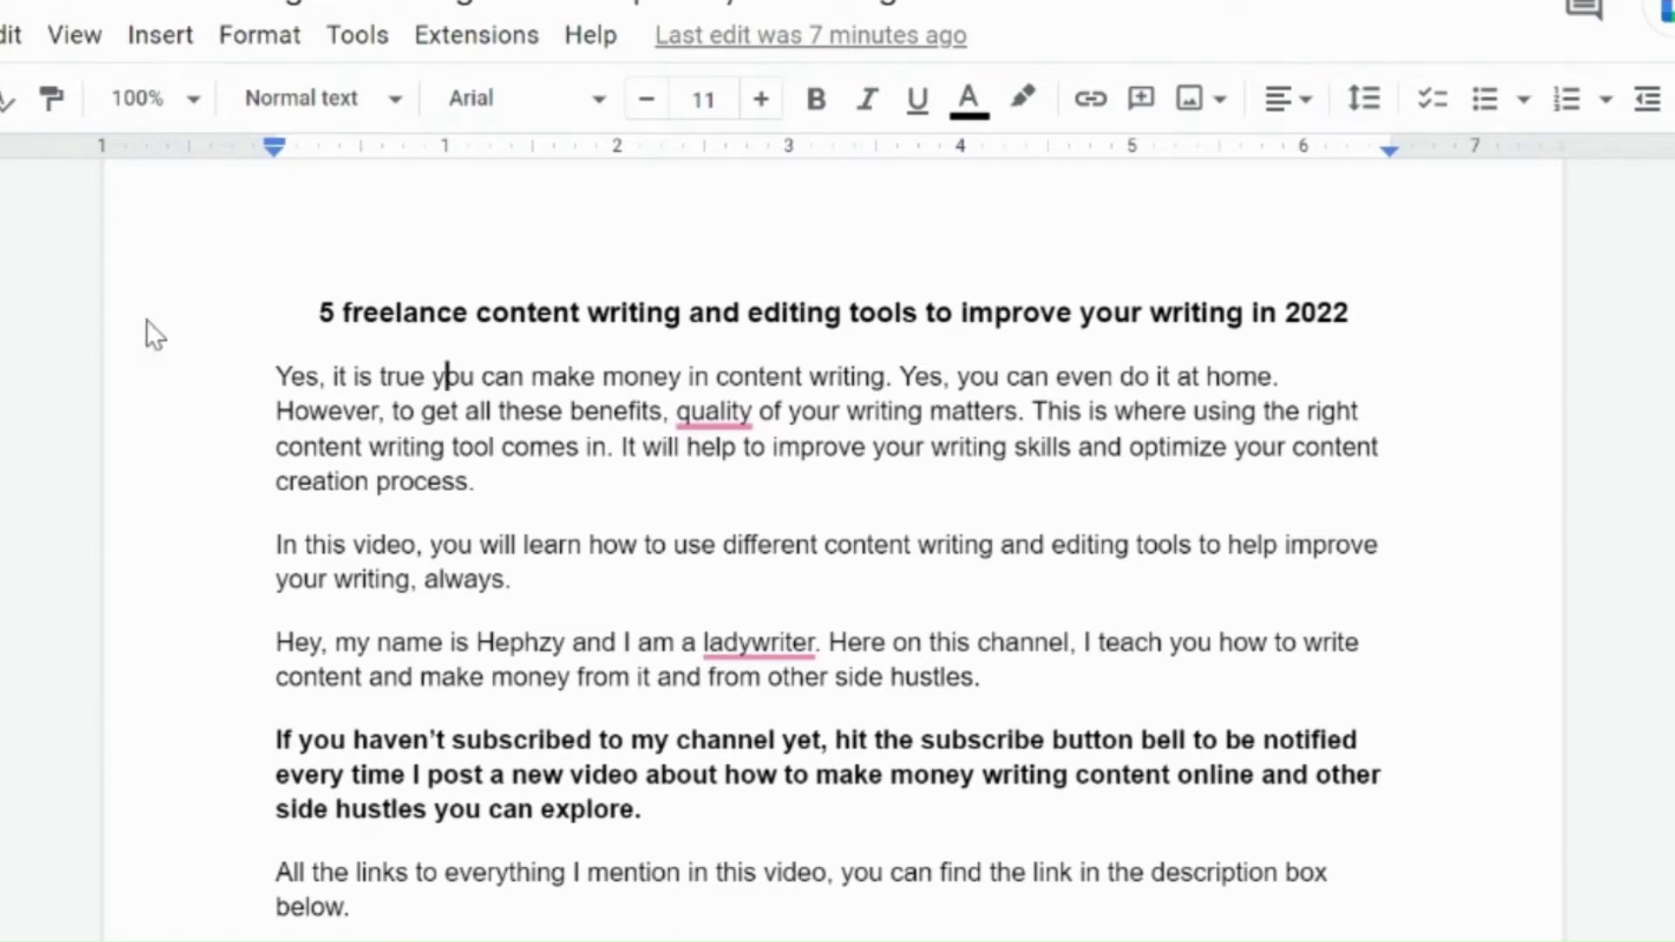
Step: Make the first body paragraph bold and italic
{"action": "left_click", "coordinate": [9, 37]}
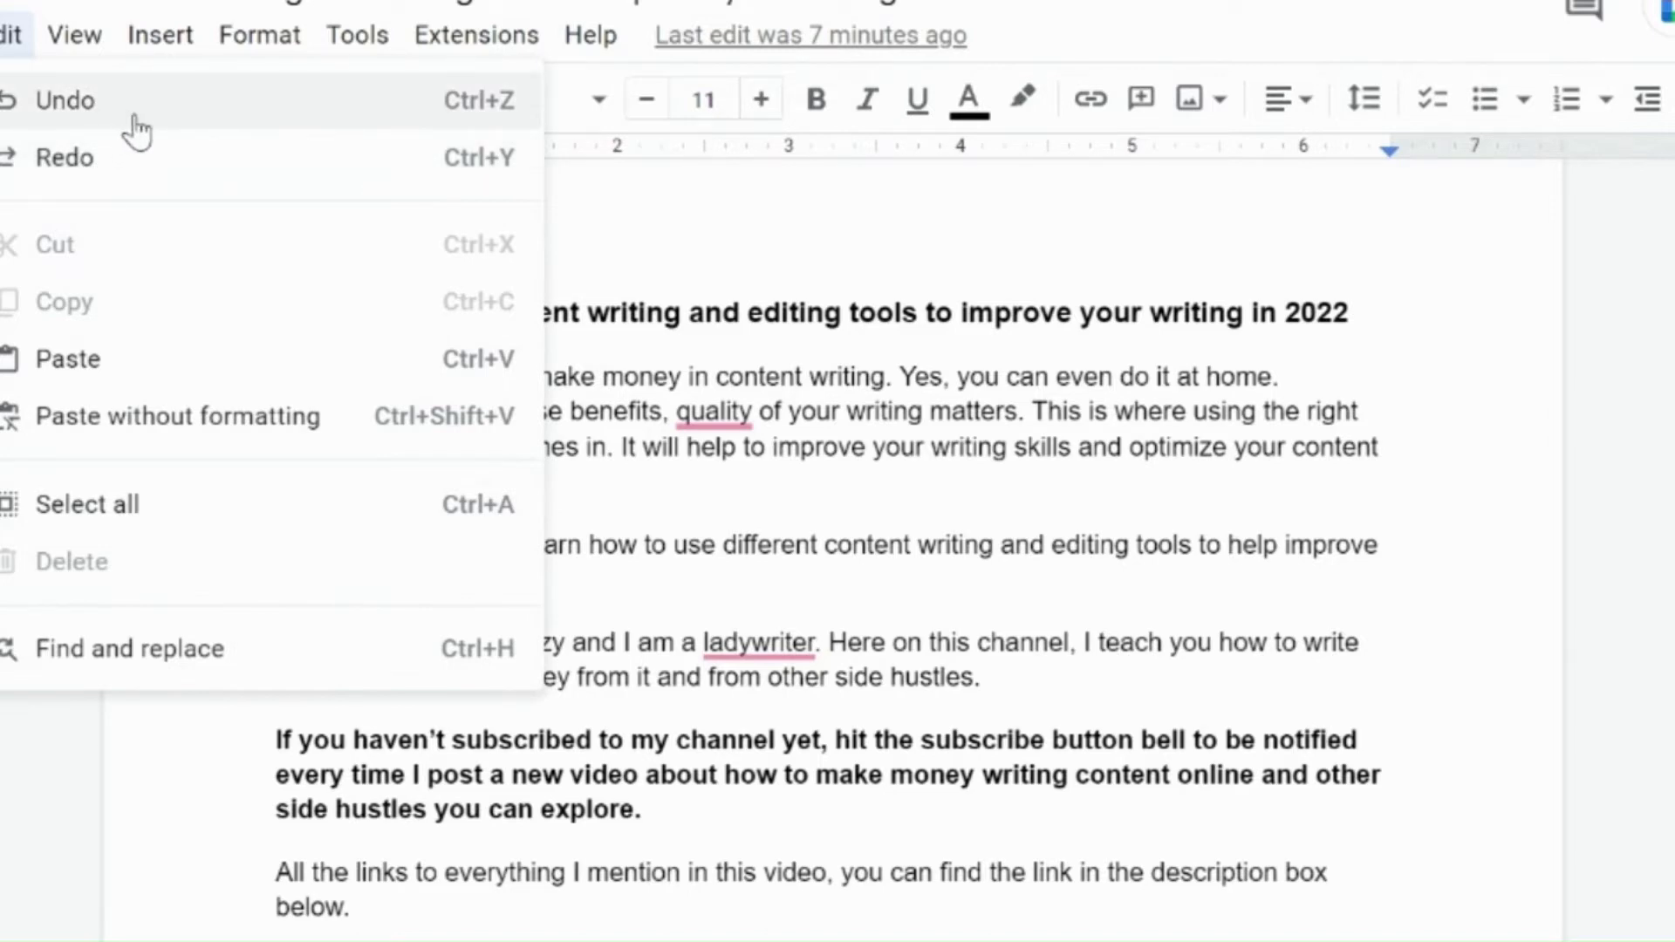
{"action": "left_click", "coordinate": [788, 448]}
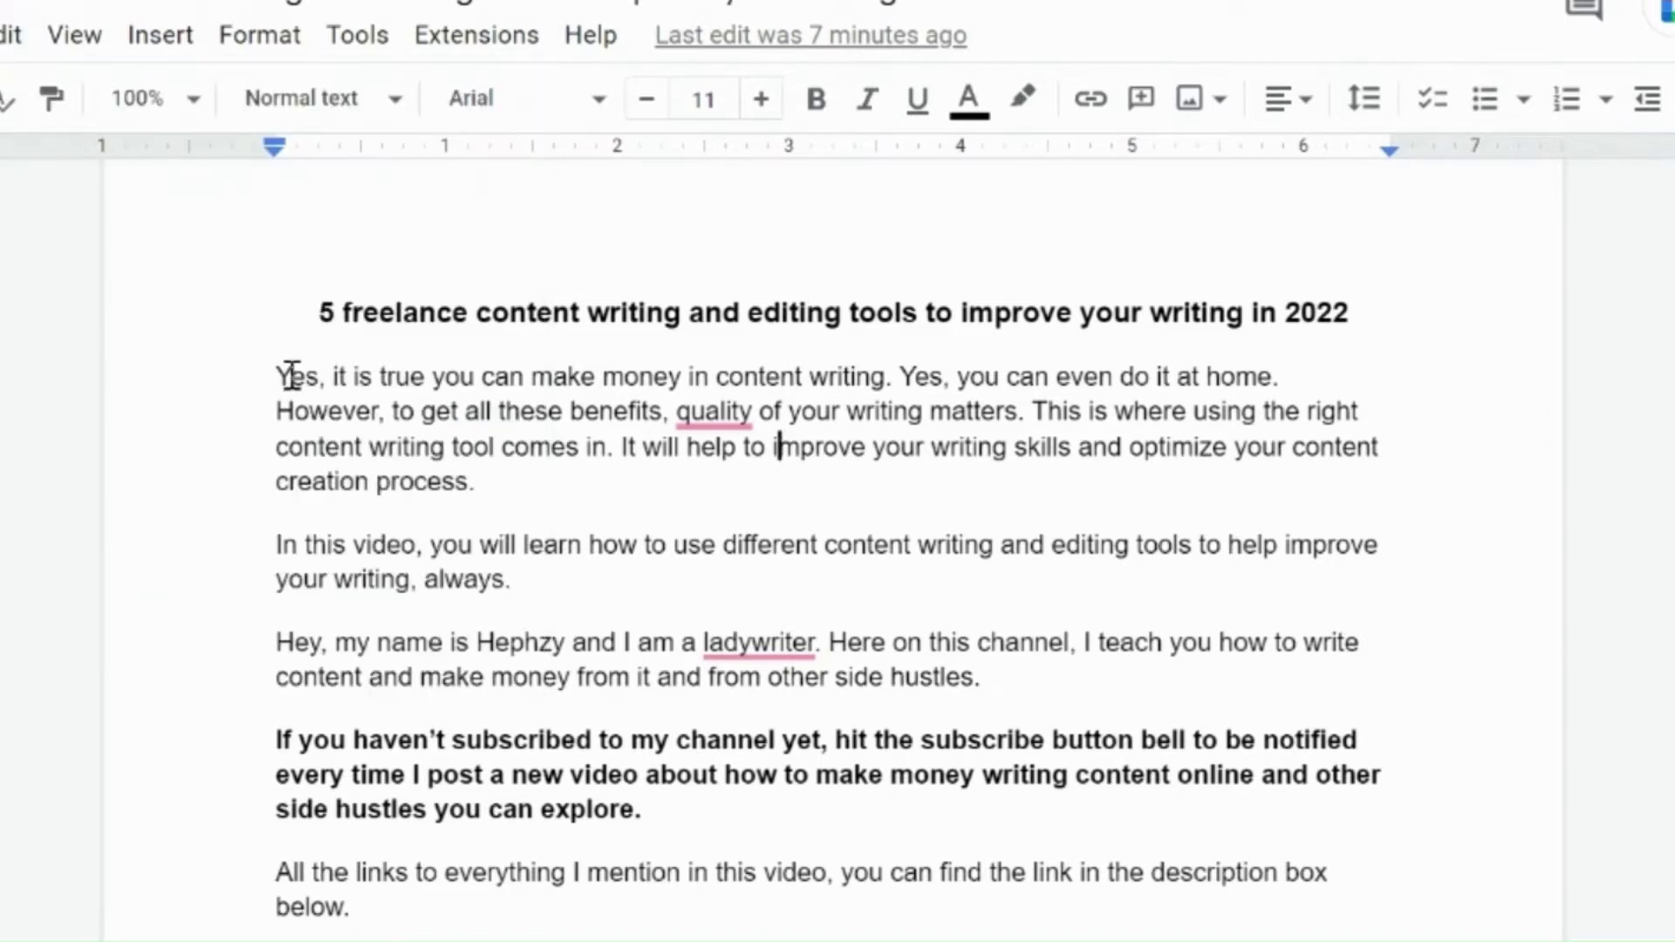
{"action": "left_click_drag", "start_coordinate": [276, 376], "coordinate": [508, 471]}
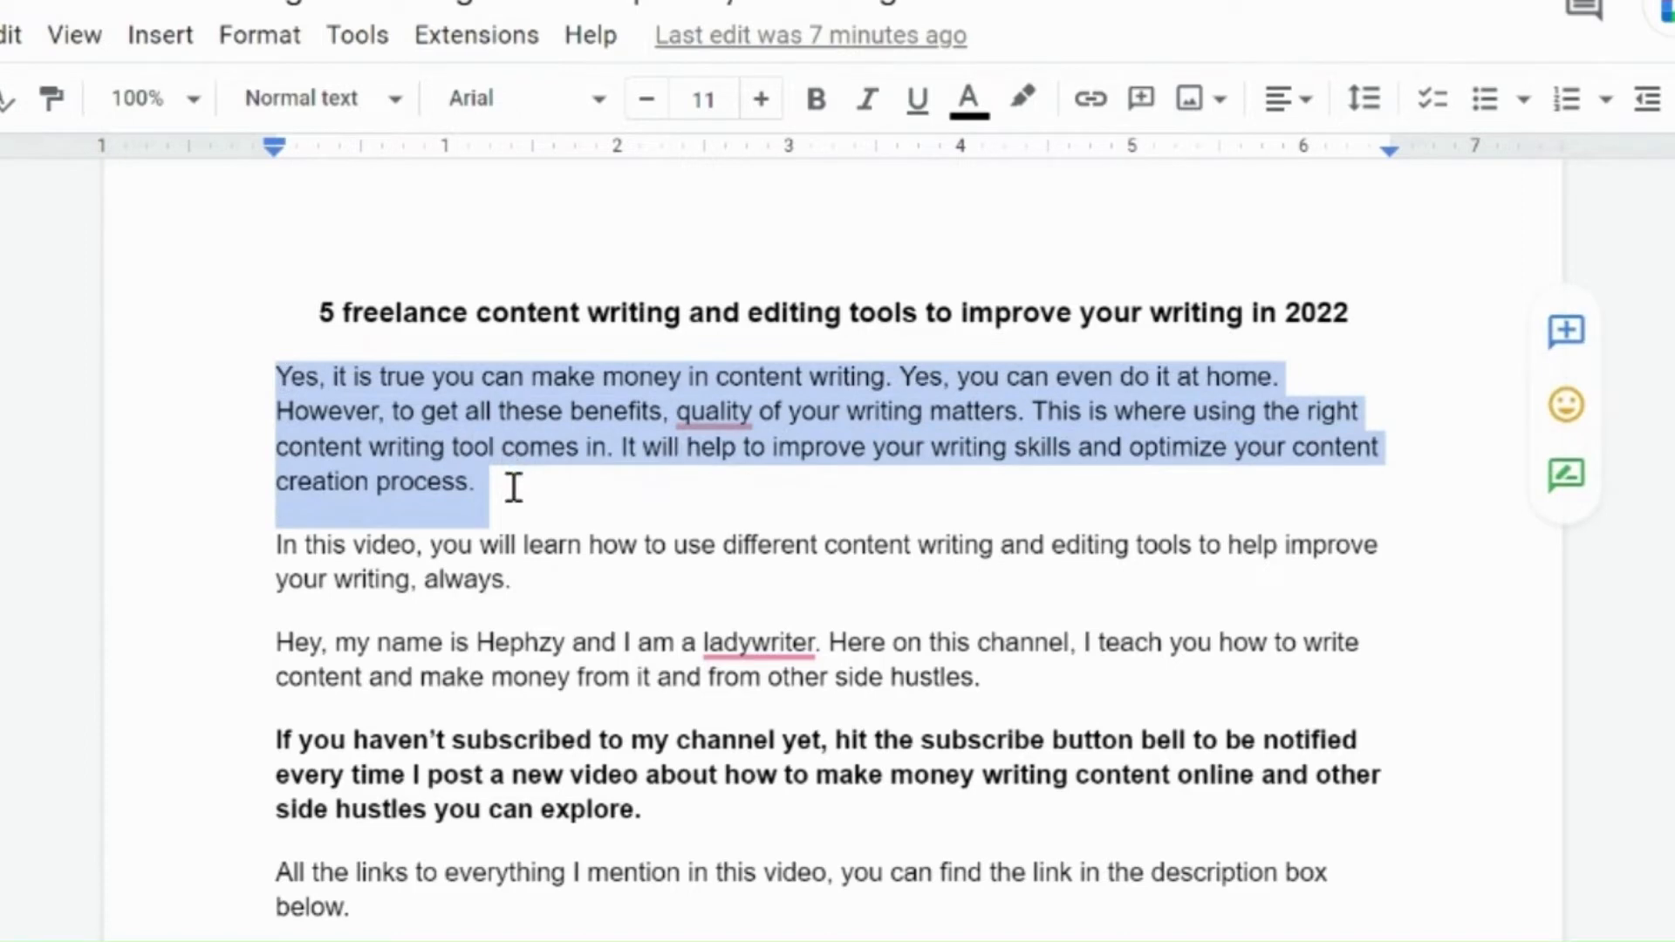
{"action": "left_click", "coordinate": [818, 102]}
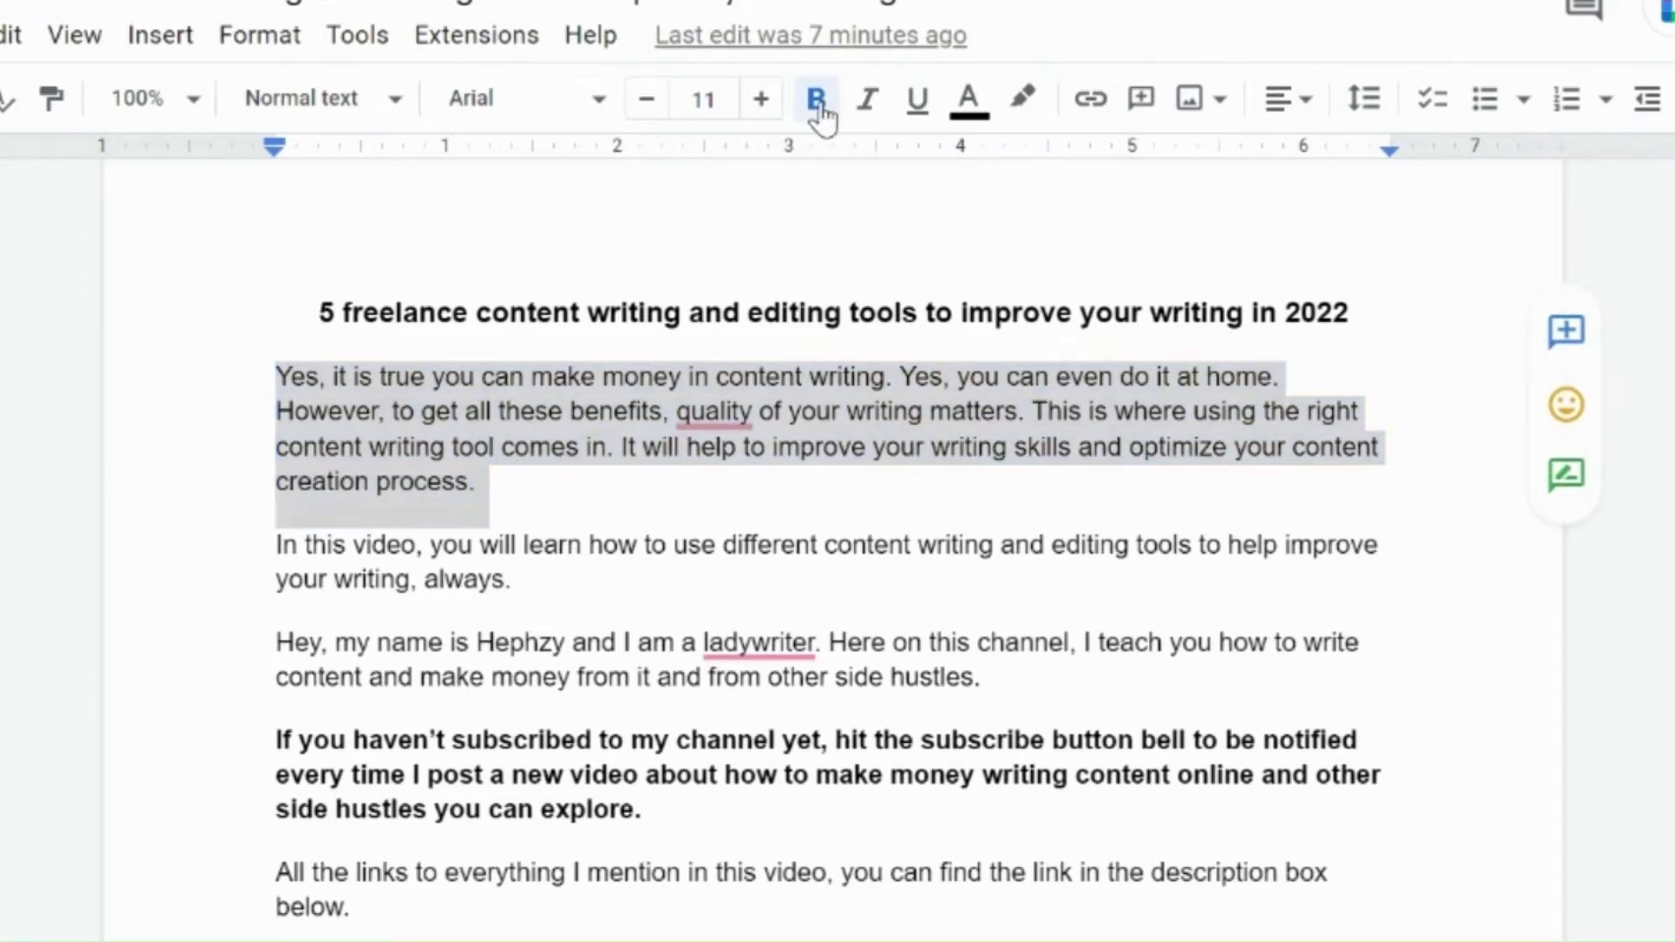
{"action": "left_click", "coordinate": [869, 101]}
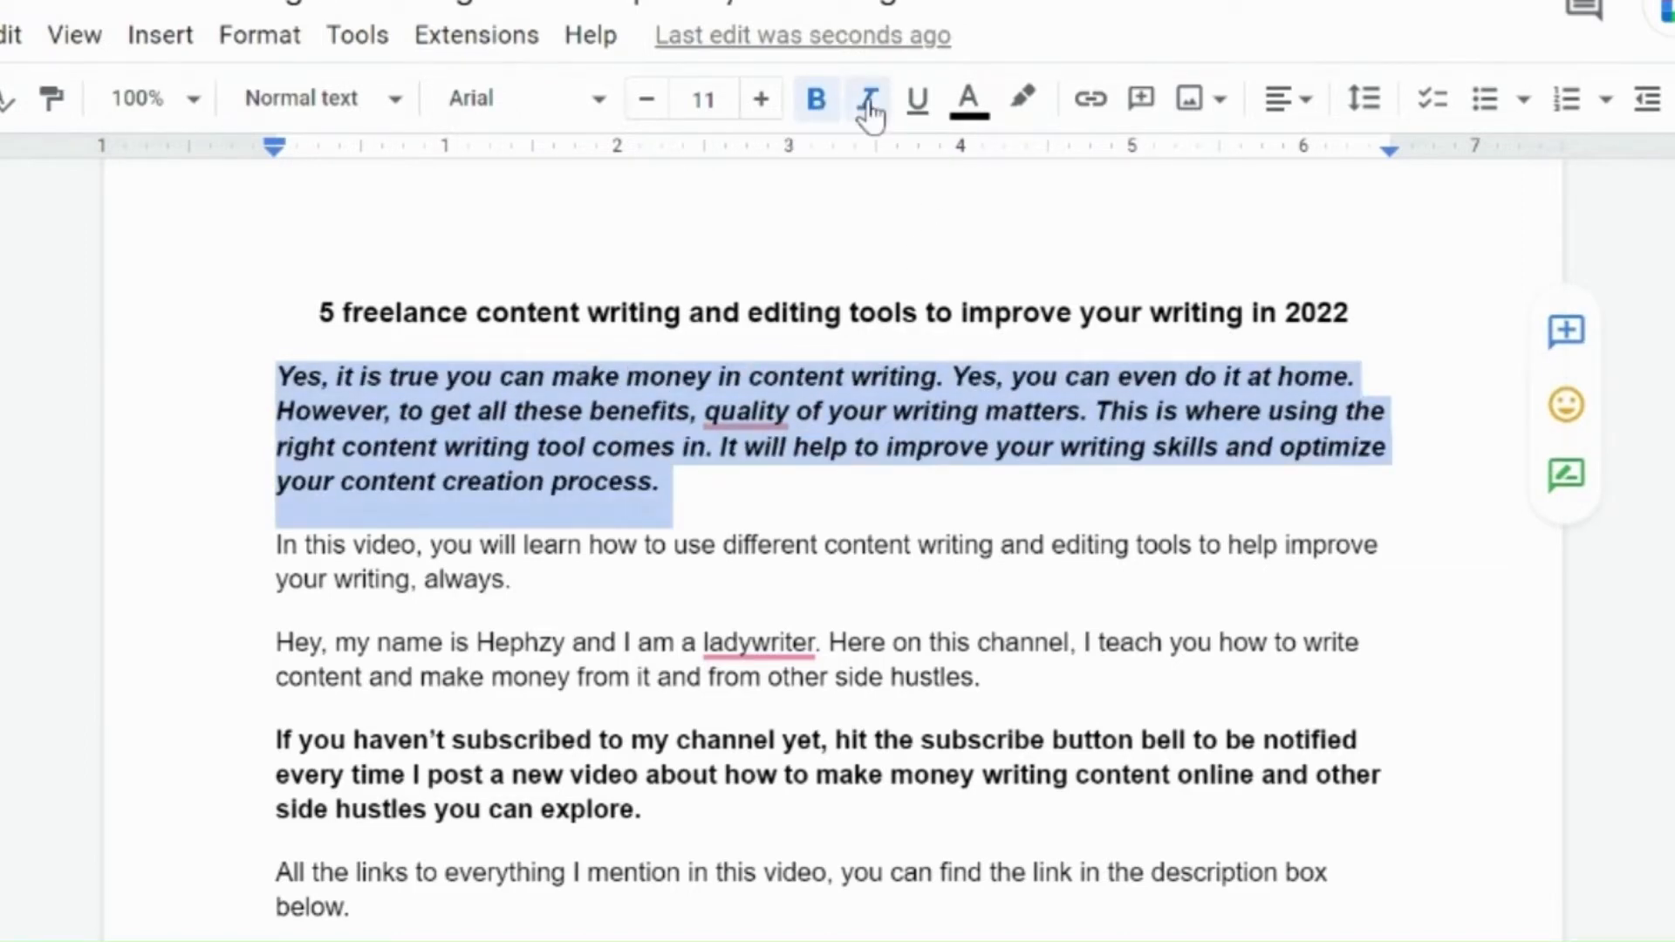
Step: Reselect the first body paragraph and toggle its italic and bold formatting off and back on
{"action": "left_click", "coordinate": [781, 450]}
{"action": "left_click_drag", "start_coordinate": [683, 486], "coordinate": [275, 366]}
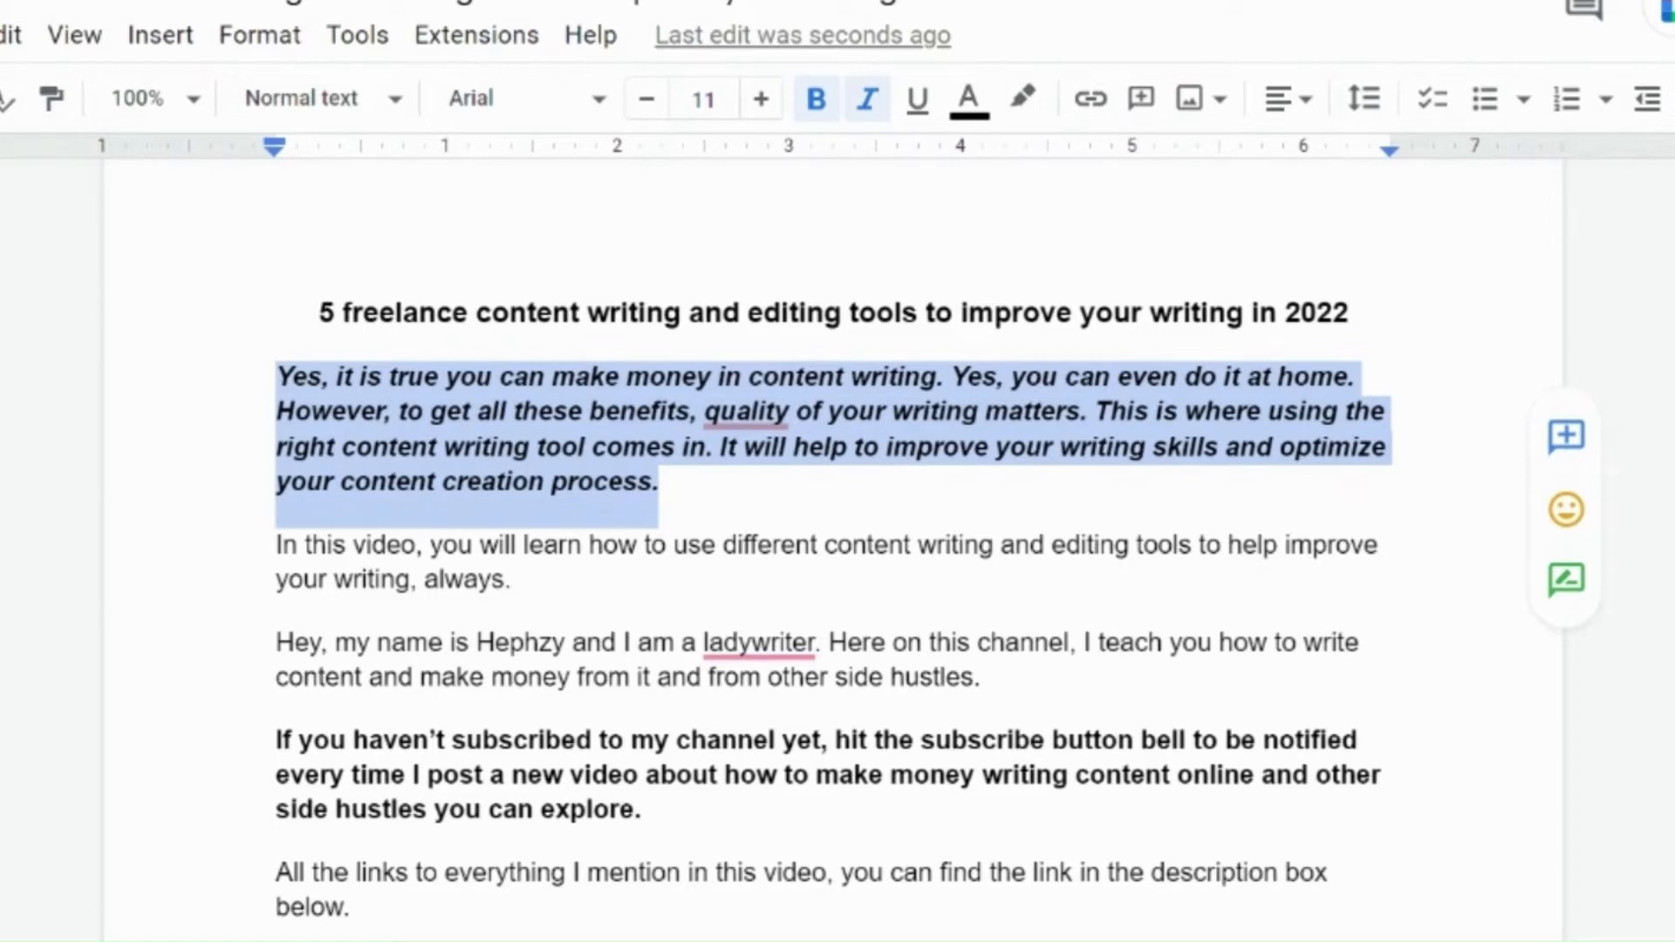
{"action": "key", "text": "ctrl+i"}
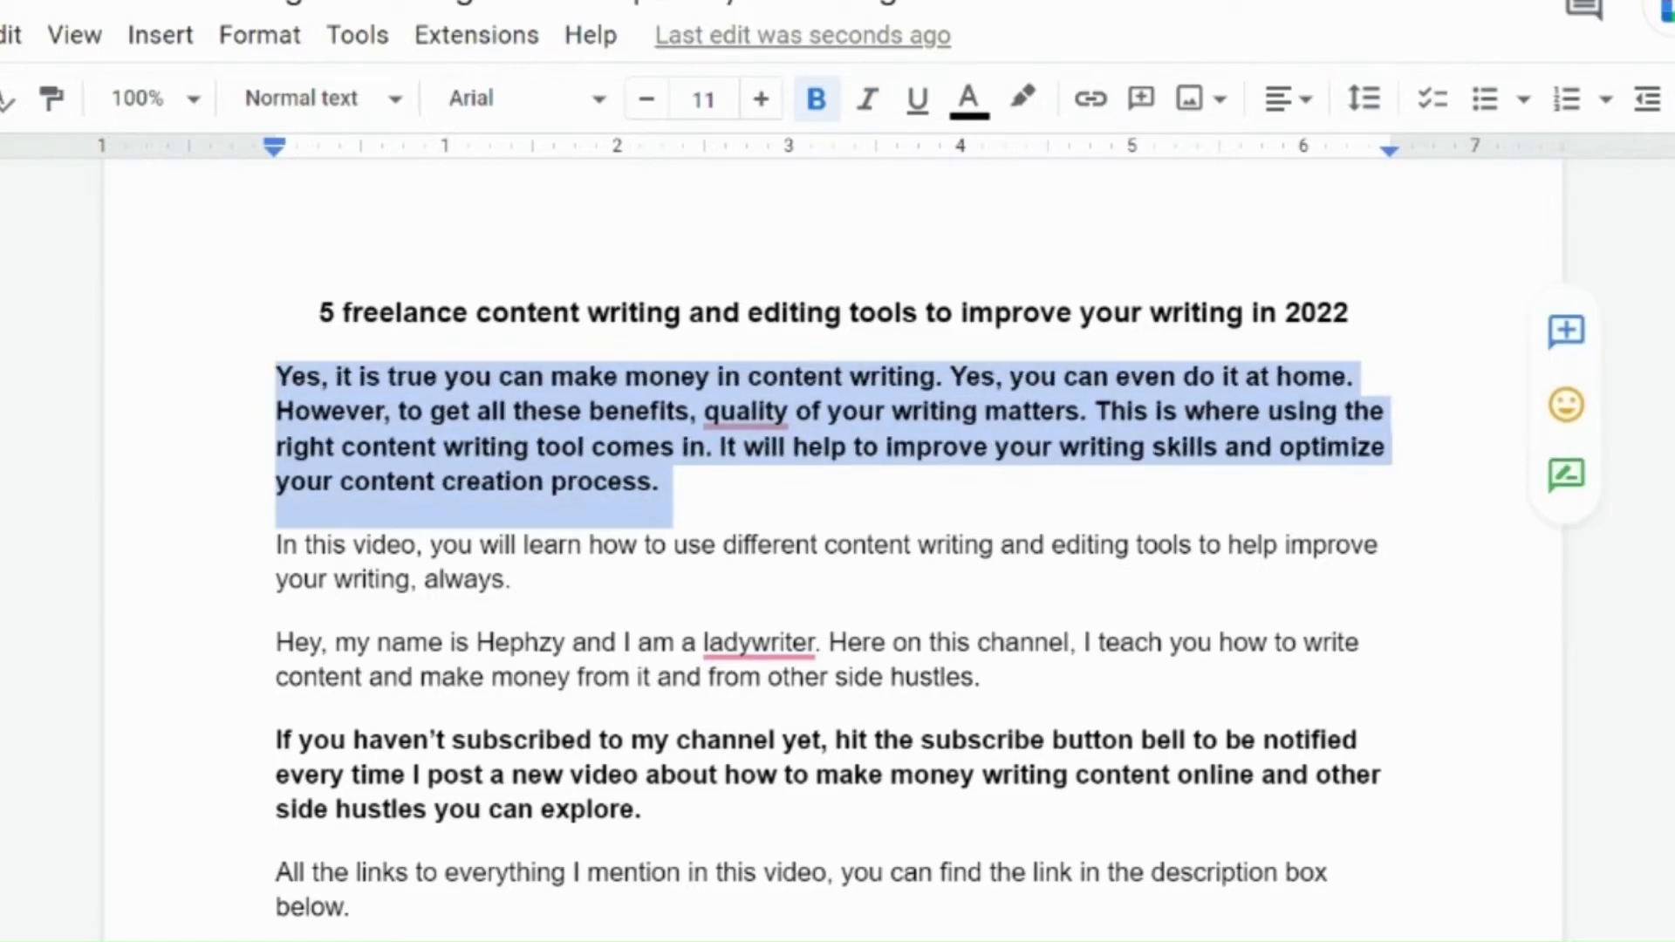
{"action": "key", "text": "ctrl+b"}
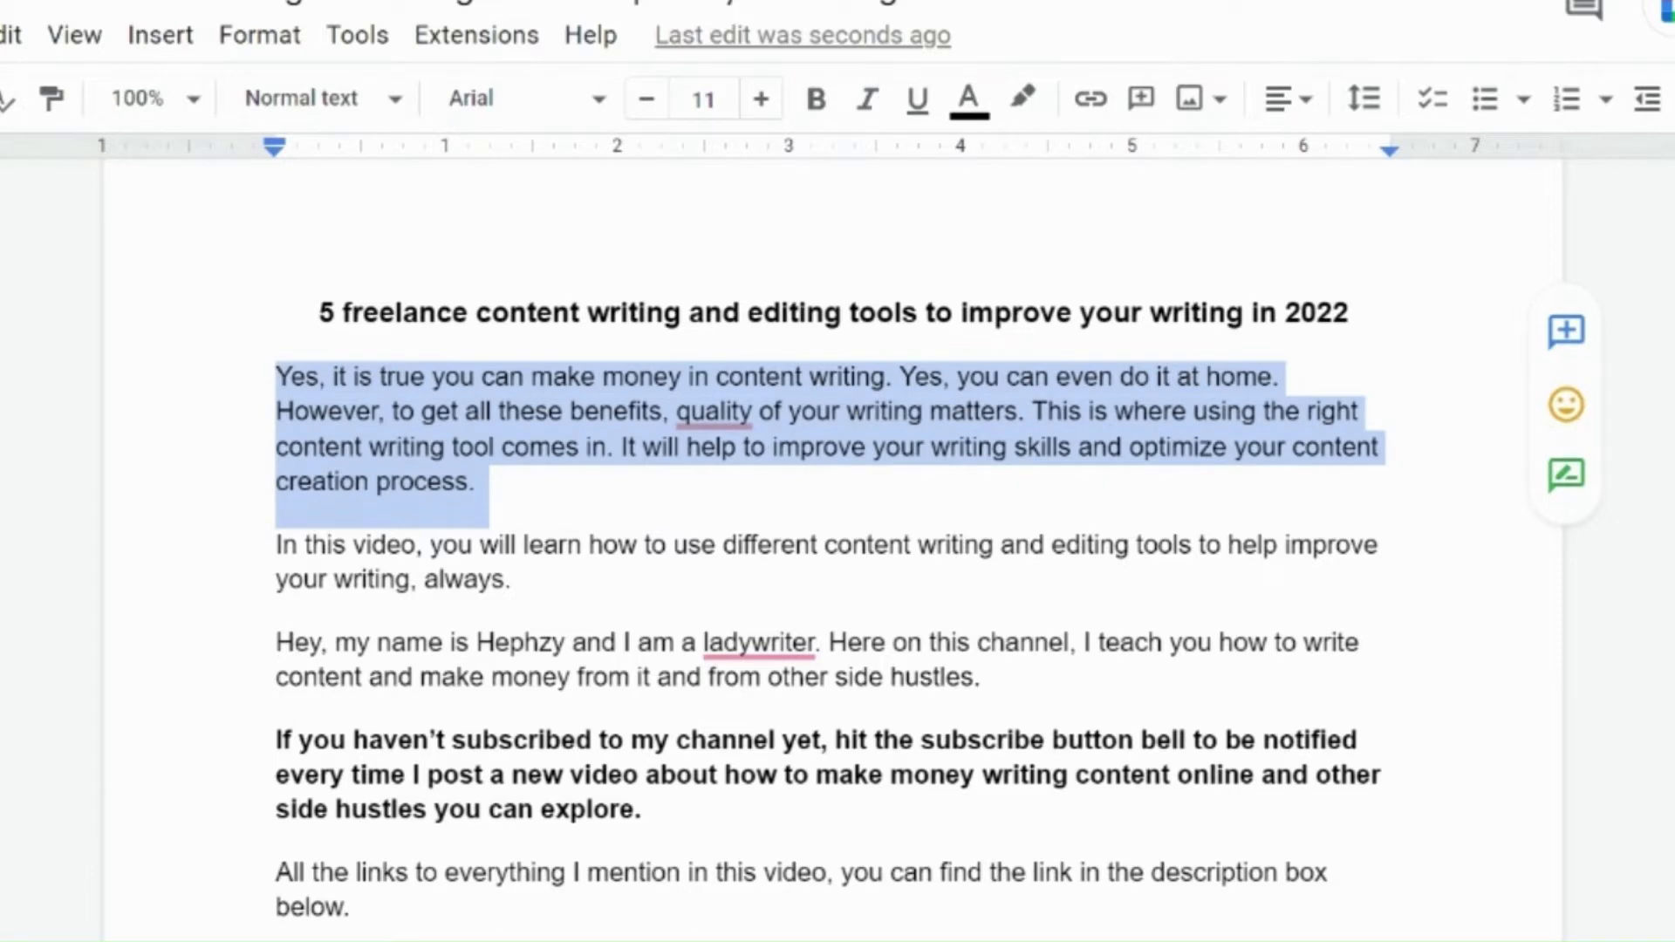
{"action": "key", "text": "ctrl+b"}
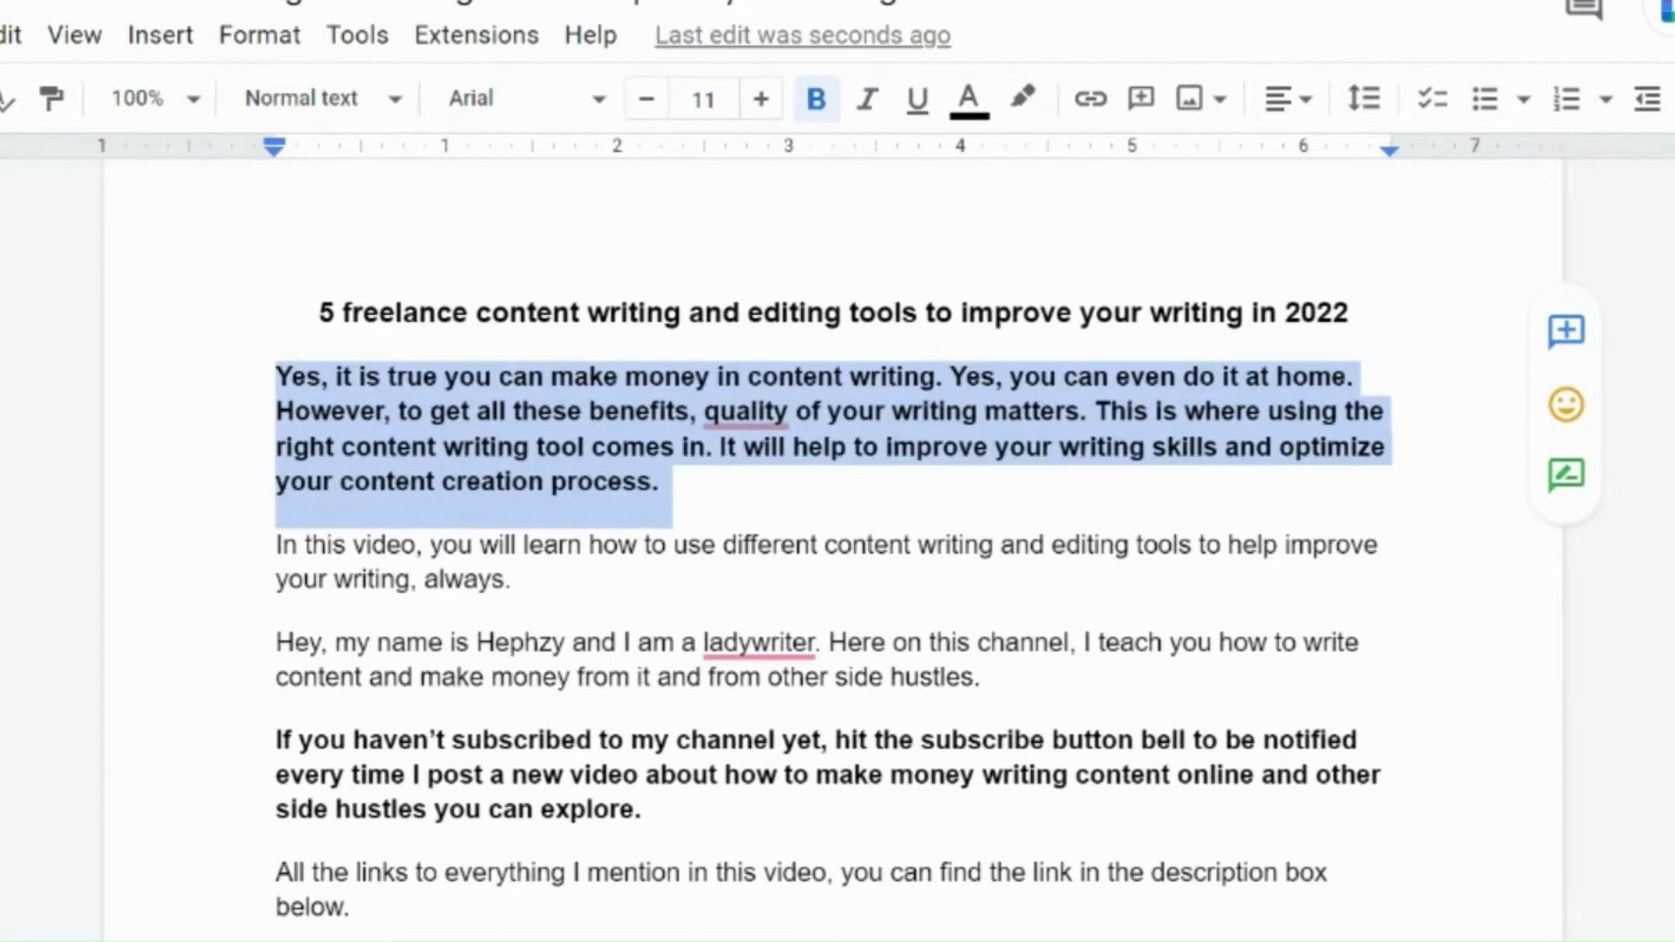
{"action": "key", "text": "ctrl+i"}
{"action": "left_click", "coordinate": [467, 447]}
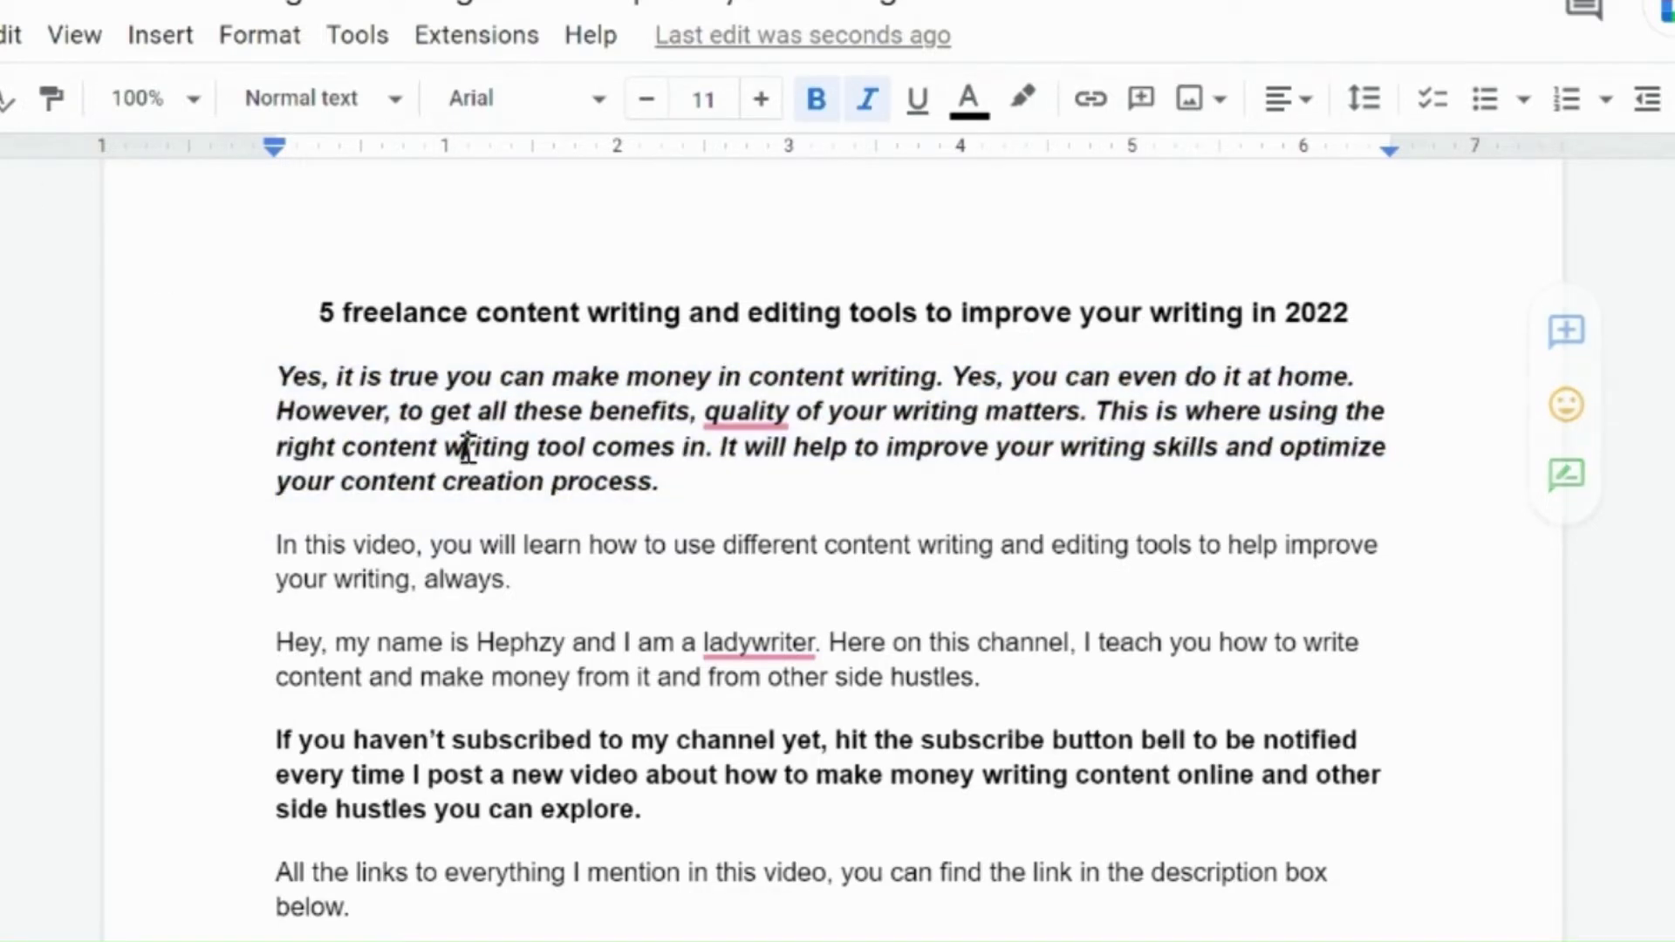
{"action": "left_click", "coordinate": [13, 36]}
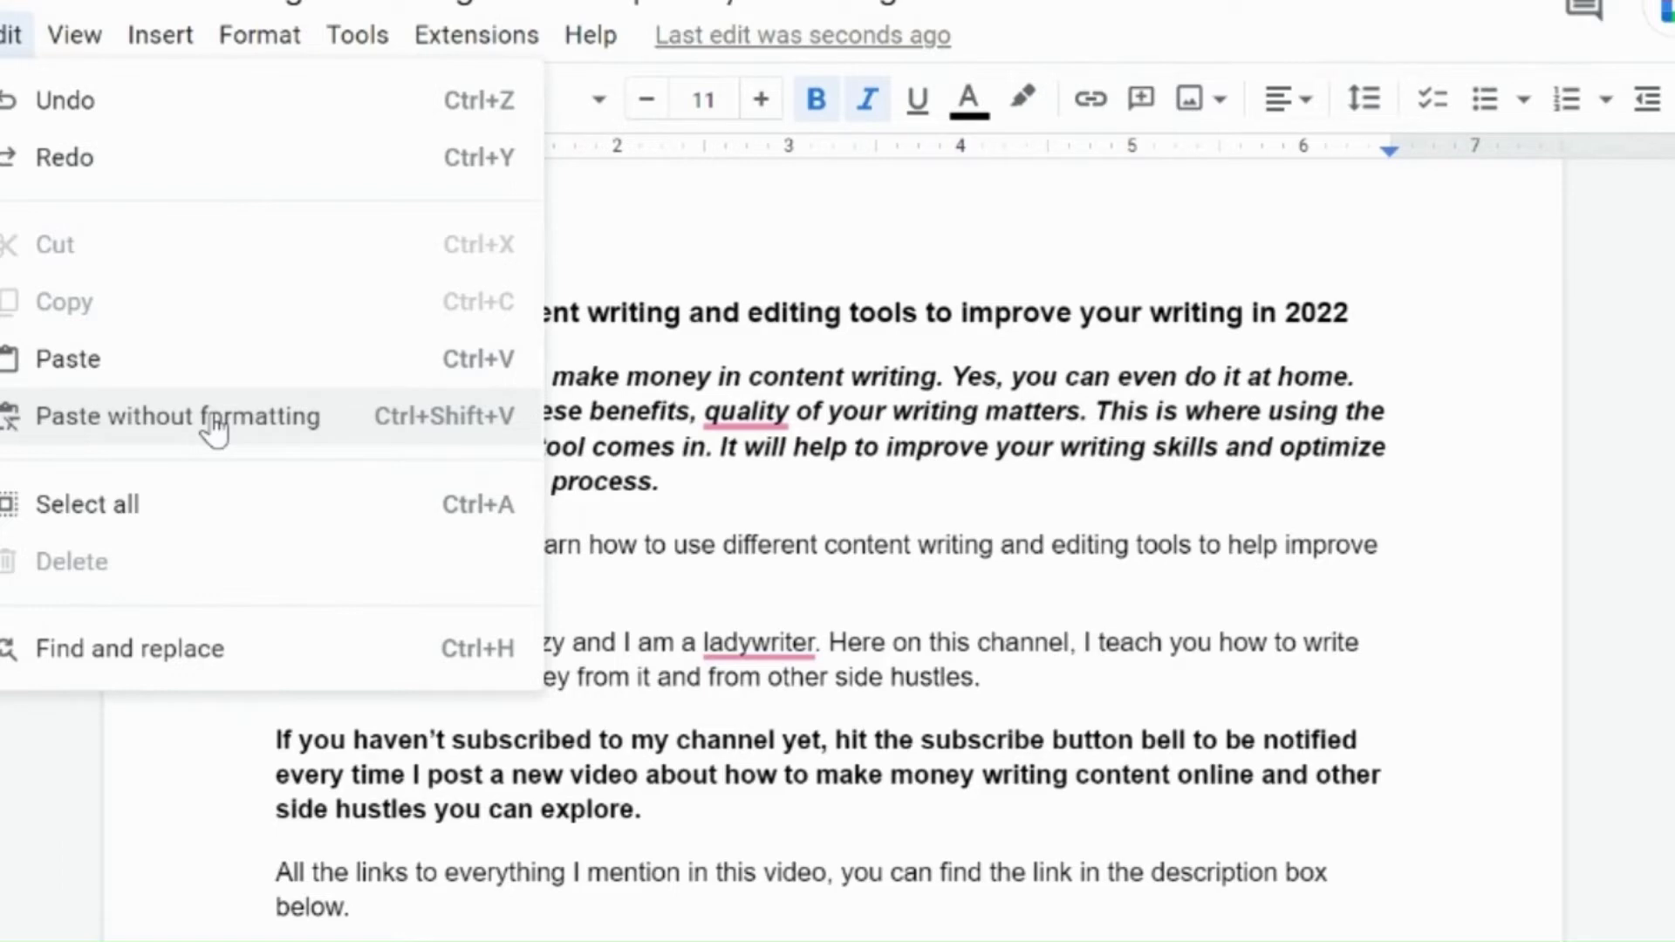
{"action": "left_click", "coordinate": [698, 393]}
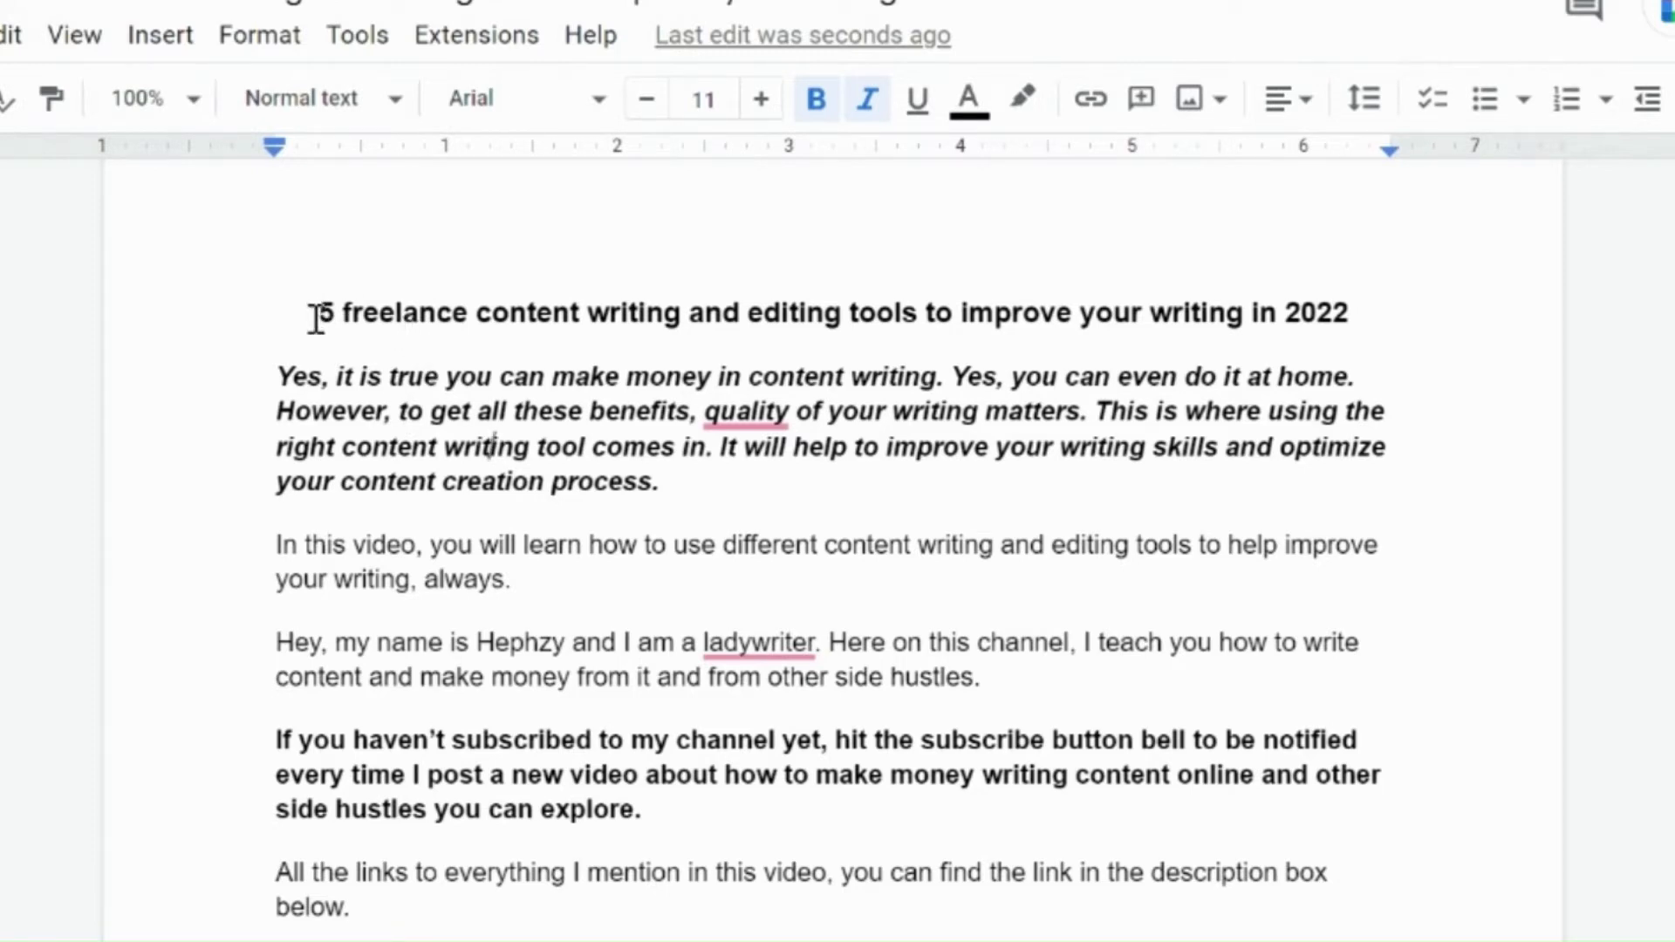
Step: Open the Find and replace dialog, look at its fields and options, and close it
{"action": "left_click", "coordinate": [12, 36]}
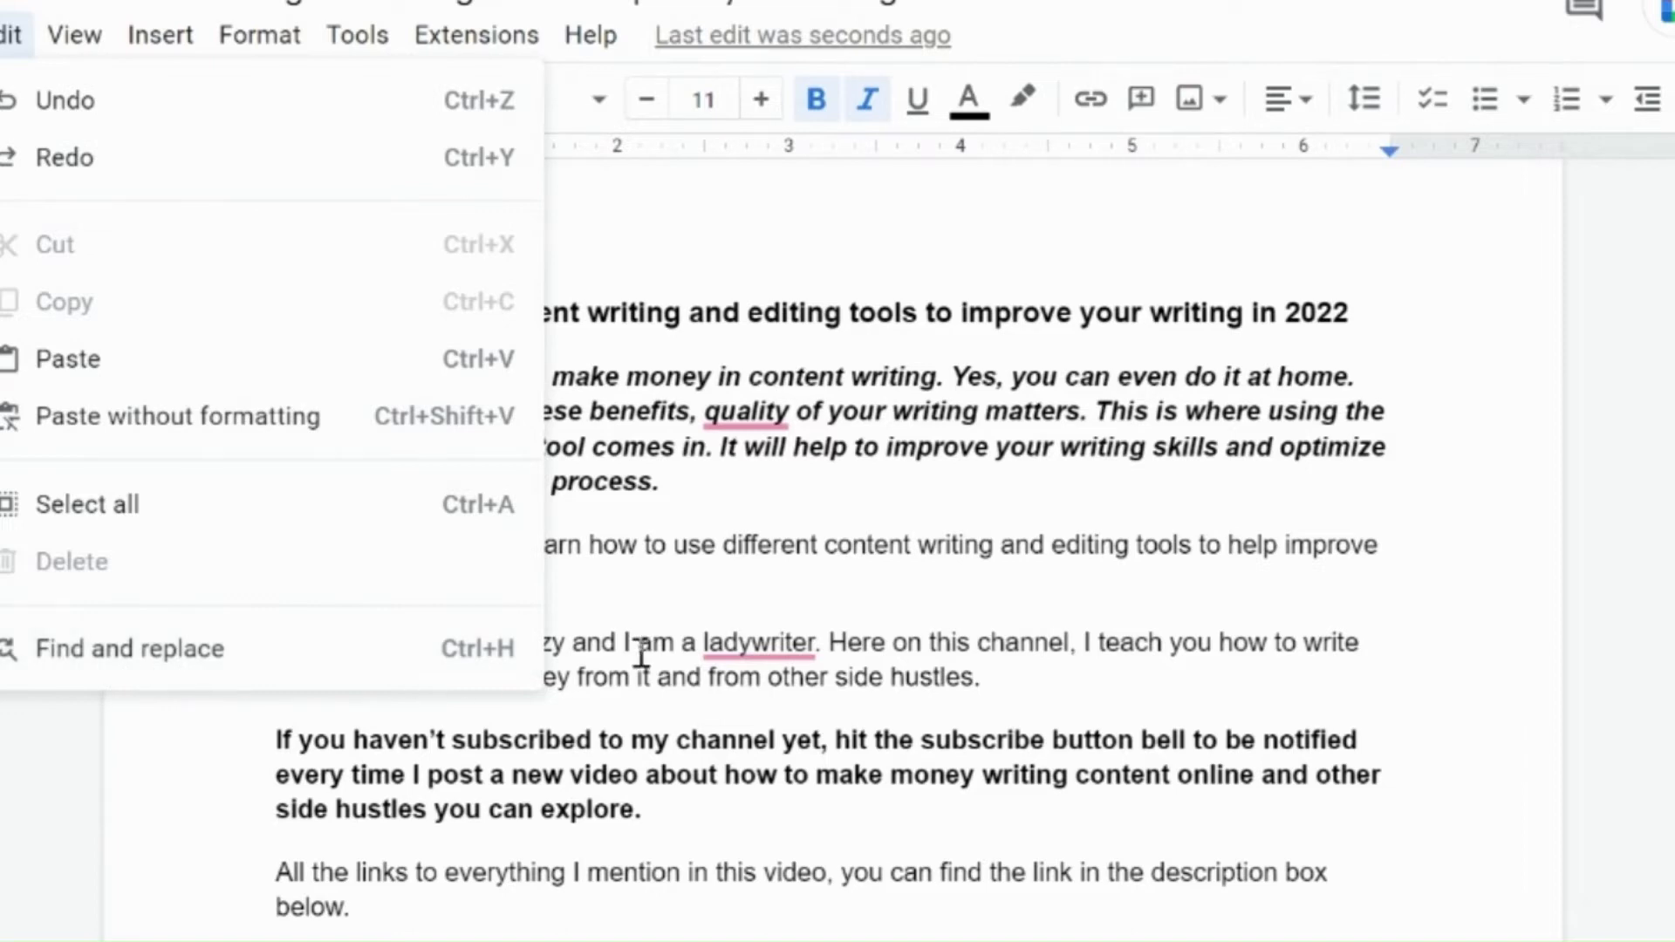
{"action": "left_click", "coordinate": [157, 656]}
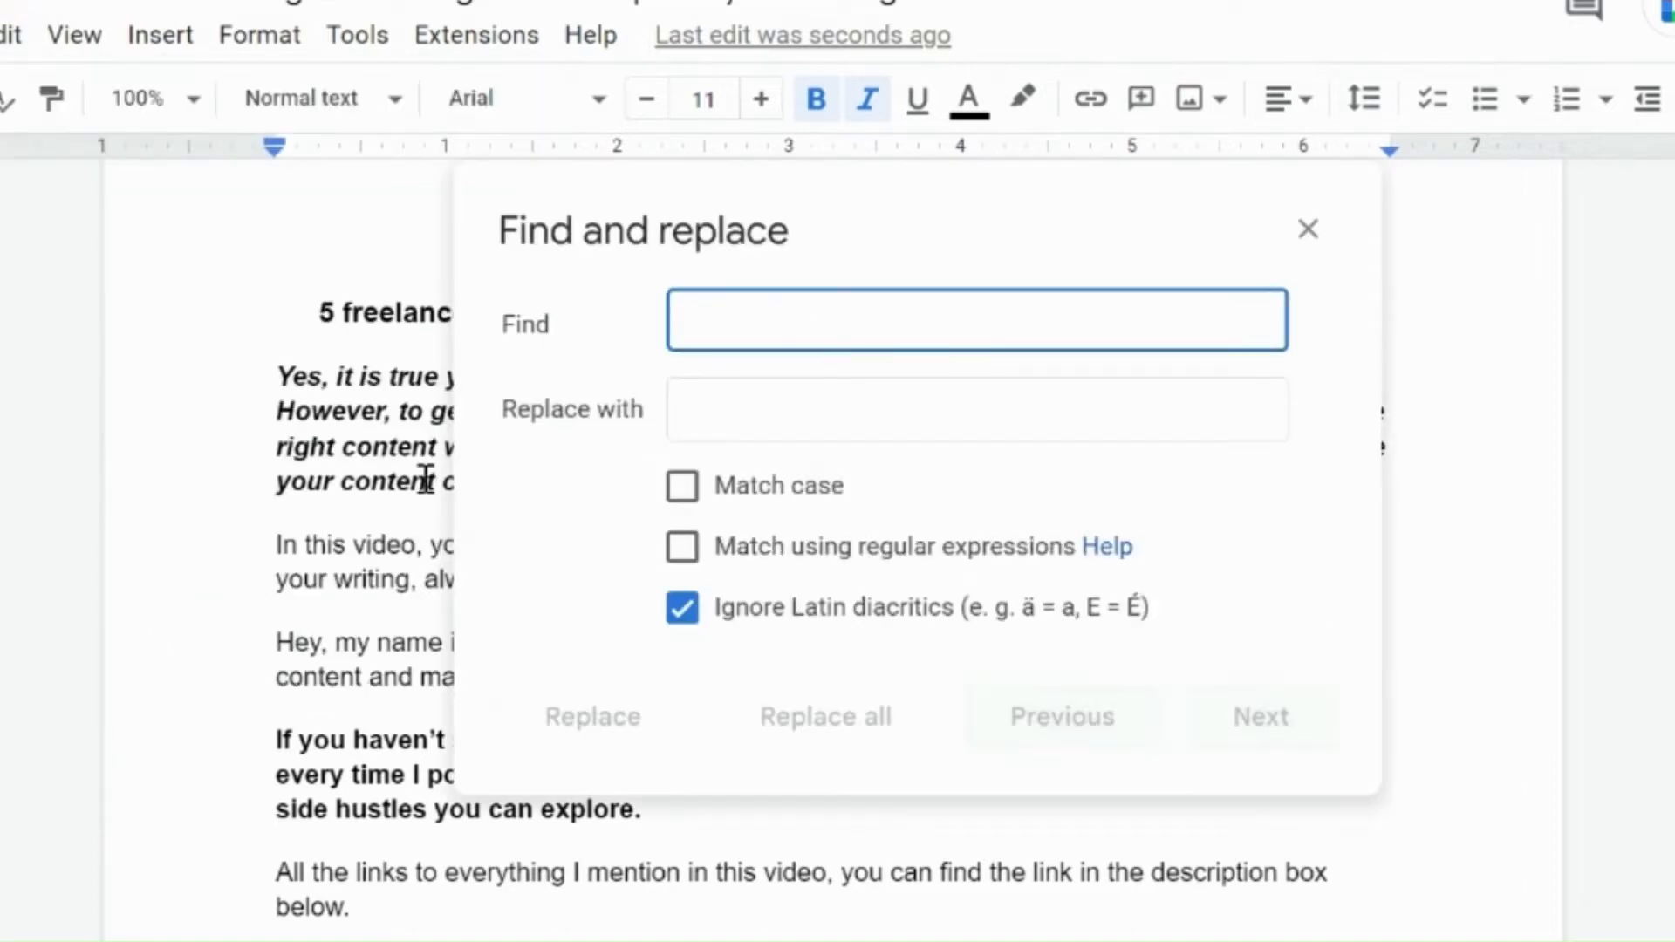
{"action": "left_click", "coordinate": [715, 410]}
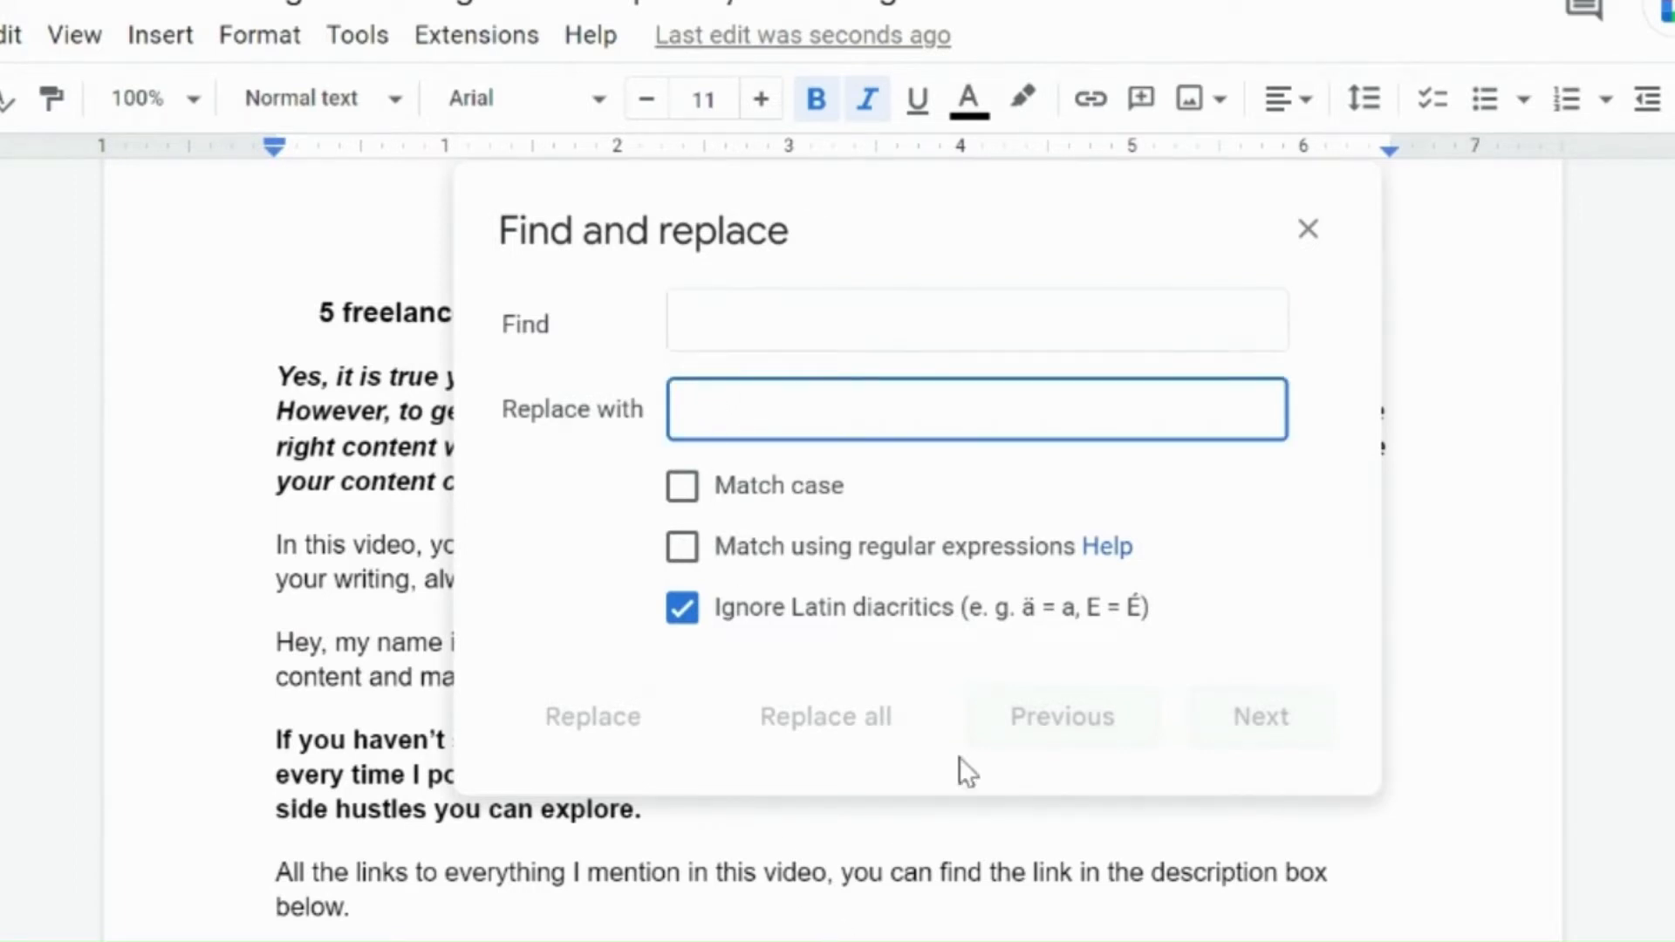
{"action": "left_click", "coordinate": [1308, 229]}
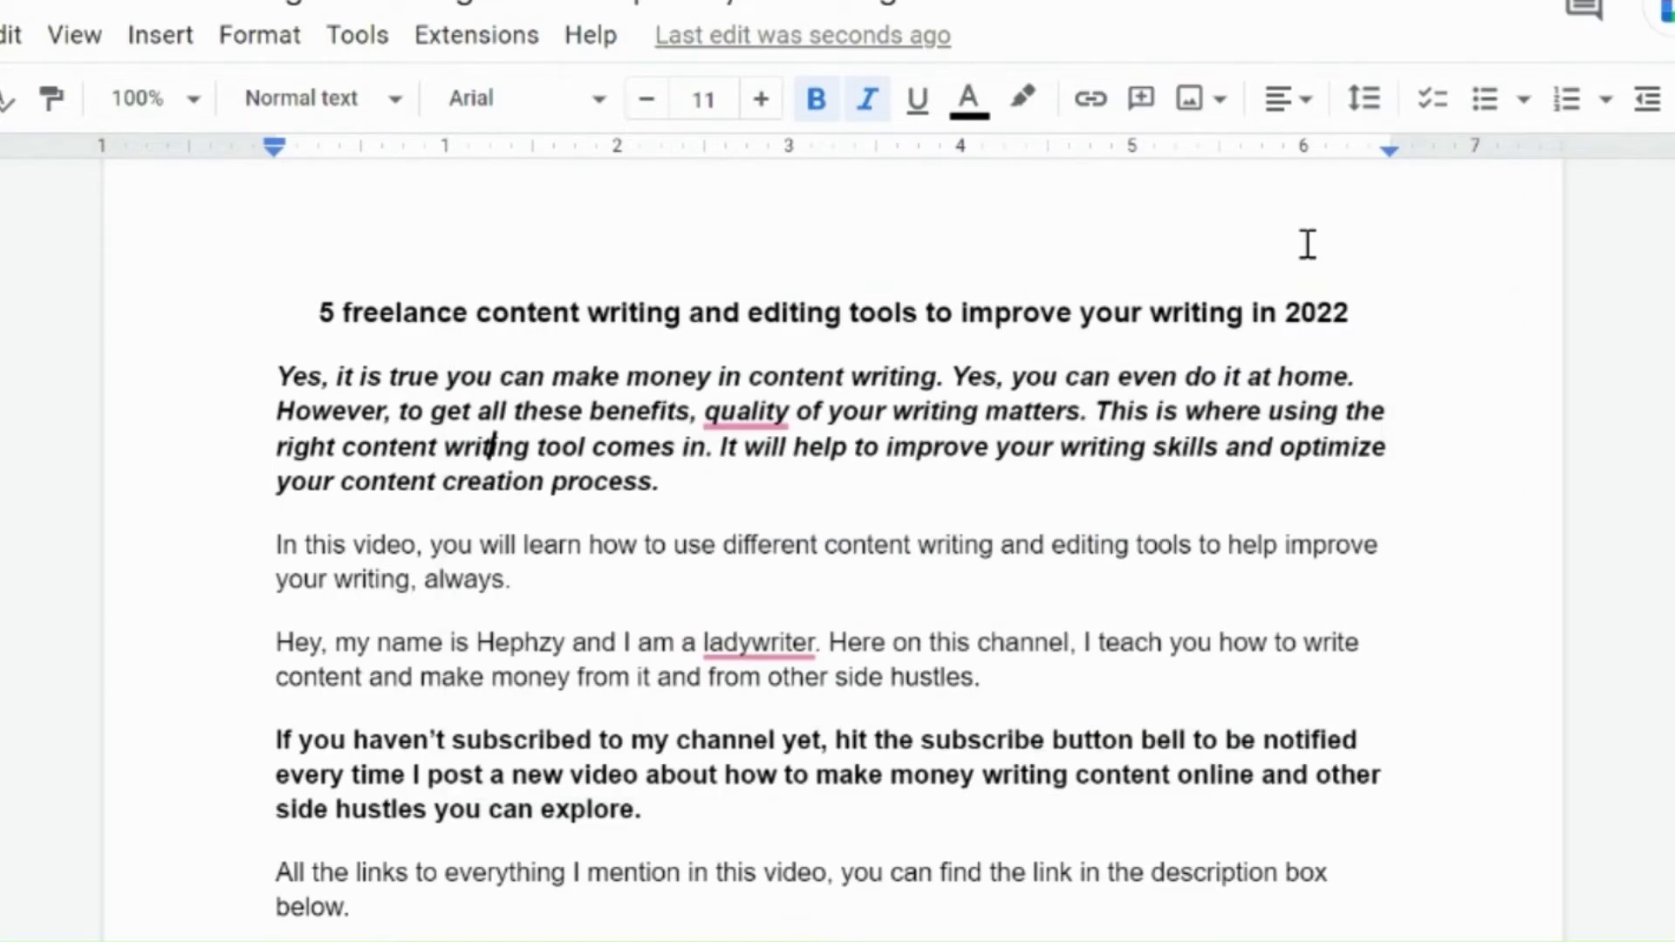
{"action": "left_click", "coordinate": [14, 35]}
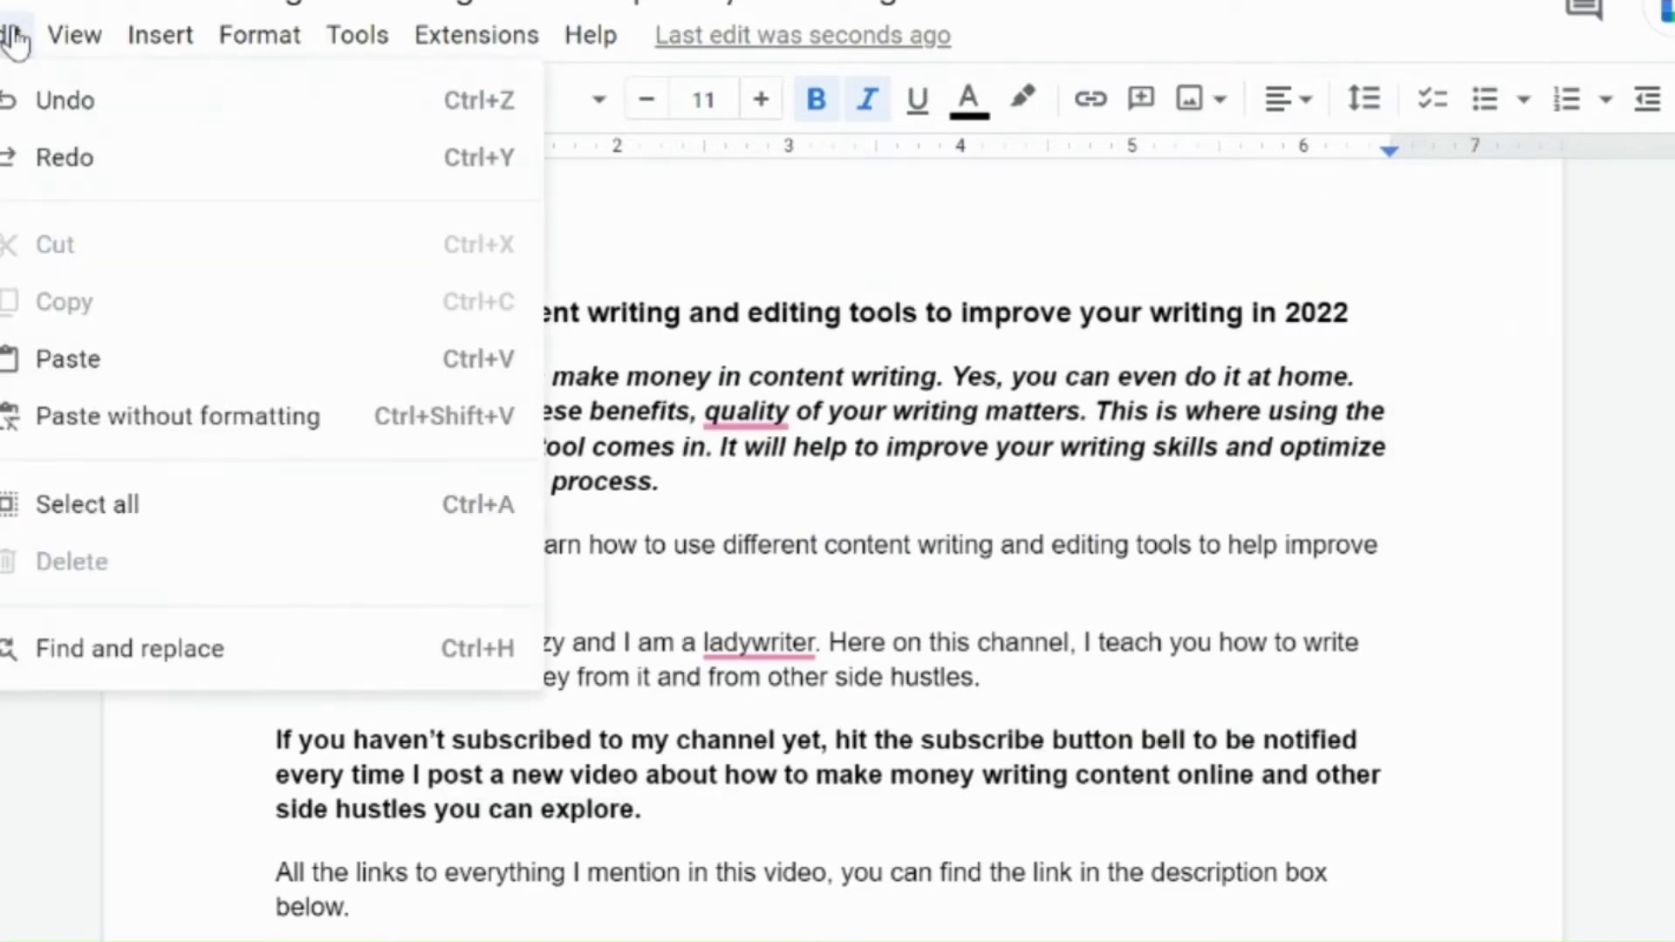
{"action": "mouse_move", "coordinate": [75, 44]}
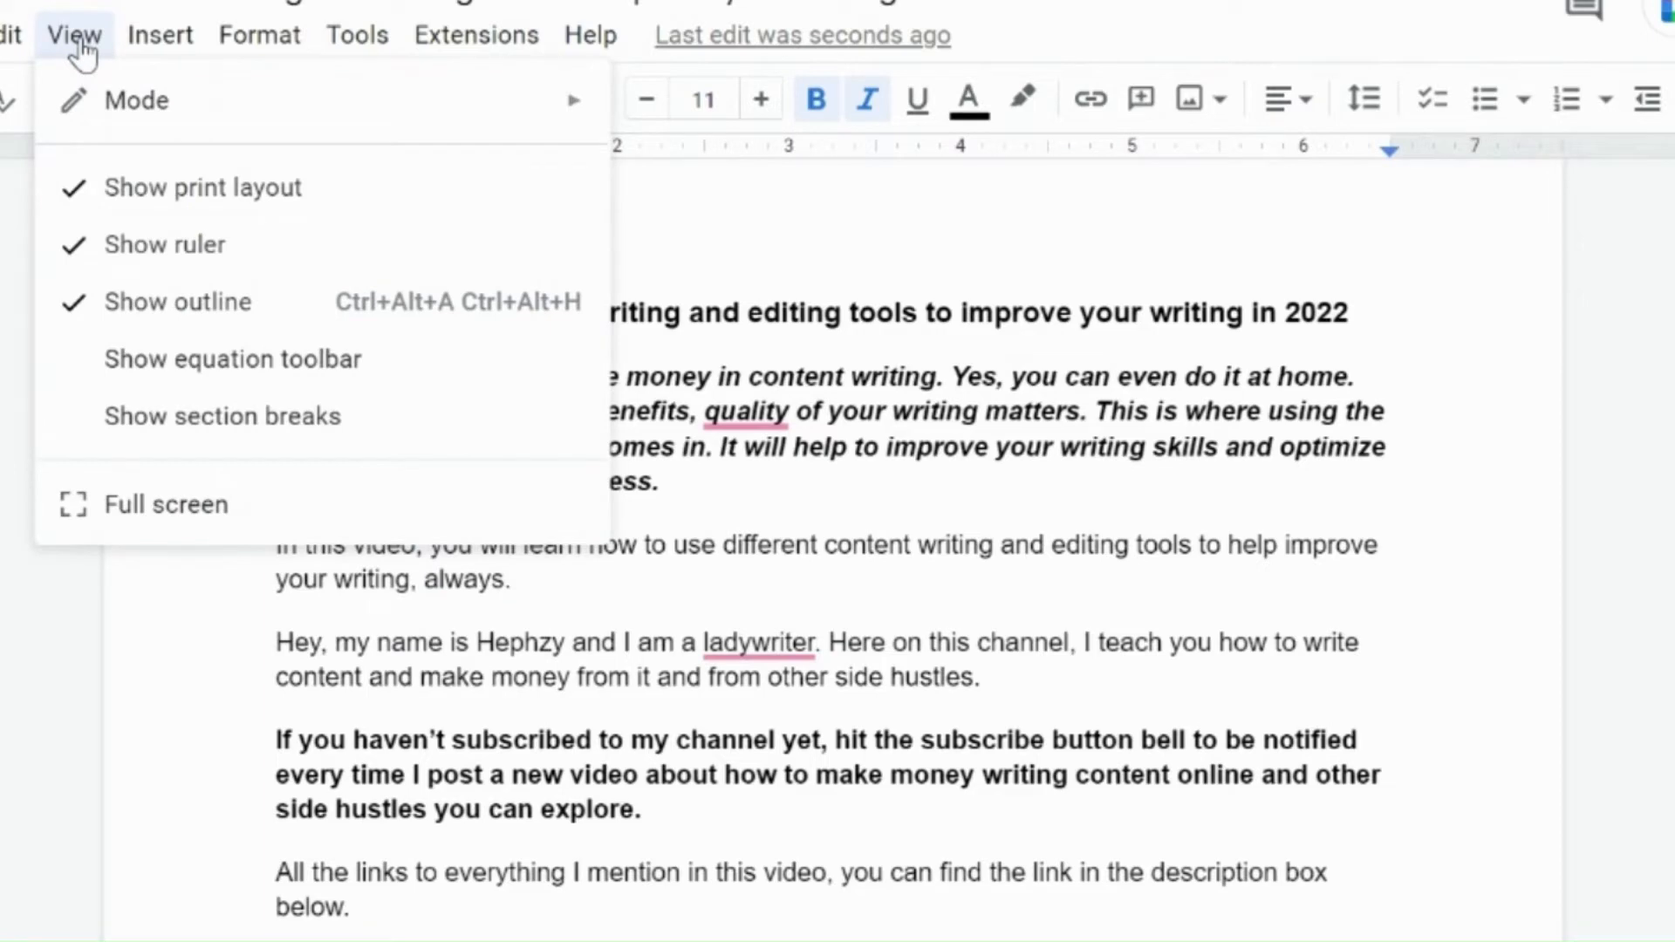
{"action": "mouse_move", "coordinate": [138, 111]}
{"action": "mouse_move", "coordinate": [172, 56]}
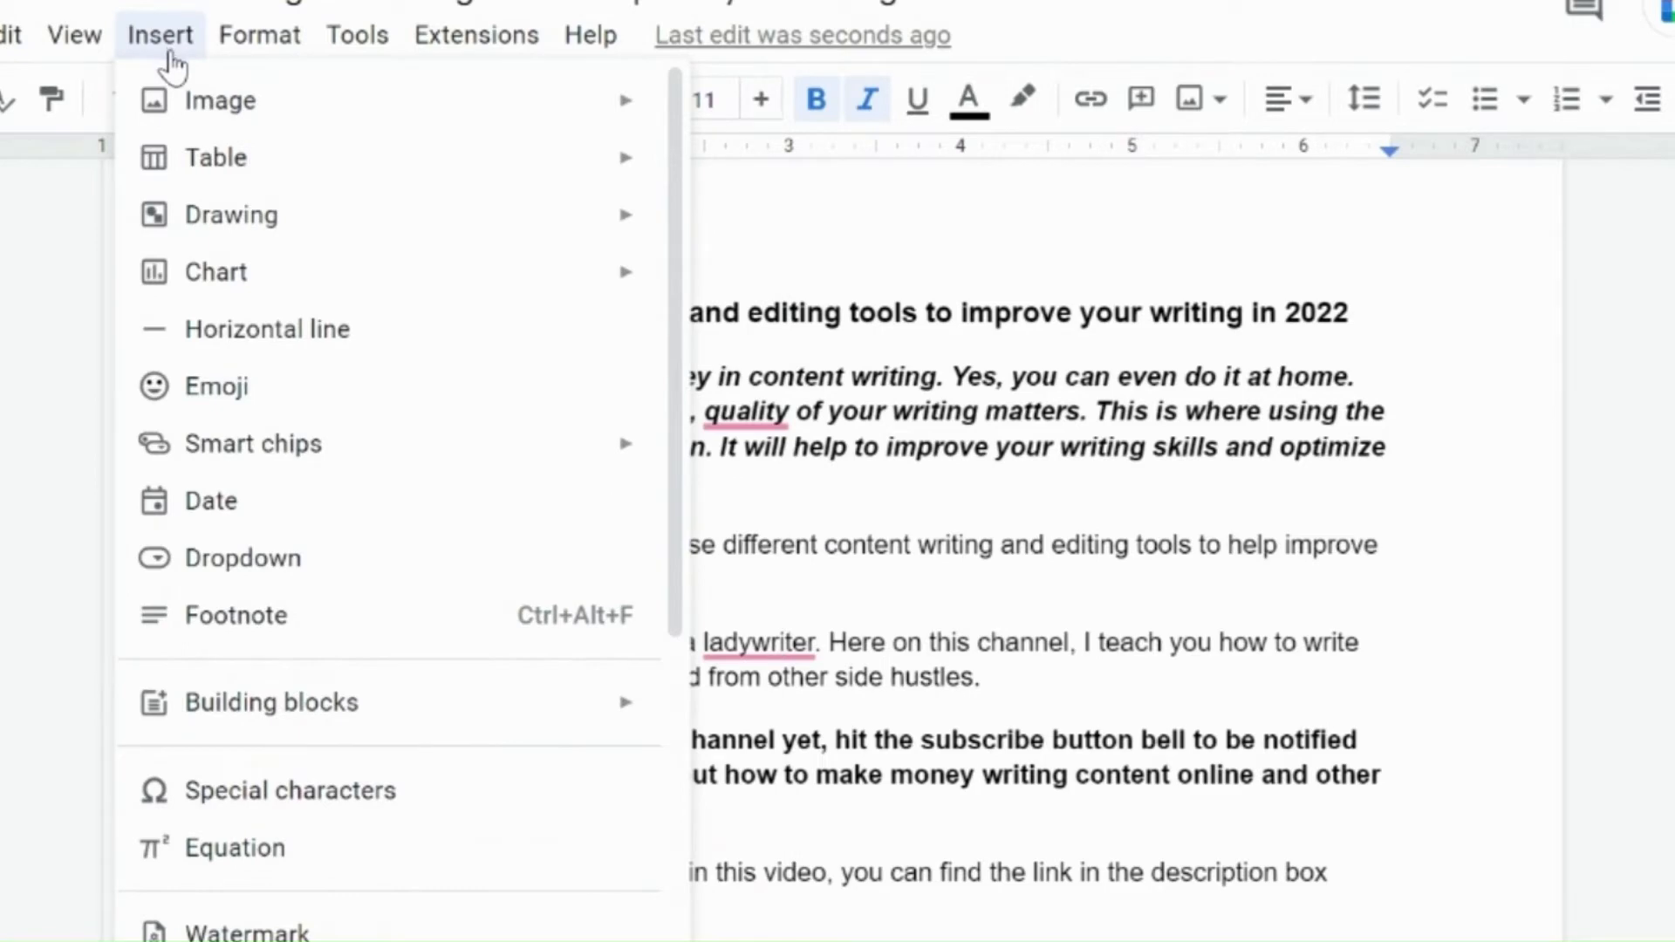
{"action": "mouse_move", "coordinate": [217, 116]}
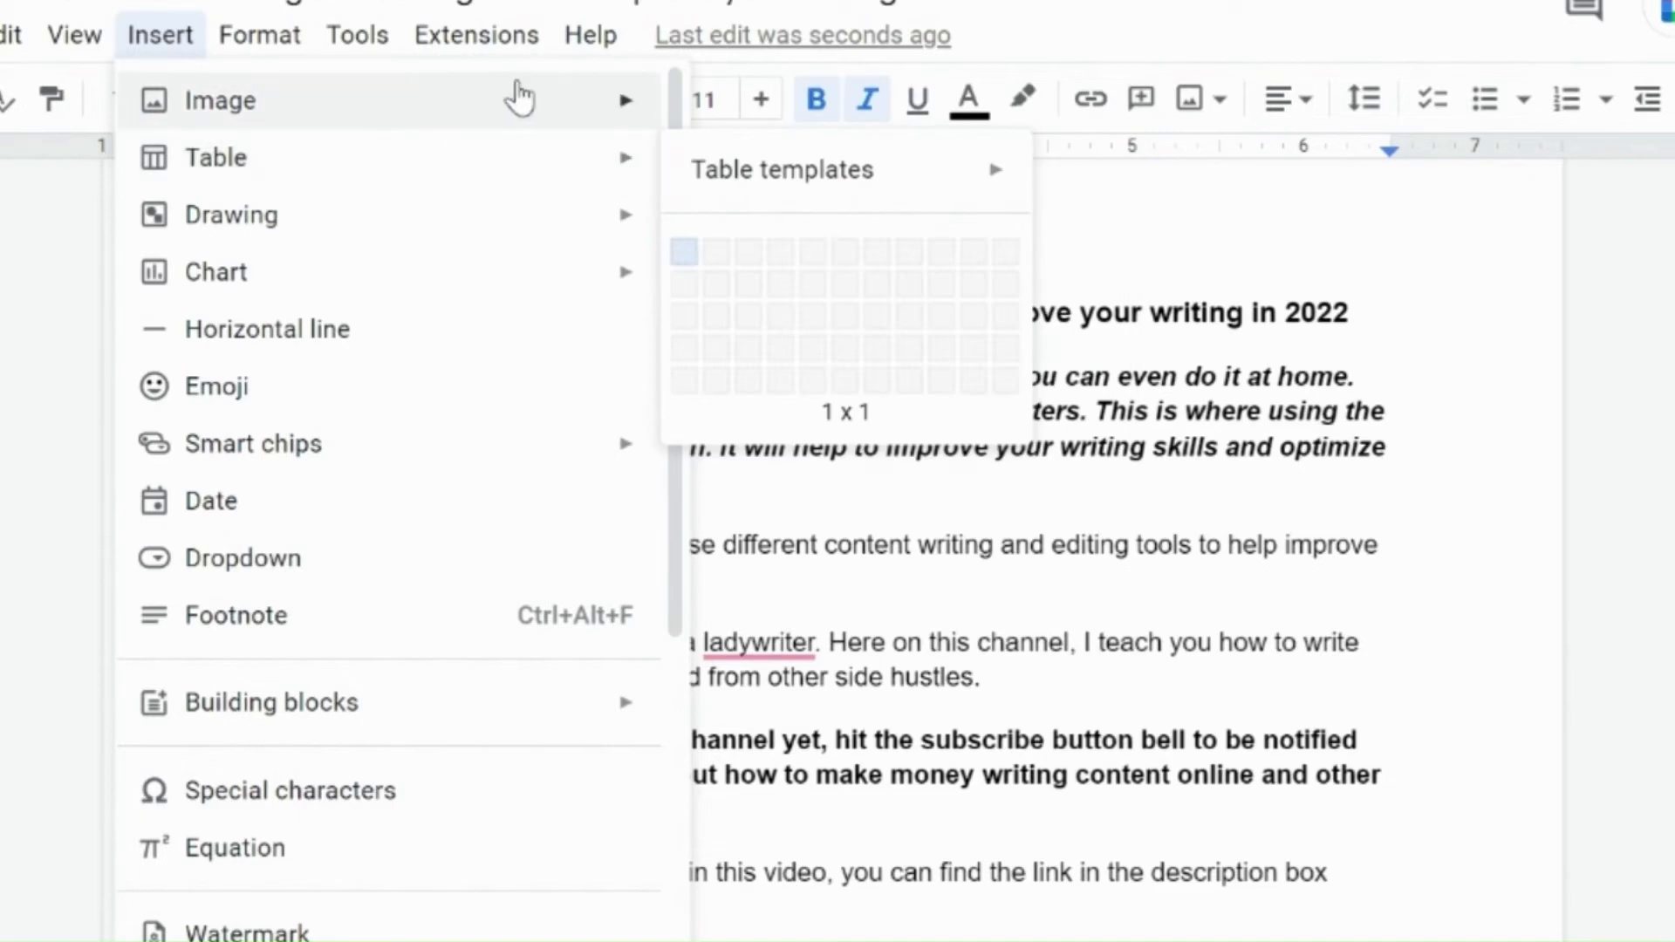
{"action": "left_click", "coordinate": [783, 107]}
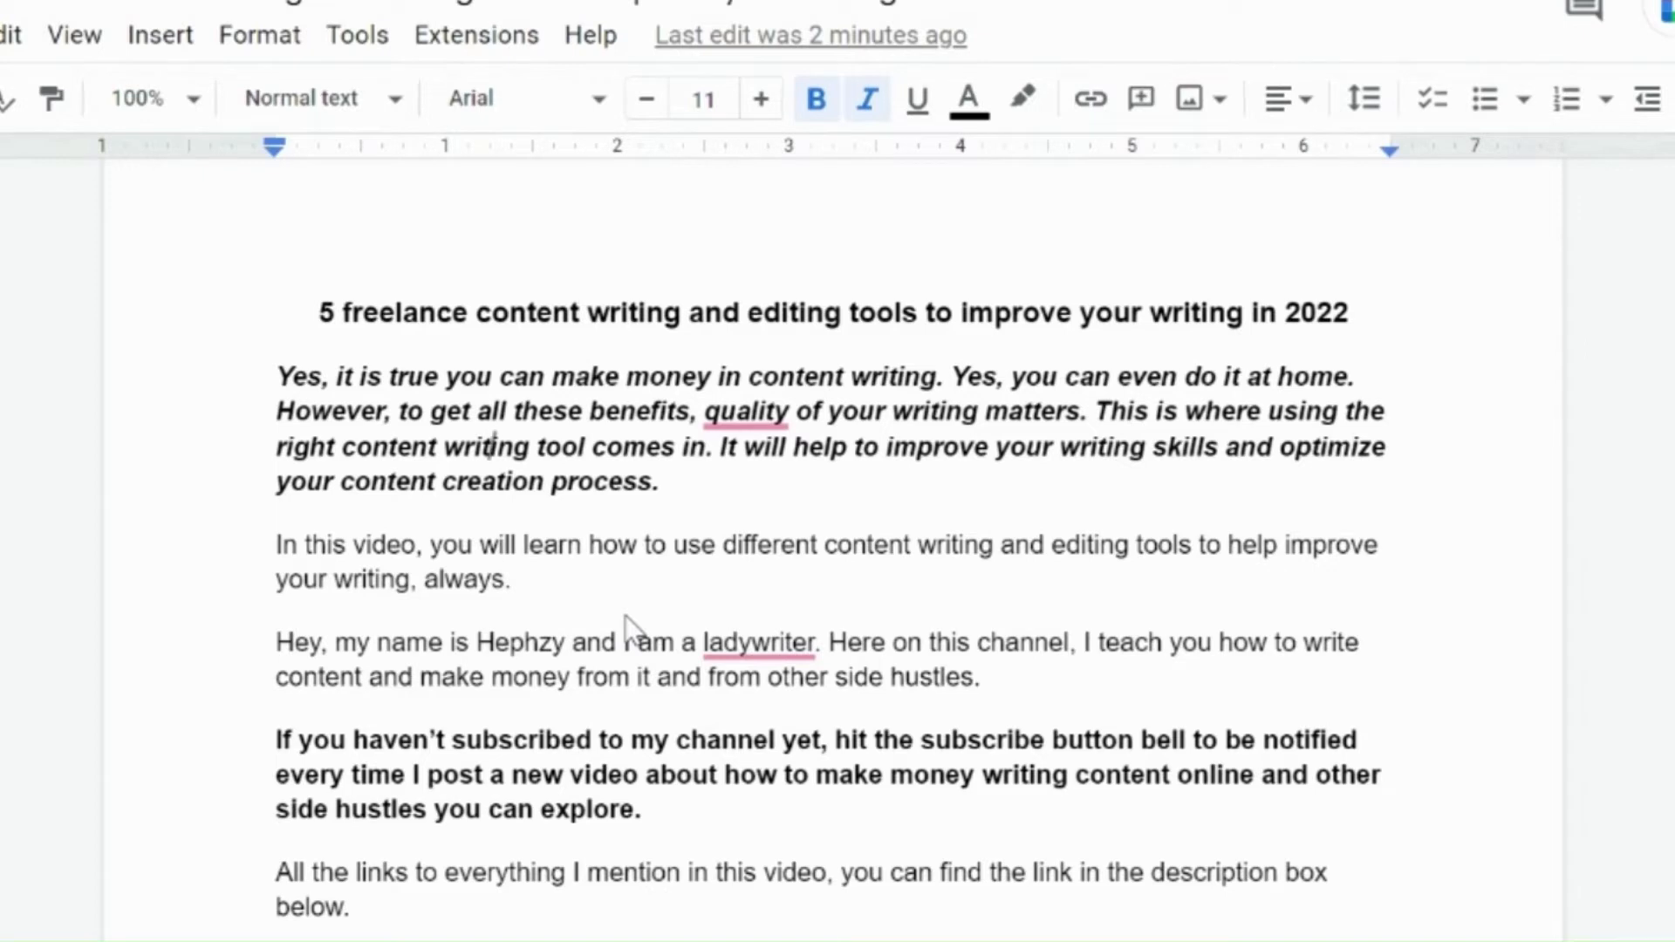
Step: Paste the Femtop TV logo image into the first body paragraph and select it
{"action": "key", "text": "ctrl+v"}
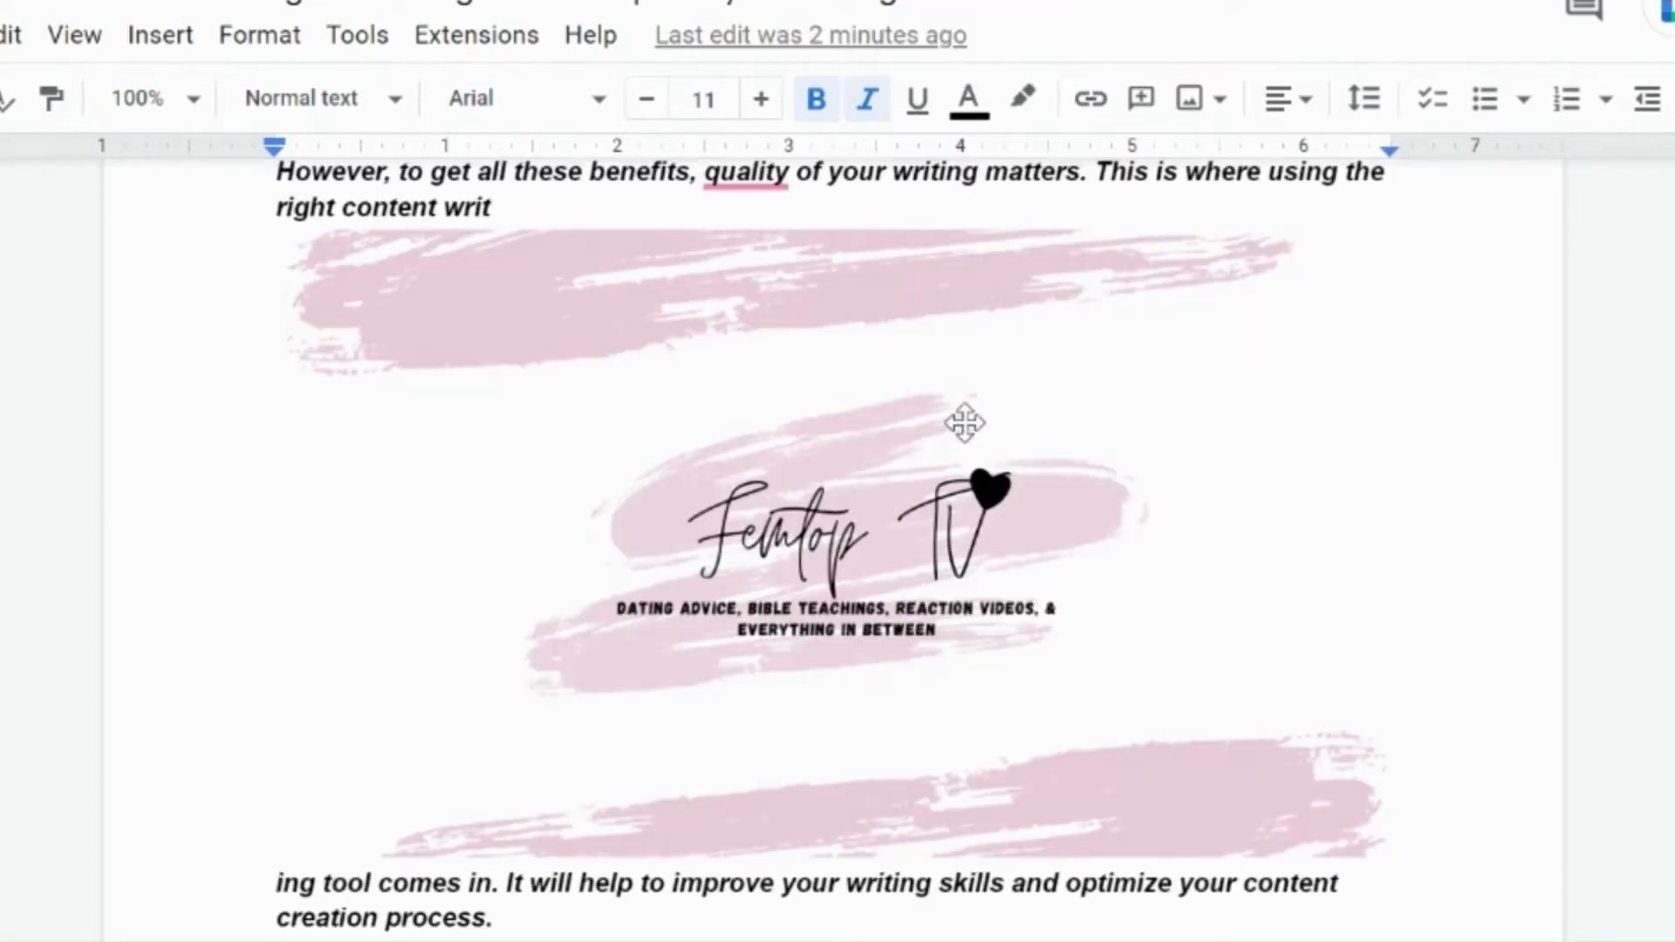
{"action": "left_click", "coordinate": [969, 422]}
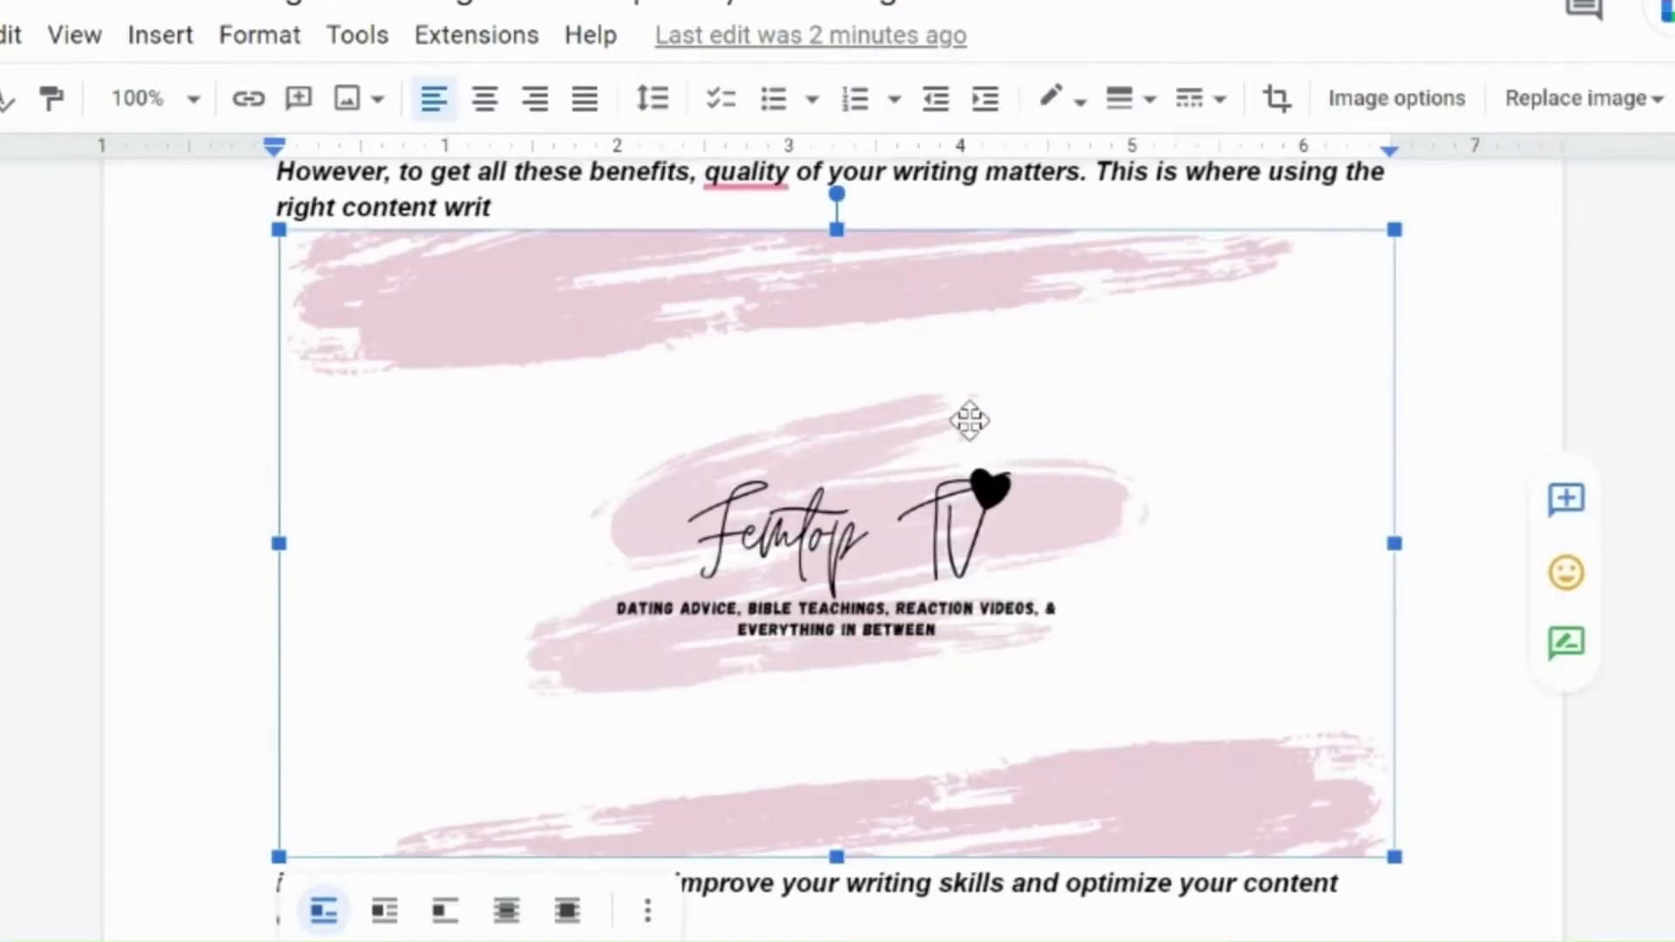
{"action": "left_click", "coordinate": [1275, 111]}
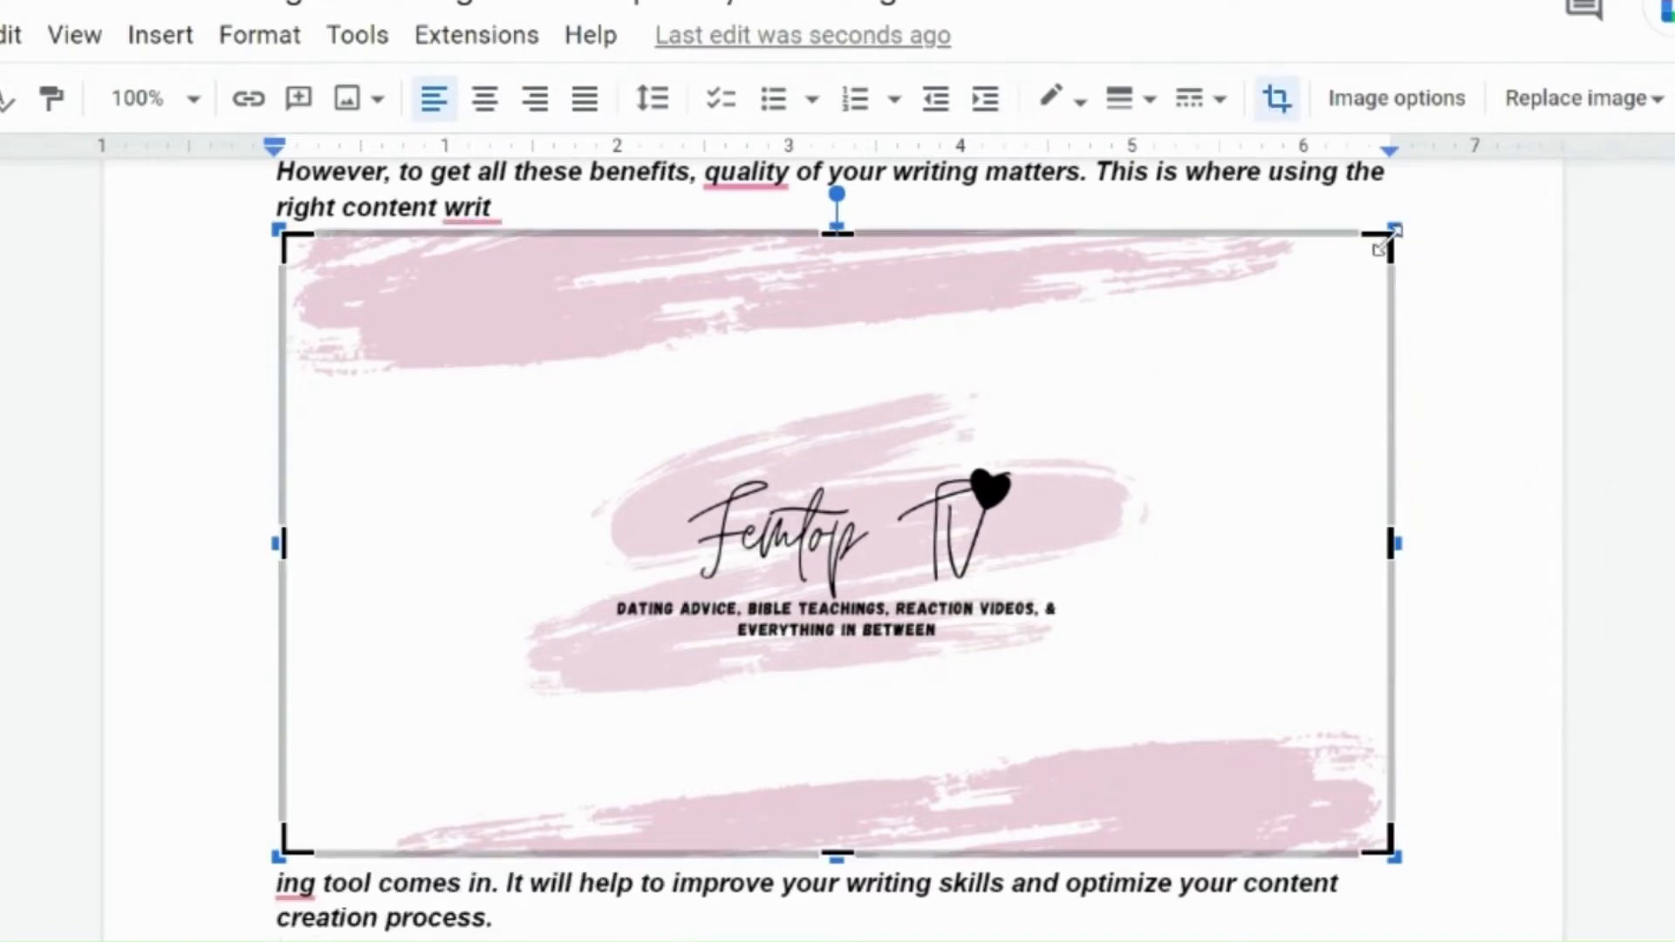
{"action": "left_click_drag", "start_coordinate": [1381, 247], "coordinate": [1222, 377]}
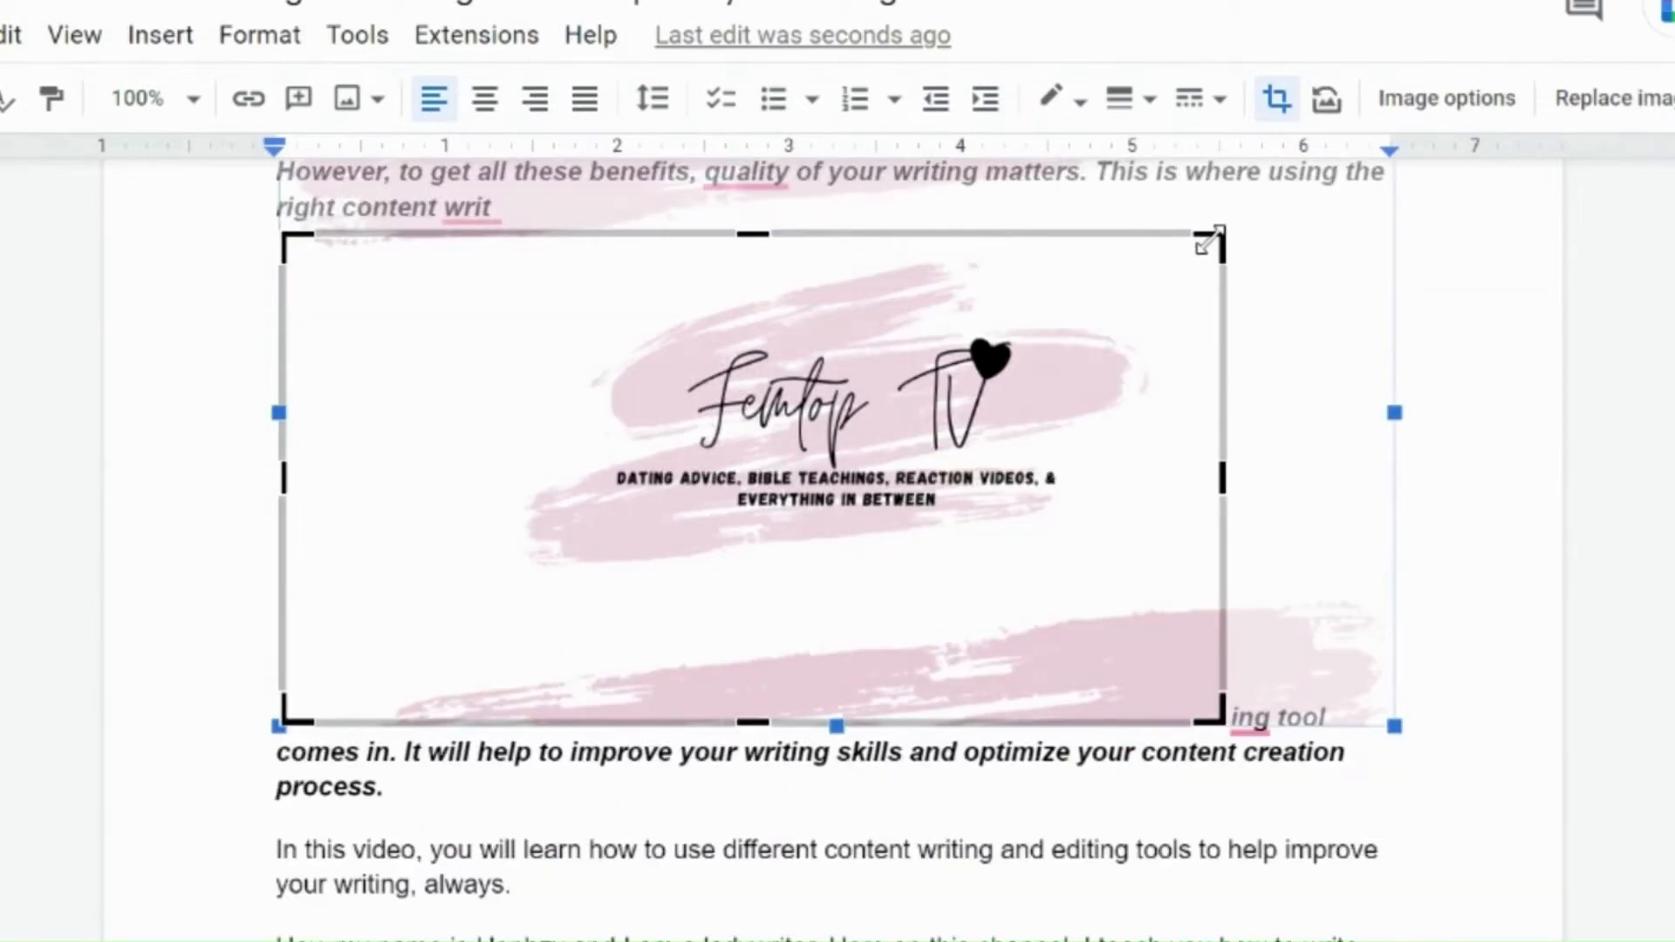
{"action": "left_click_drag", "start_coordinate": [1208, 240], "coordinate": [1400, 138]}
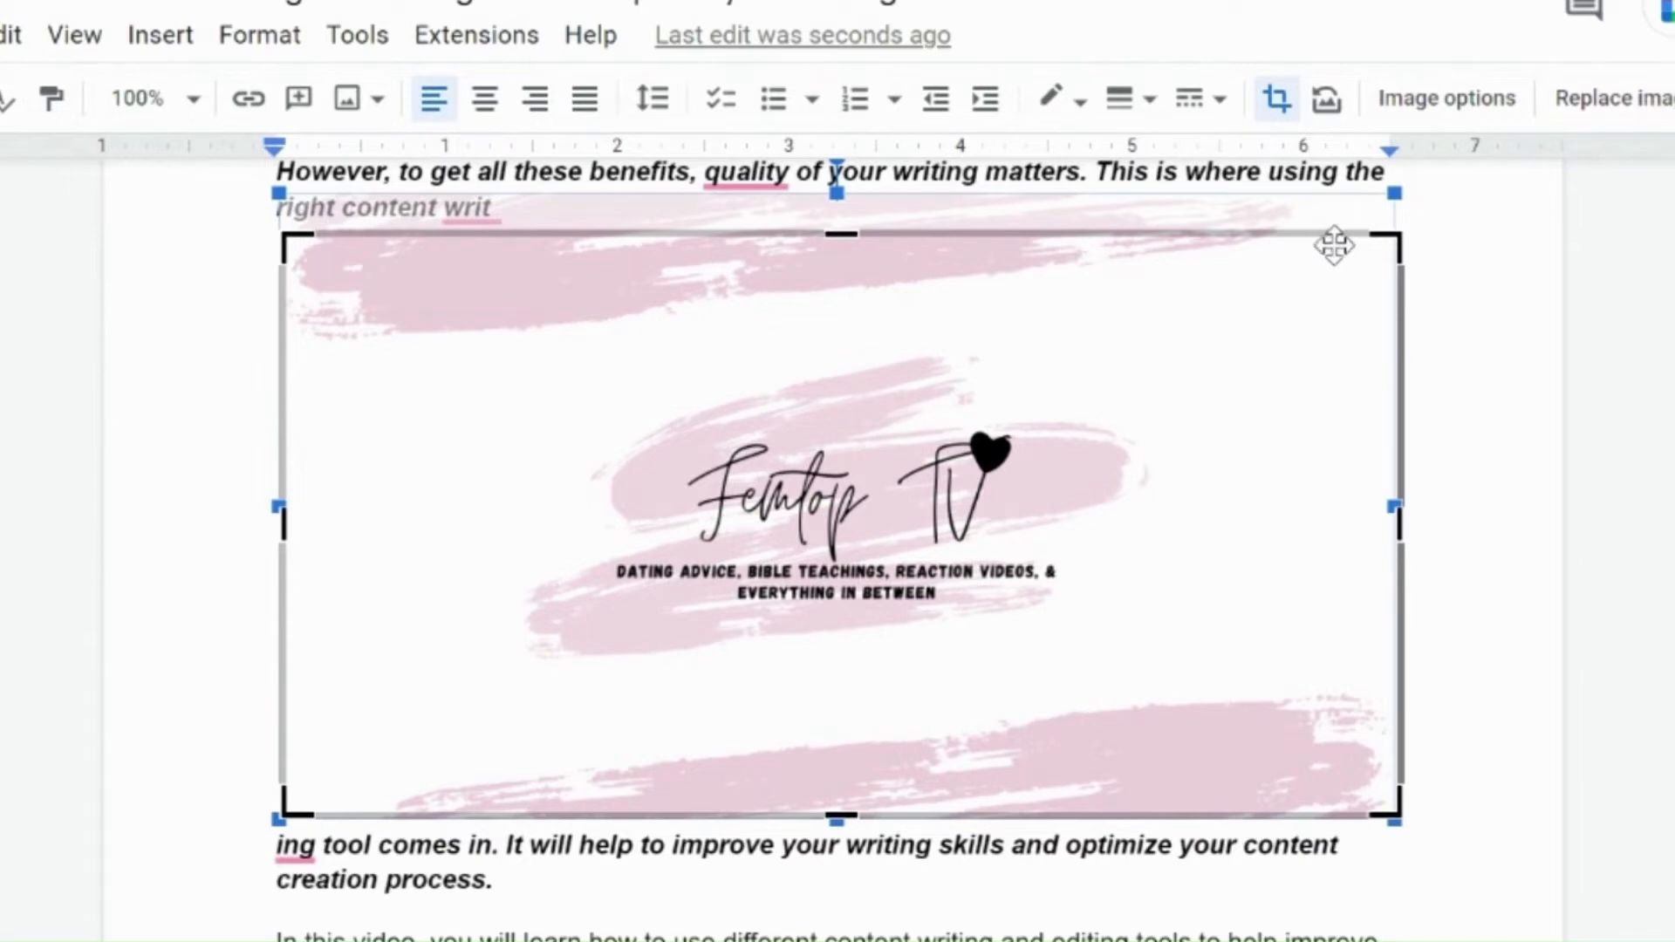
Step: Open the image options panel and the replace image choices, then close both
{"action": "left_click", "coordinate": [1439, 109]}
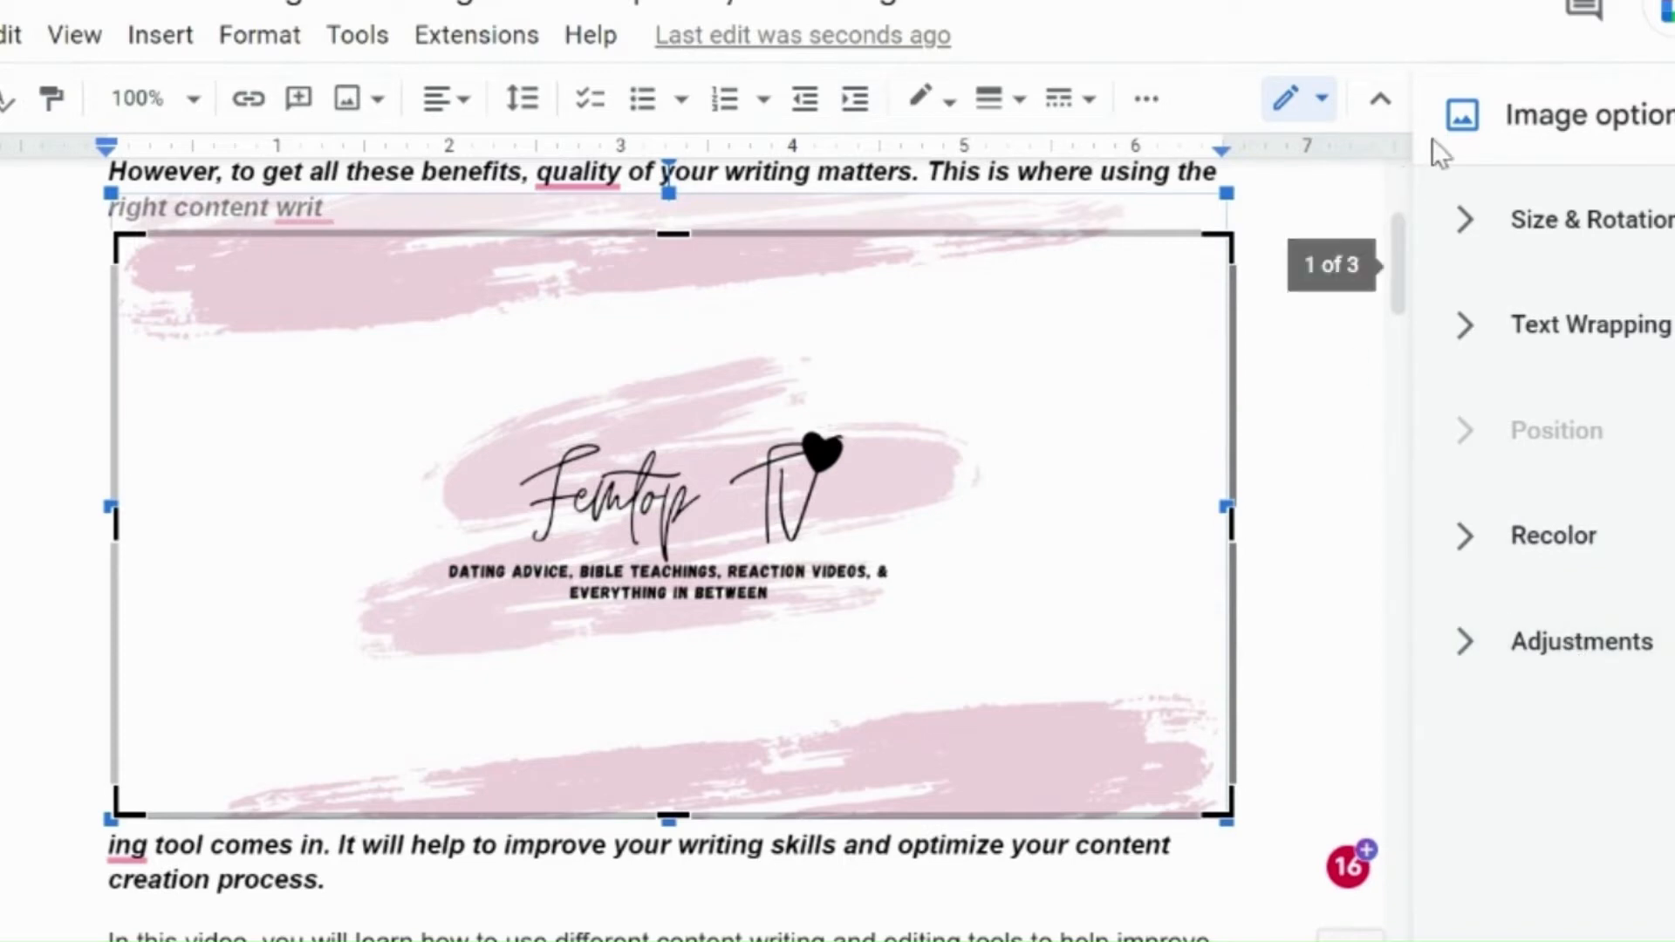
{"action": "left_click", "coordinate": [1674, 114]}
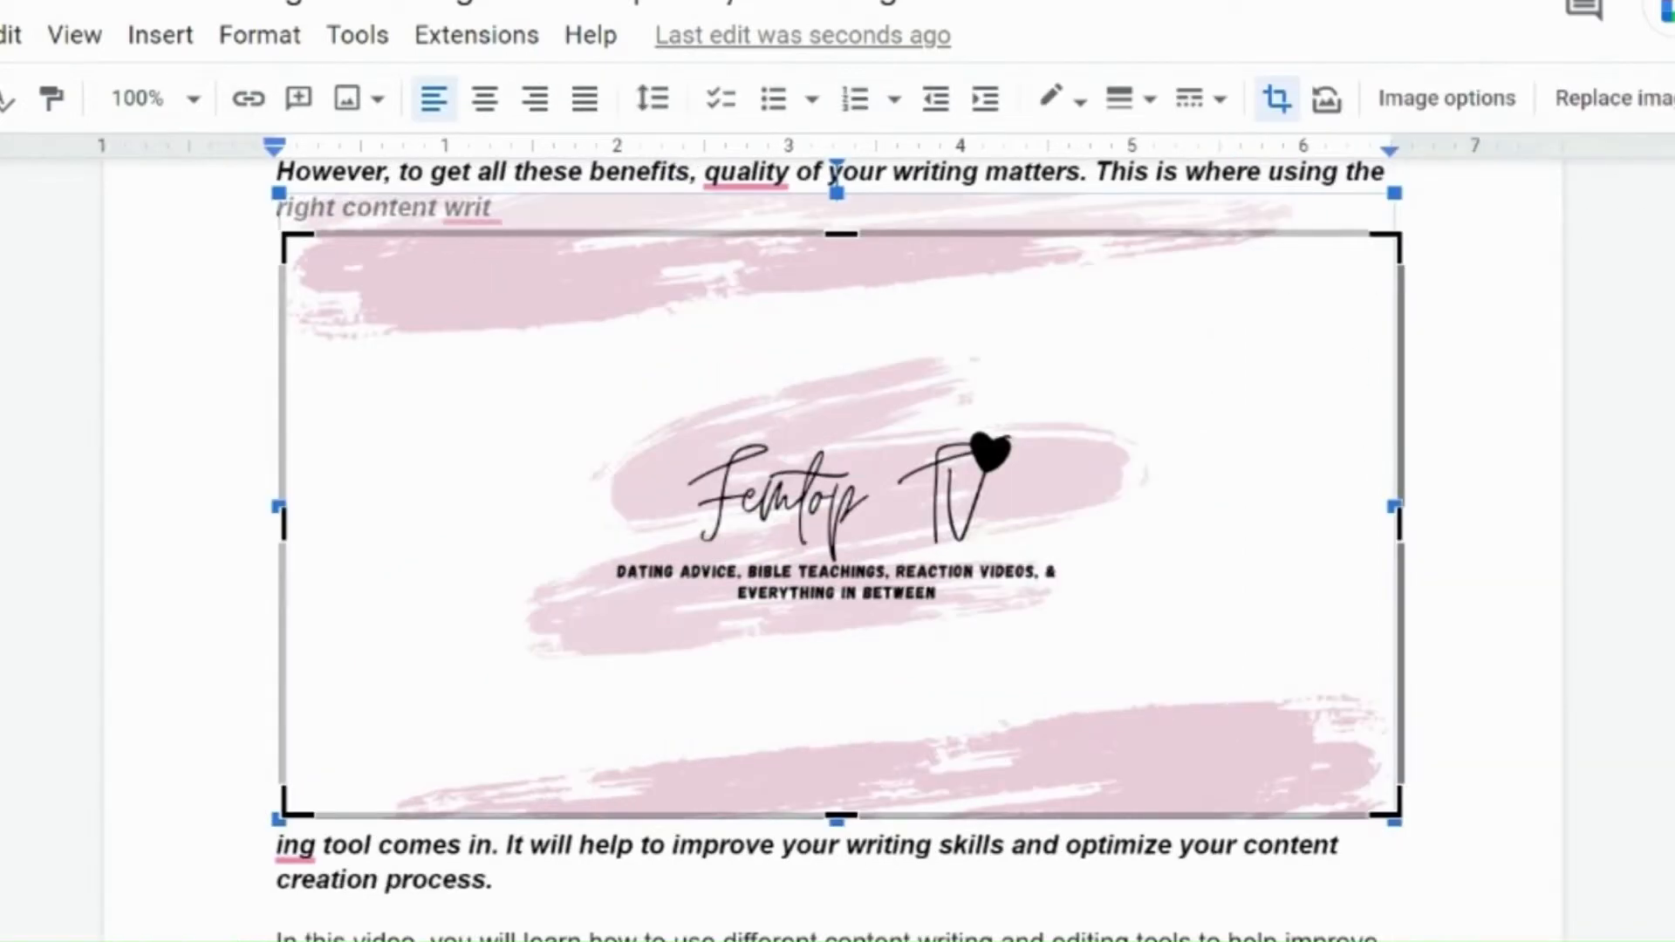
{"action": "left_click", "coordinate": [1633, 122]}
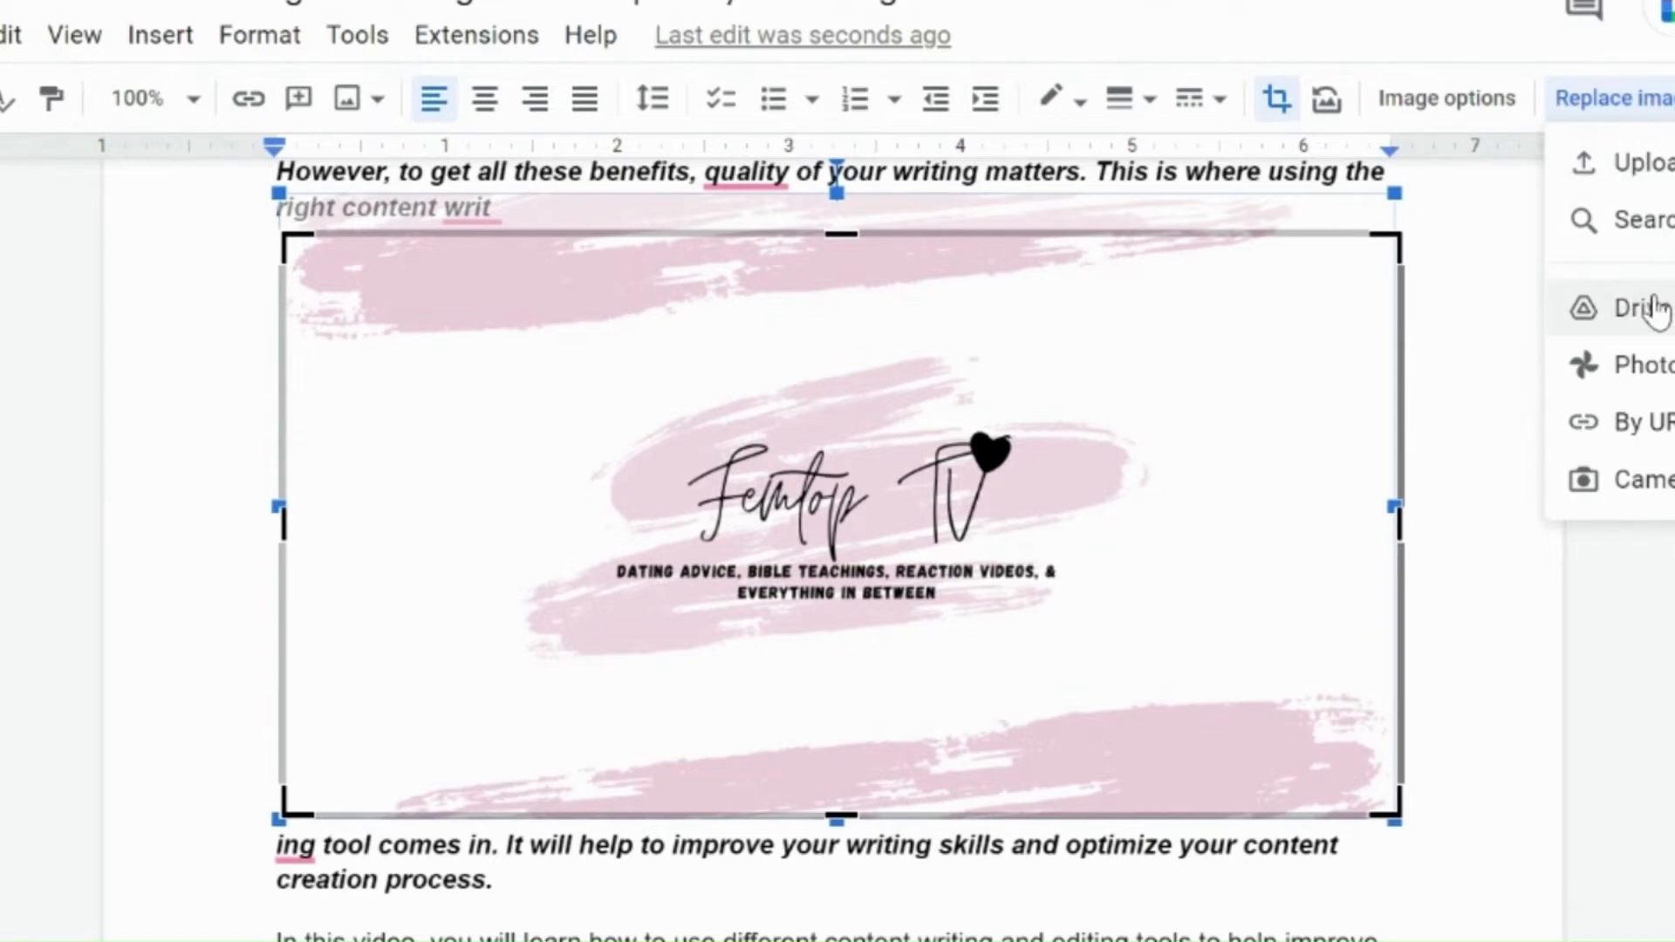
{"action": "left_click", "coordinate": [1276, 552]}
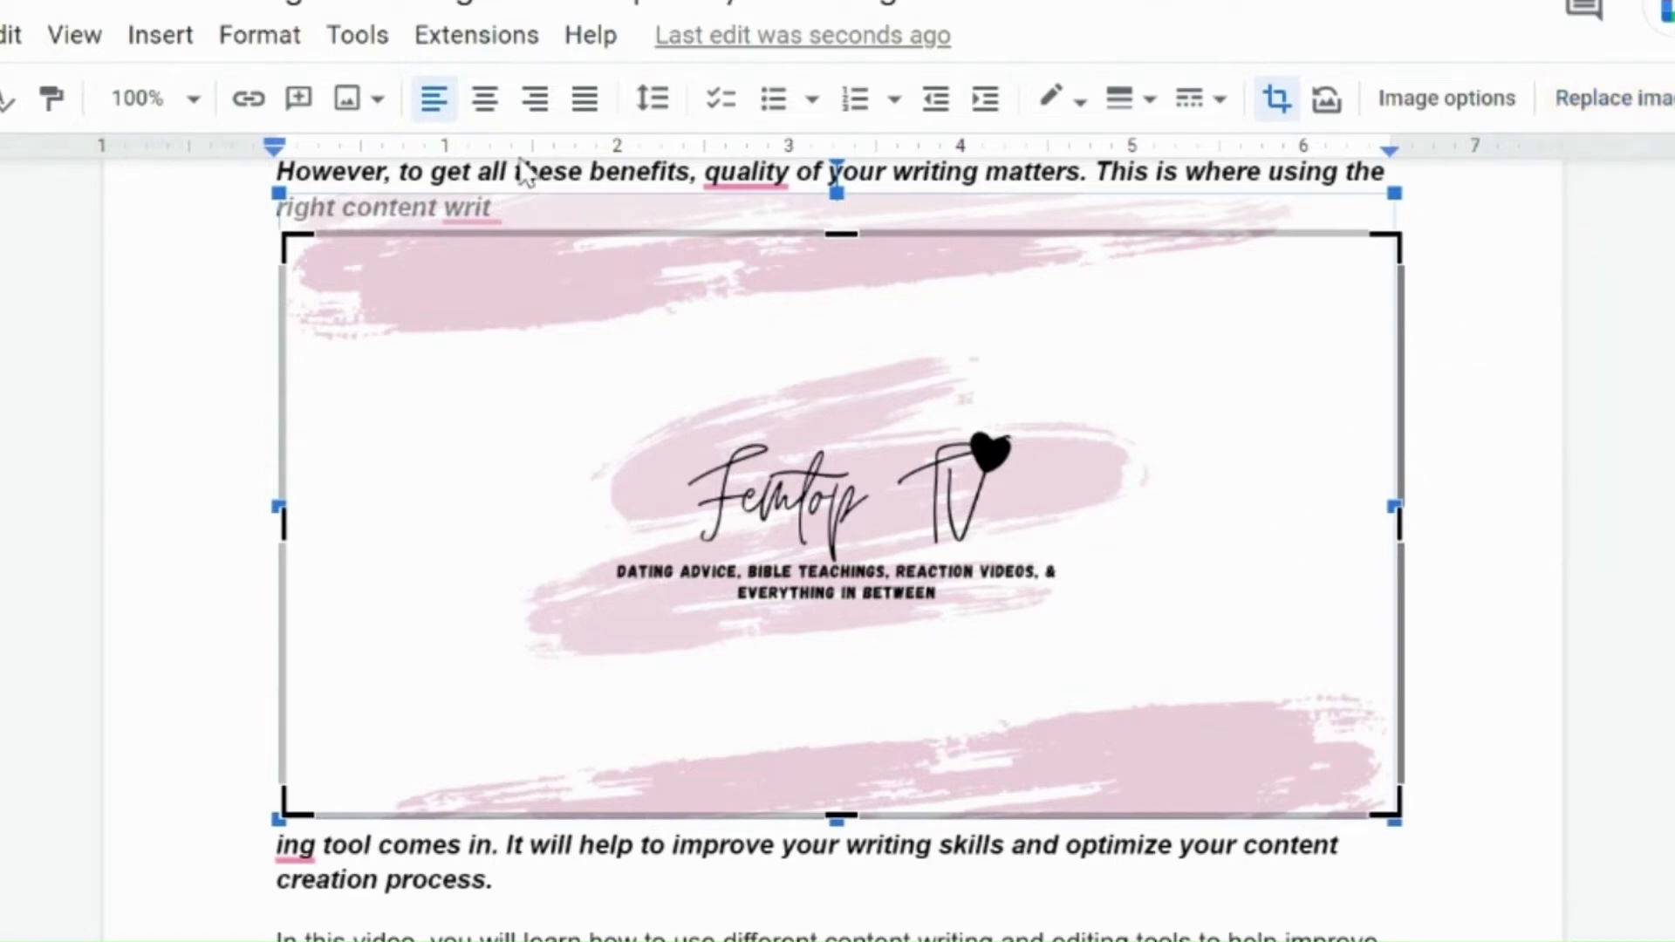
{"action": "left_click", "coordinate": [159, 51]}
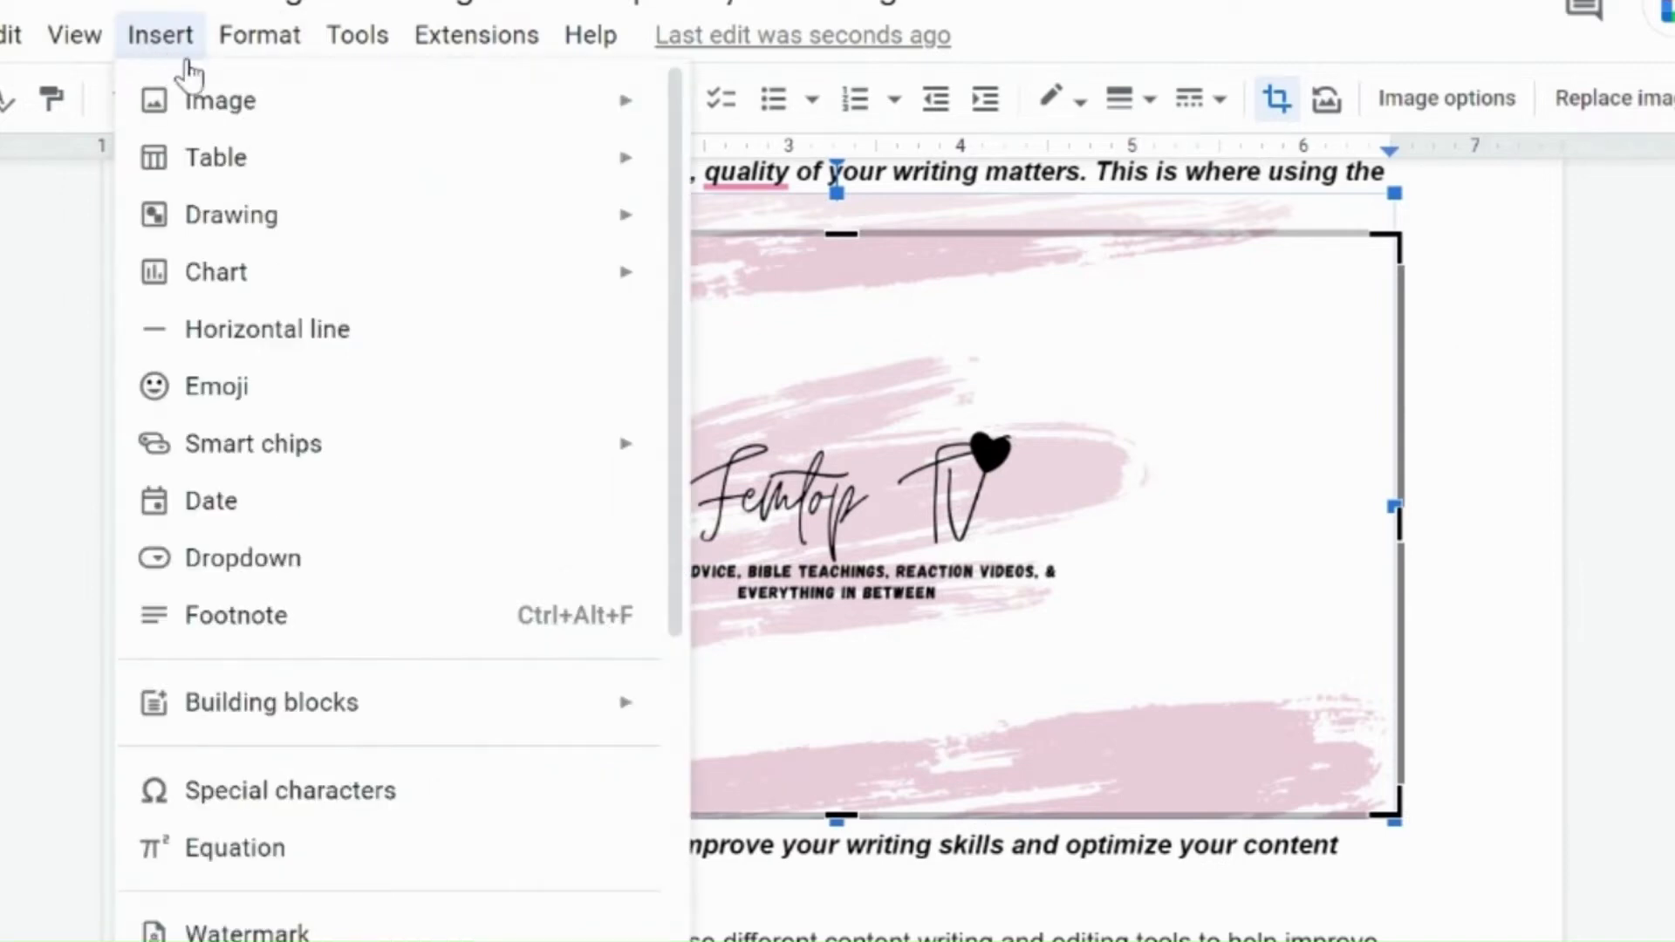
{"action": "mouse_move", "coordinate": [226, 130]}
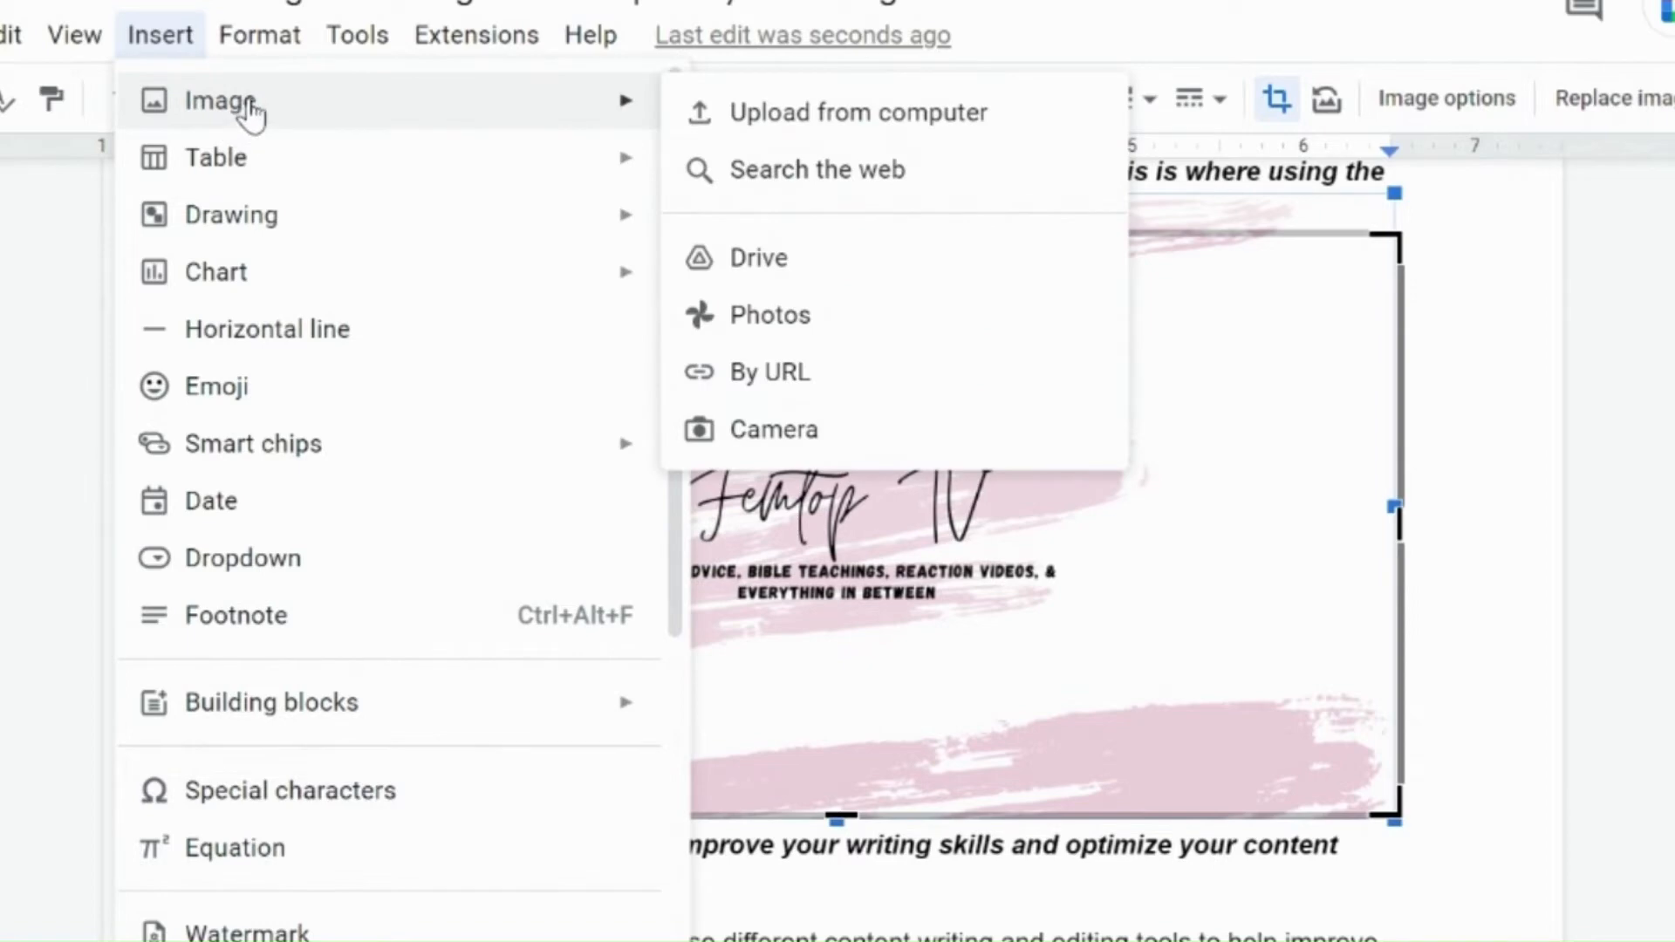
{"action": "mouse_move", "coordinate": [220, 185]}
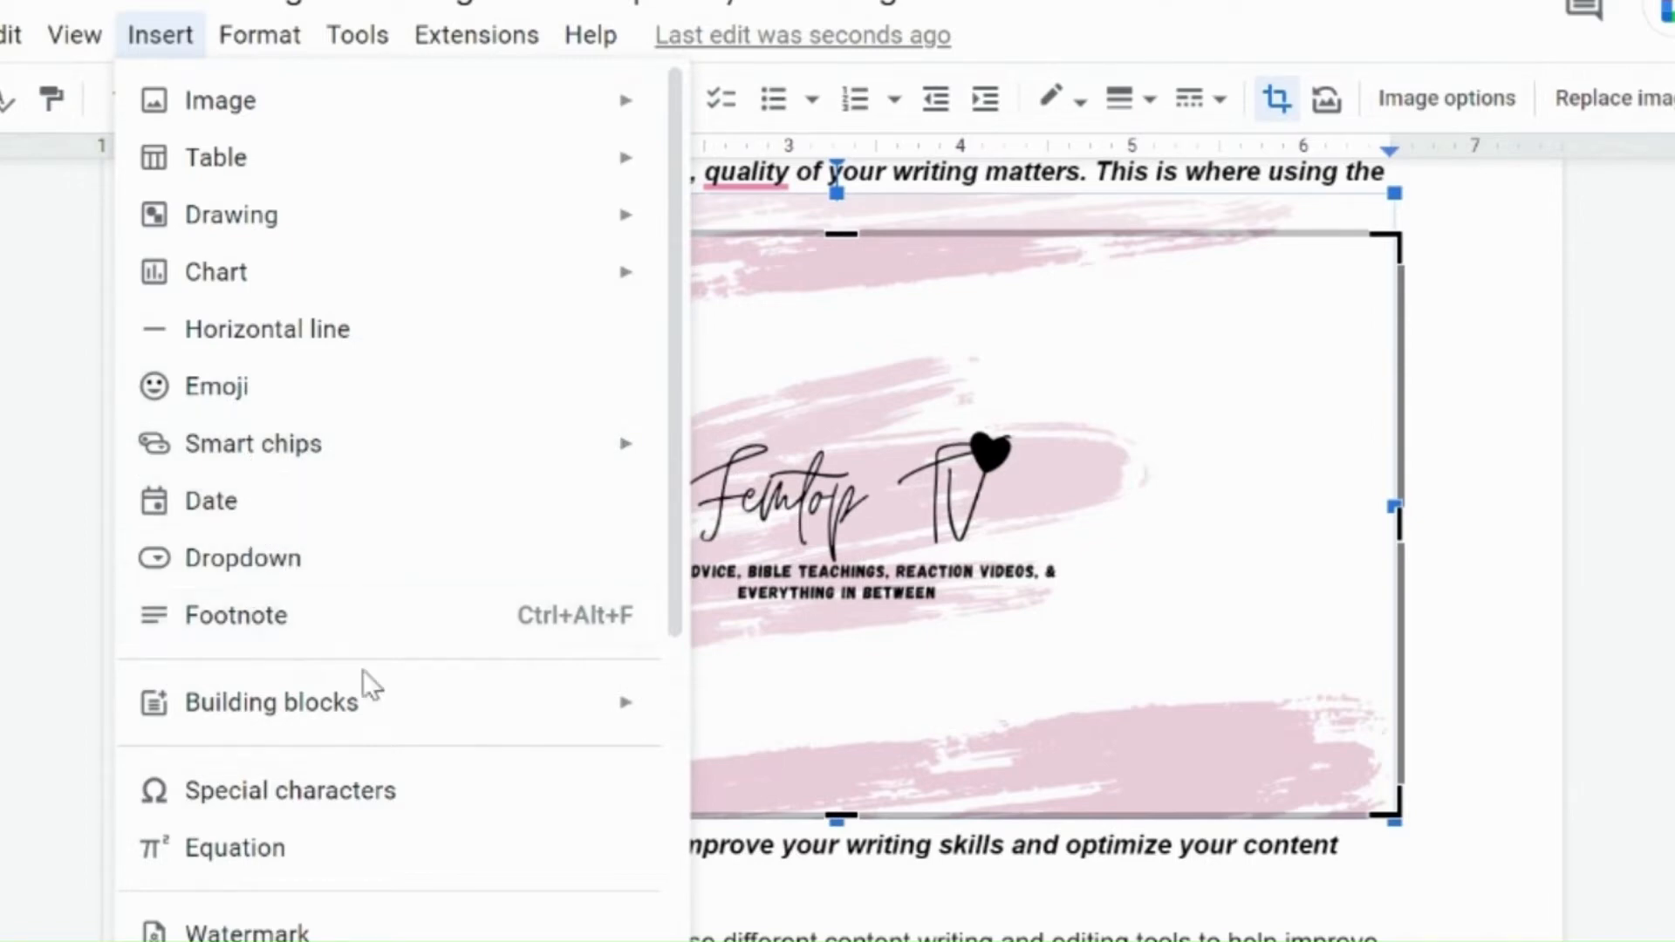
{"action": "left_click", "coordinate": [262, 39]}
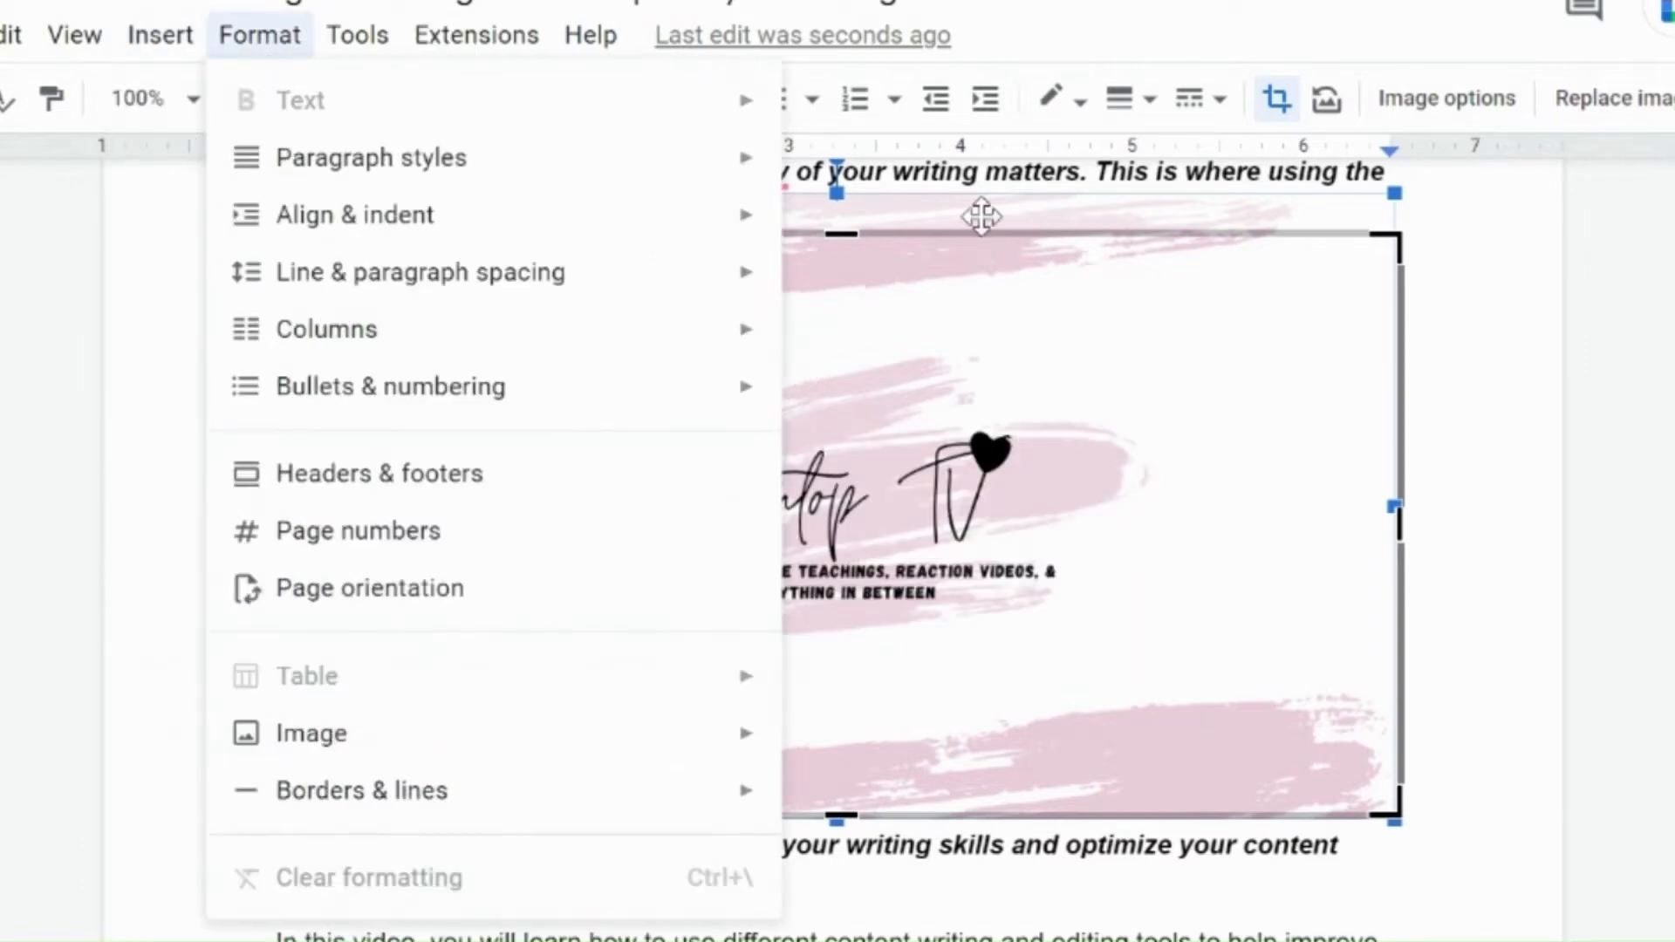
{"action": "left_click", "coordinate": [1019, 171]}
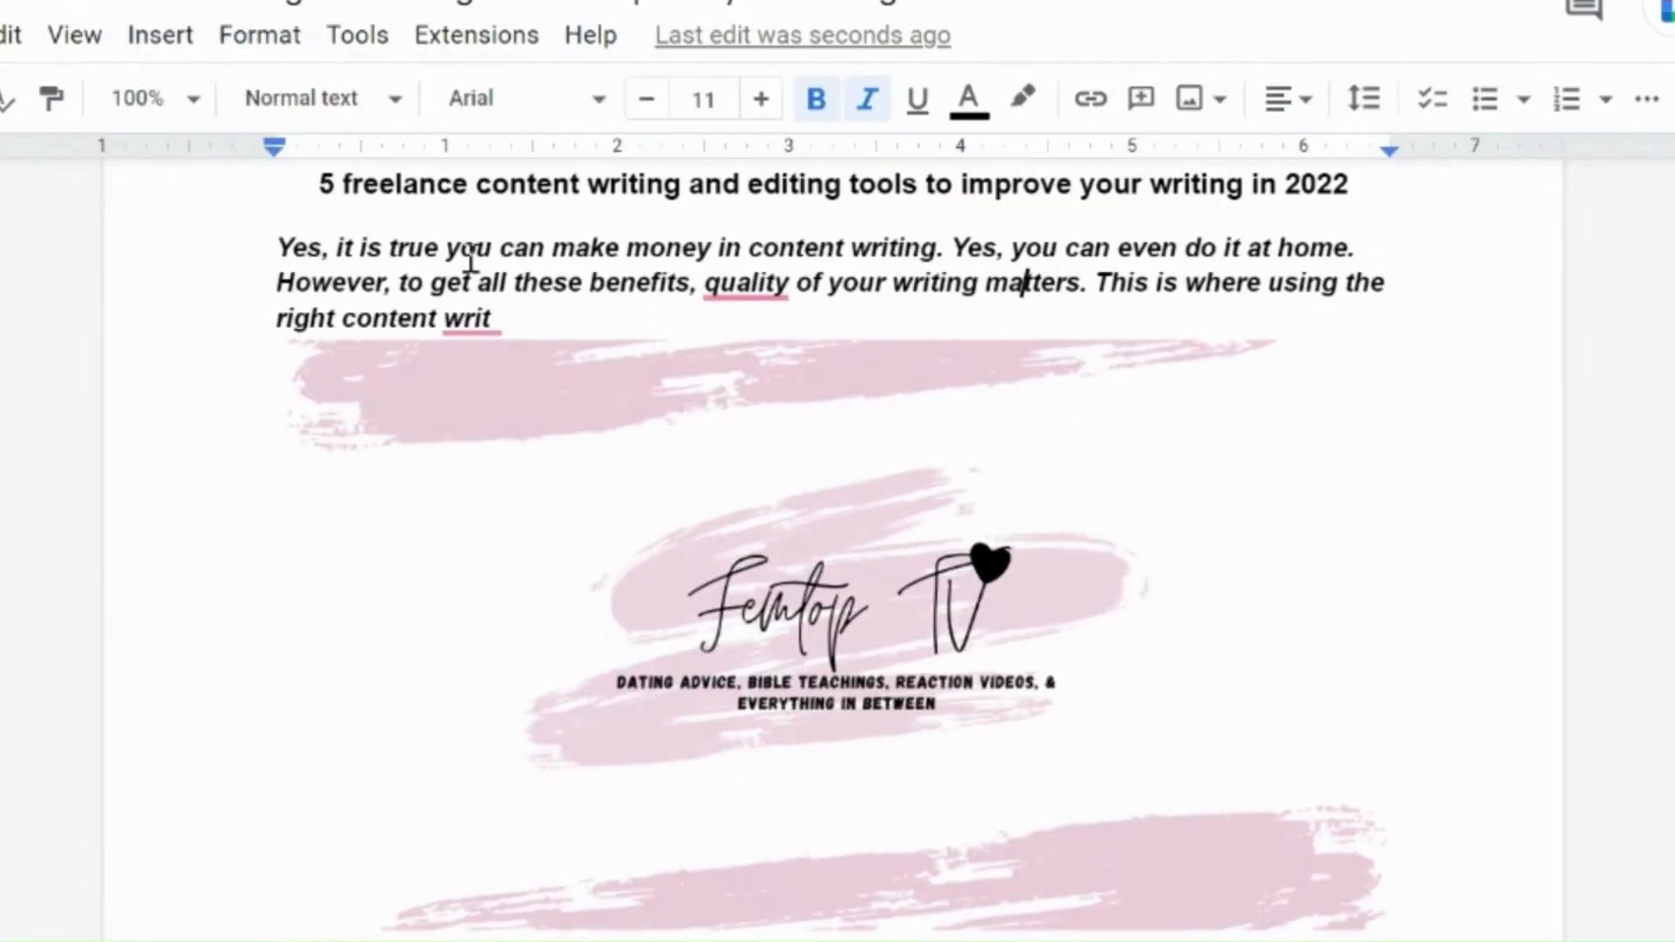
{"action": "left_click", "coordinate": [260, 36]}
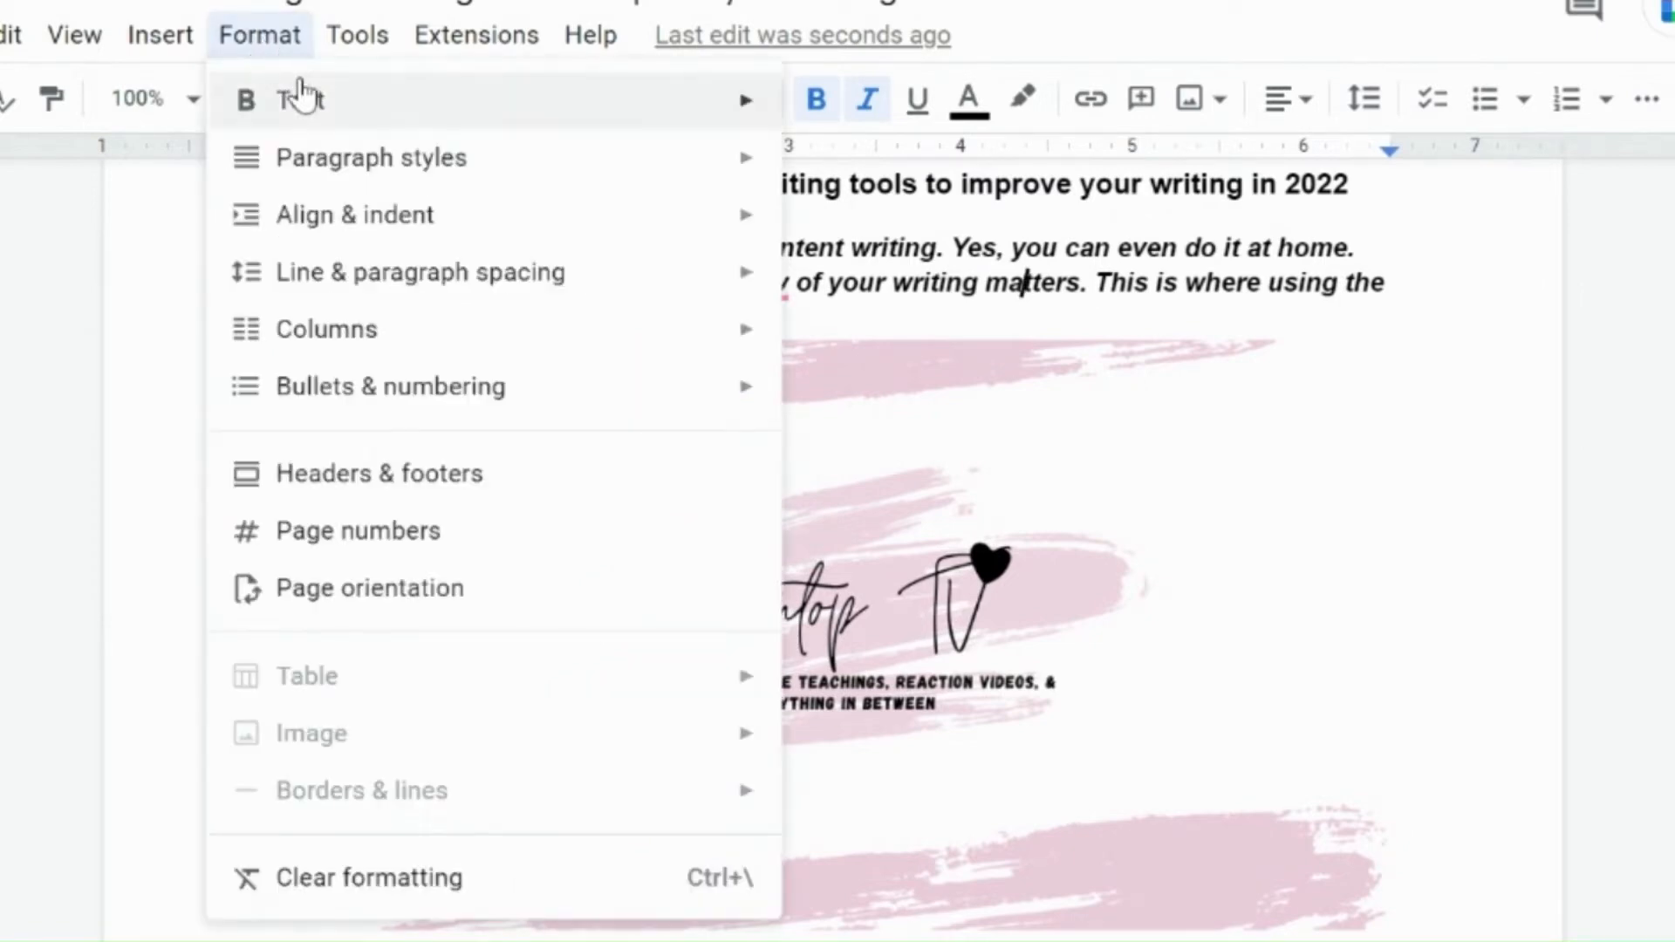
{"action": "mouse_move", "coordinate": [305, 103]}
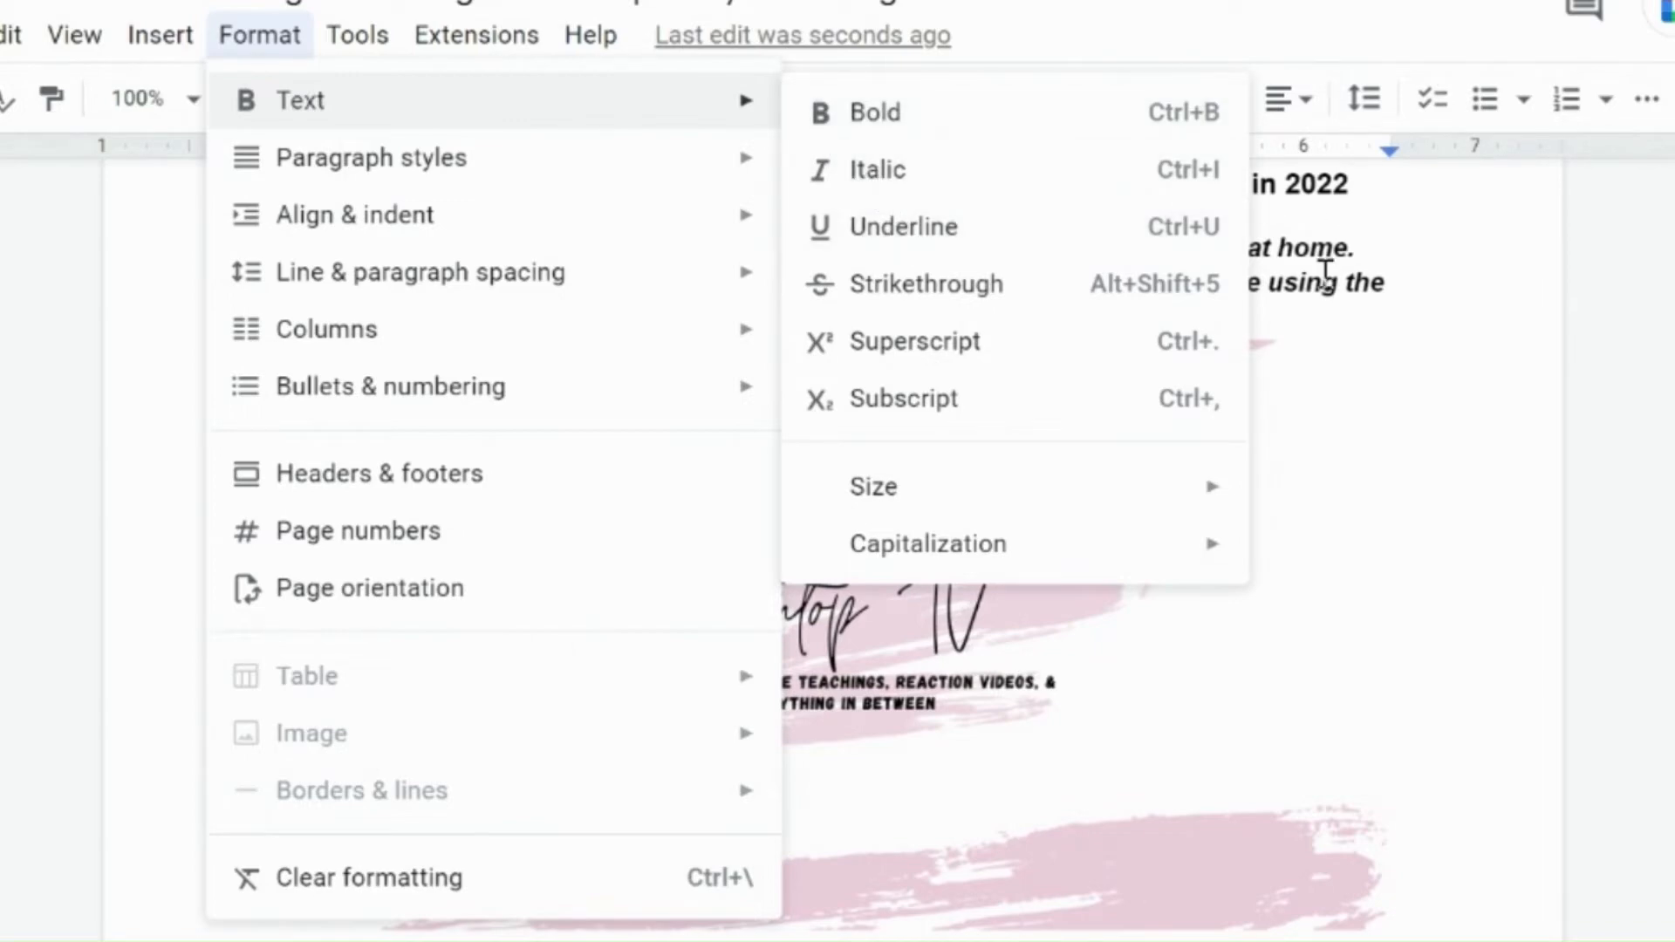
Step: Complete the split word before the image so the line reads 'right content writing'
{"action": "left_click", "coordinate": [1325, 274]}
{"action": "scroll", "coordinate": [1325, 275], "scroll_direction": "up", "scroll_amount": 1}
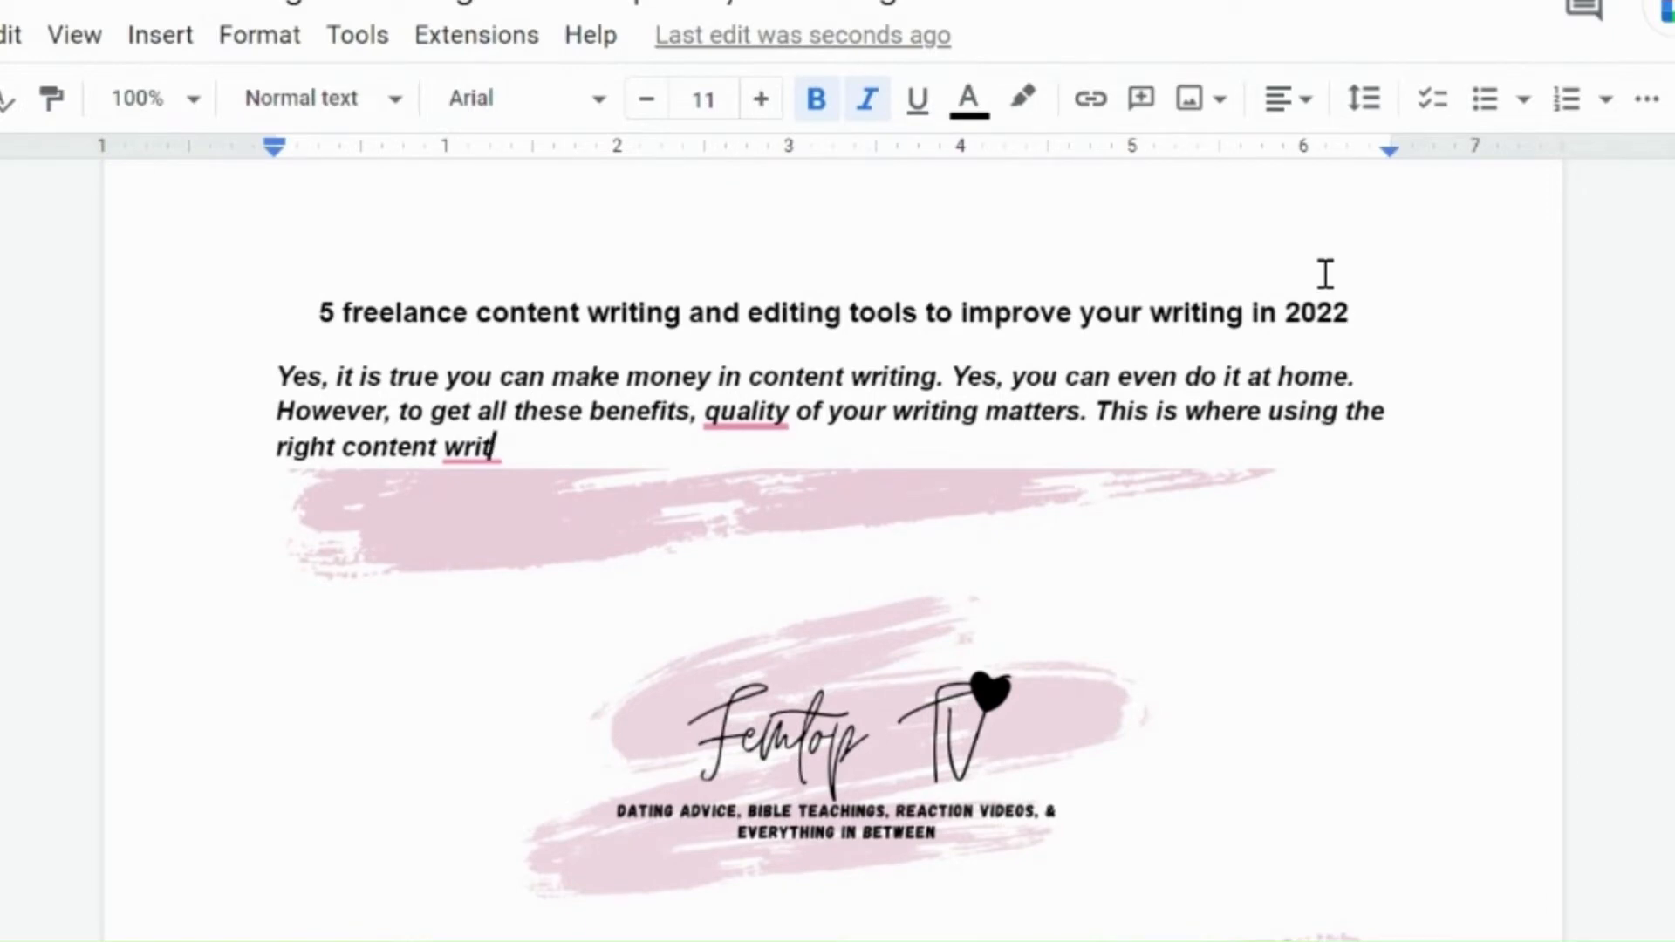
{"action": "scroll", "coordinate": [1325, 274], "scroll_direction": "down", "scroll_amount": 1}
{"action": "type", "text": "ig"}
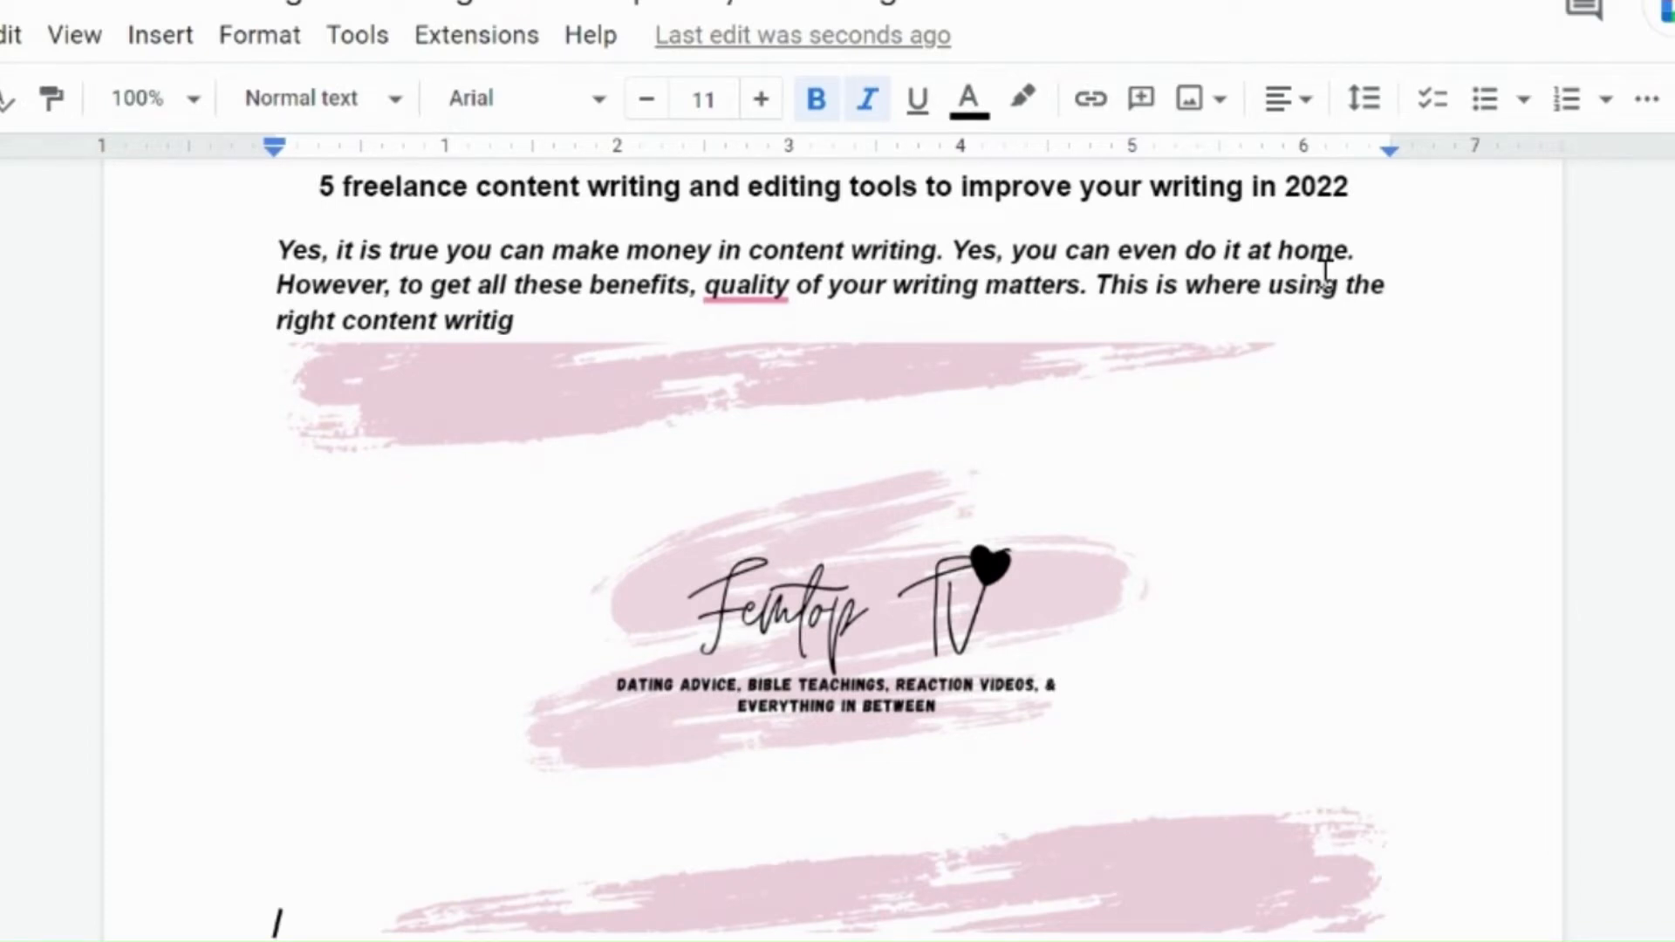
{"action": "key", "text": "BackSpace"}
{"action": "type", "text": "ig"}
{"action": "key", "text": "BackSpace"}
{"action": "key", "text": "BackSpace"}
{"action": "type", "text": "ng"}
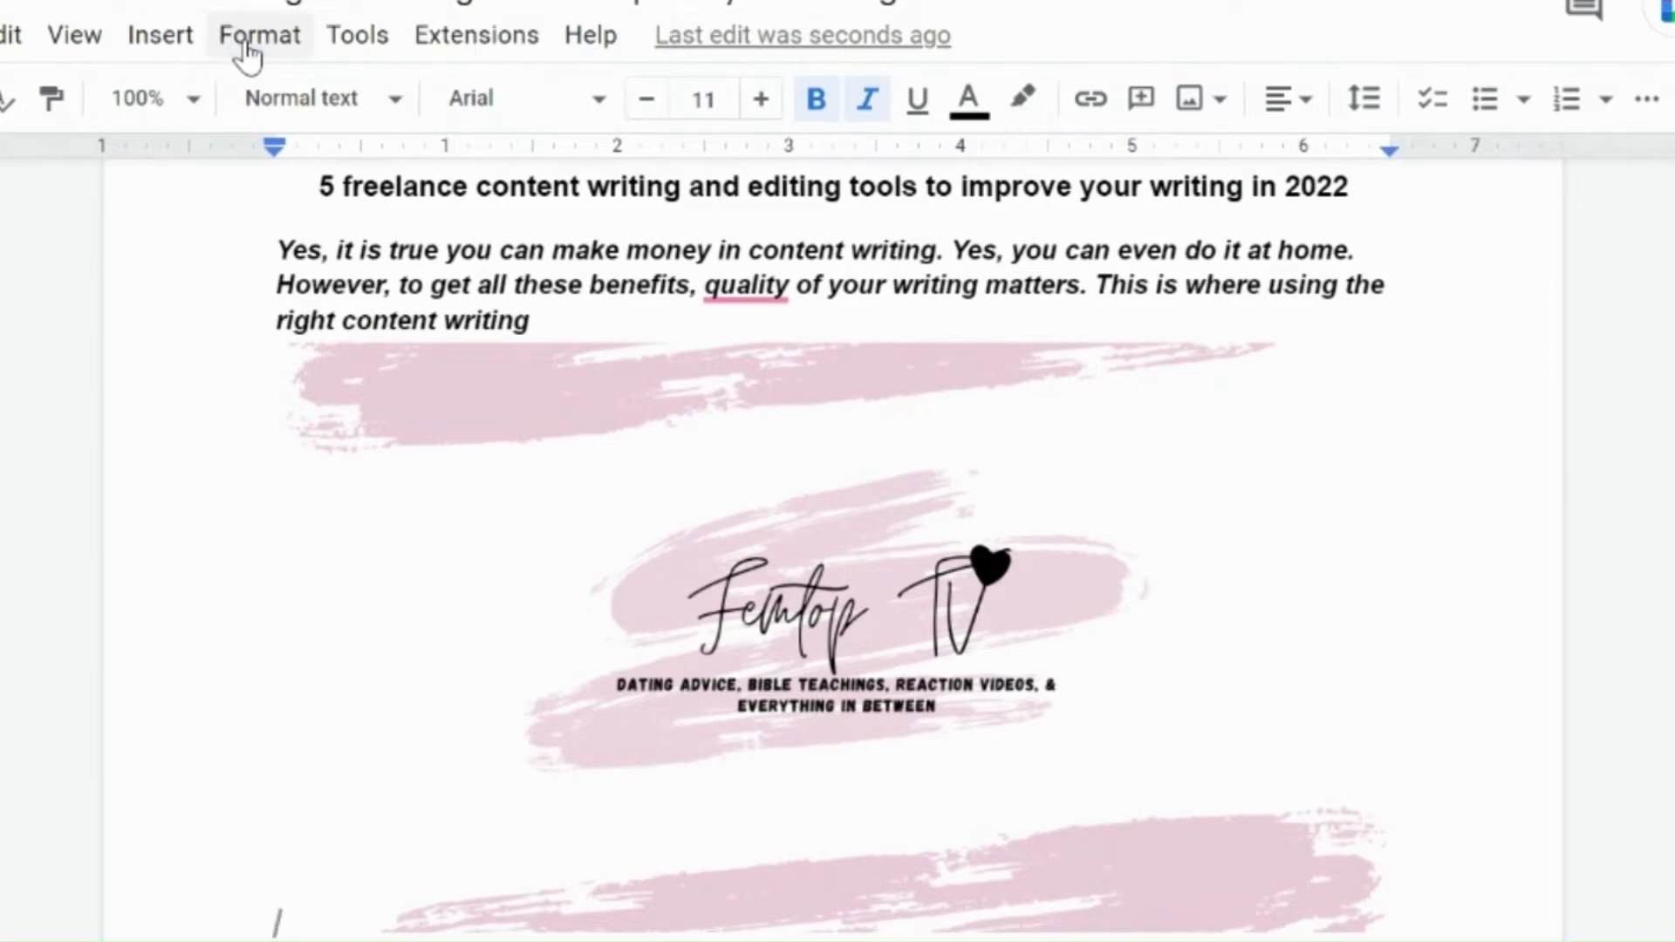
{"action": "left_click", "coordinate": [248, 39]}
{"action": "mouse_move", "coordinate": [353, 163]}
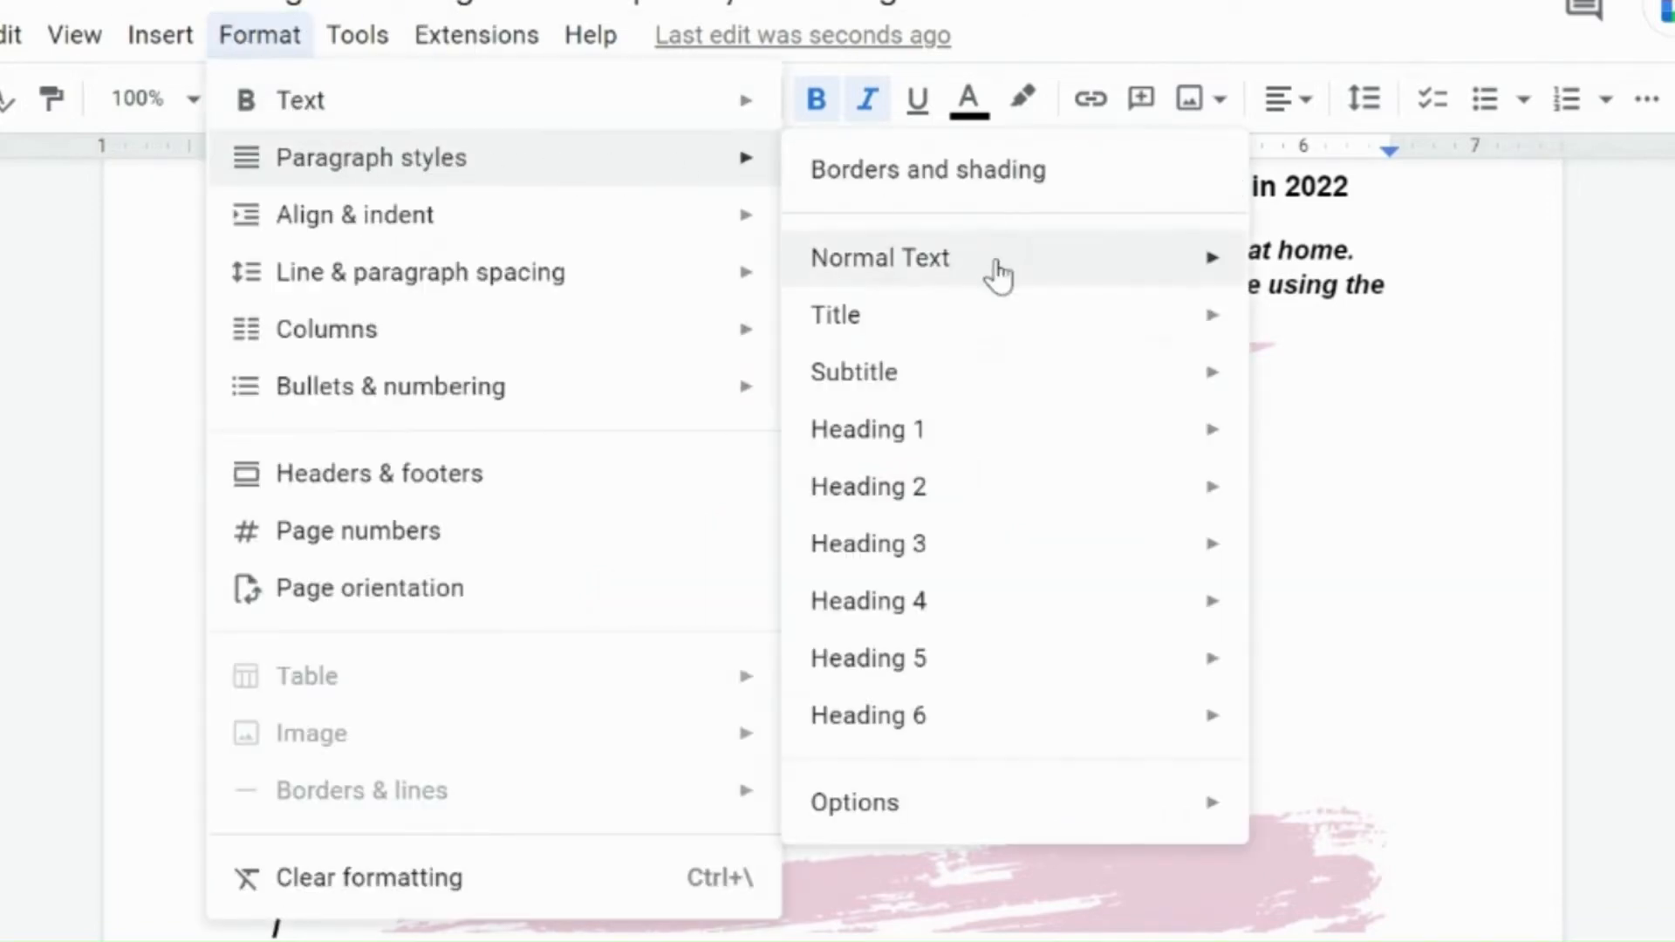
{"action": "mouse_move", "coordinate": [954, 443]}
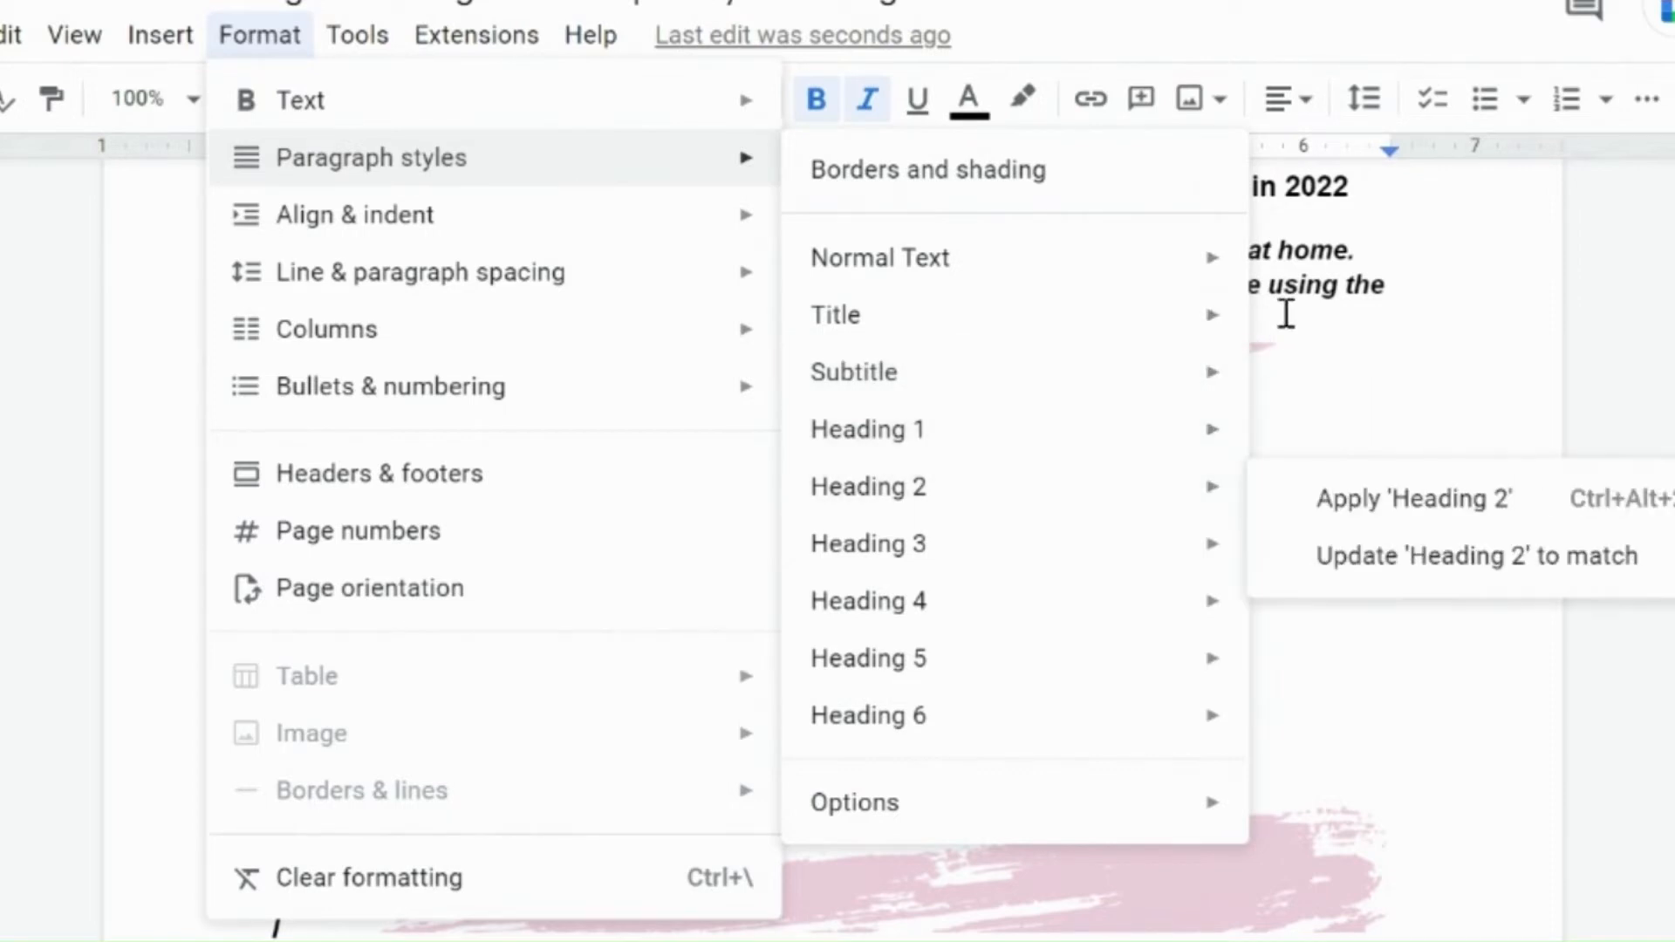
{"action": "left_click", "coordinate": [1333, 284]}
Step: Apply the Heading 1 paragraph style to the document title line
{"action": "left_click", "coordinate": [1368, 190]}
{"action": "scroll", "coordinate": [1368, 194], "scroll_direction": "up", "scroll_amount": 2}
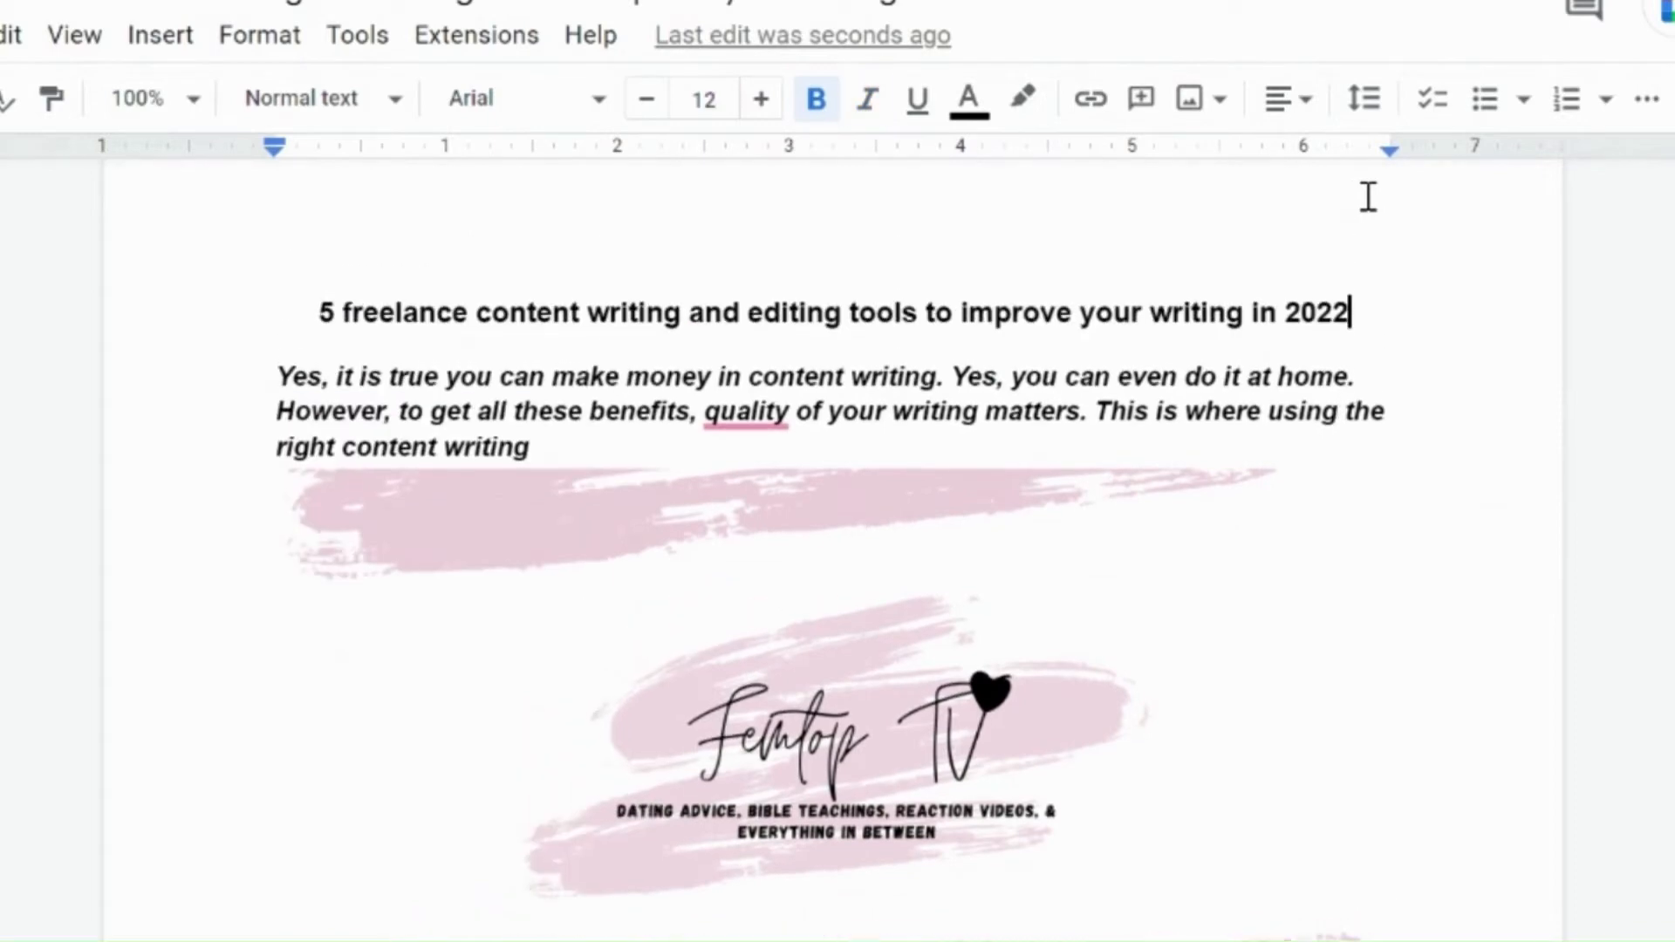
{"action": "key", "text": "shift+Home"}
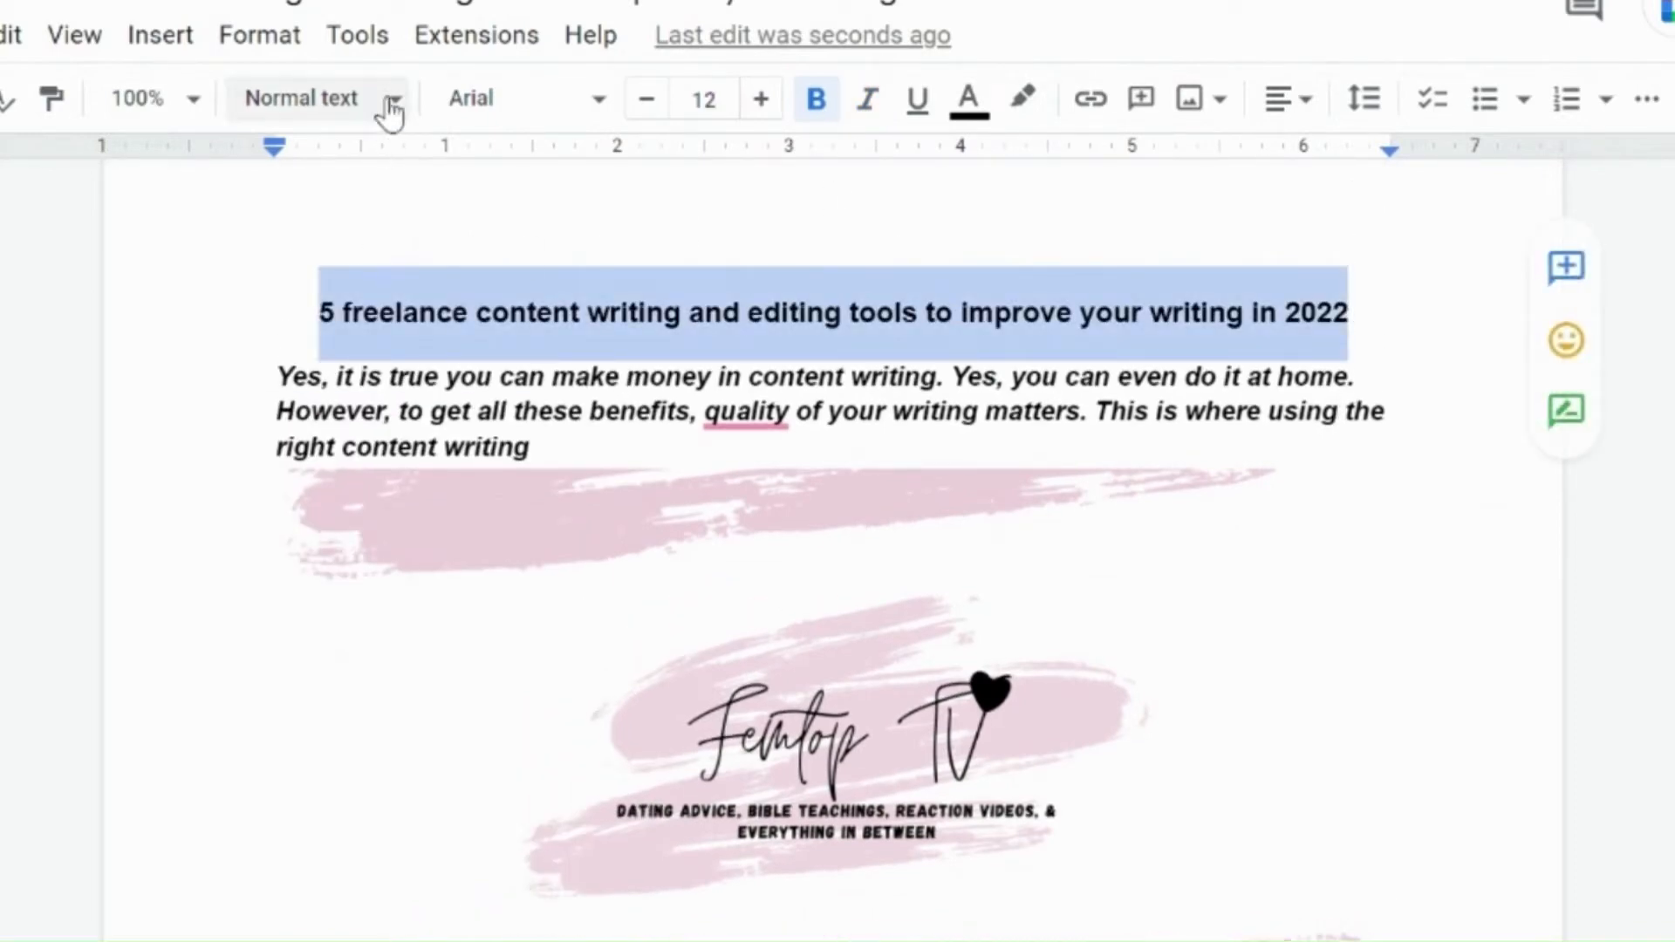
{"action": "left_click", "coordinate": [259, 54]}
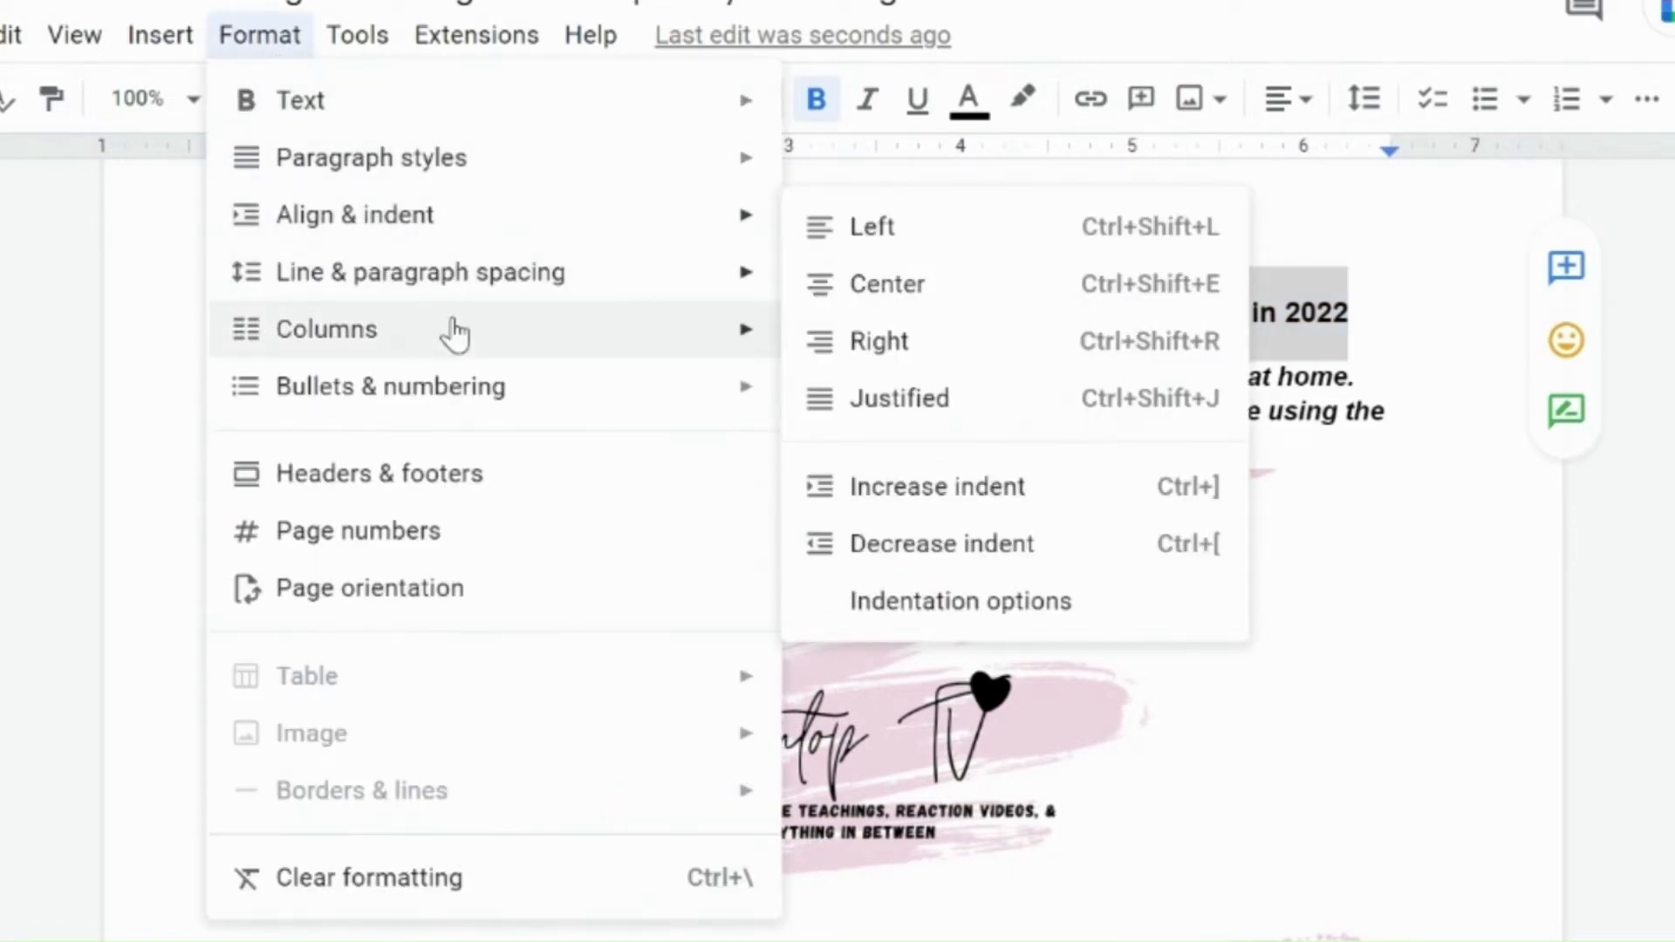
{"action": "mouse_move", "coordinate": [424, 166]}
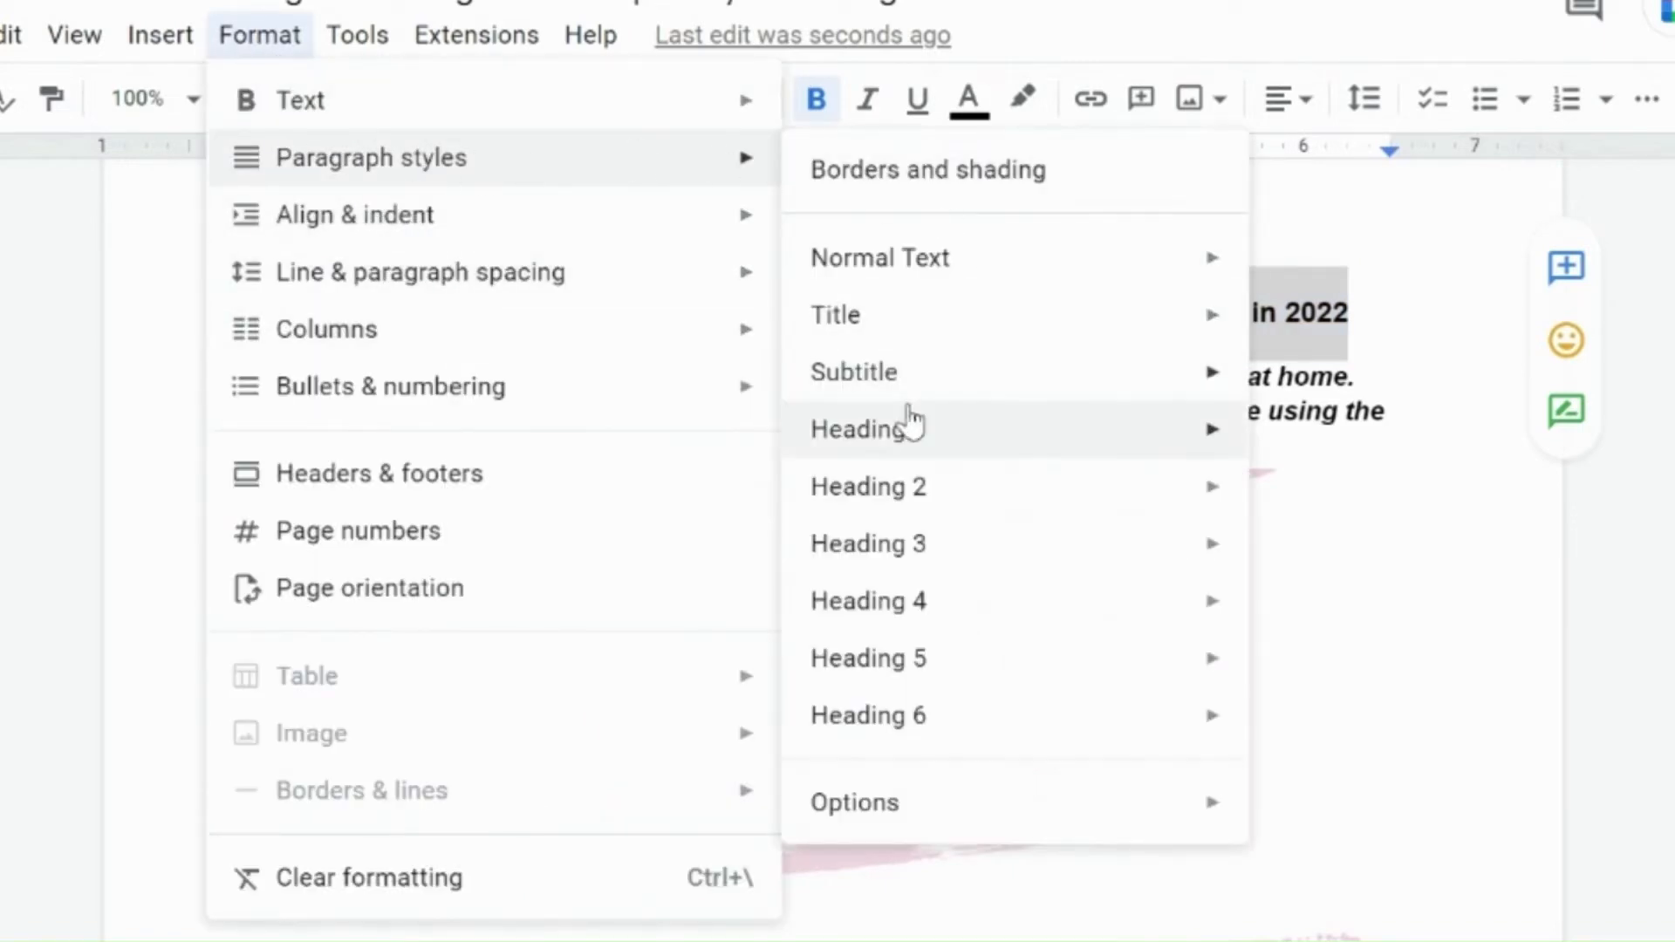
{"action": "mouse_move", "coordinate": [901, 438]}
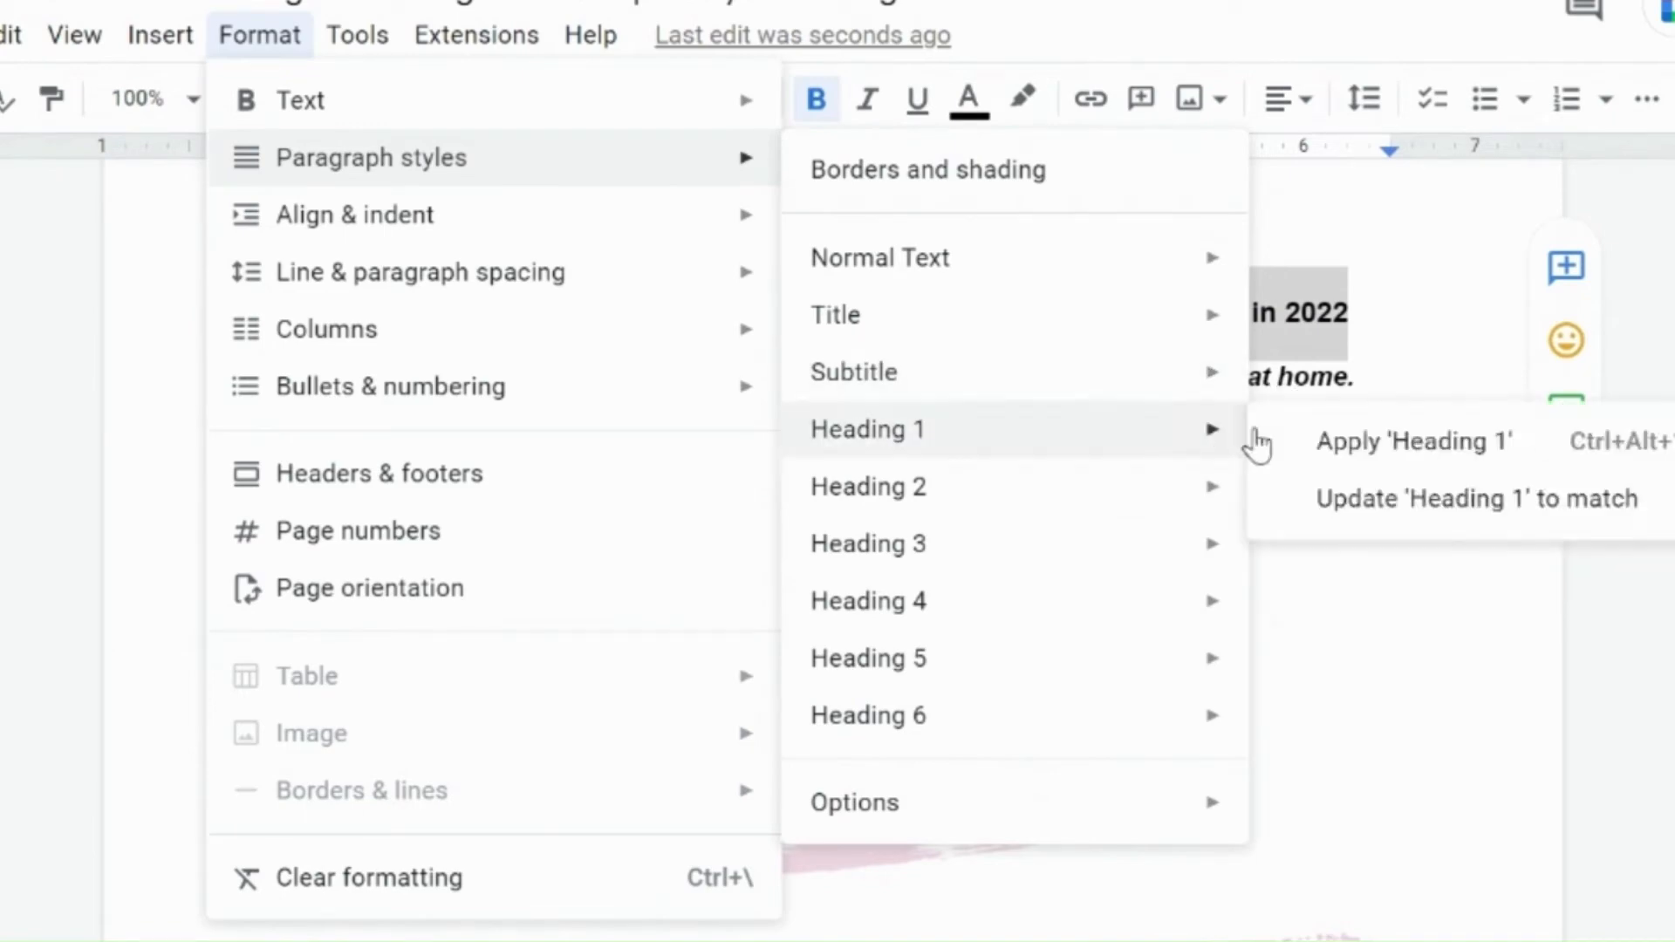
{"action": "left_click", "coordinate": [1319, 438]}
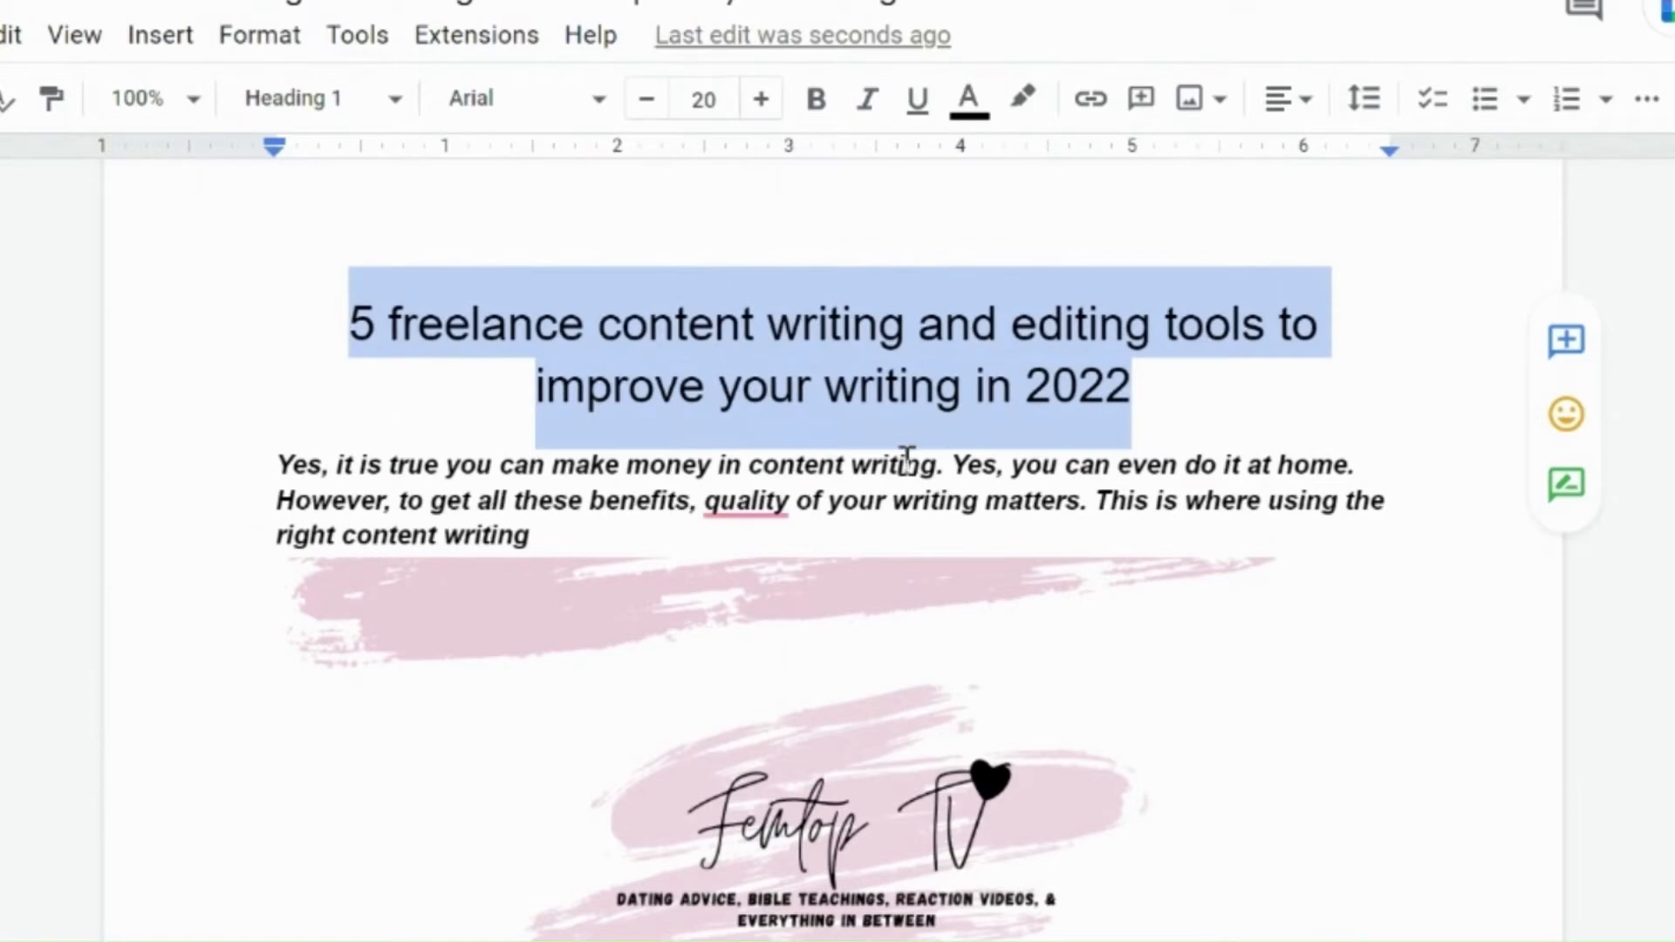
Step: Try justified and centre alignment on the first body paragraph, then restore it to left alignment
{"action": "left_click", "coordinate": [462, 466]}
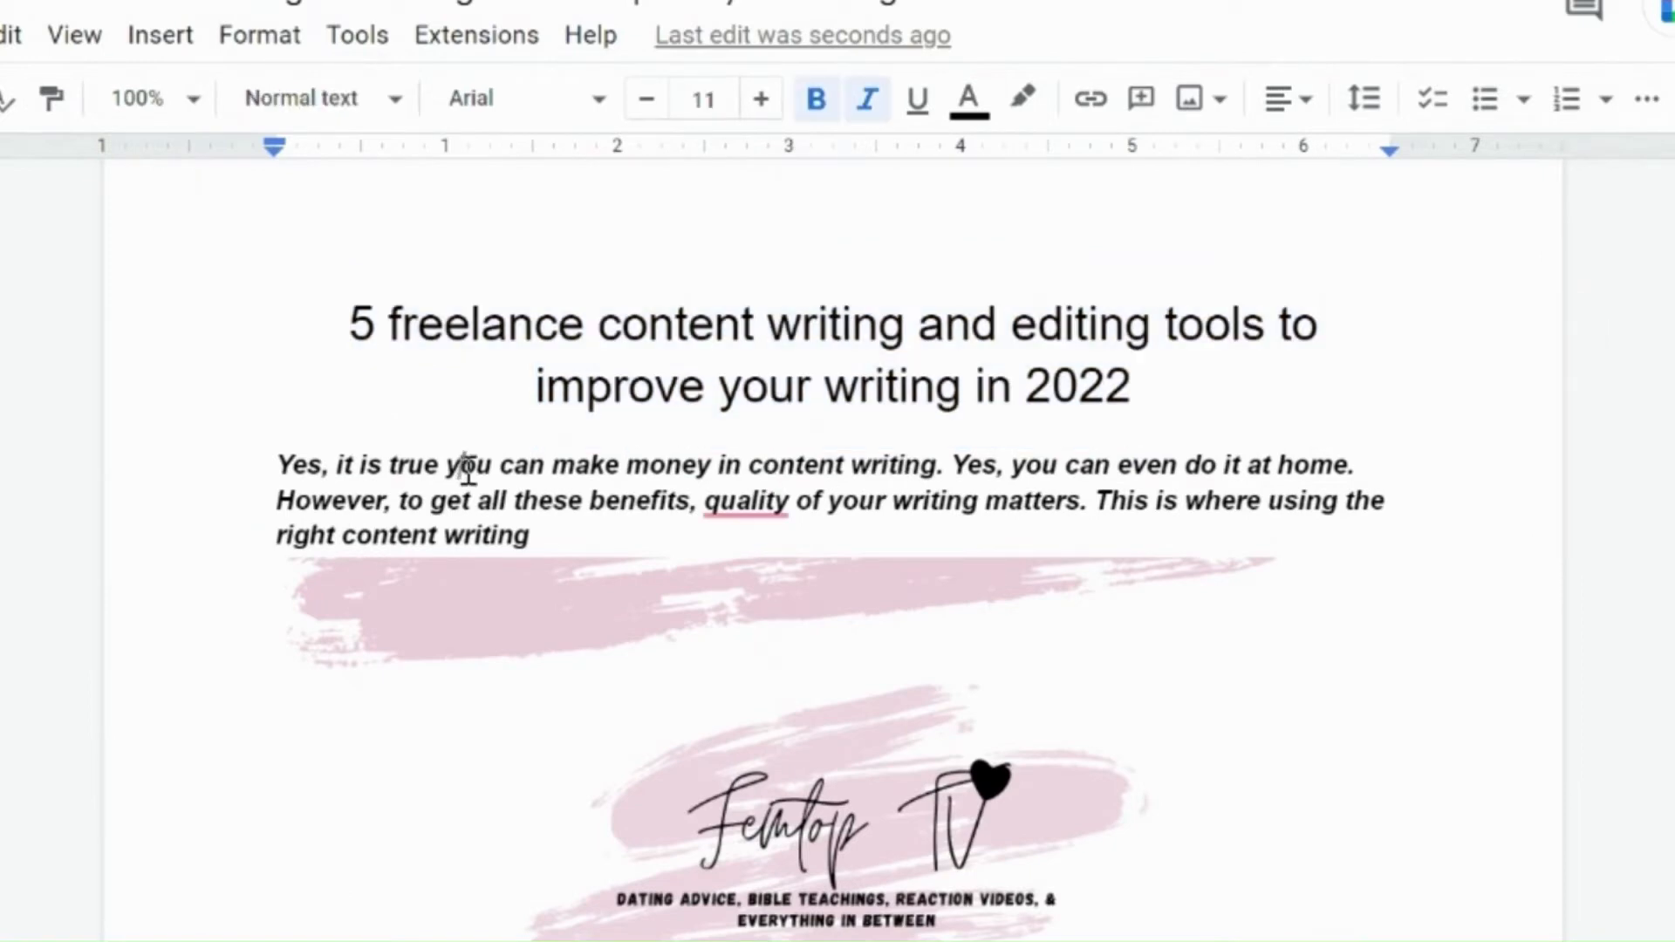
{"action": "left_click", "coordinate": [265, 37]}
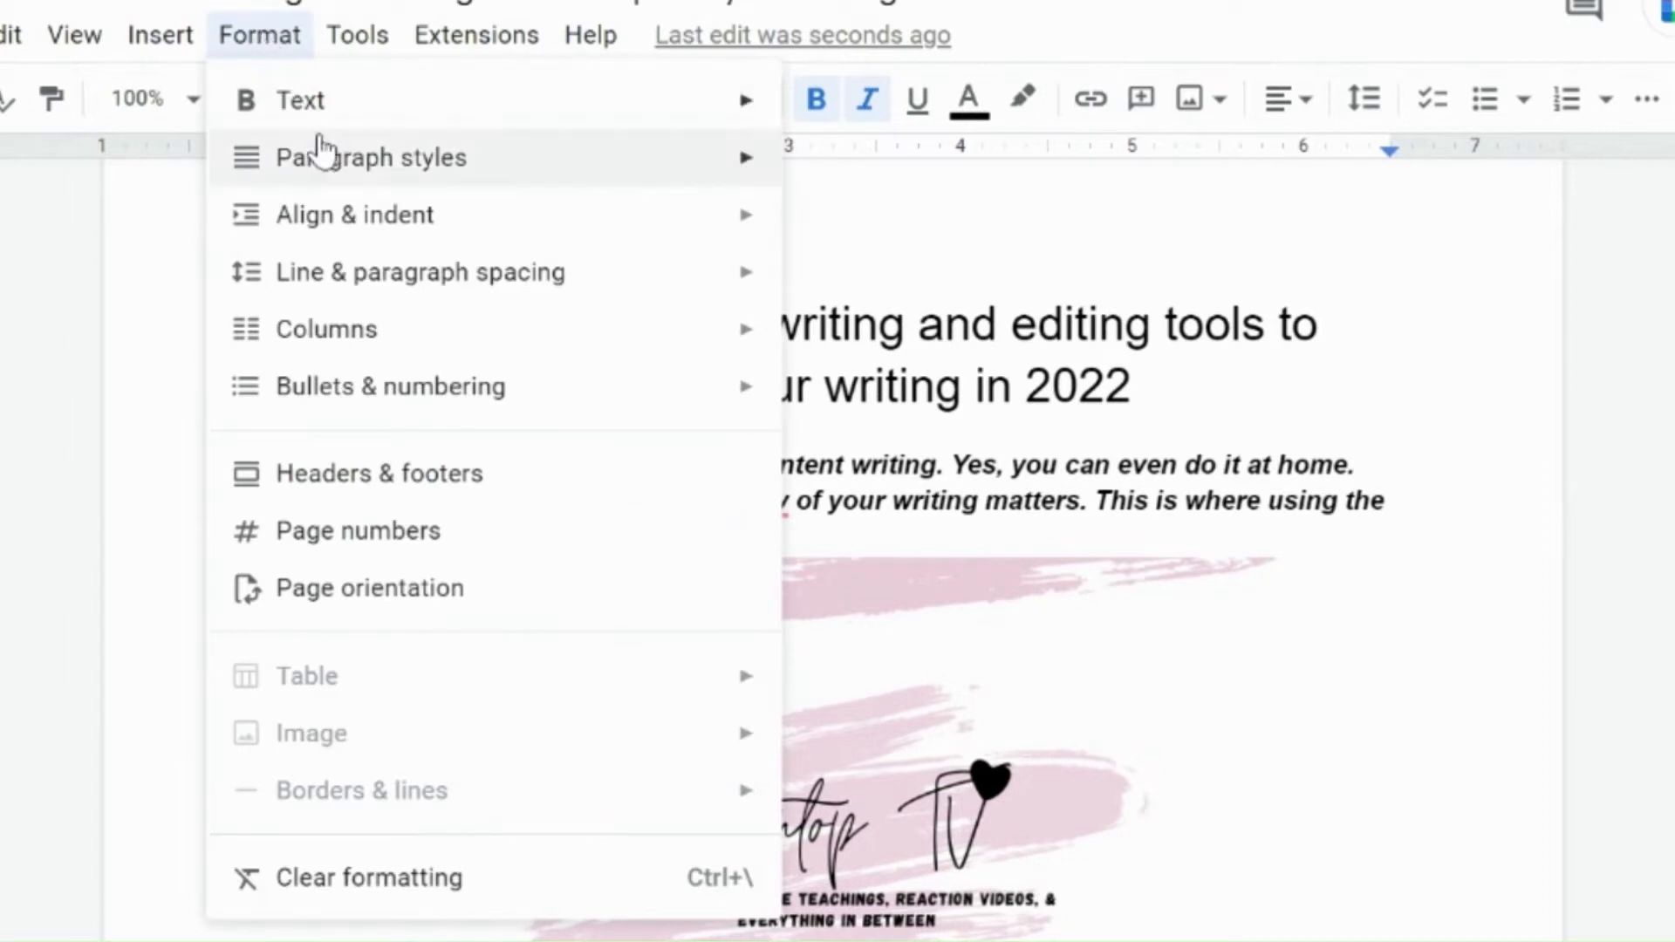
{"action": "mouse_move", "coordinate": [344, 231]}
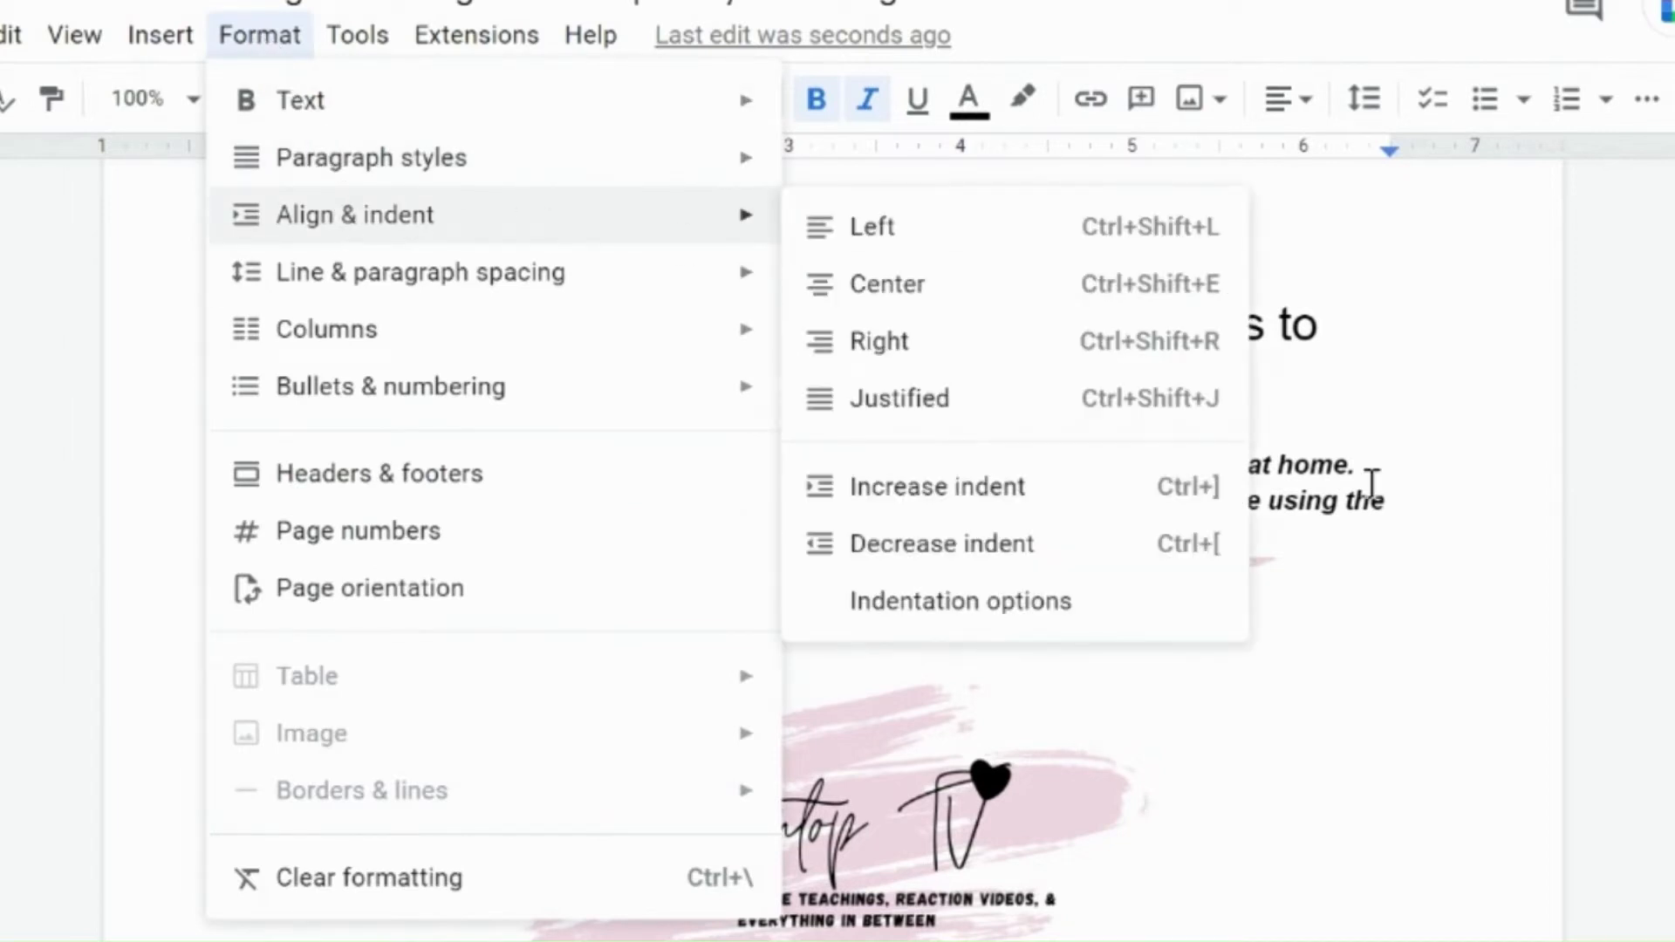
{"action": "left_click", "coordinate": [1313, 497]}
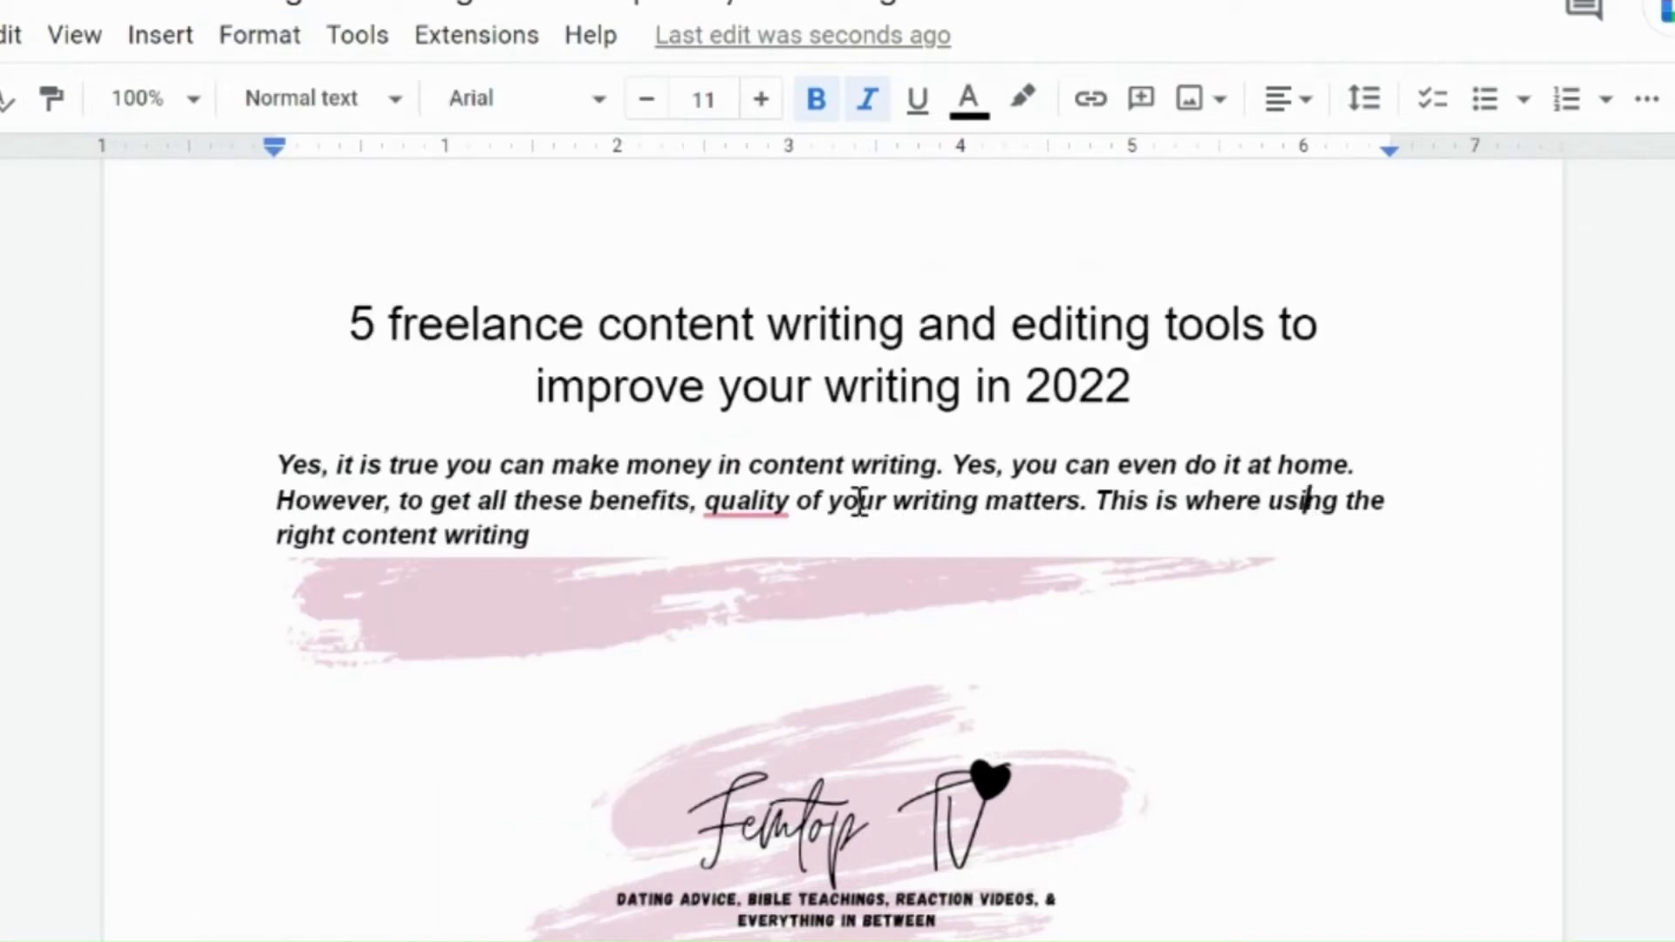
{"action": "left_click", "coordinate": [1305, 118]}
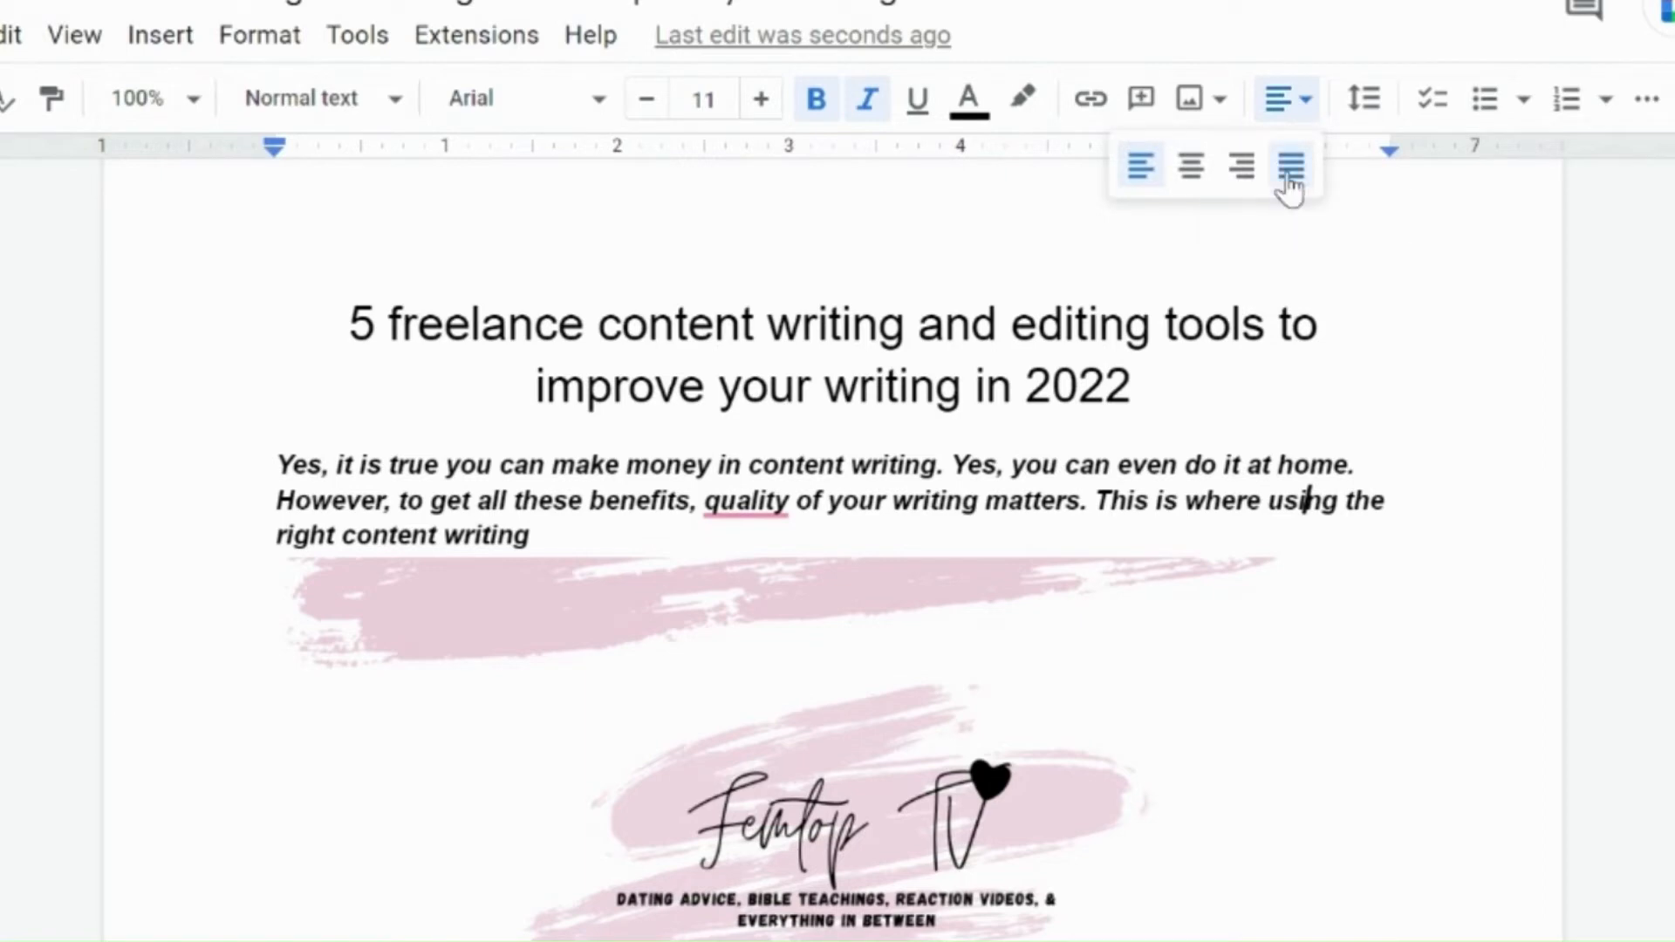
{"action": "left_click", "coordinate": [1289, 175]}
{"action": "left_click", "coordinate": [1311, 109]}
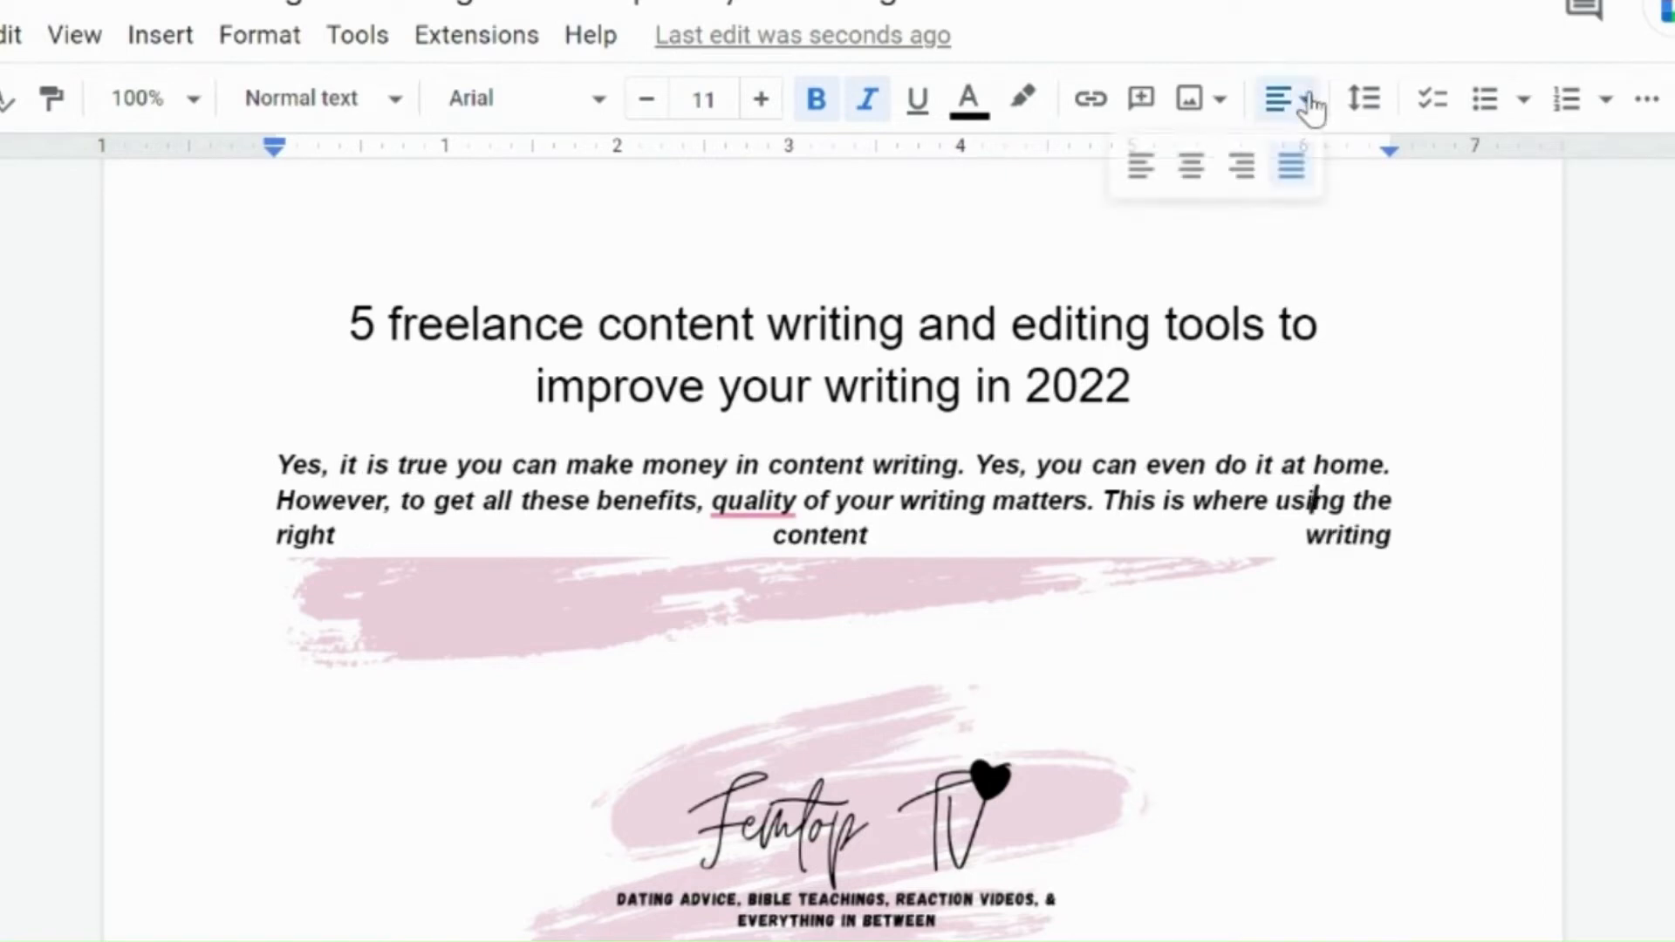
{"action": "left_click", "coordinate": [1137, 170]}
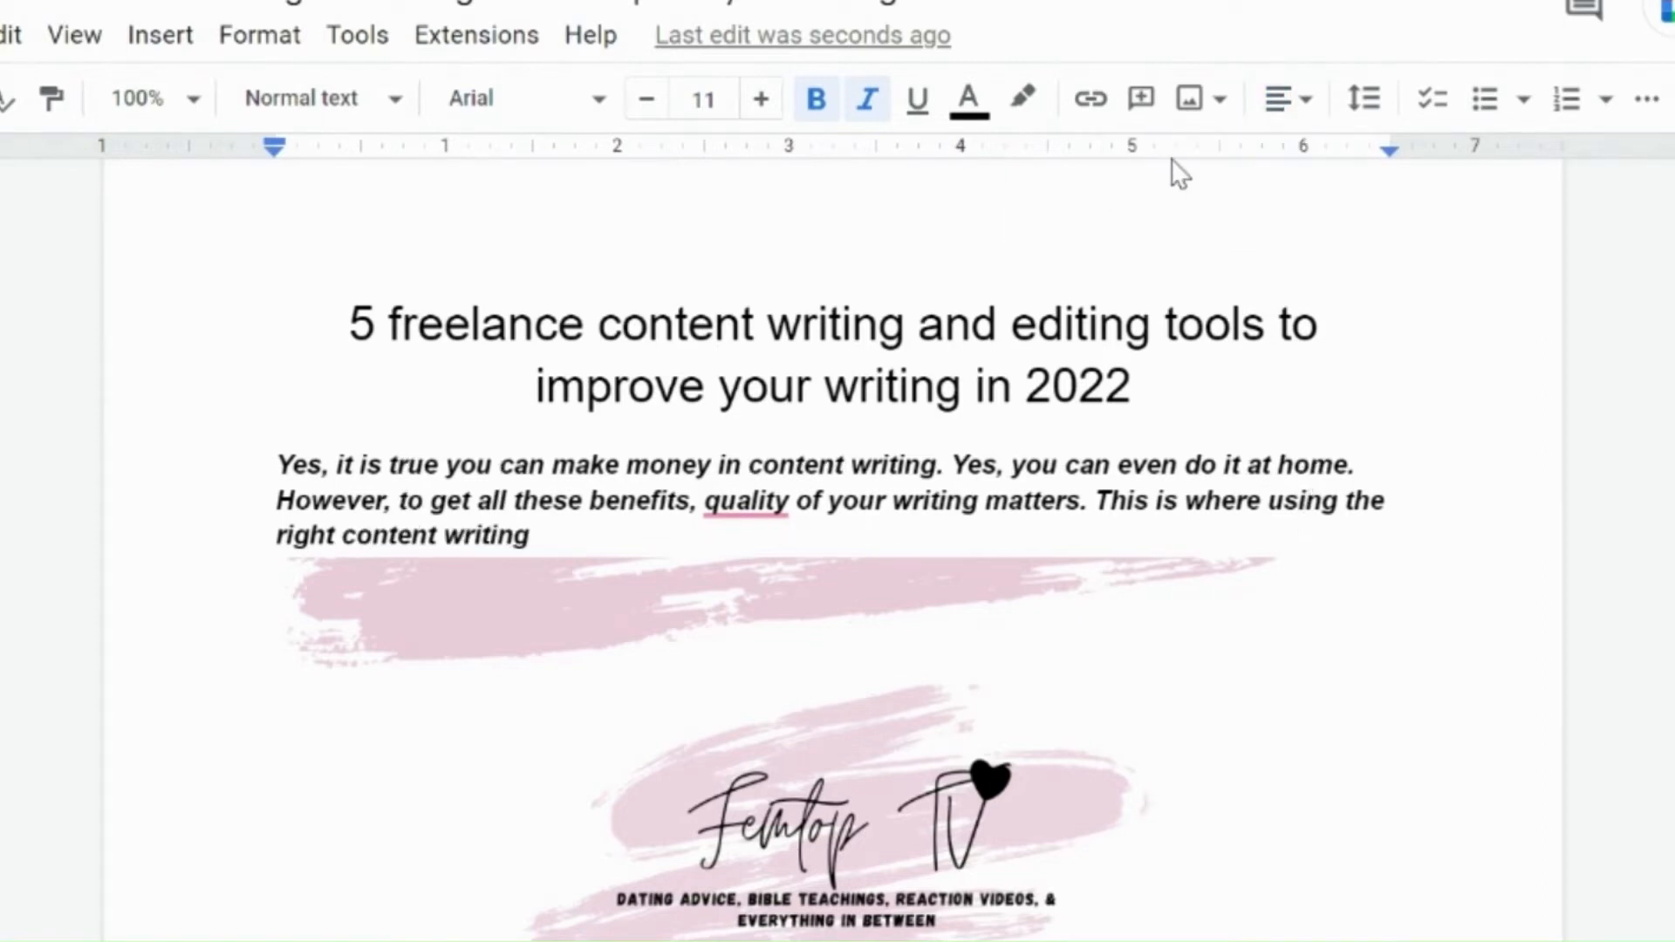
{"action": "left_click", "coordinate": [1305, 110]}
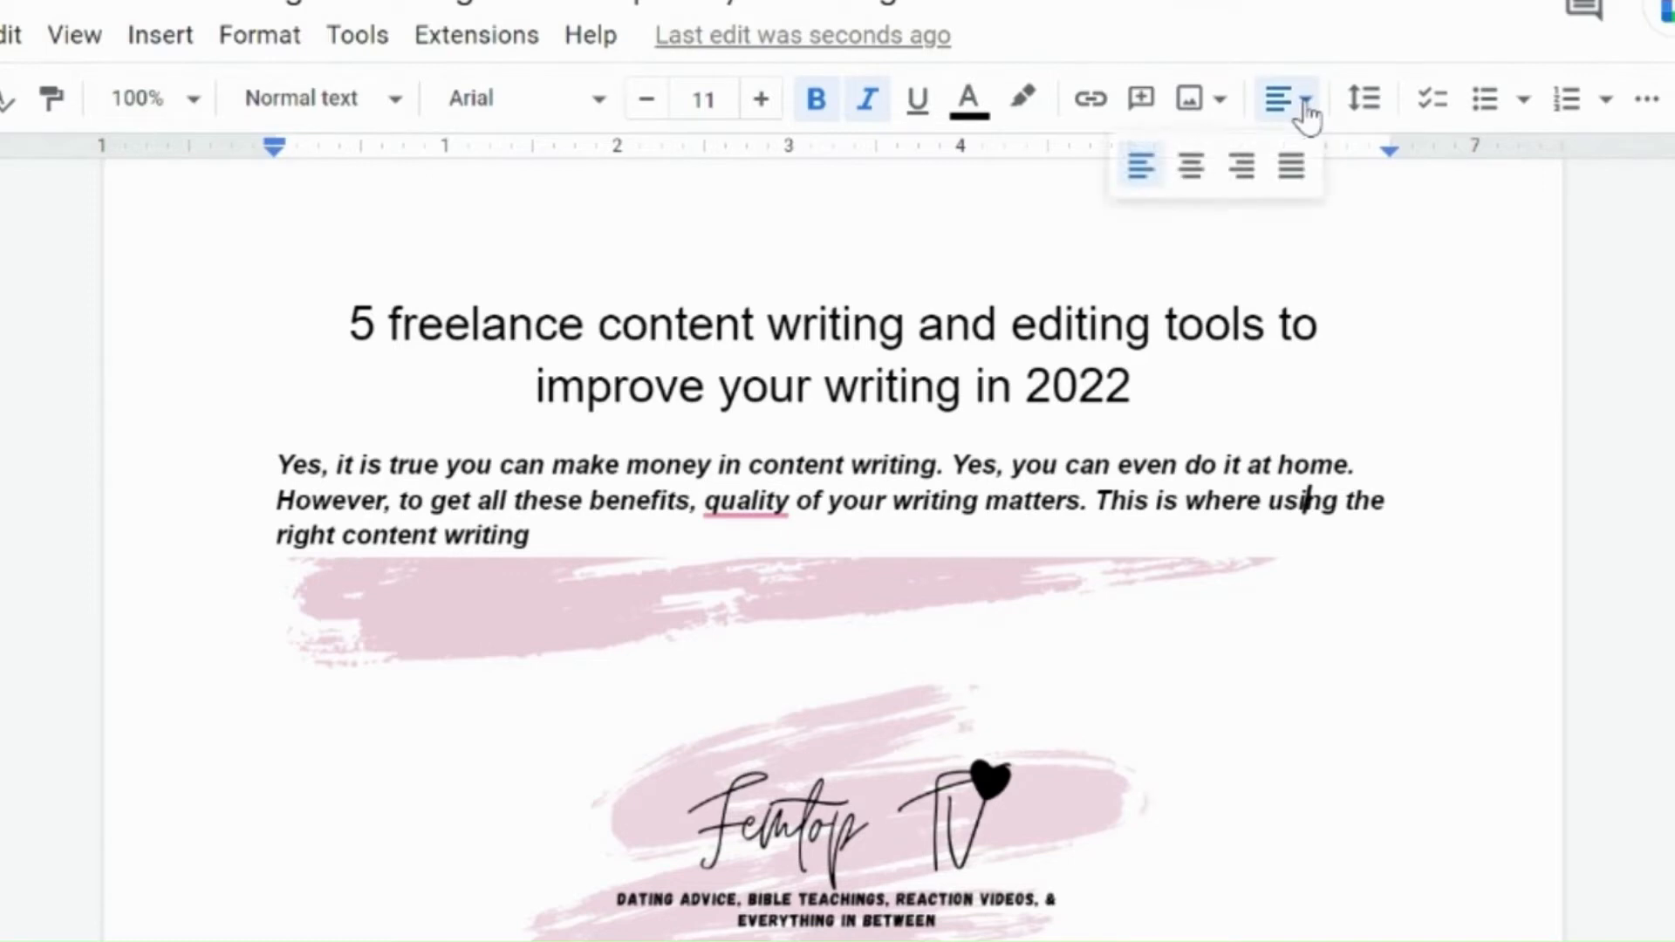
{"action": "left_click", "coordinate": [1191, 166]}
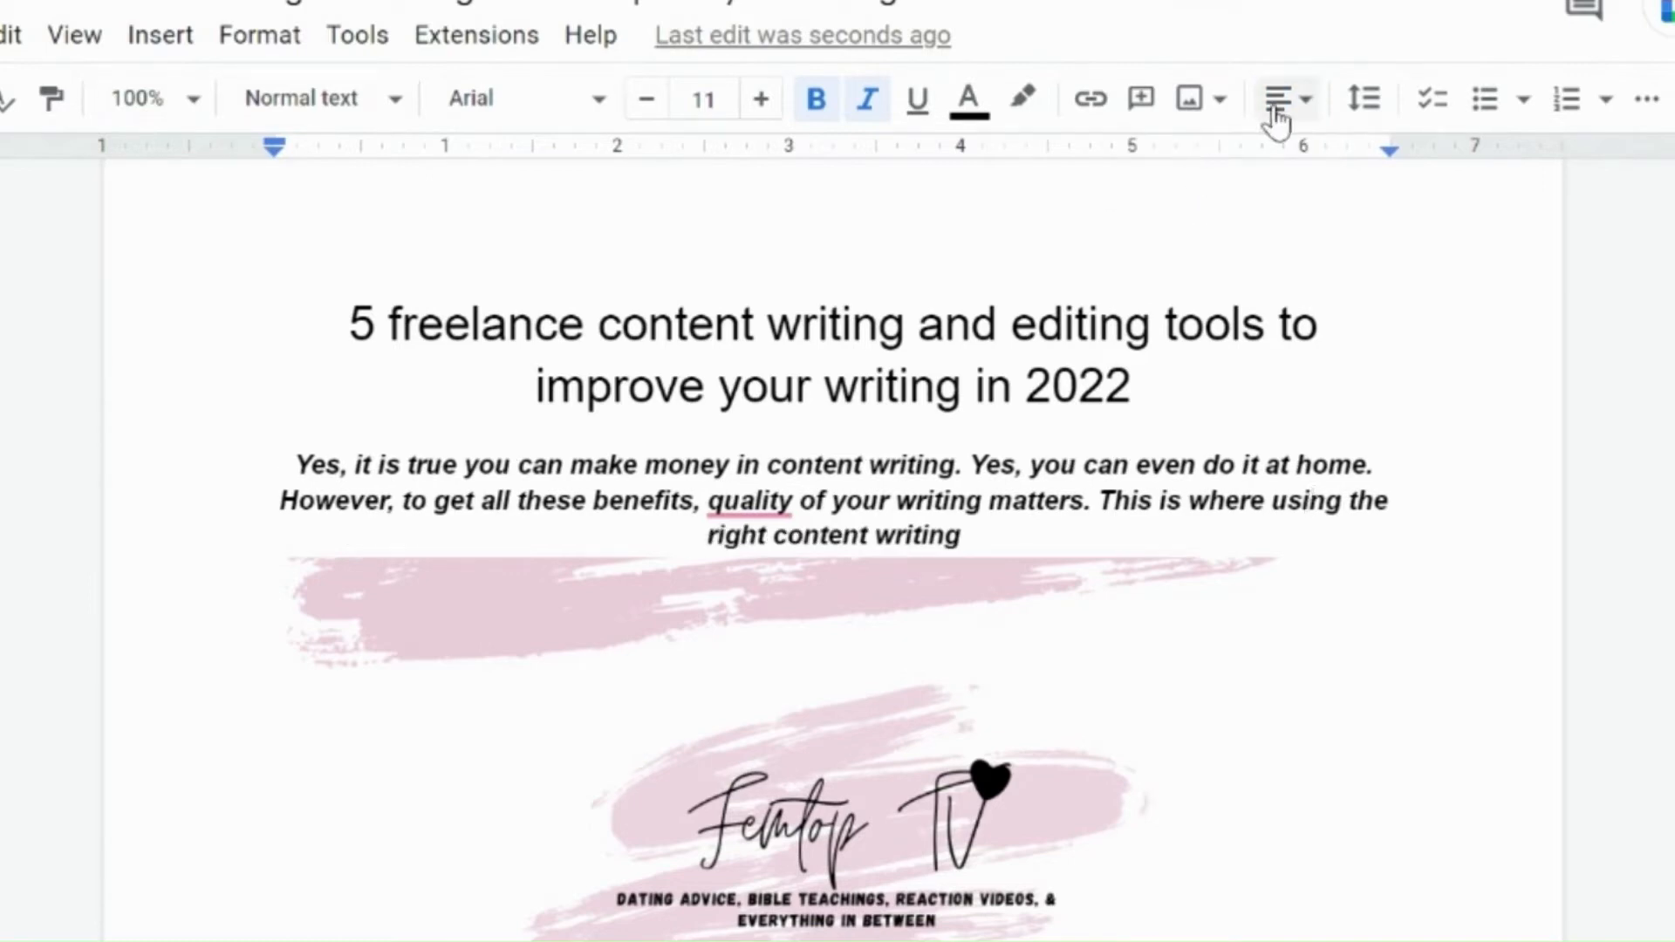
{"action": "left_click", "coordinate": [1308, 112]}
{"action": "left_click", "coordinate": [1143, 187]}
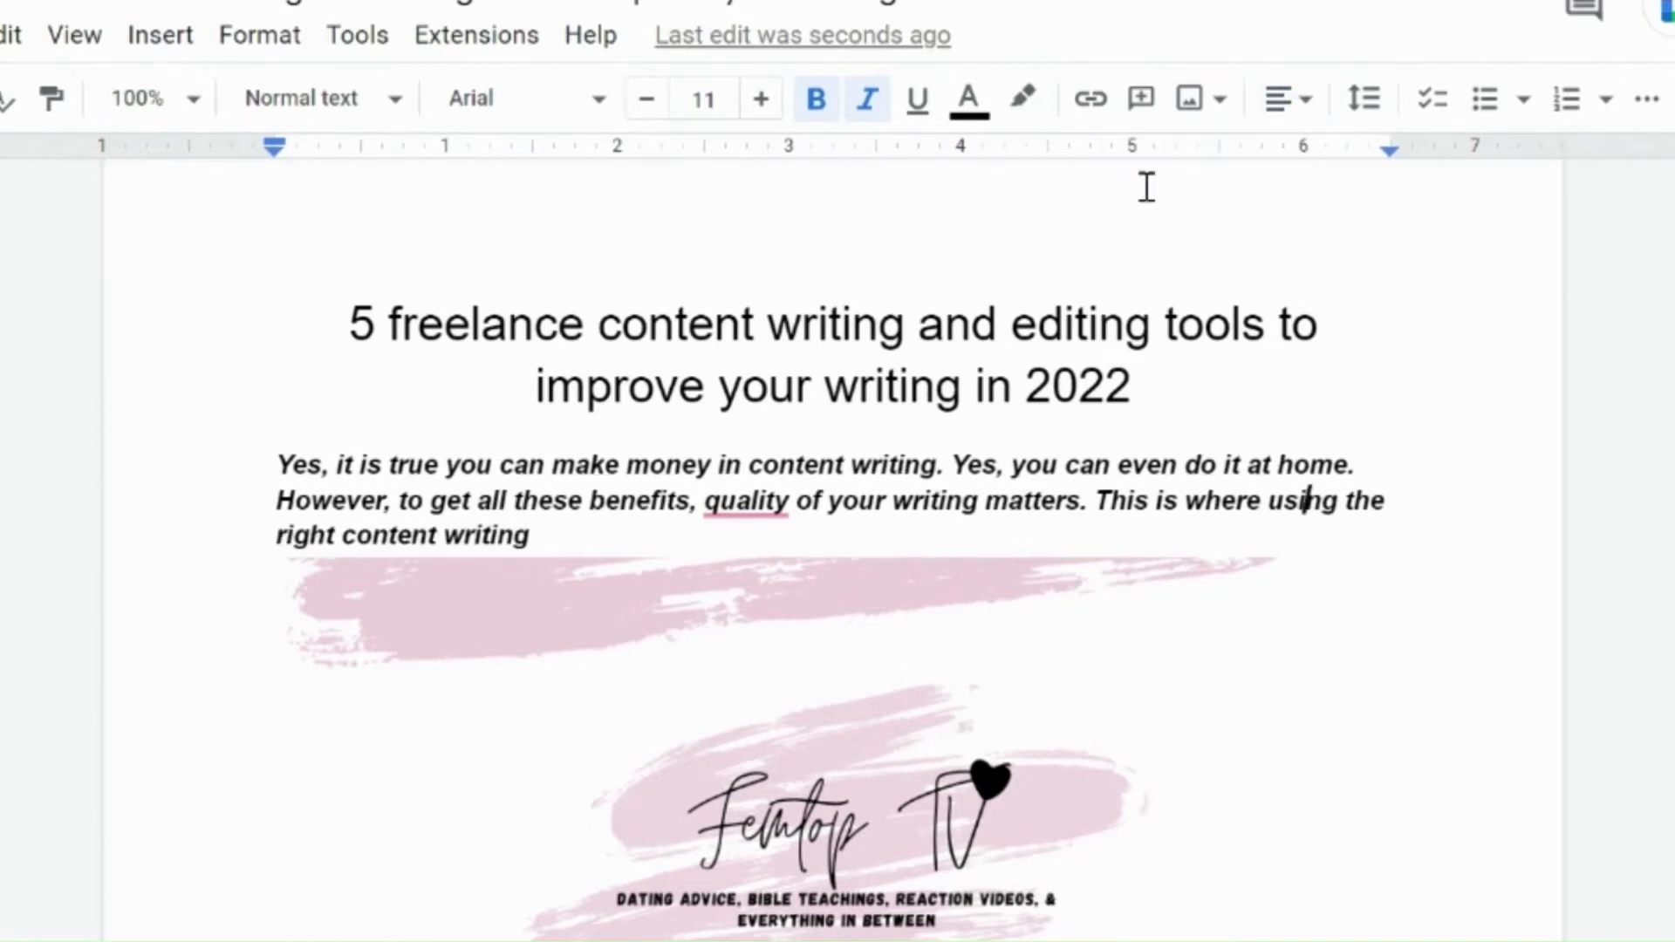
Step: Browse the Tools menu and the alignment and line and paragraph spacing options
{"action": "left_click", "coordinate": [359, 54]}
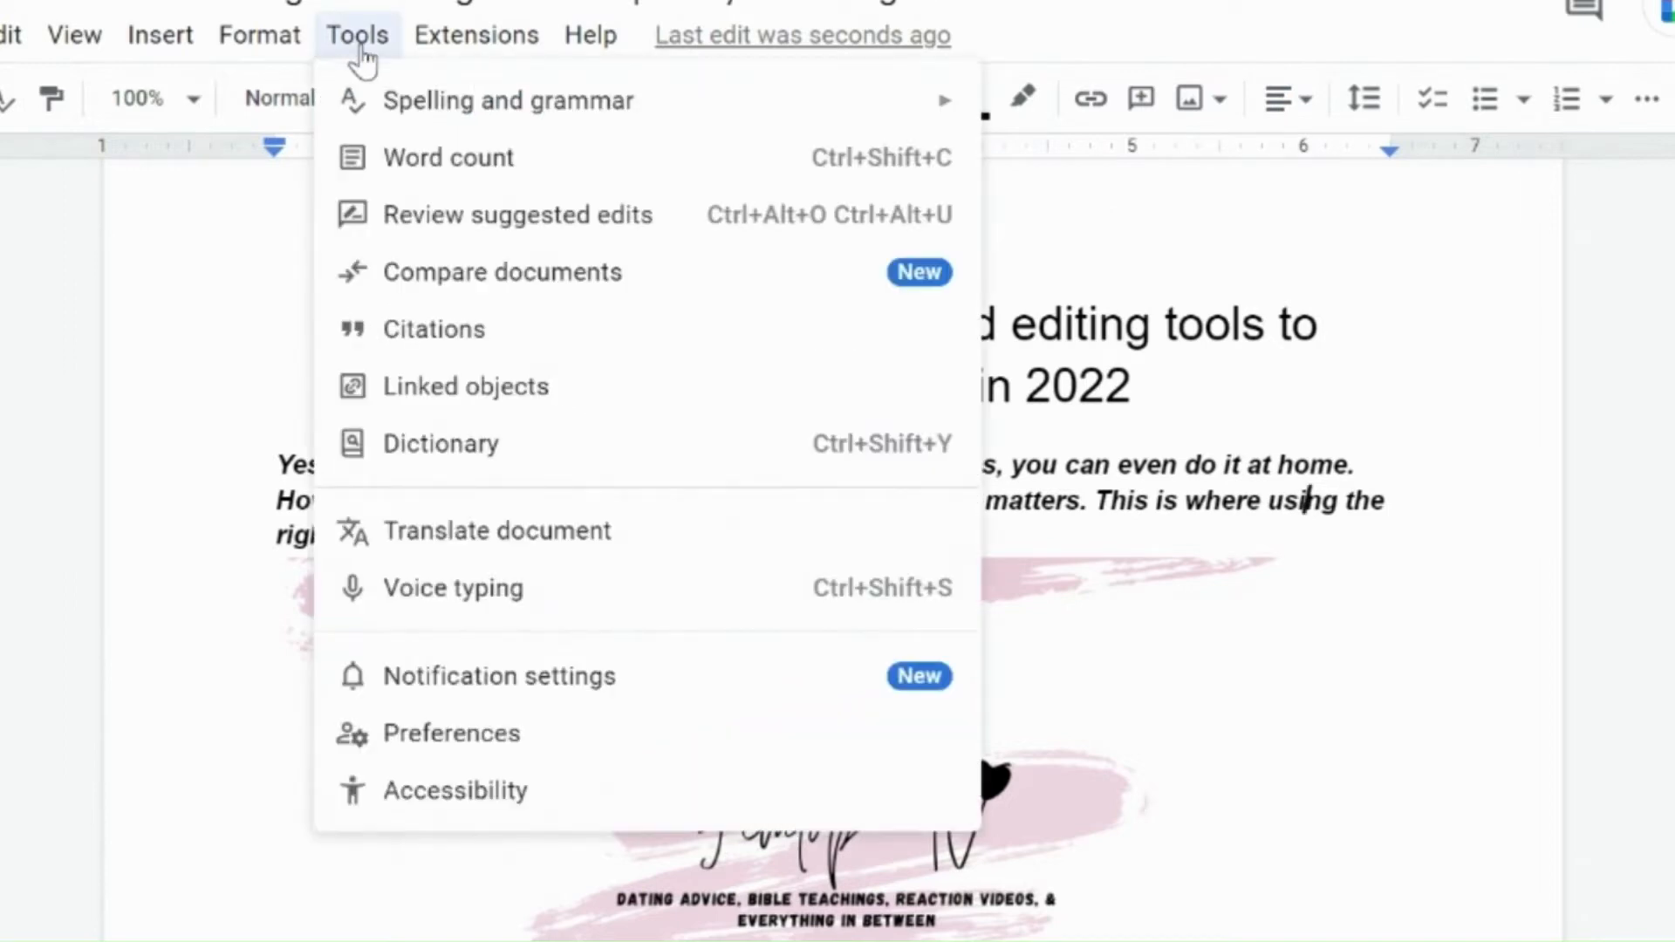
{"action": "mouse_move", "coordinate": [284, 43]}
{"action": "mouse_move", "coordinate": [365, 235]}
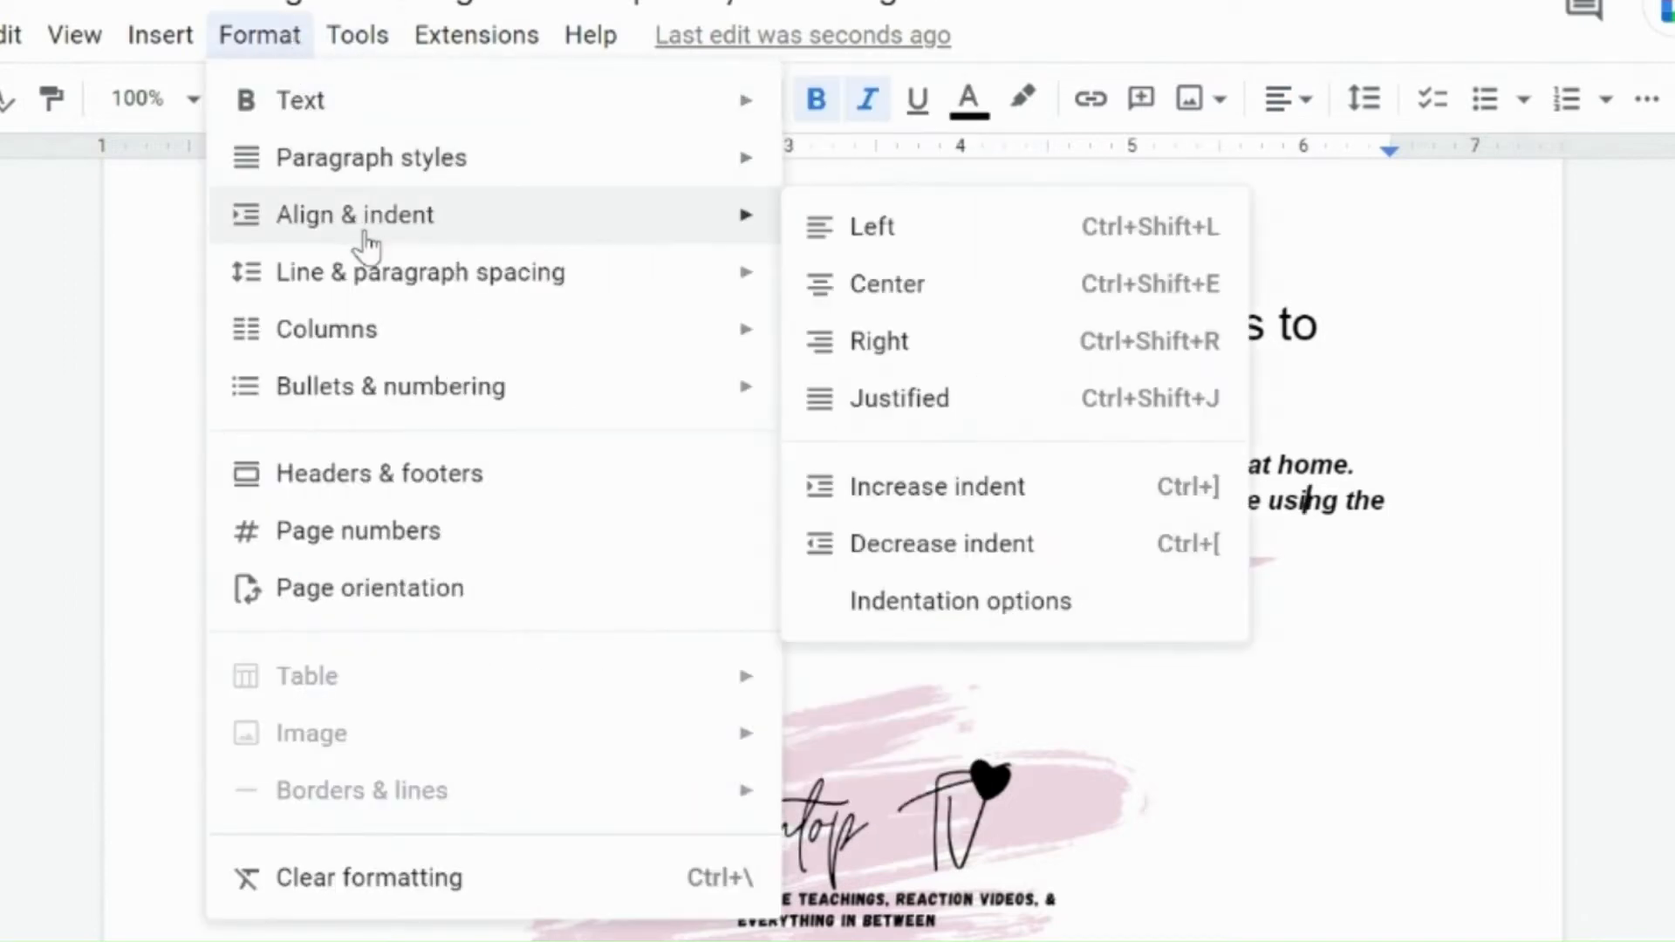
{"action": "mouse_move", "coordinate": [366, 295]}
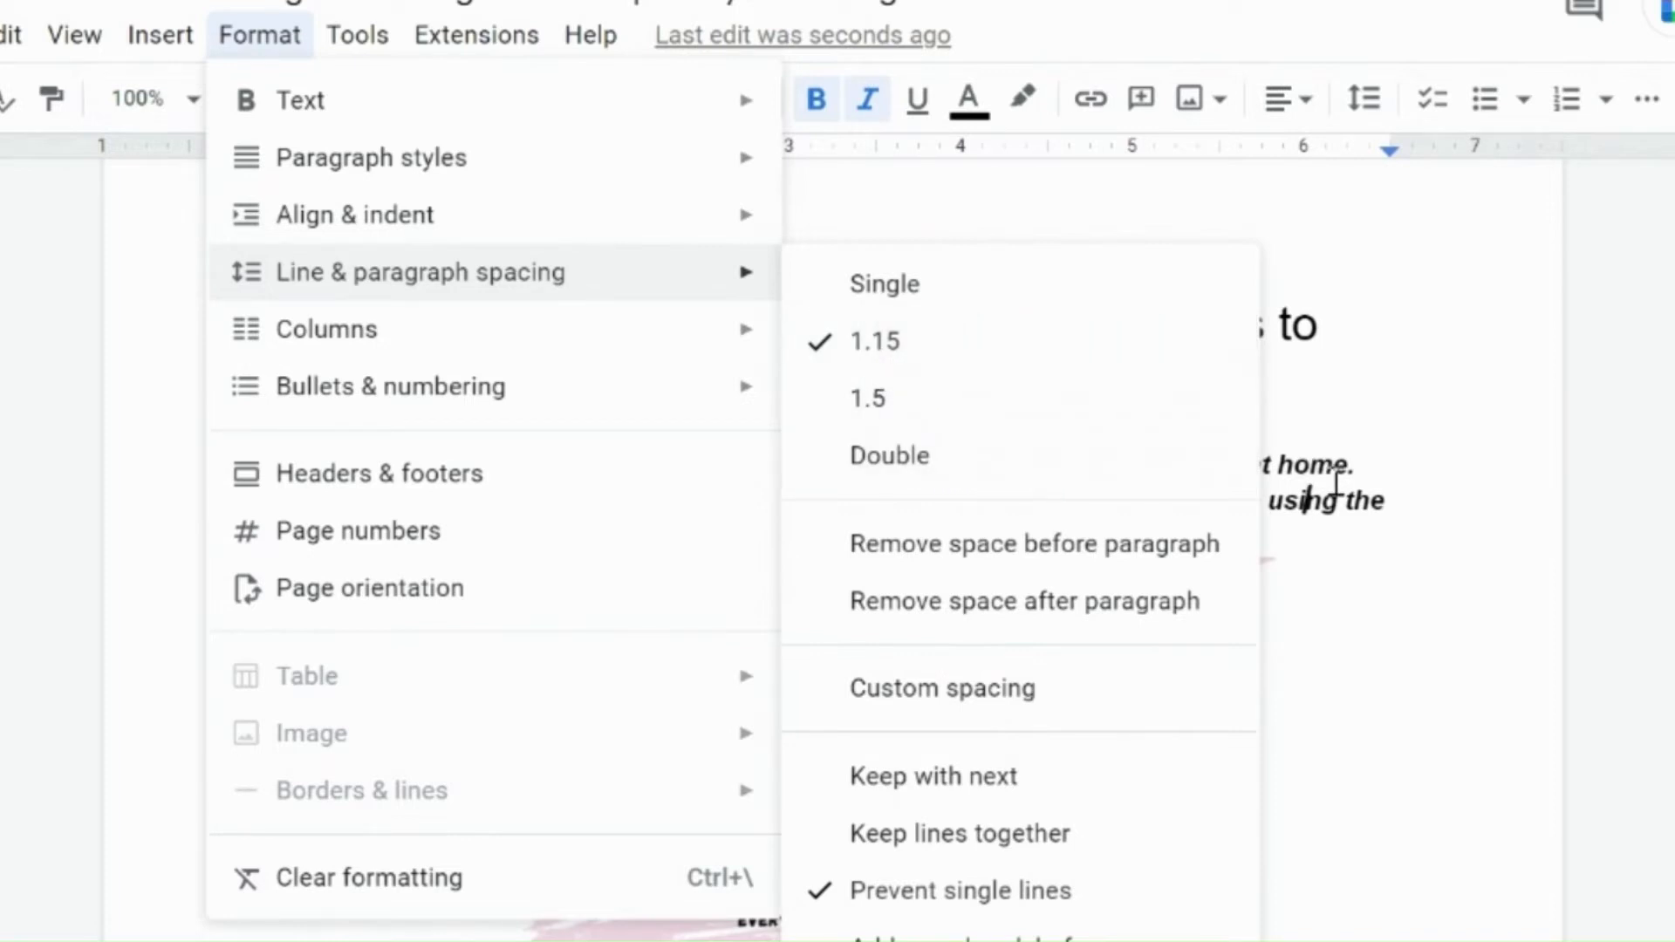
{"action": "left_click", "coordinate": [1400, 502]}
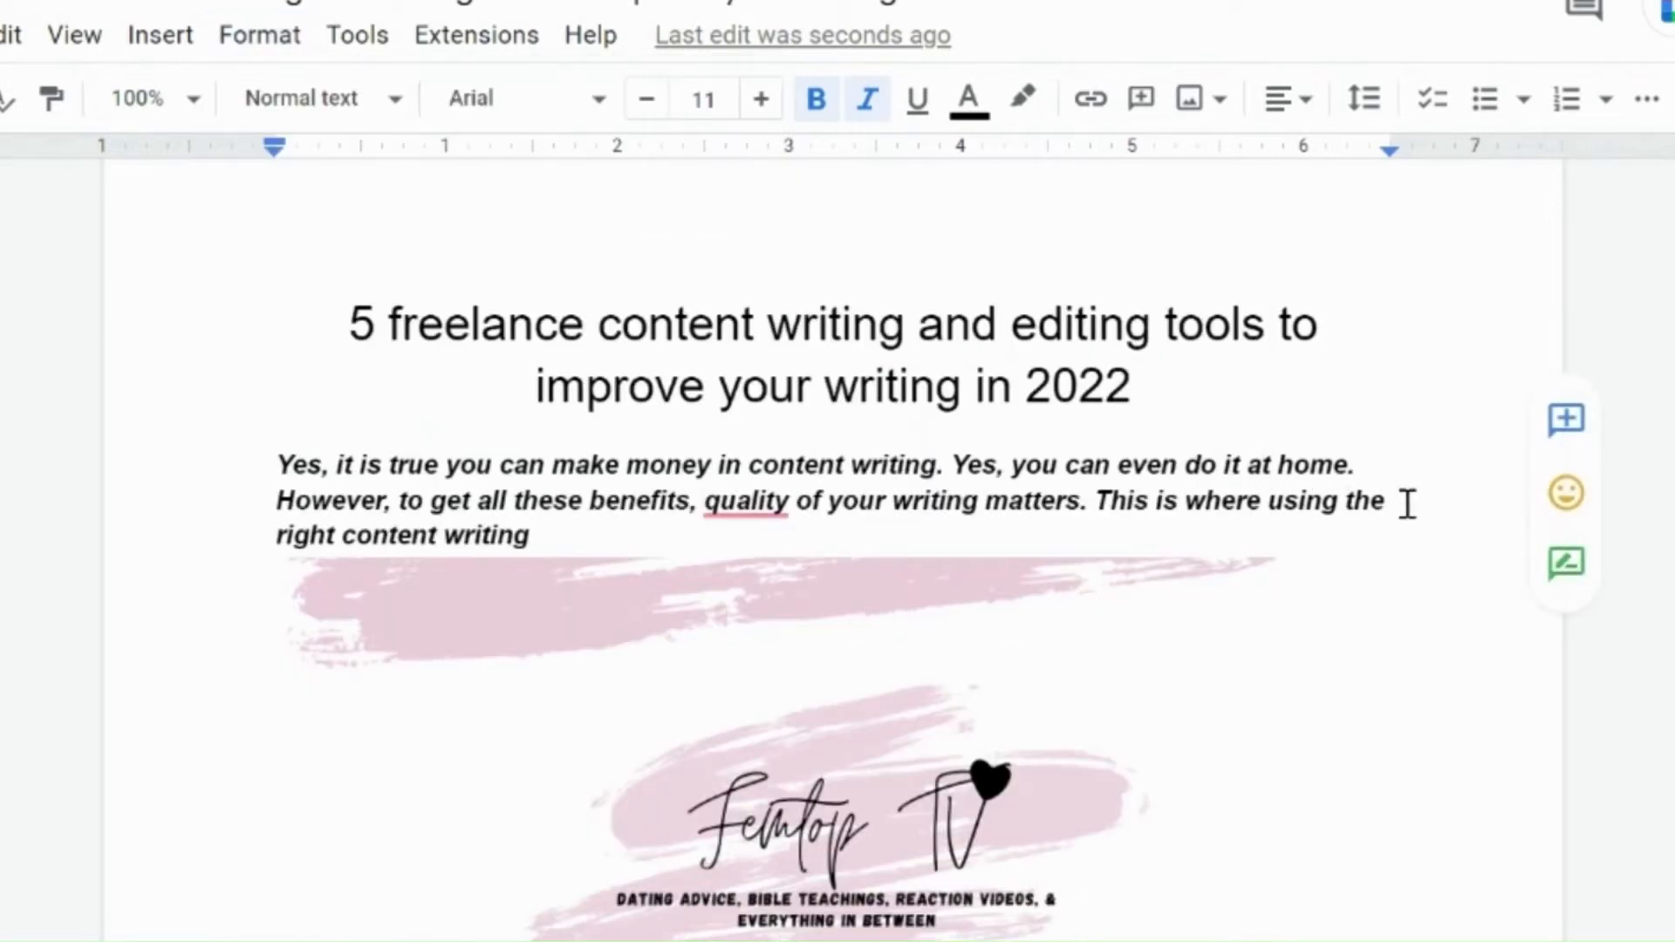
Step: Select the whole first body paragraph and set its line spacing to Double
{"action": "key", "text": "shift+Up"}
{"action": "key", "text": "shift+Up"}
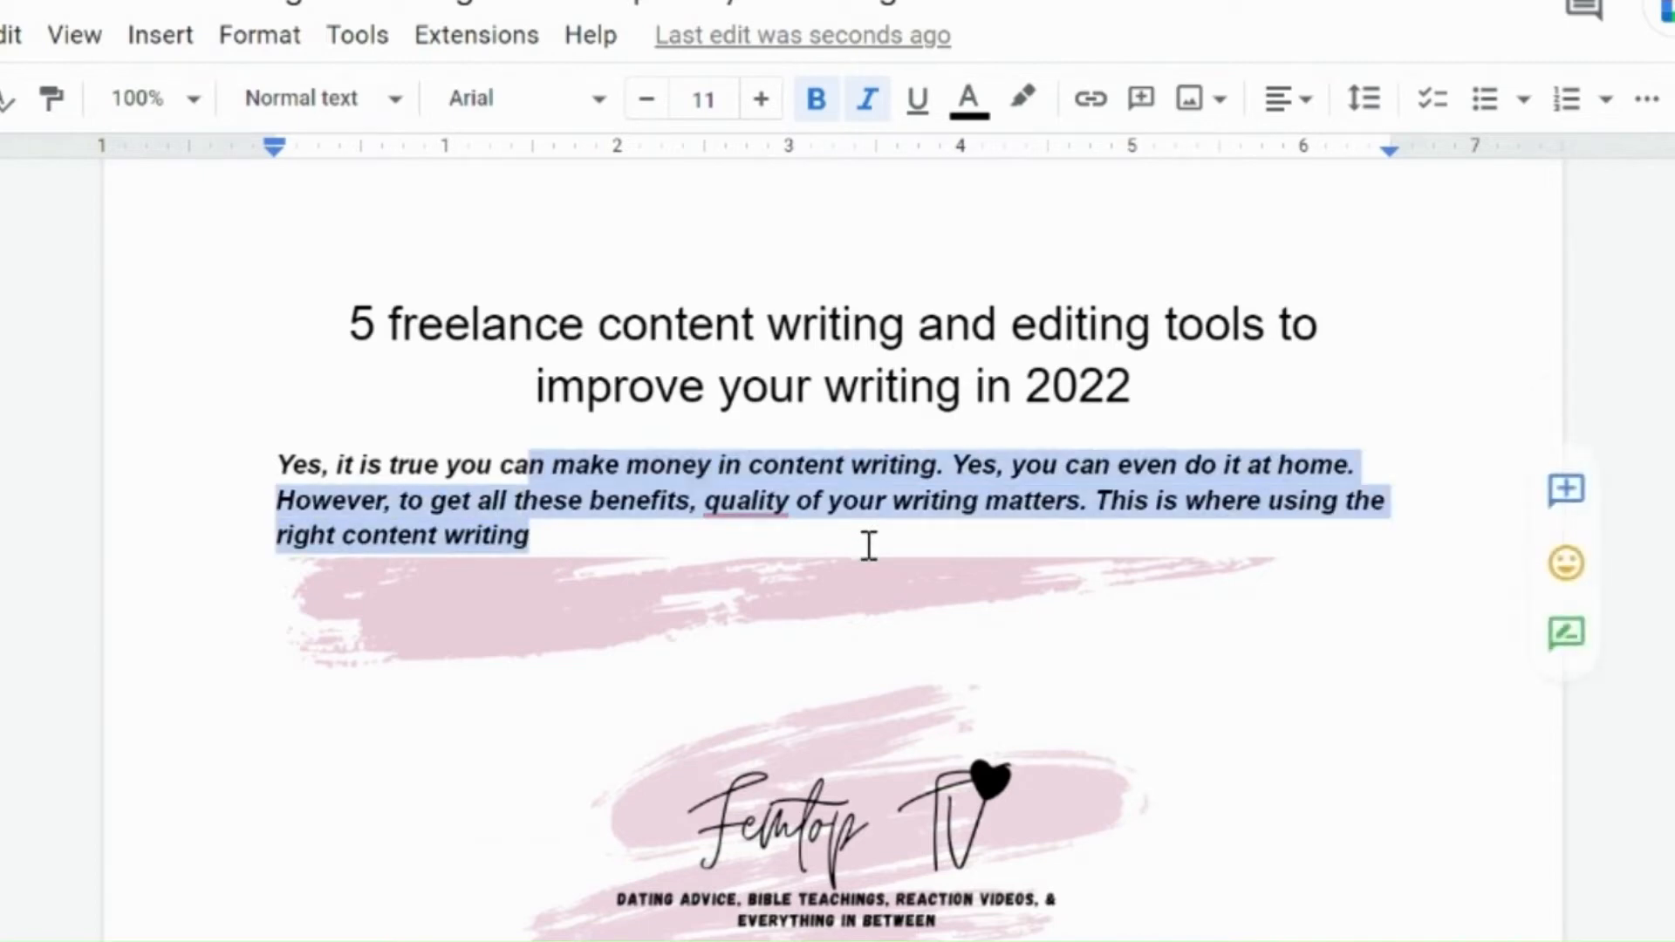
{"action": "key", "text": "shift+Home"}
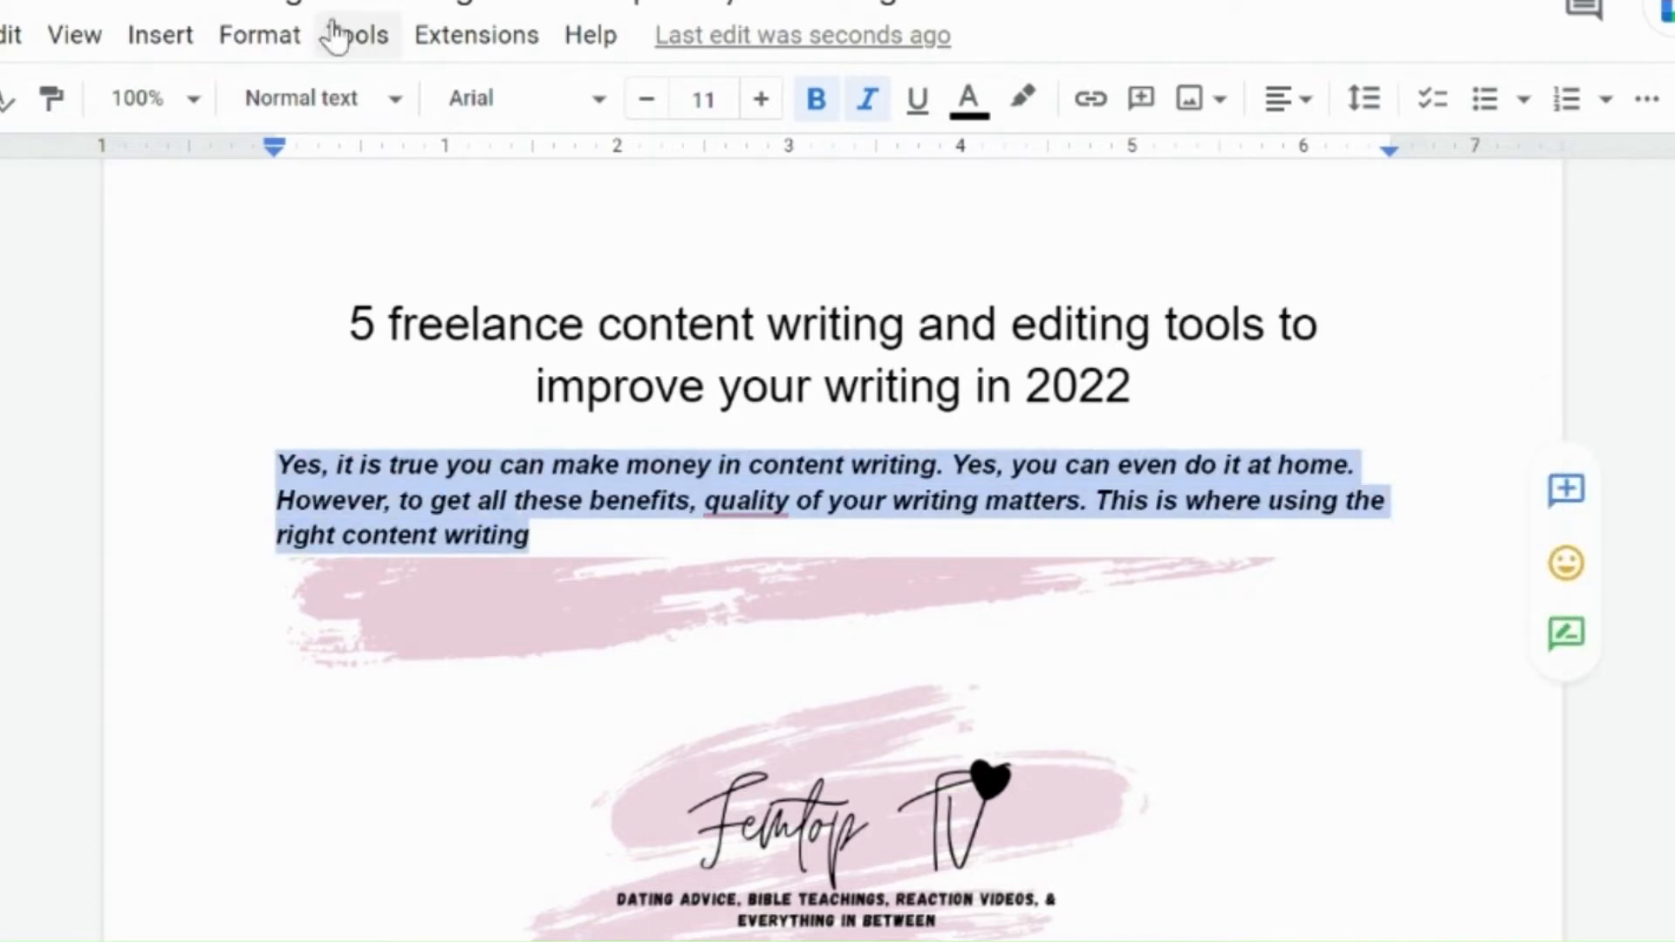
{"action": "left_click", "coordinate": [229, 50]}
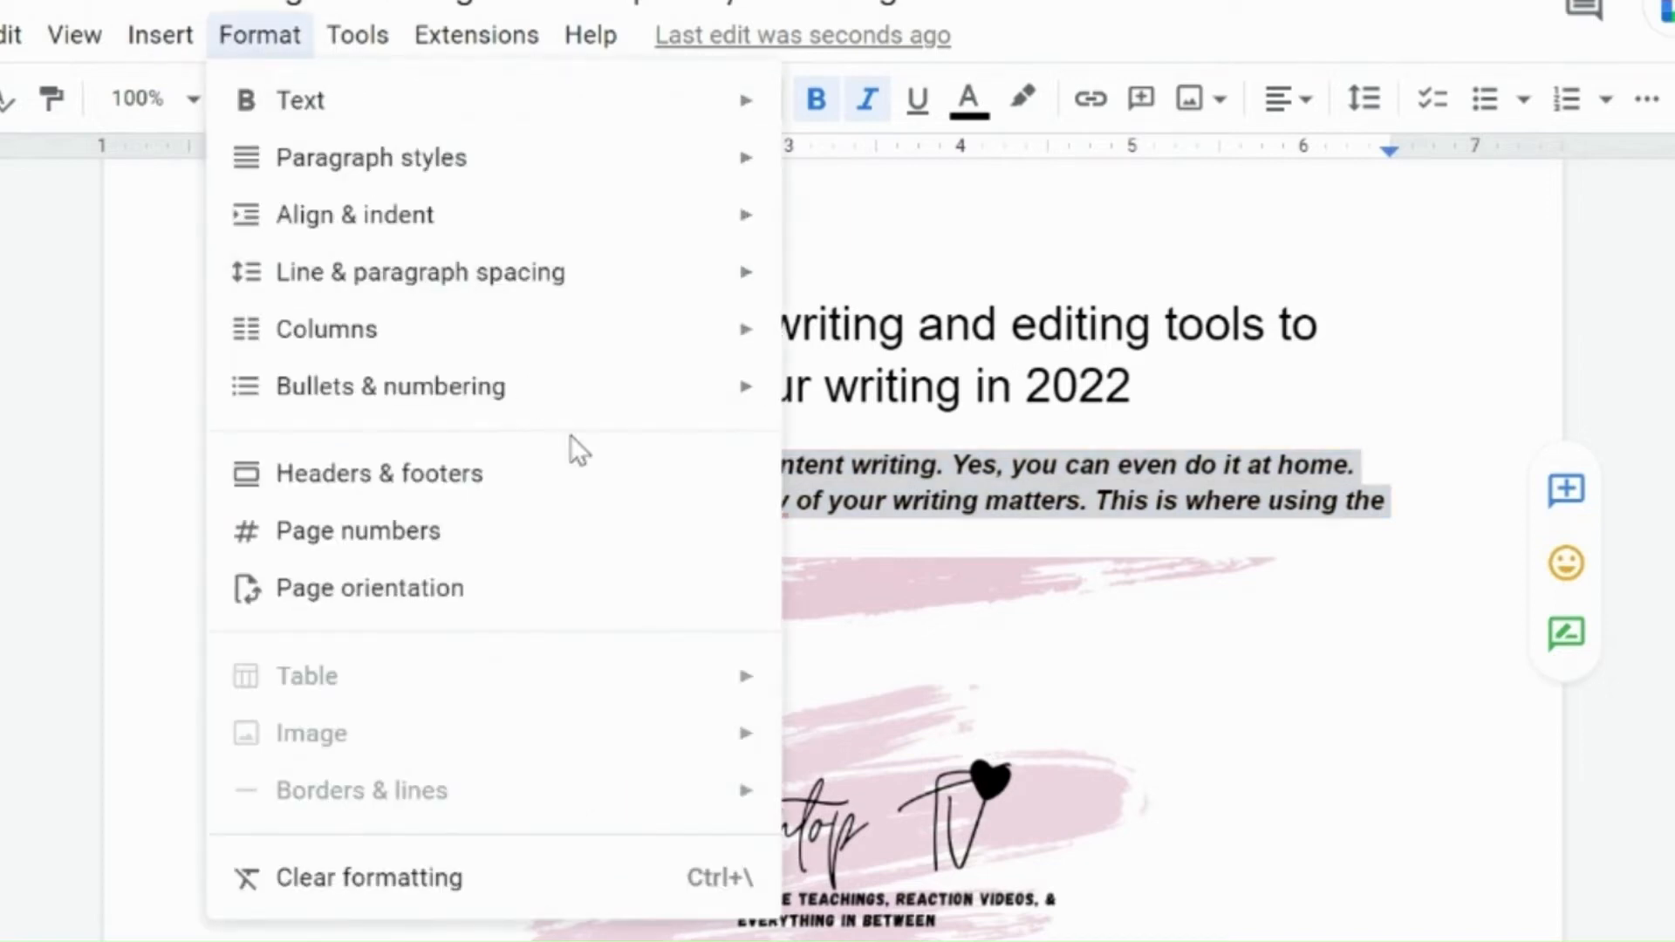
{"action": "mouse_move", "coordinate": [498, 269]}
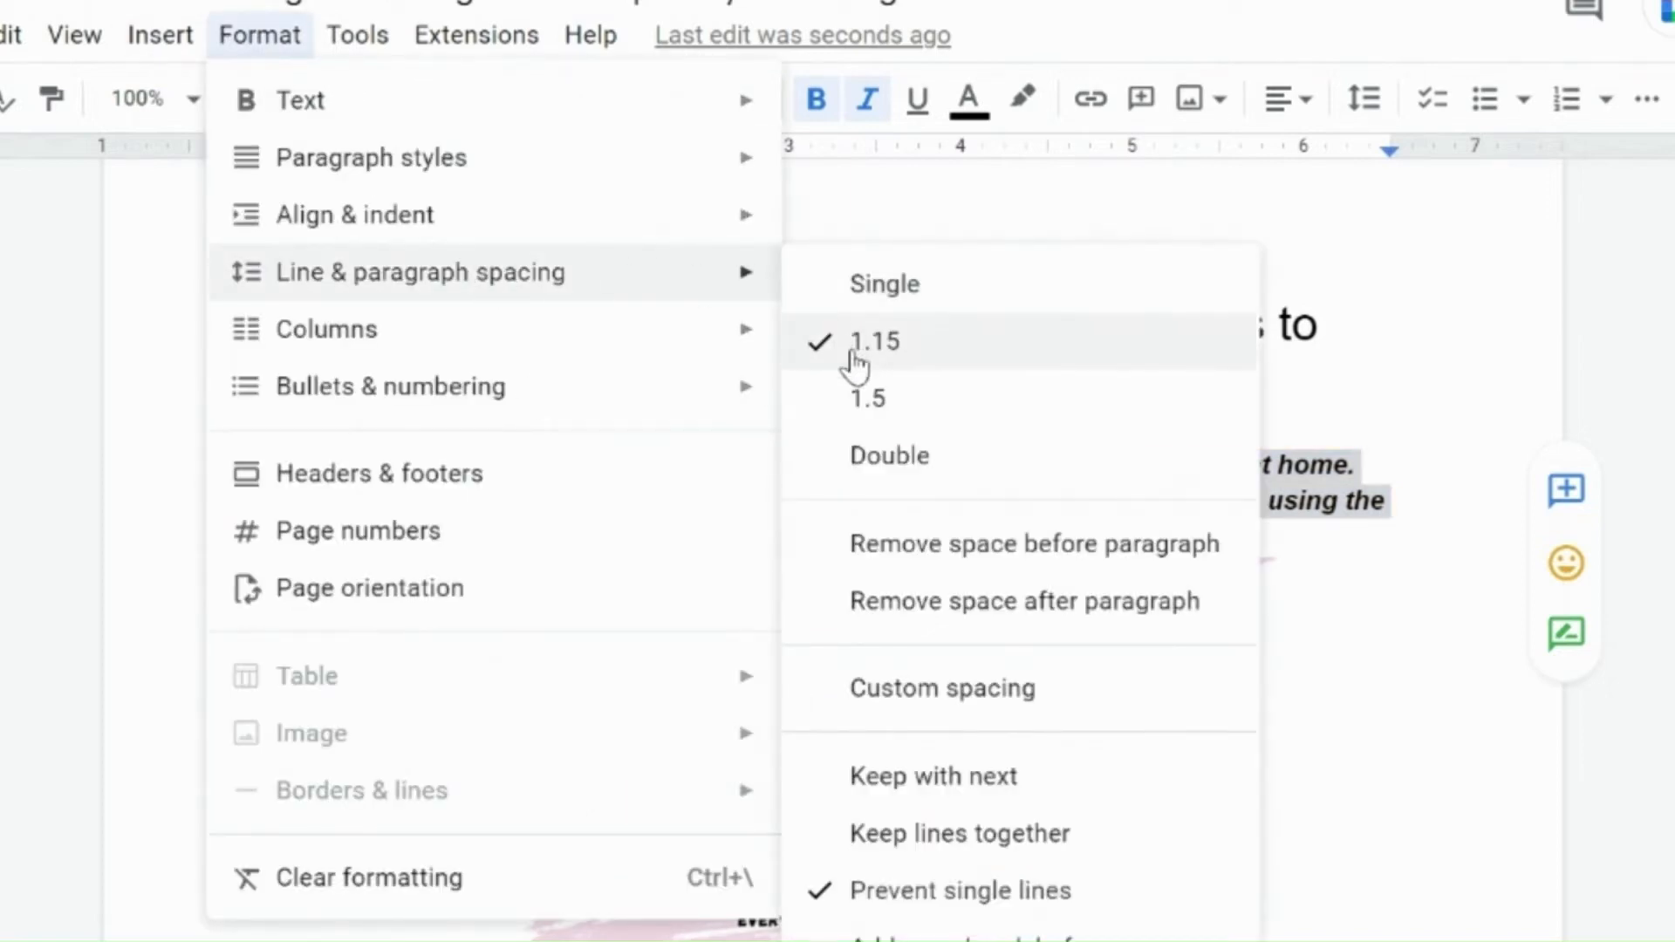
{"action": "left_click", "coordinate": [882, 478]}
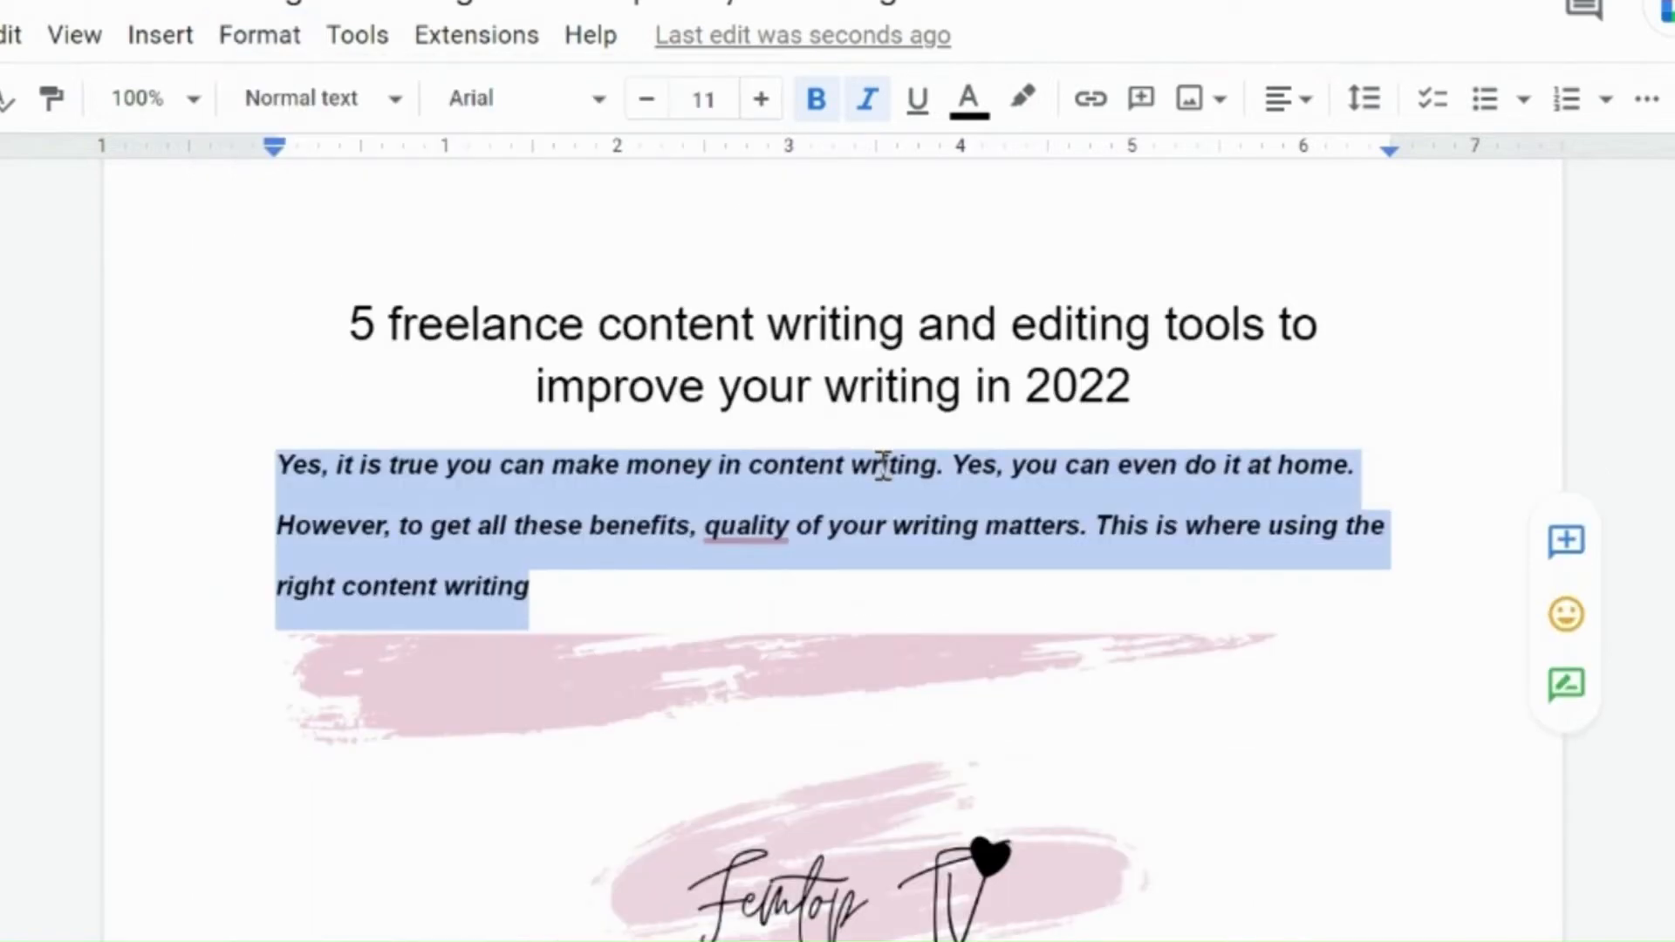
Step: Switch the document layout to two columns, then back to a single column
{"action": "left_click", "coordinate": [425, 505]}
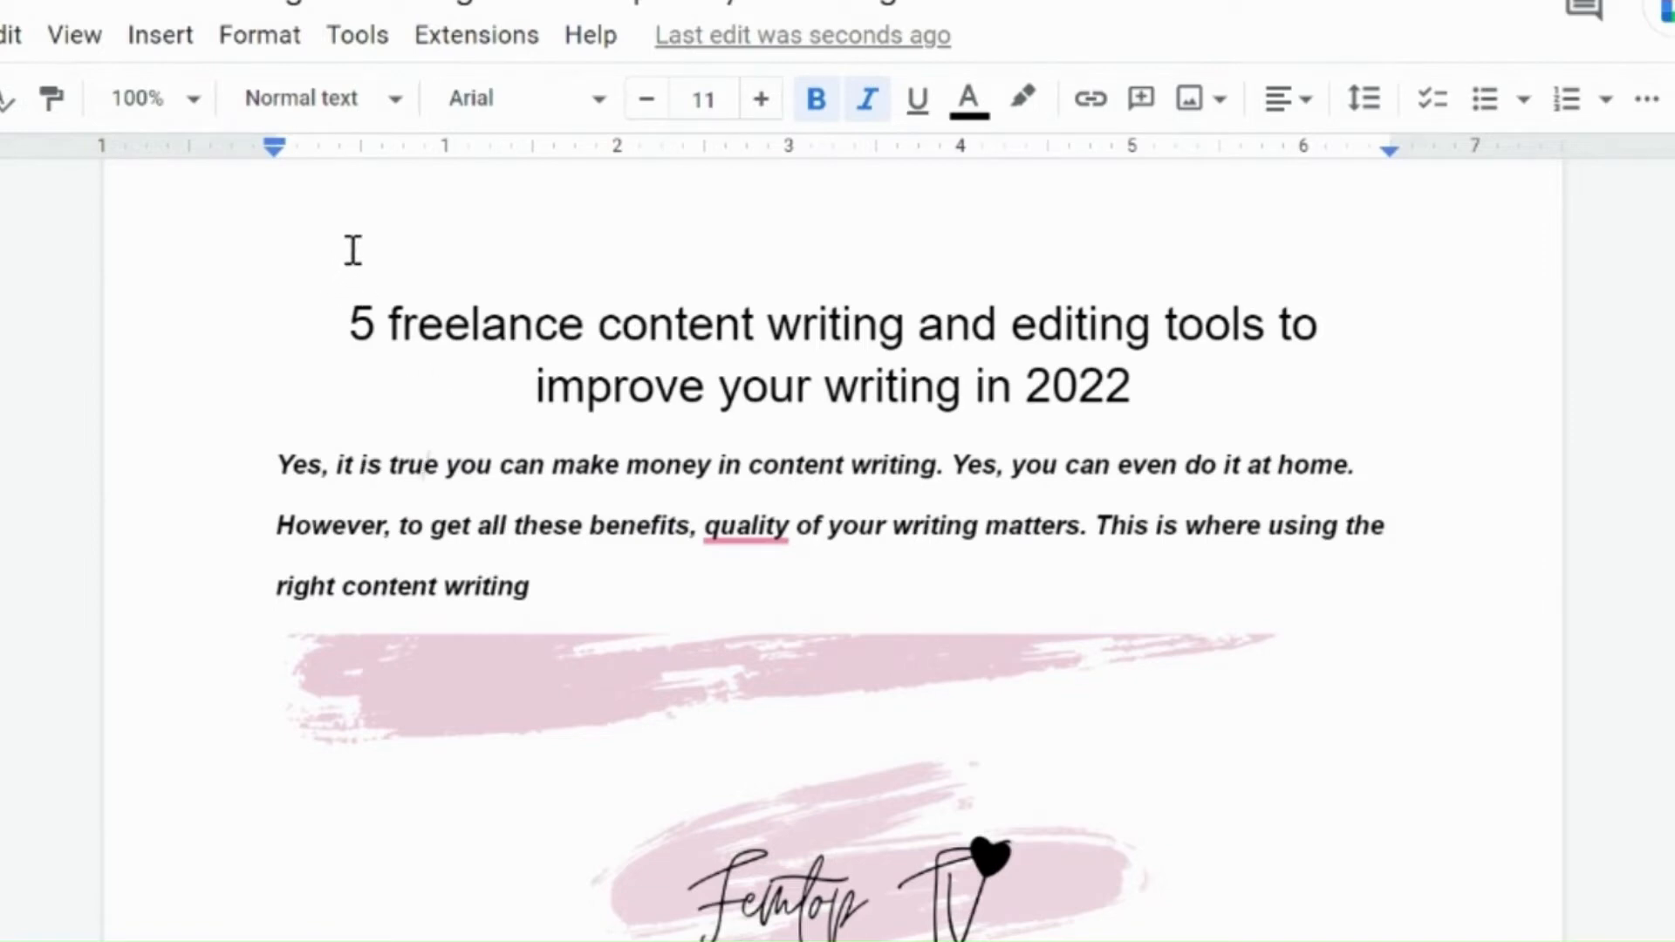
{"action": "left_click", "coordinate": [259, 51]}
{"action": "mouse_move", "coordinate": [352, 319]}
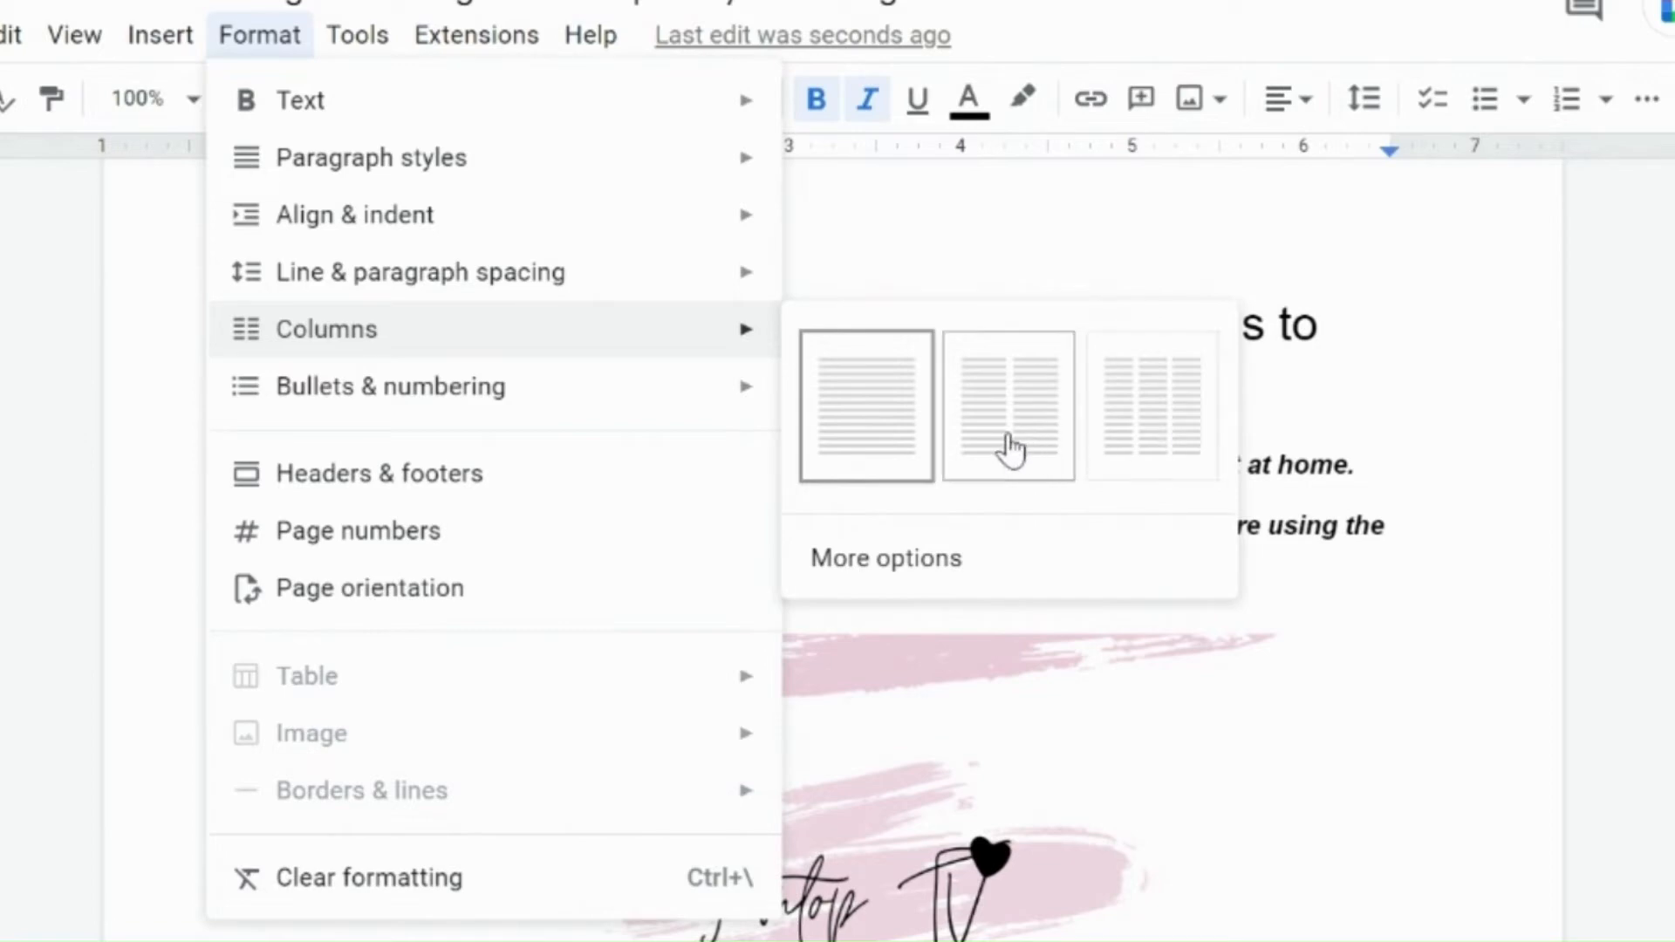
{"action": "left_click", "coordinate": [1009, 449]}
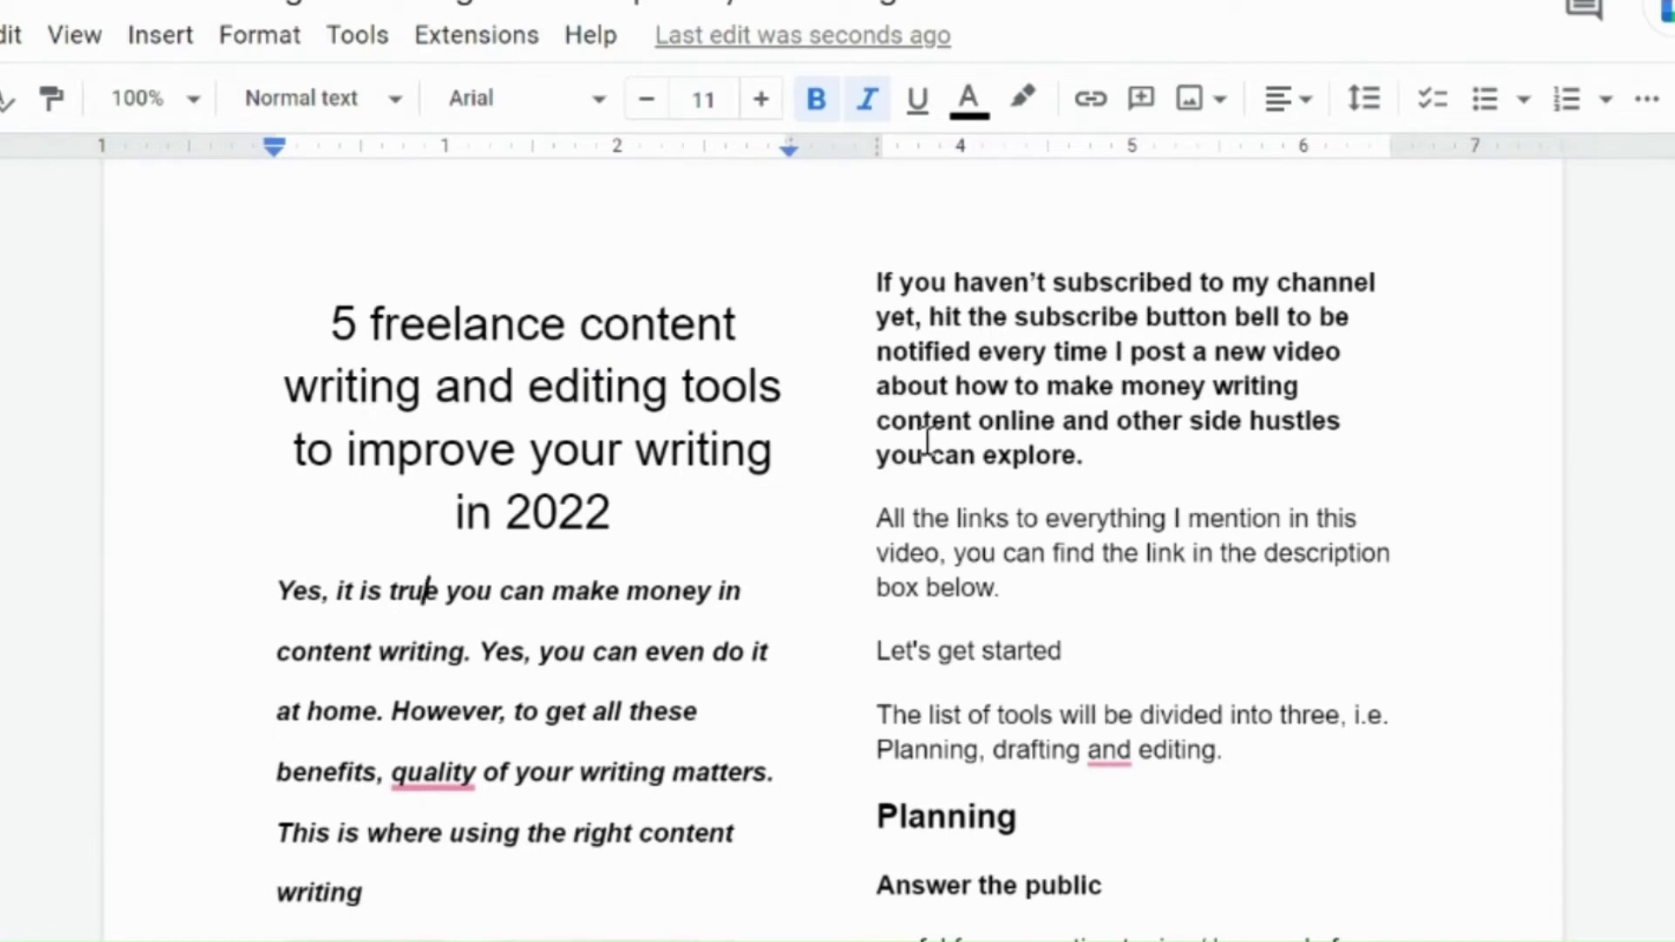
{"action": "left_click", "coordinate": [237, 36]}
{"action": "mouse_move", "coordinate": [399, 329]}
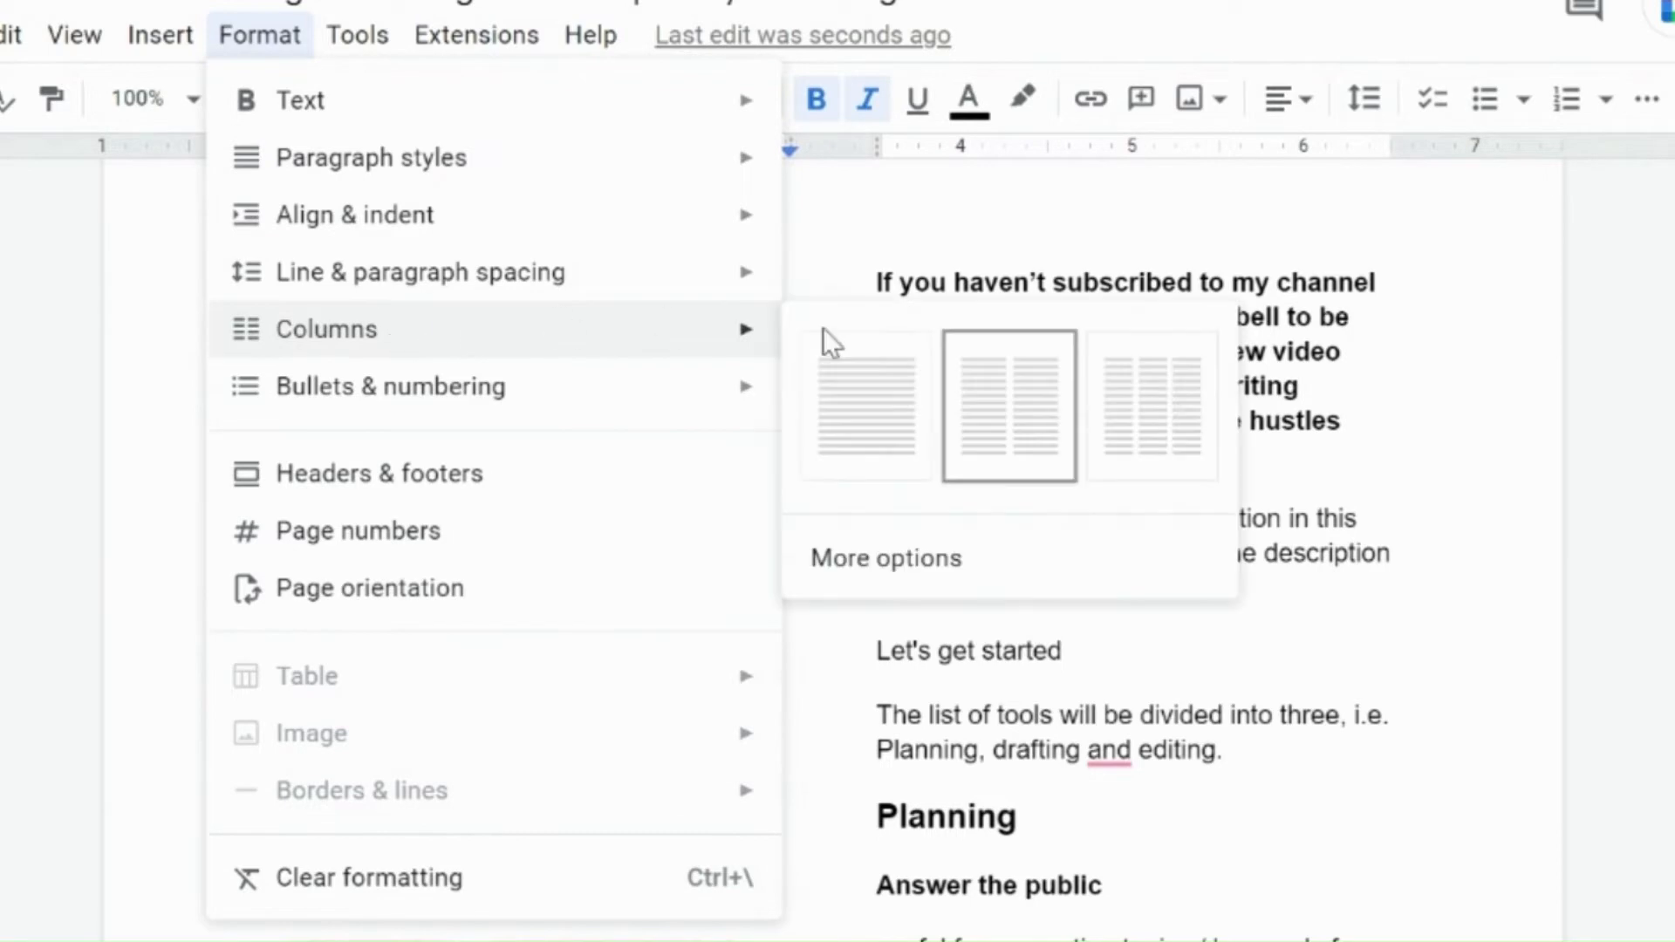
{"action": "left_click", "coordinate": [867, 375]}
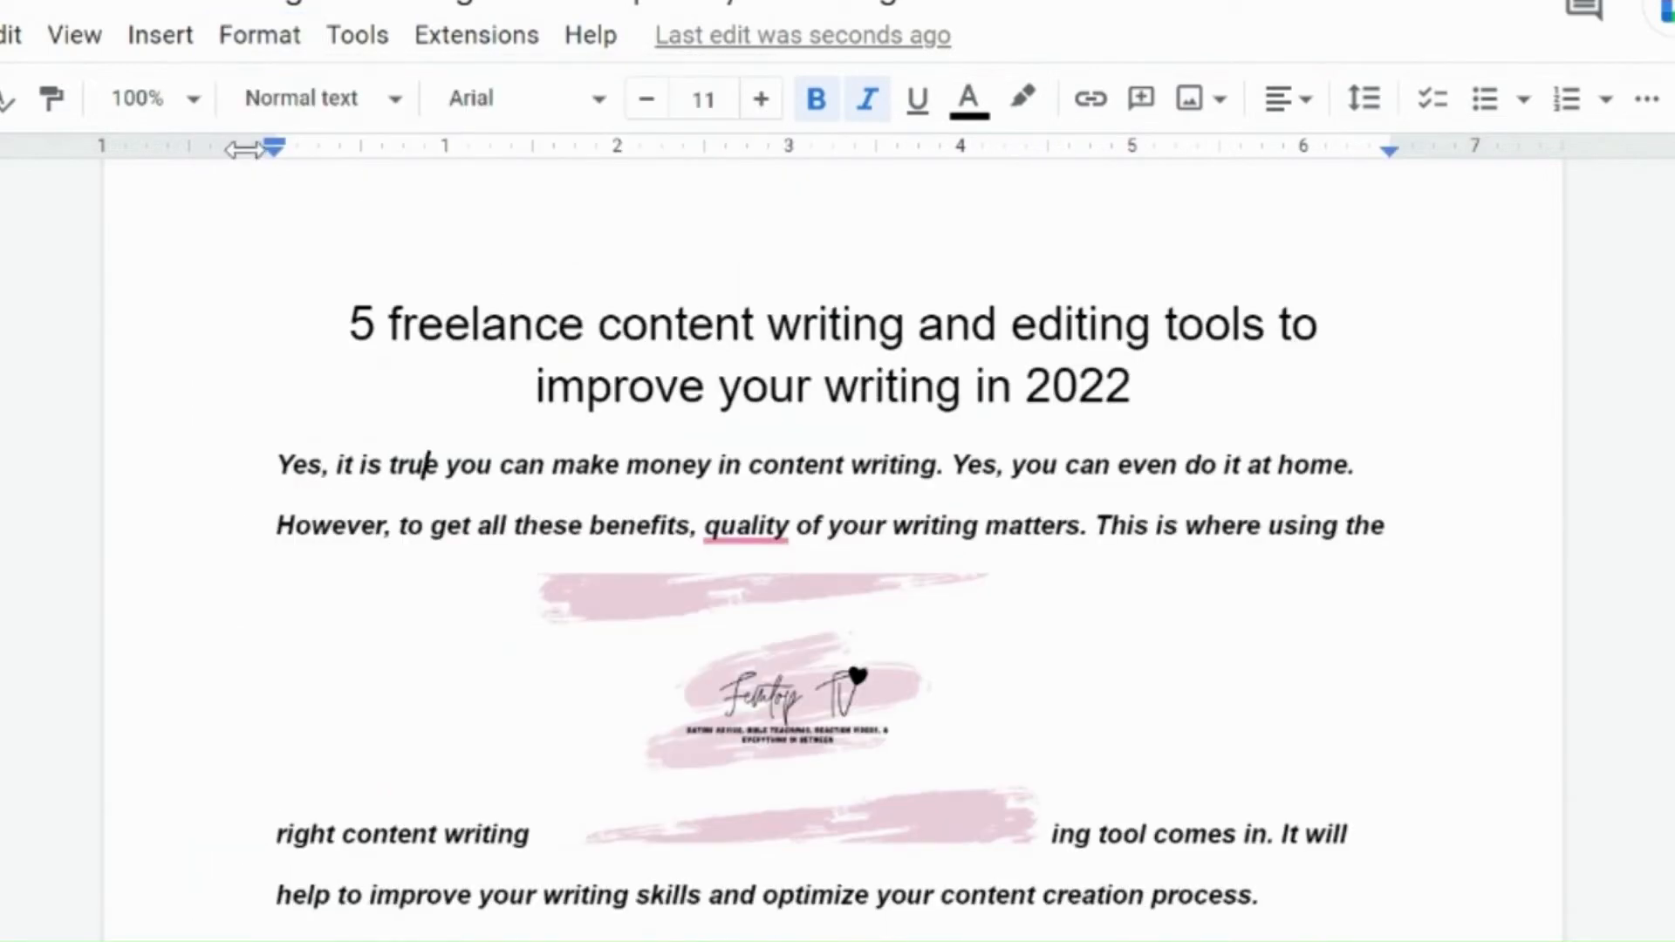
Step: Examine the paragraph style list and the bullets and numbering list options
{"action": "left_click", "coordinate": [304, 100]}
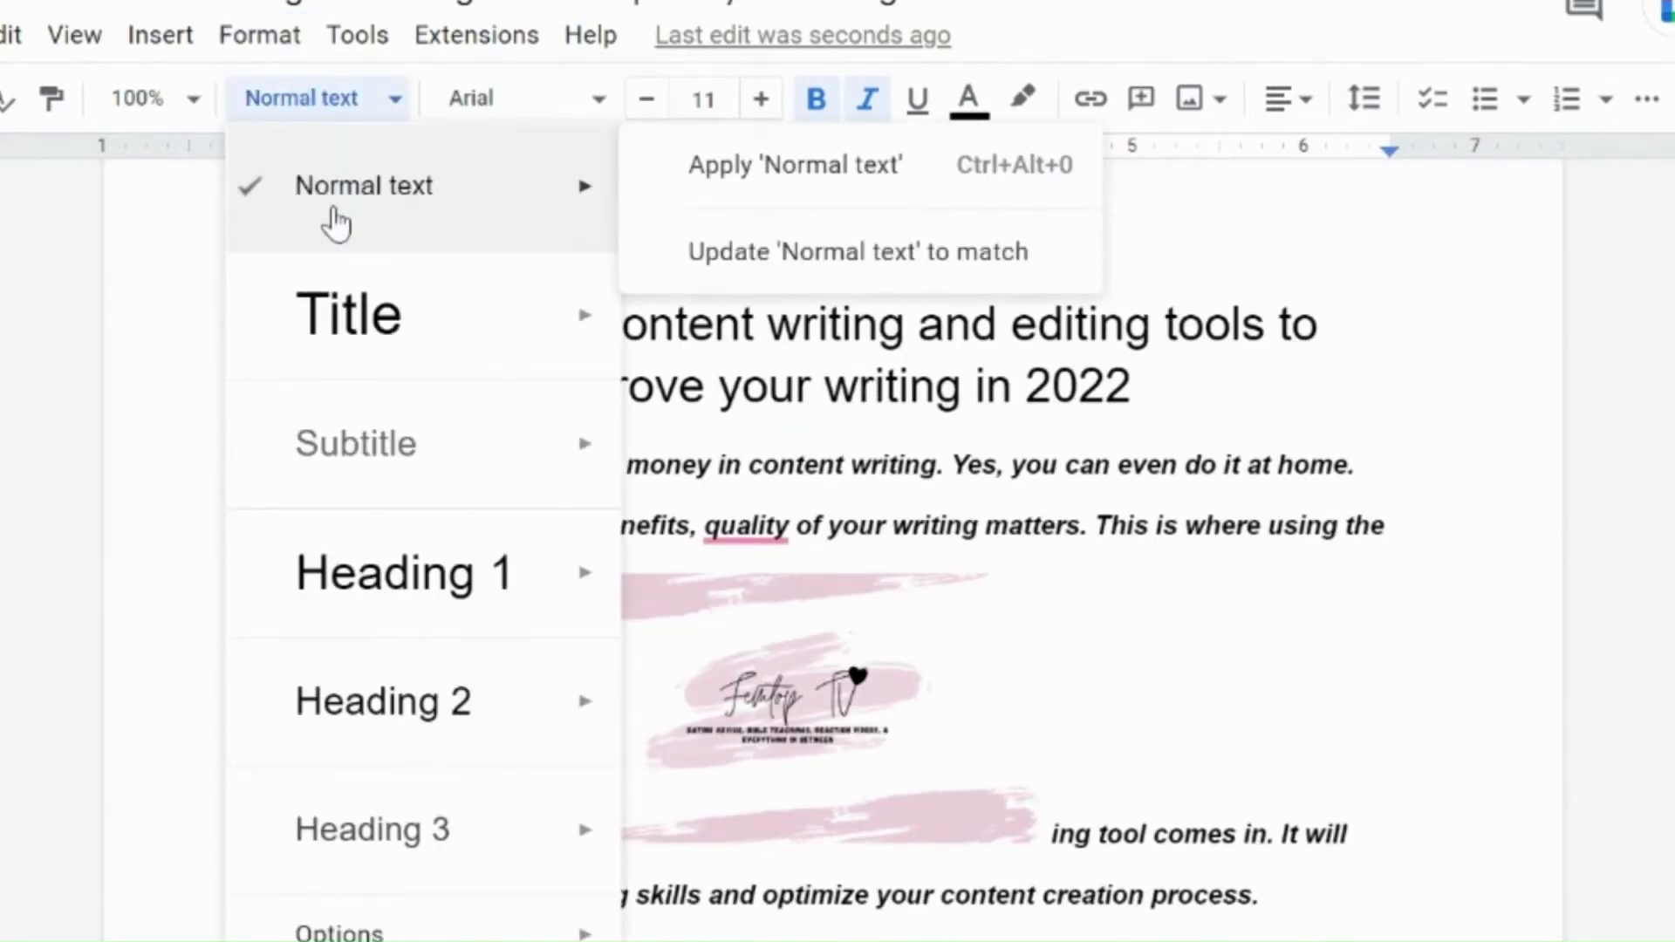
{"action": "left_click", "coordinate": [260, 37]}
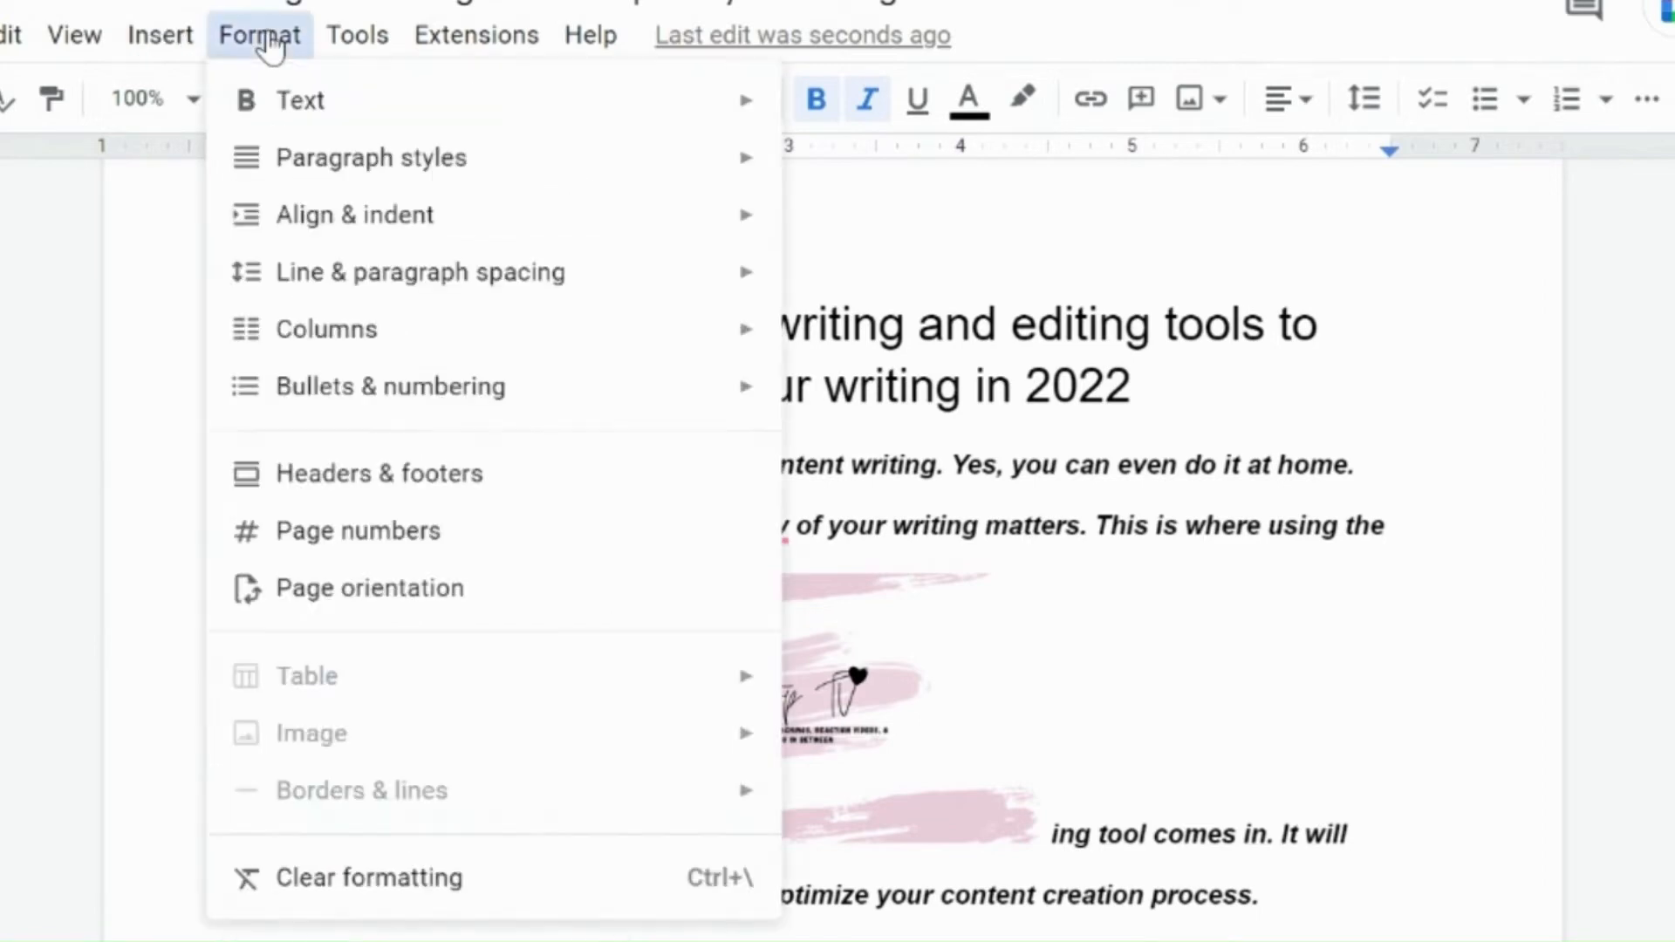
{"action": "mouse_move", "coordinate": [374, 387]}
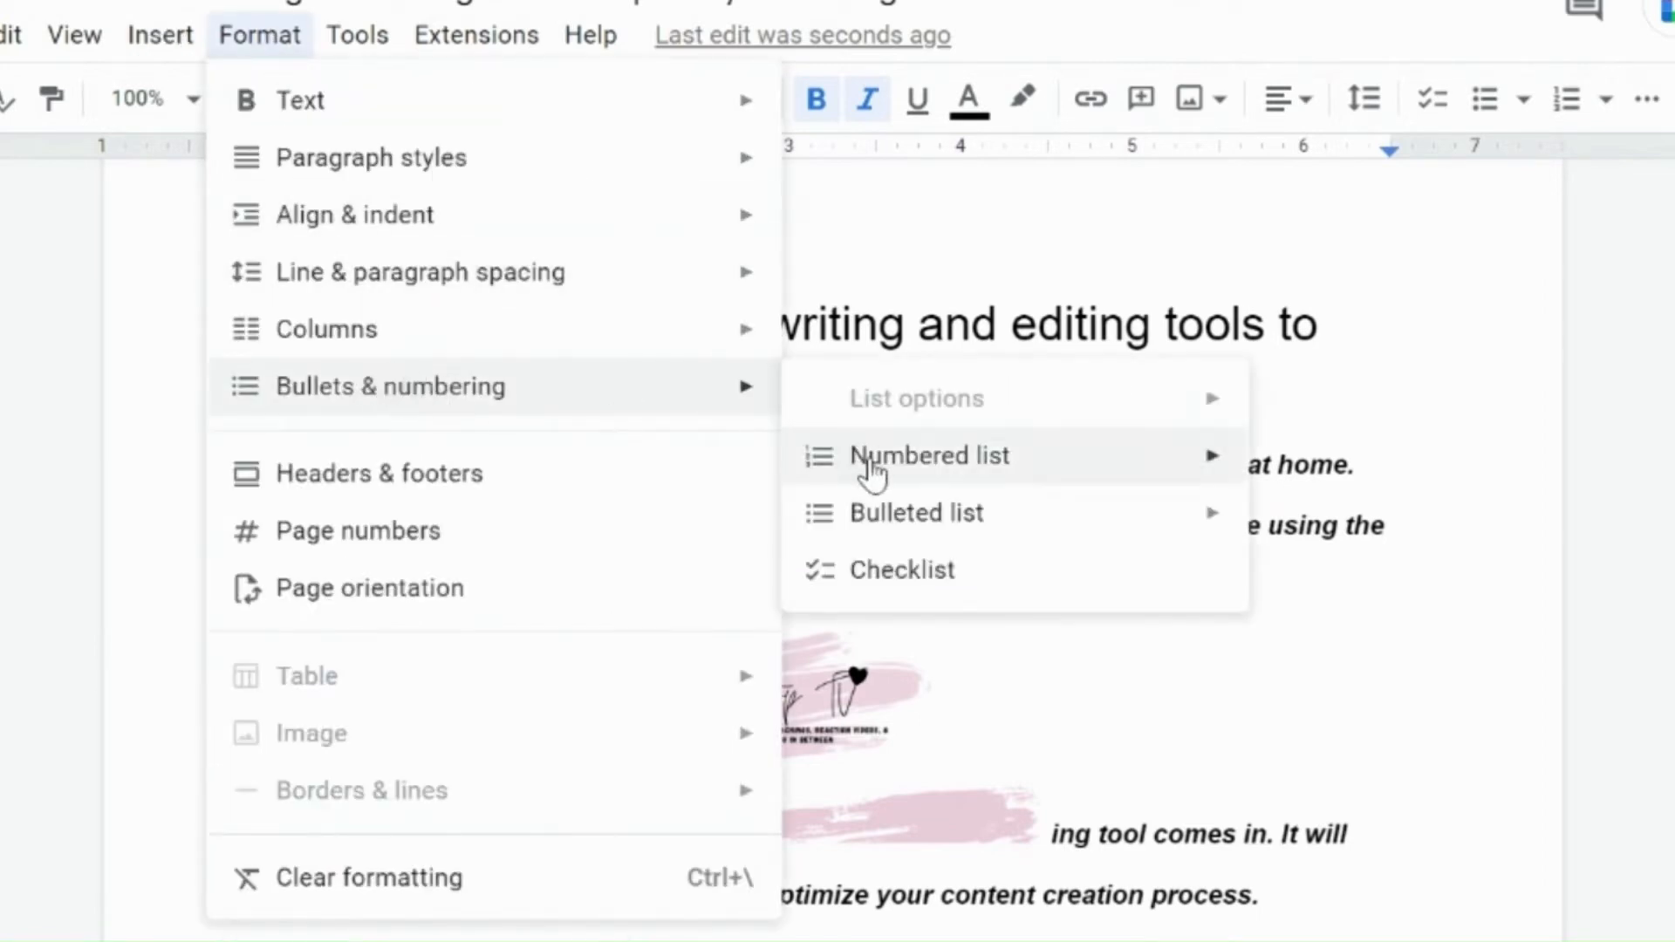
{"action": "mouse_move", "coordinate": [872, 478]}
{"action": "mouse_move", "coordinate": [876, 538]}
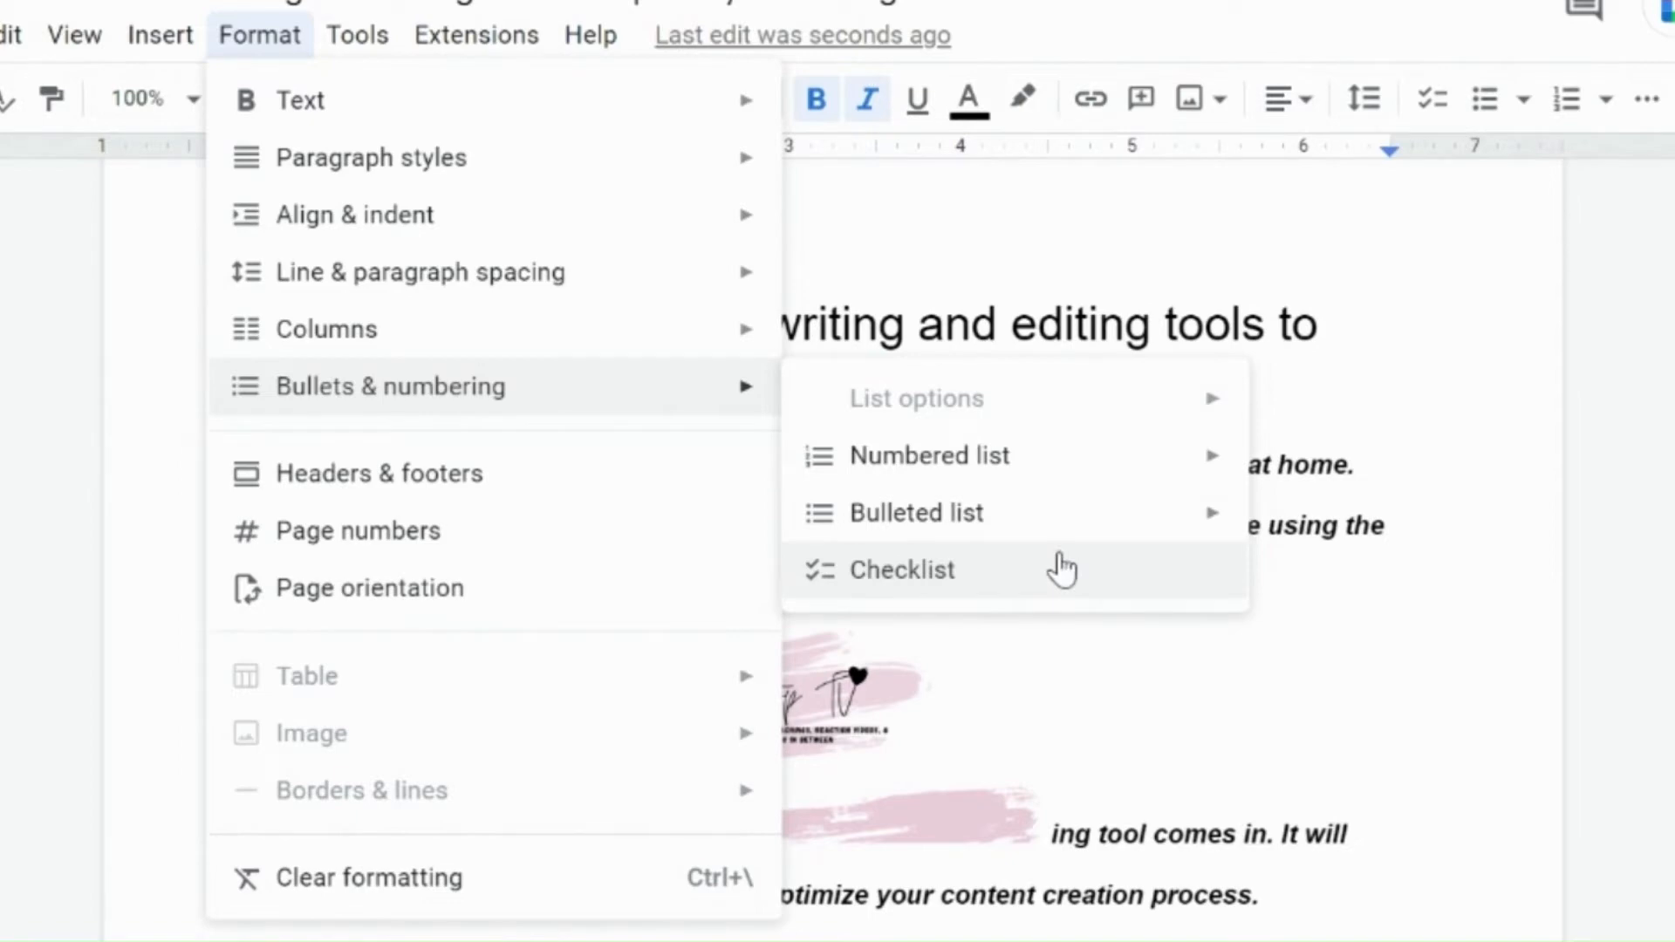
{"action": "left_click", "coordinate": [1357, 432]}
{"action": "key", "text": "Down"}
{"action": "key", "text": "Down"}
{"action": "key", "text": "Down"}
{"action": "key", "text": "Down"}
{"action": "key", "text": "Down"}
{"action": "key", "text": "Down"}
{"action": "key", "text": "Down"}
{"action": "key", "text": "Down"}
{"action": "key", "text": "Down"}
{"action": "key", "text": "Down"}
{"action": "key", "text": "Down"}
{"action": "key", "text": "Down"}
{"action": "key", "text": "Down"}
{"action": "key", "text": "Down"}
{"action": "key", "text": "Down"}
{"action": "key", "text": "Down"}
{"action": "key", "text": "Down"}
{"action": "key", "text": "Down"}
{"action": "key", "text": "Down"}
{"action": "key", "text": "Down"}
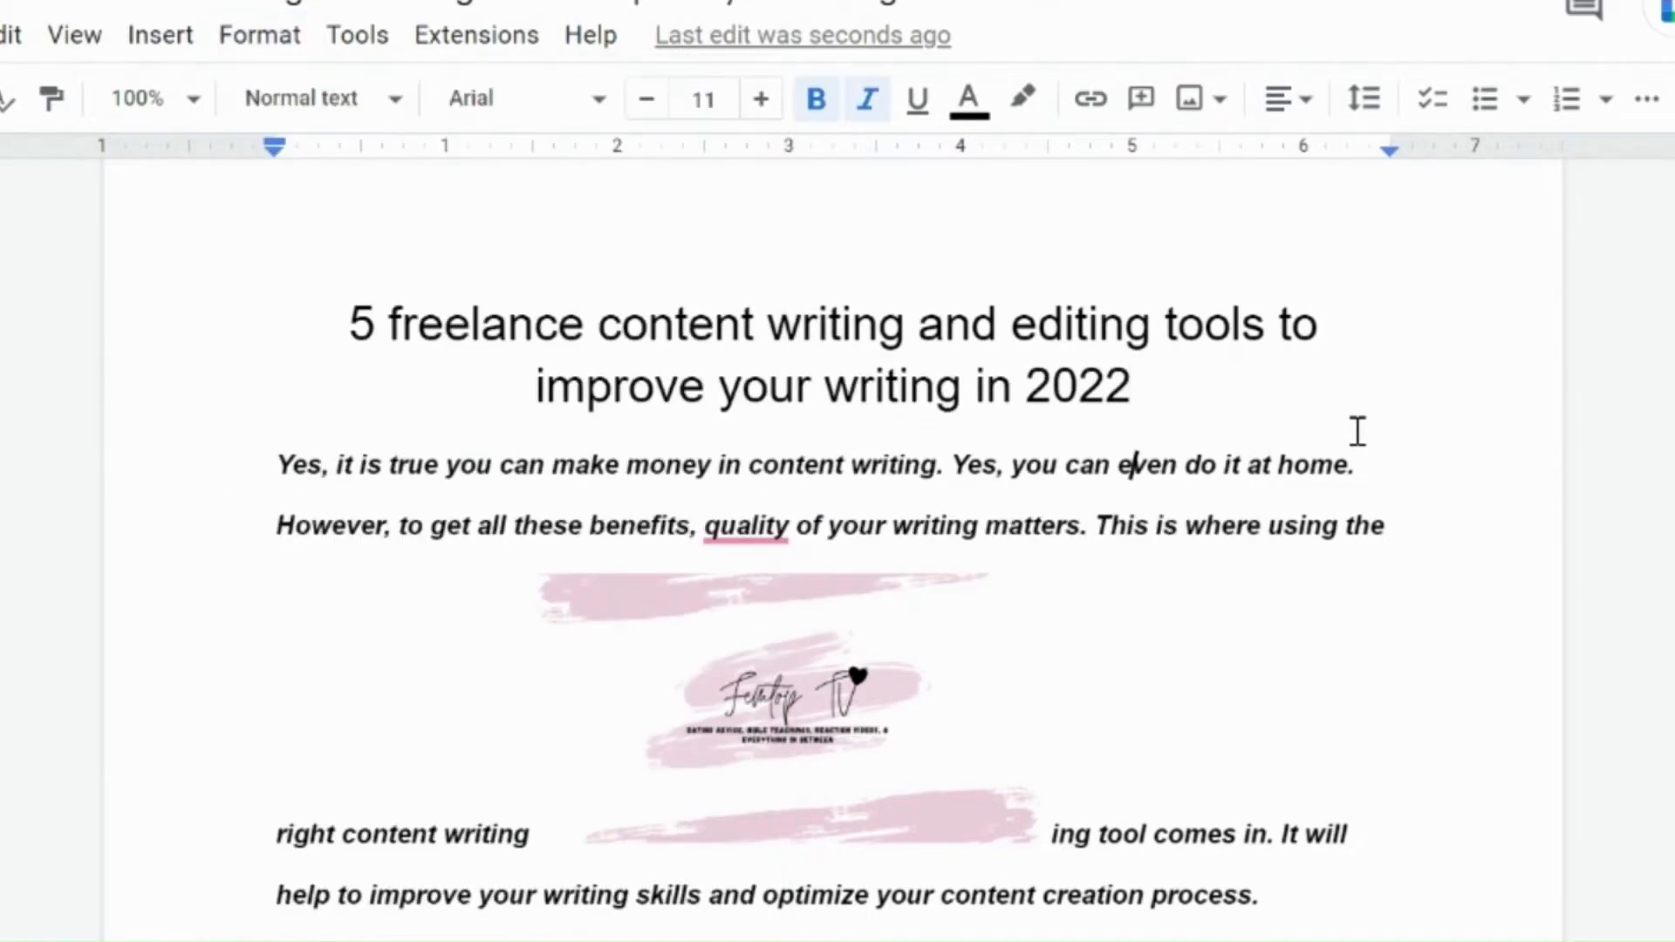
Step: Turn the three closing lines Submitting/ Publishing, Google docs and Wordpress into a numbered list
{"action": "key", "text": "Down"}
{"action": "key", "text": "Down"}
{"action": "key", "text": "Down"}
{"action": "key", "text": "Down"}
{"action": "key", "text": "Down"}
{"action": "key", "text": "Down"}
{"action": "key", "text": "Down"}
{"action": "key", "text": "Down"}
{"action": "key", "text": "Down"}
{"action": "key", "text": "Down"}
{"action": "key", "text": "Down"}
{"action": "key", "text": "Down"}
{"action": "key", "text": "Down"}
{"action": "key", "text": "Down"}
{"action": "key", "text": "Down"}
{"action": "key", "text": "Down"}
{"action": "key", "text": "Down"}
{"action": "key", "text": "Down"}
{"action": "key", "text": "Down"}
{"action": "key", "text": "Down"}
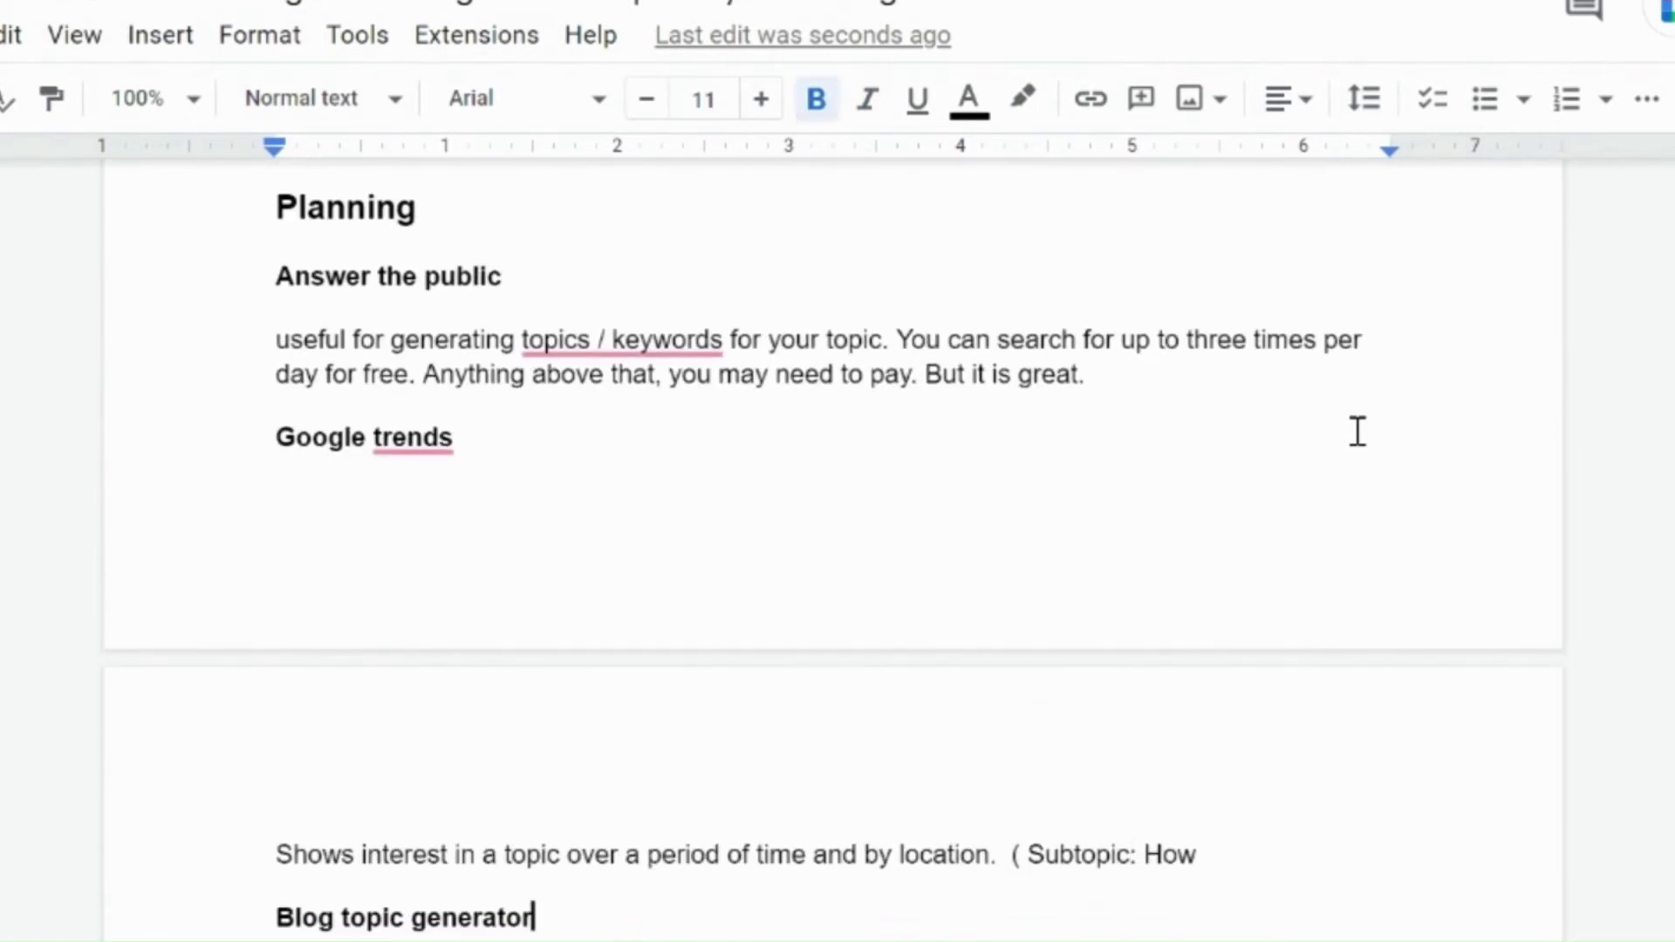
{"action": "key", "text": "Down"}
{"action": "key", "text": "Down"}
{"action": "key", "text": "Down"}
{"action": "key", "text": "Down"}
{"action": "key", "text": "Down"}
{"action": "key", "text": "Down"}
{"action": "key", "text": "Down"}
{"action": "key", "text": "Down"}
{"action": "key", "text": "Down"}
{"action": "key", "text": "Down"}
{"action": "key", "text": "Down"}
{"action": "key", "text": "Down"}
{"action": "key", "text": "Down"}
{"action": "key", "text": "Down"}
{"action": "key", "text": "Down"}
{"action": "key", "text": "Down"}
{"action": "key", "text": "Down"}
{"action": "key", "text": "Down"}
{"action": "key", "text": "Down"}
{"action": "key", "text": "Down"}
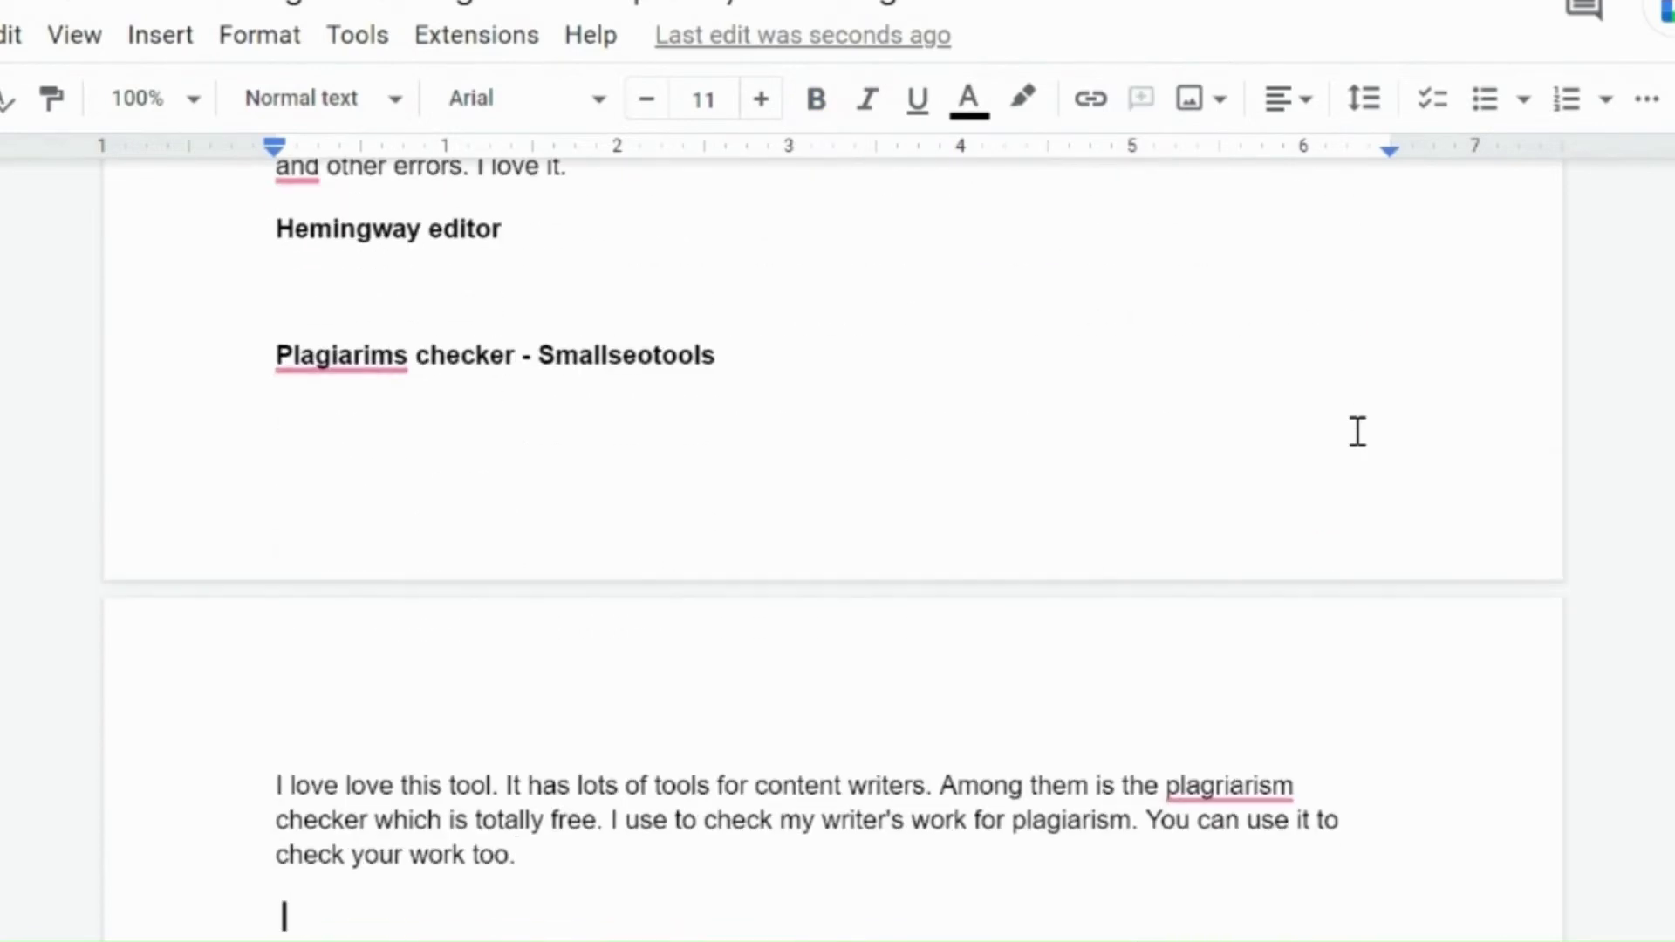
{"action": "key", "text": "Up"}
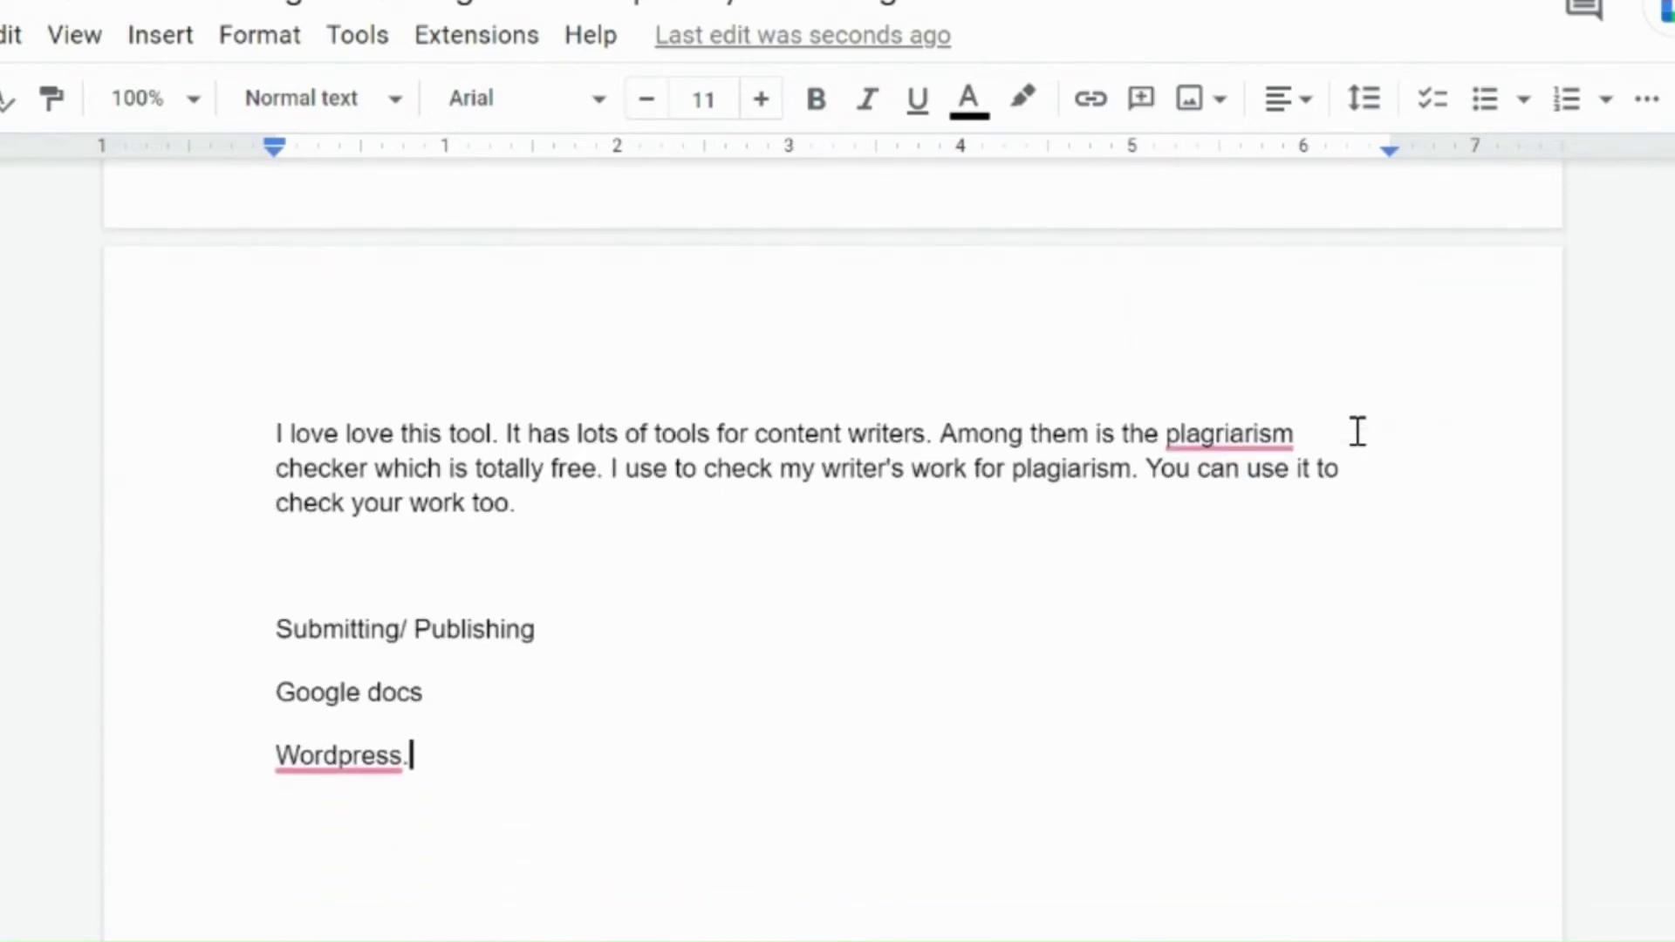
{"action": "key", "text": "shift+Up"}
{"action": "key", "text": "shift+Up"}
{"action": "key", "text": "shift+Home"}
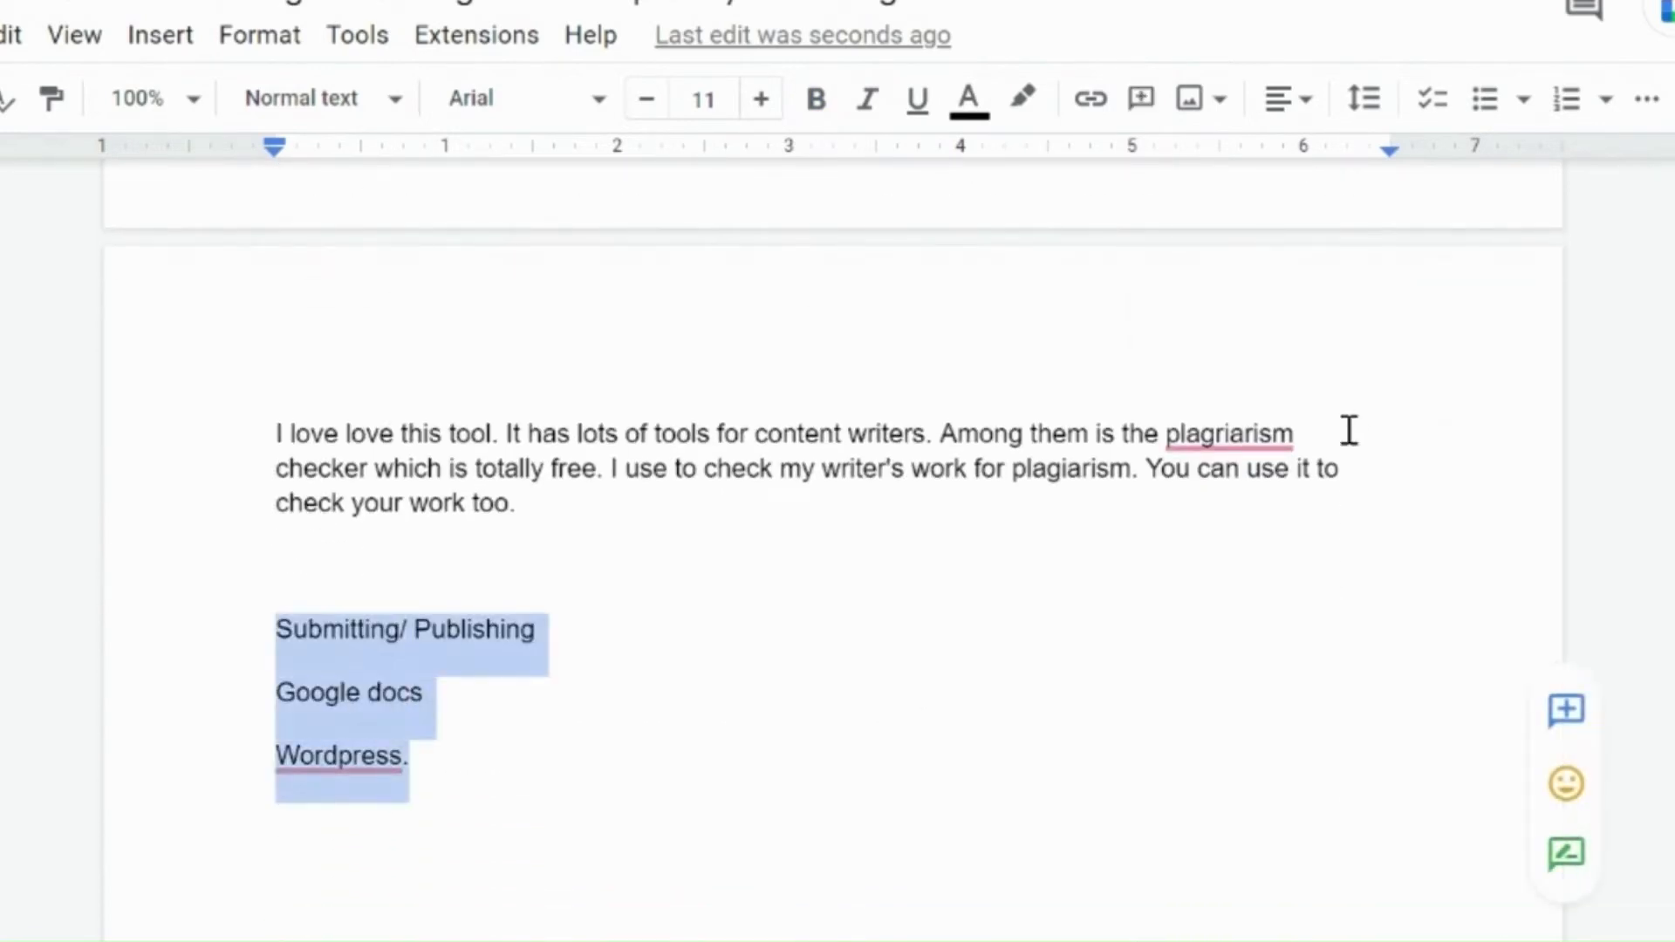
{"action": "left_click", "coordinate": [261, 39]}
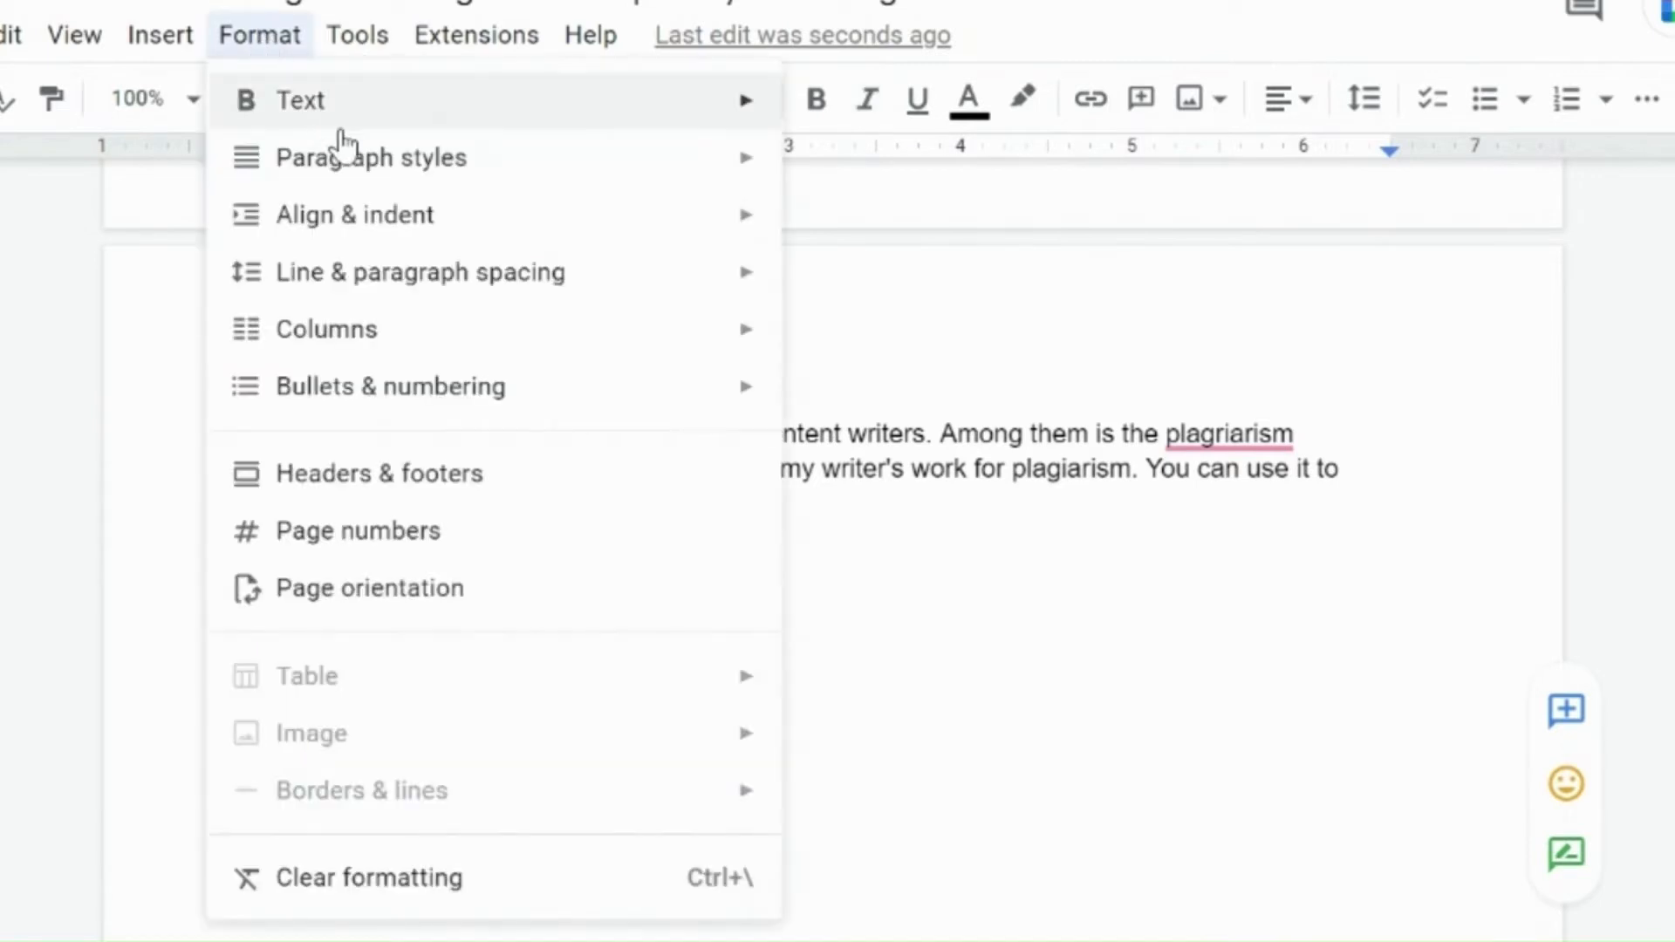
{"action": "mouse_move", "coordinate": [459, 413]}
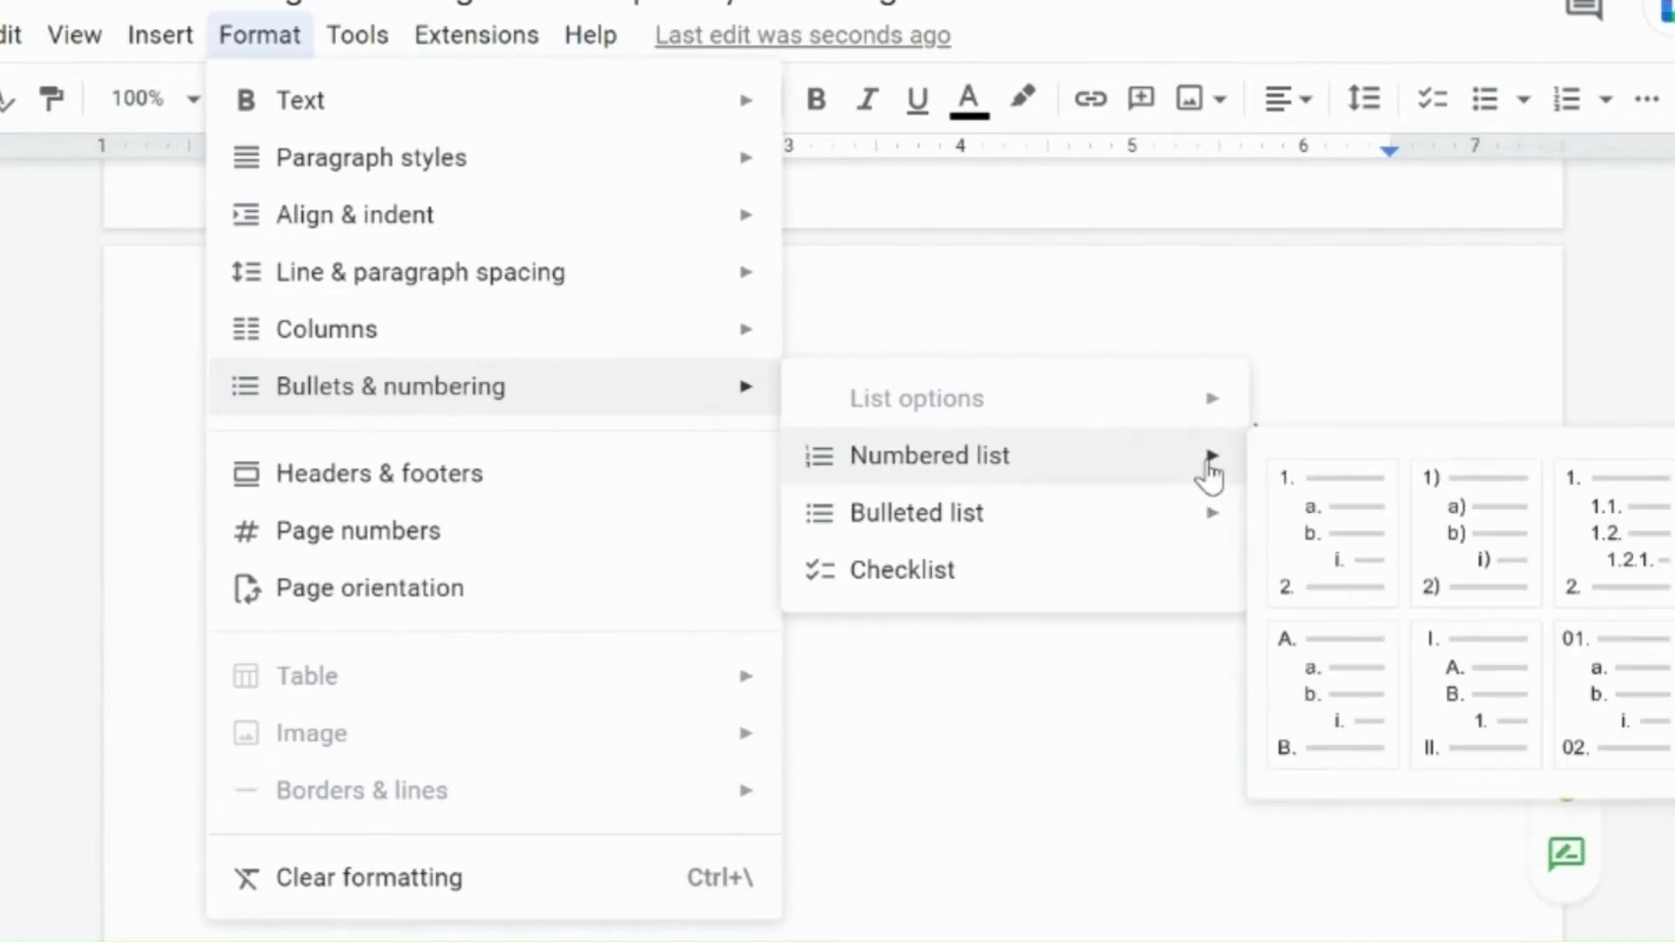
{"action": "left_click", "coordinate": [1343, 561]}
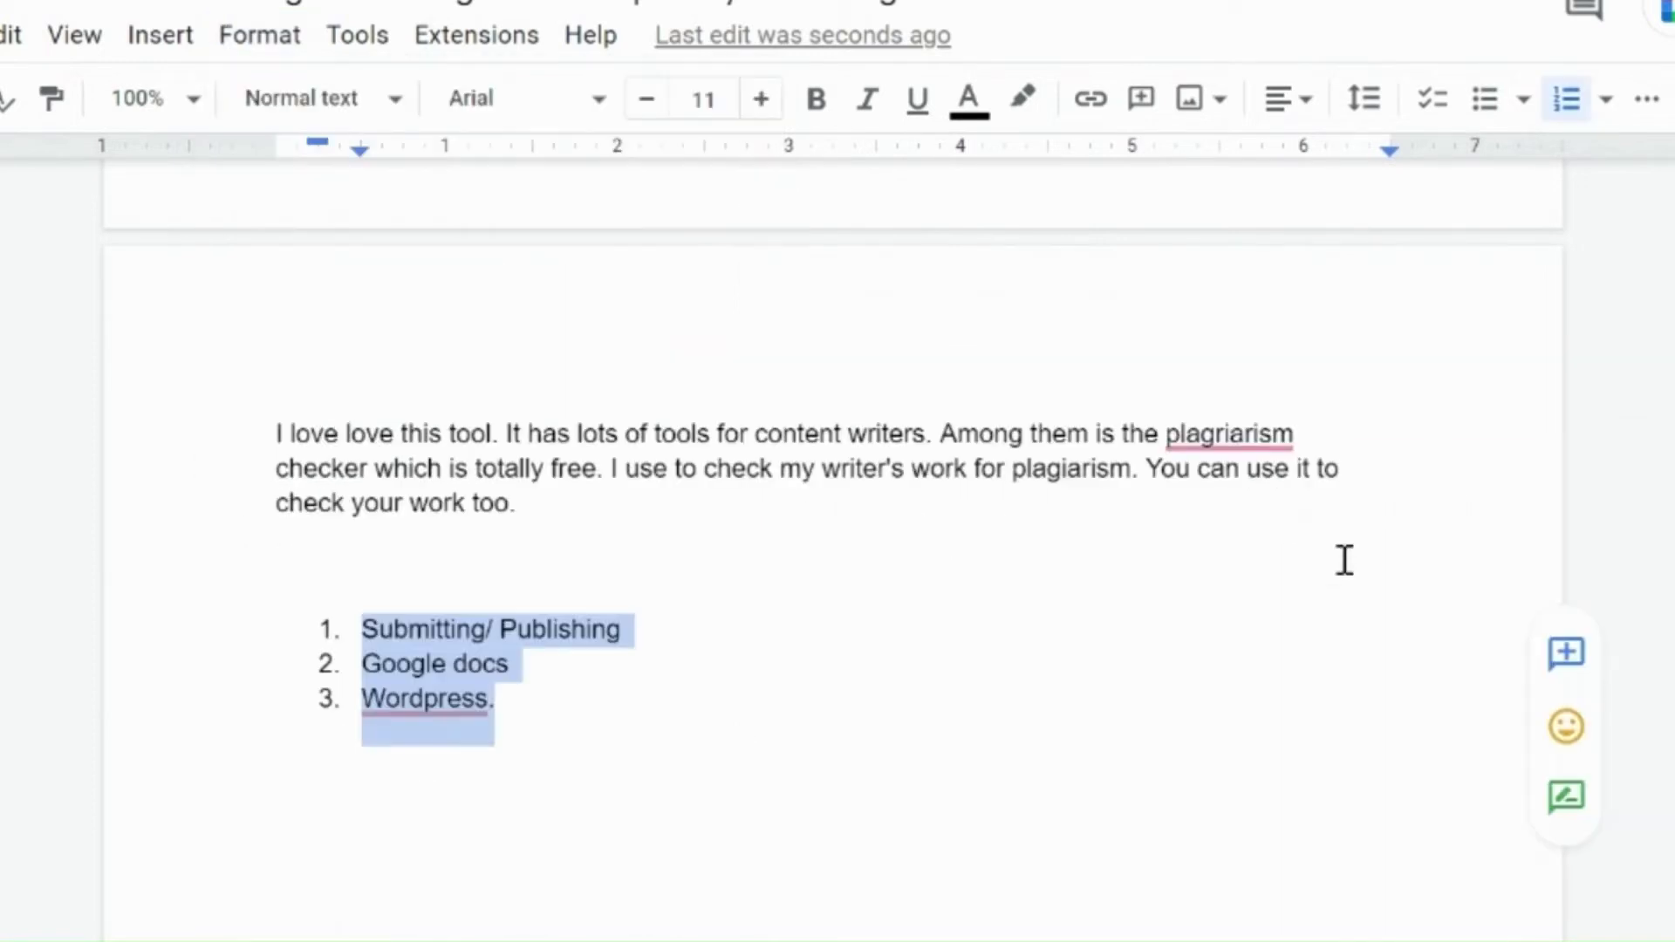
{"action": "left_click", "coordinate": [630, 705]}
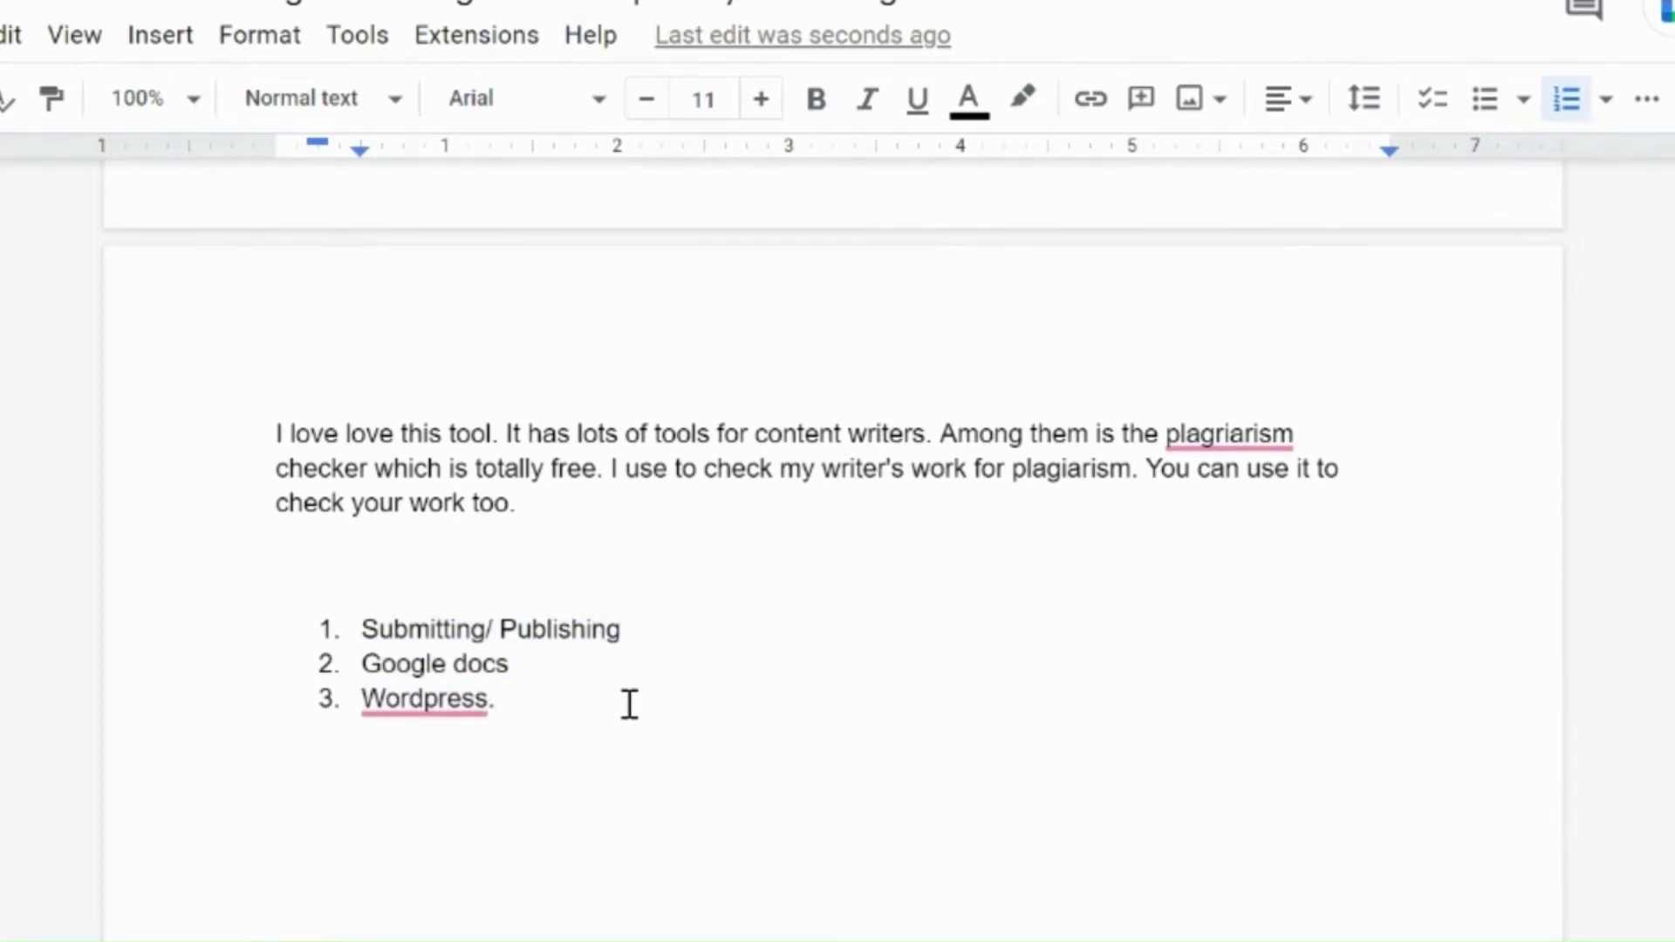
Step: Convert the same three lines into a checklist
{"action": "key", "text": "shift+Up"}
{"action": "key", "text": "shift+Up"}
{"action": "key", "text": "shift+Up"}
{"action": "key", "text": "shift+Home"}
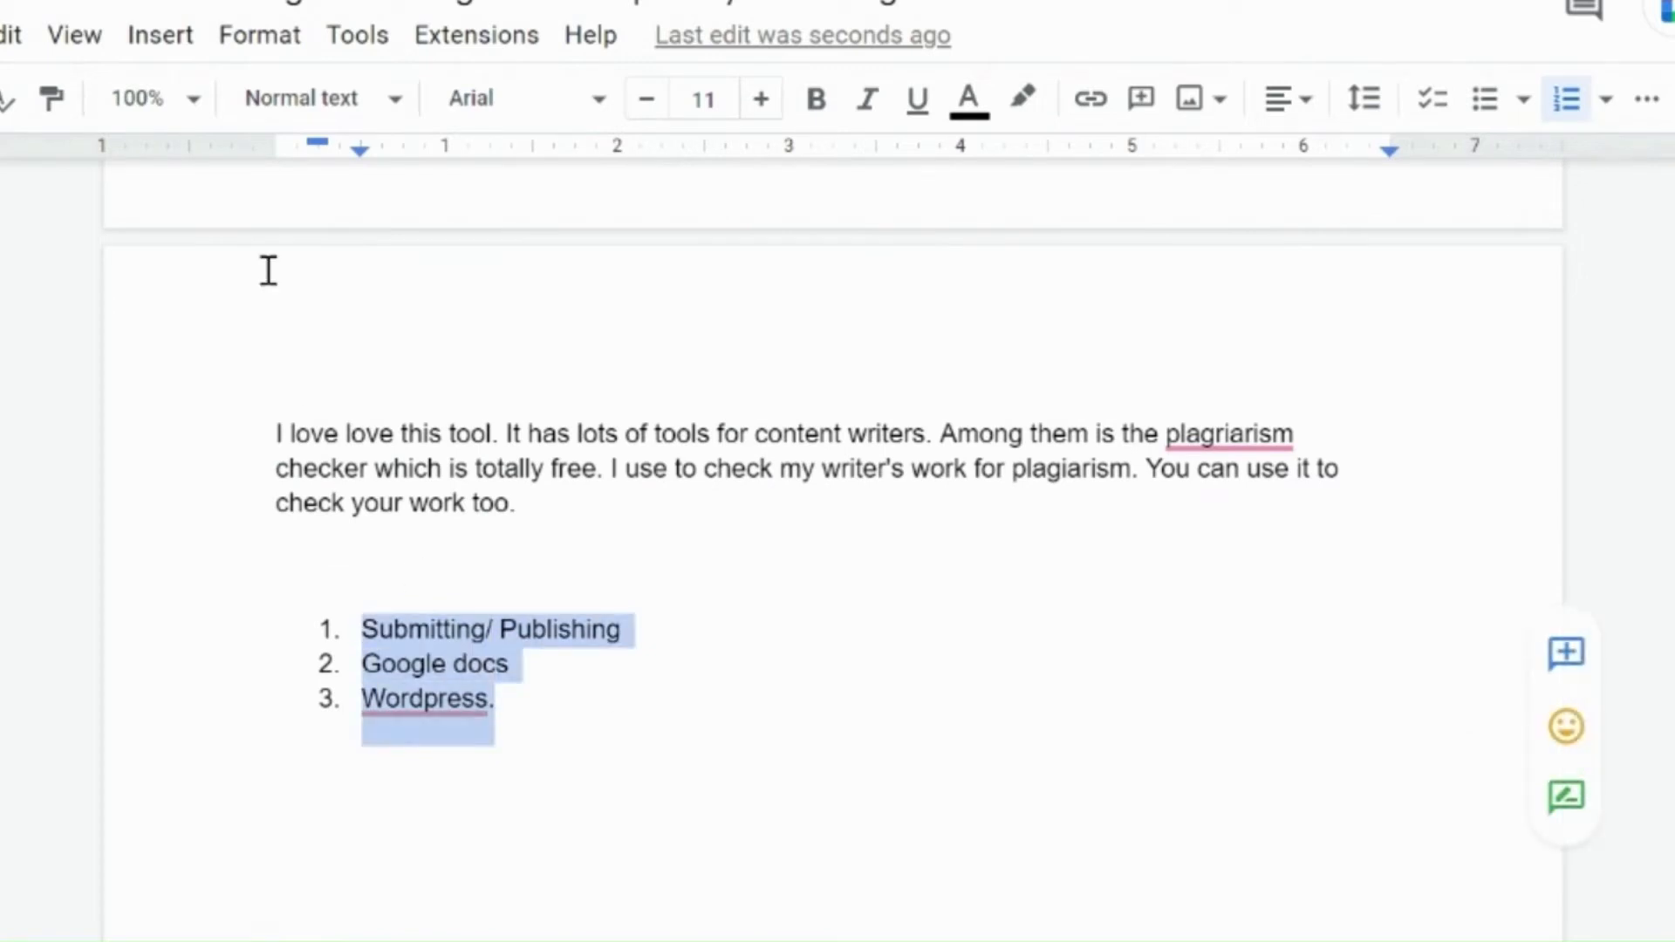
{"action": "left_click", "coordinate": [277, 39]}
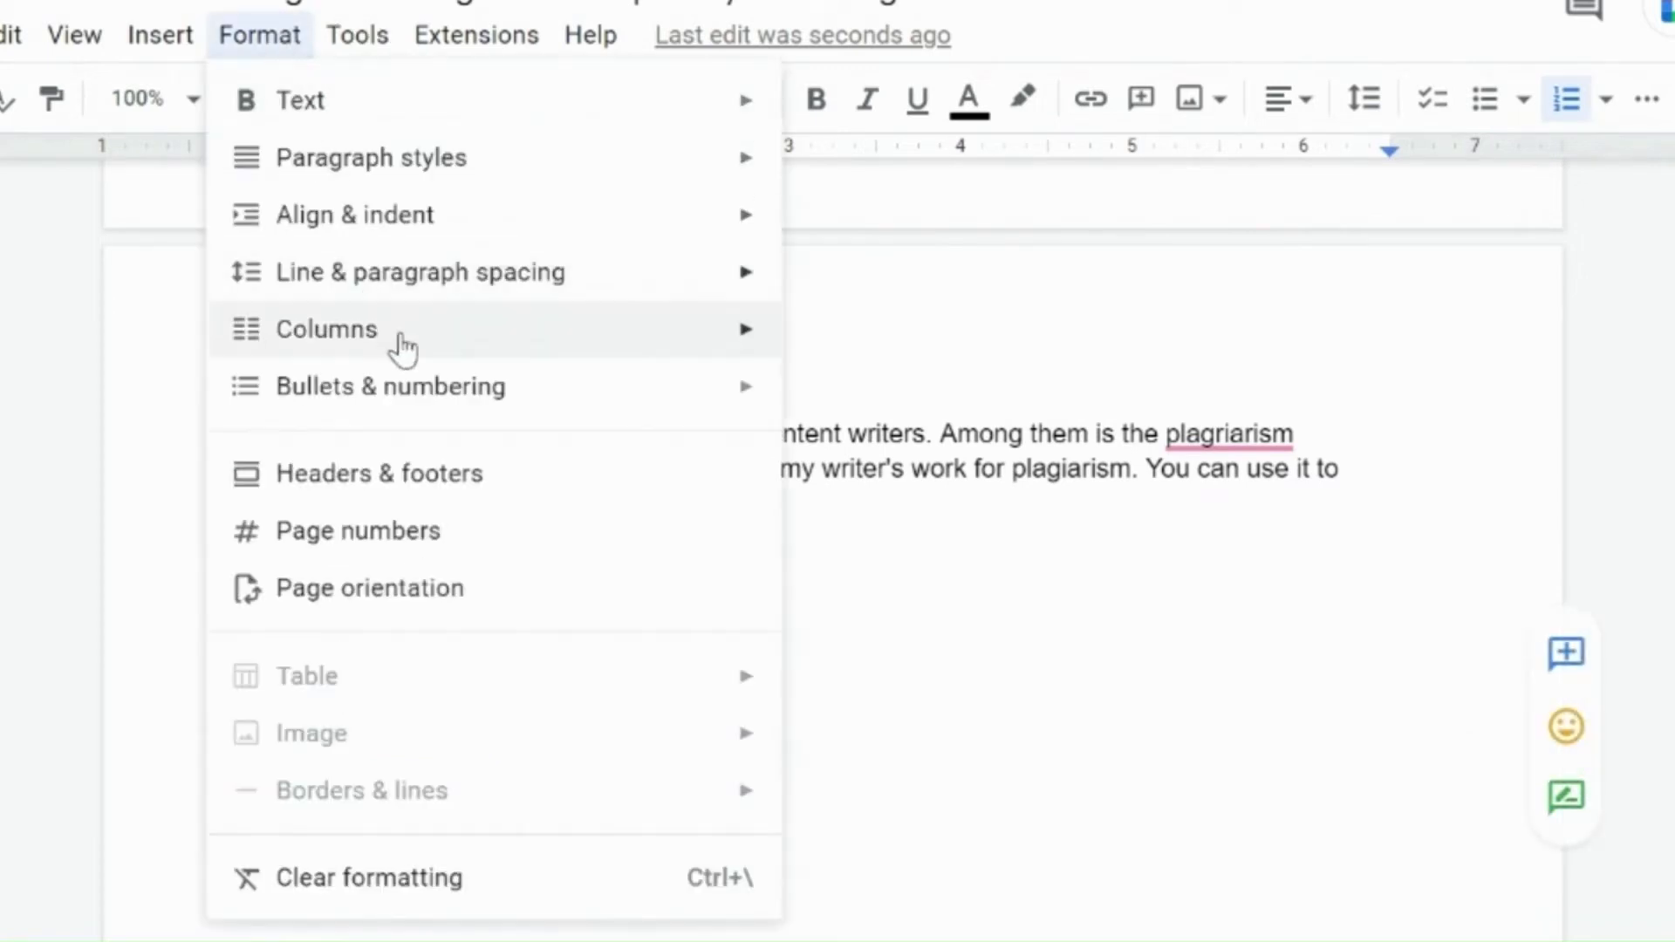
{"action": "mouse_move", "coordinate": [883, 525]}
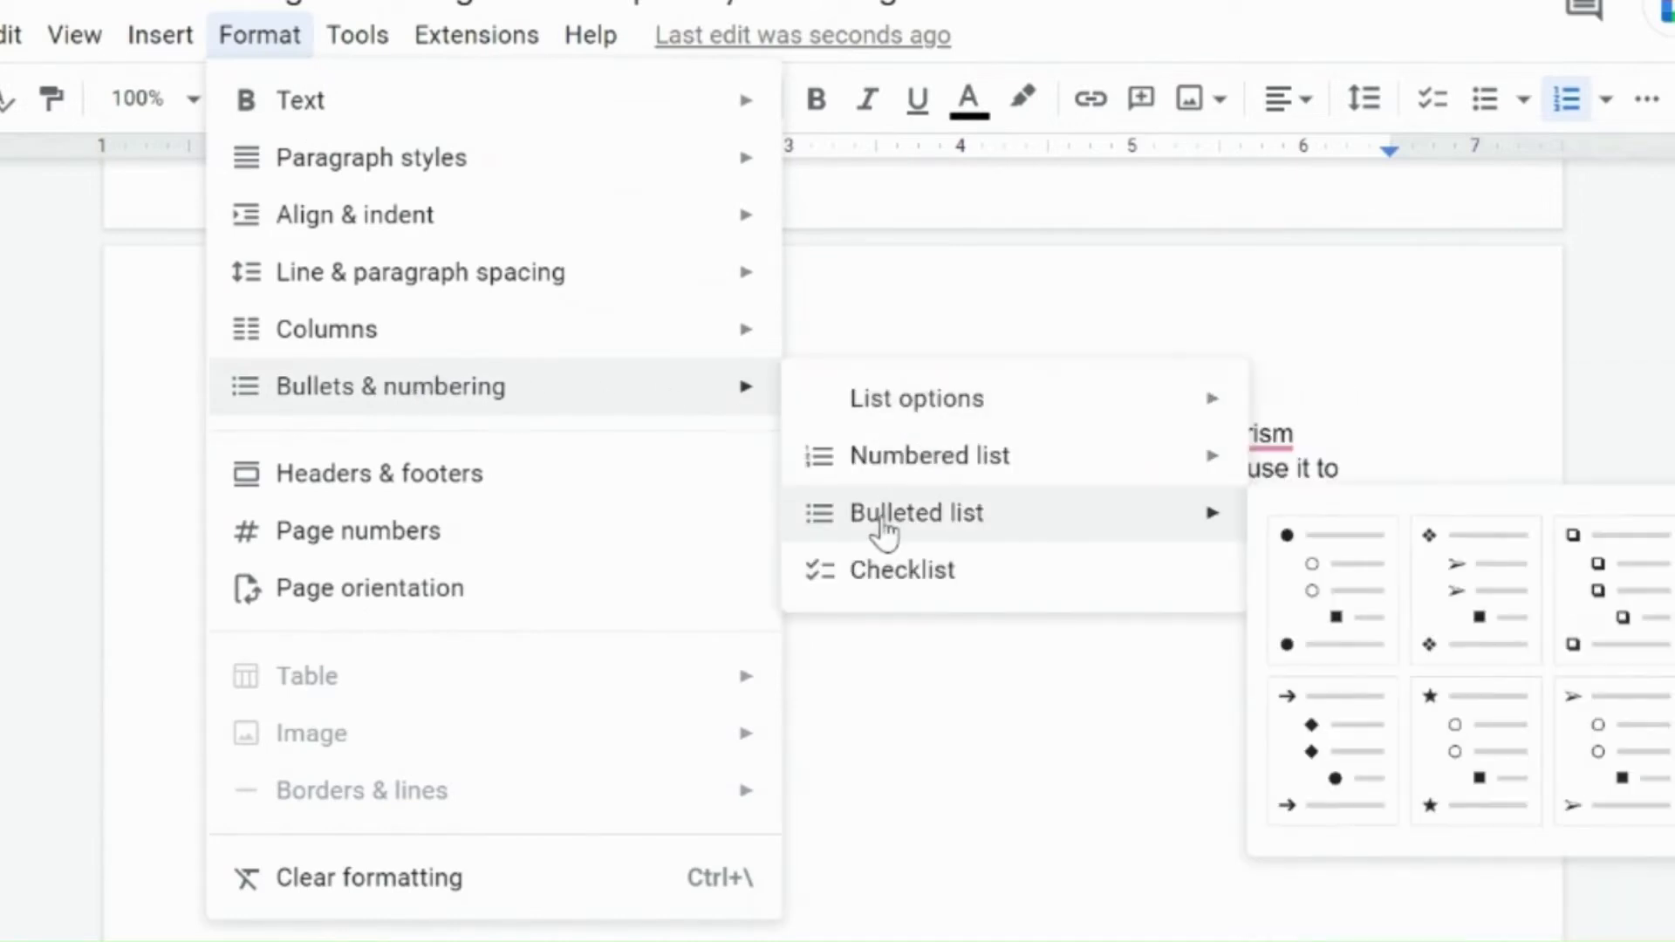
{"action": "left_click", "coordinate": [863, 568]}
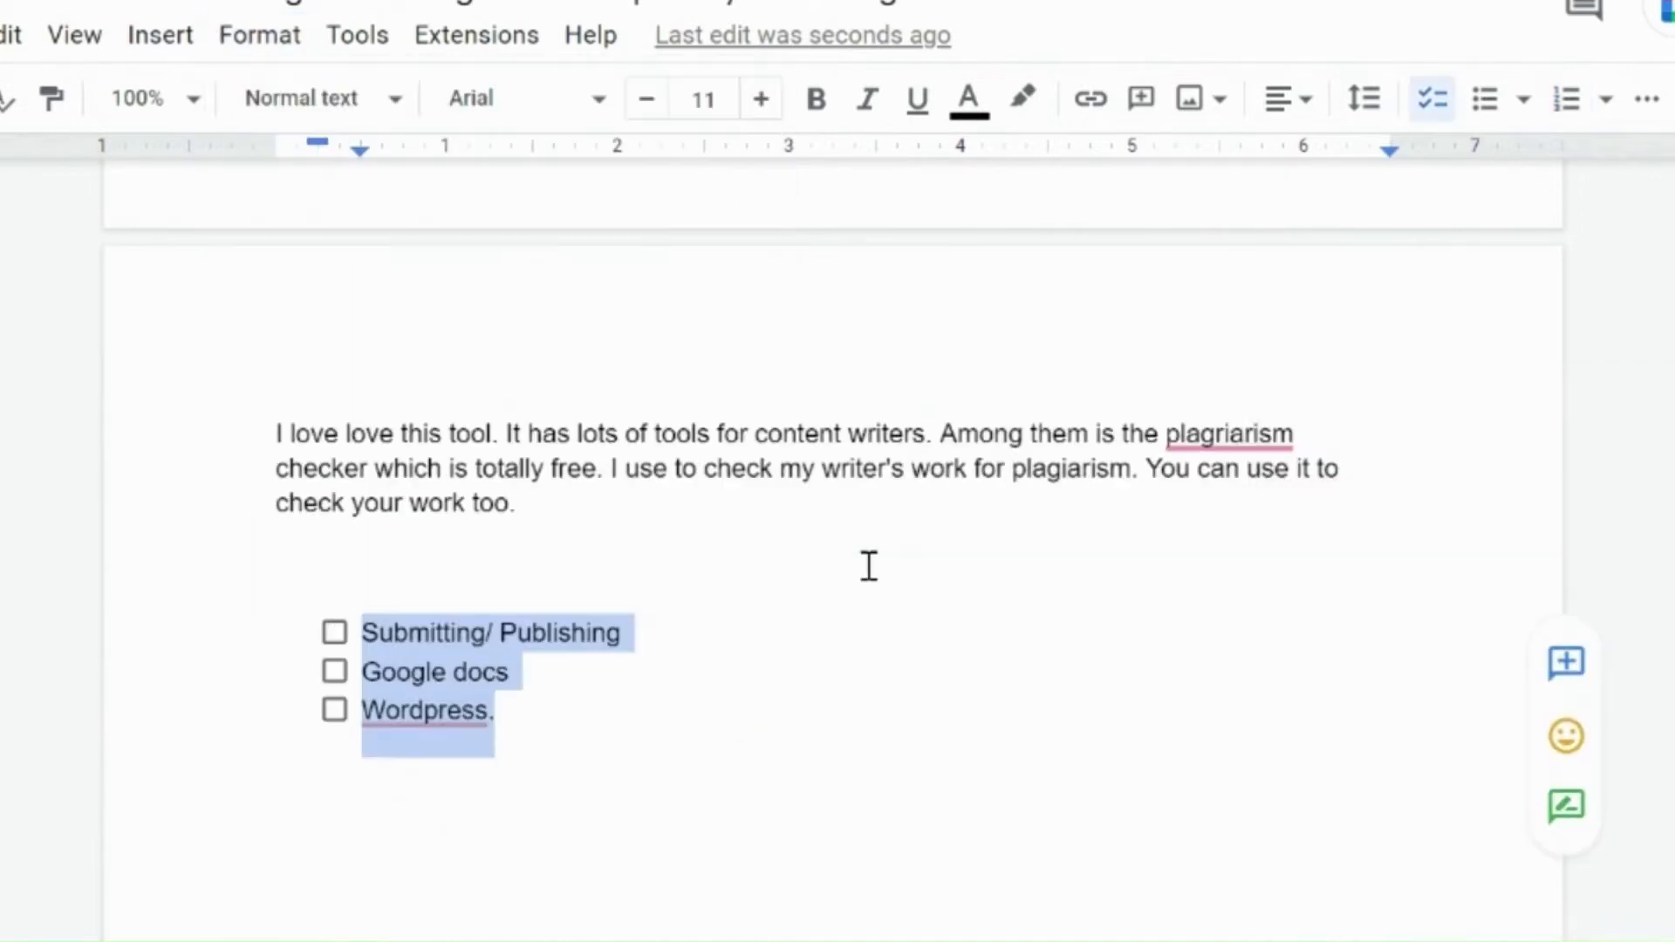
{"action": "left_click", "coordinate": [564, 740]}
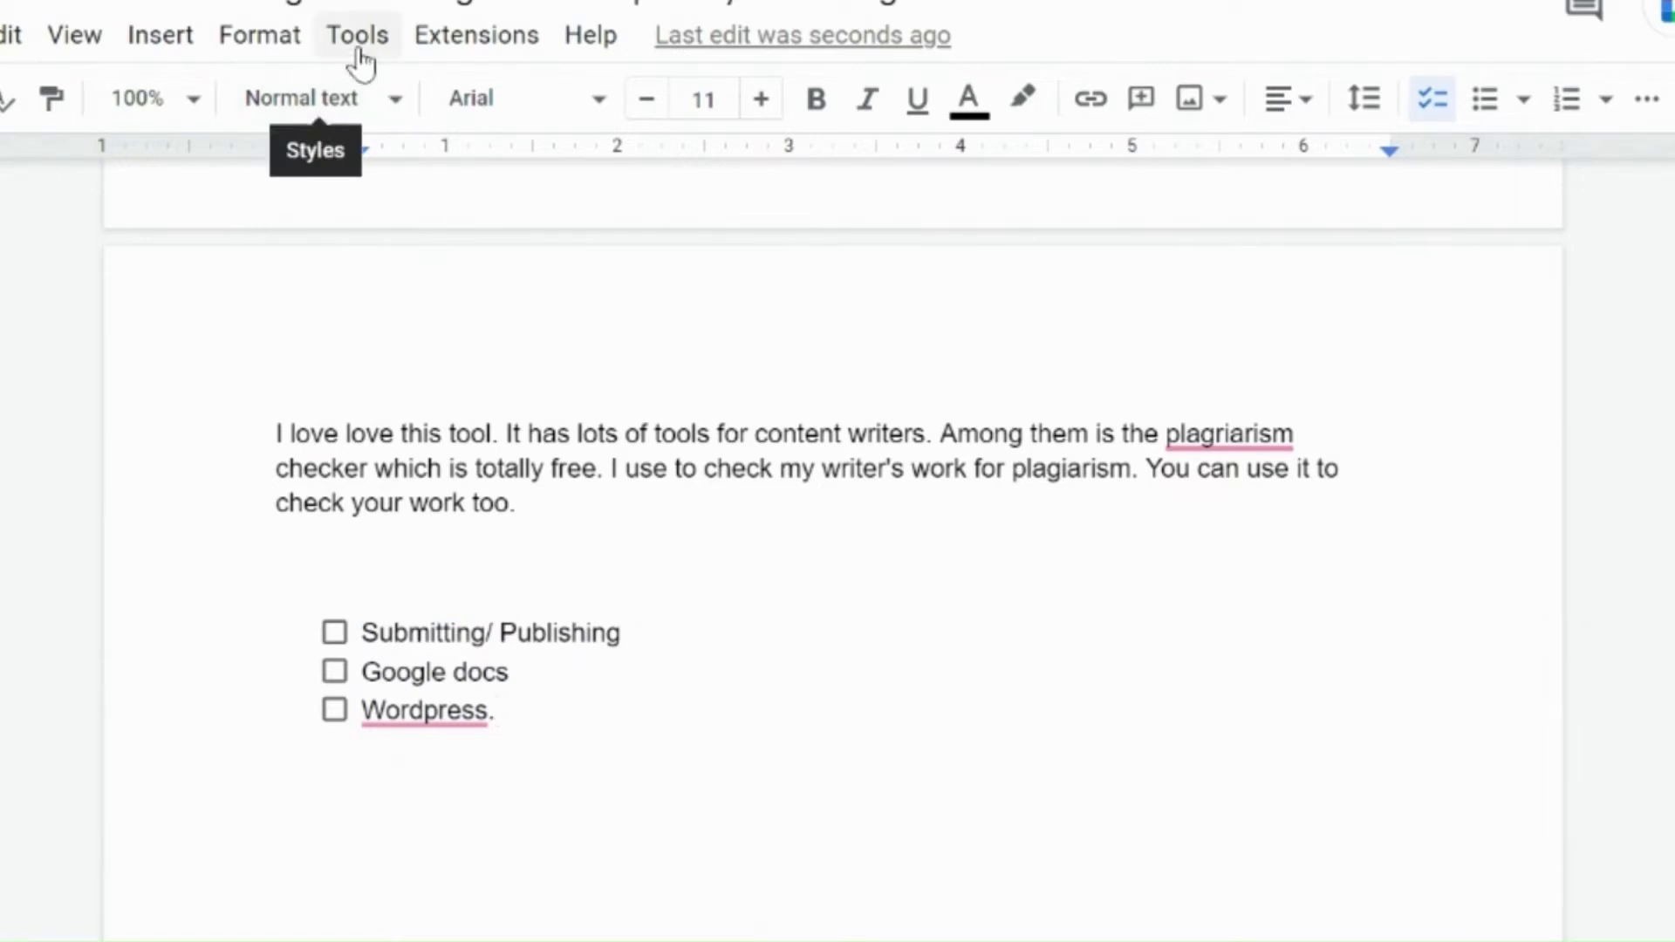
Step: Open the headers and footers settings to view their margins and layout, and cancel
{"action": "left_click", "coordinate": [288, 48]}
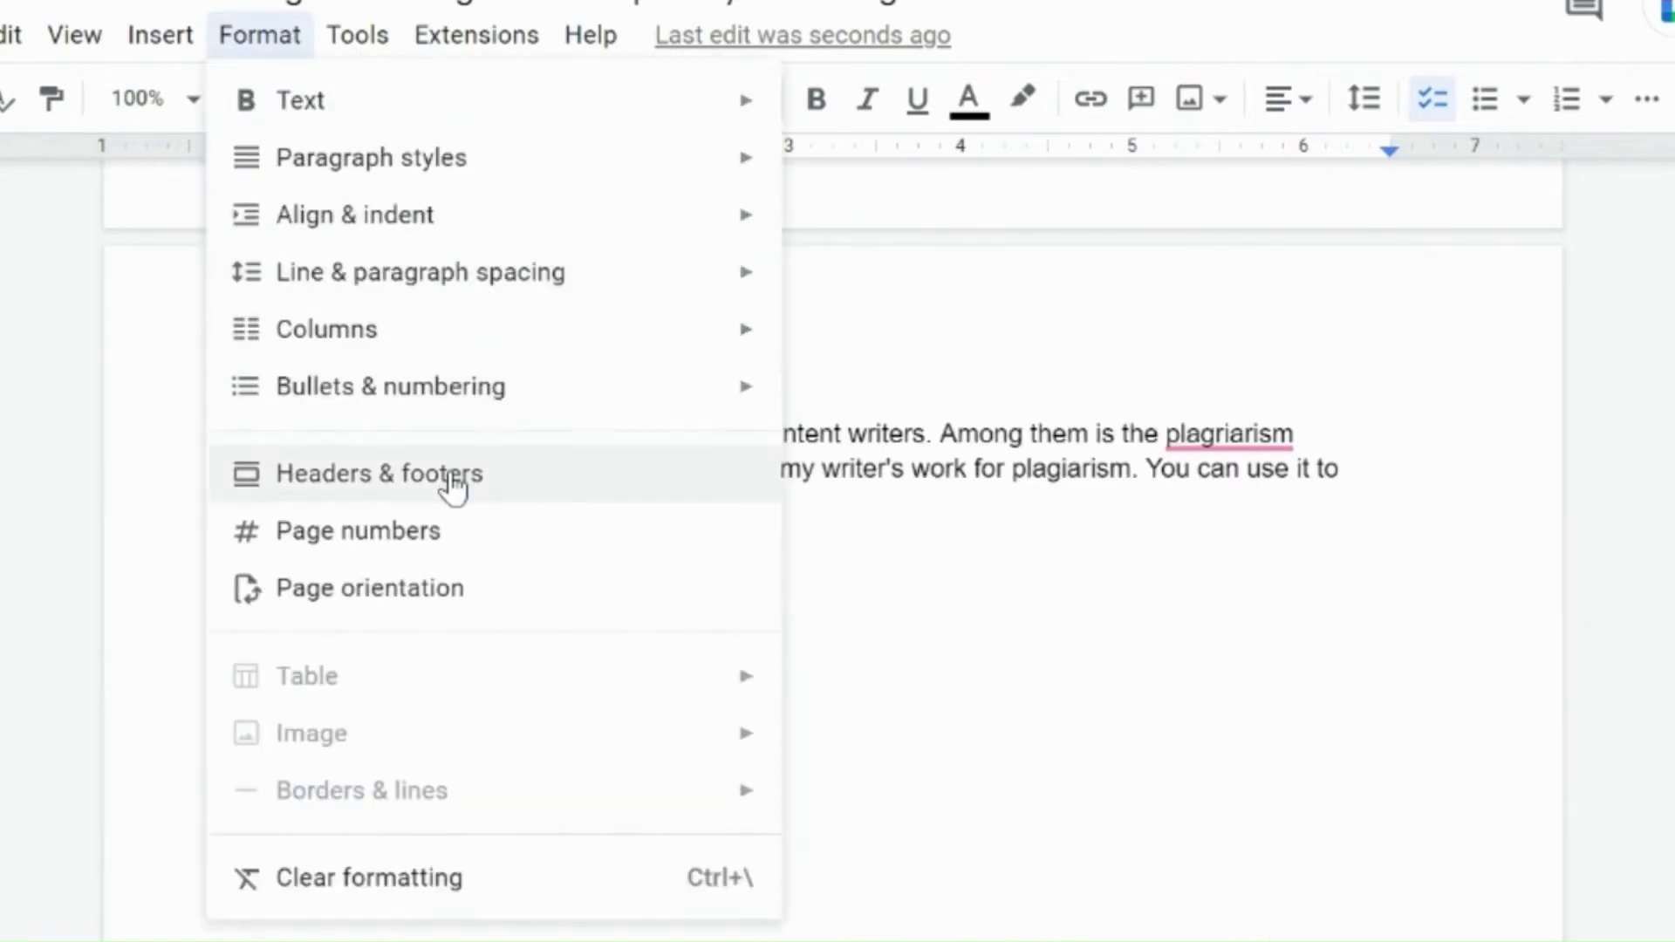
{"action": "left_click", "coordinate": [453, 484]}
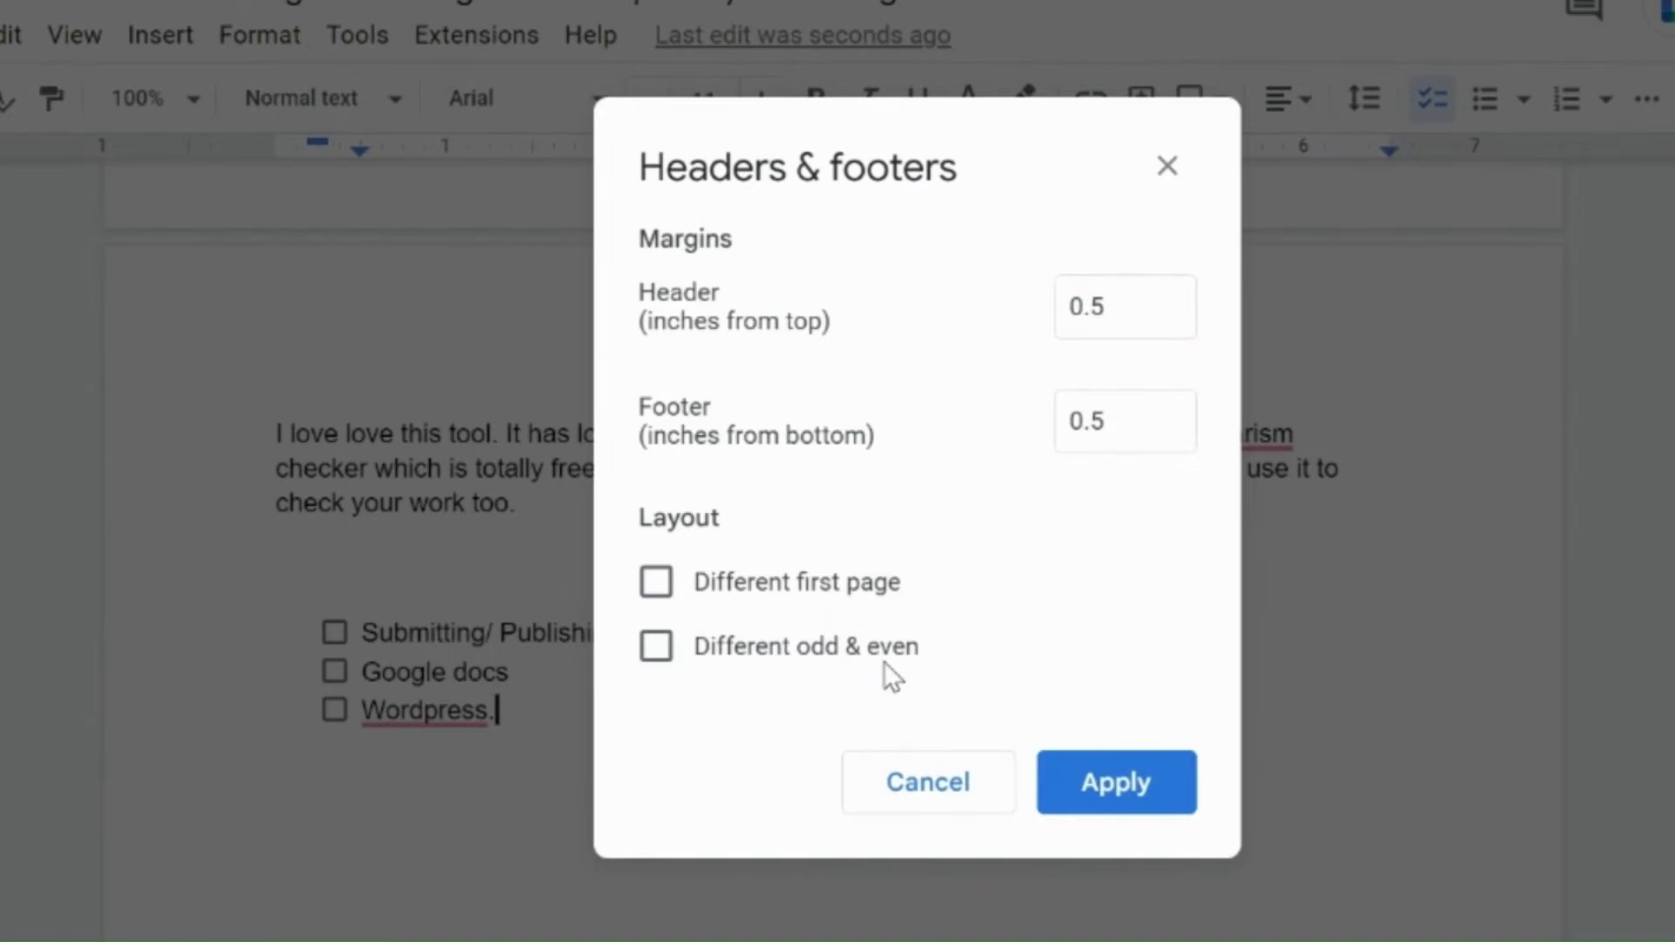
{"action": "left_click", "coordinate": [955, 798]}
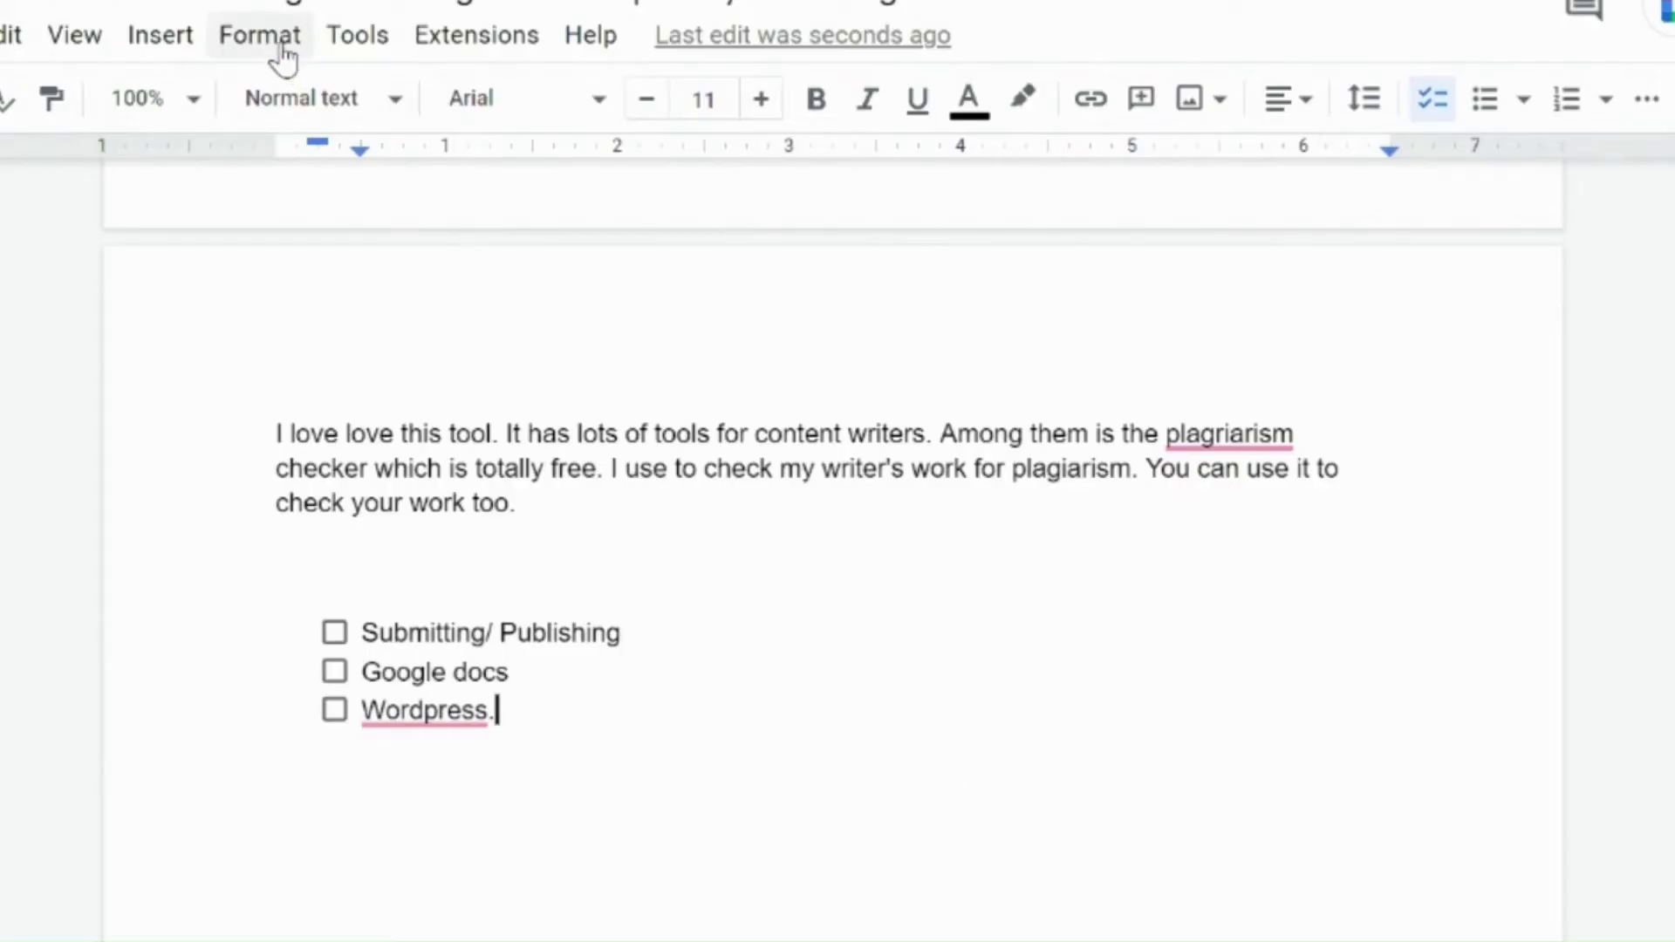
Step: Add page numbers positioned in the footer
{"action": "left_click", "coordinate": [284, 59]}
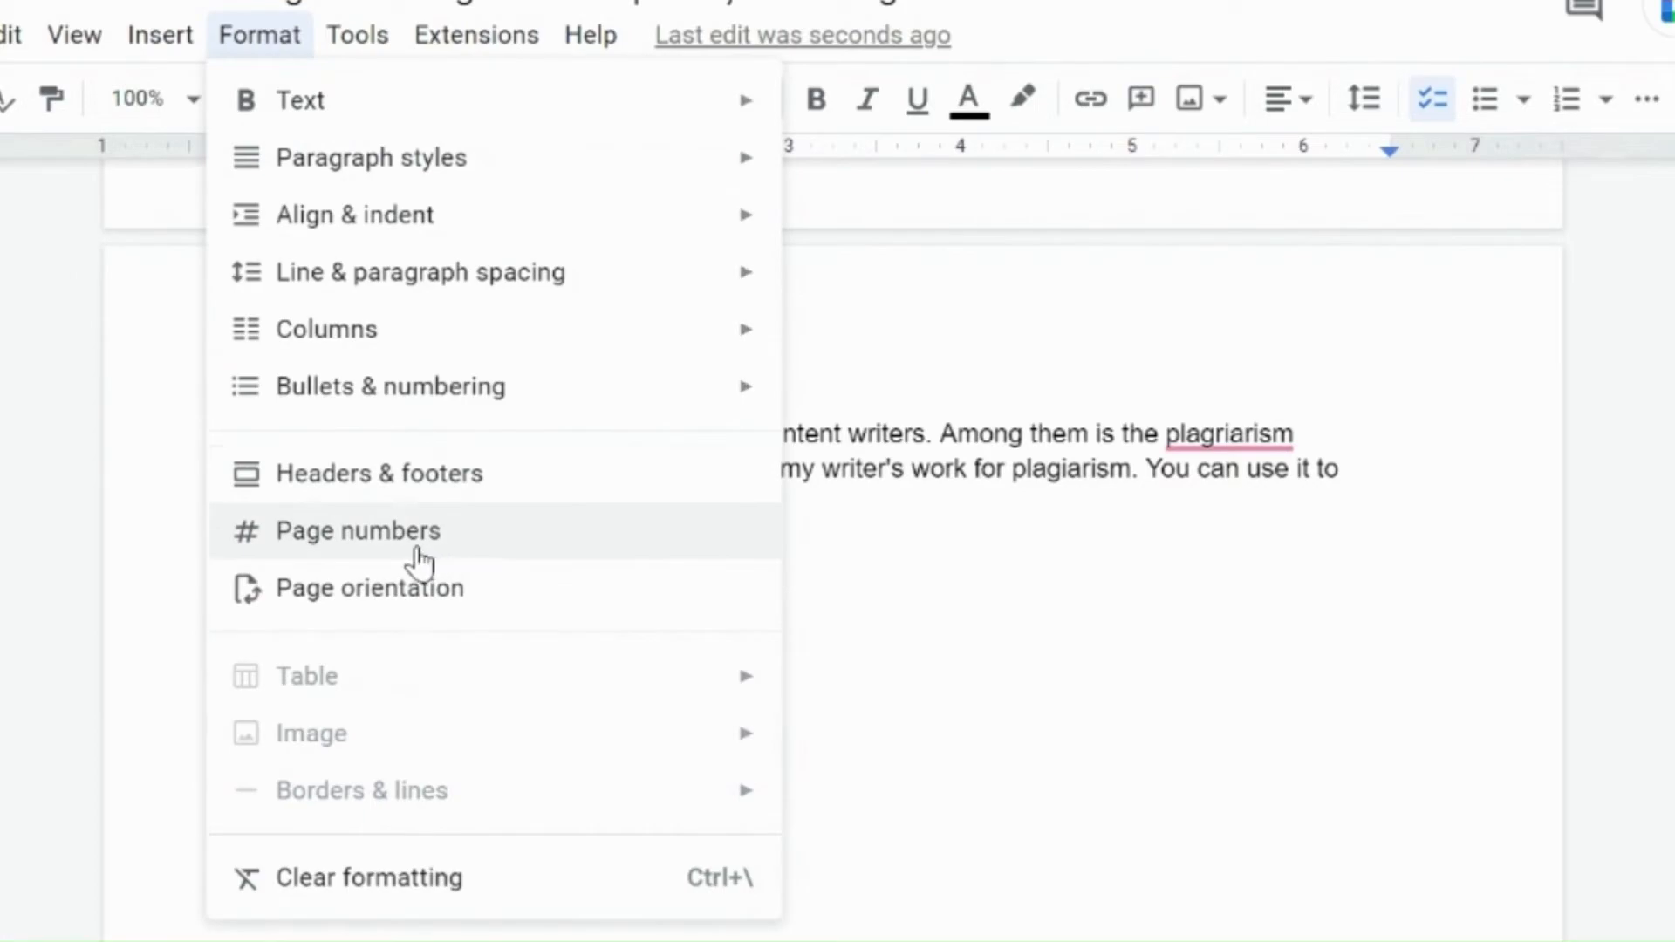
{"action": "left_click", "coordinate": [421, 563]}
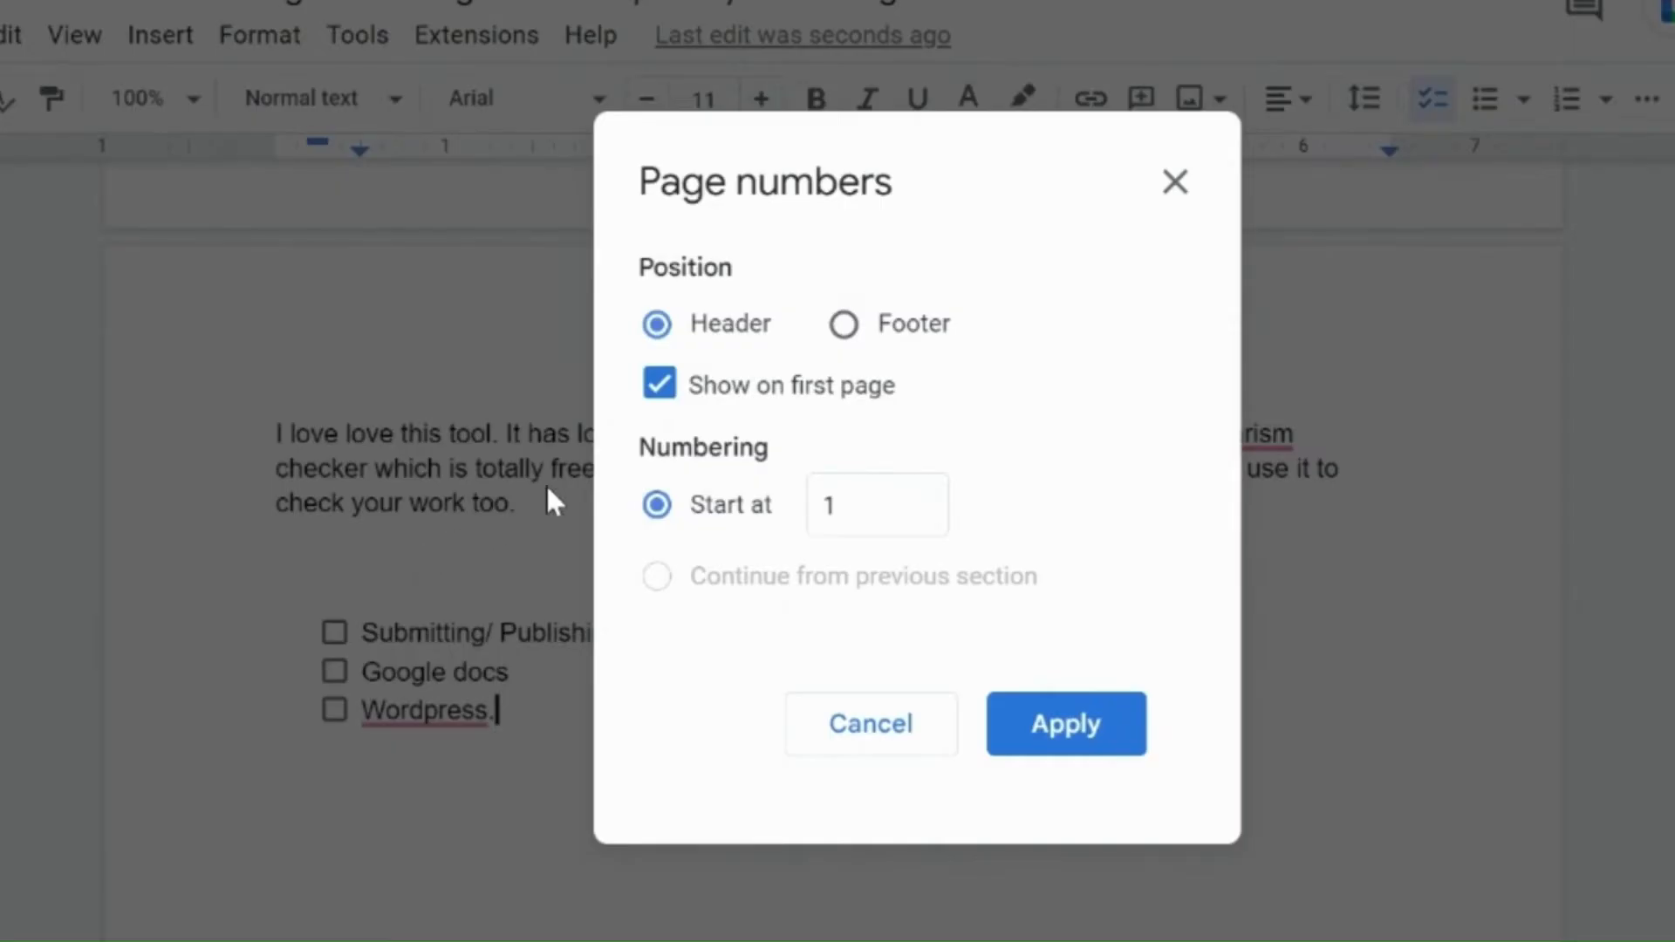
{"action": "left_click", "coordinate": [843, 326]}
{"action": "left_click", "coordinate": [1047, 740]}
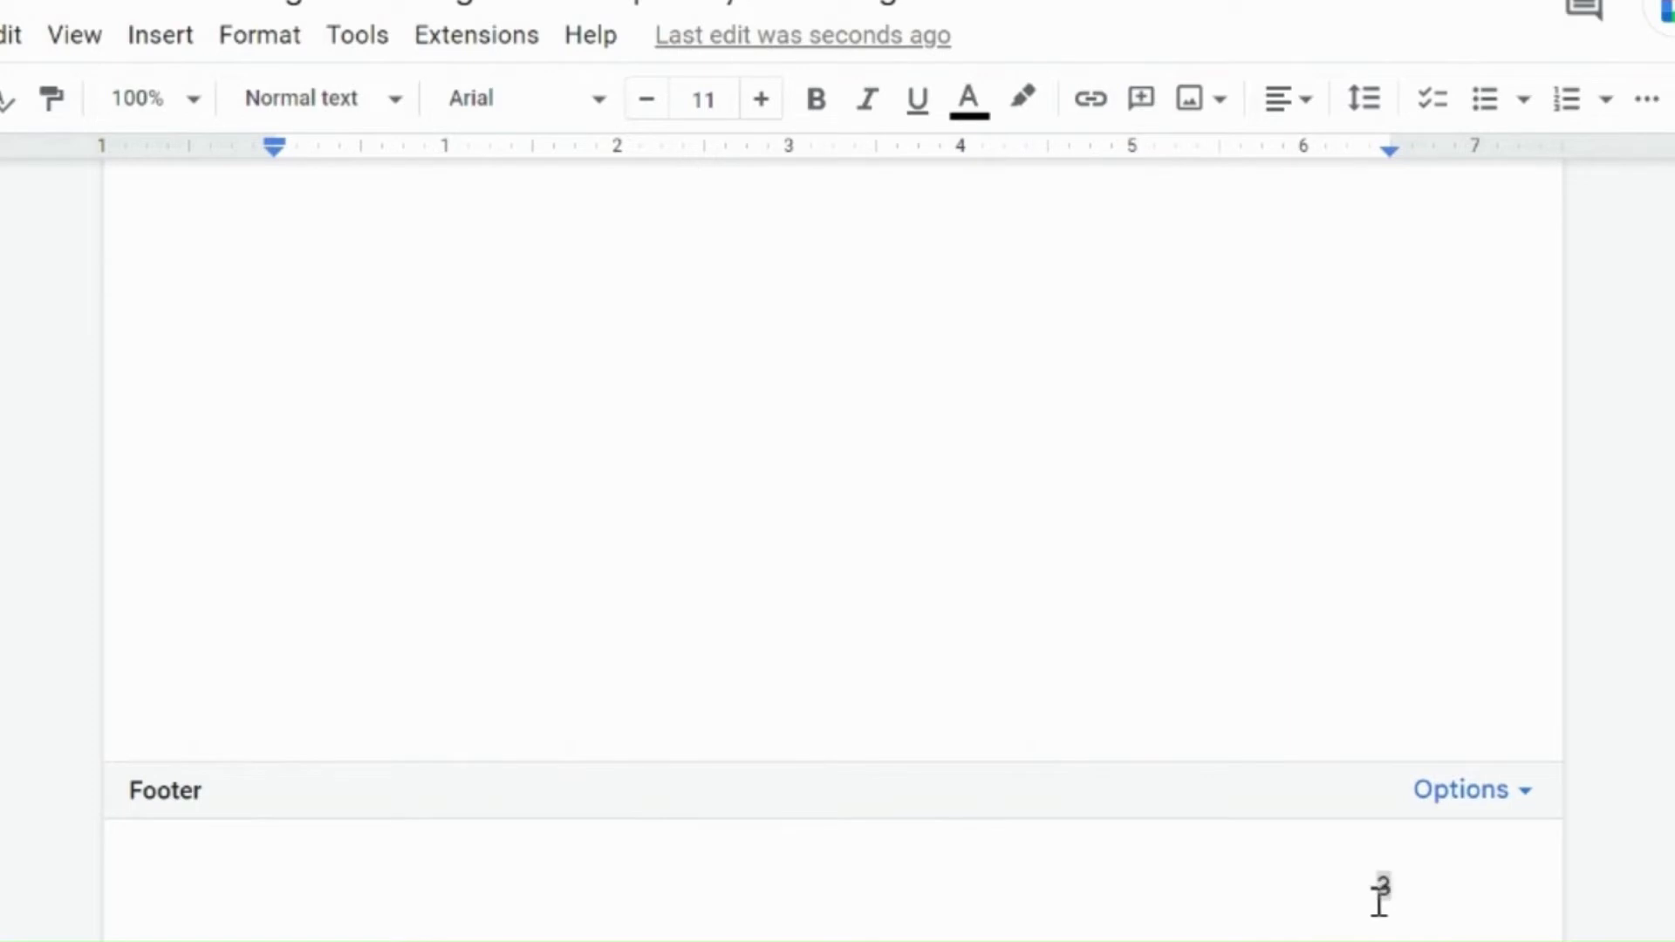
Step: Run the spelling and grammar check, accept the change of quality to the quality, and close the check
{"action": "left_click", "coordinate": [262, 35]}
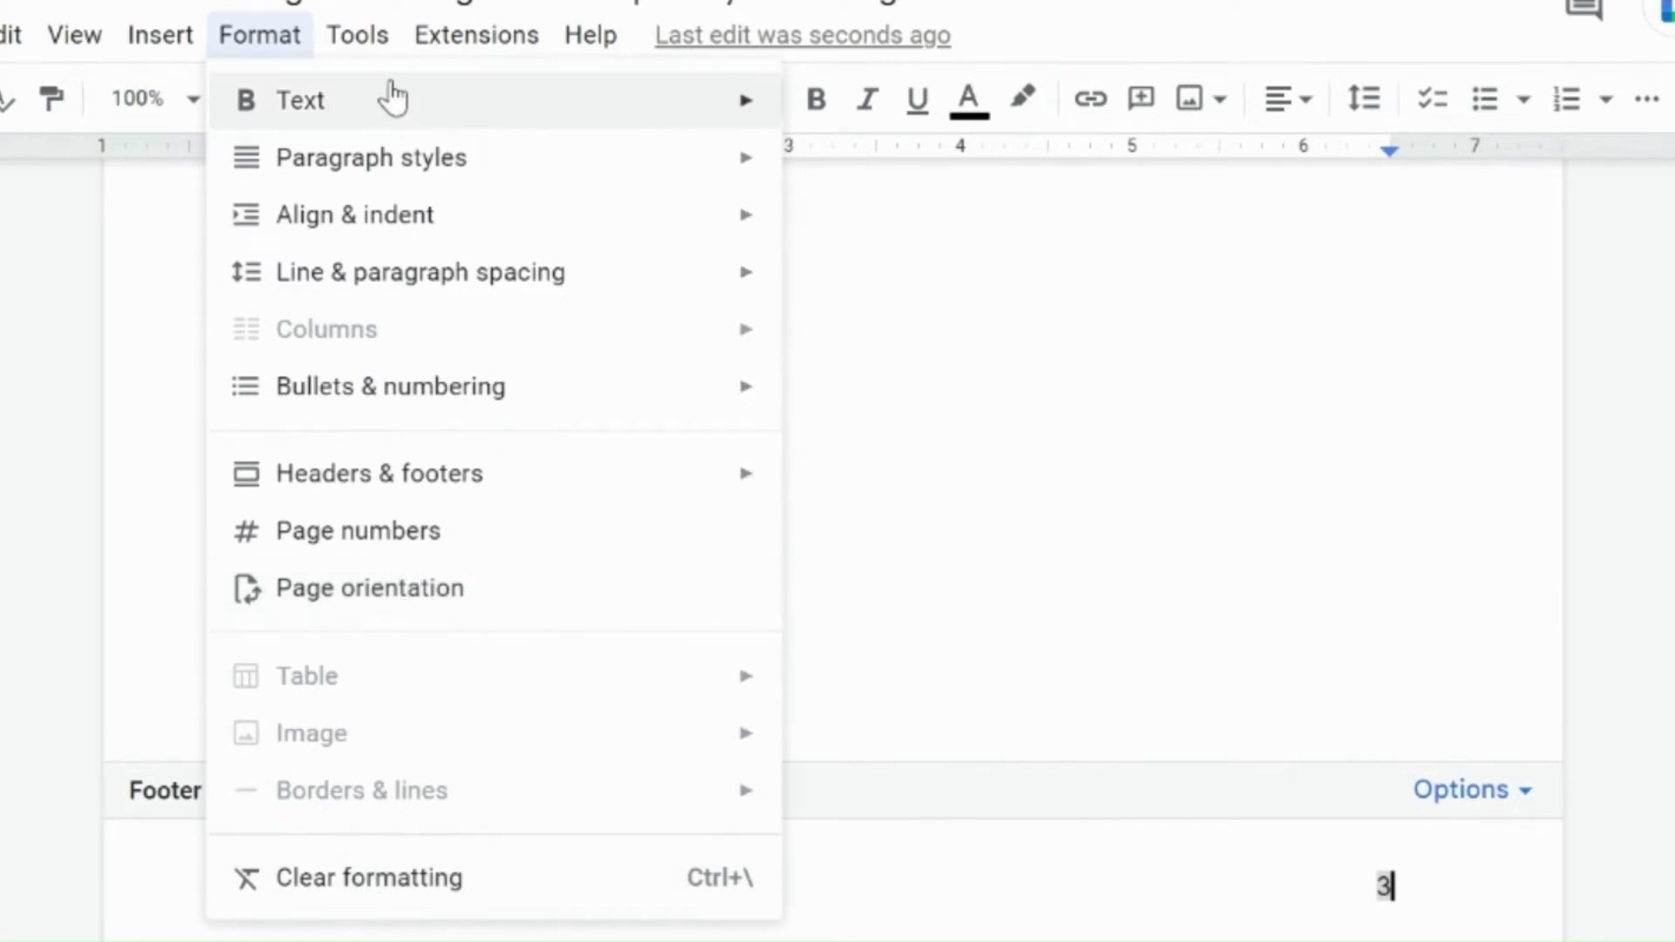
{"action": "mouse_move", "coordinate": [374, 54]}
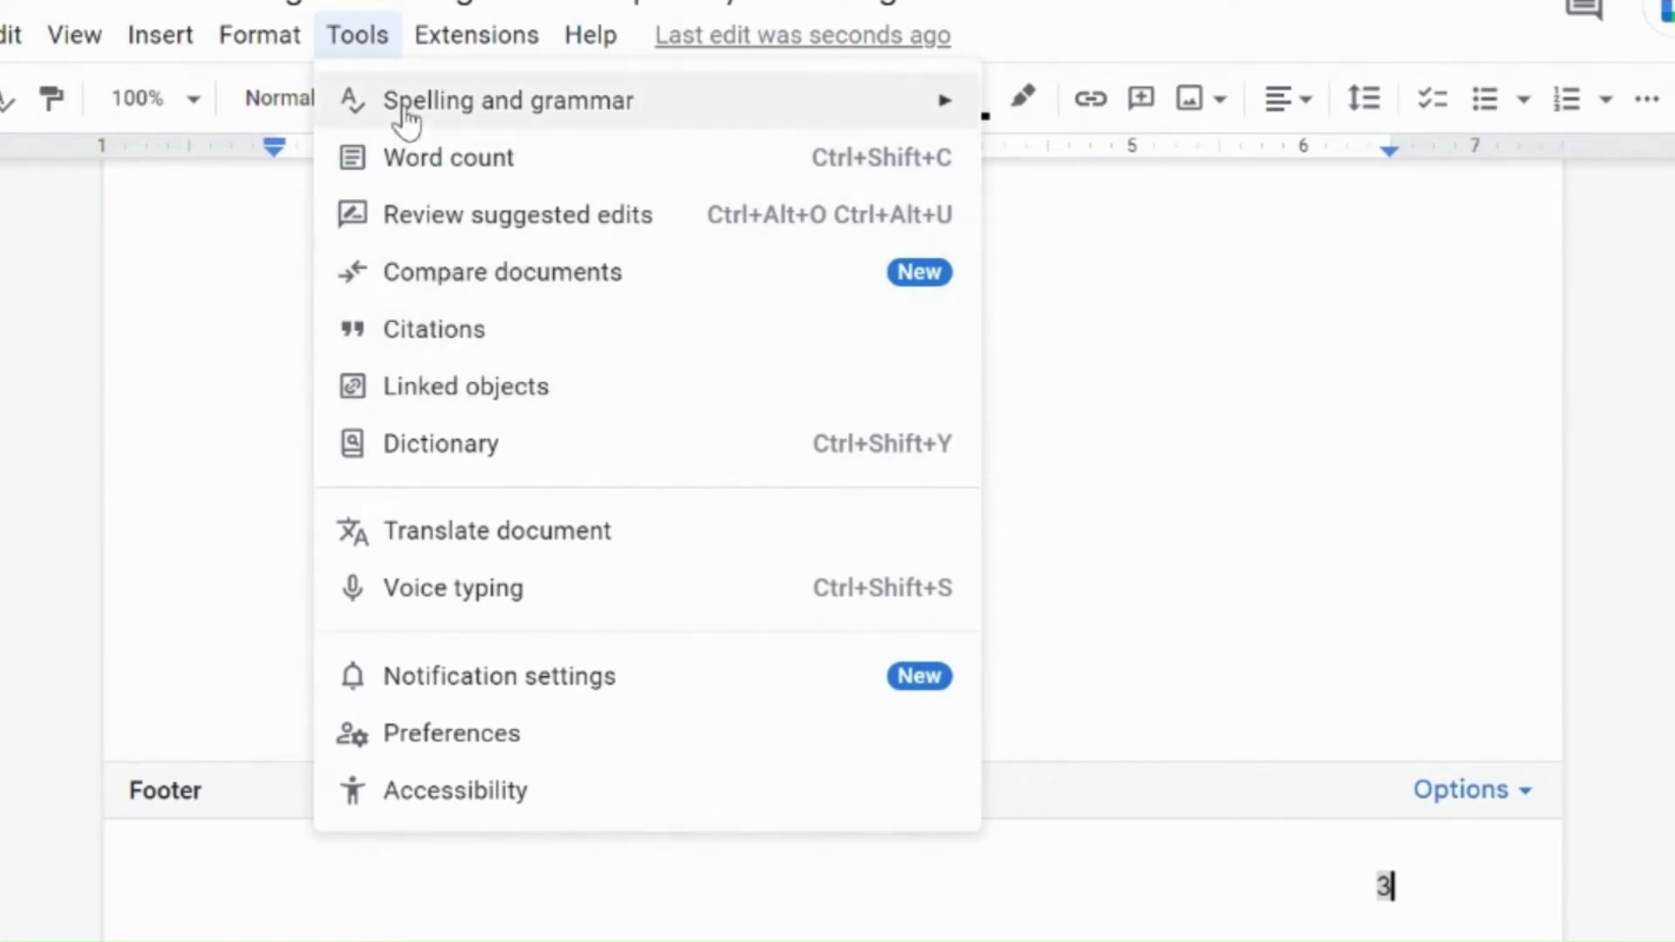
{"action": "mouse_move", "coordinate": [401, 109]}
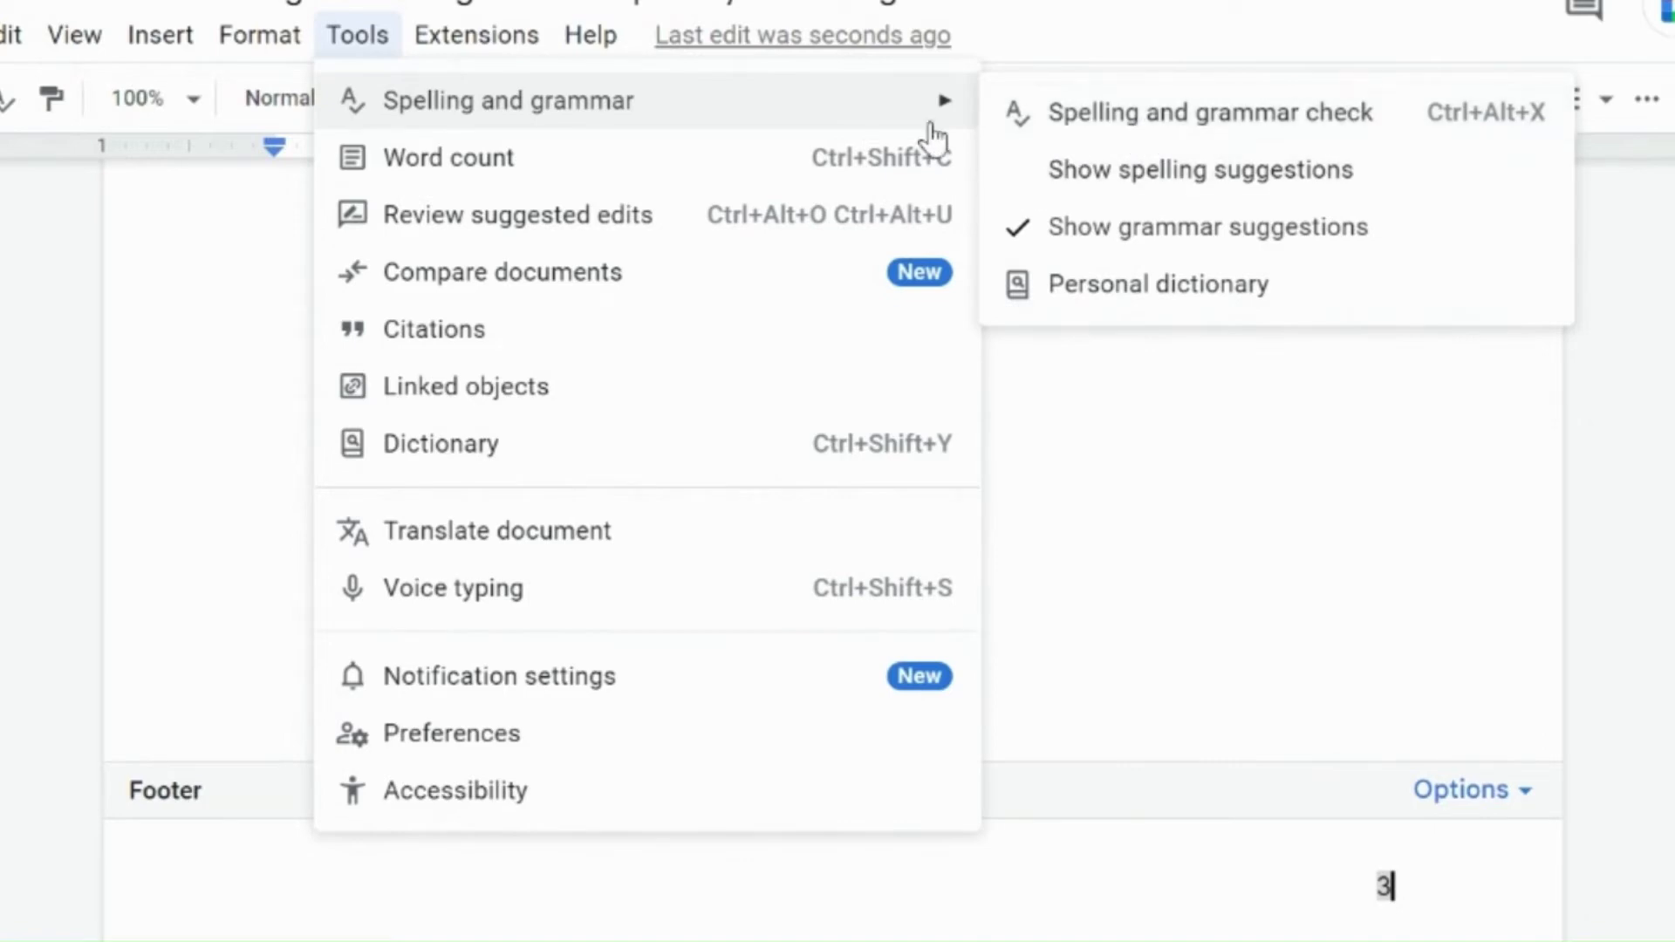
{"action": "mouse_move", "coordinate": [897, 101]}
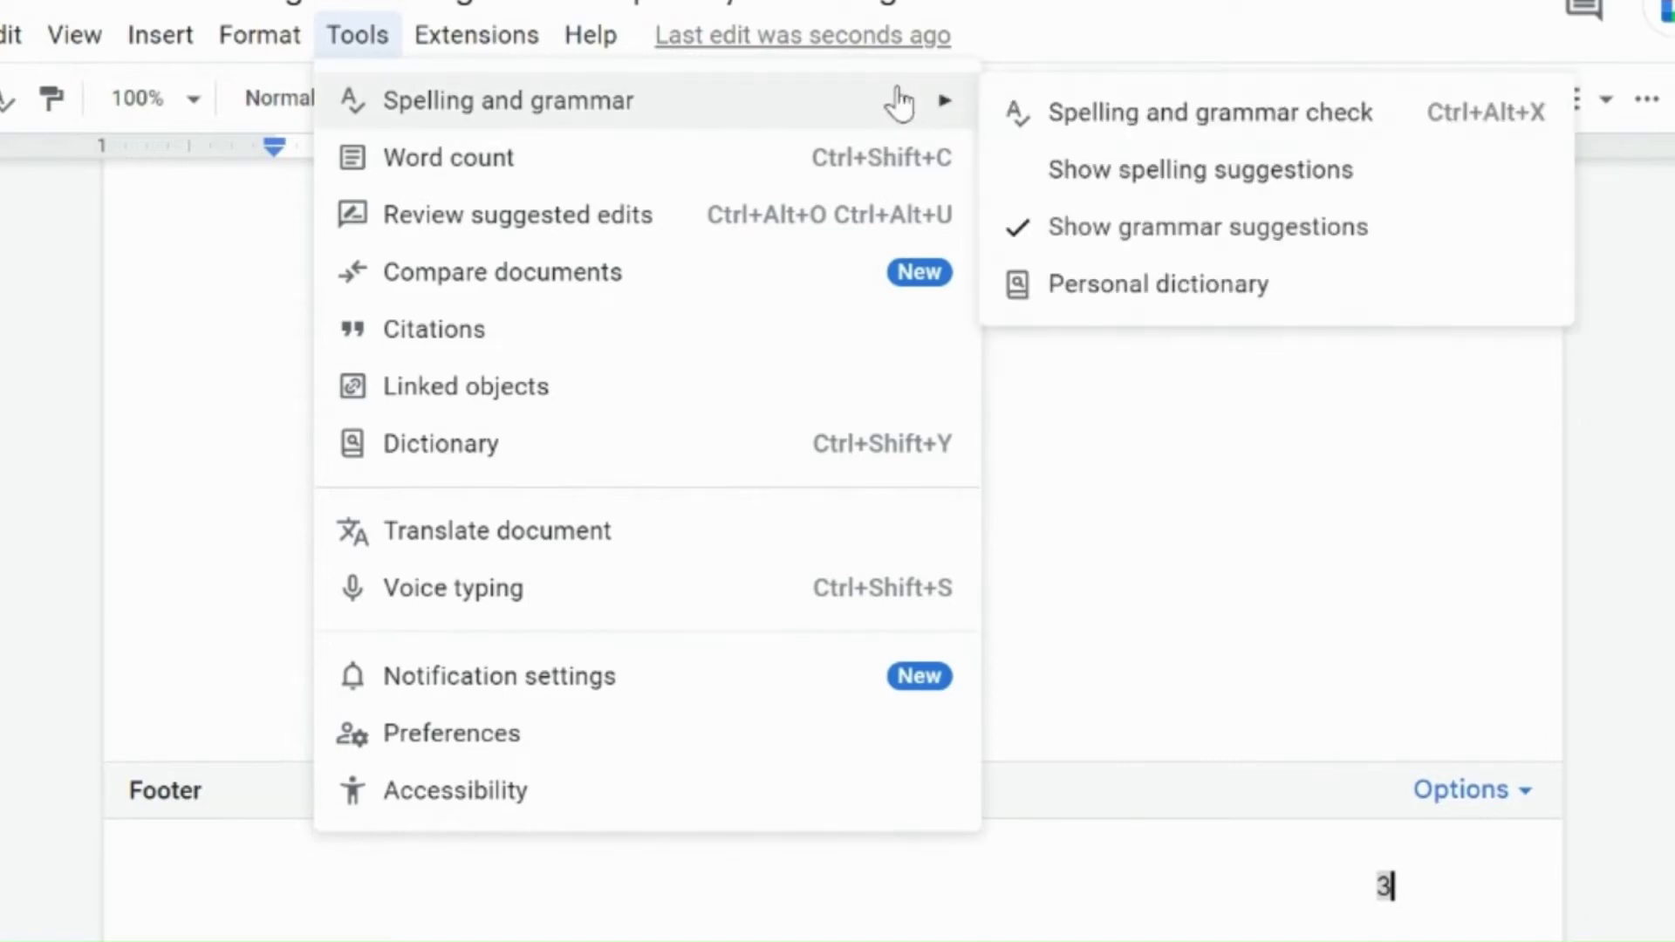
{"action": "left_click", "coordinate": [1080, 114]}
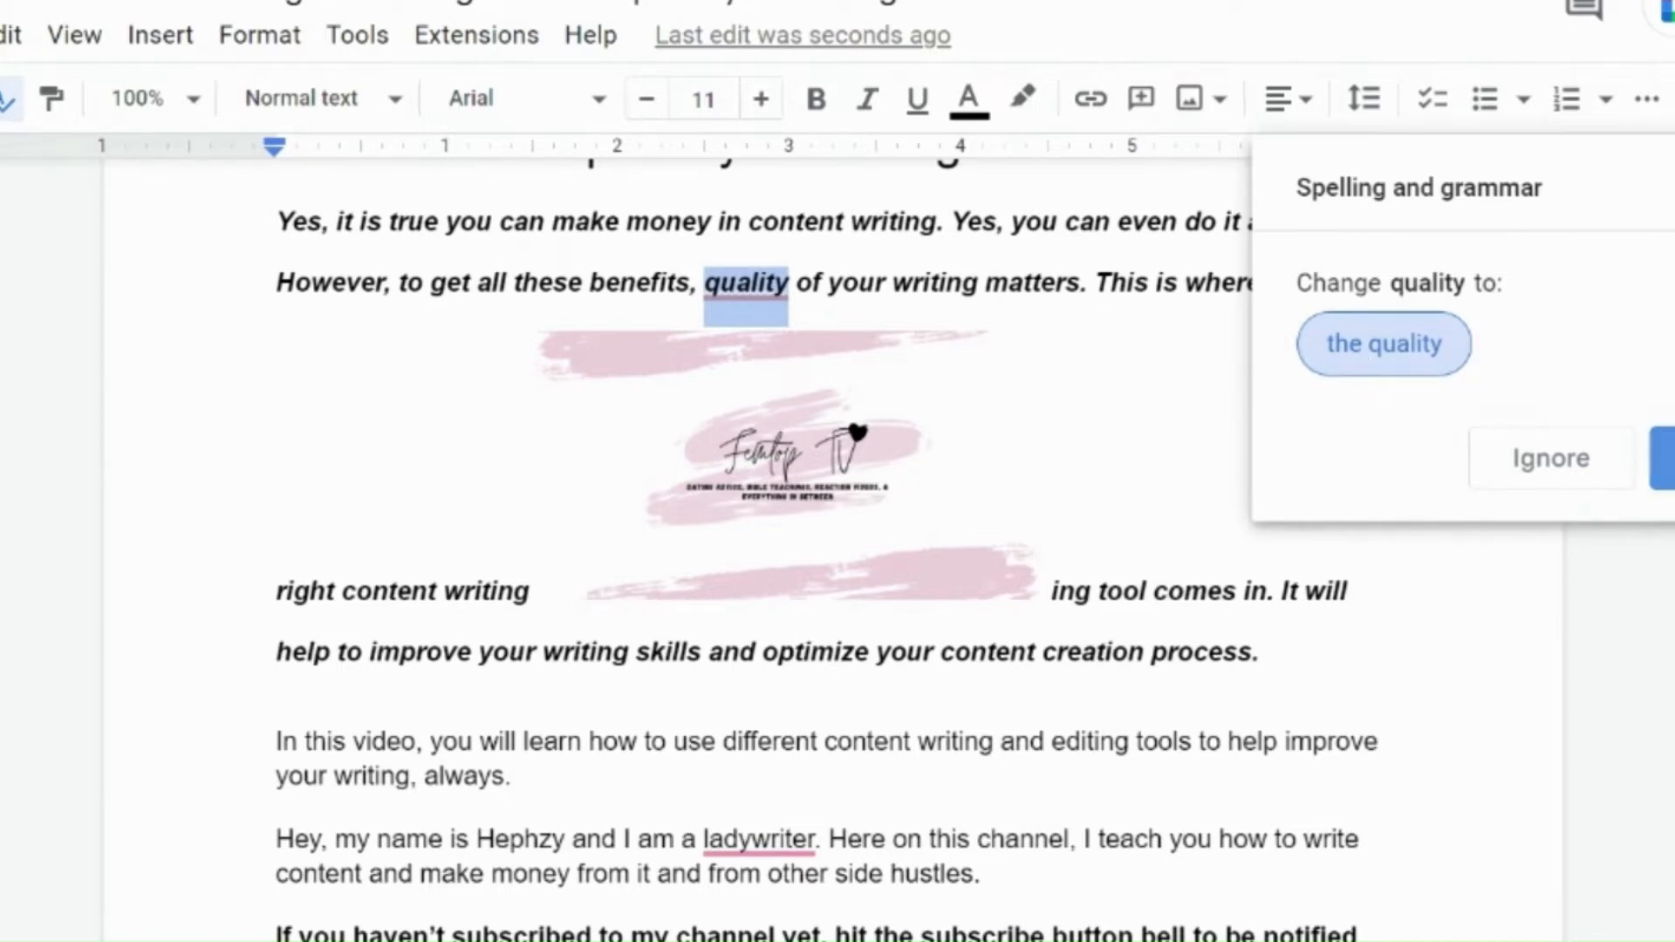
{"action": "left_click", "coordinate": [1662, 458]}
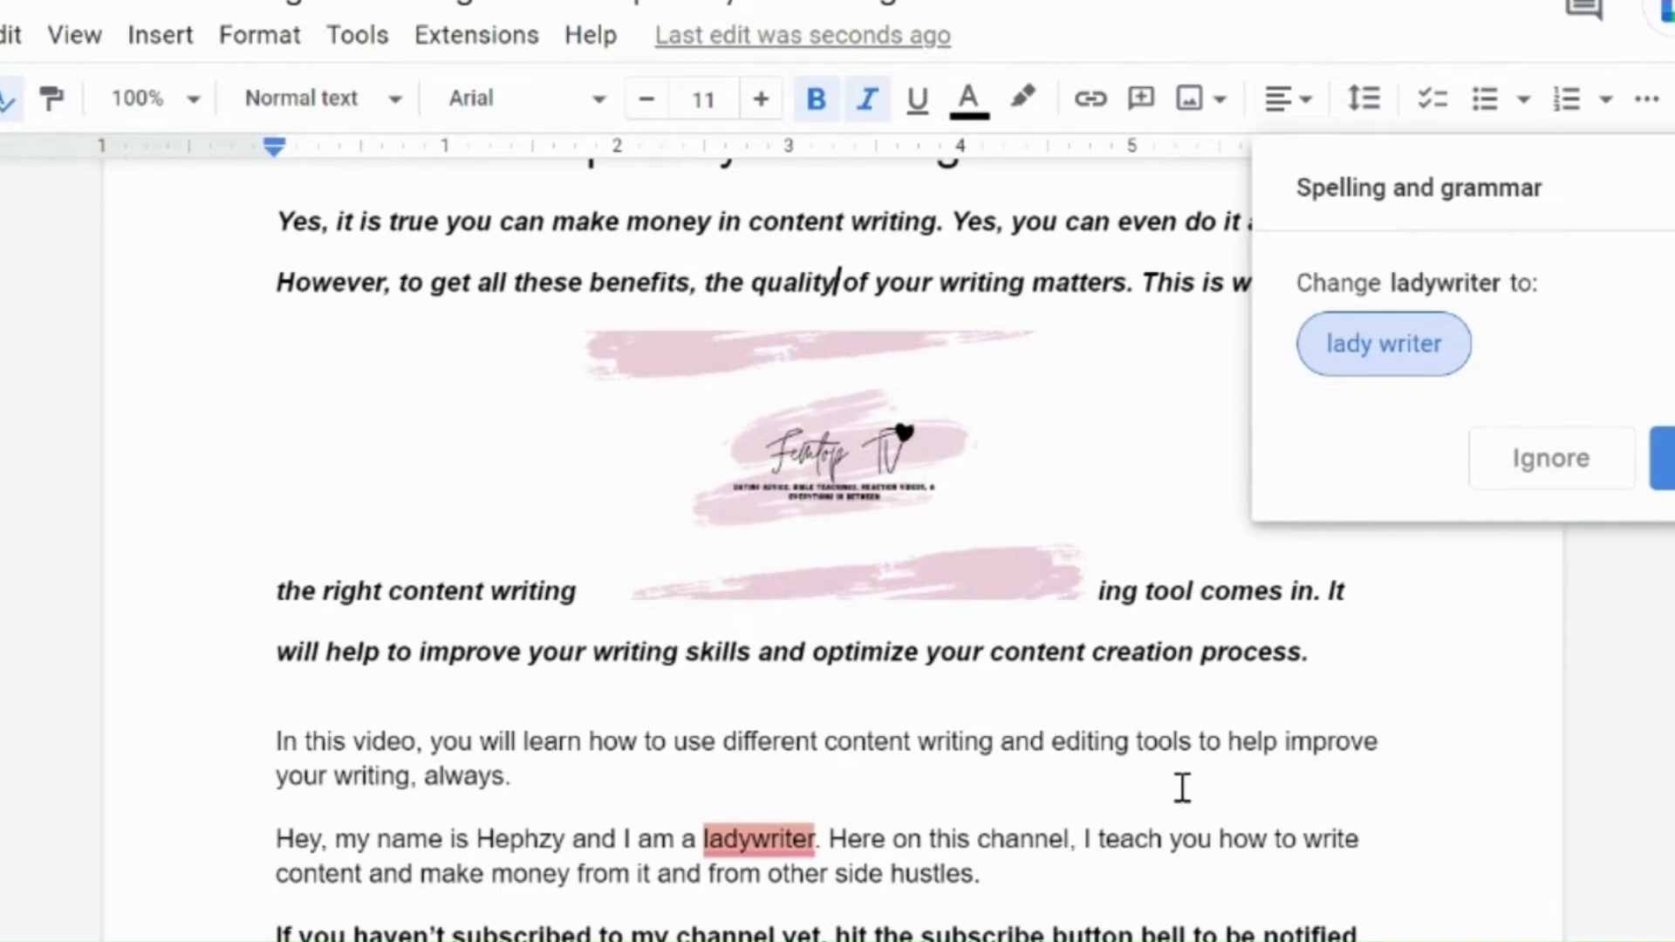
{"action": "left_click", "coordinate": [1671, 187]}
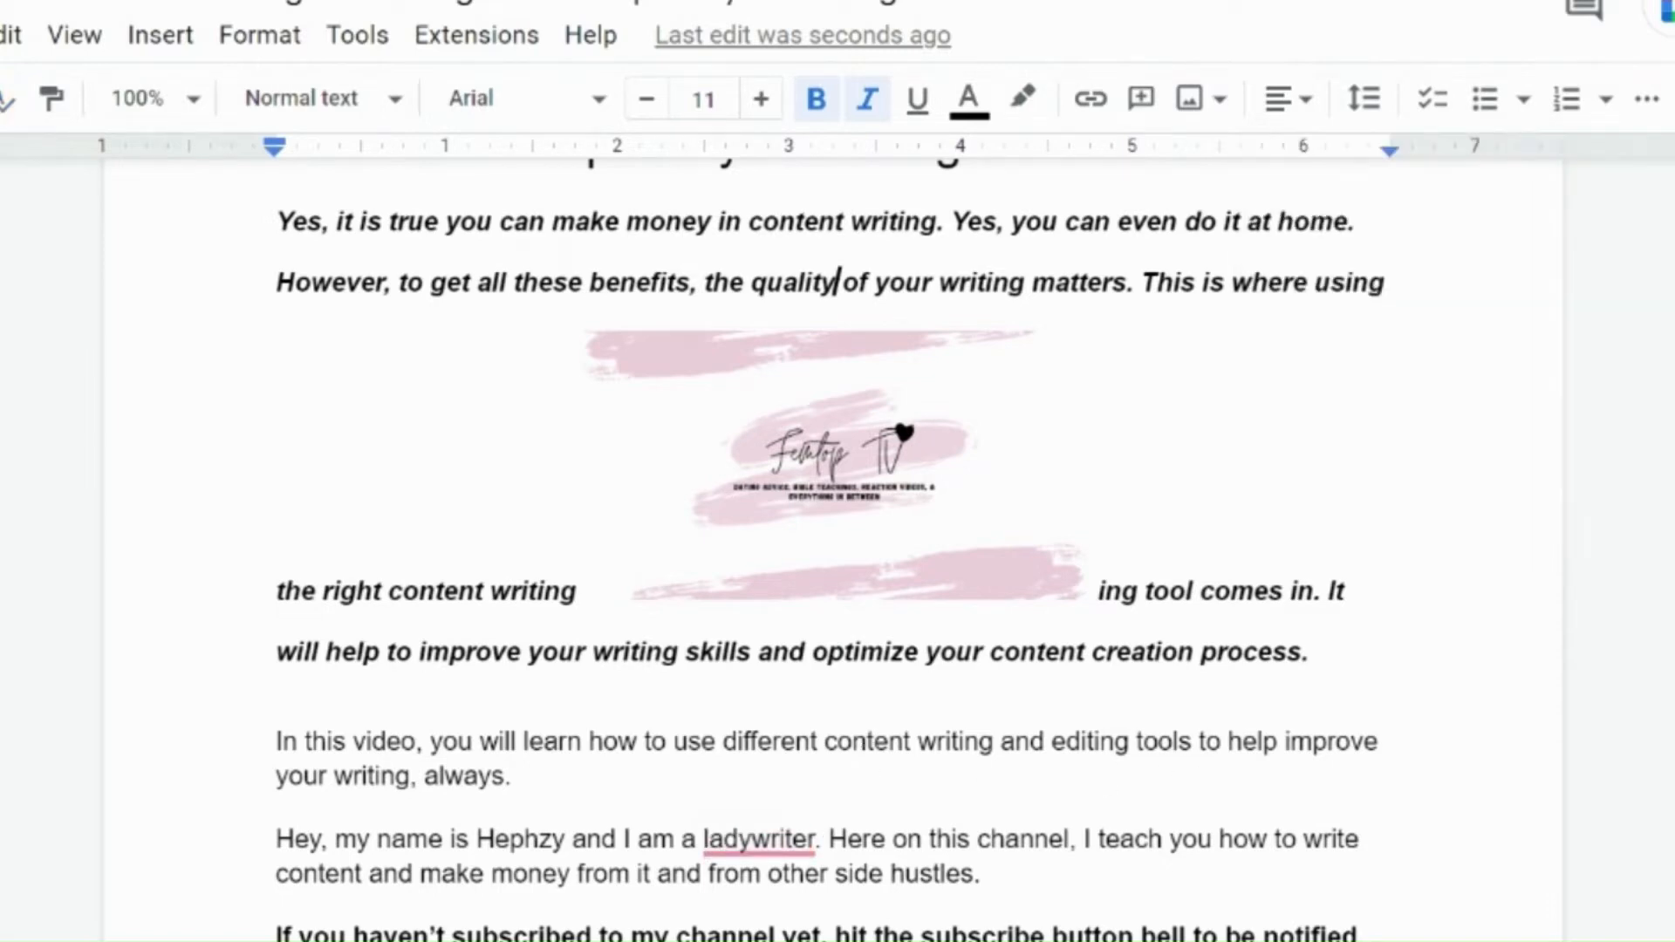
Step: Open the document's word count and close it
{"action": "left_click", "coordinate": [357, 37]}
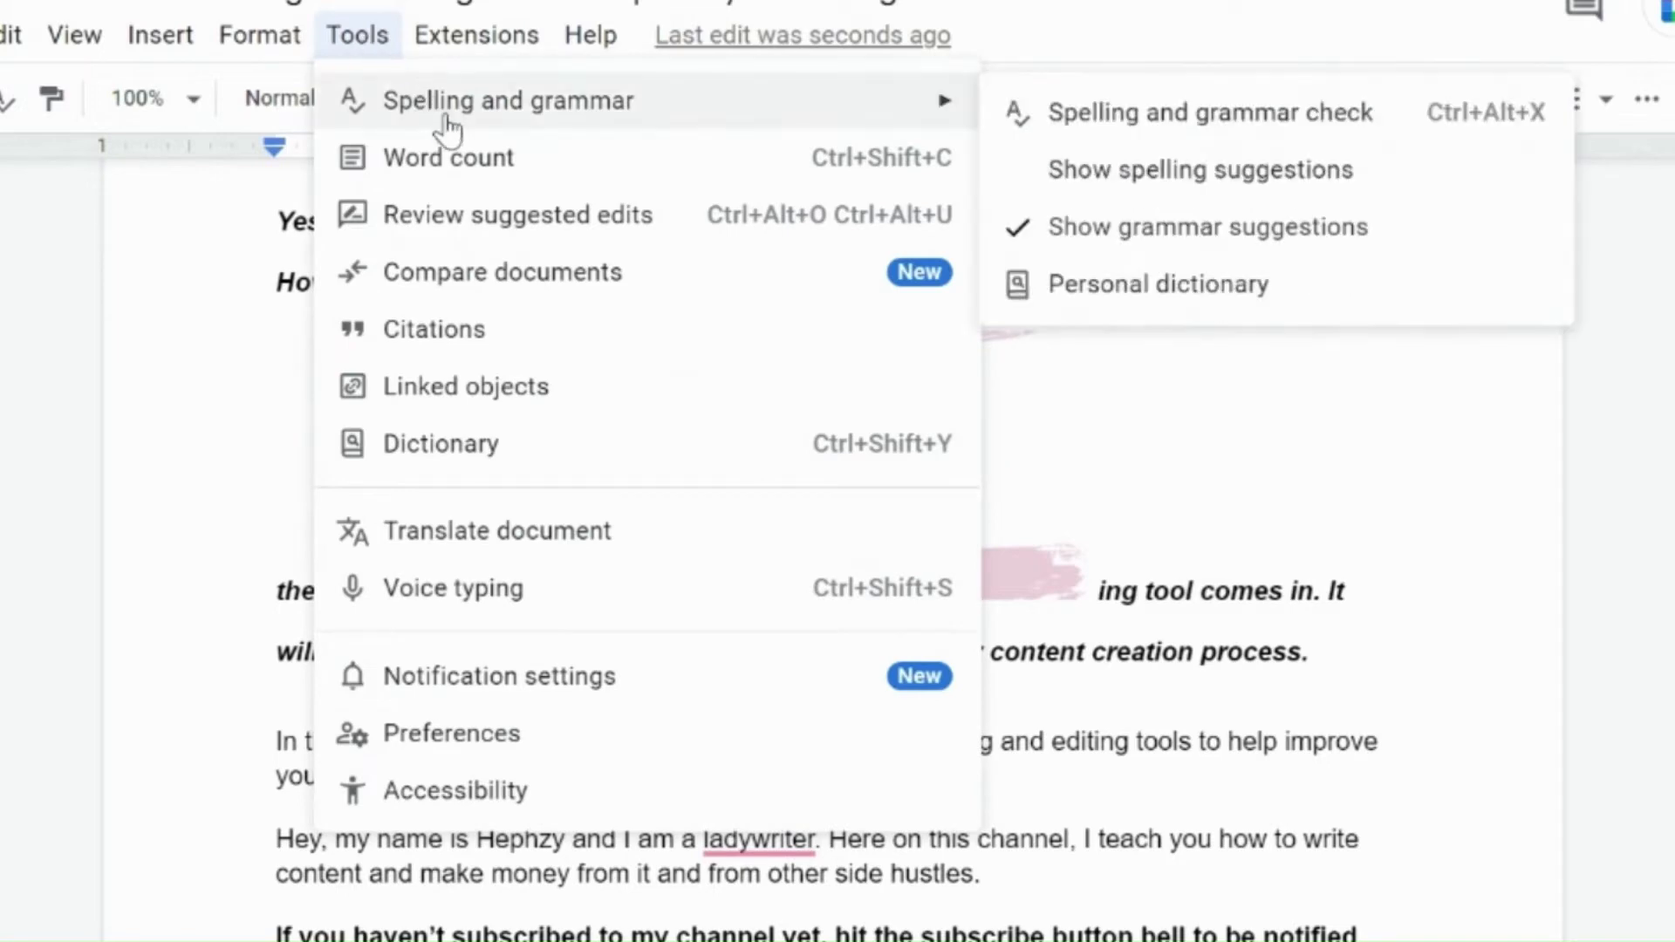
{"action": "left_click", "coordinate": [506, 166]}
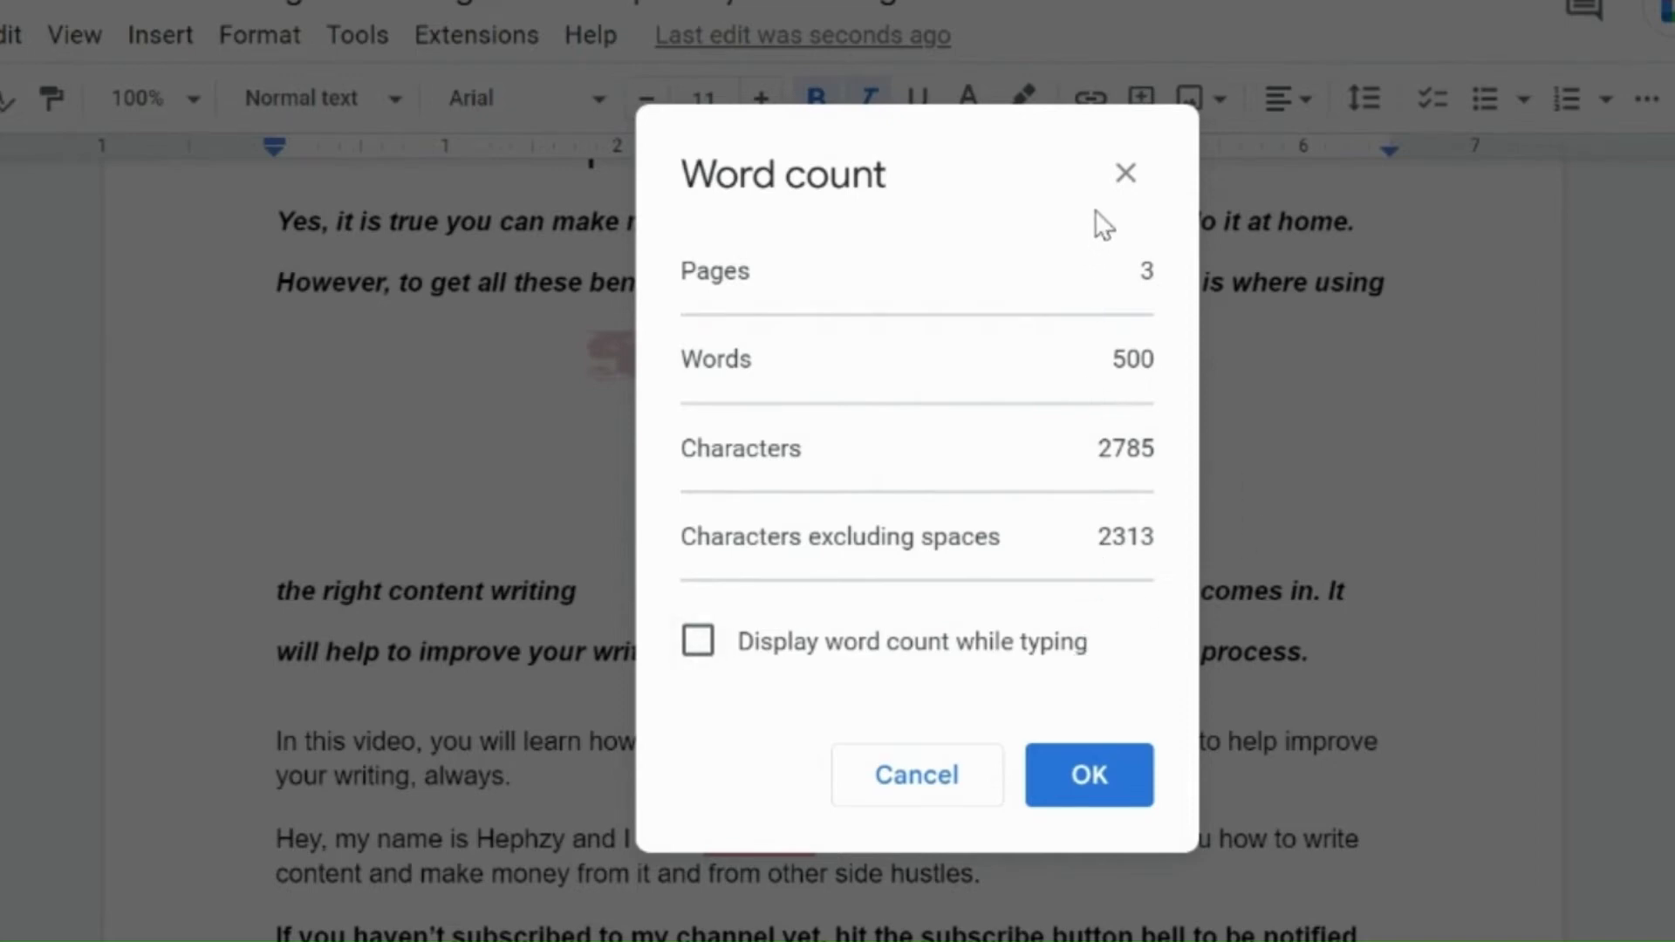
{"action": "left_click", "coordinate": [1140, 172]}
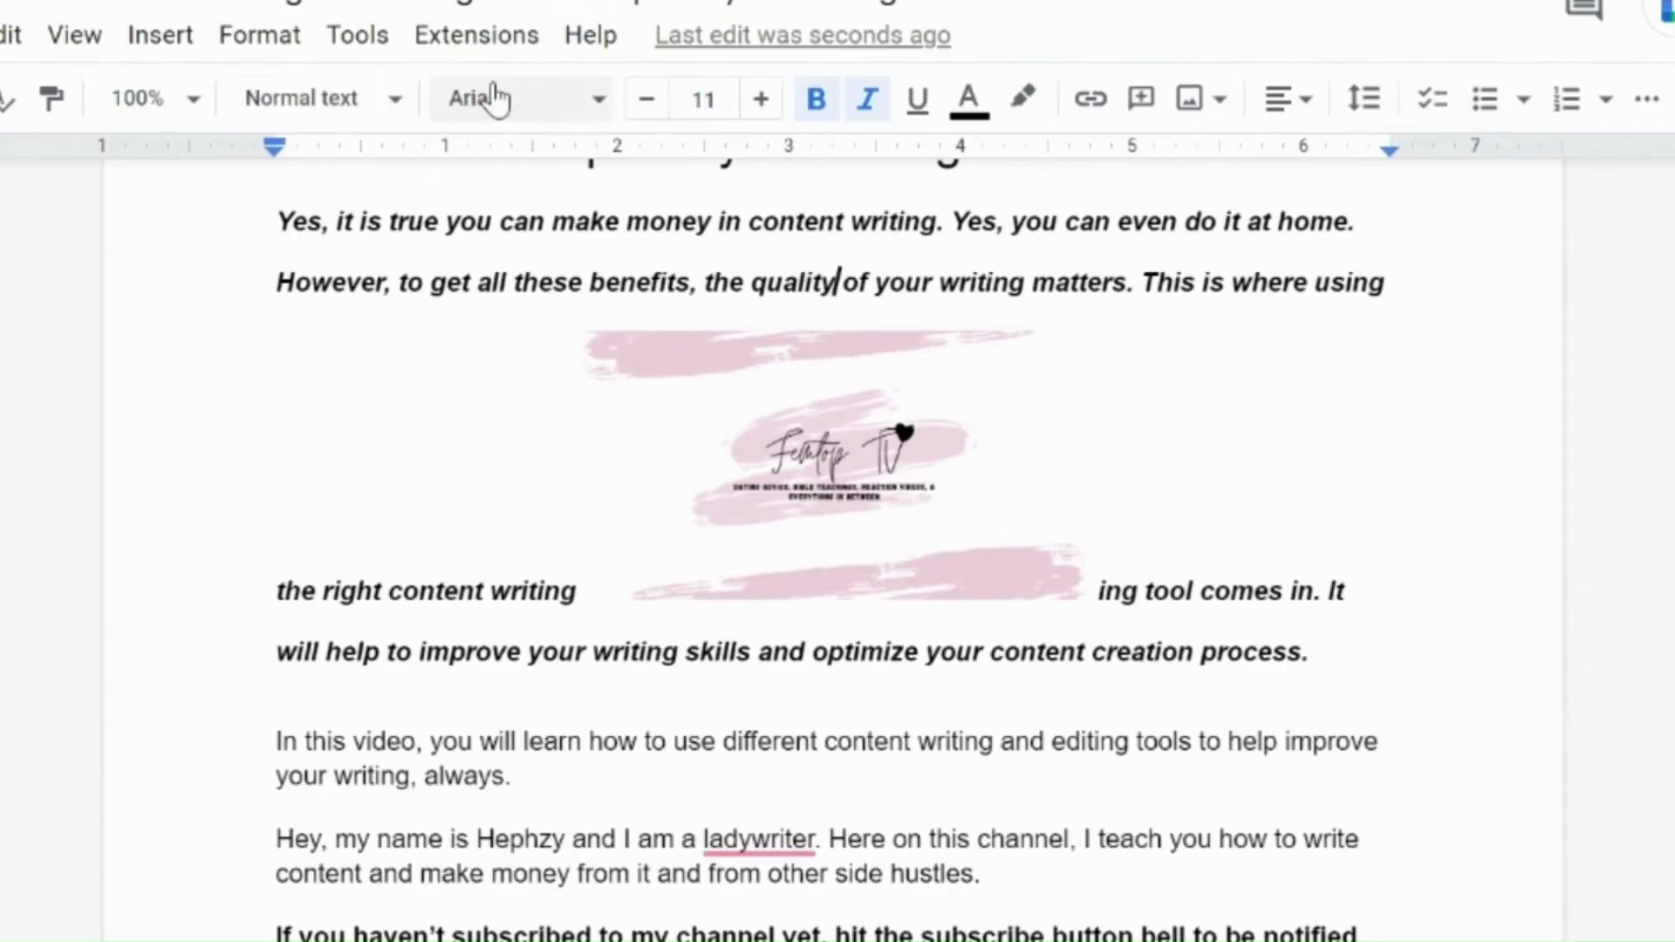
Step: Look up the word quality in the dictionary and close the dictionary panel
{"action": "left_click", "coordinate": [363, 41]}
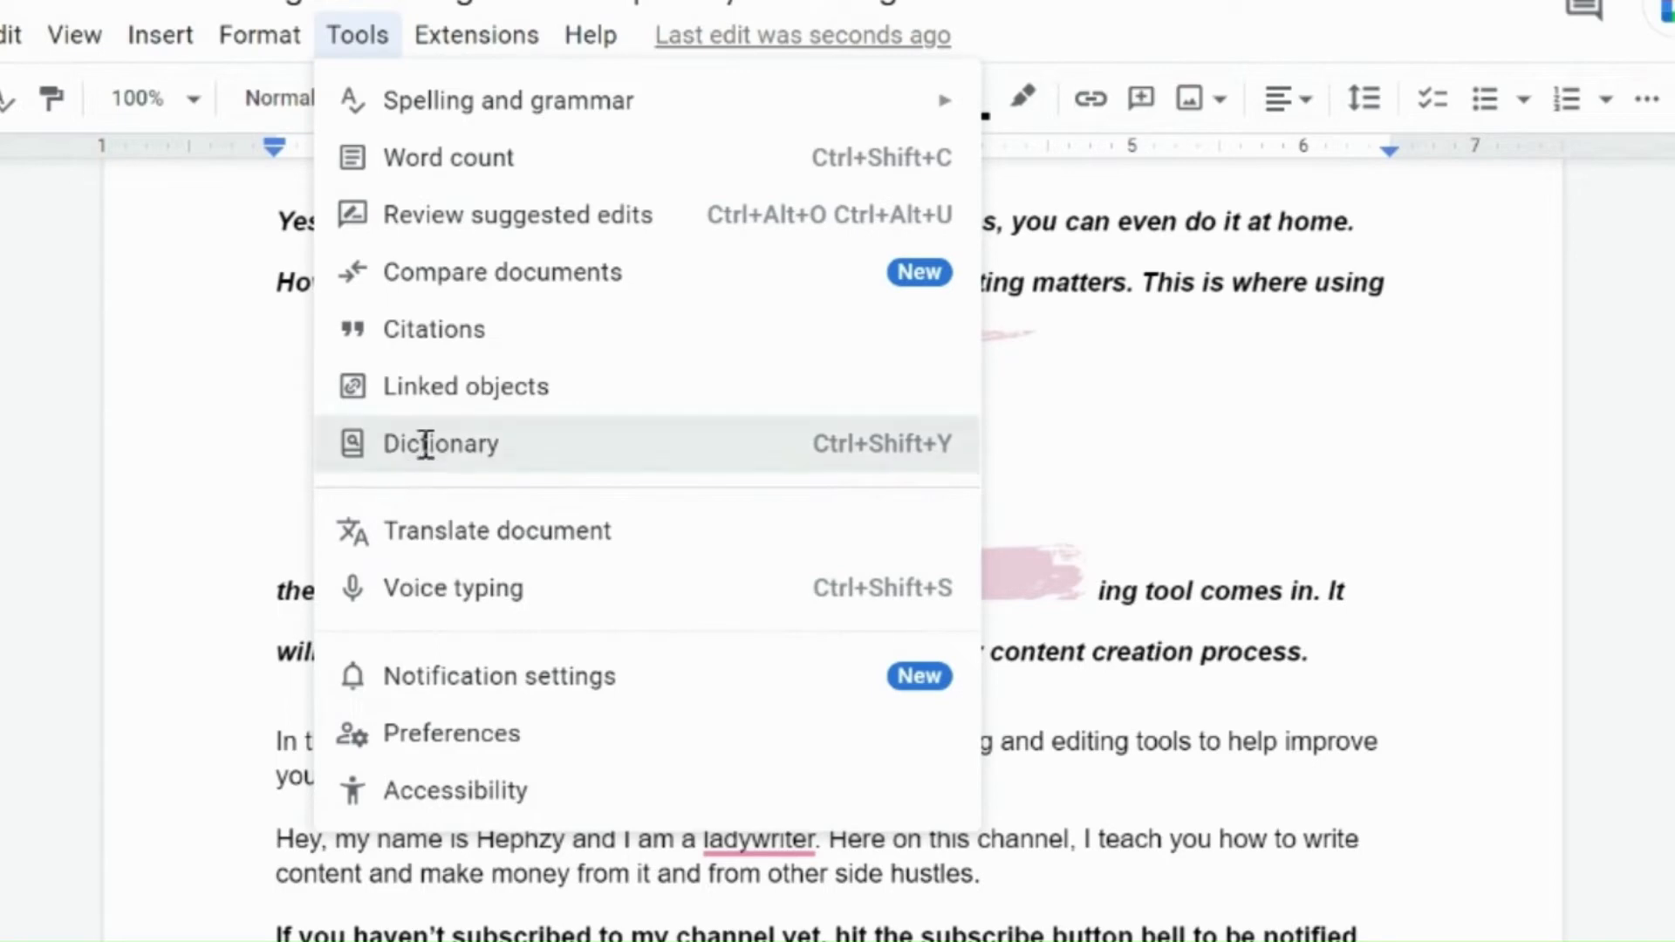
{"action": "left_click", "coordinate": [425, 443]}
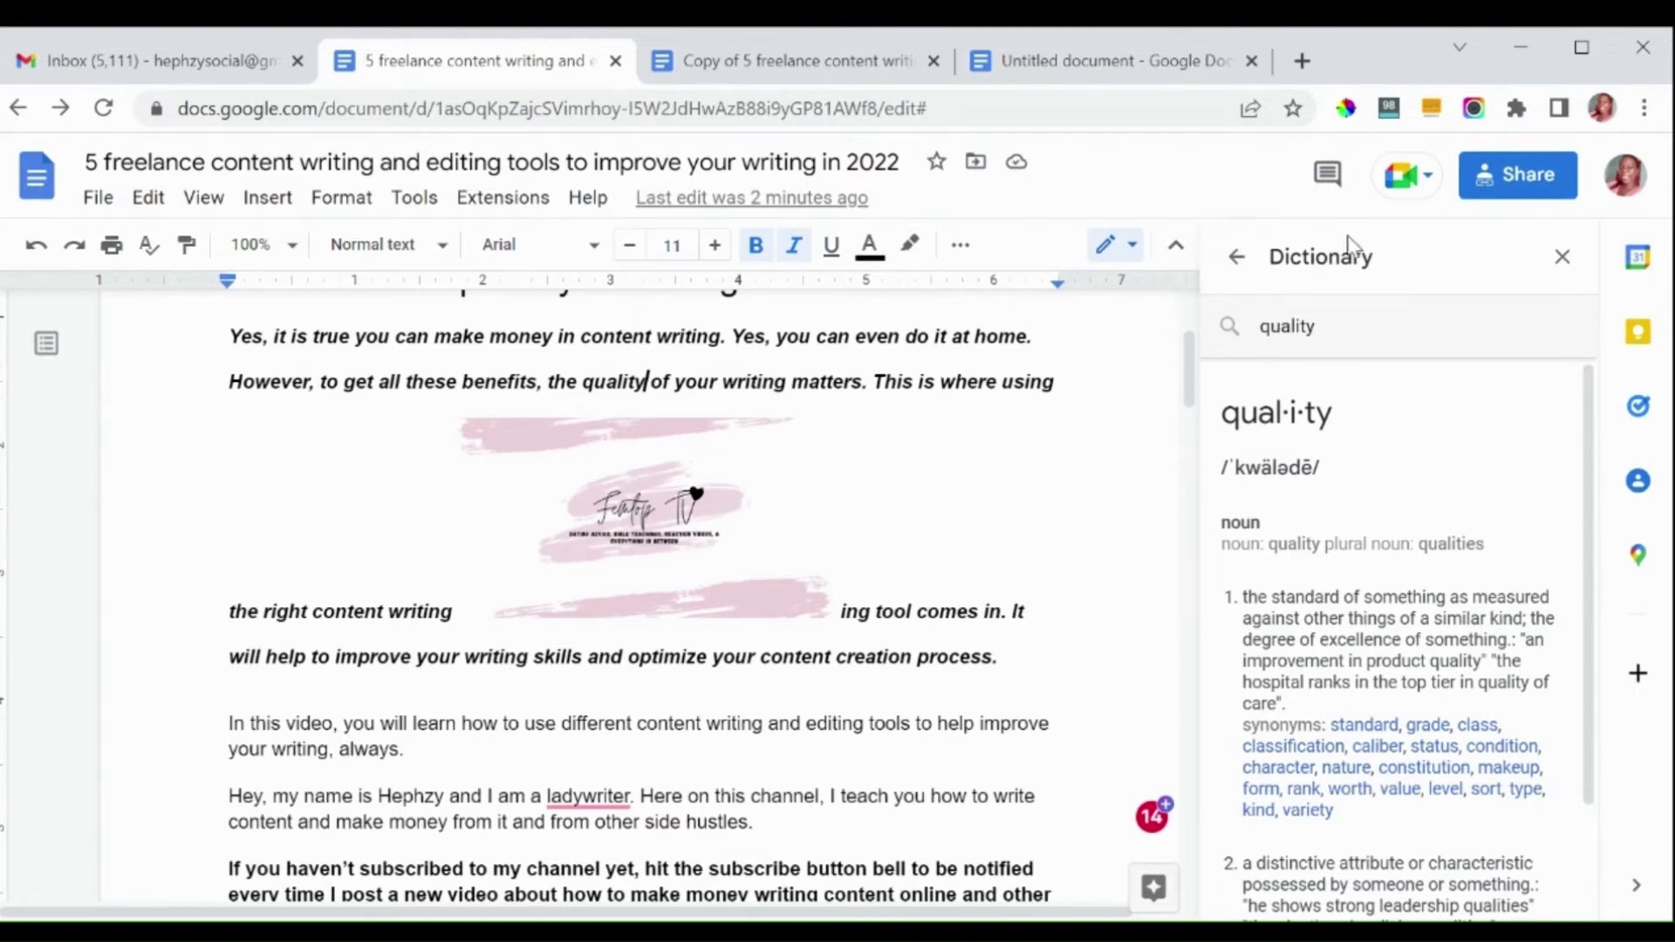
{"action": "left_click", "coordinate": [1564, 258]}
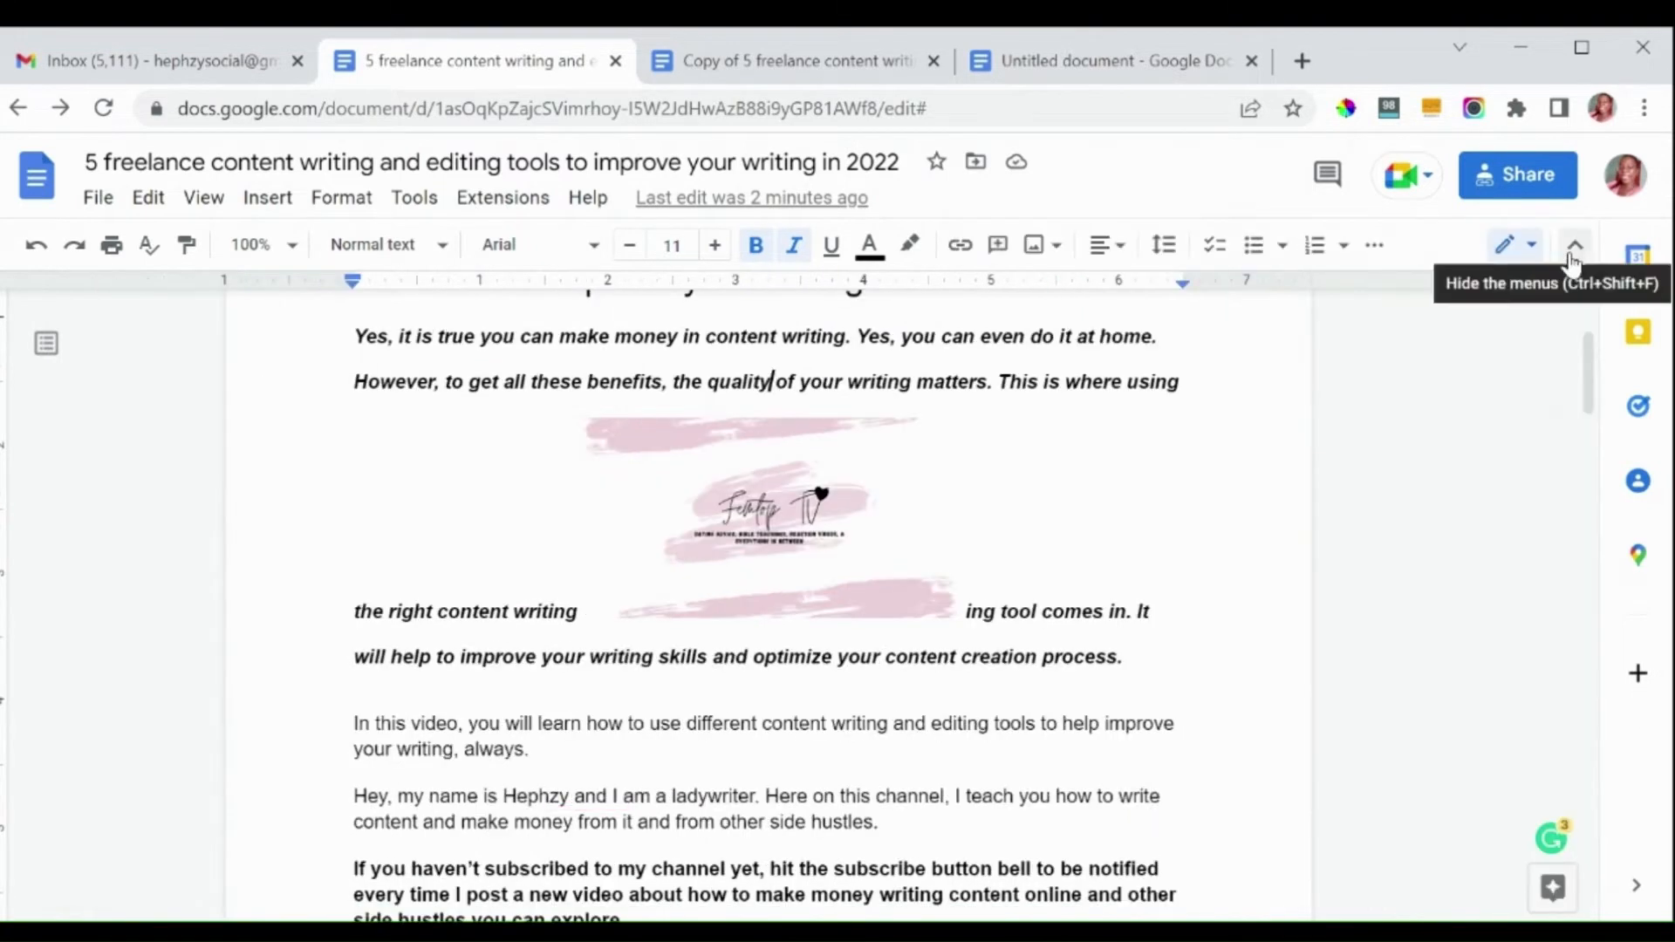
{"action": "left_click", "coordinate": [428, 202]}
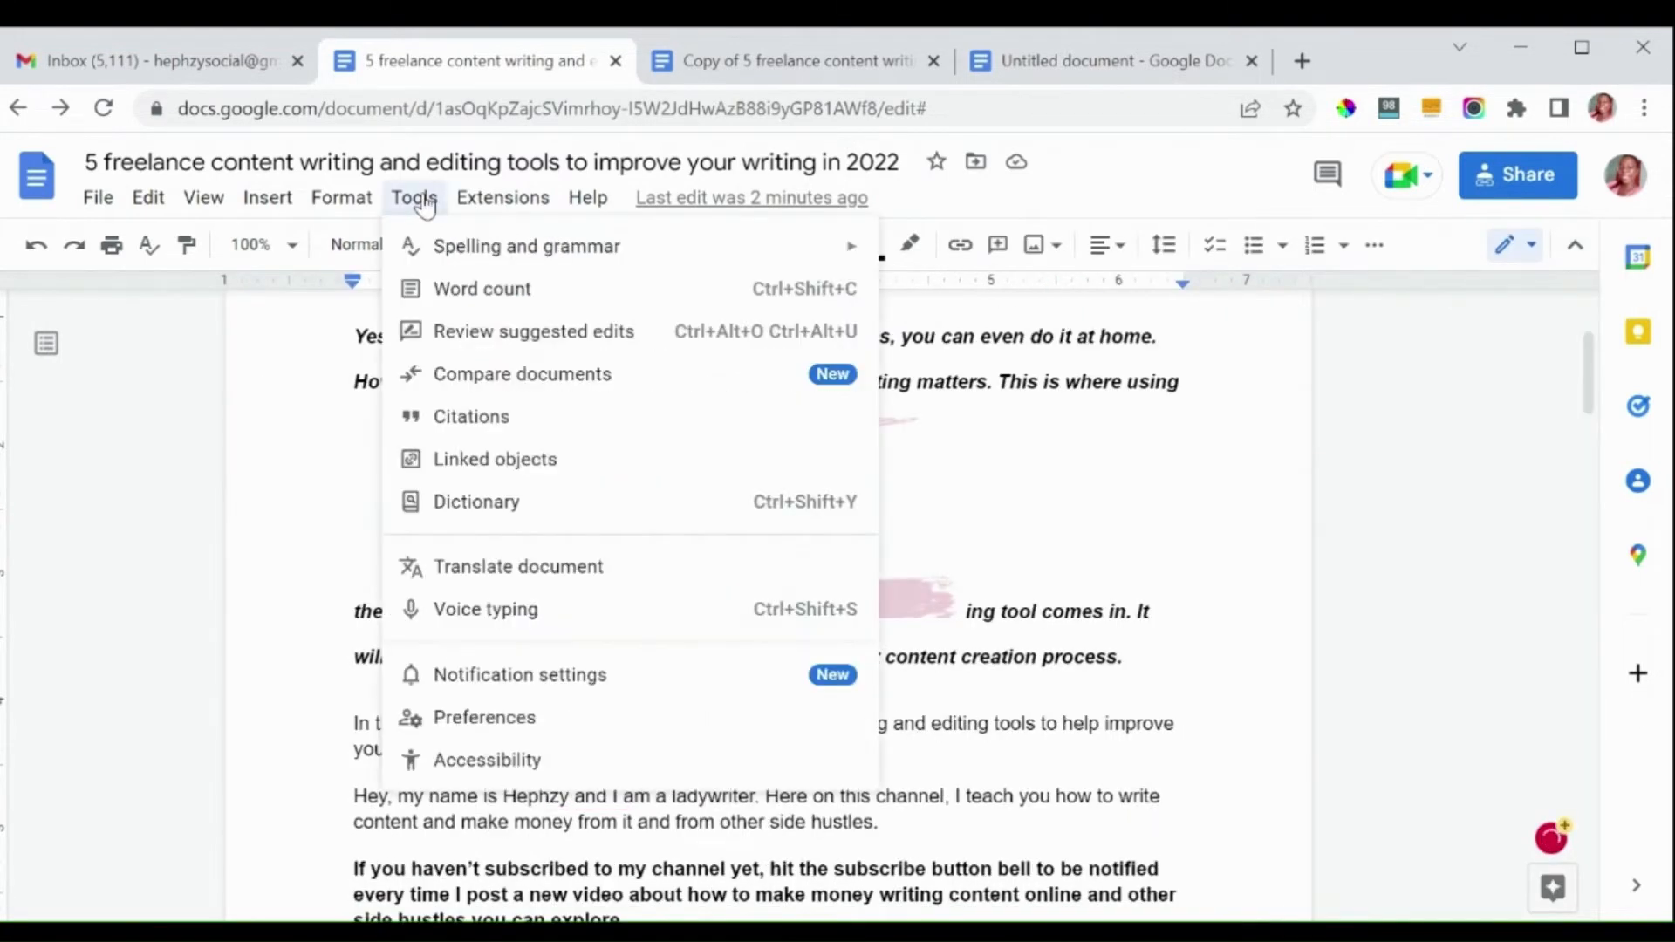
{"action": "mouse_move", "coordinate": [502, 198]}
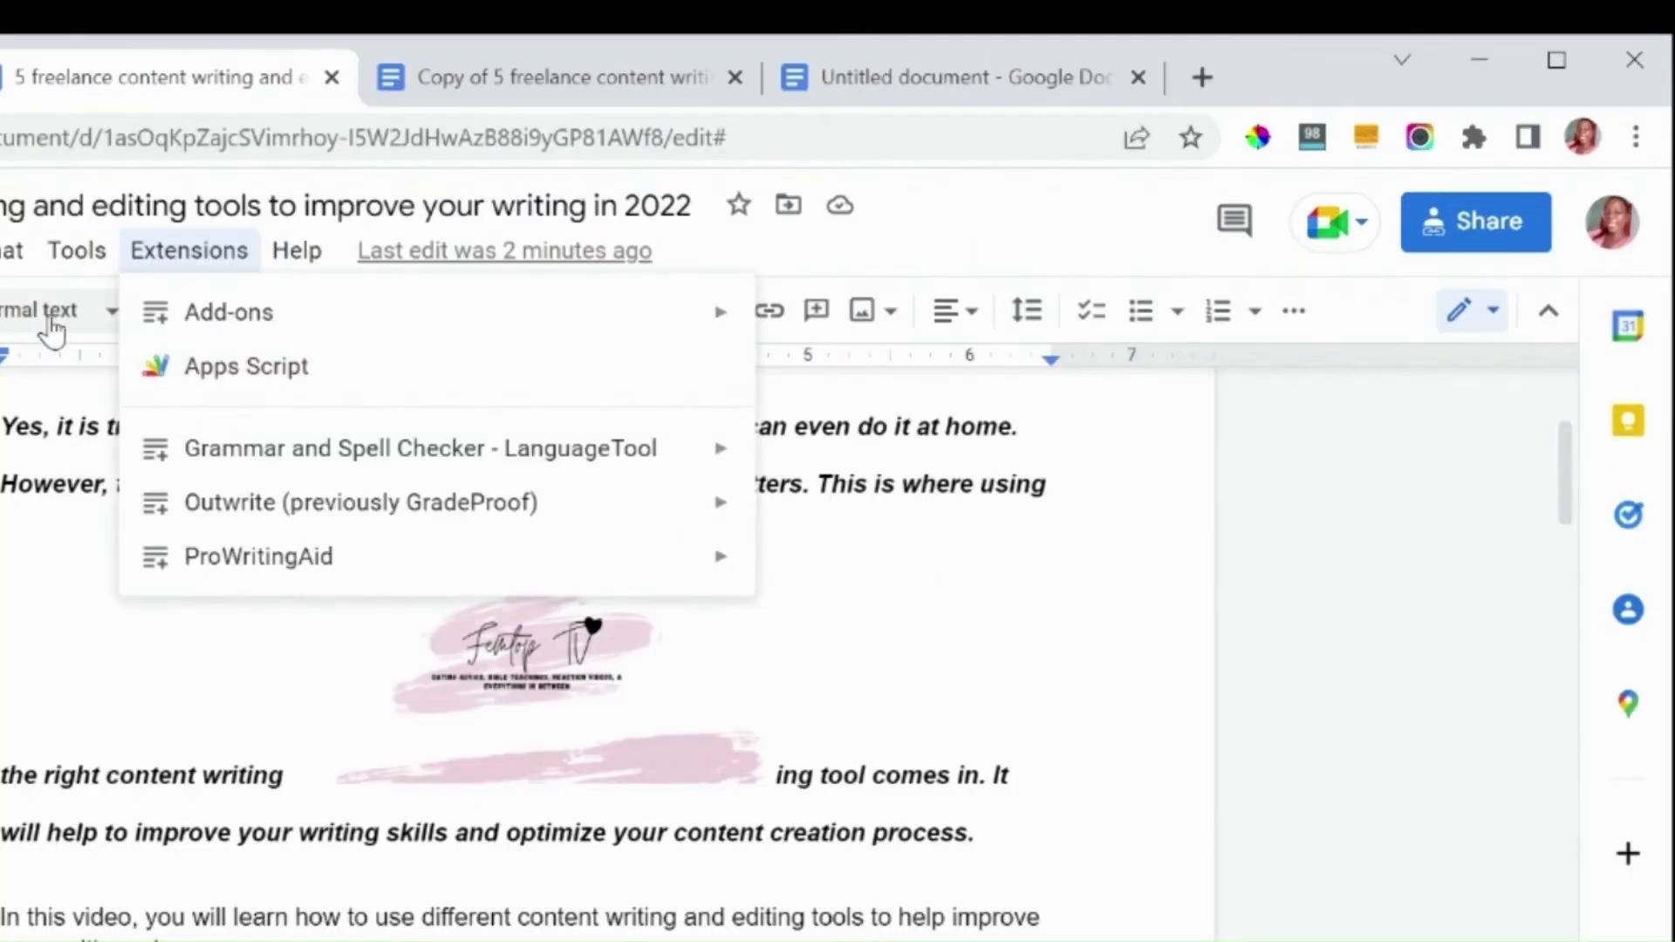
{"action": "mouse_move", "coordinate": [94, 249]}
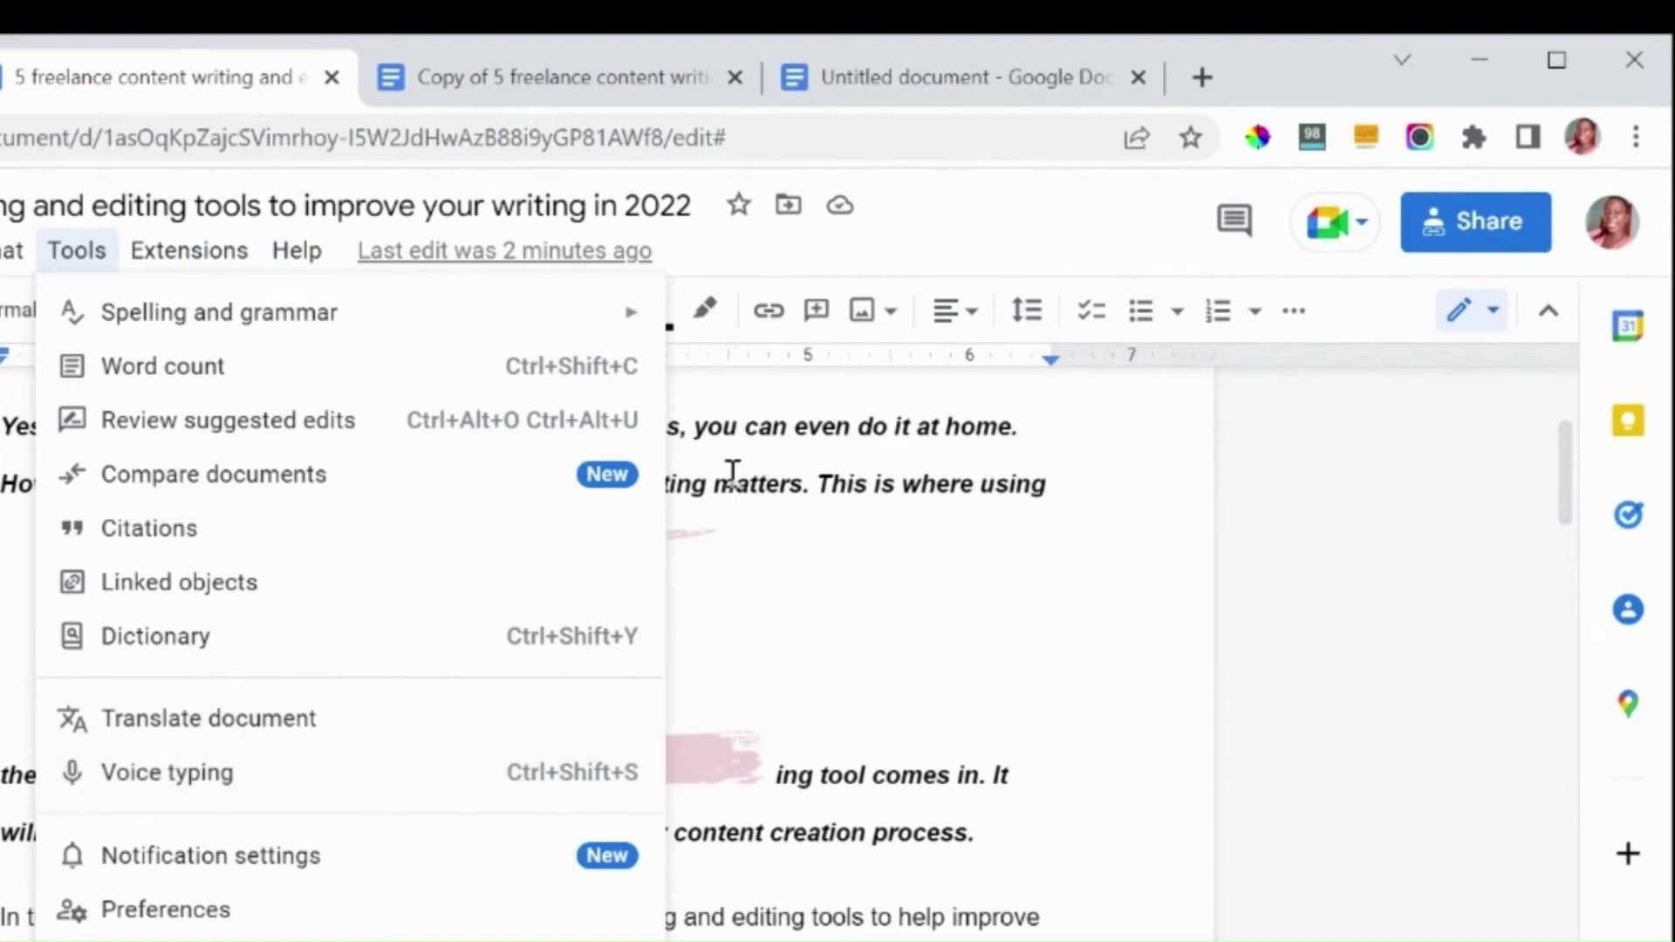
{"action": "key", "text": "Escape"}
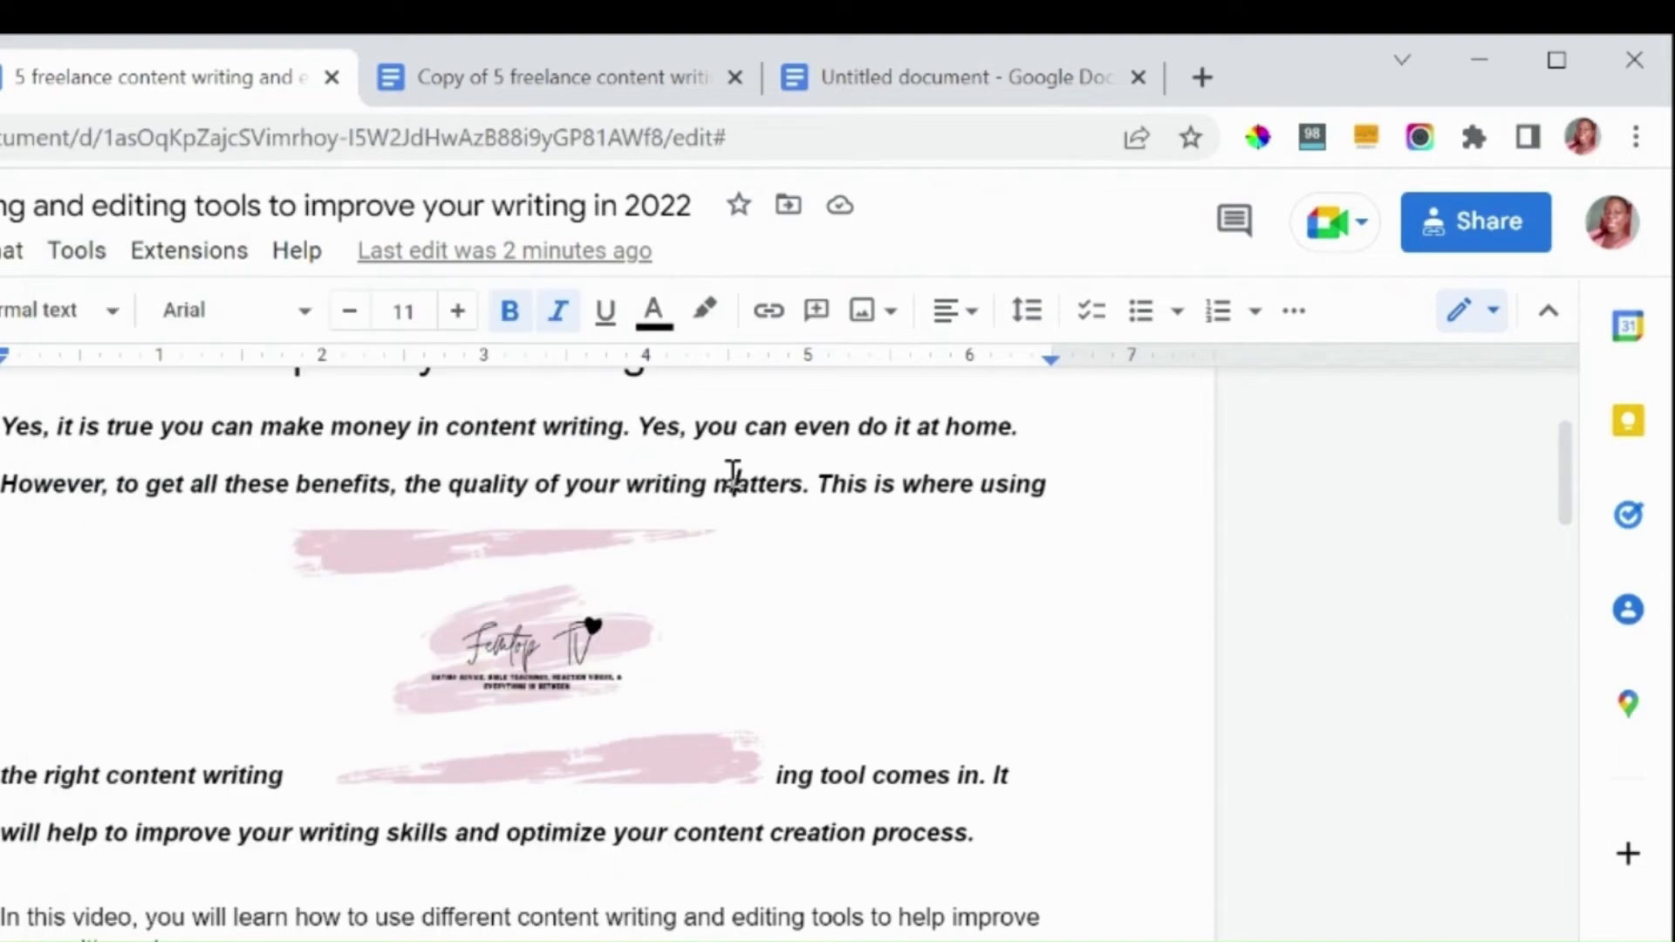
Step: Insert an empty line above the title and dictate a short greeting into it with voice typing
{"action": "key", "text": "Up"}
{"action": "key", "text": "Up"}
{"action": "key", "text": "Home"}
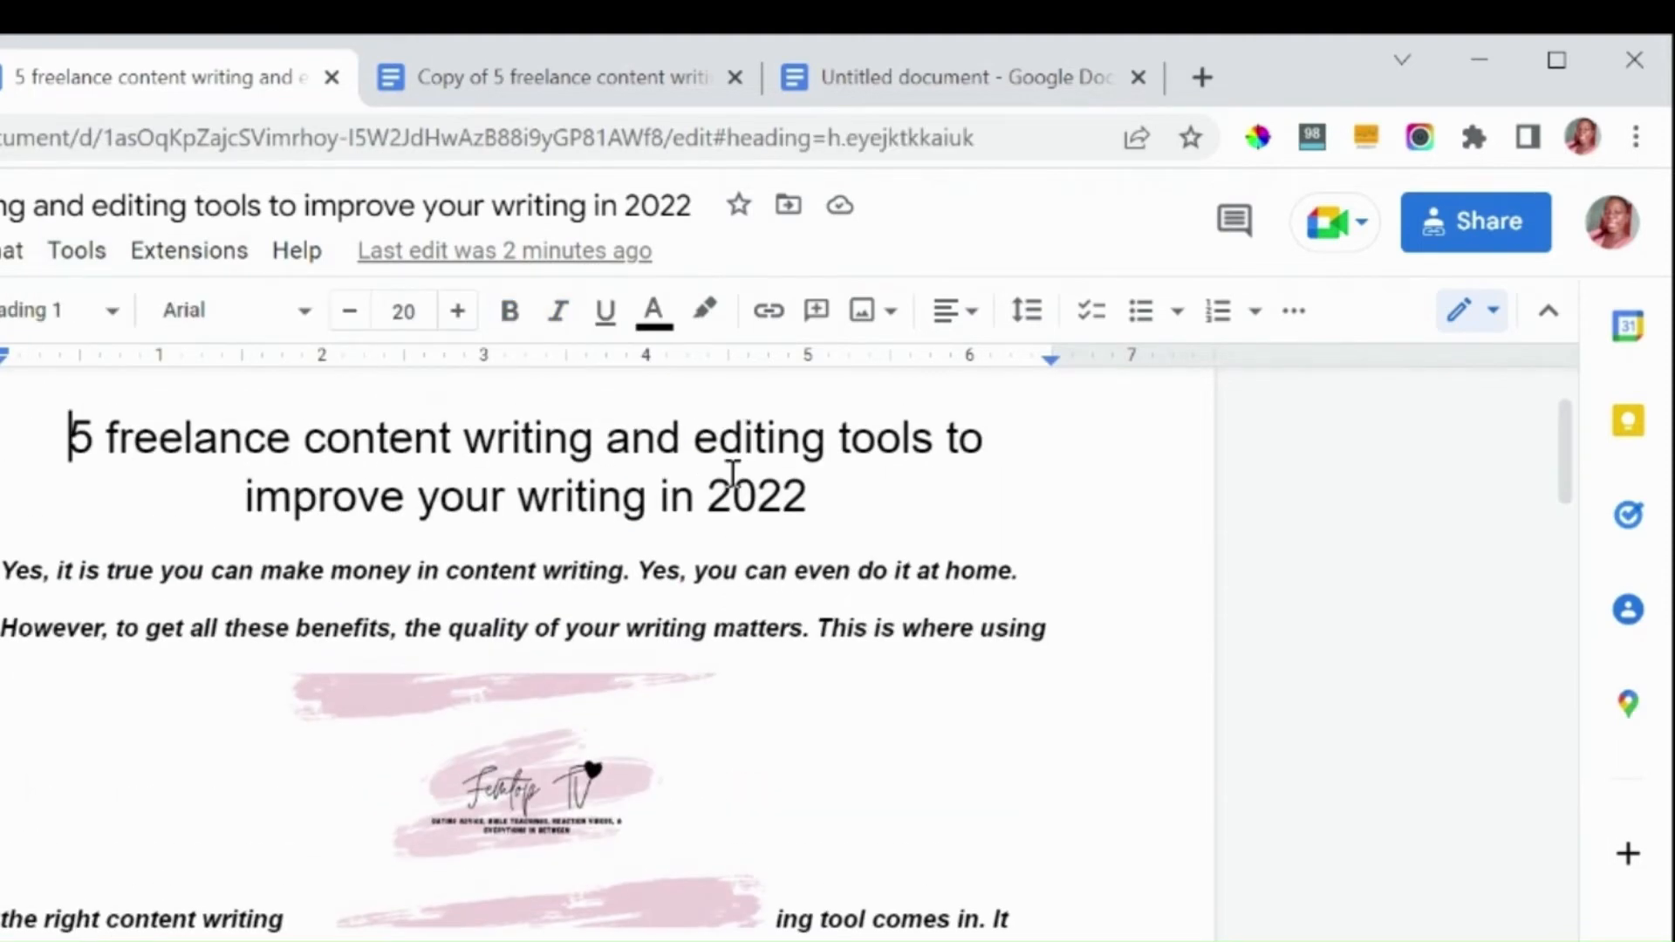
{"action": "scroll", "coordinate": [733, 474], "scroll_direction": "up", "scroll_amount": 2}
{"action": "key", "text": "Return"}
{"action": "key", "text": "Up"}
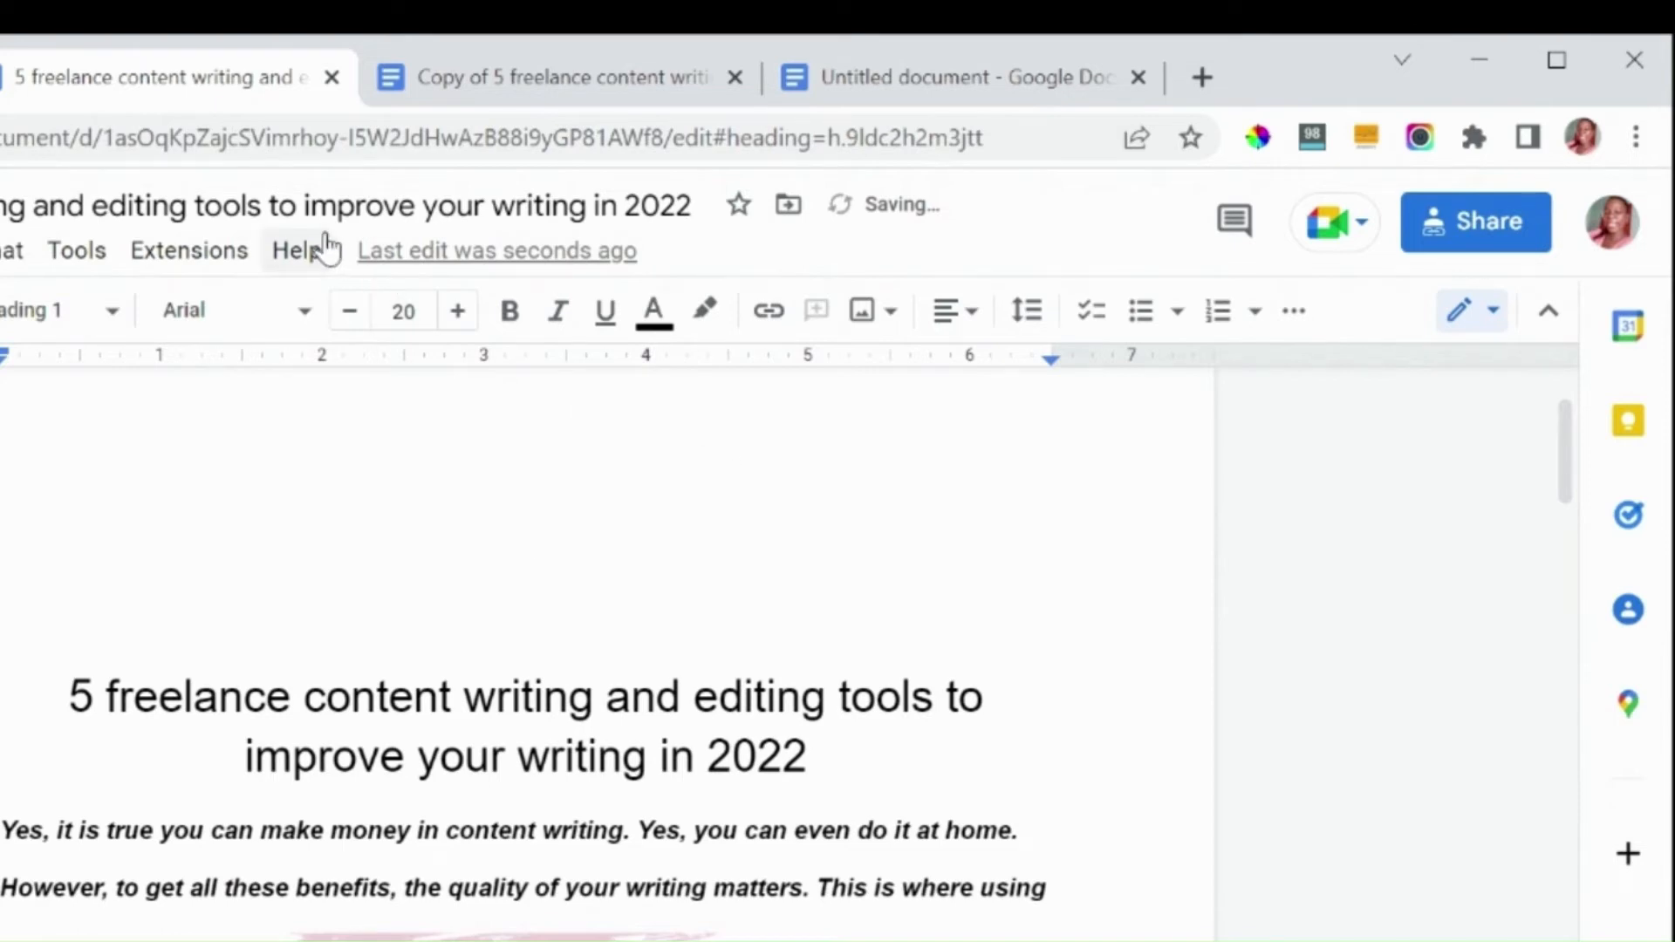
{"action": "left_click", "coordinate": [89, 258]}
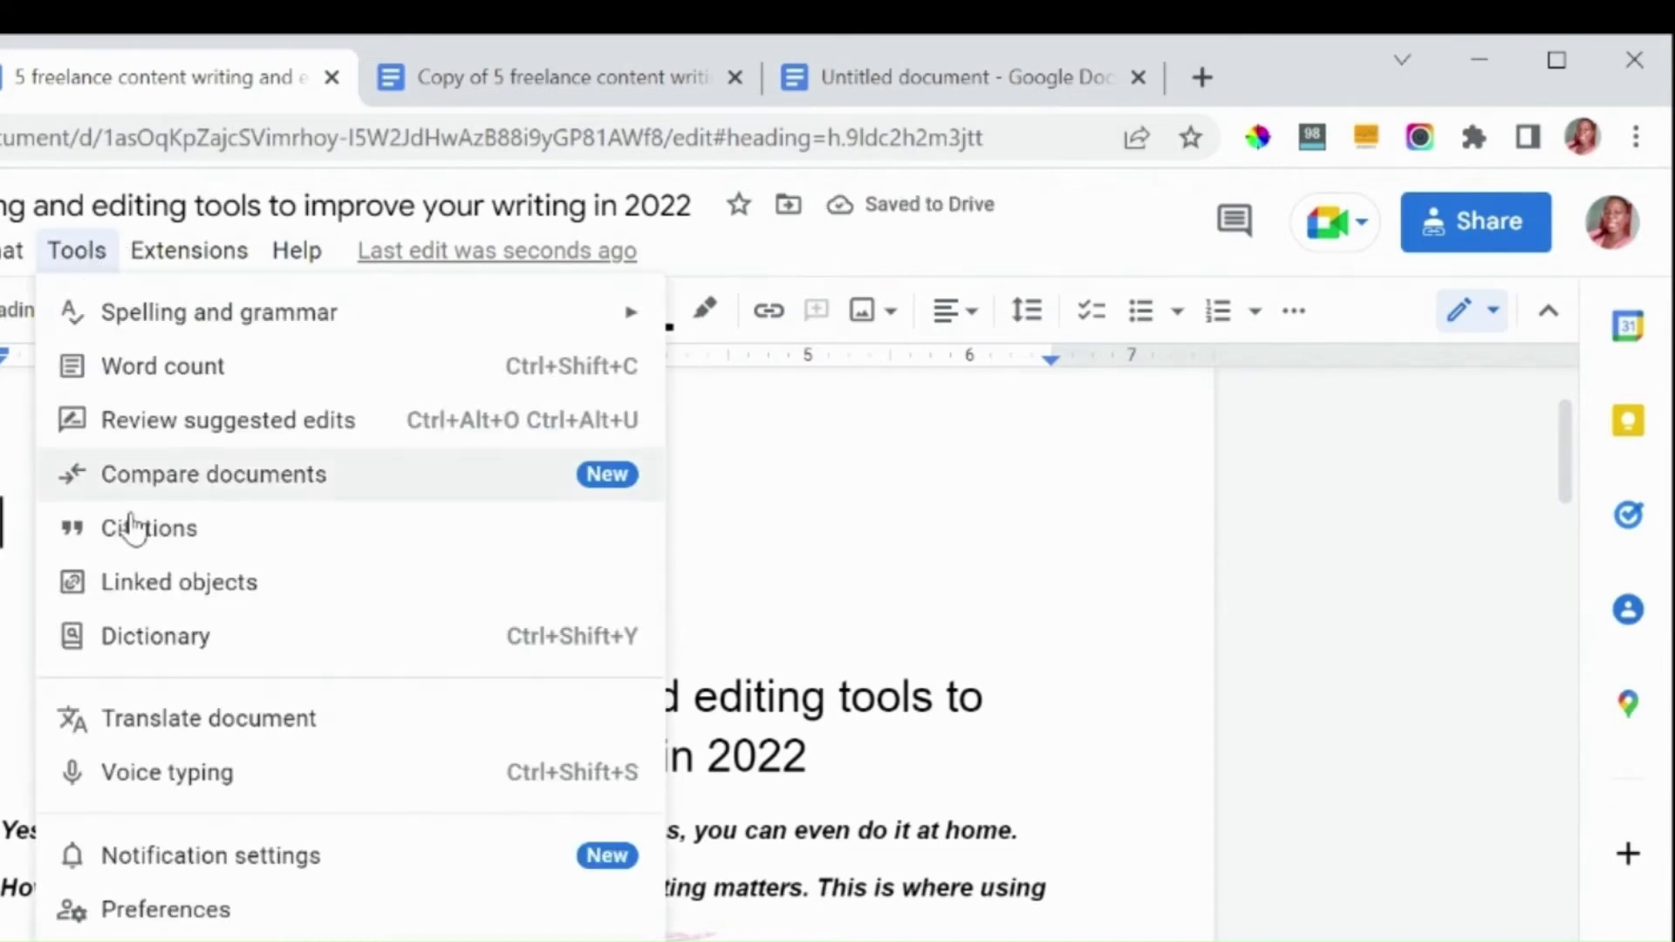
{"action": "left_click", "coordinate": [142, 776]}
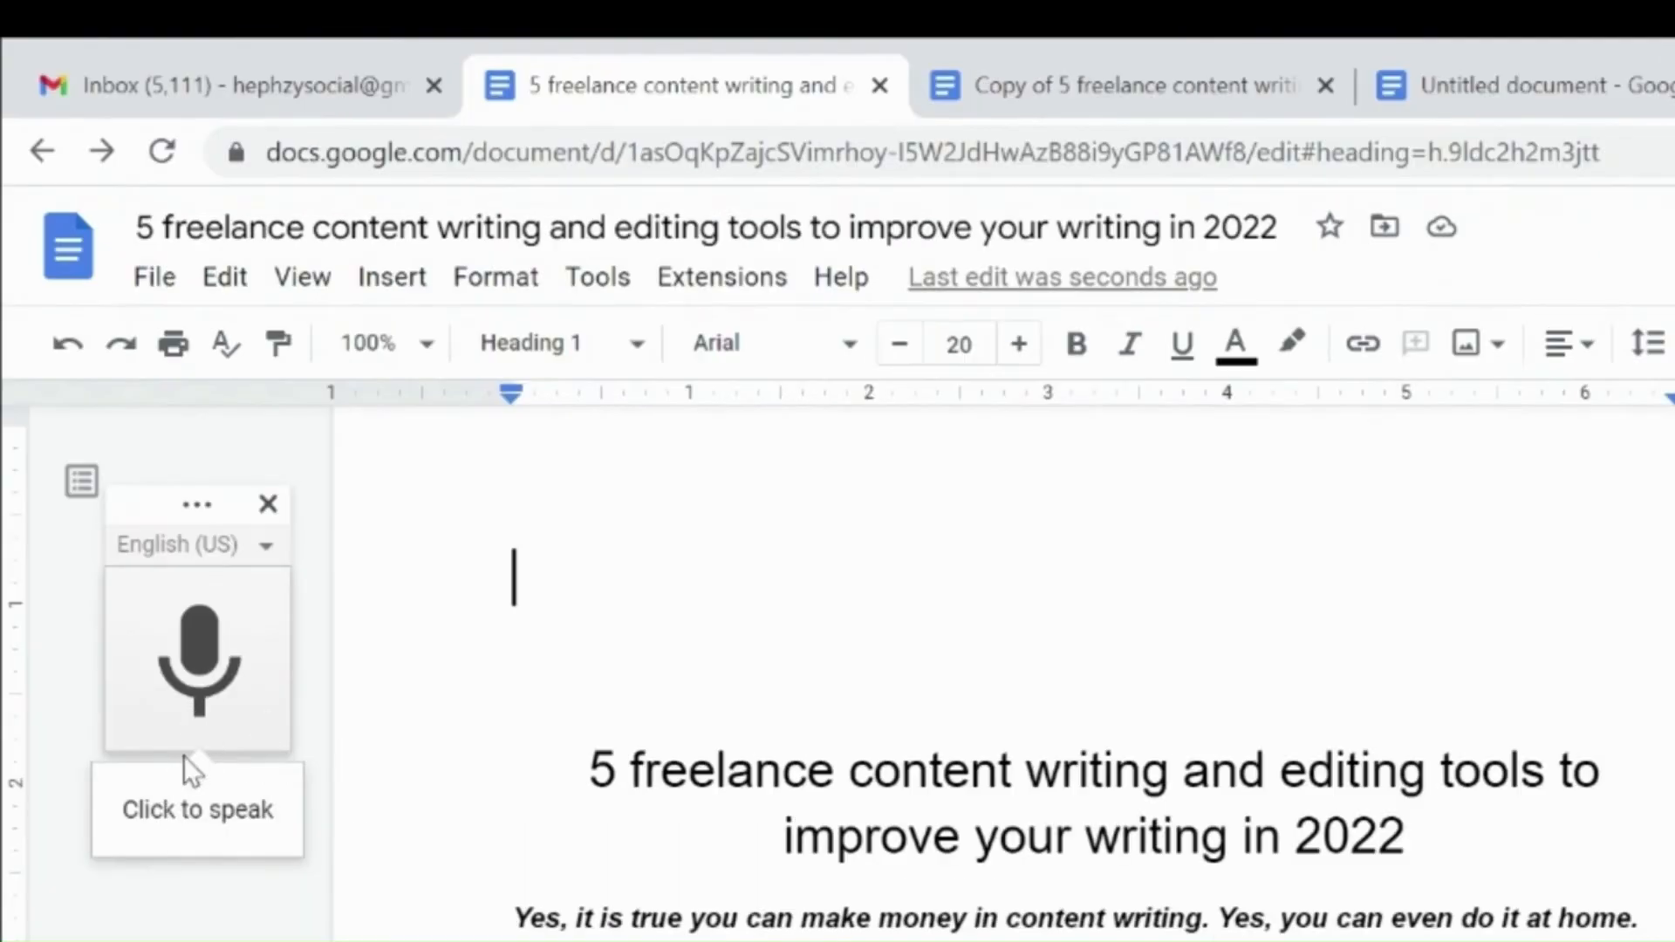
{"action": "left_click", "coordinate": [210, 654]}
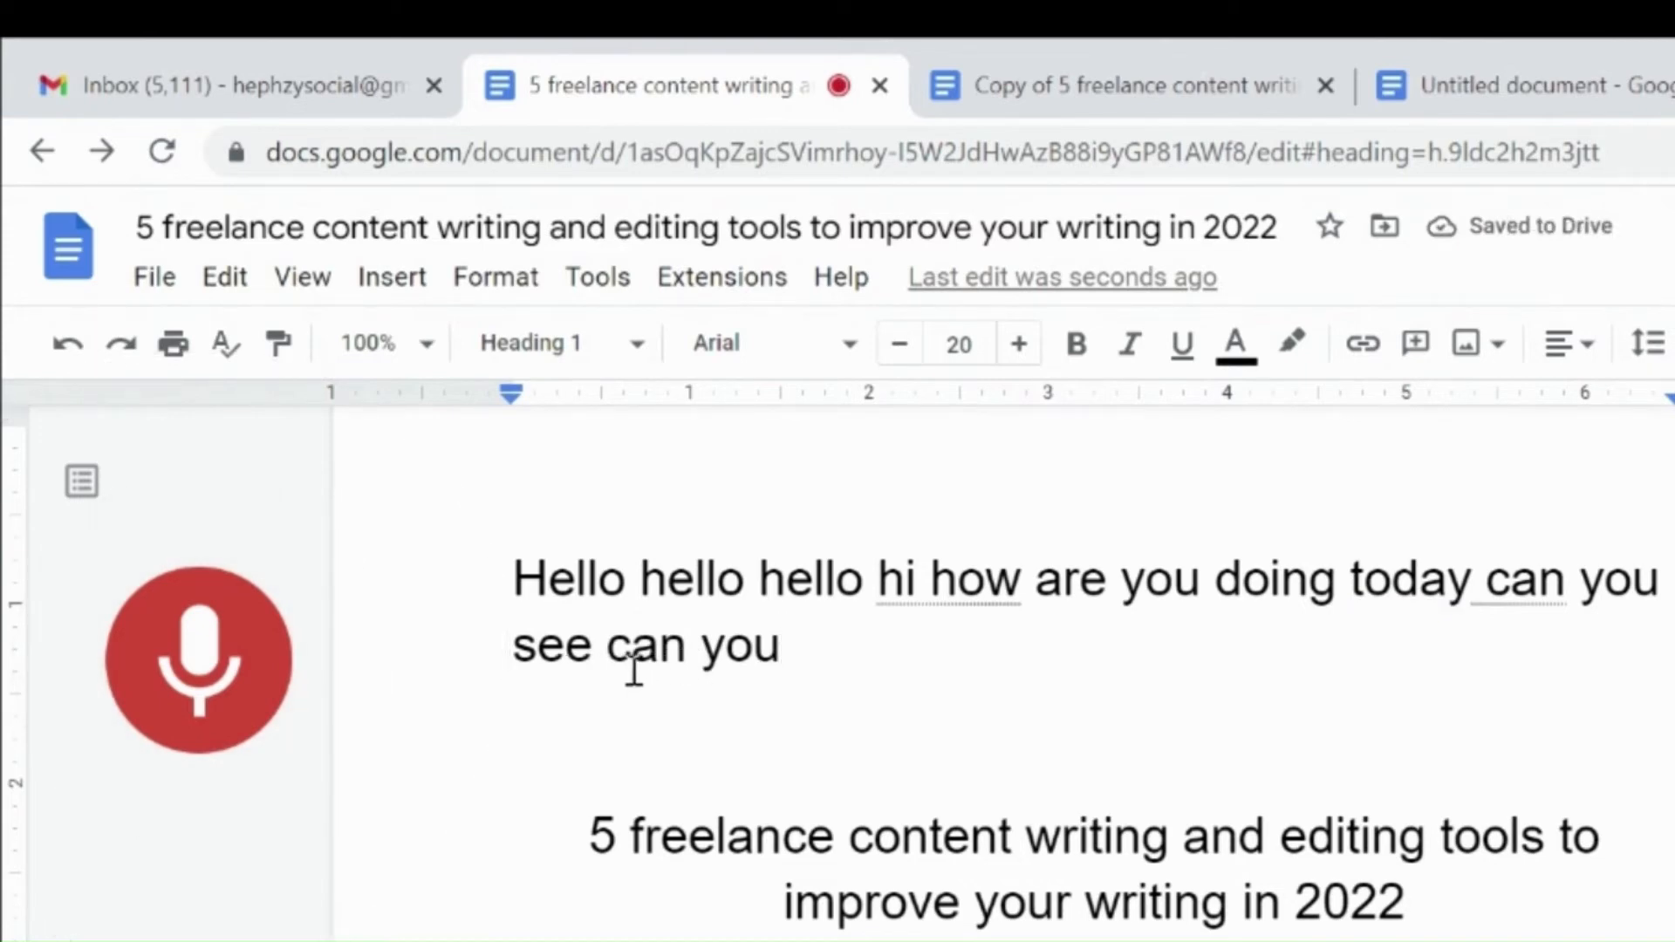
{"action": "left_click", "coordinate": [205, 698]}
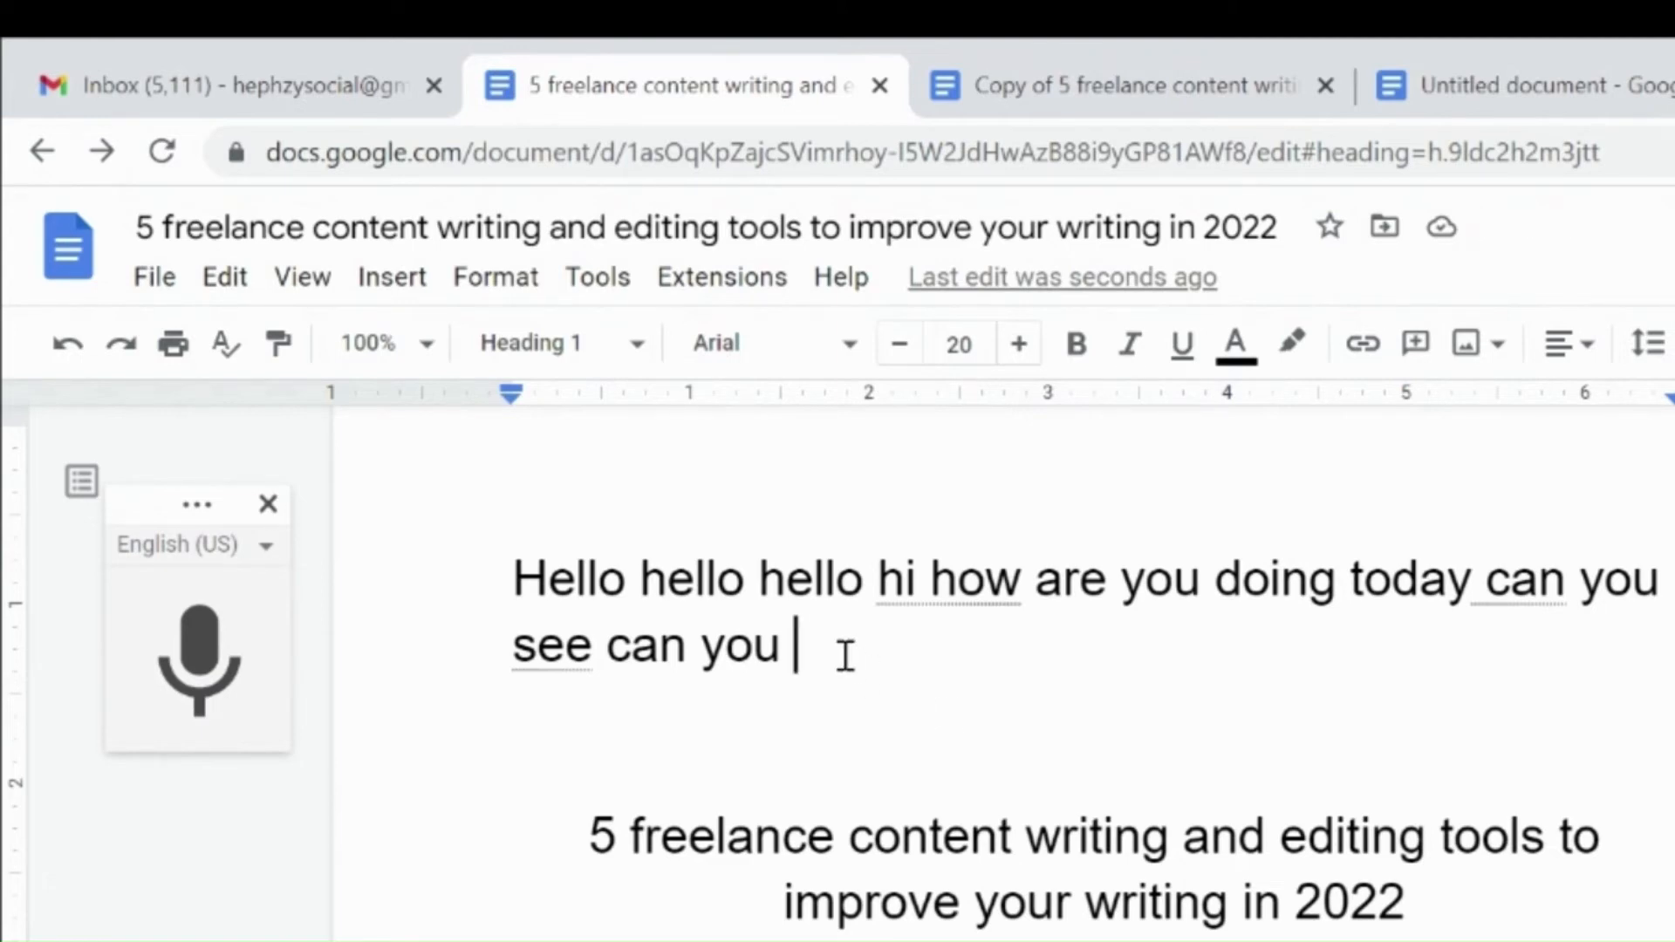
Step: Select the dictated text and delete it
{"action": "key", "text": "shift+Up"}
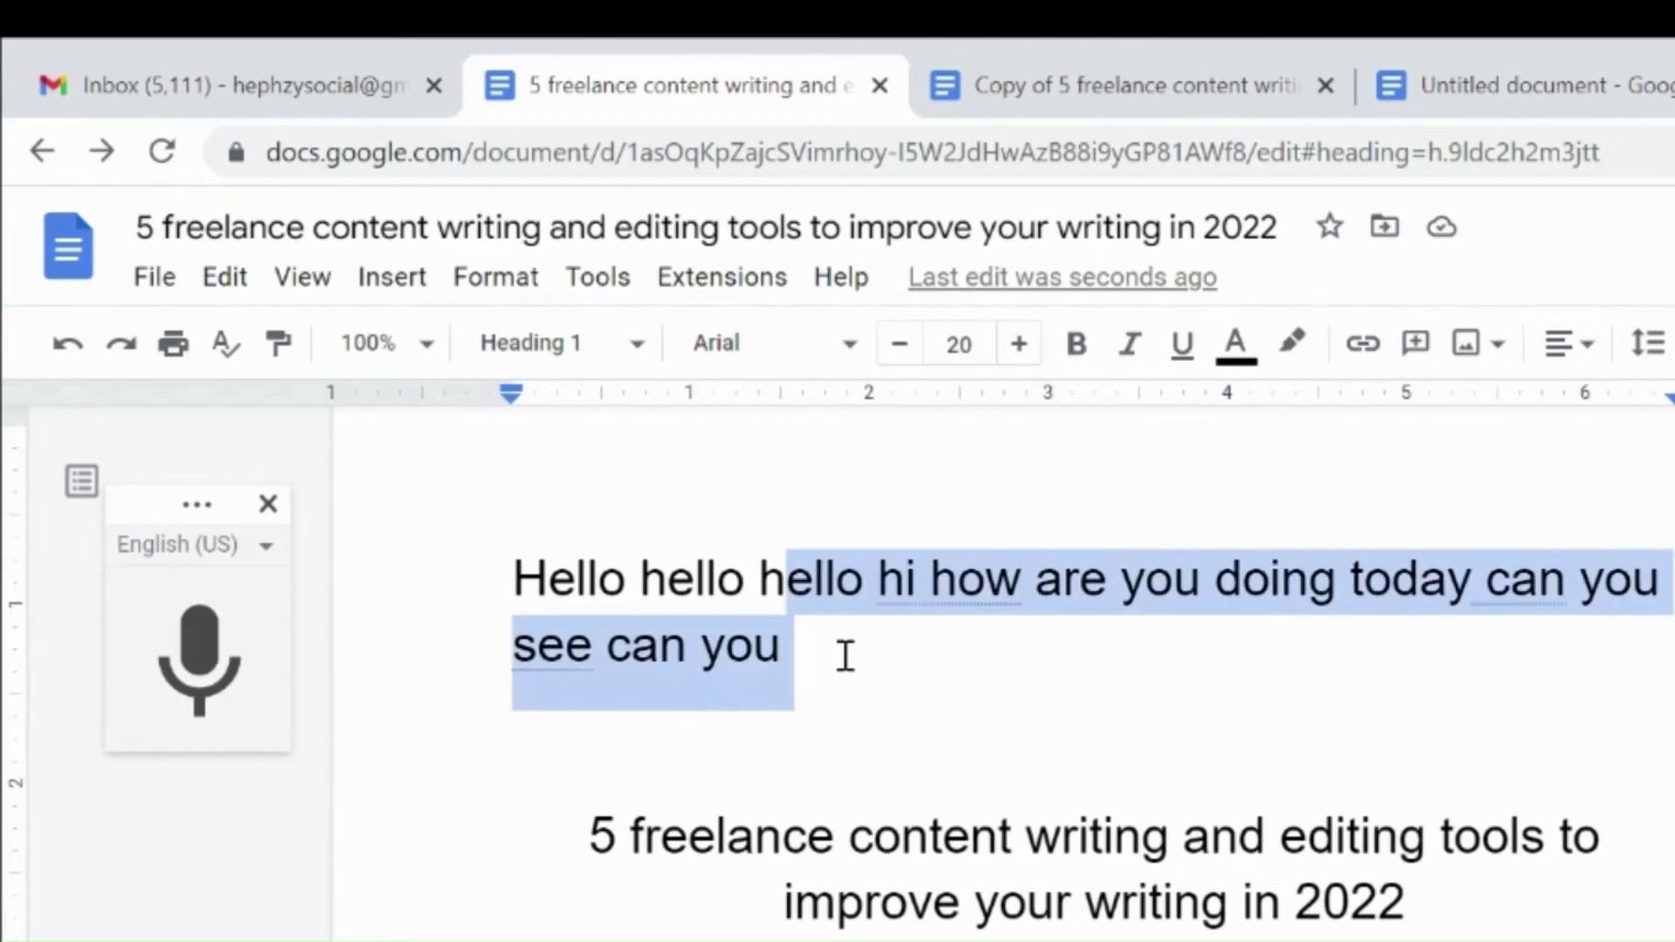
{"action": "key", "text": "shift+Up"}
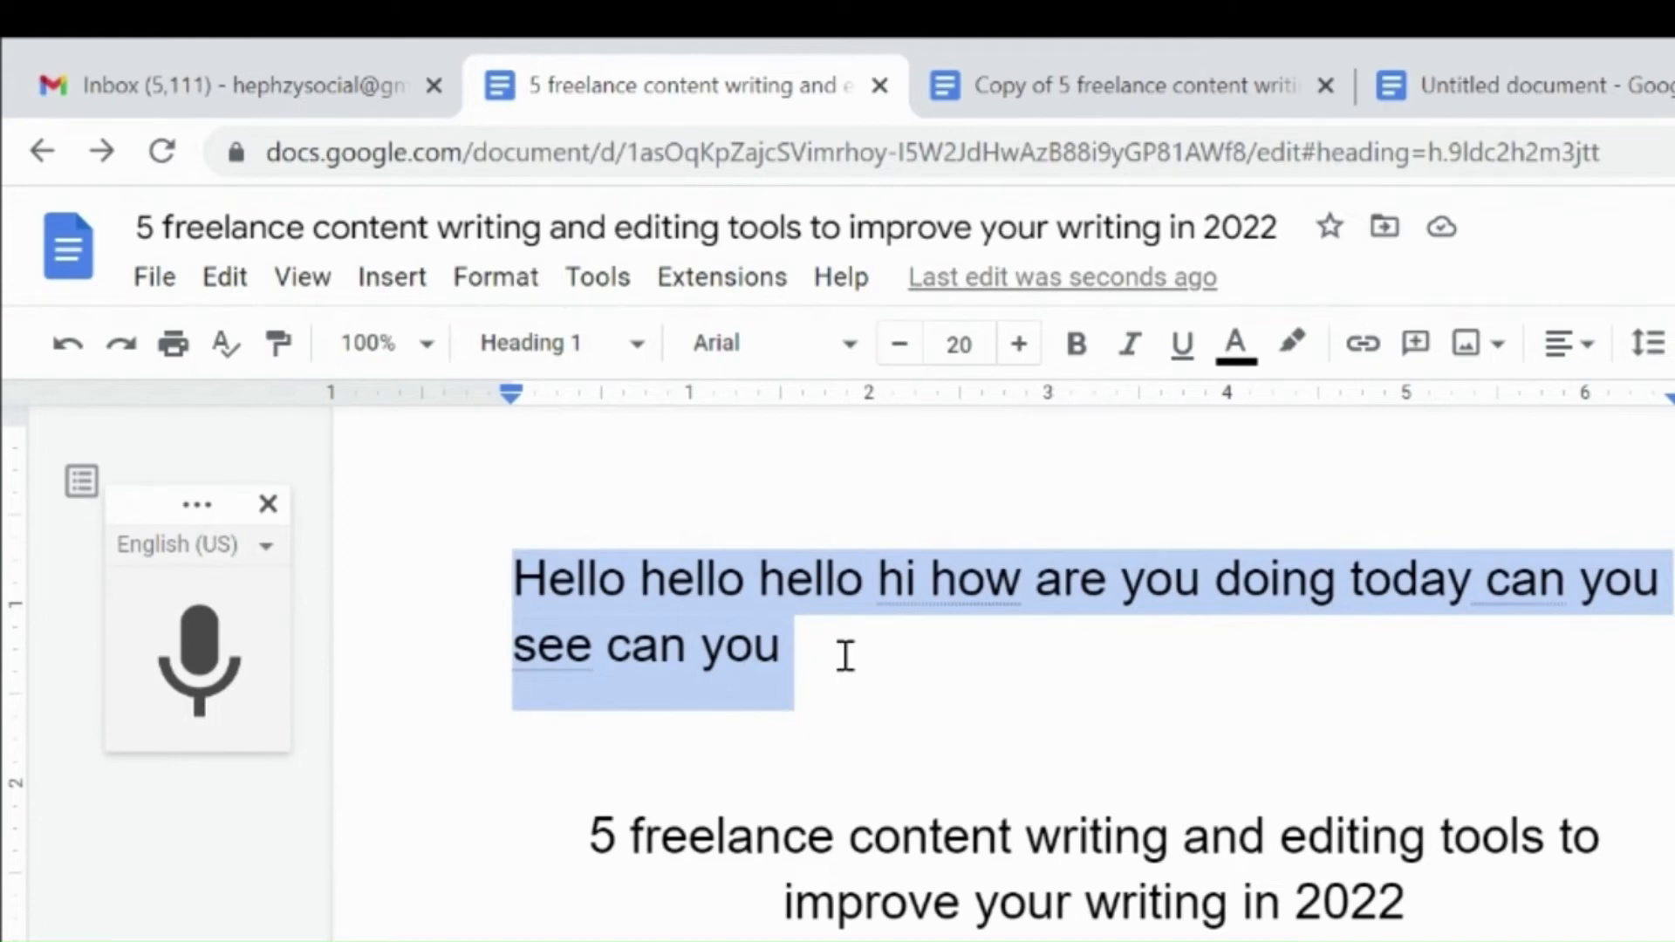
{"action": "key", "text": "Delete"}
{"action": "key", "text": "Delete"}
{"action": "key", "text": "Delete"}
Step: Open Get add-ons and browse the Google Workspace Marketplace apps that work with Docs, then close it
{"action": "left_click", "coordinate": [755, 288]}
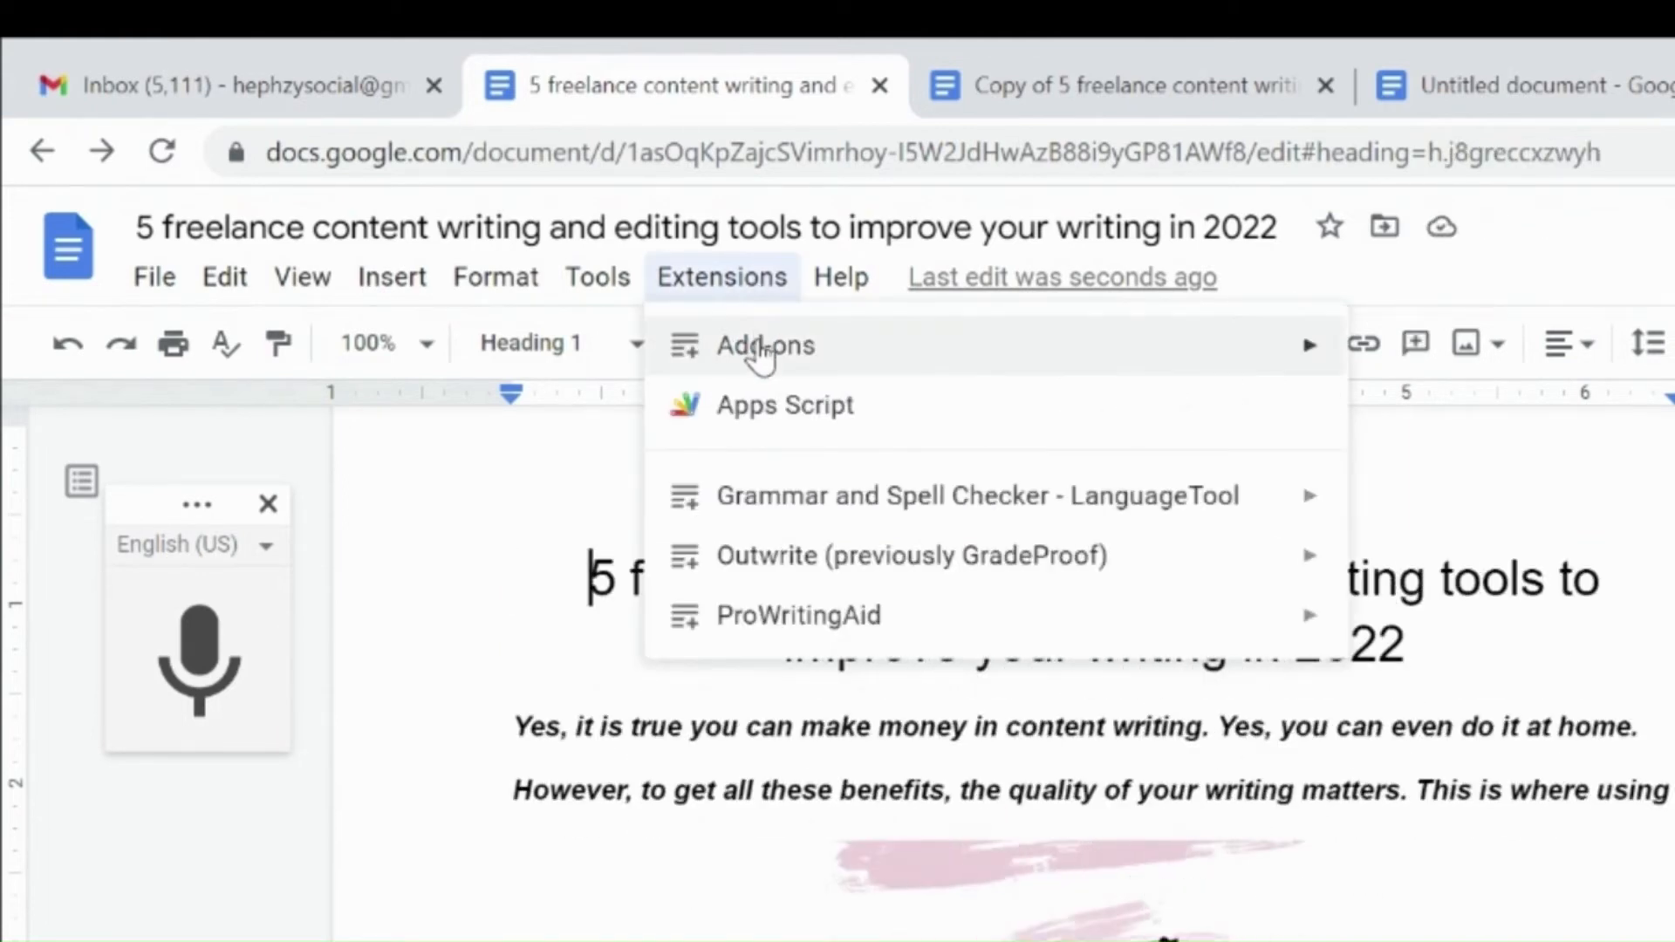
{"action": "mouse_move", "coordinate": [761, 358]}
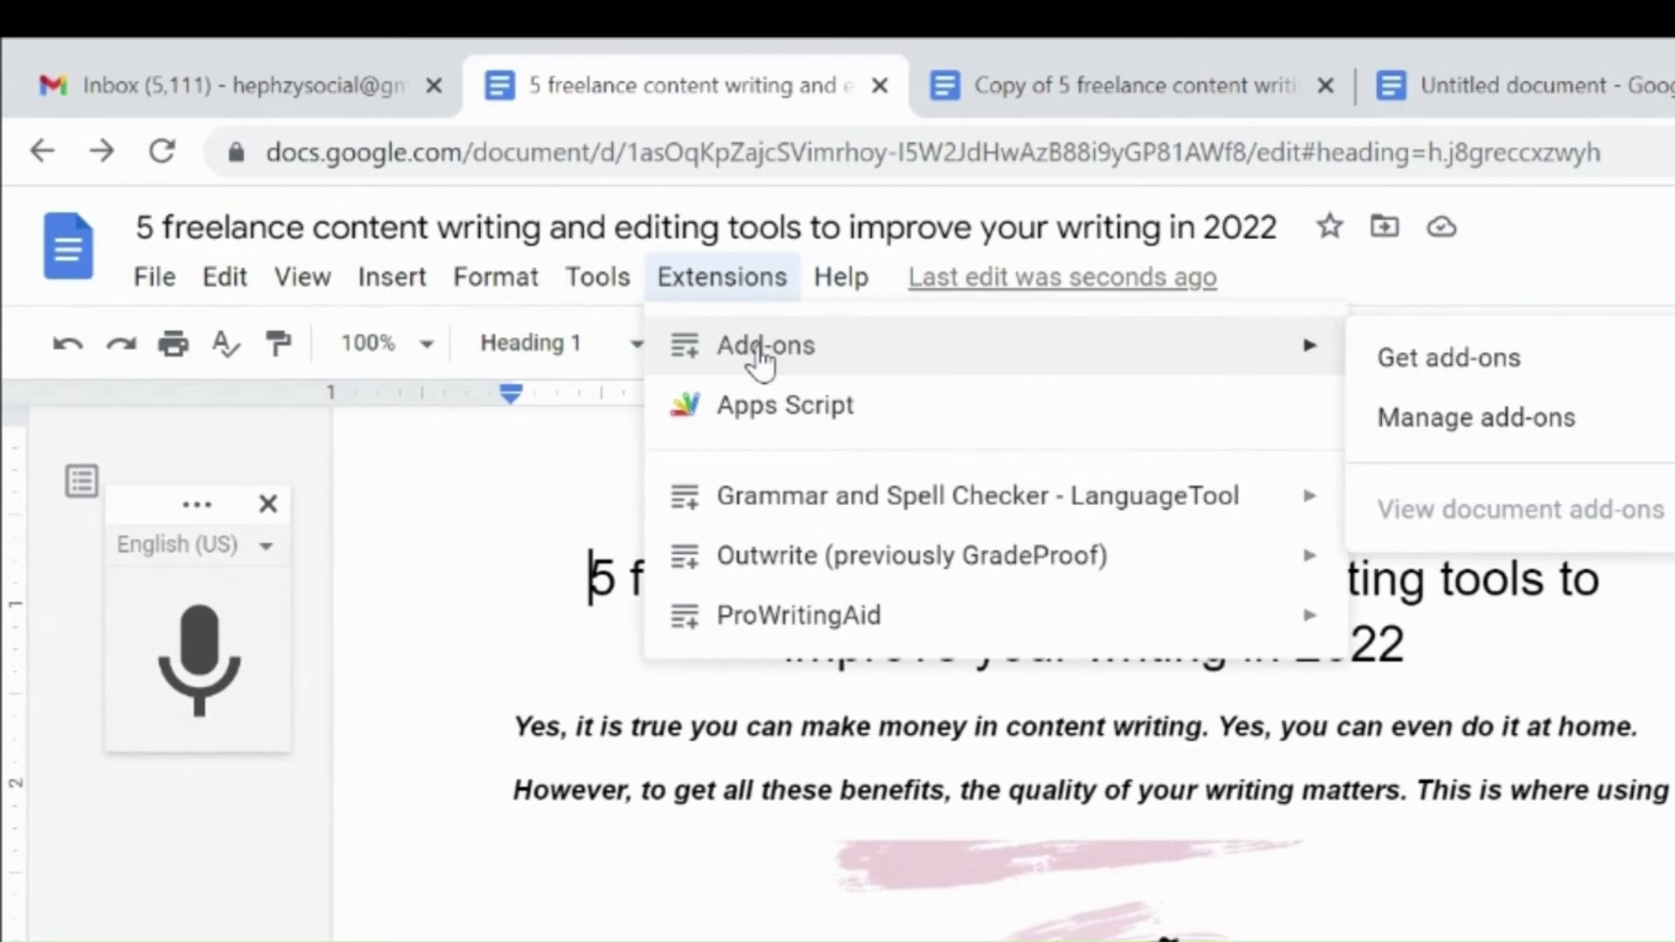
{"action": "mouse_move", "coordinate": [802, 504]}
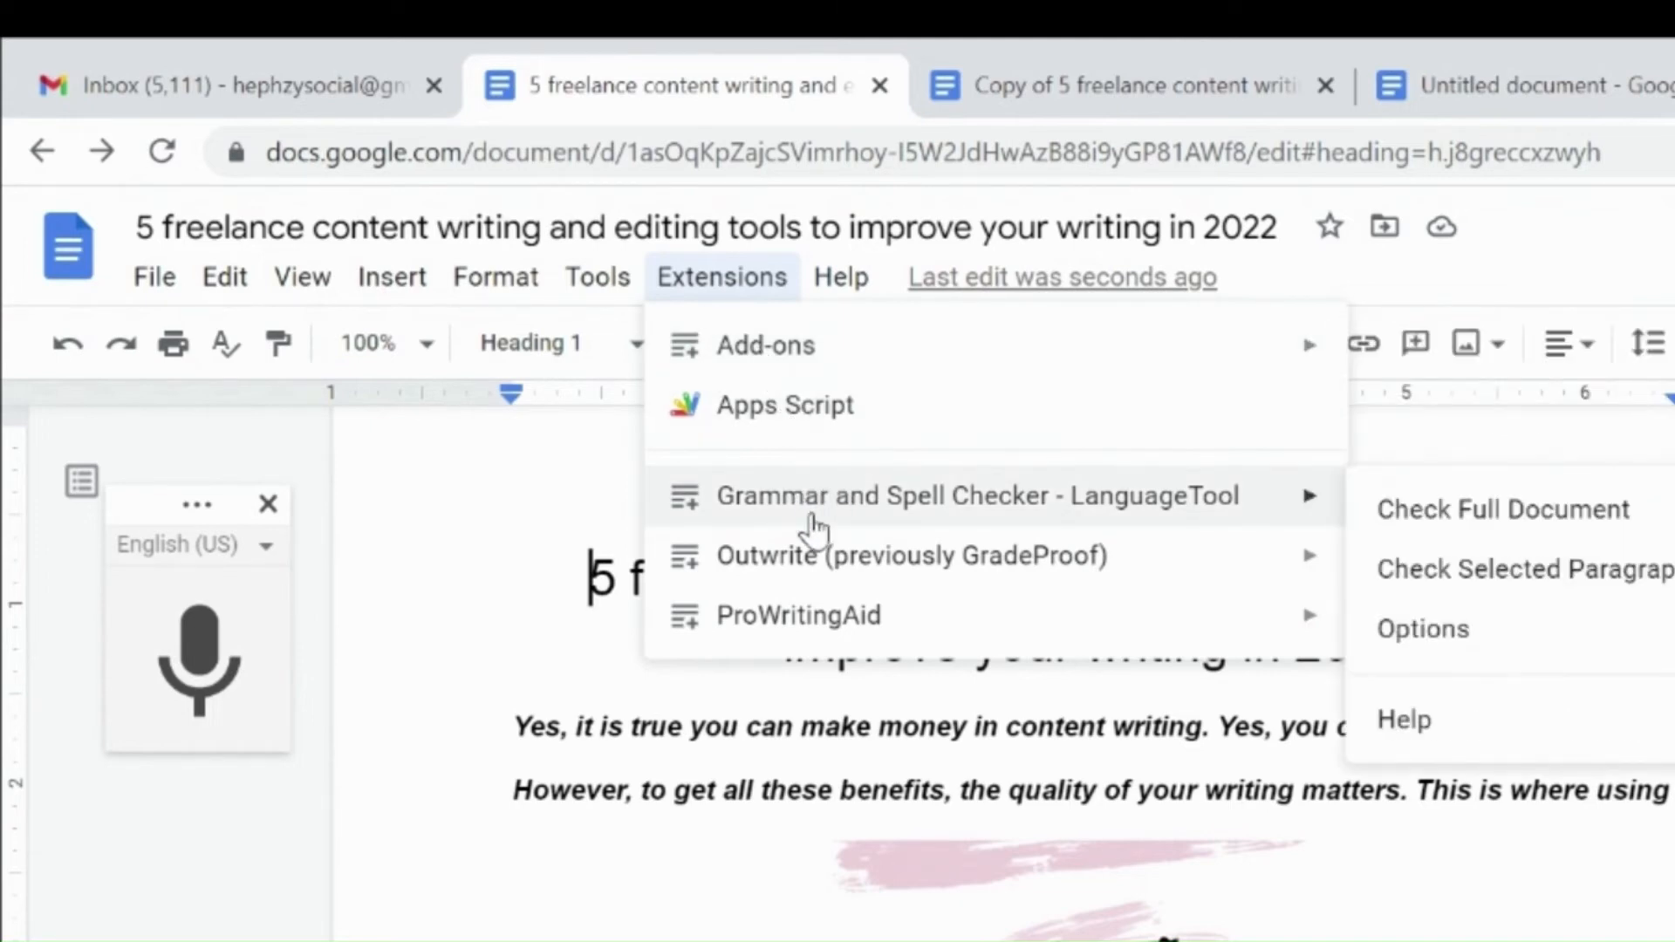
{"action": "mouse_move", "coordinate": [790, 573]}
{"action": "mouse_move", "coordinate": [789, 630]}
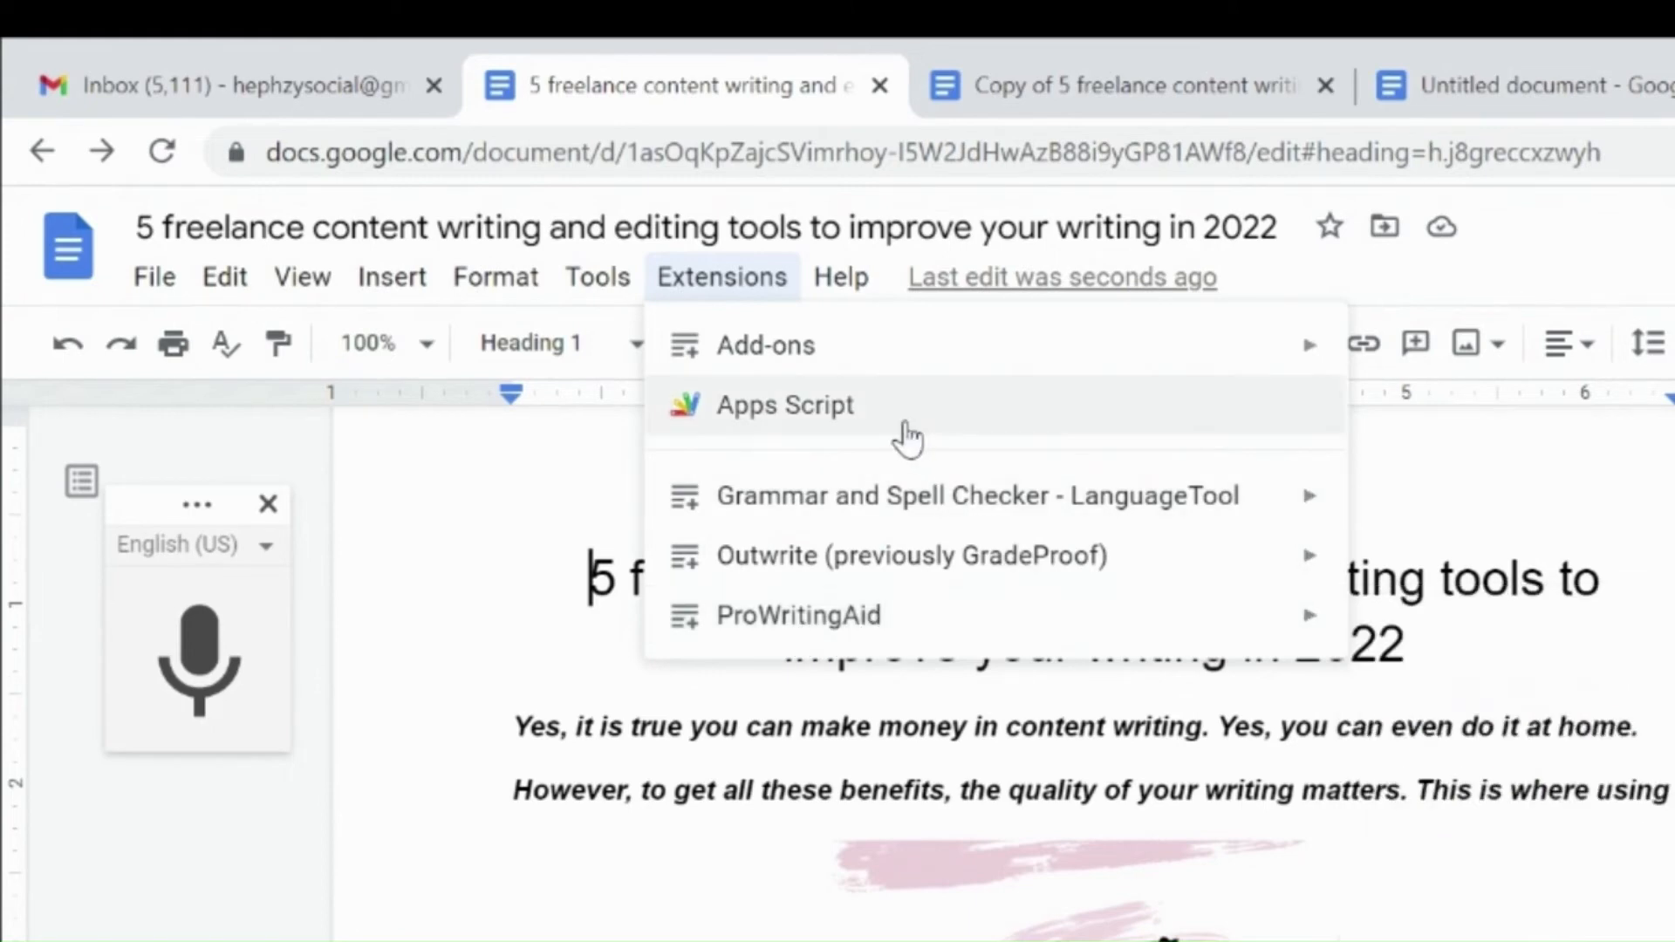
{"action": "mouse_move", "coordinate": [837, 375]}
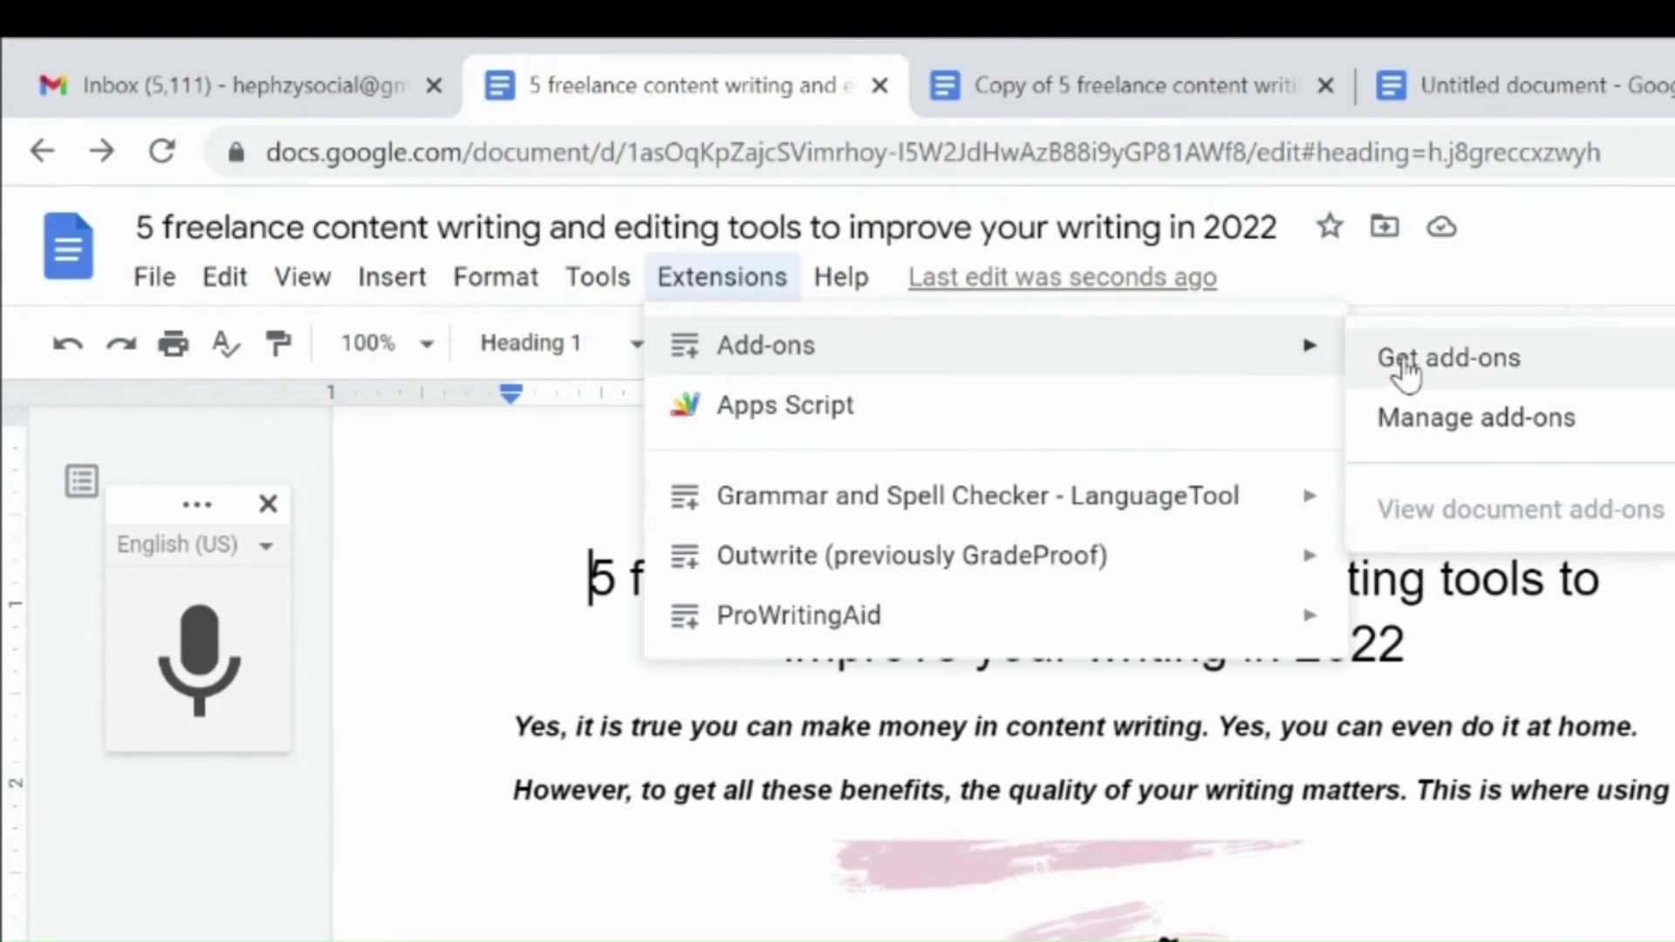
{"action": "mouse_move", "coordinate": [1264, 367]}
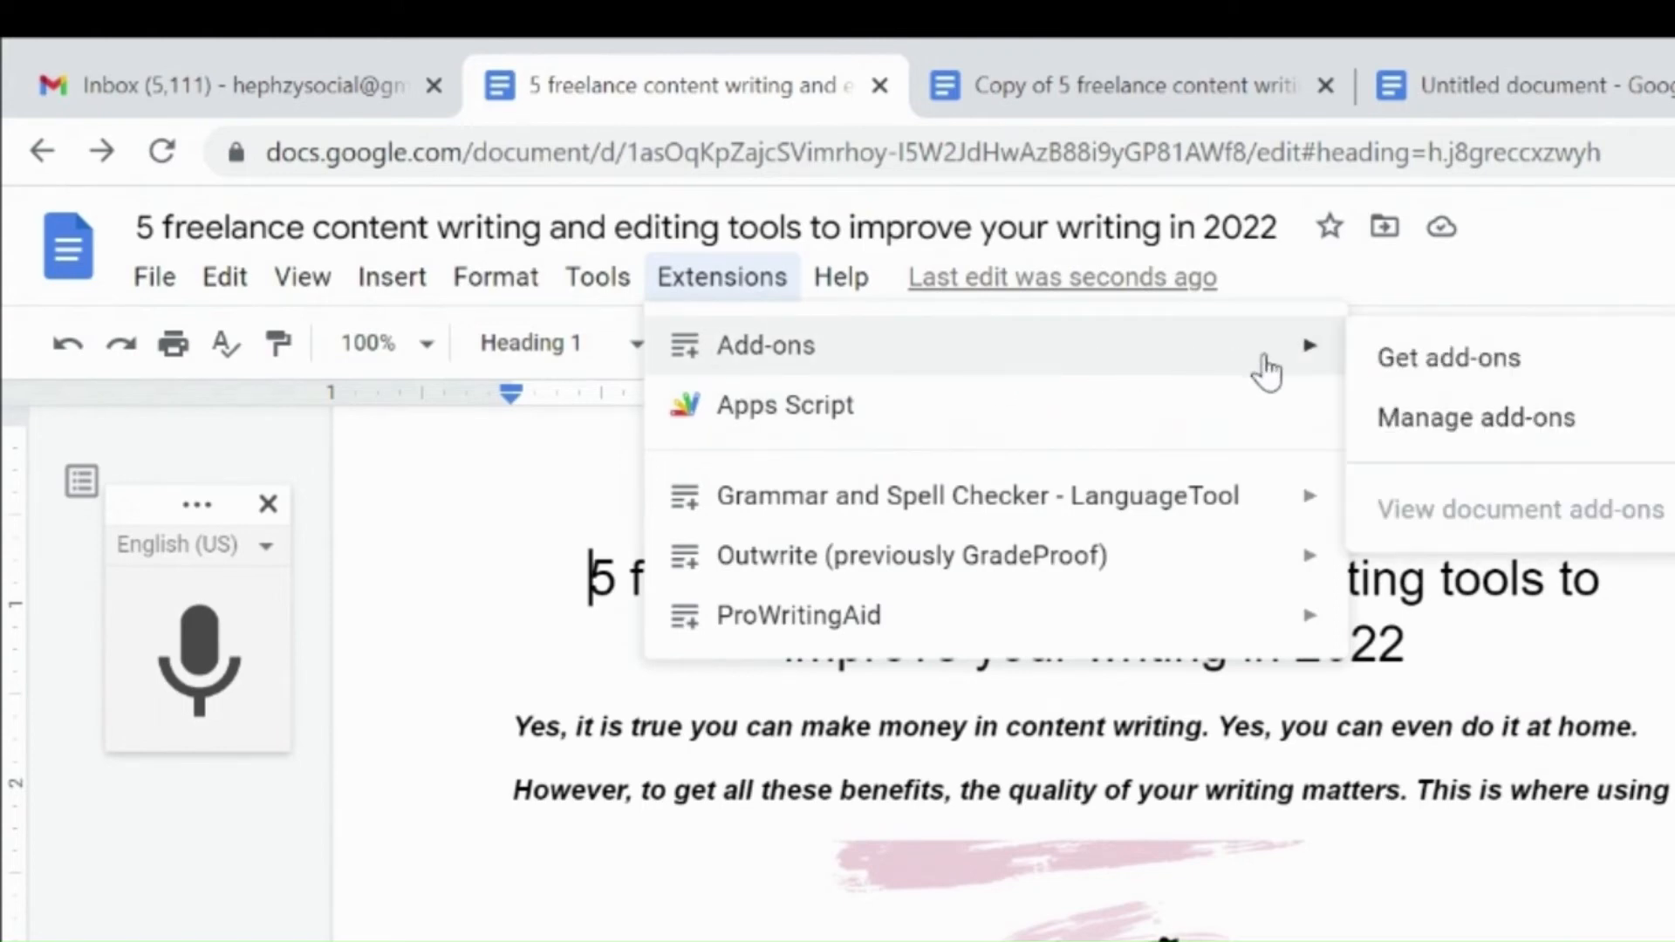
{"action": "left_click", "coordinate": [1398, 374]}
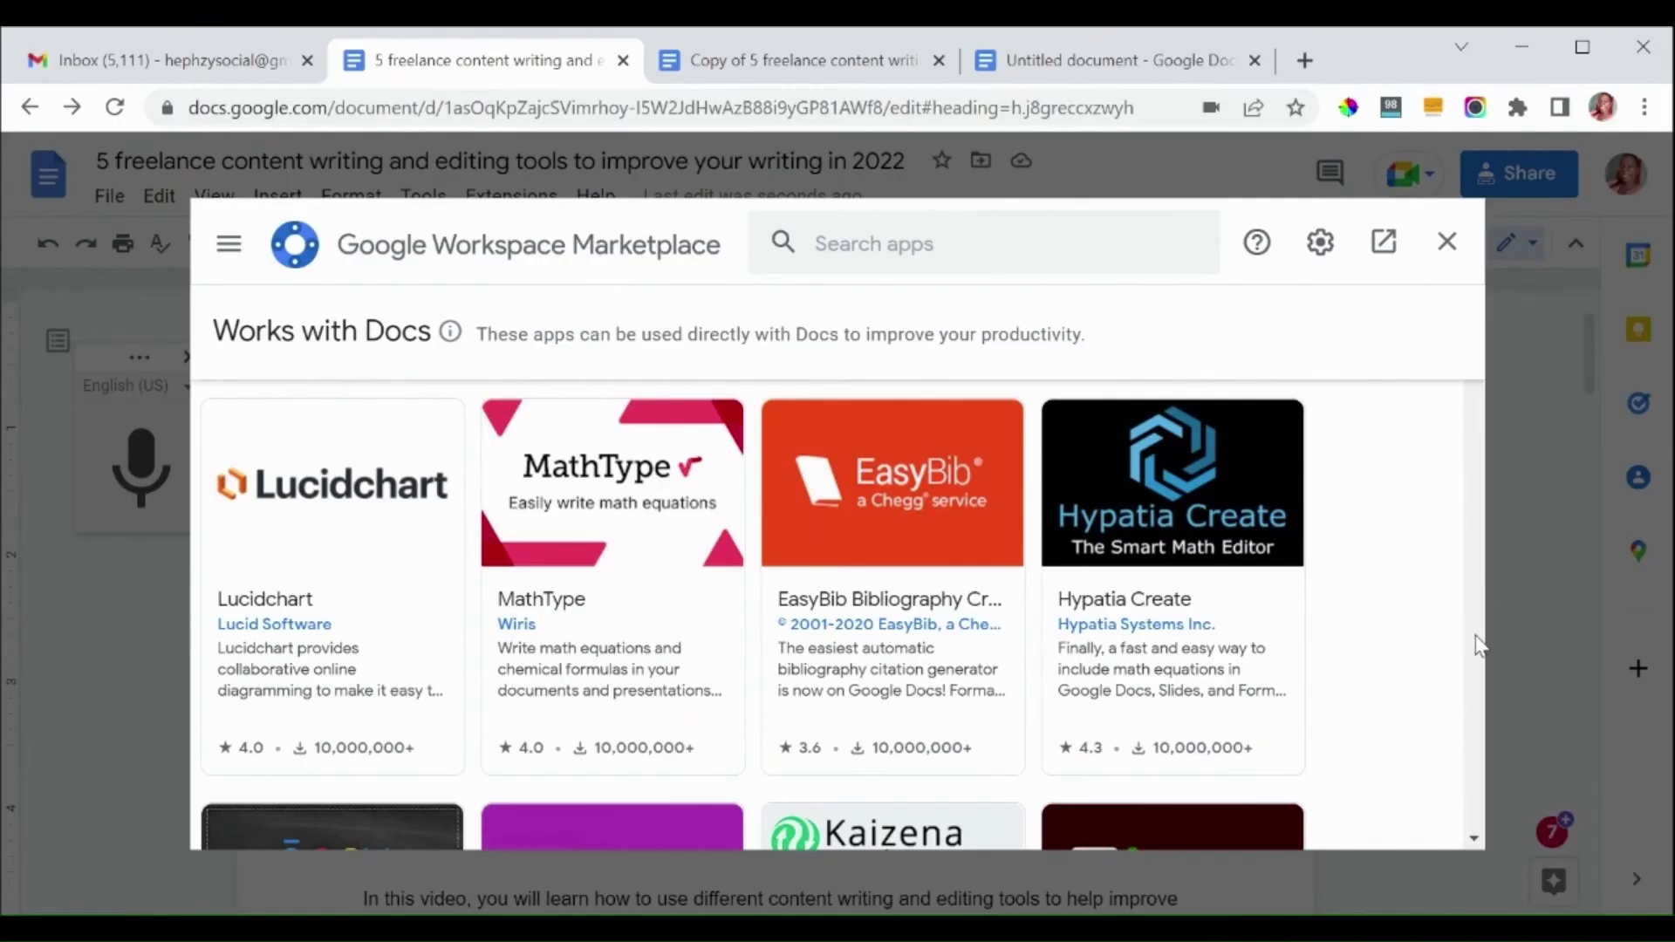
{"action": "left_click", "coordinate": [1475, 838]}
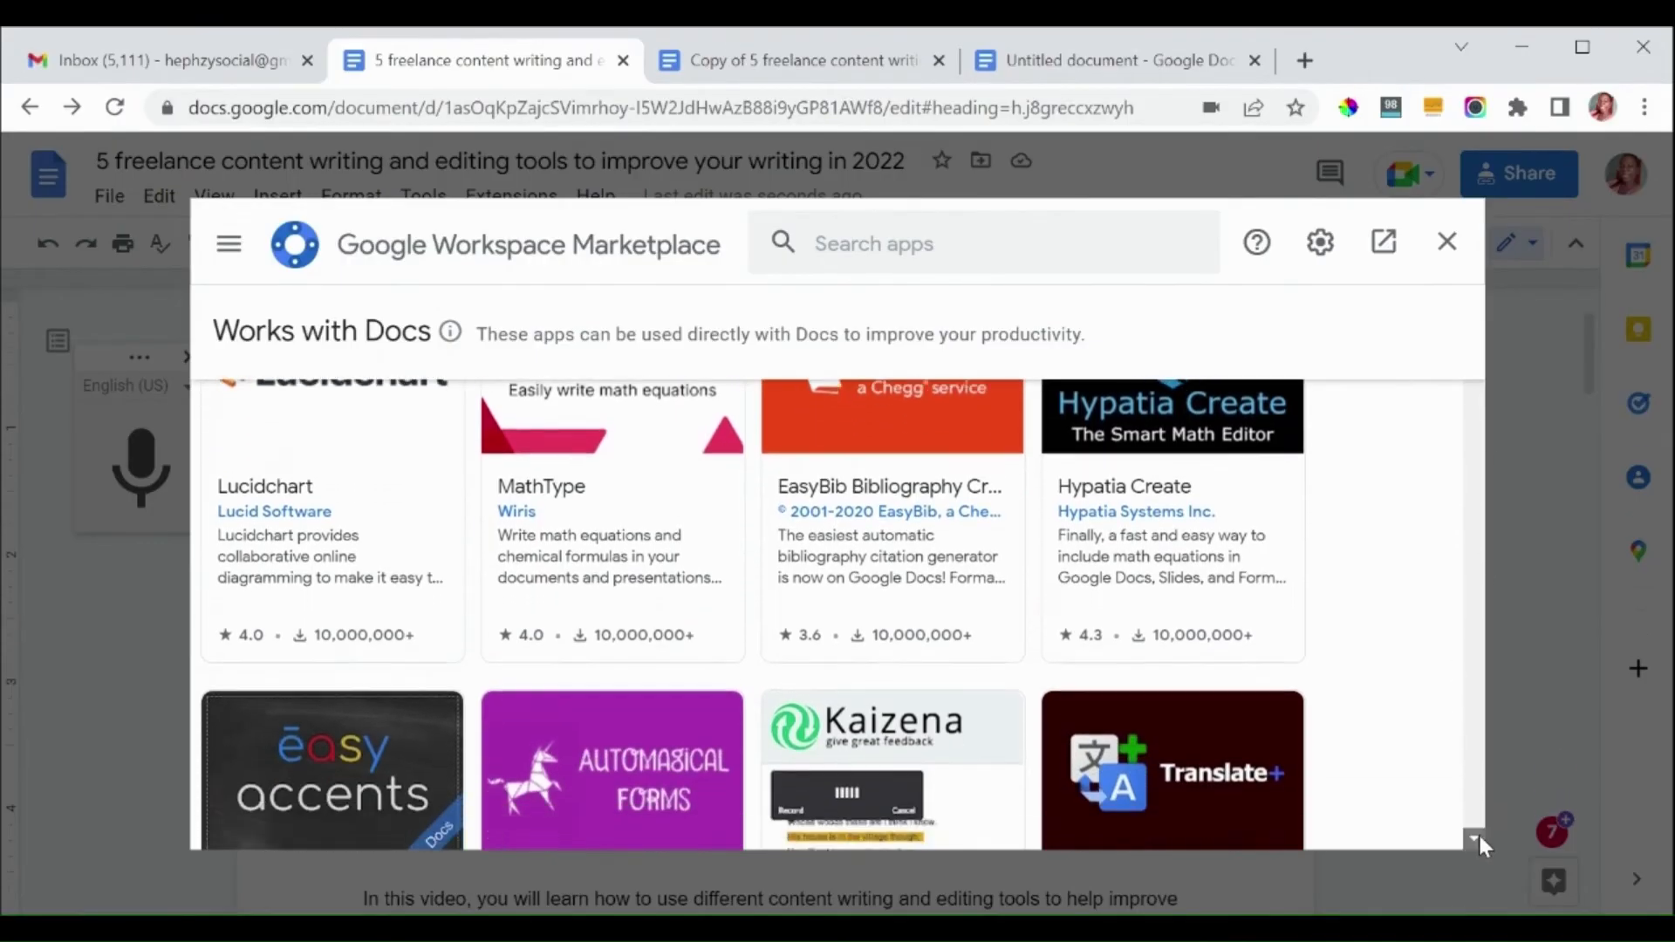
{"action": "left_click", "coordinate": [1478, 837]}
{"action": "left_click", "coordinate": [1479, 837]}
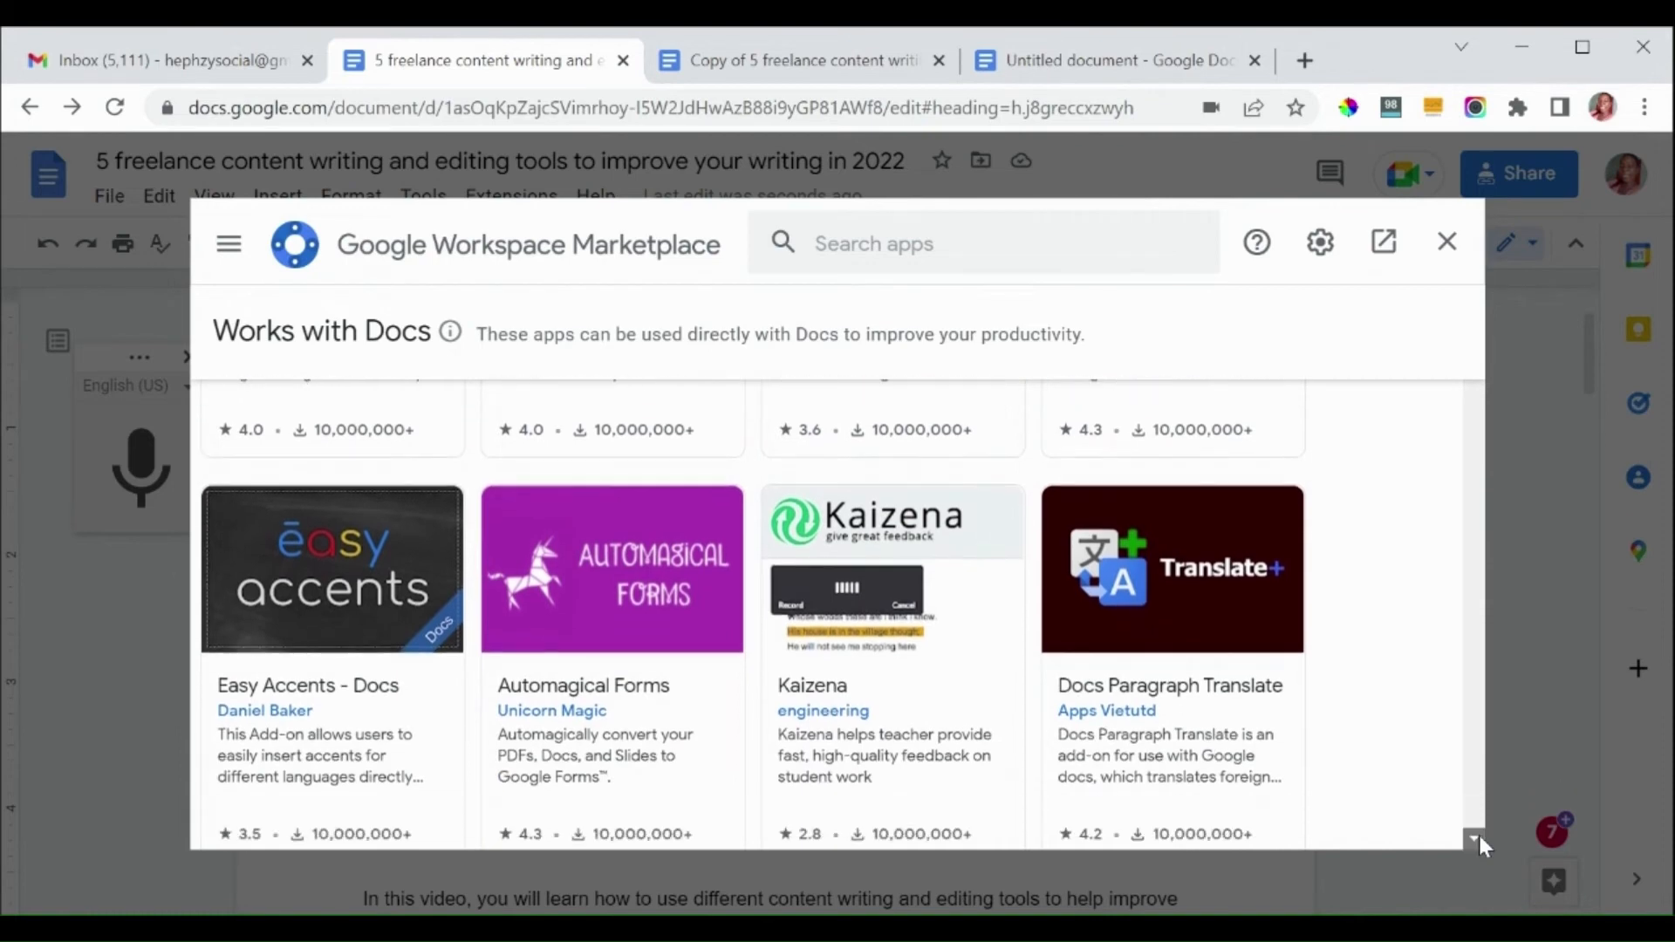
{"action": "left_click", "coordinate": [1478, 837]}
{"action": "left_click", "coordinate": [1479, 837]}
{"action": "left_click", "coordinate": [1479, 837]}
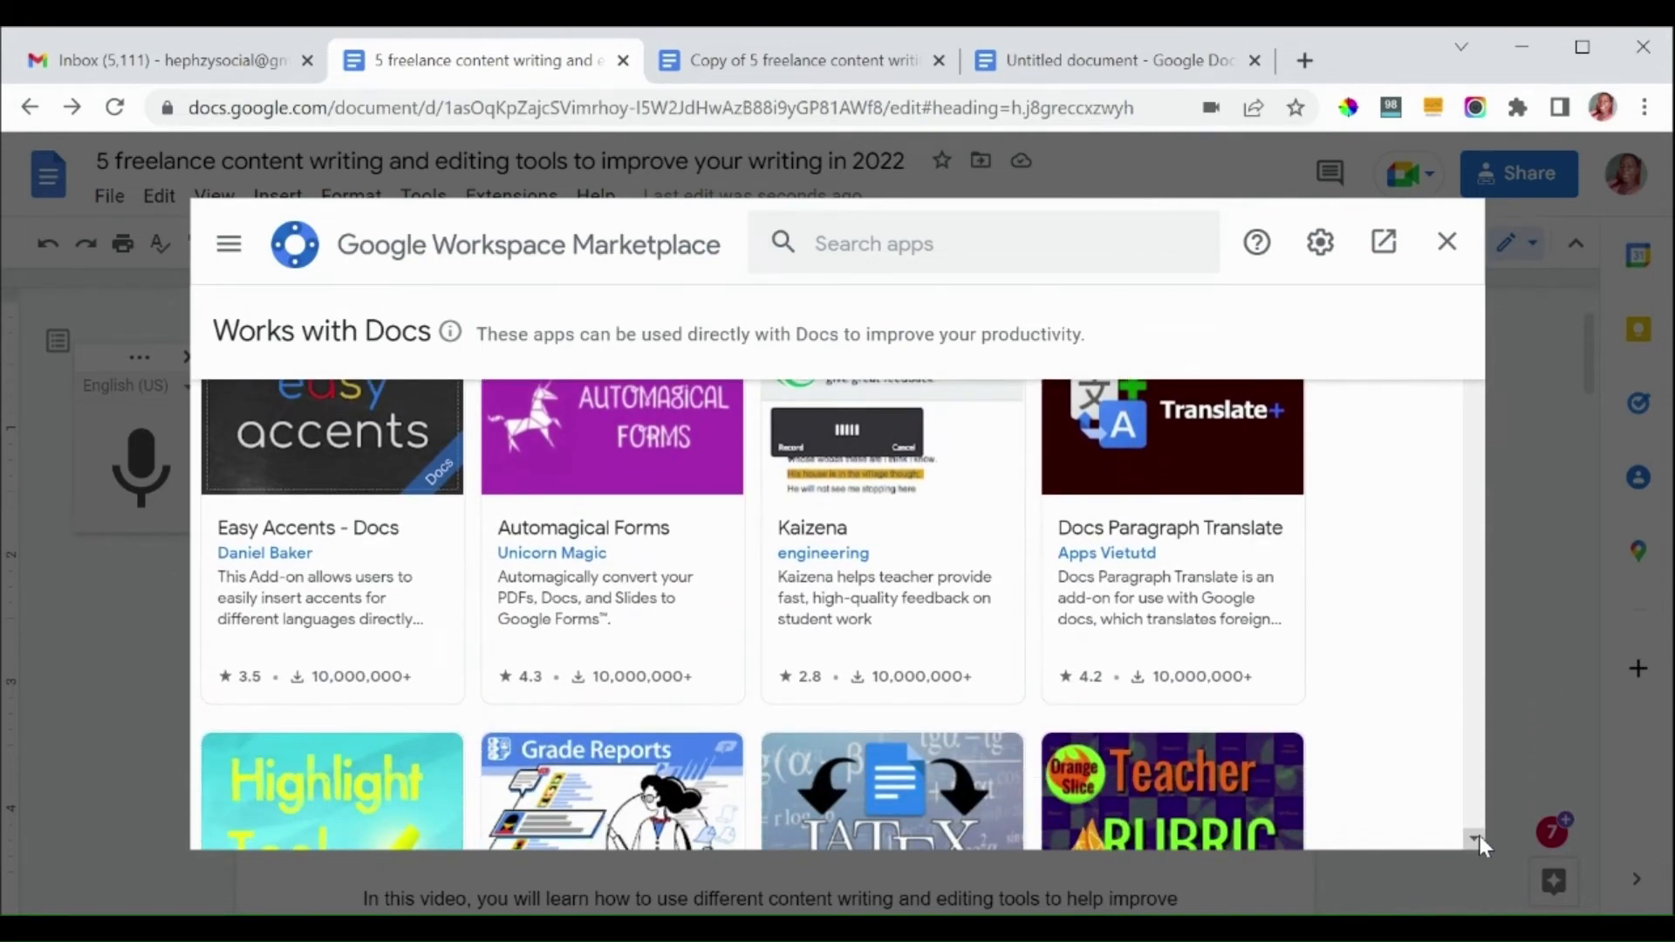
{"action": "left_click", "coordinate": [1474, 839]}
{"action": "left_click", "coordinate": [1474, 839]}
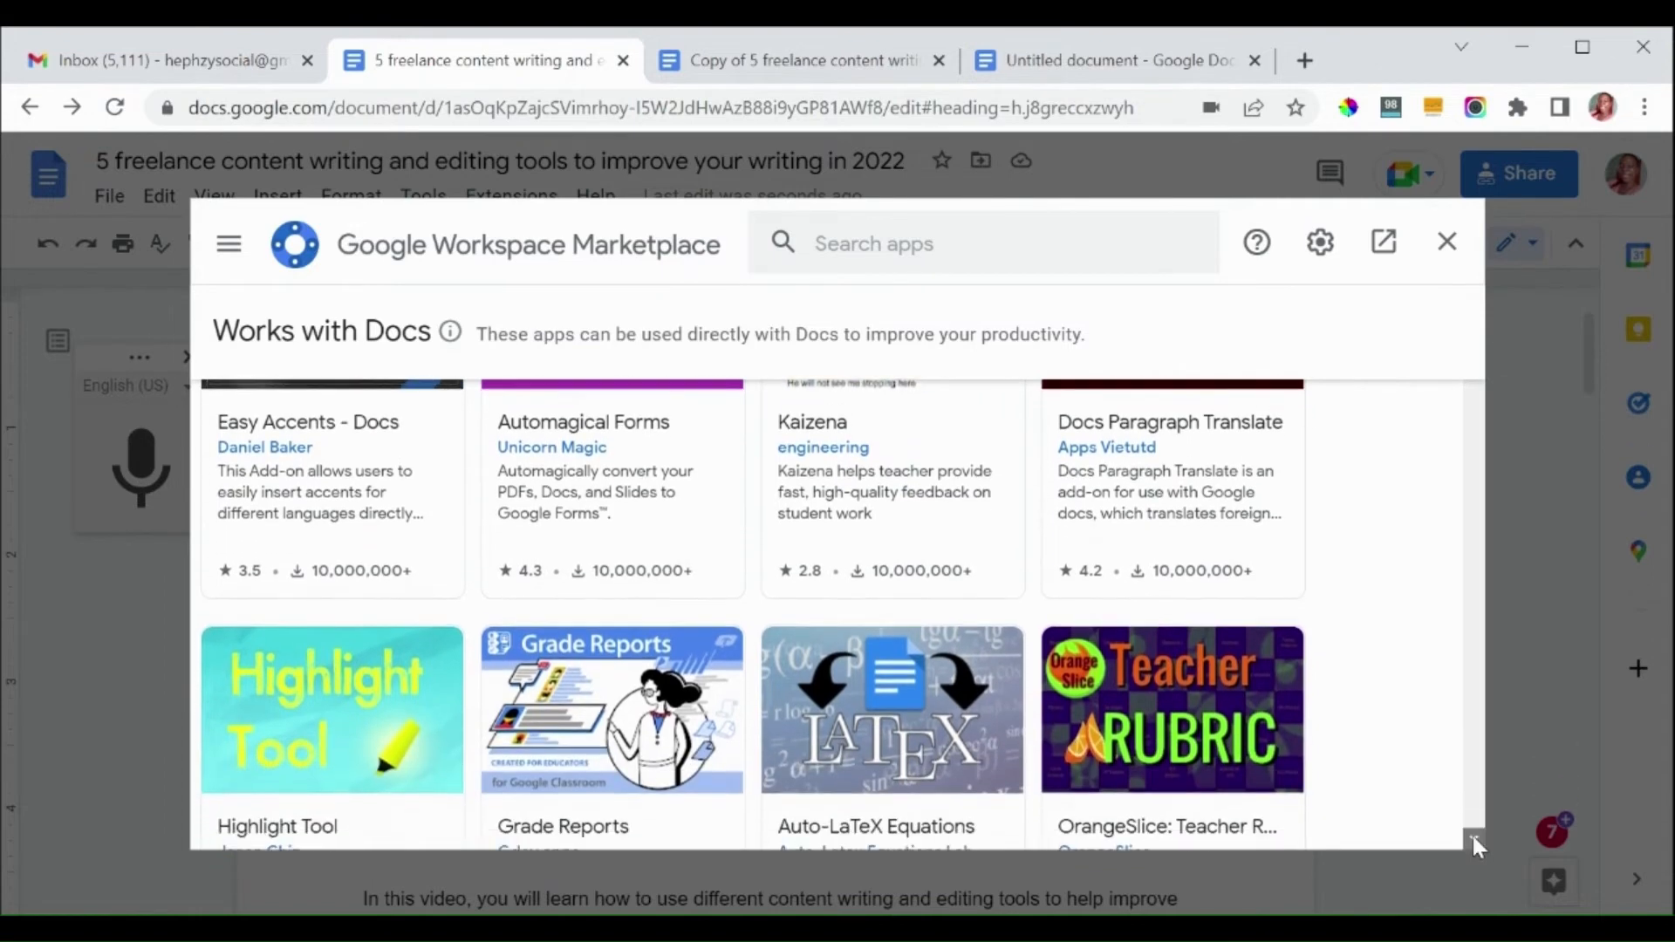
{"action": "left_click", "coordinate": [1474, 839]}
{"action": "left_click", "coordinate": [1475, 839]}
{"action": "left_click", "coordinate": [1474, 839]}
{"action": "left_click", "coordinate": [1474, 839]}
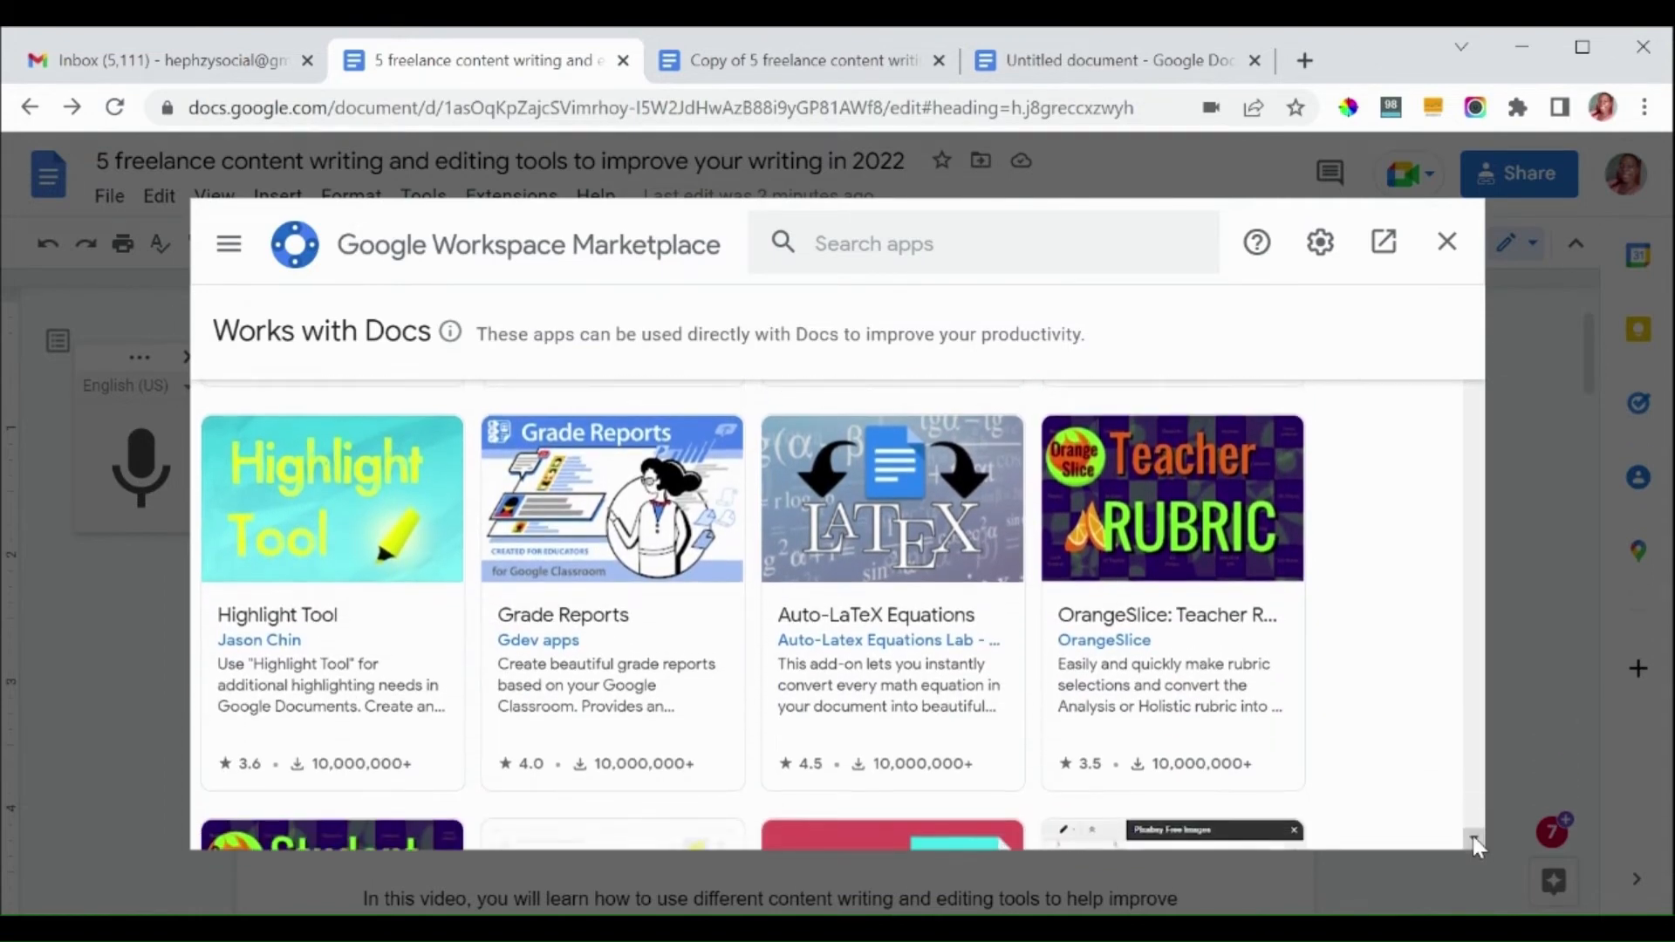
{"action": "left_click", "coordinate": [1474, 839]}
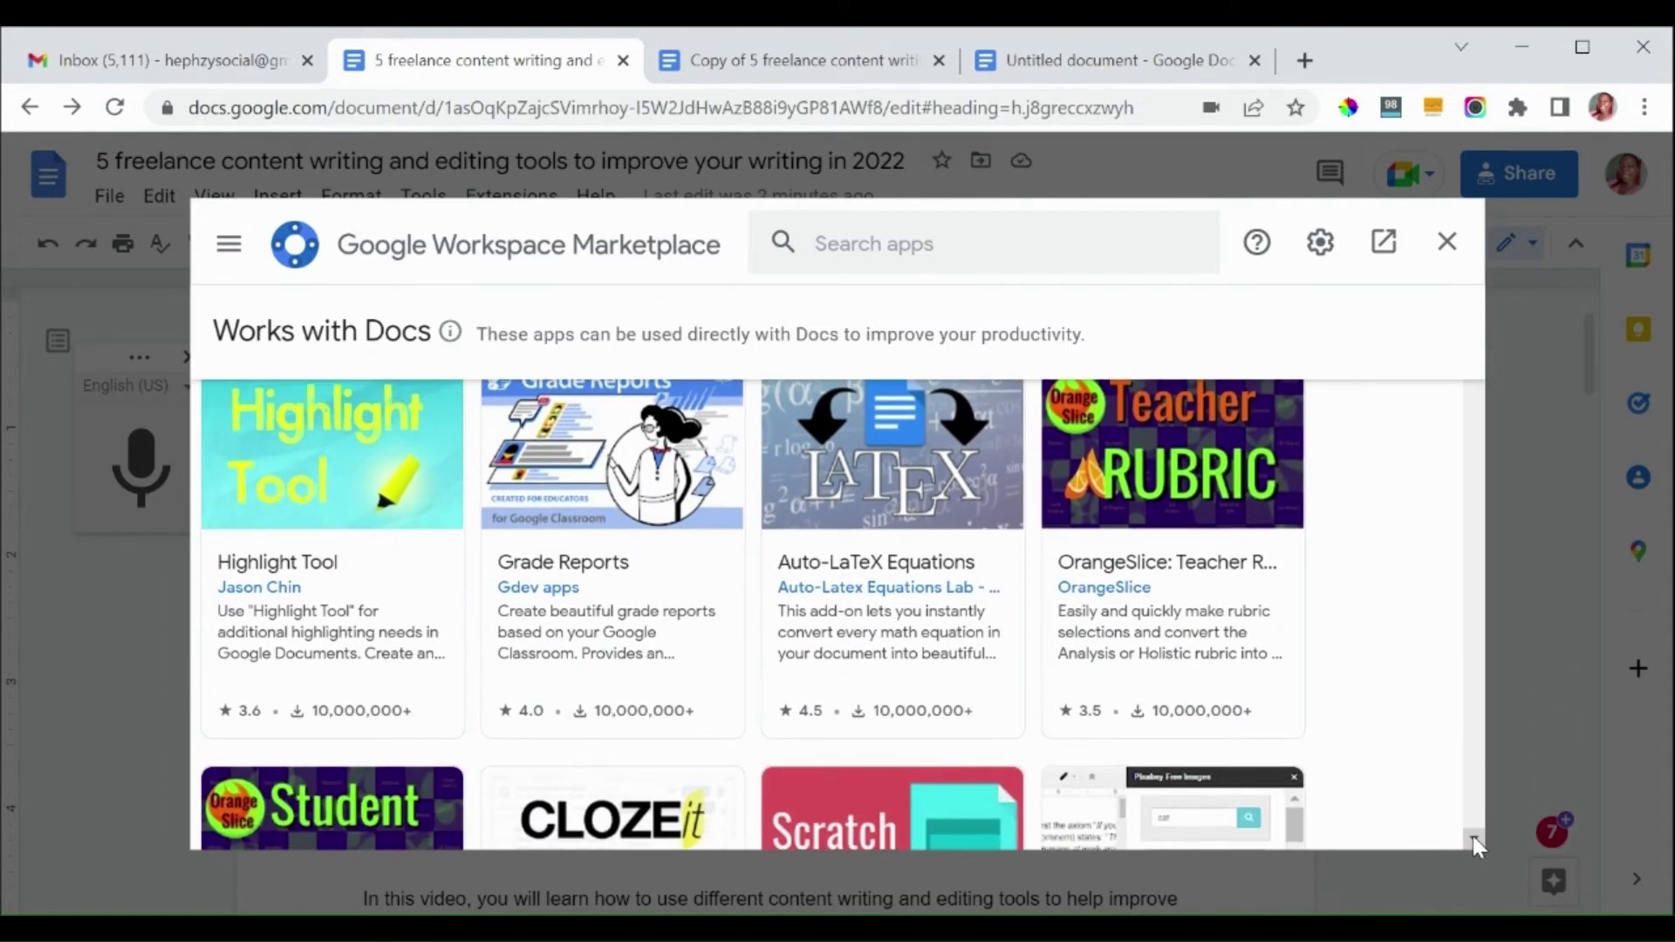
{"action": "left_click", "coordinate": [1474, 838]}
{"action": "left_click", "coordinate": [1473, 837]}
{"action": "left_click", "coordinate": [1474, 838]}
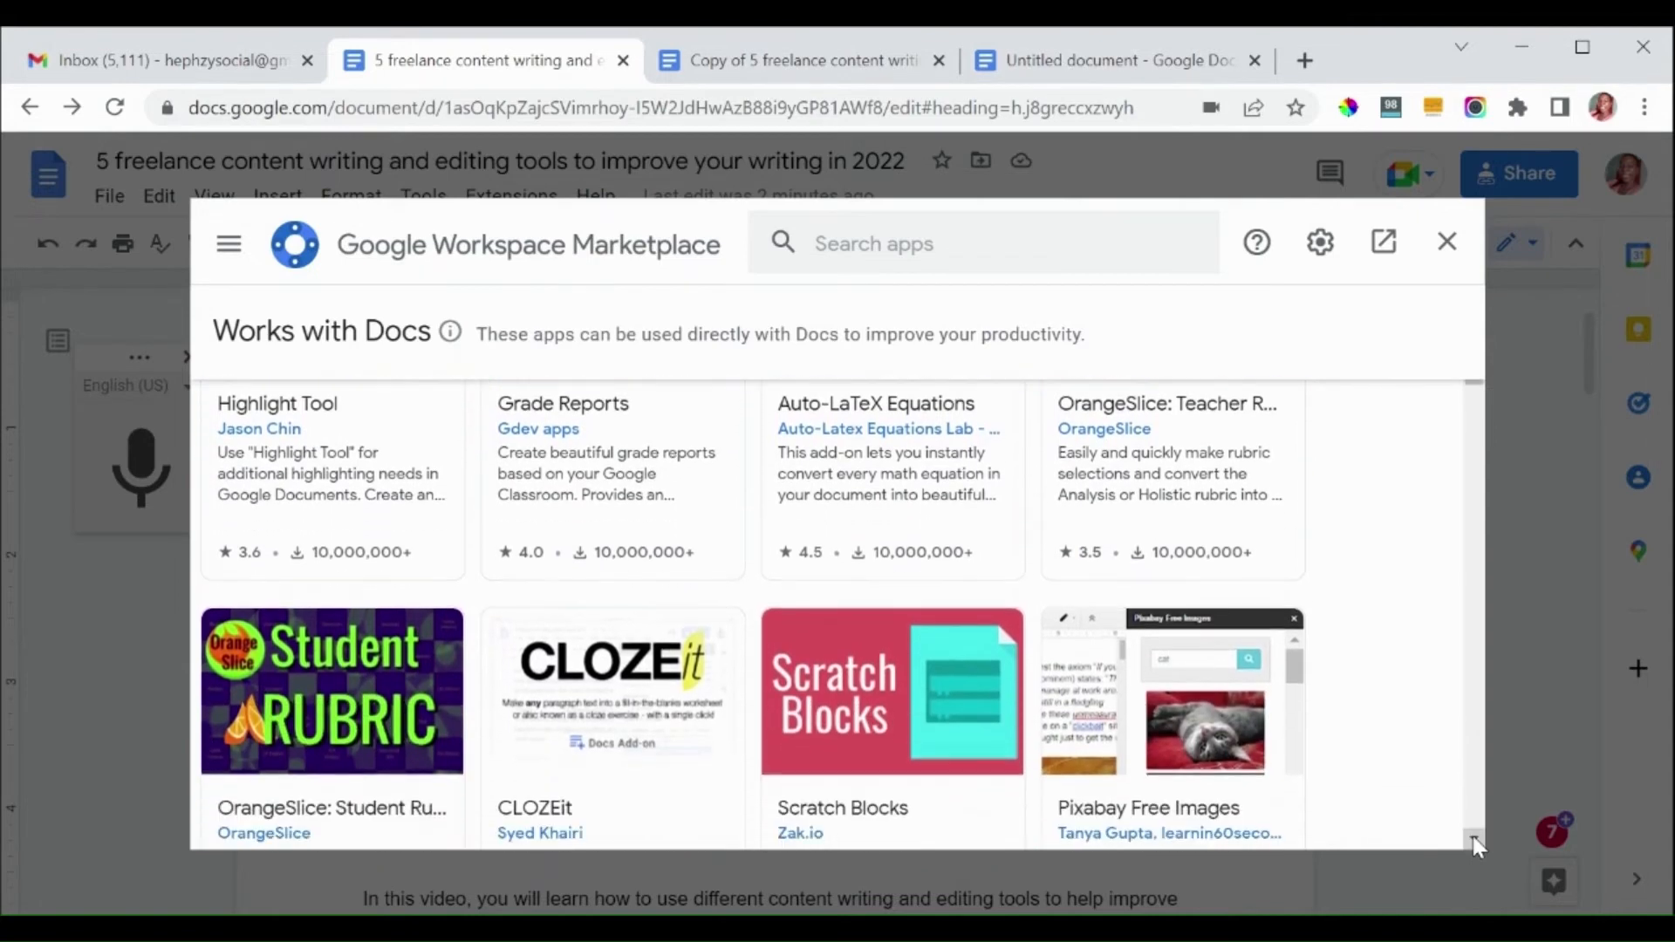
{"action": "left_click", "coordinate": [1472, 835]}
{"action": "left_click", "coordinate": [1472, 835]}
{"action": "left_click", "coordinate": [1472, 835]}
{"action": "left_click", "coordinate": [1473, 835]}
{"action": "left_click", "coordinate": [1473, 835]}
{"action": "left_click", "coordinate": [1473, 836]}
{"action": "left_click", "coordinate": [1473, 836]}
{"action": "left_click", "coordinate": [1472, 835]}
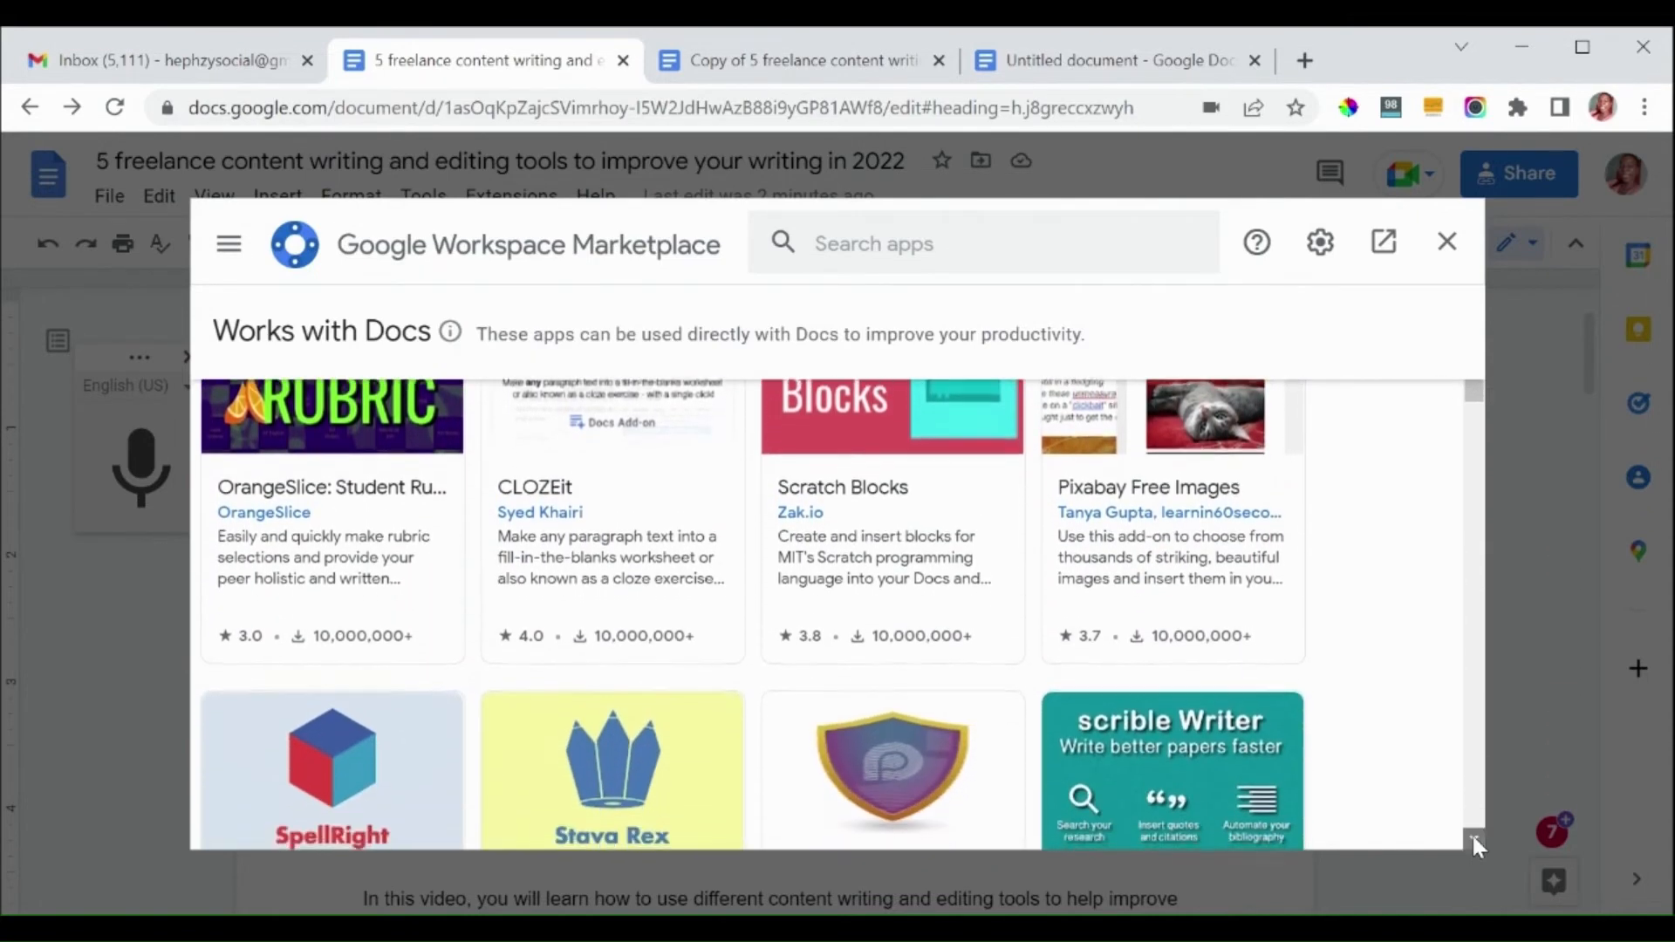
{"action": "left_click", "coordinate": [1473, 836]}
{"action": "left_click", "coordinate": [1473, 835]}
{"action": "left_click", "coordinate": [1472, 836]}
{"action": "left_click", "coordinate": [1472, 836]}
{"action": "left_click", "coordinate": [1472, 836]}
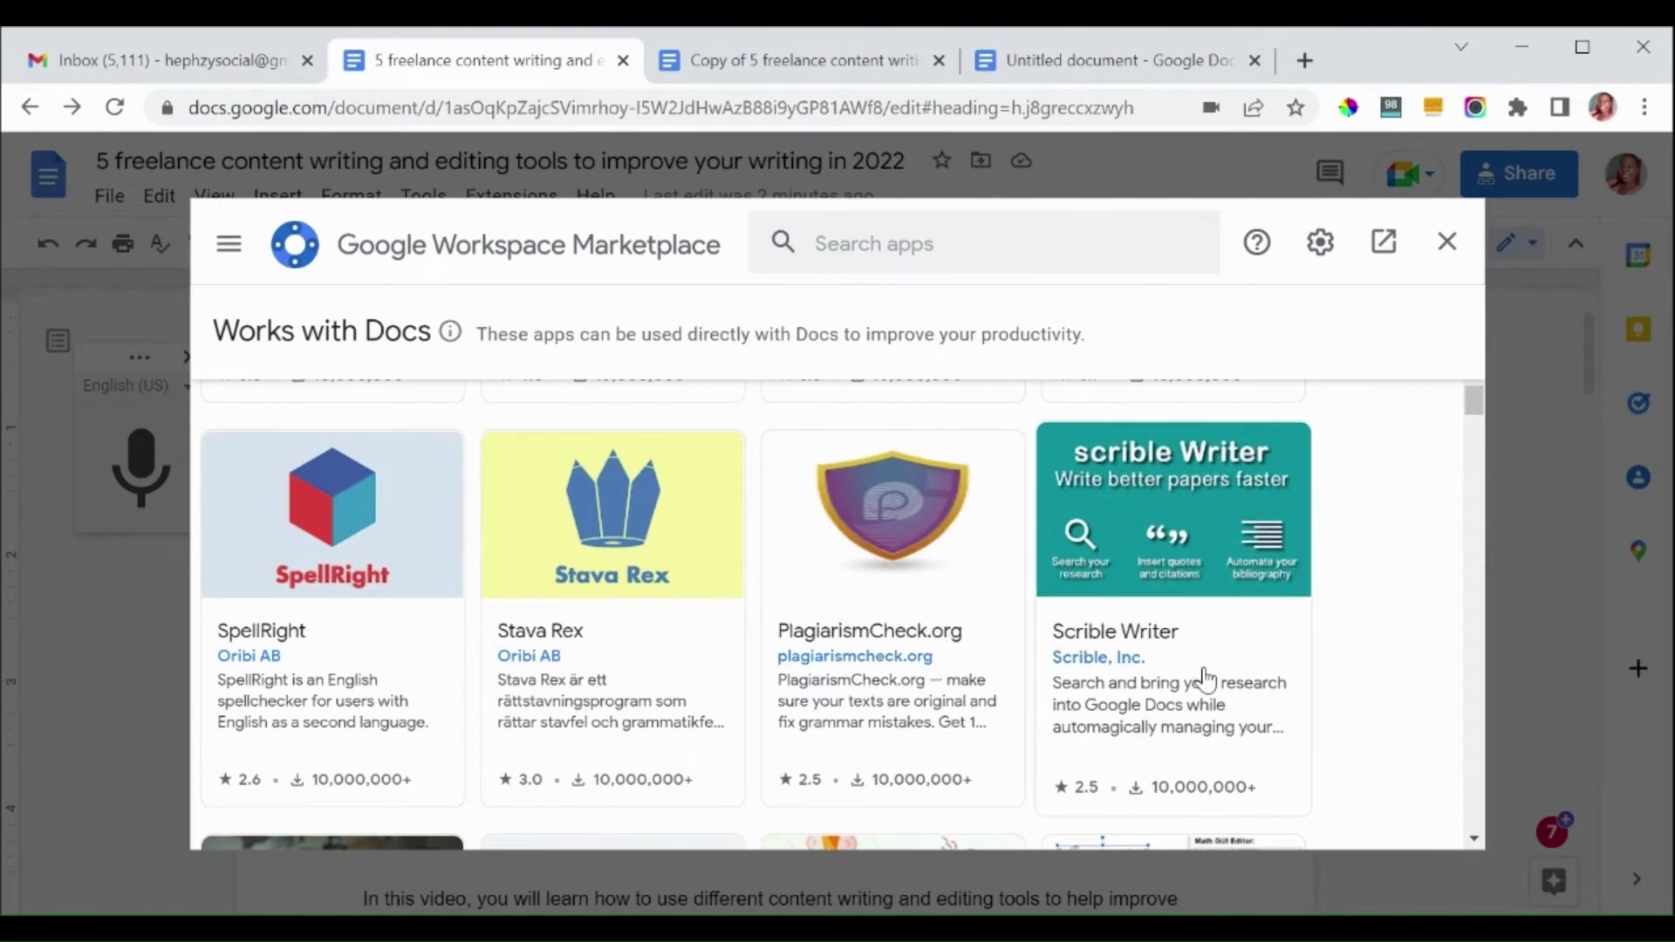
{"action": "left_click_drag", "start_coordinate": [1479, 419], "coordinate": [1462, 501]}
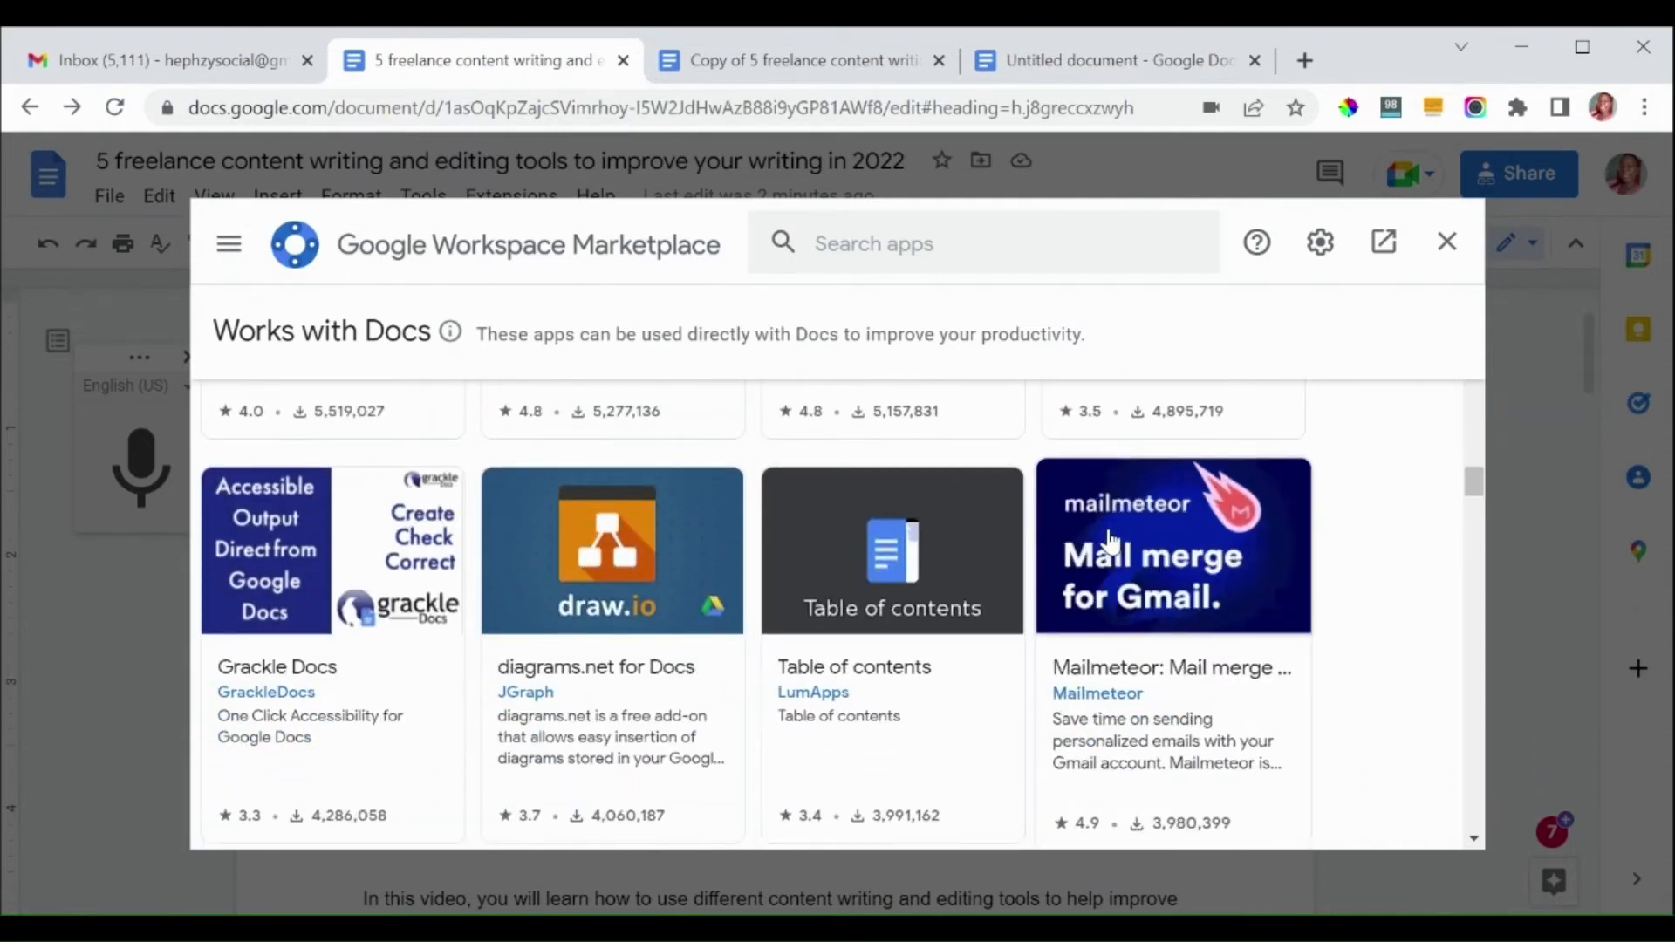
{"action": "left_click", "coordinate": [1448, 251]}
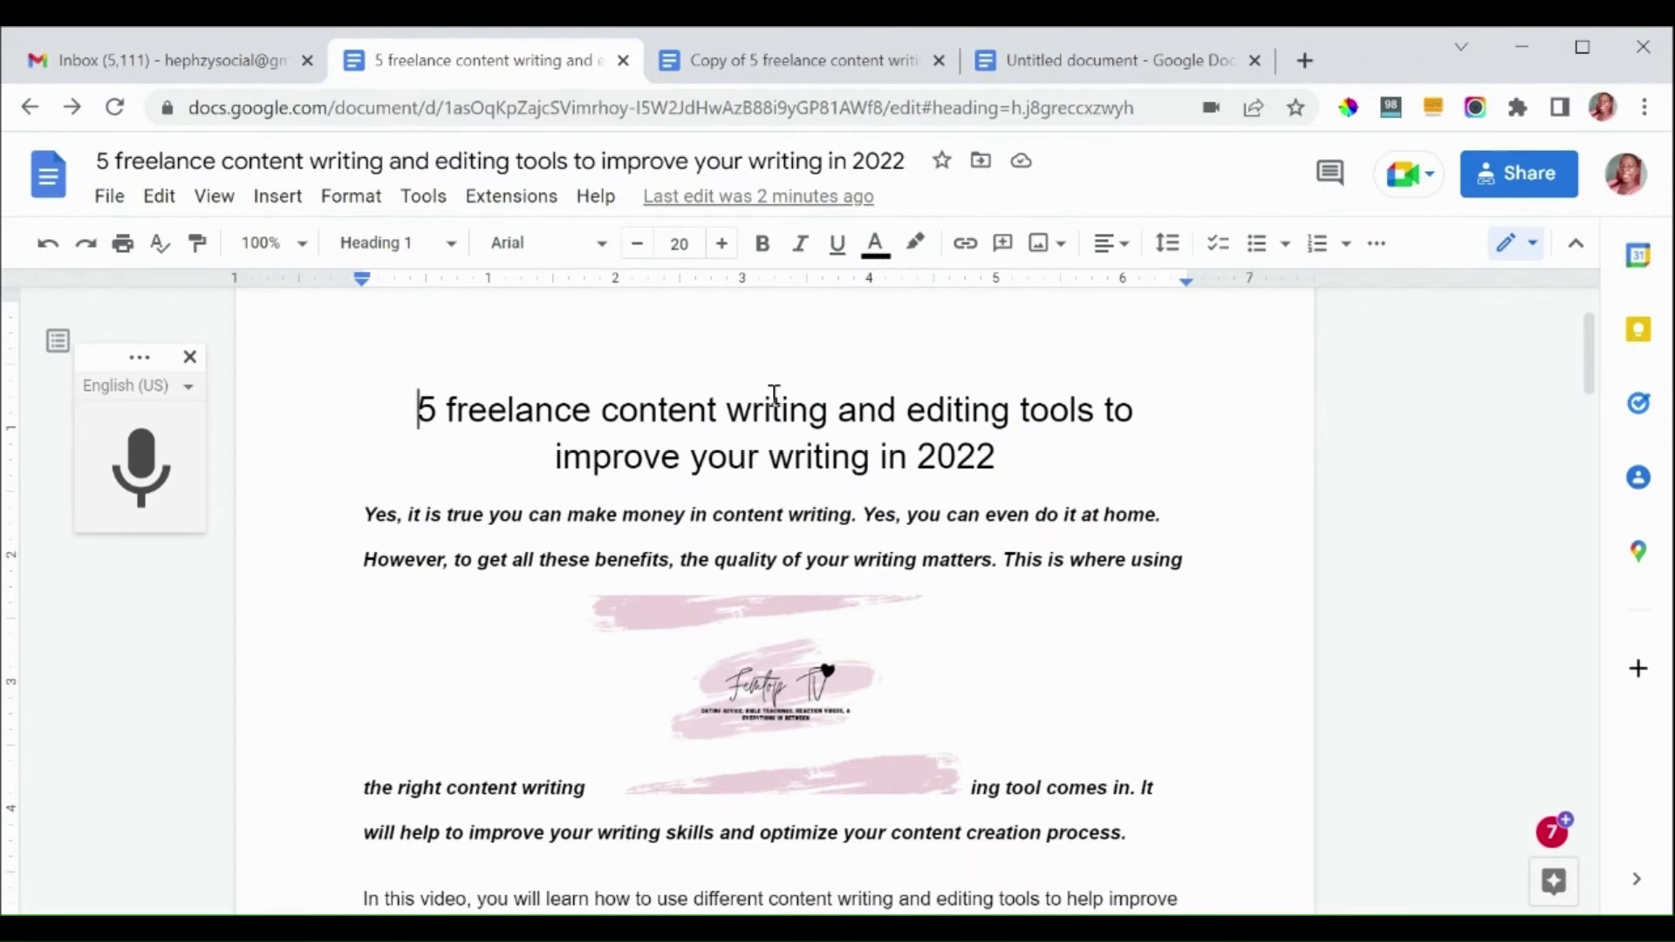
{"action": "left_click", "coordinate": [506, 199]}
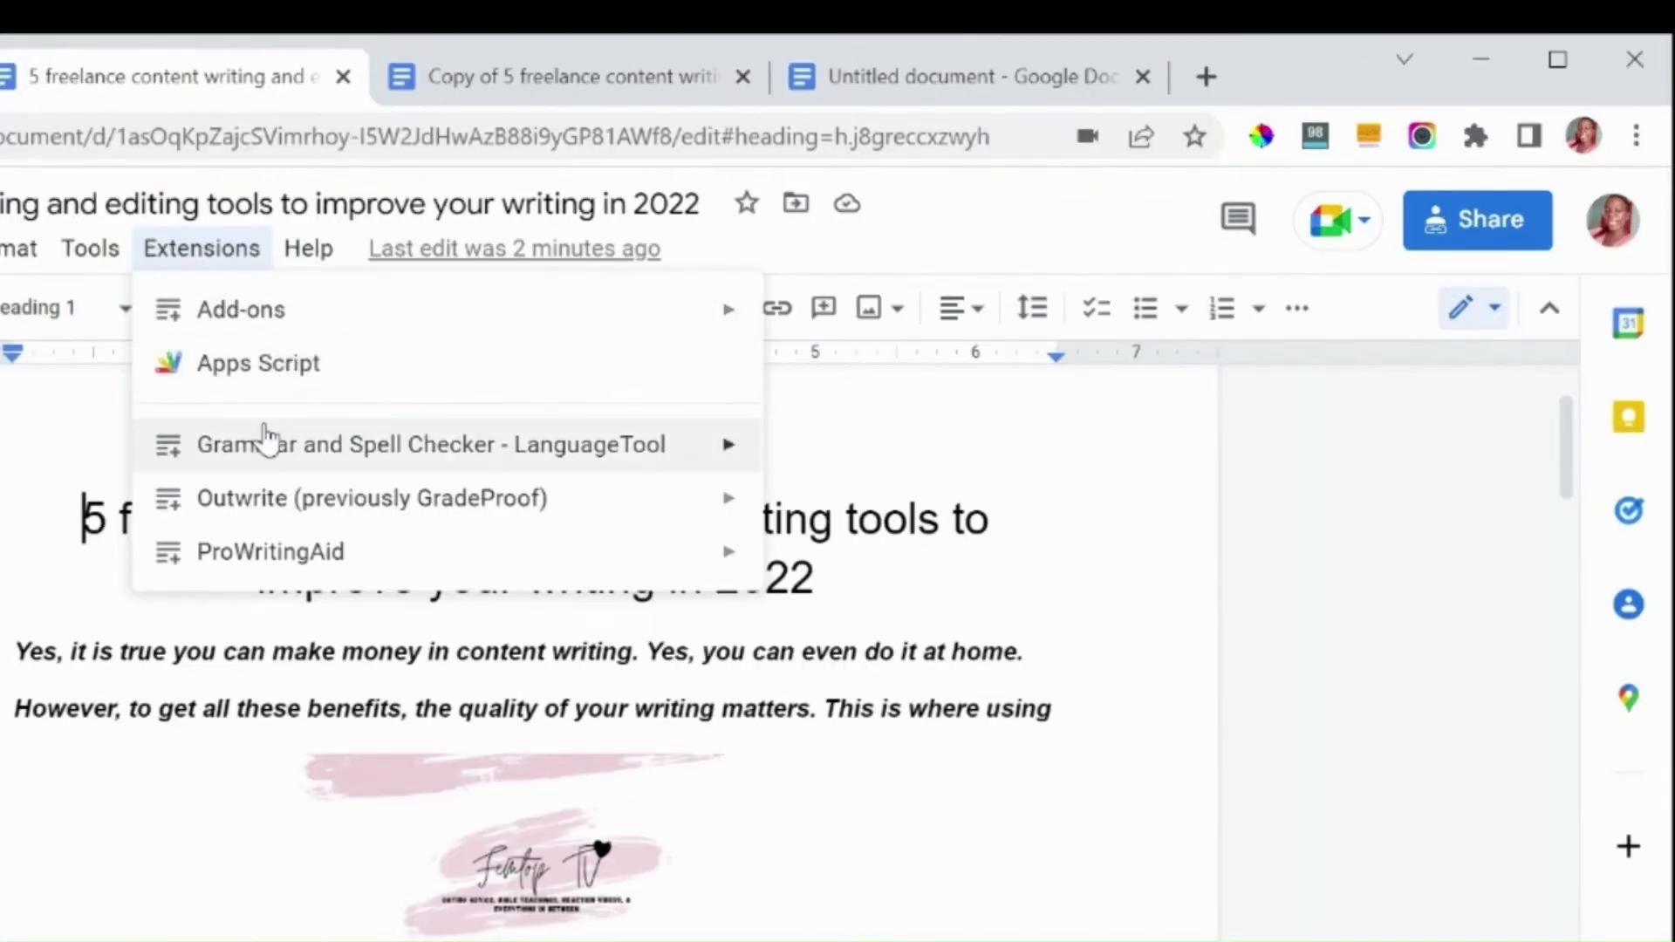
{"action": "mouse_move", "coordinate": [305, 255]}
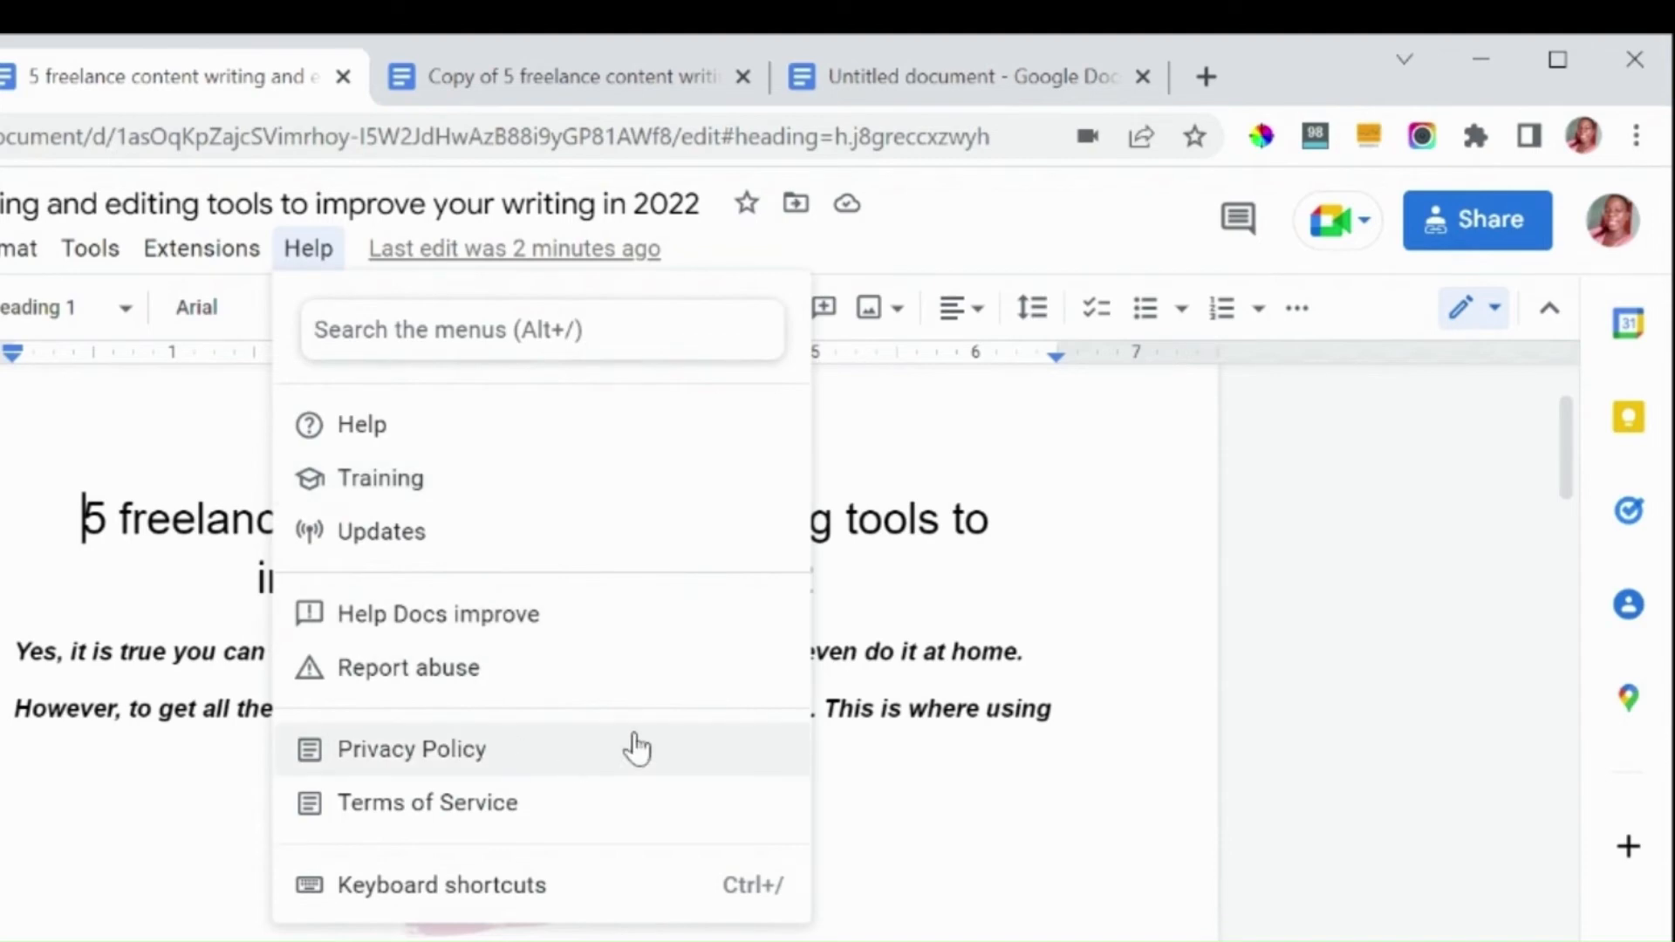
{"action": "left_click", "coordinate": [945, 665]}
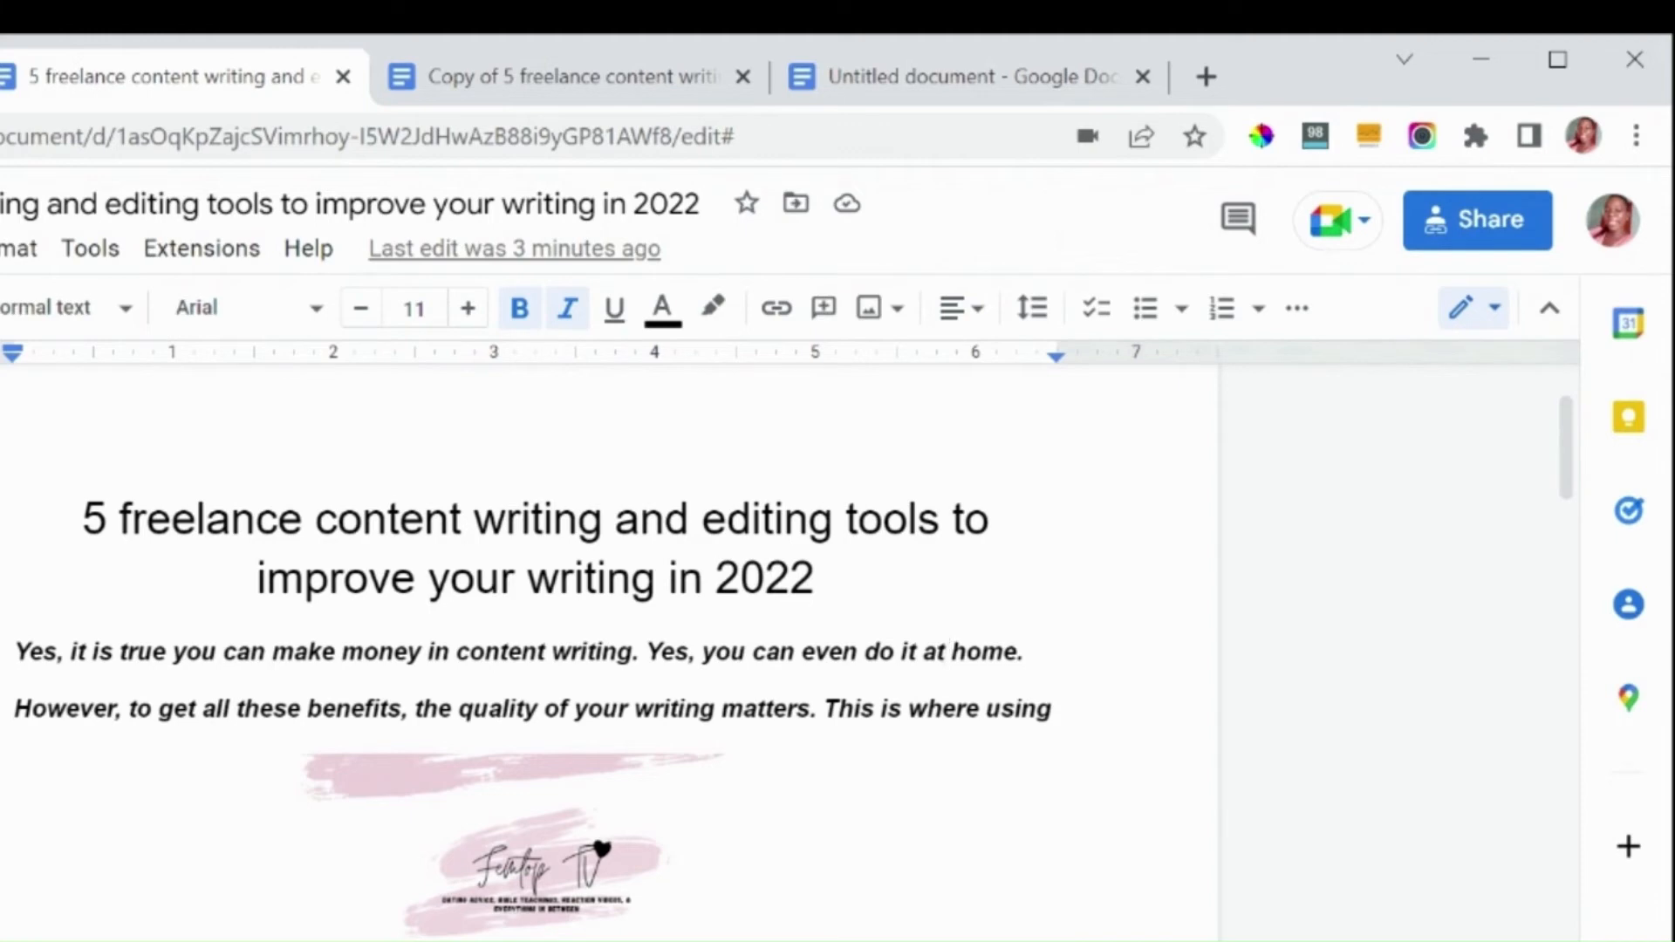
{"action": "left_click", "coordinate": [0, 248]}
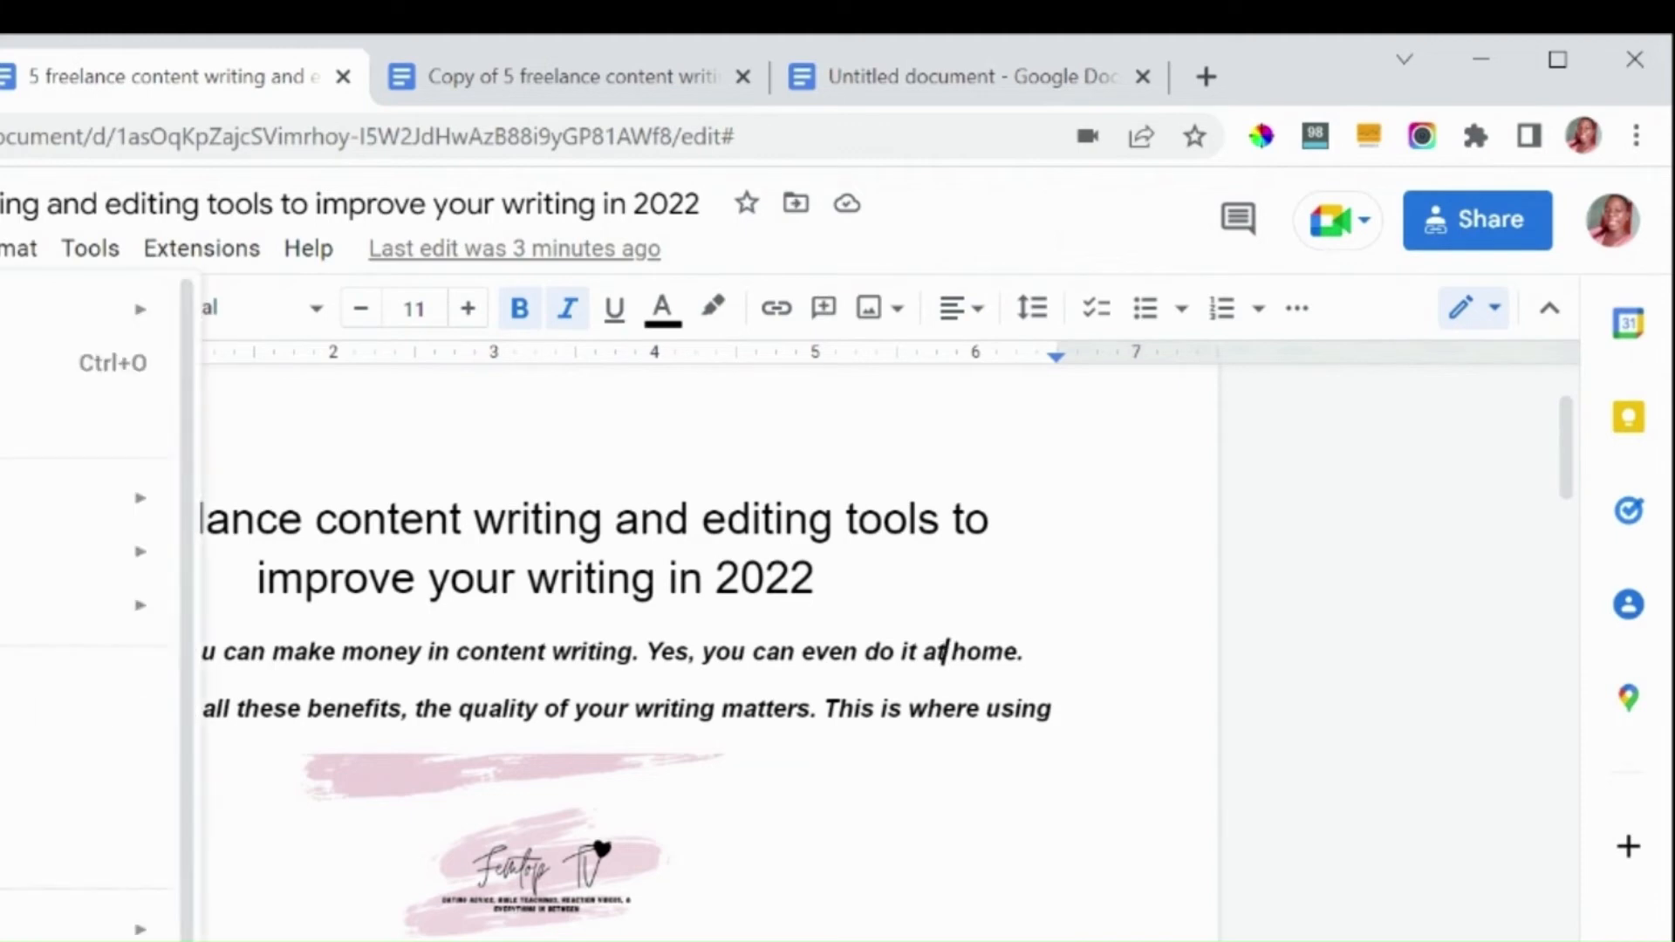
{"action": "left_click", "coordinate": [1054, 412]}
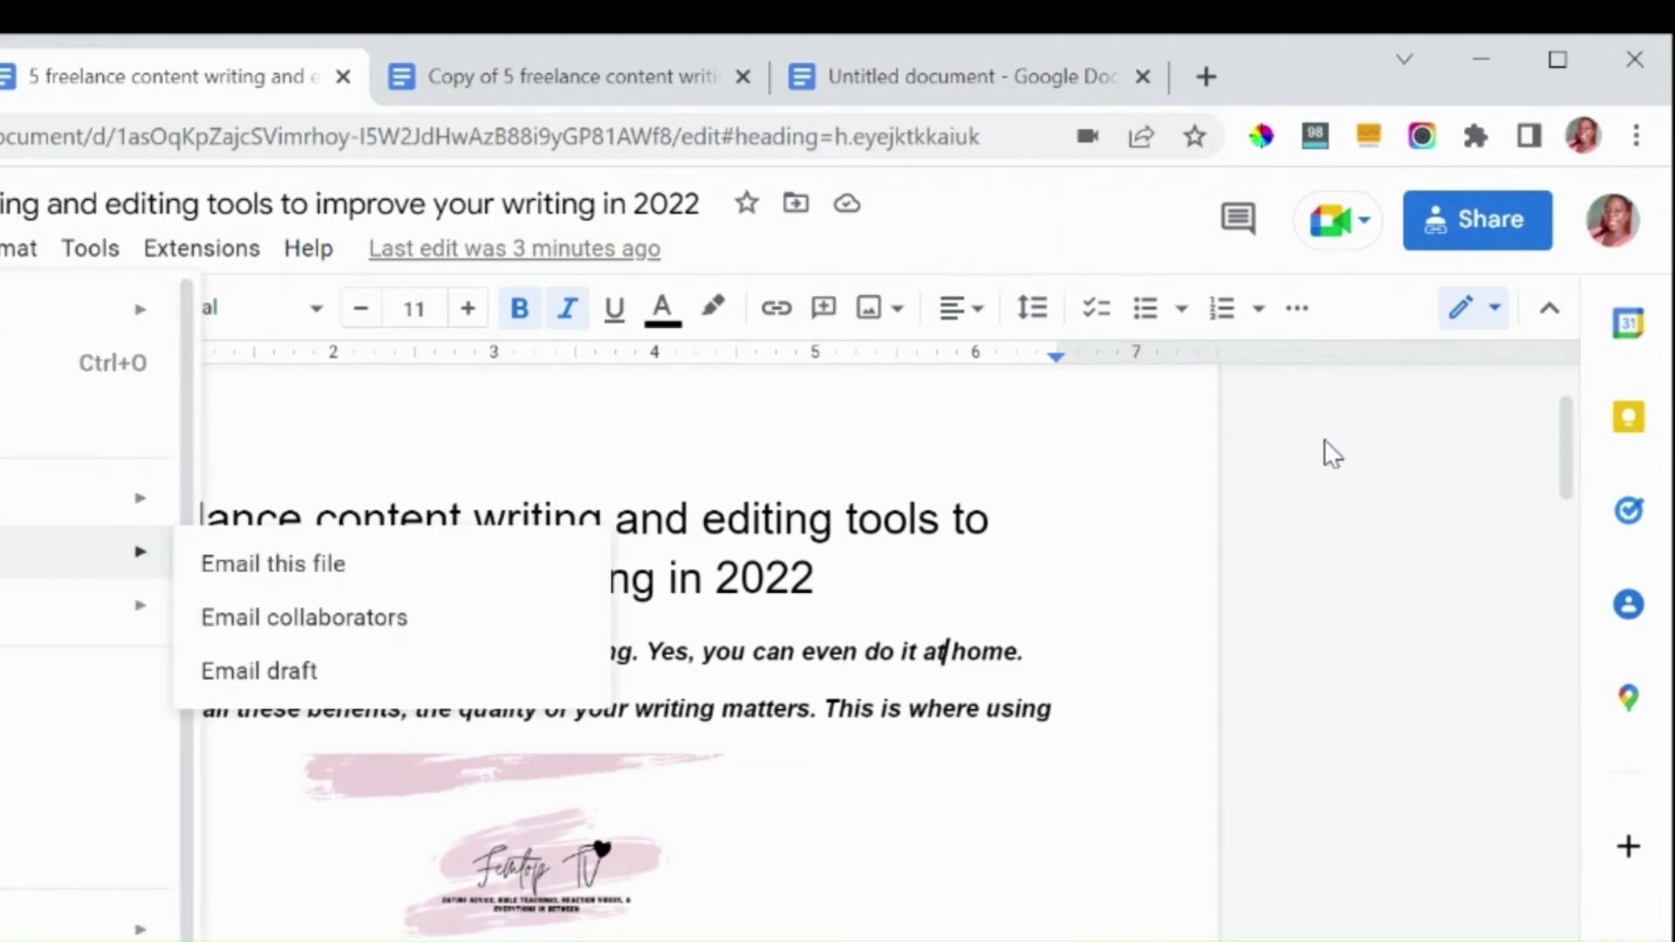
Step: Open the document's sharing settings and close them
{"action": "left_click", "coordinate": [1462, 236]}
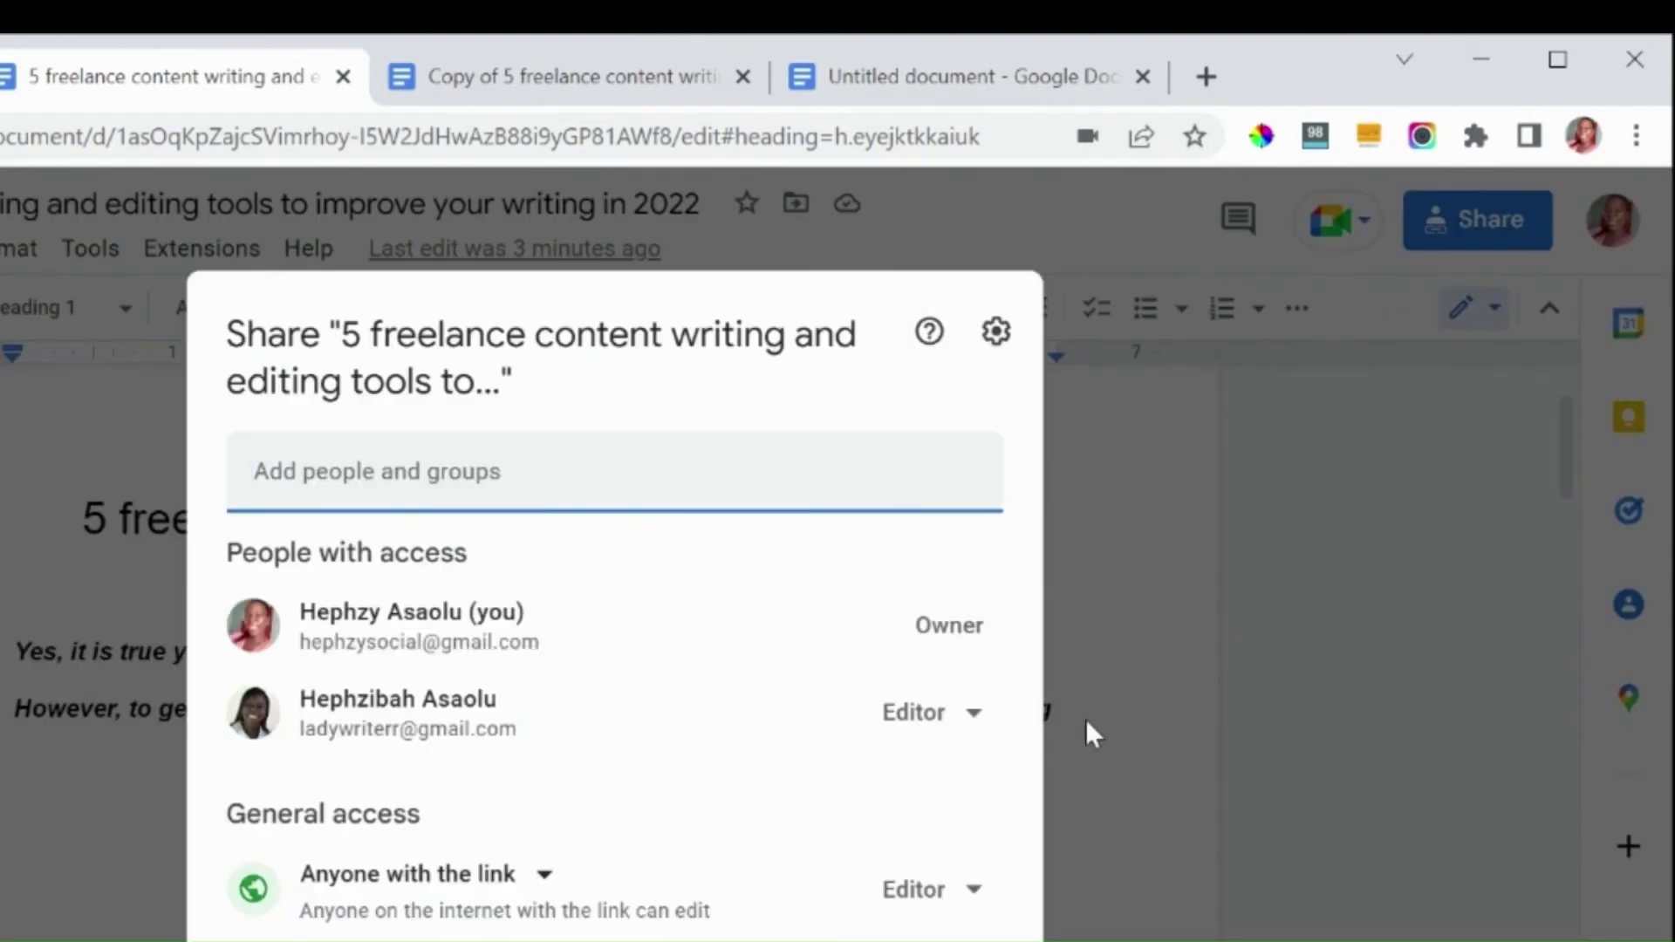
{"action": "left_click", "coordinate": [949, 941]}
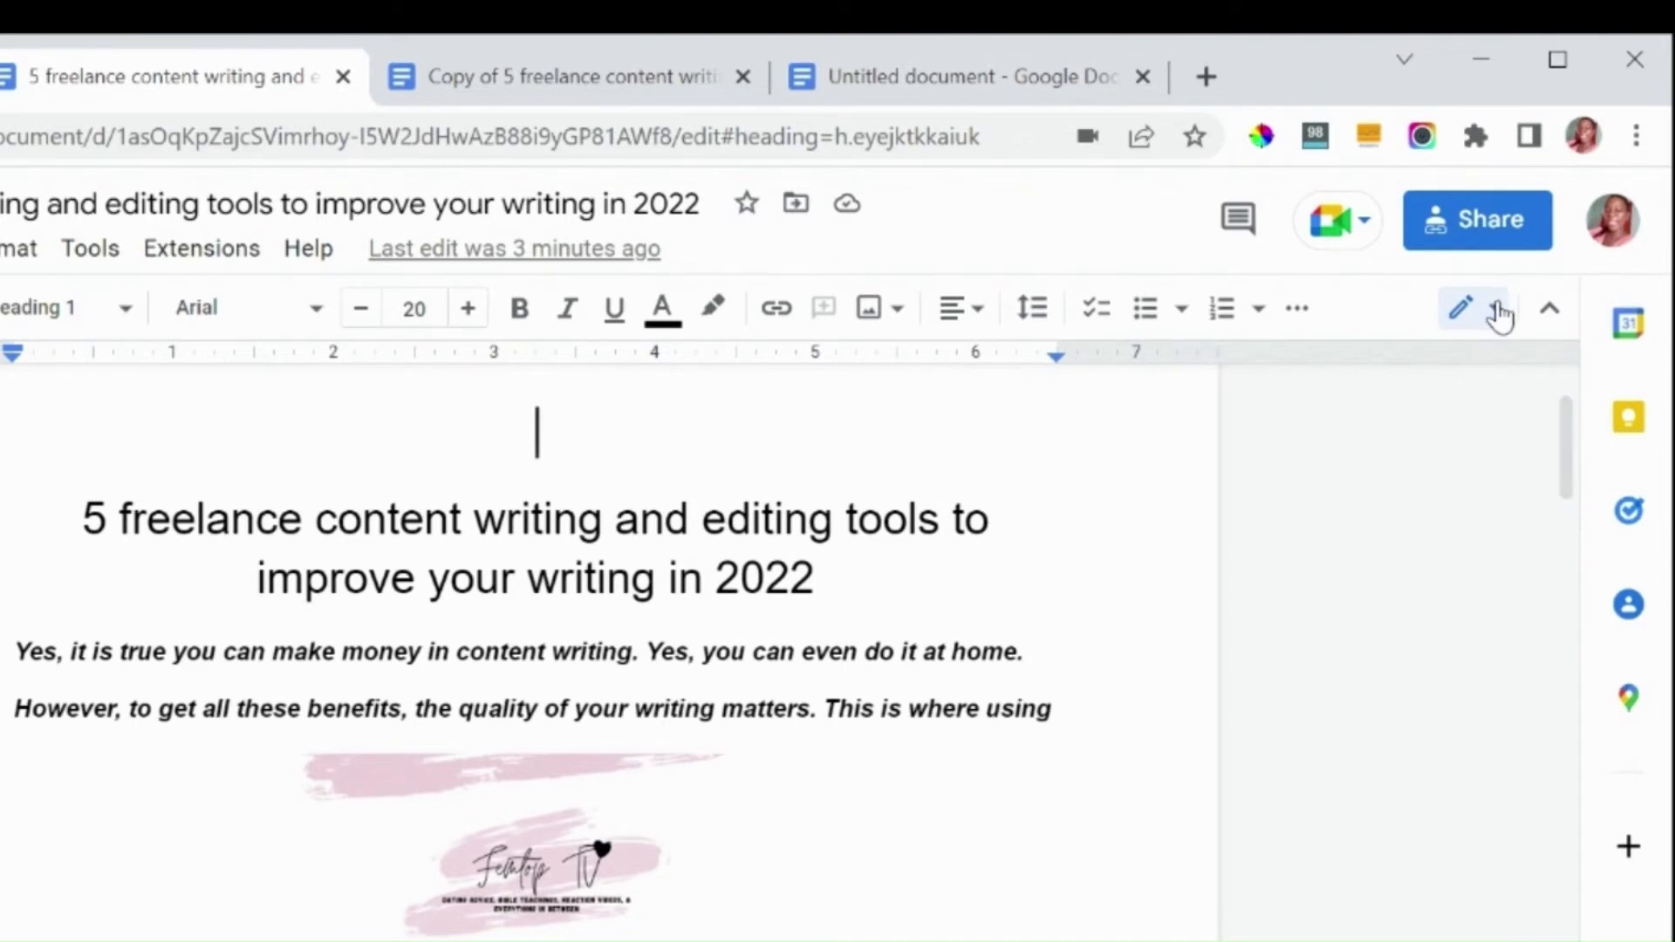
Step: Switch the document from Editing to Suggesting mode
{"action": "left_click", "coordinate": [1494, 324]}
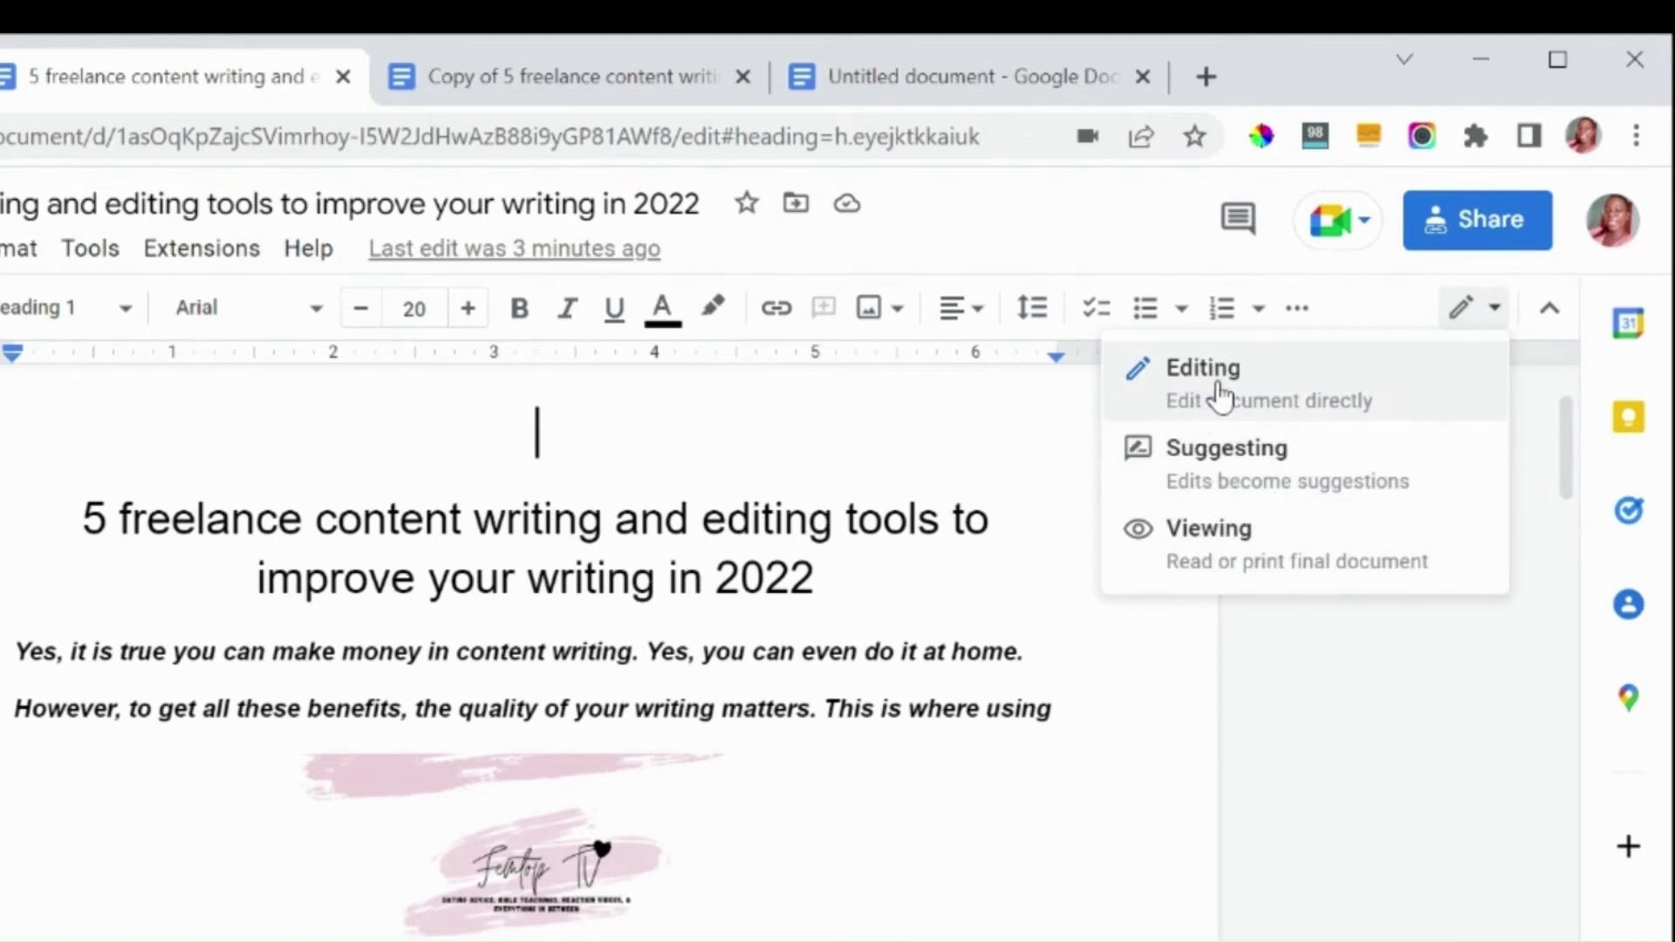
{"action": "left_click", "coordinate": [1217, 484]}
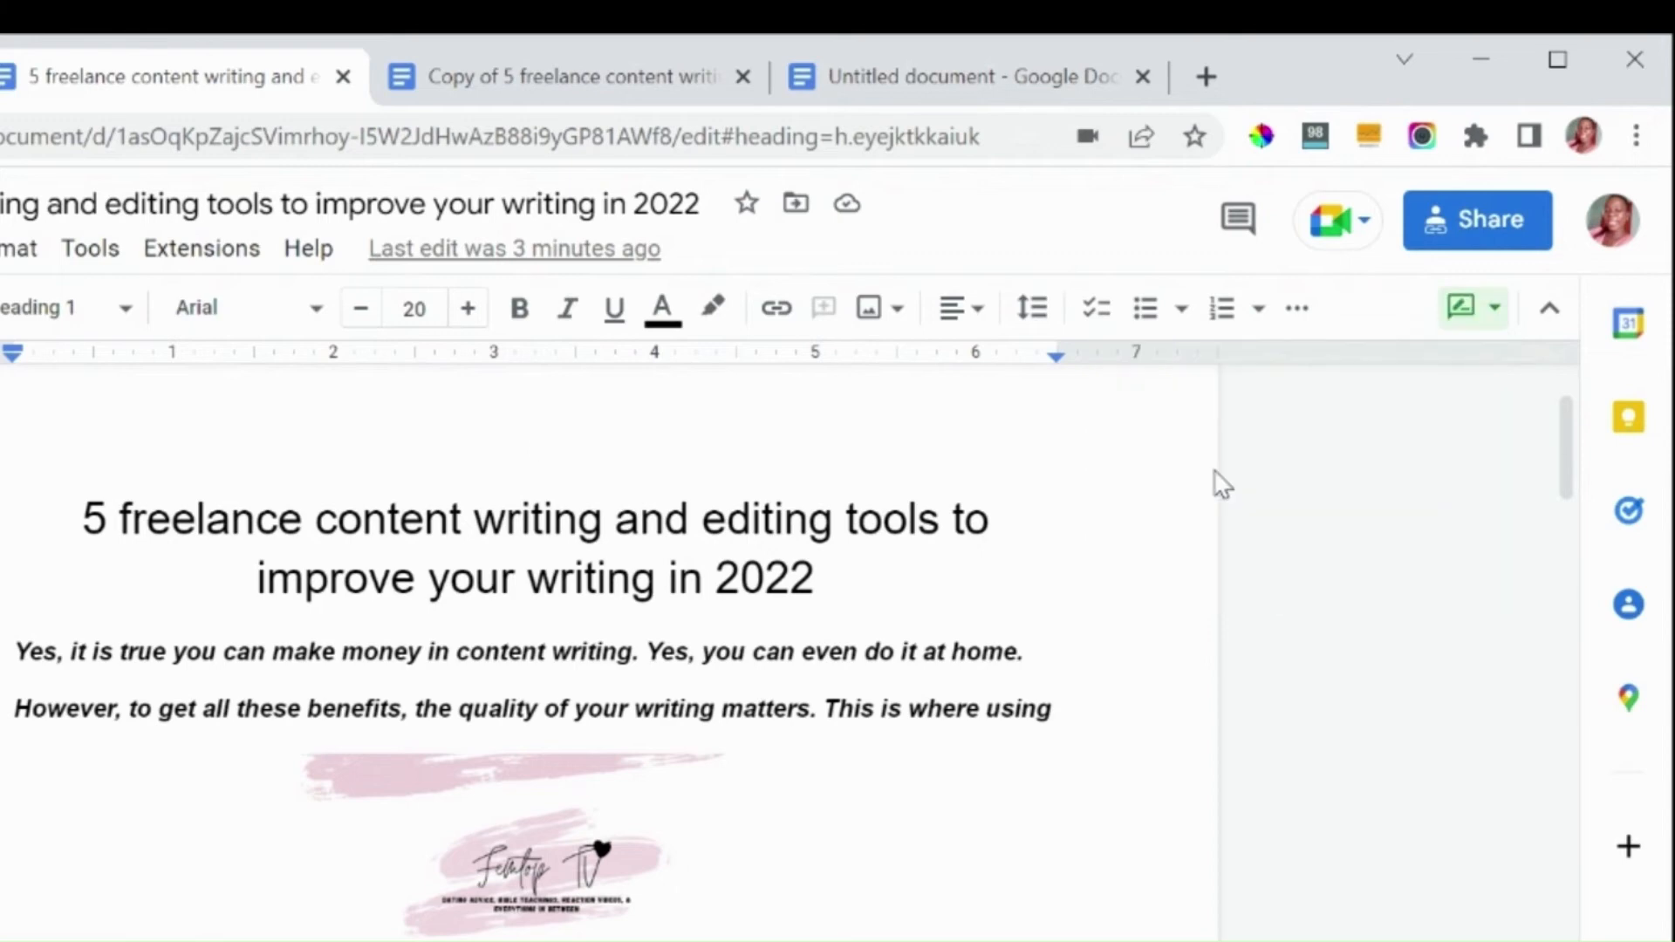
Step: Select the words "content writing" in the first paragraph and add the comment "Remove this words"
{"action": "left_click", "coordinate": [461, 651]}
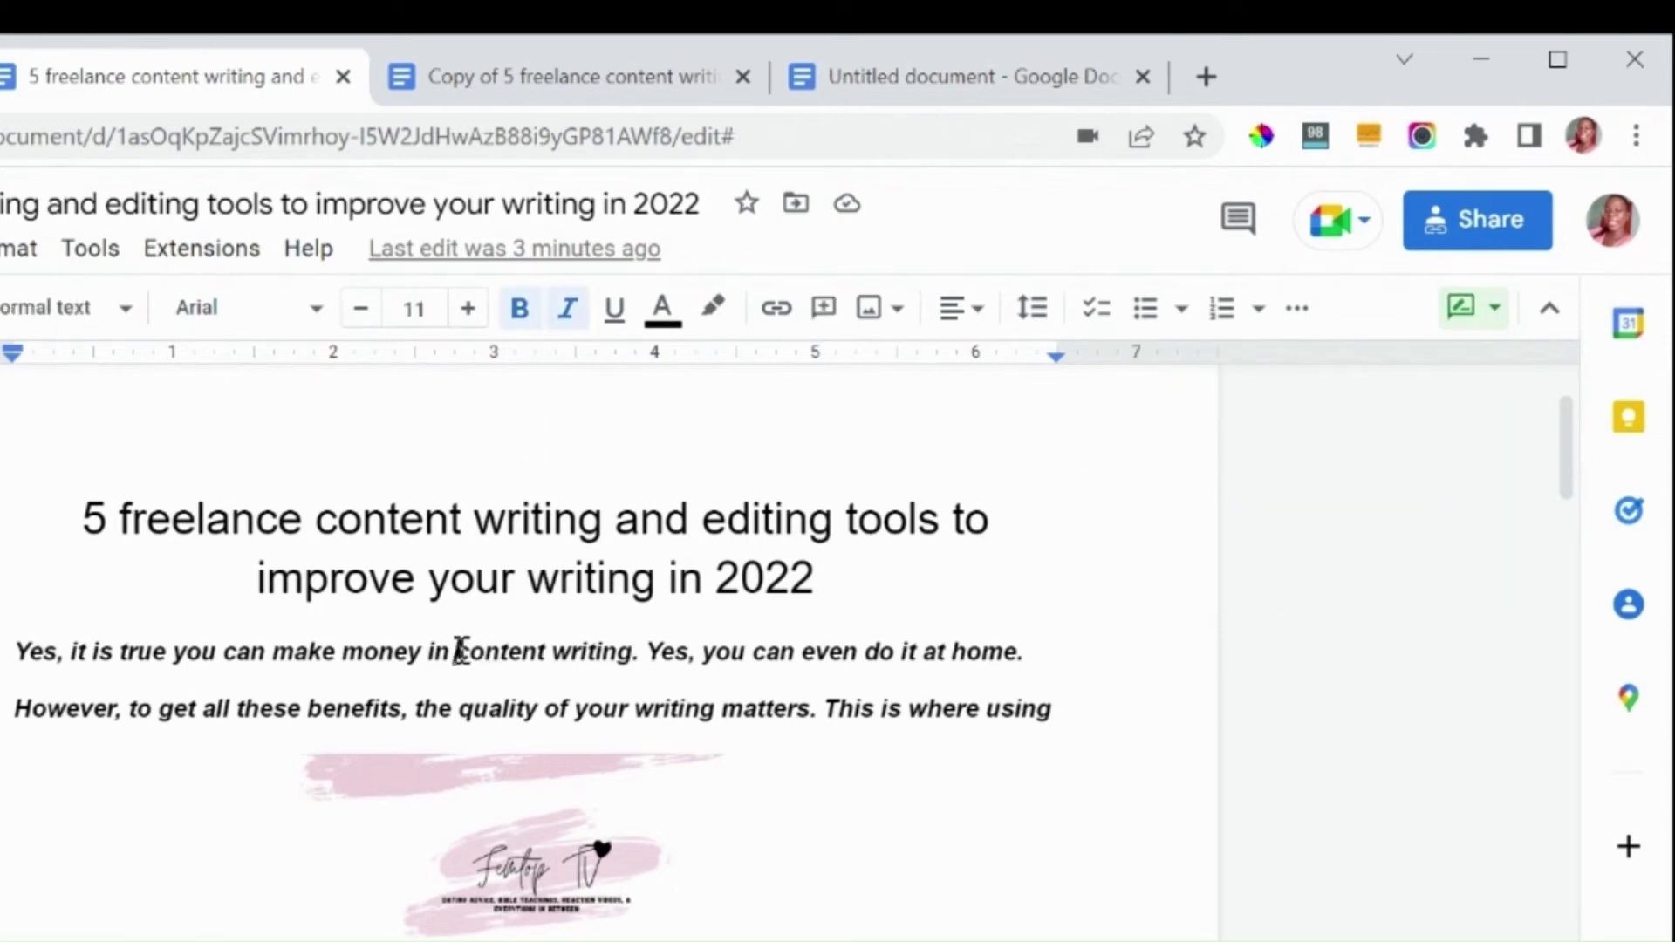
{"action": "key", "text": "shift+Right"}
{"action": "key", "text": "shift+Right"}
{"action": "key", "text": "shift+Right"}
{"action": "key", "text": "shift+Right"}
{"action": "key", "text": "shift+Right"}
{"action": "key", "text": "shift+Right"}
{"action": "key", "text": "shift+Right"}
{"action": "key", "text": "shift+Right"}
{"action": "key", "text": "shift+Right"}
{"action": "key", "text": "shift+Right"}
{"action": "key", "text": "shift+Right"}
{"action": "key", "text": "shift+Right"}
{"action": "key", "text": "shift+Right"}
{"action": "key", "text": "shift+Right"}
{"action": "key", "text": "shift+Right"}
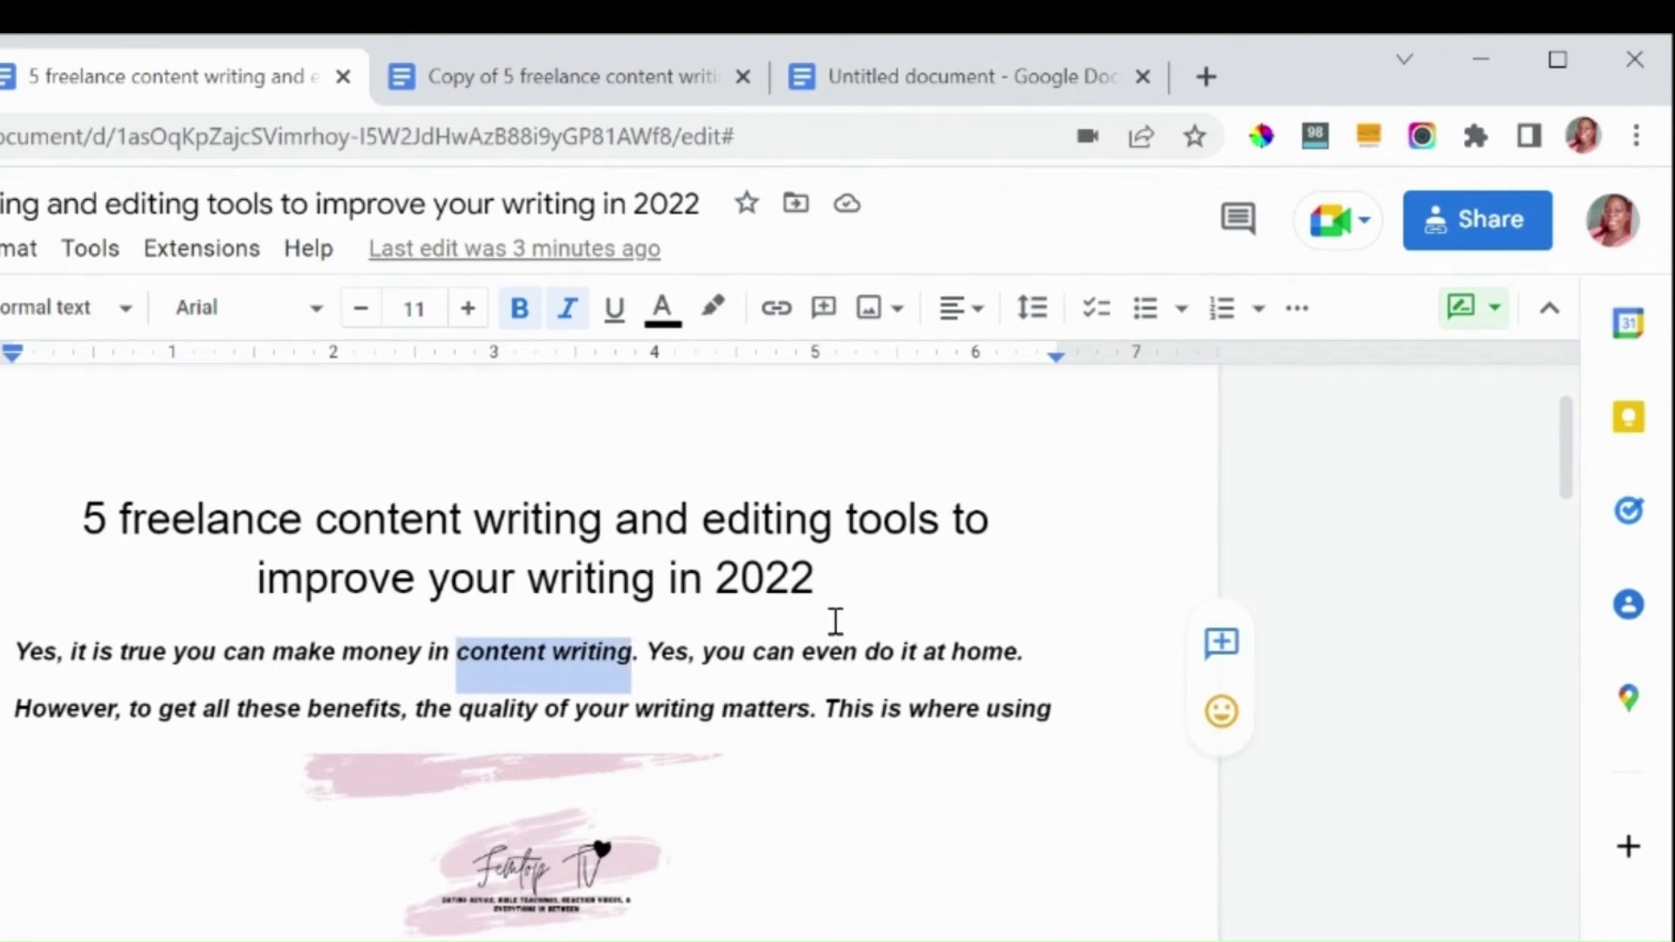
{"action": "left_click", "coordinate": [1222, 645]}
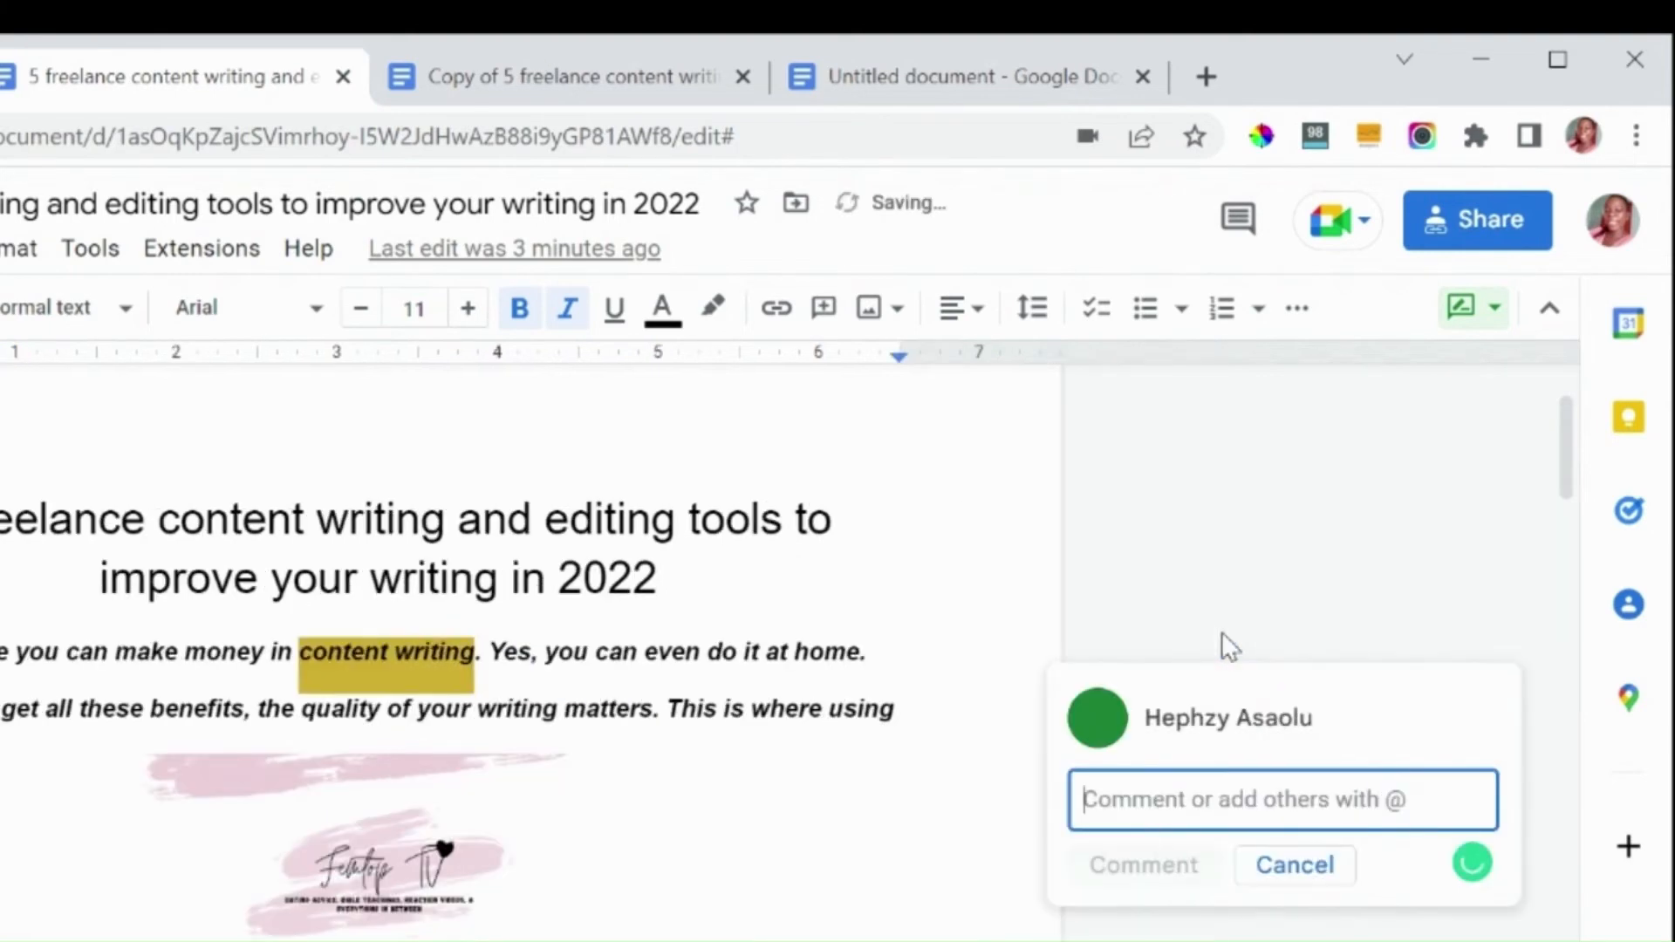
{"action": "type", "text": "Re"}
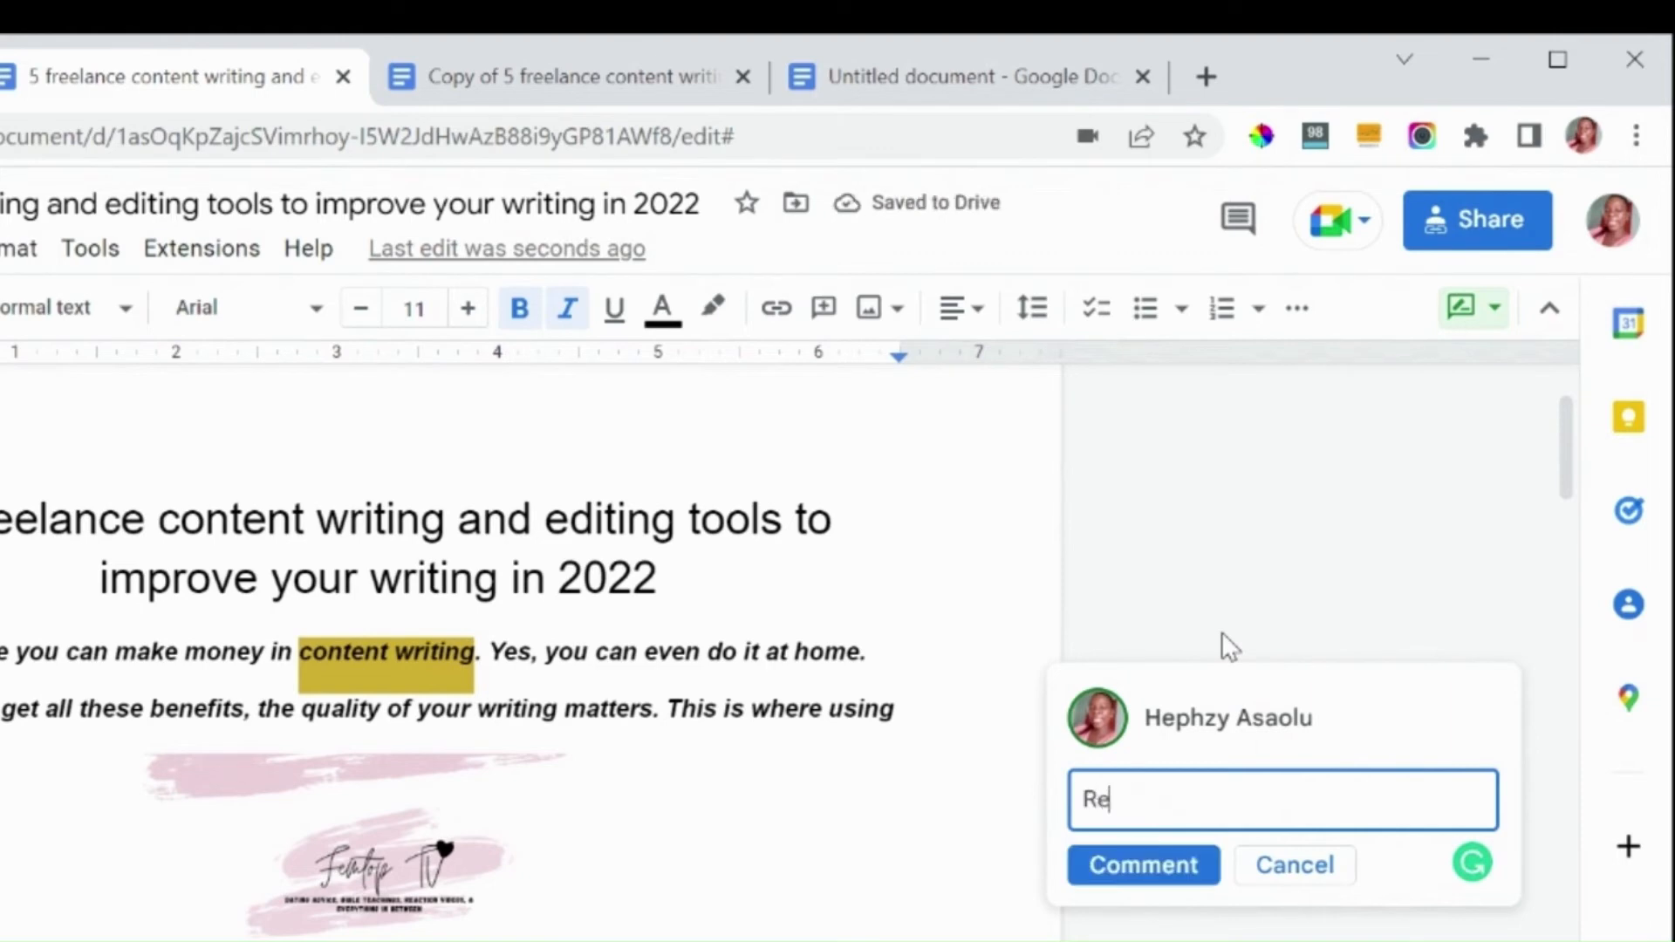
{"action": "type", "text": "move th"}
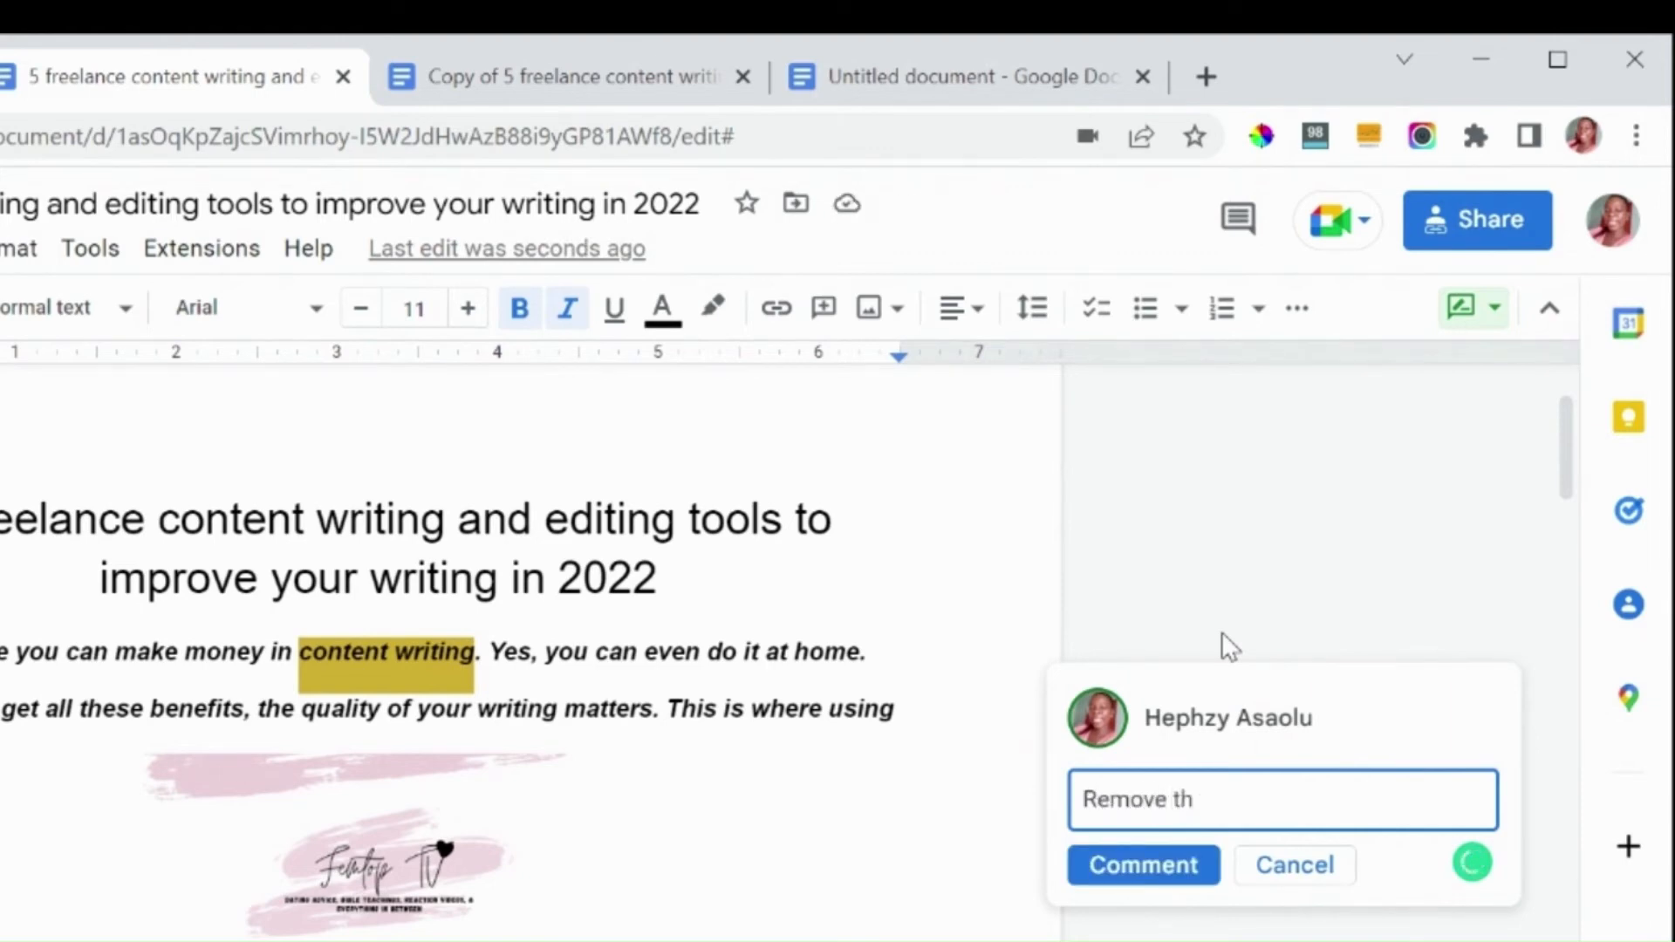
{"action": "type", "text": "is words"}
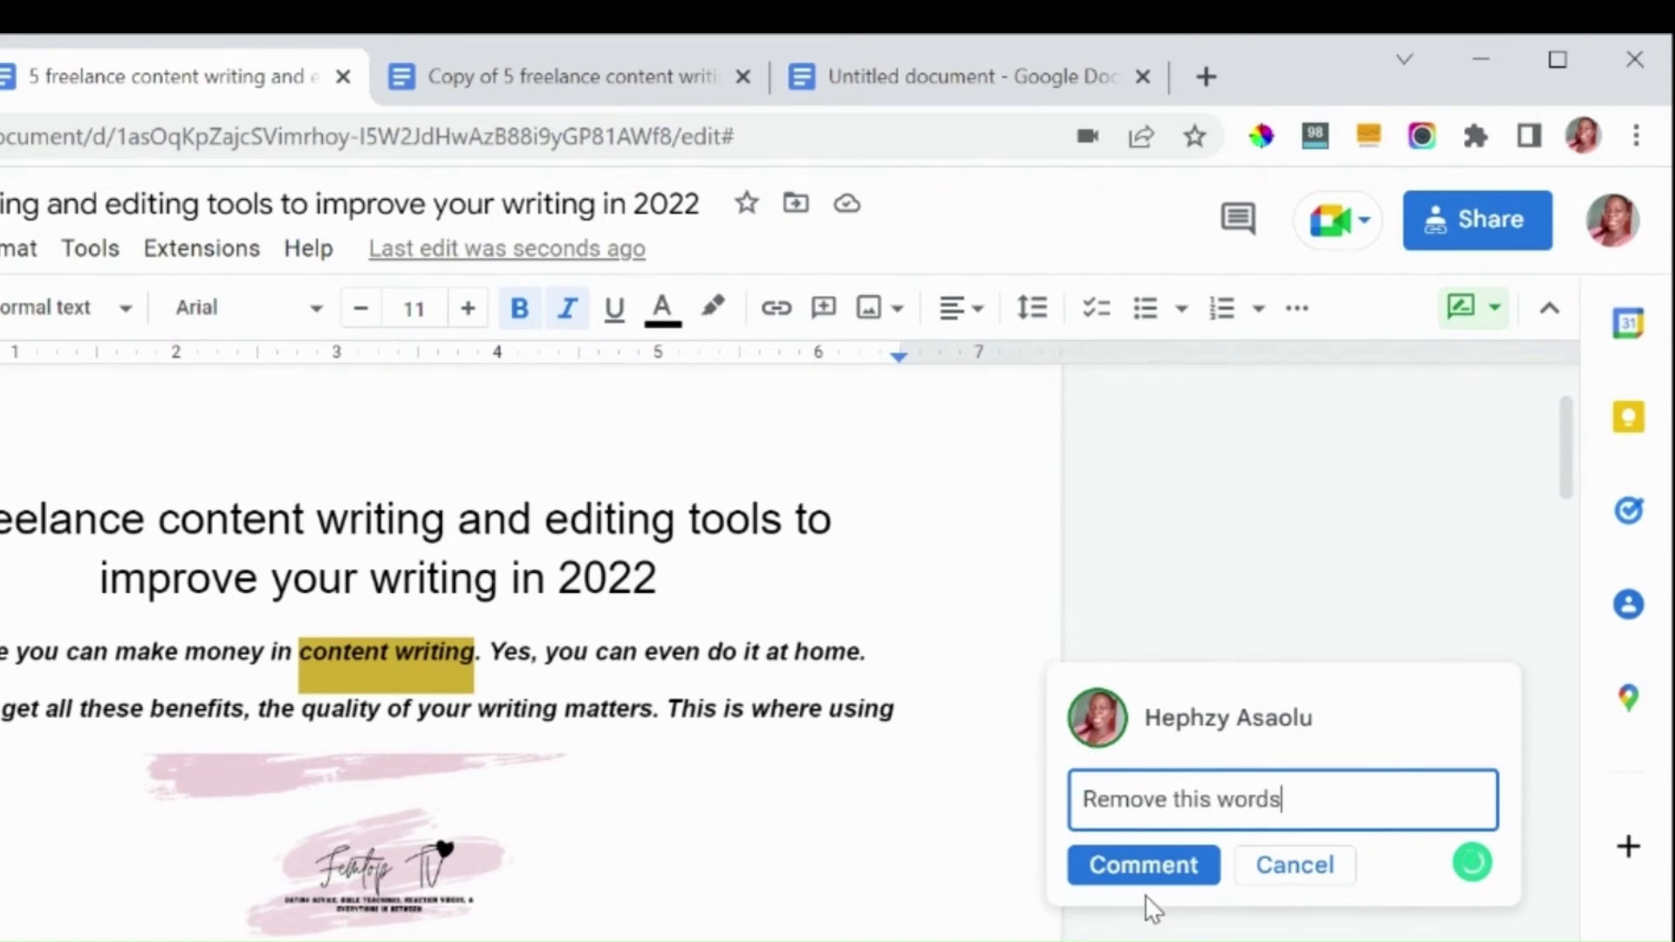
{"action": "left_click", "coordinate": [1128, 878]}
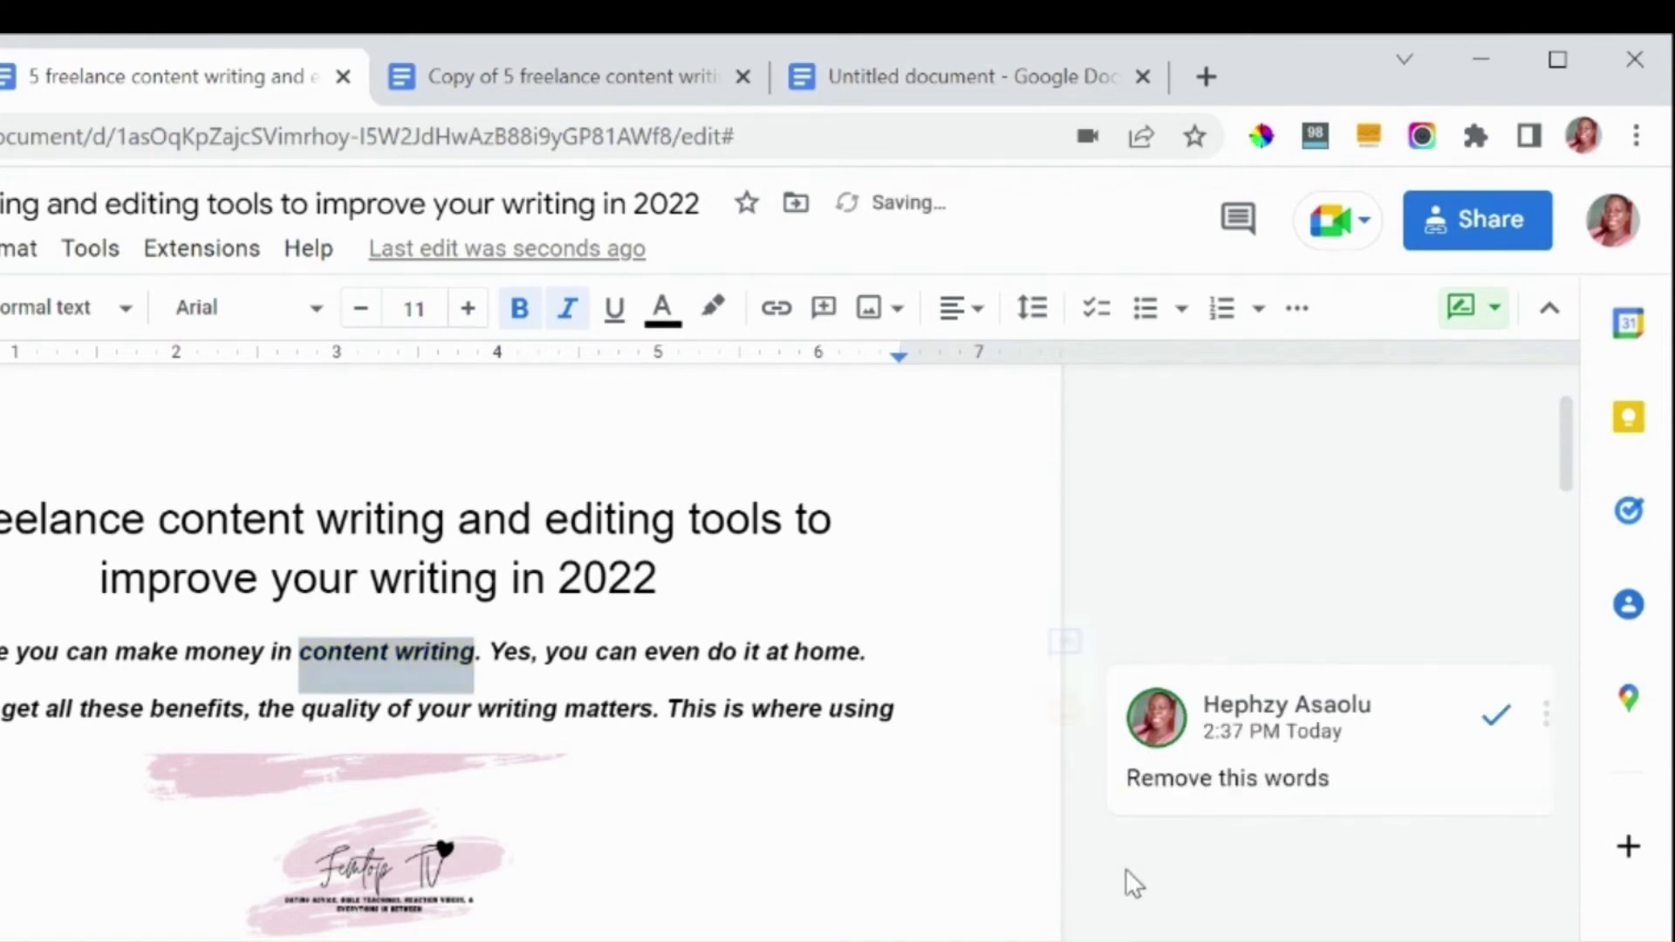
Step: Mark the "Remove this words" comment as resolved
{"action": "left_click", "coordinate": [646, 656]}
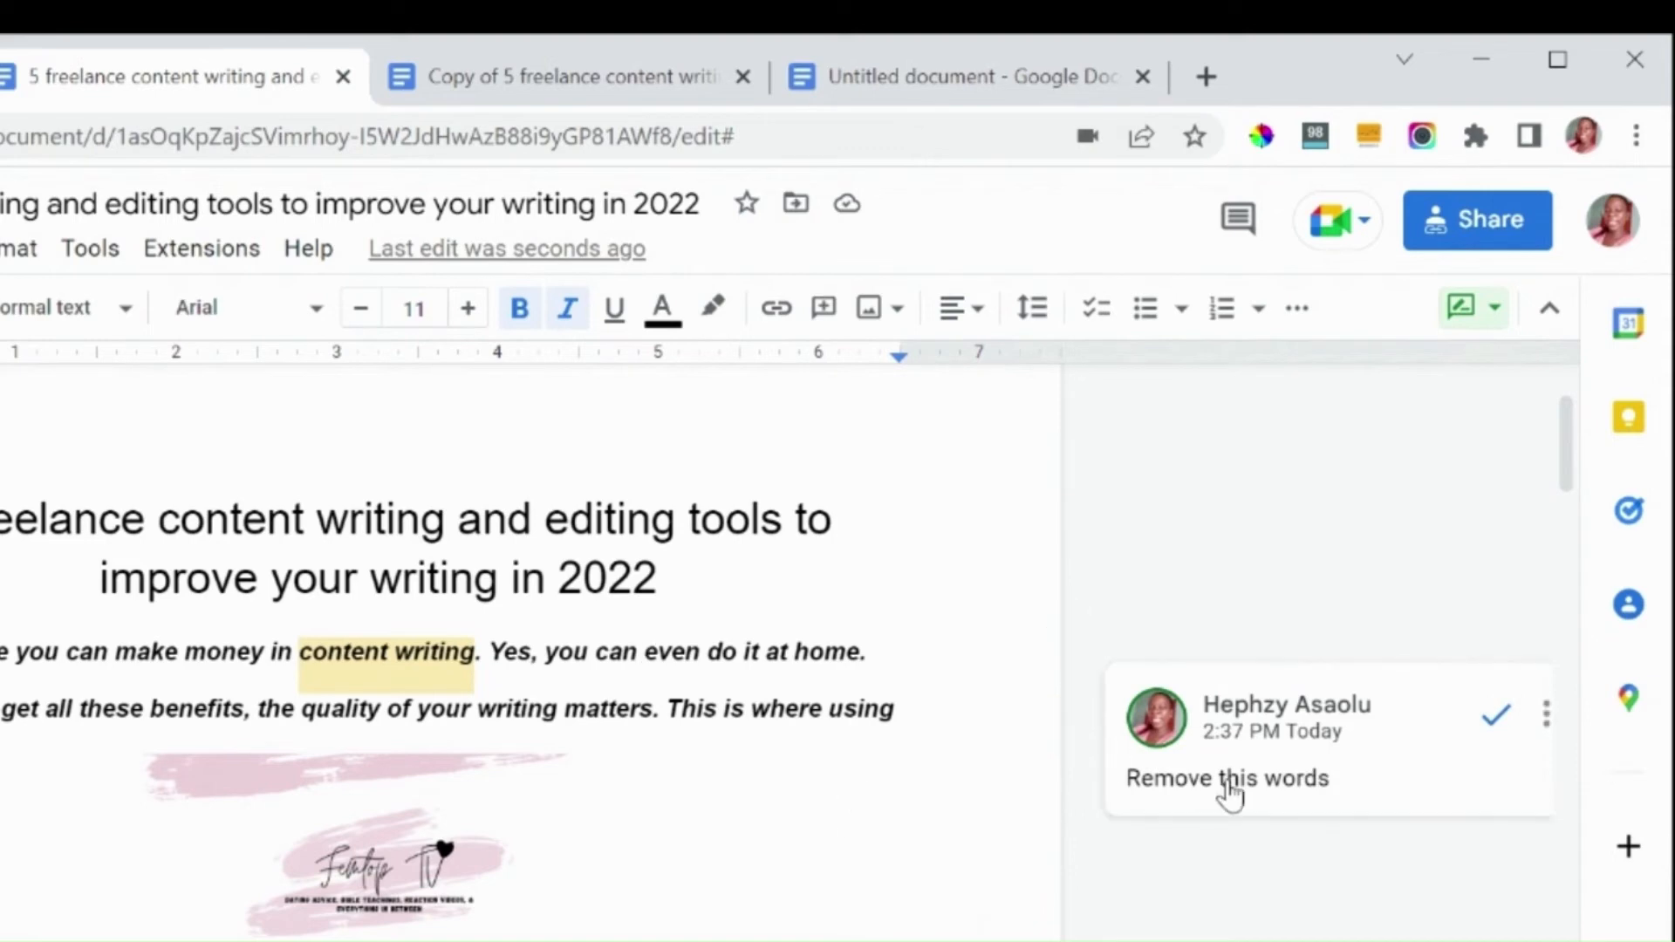
{"action": "left_click", "coordinate": [1491, 731]}
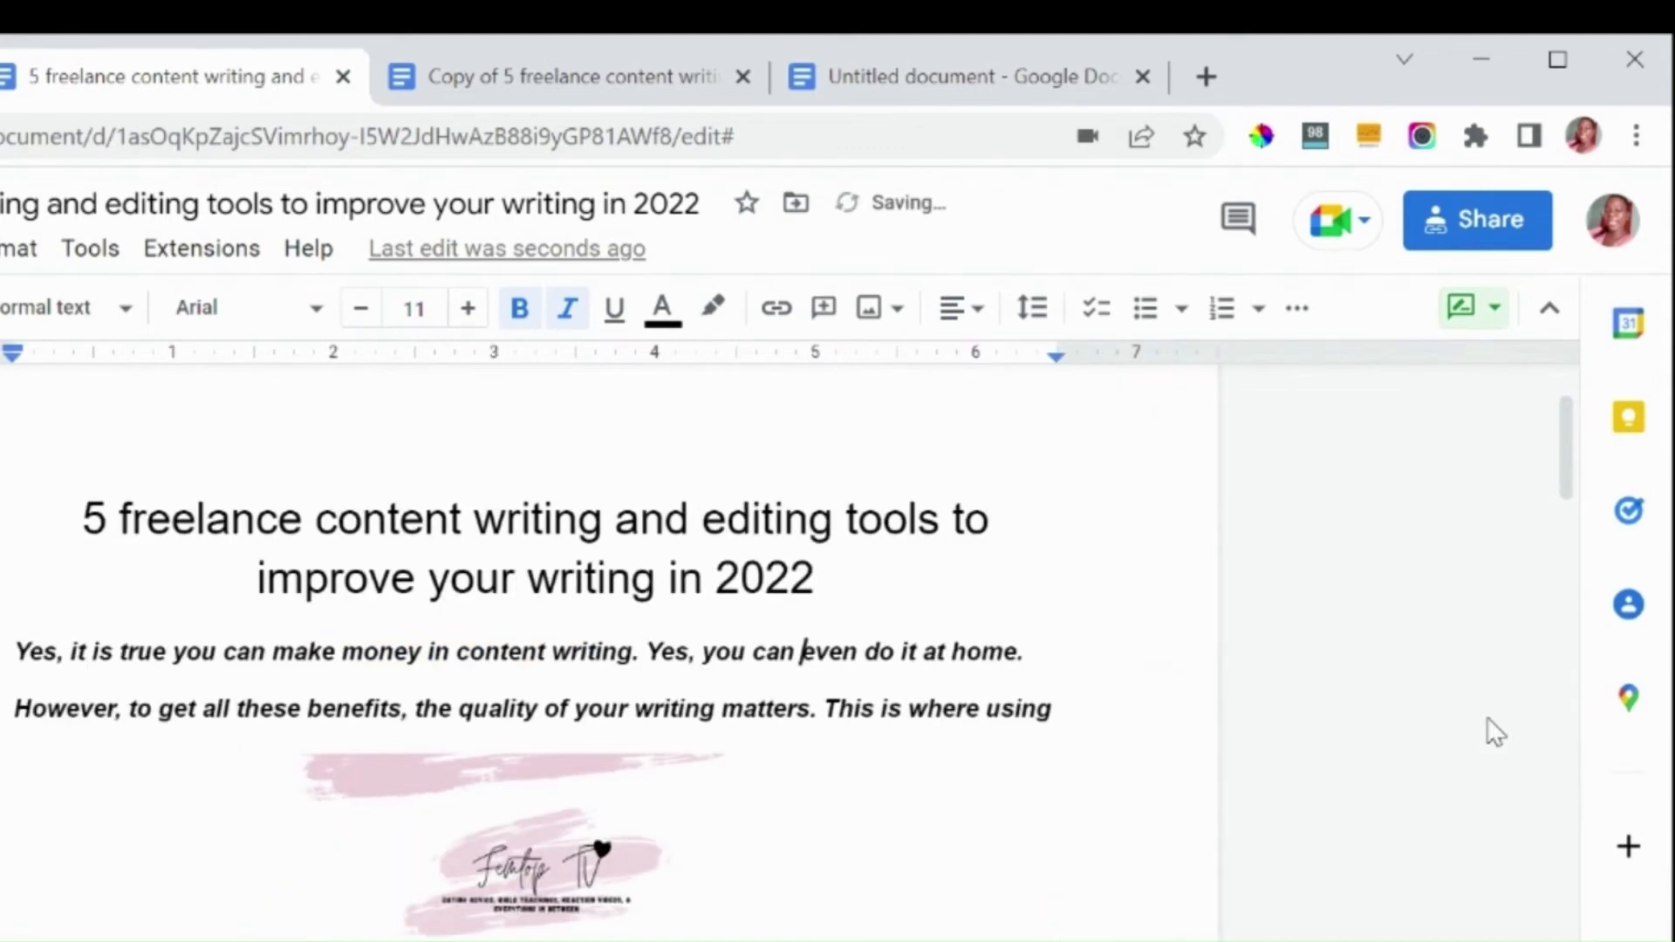
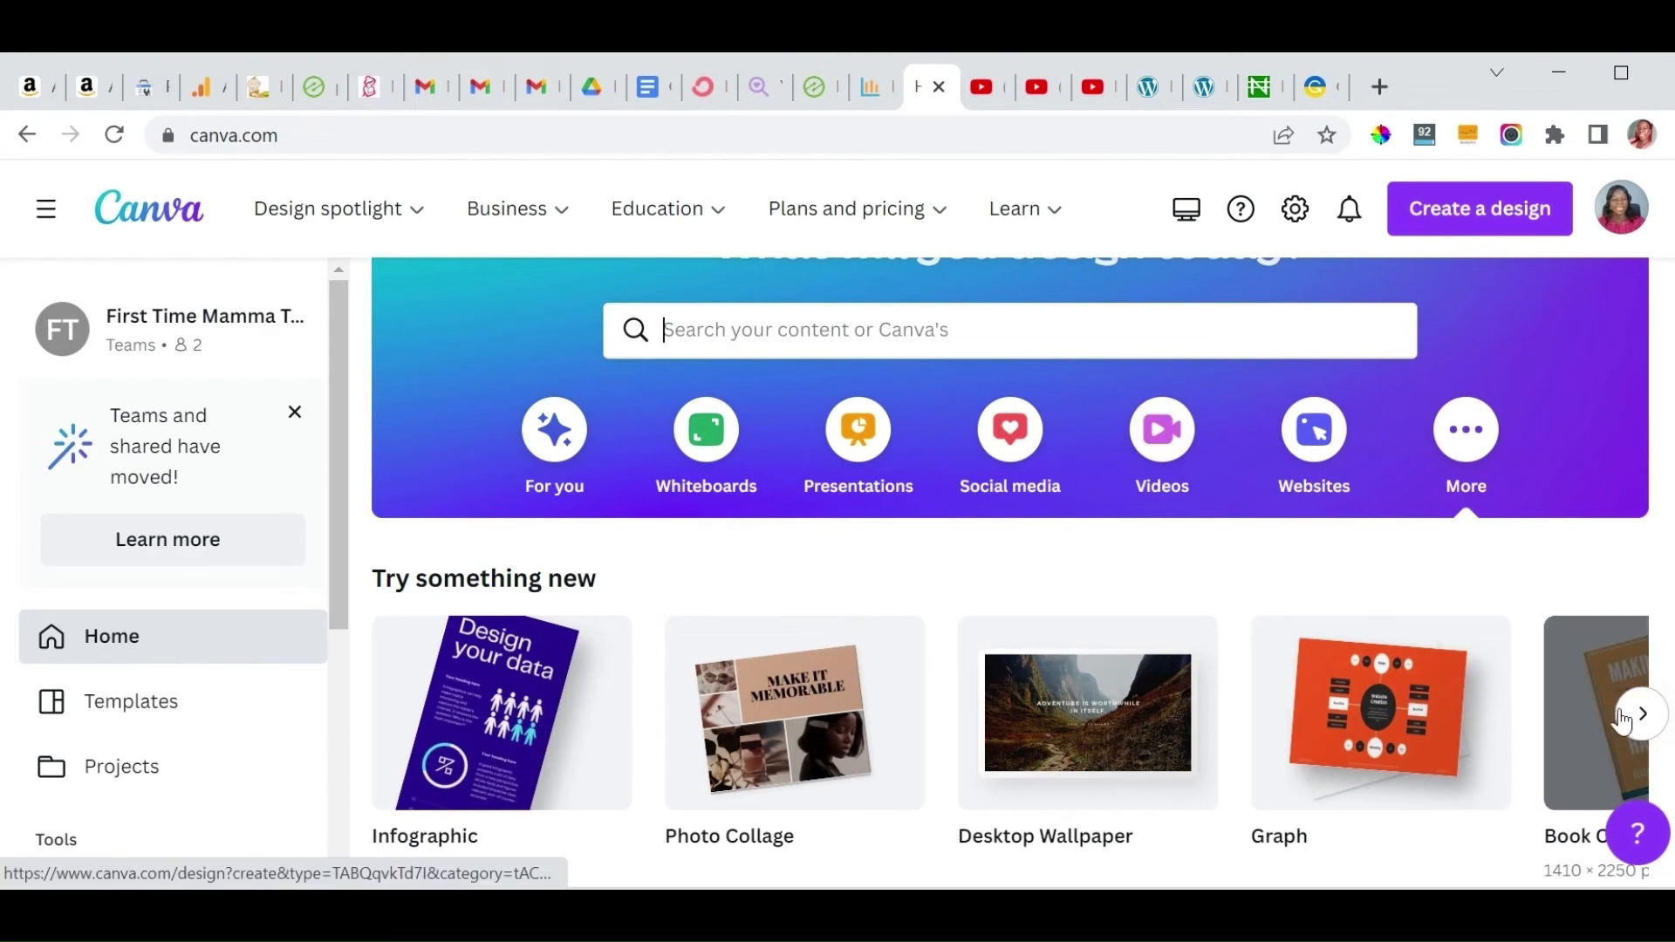
{"action": "left_click", "coordinate": [1646, 720]}
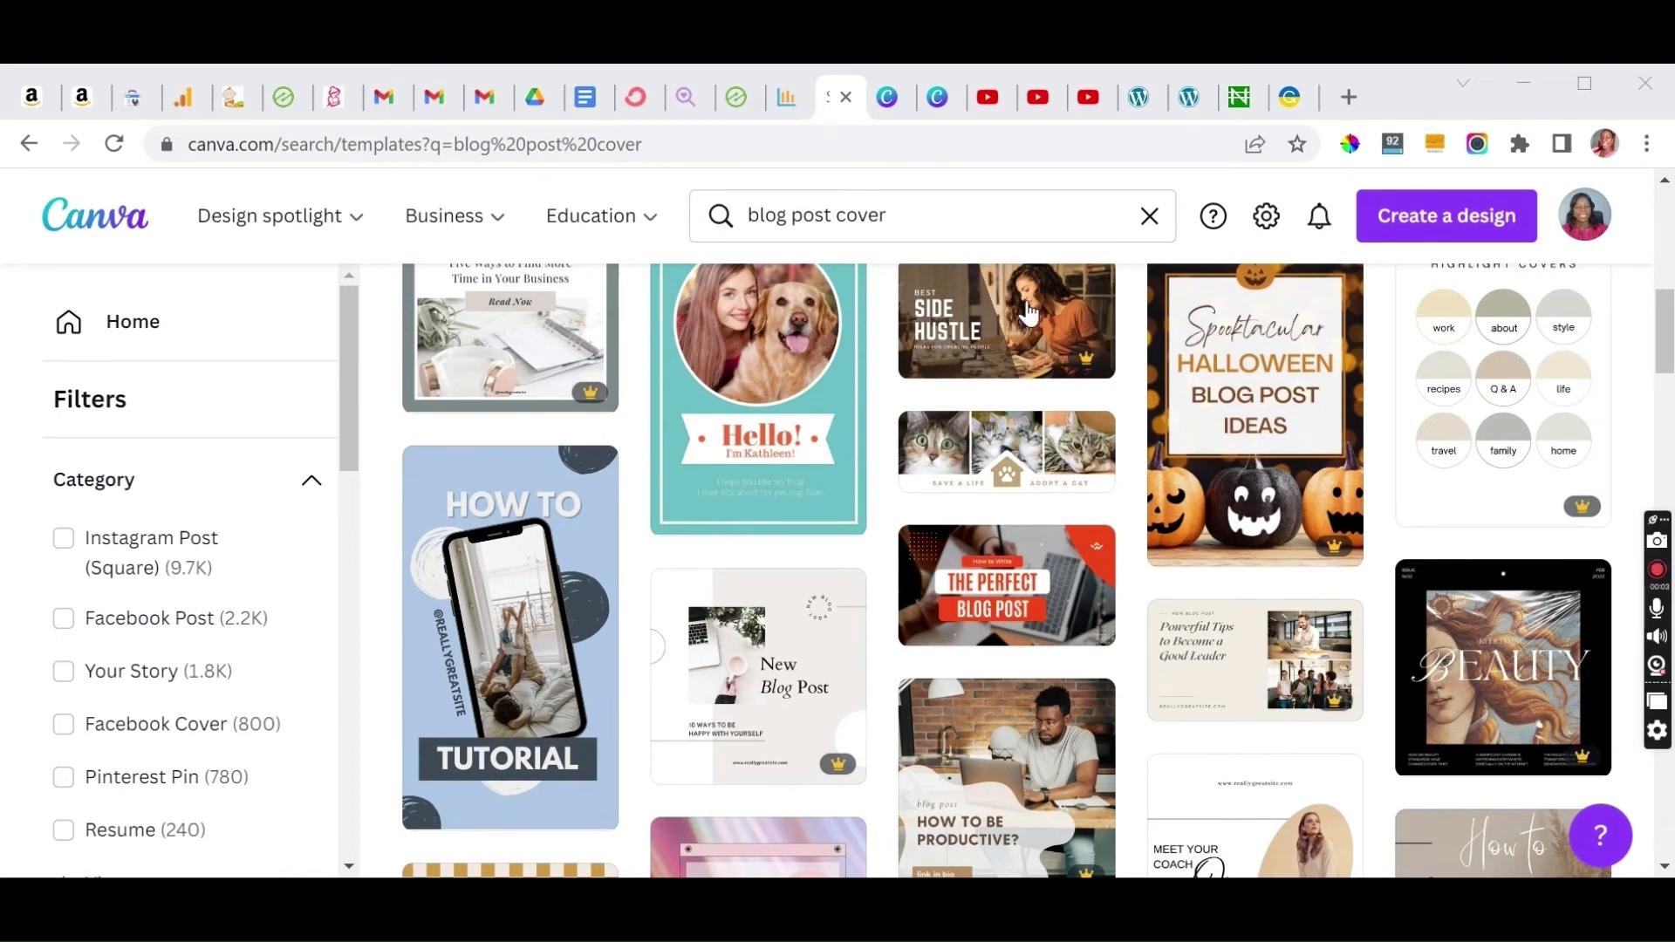
{"action": "left_click", "coordinate": [1664, 218]}
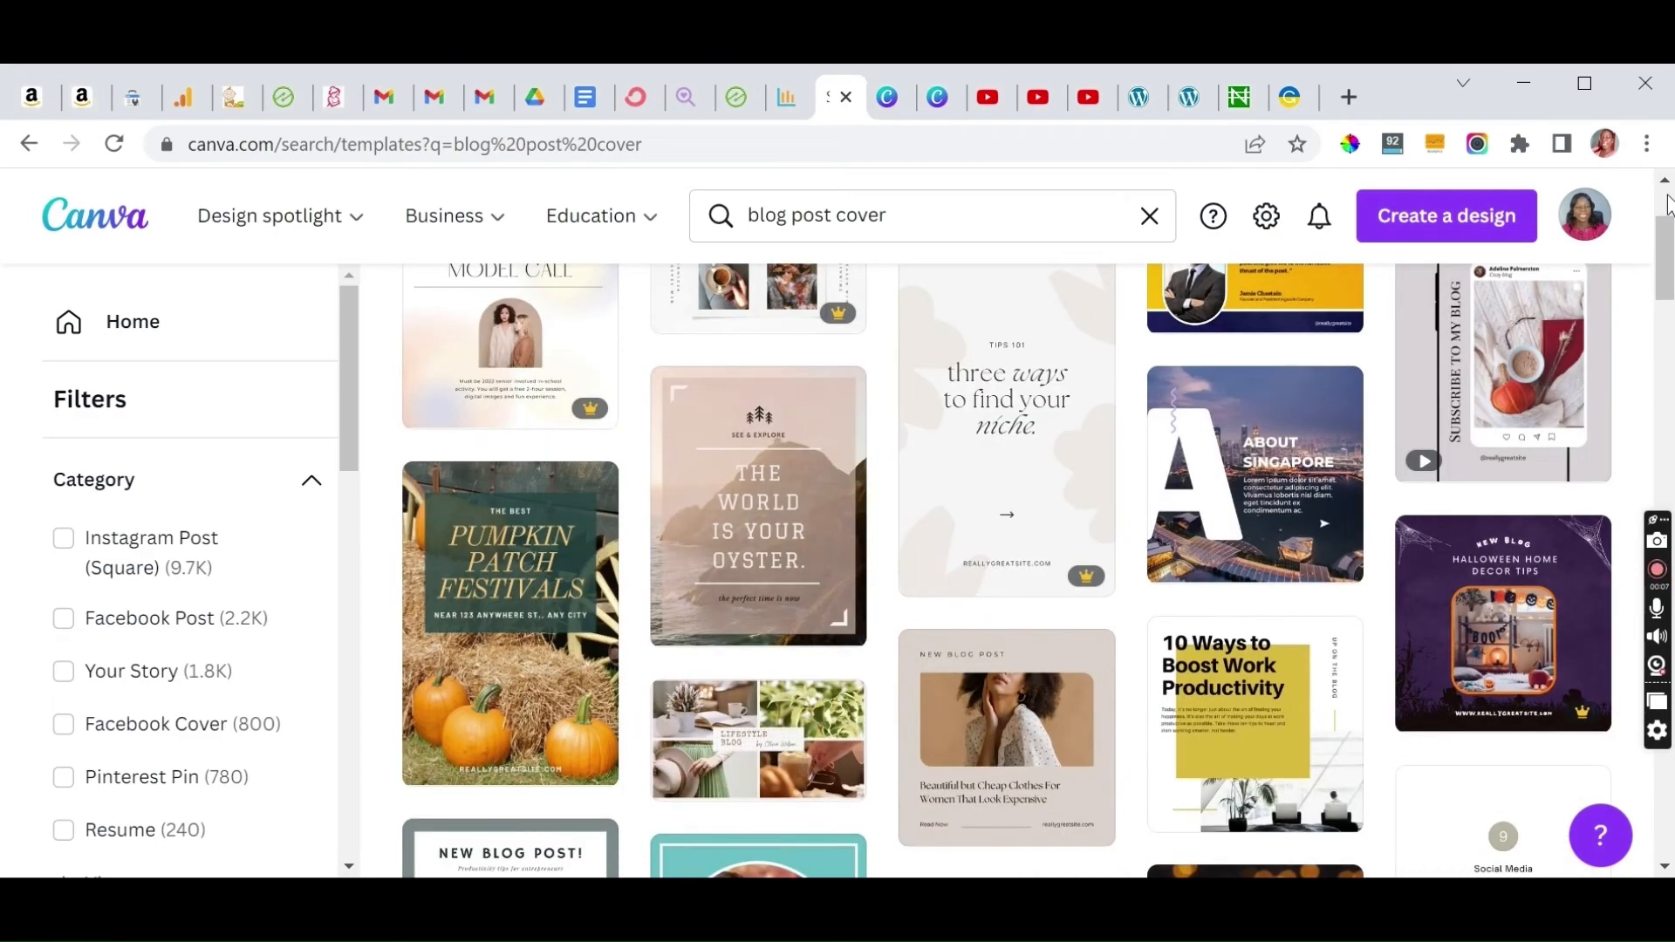
{"action": "left_click", "coordinate": [1668, 196]}
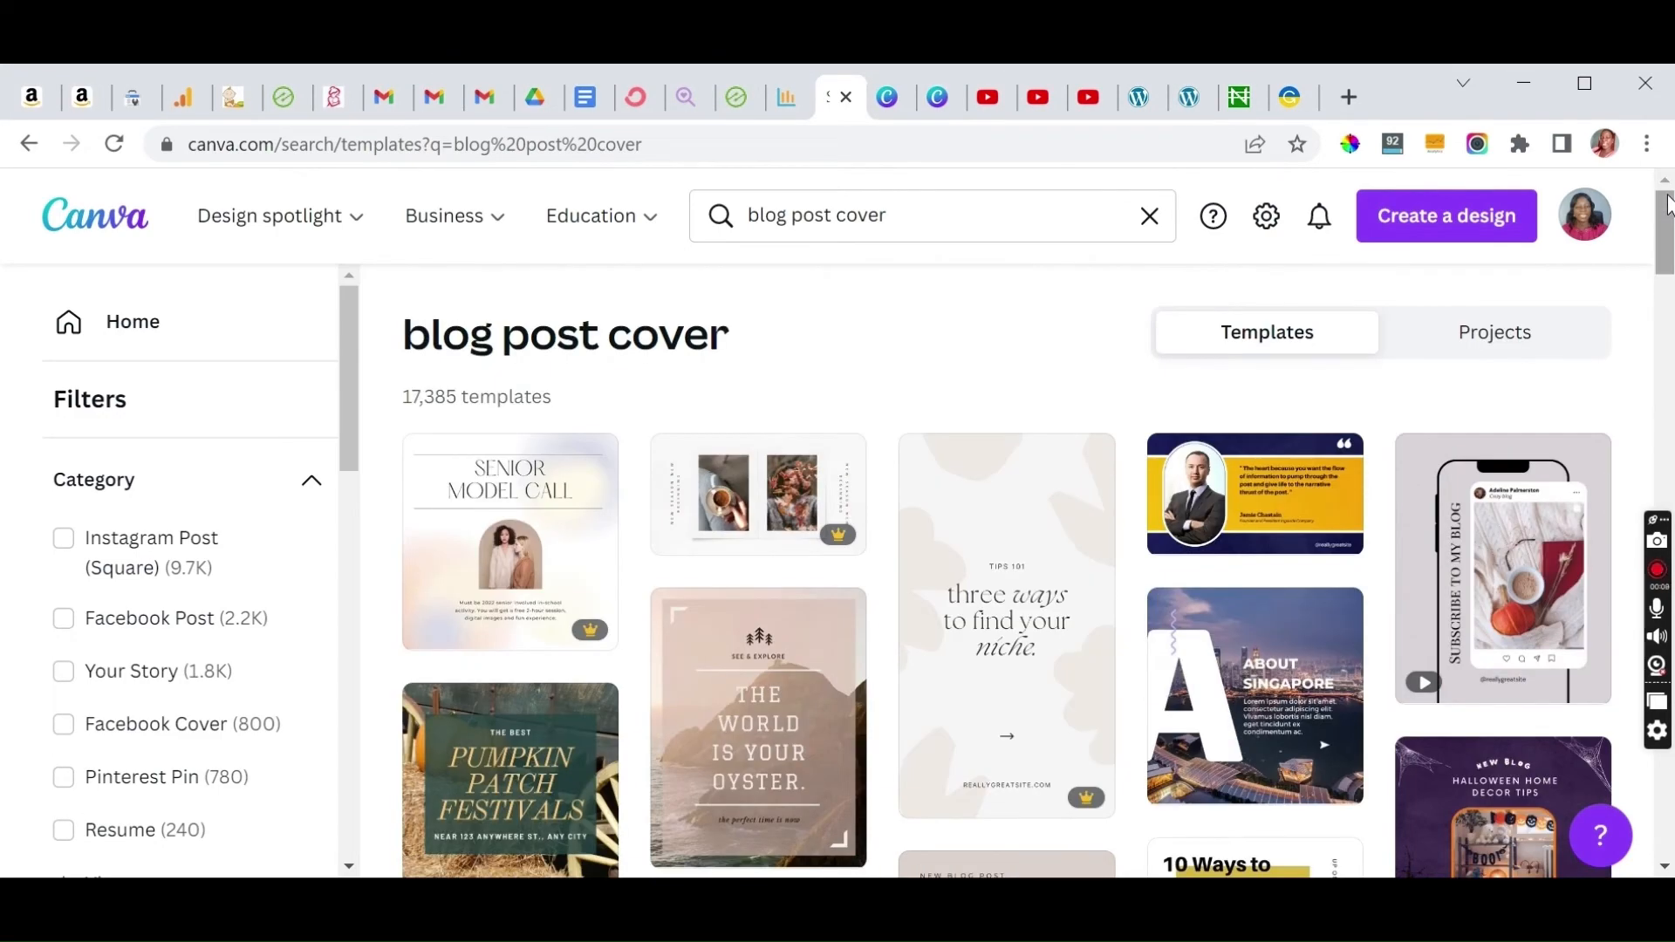
{"action": "left_click", "coordinate": [944, 217]}
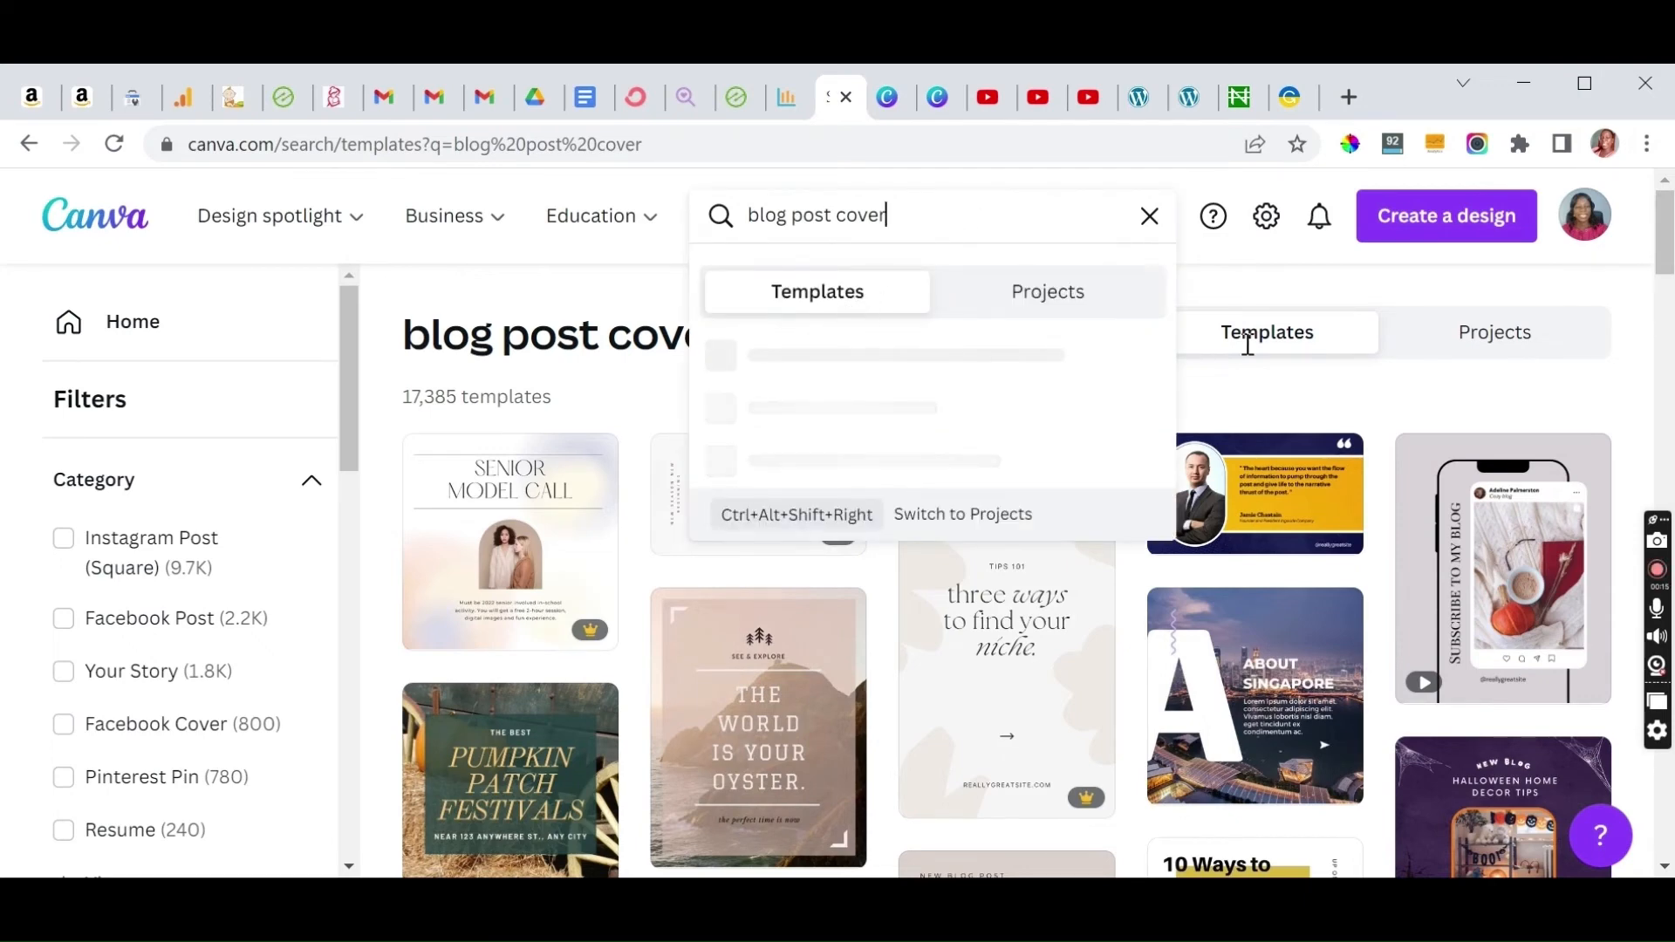
{"action": "left_click", "coordinate": [1647, 381]}
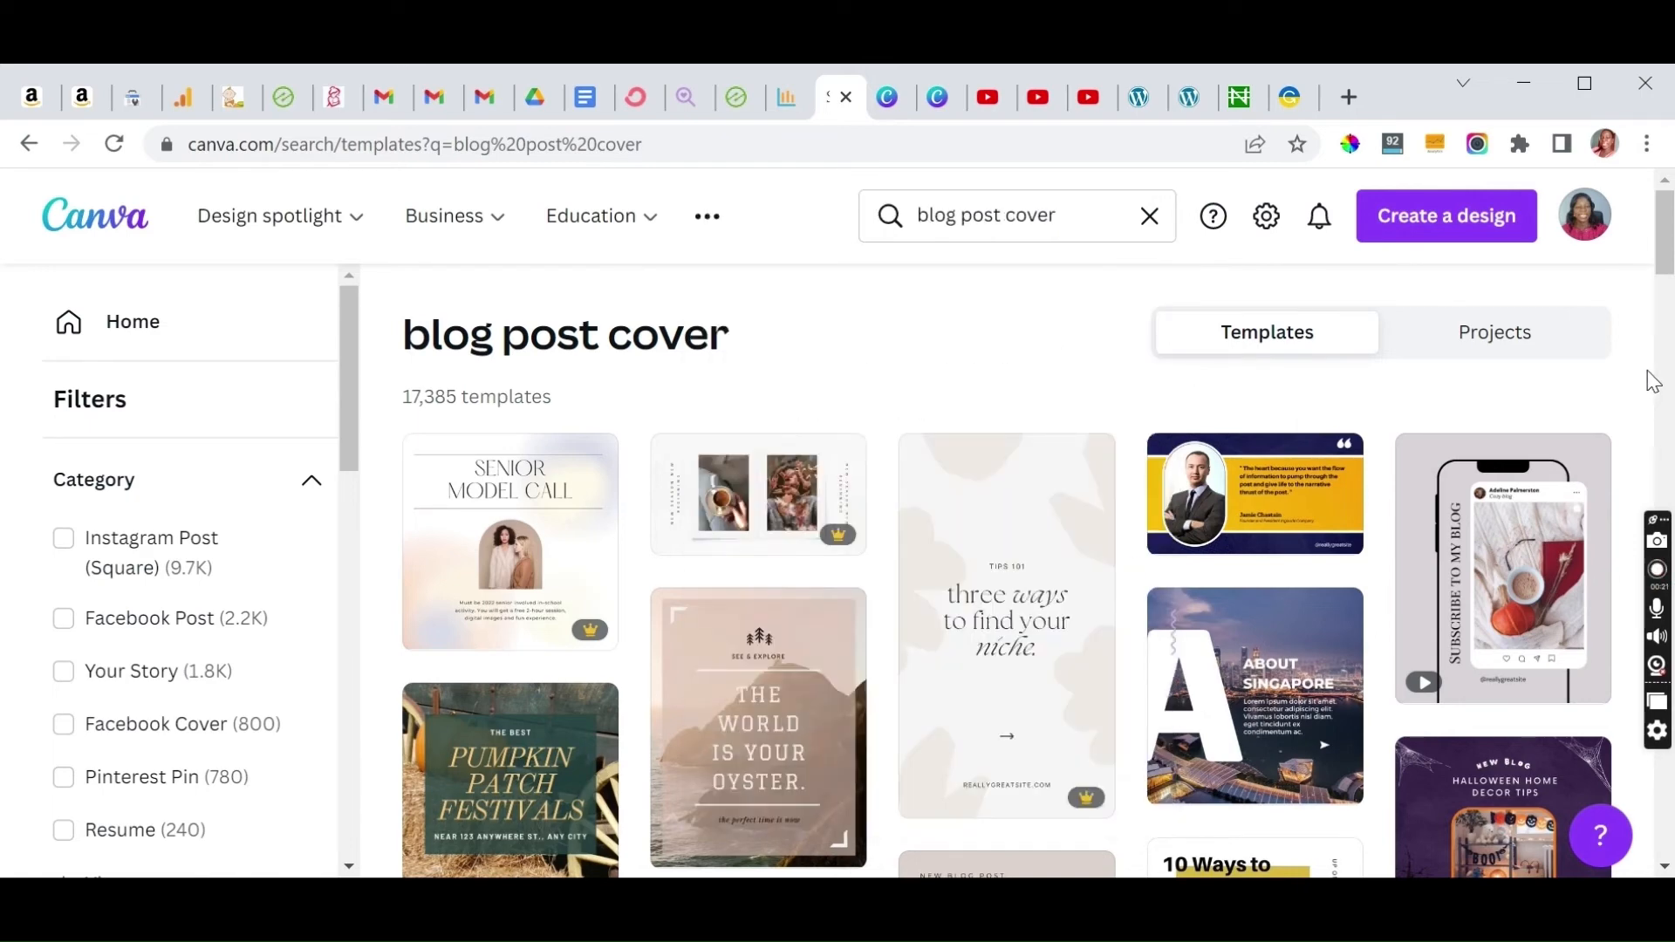
Step: Open the "The Perfect Blog Post" thumbnail template from the blog post cover results
{"action": "scroll", "coordinate": [1653, 381], "scroll_direction": "down", "scroll_amount": 3}
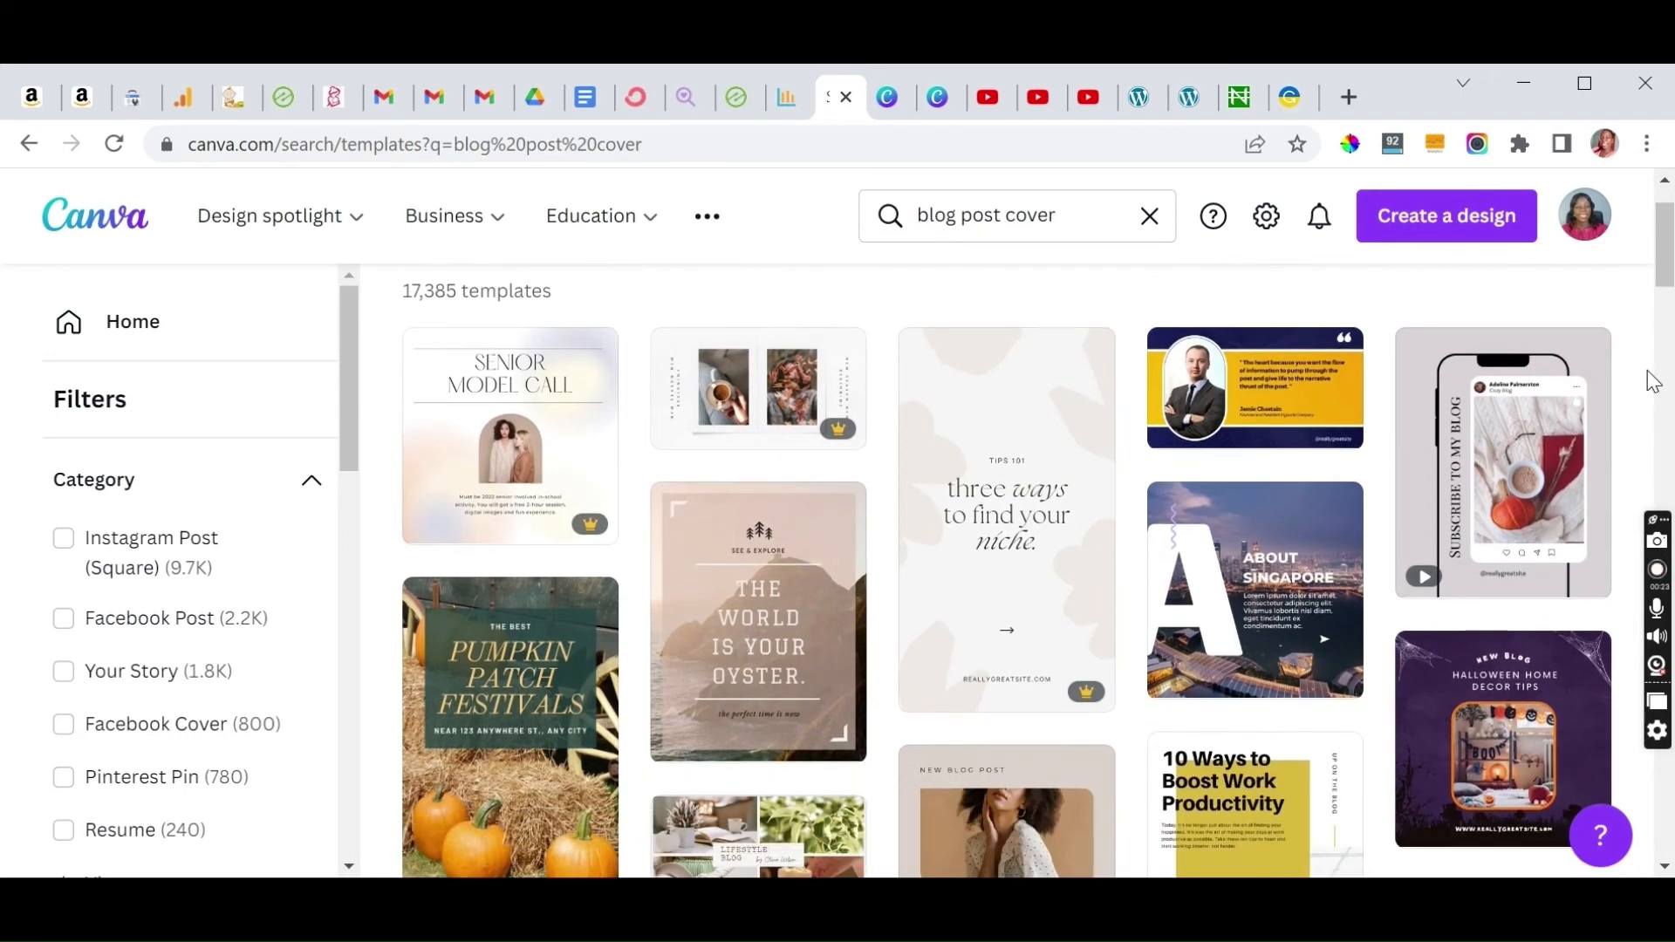
{"action": "scroll", "coordinate": [1653, 382], "scroll_direction": "down", "scroll_amount": 4}
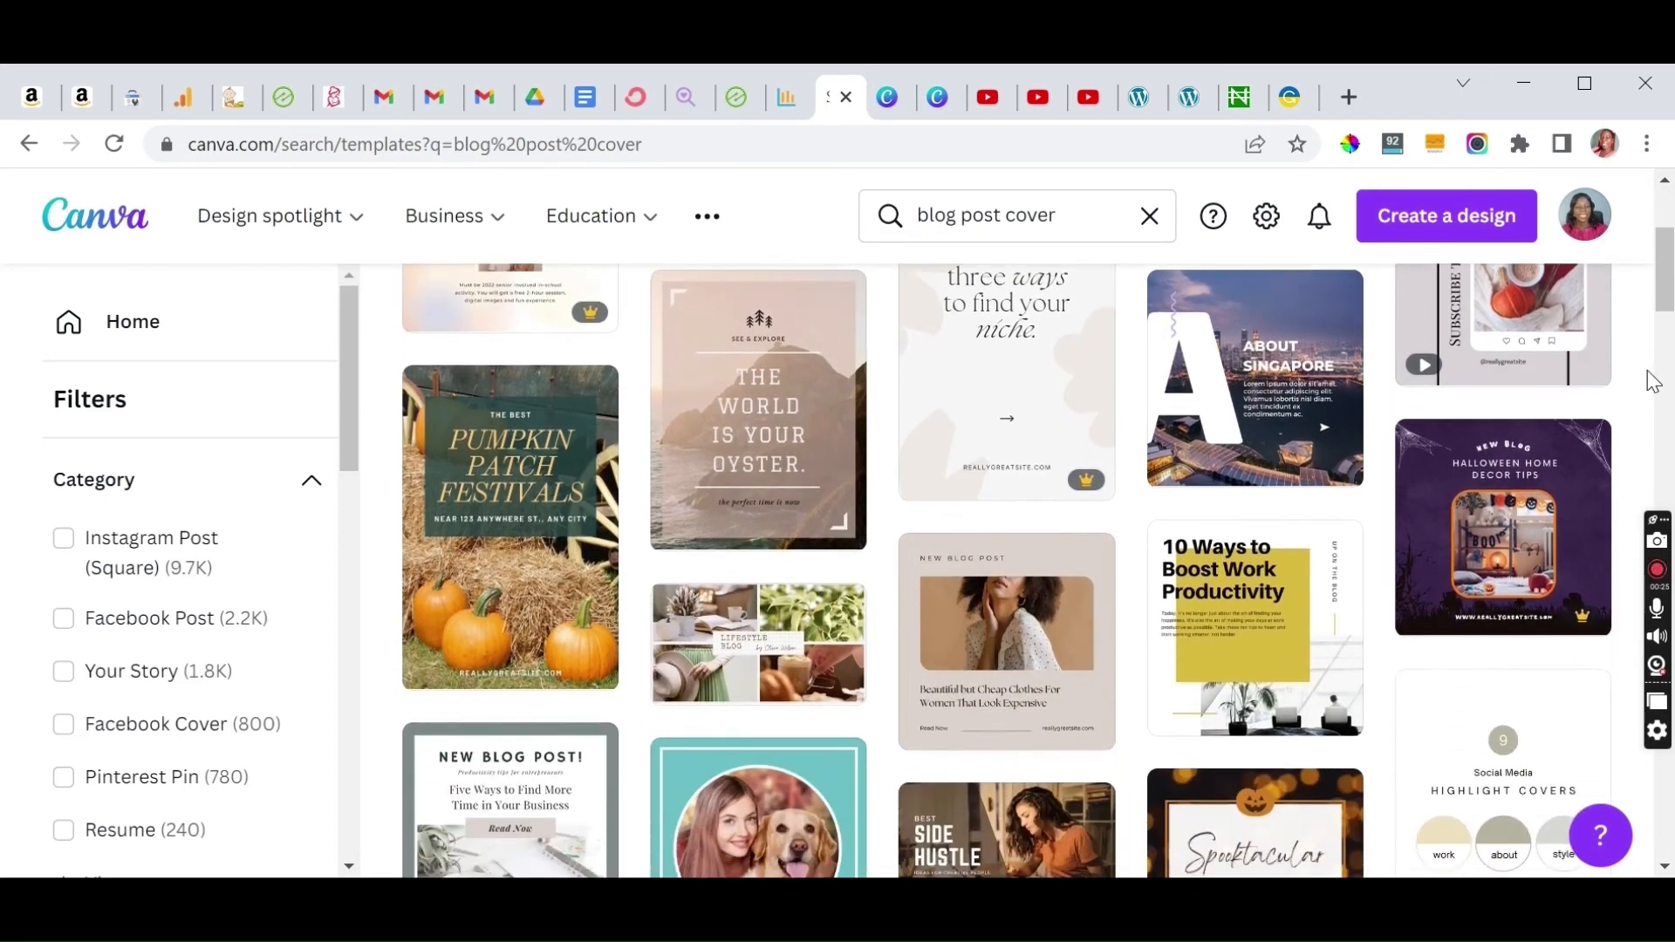
{"action": "scroll", "coordinate": [1653, 381], "scroll_direction": "down", "scroll_amount": 1}
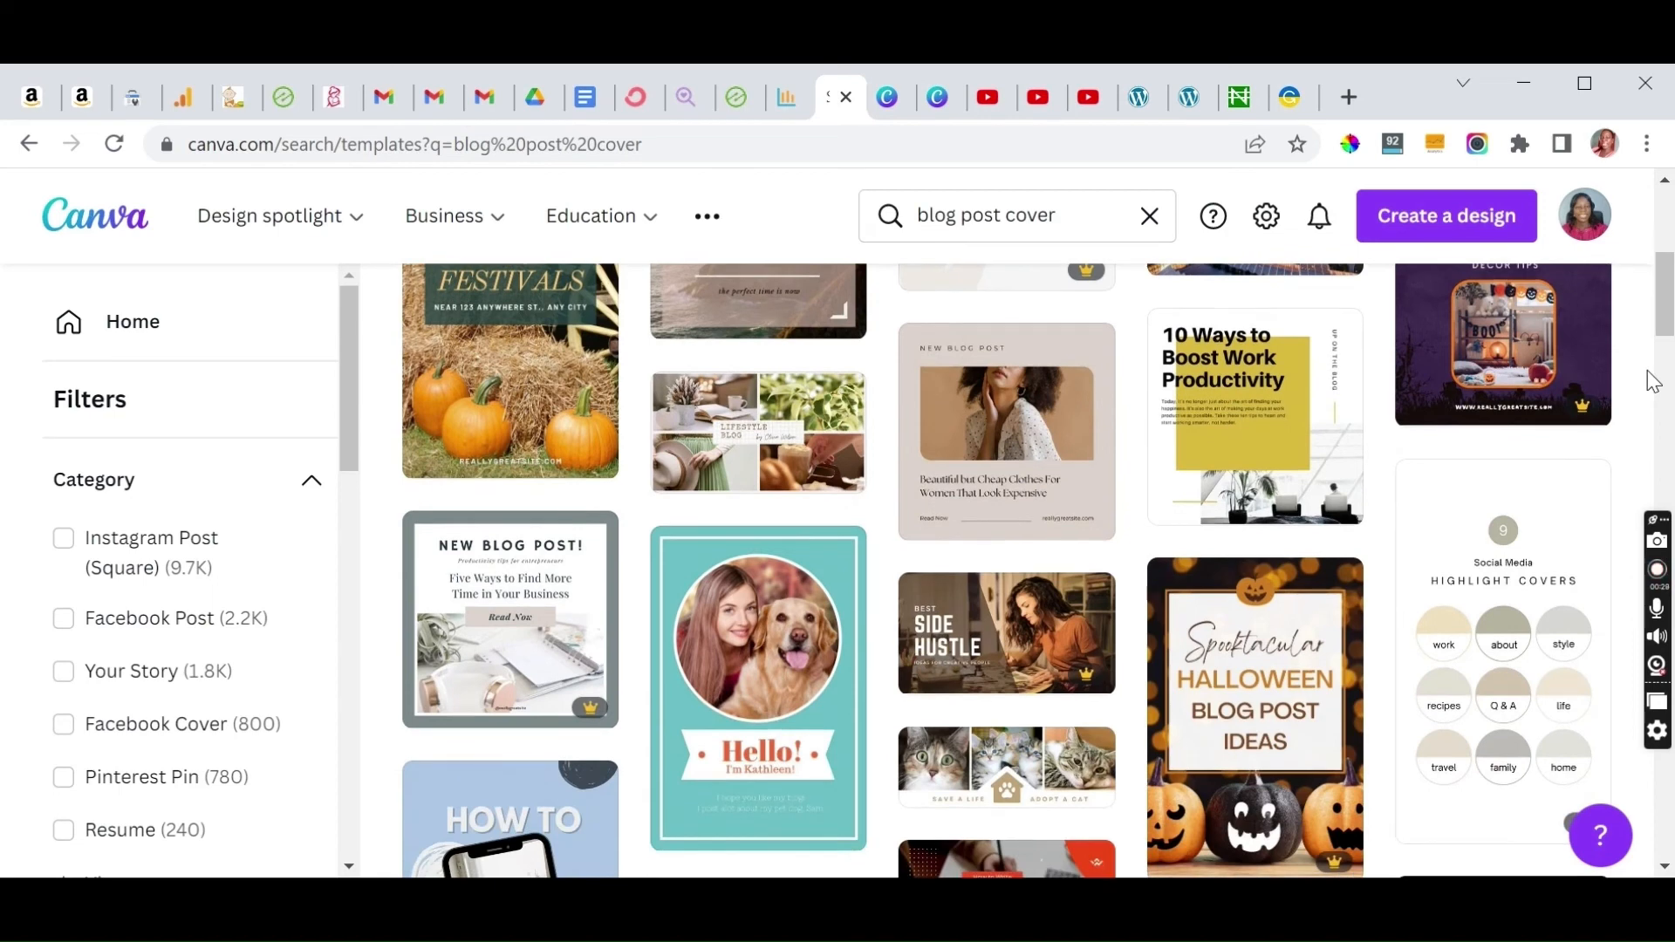
{"action": "scroll", "coordinate": [1653, 381], "scroll_direction": "down", "scroll_amount": 3}
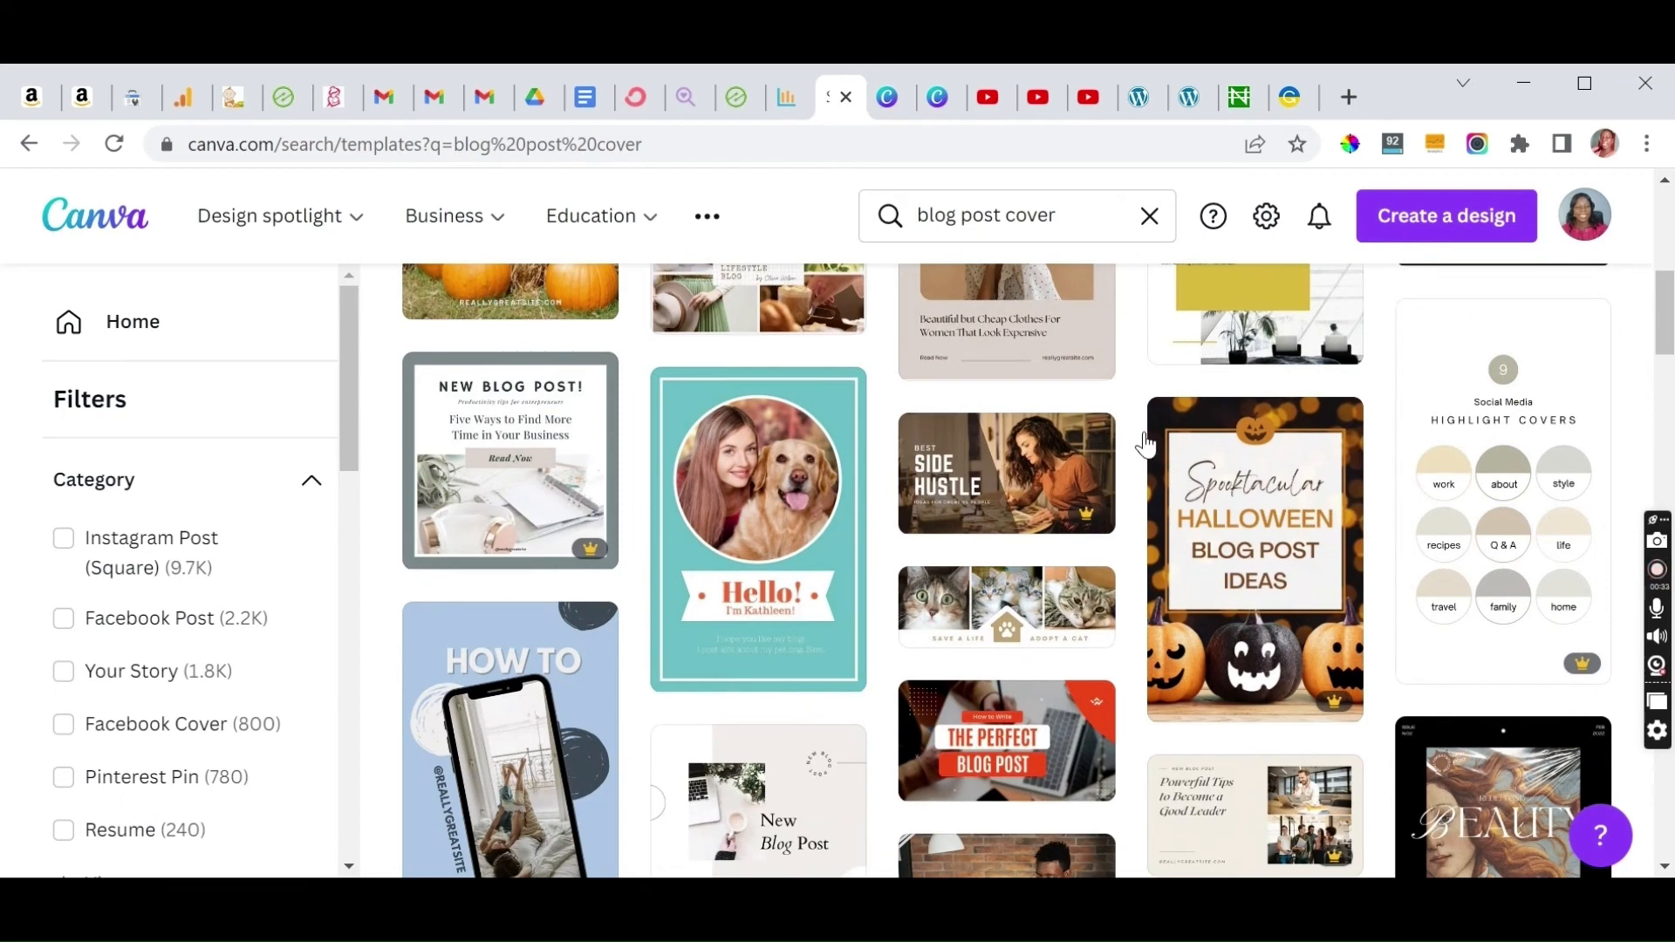
{"action": "mouse_move", "coordinate": [1057, 522]}
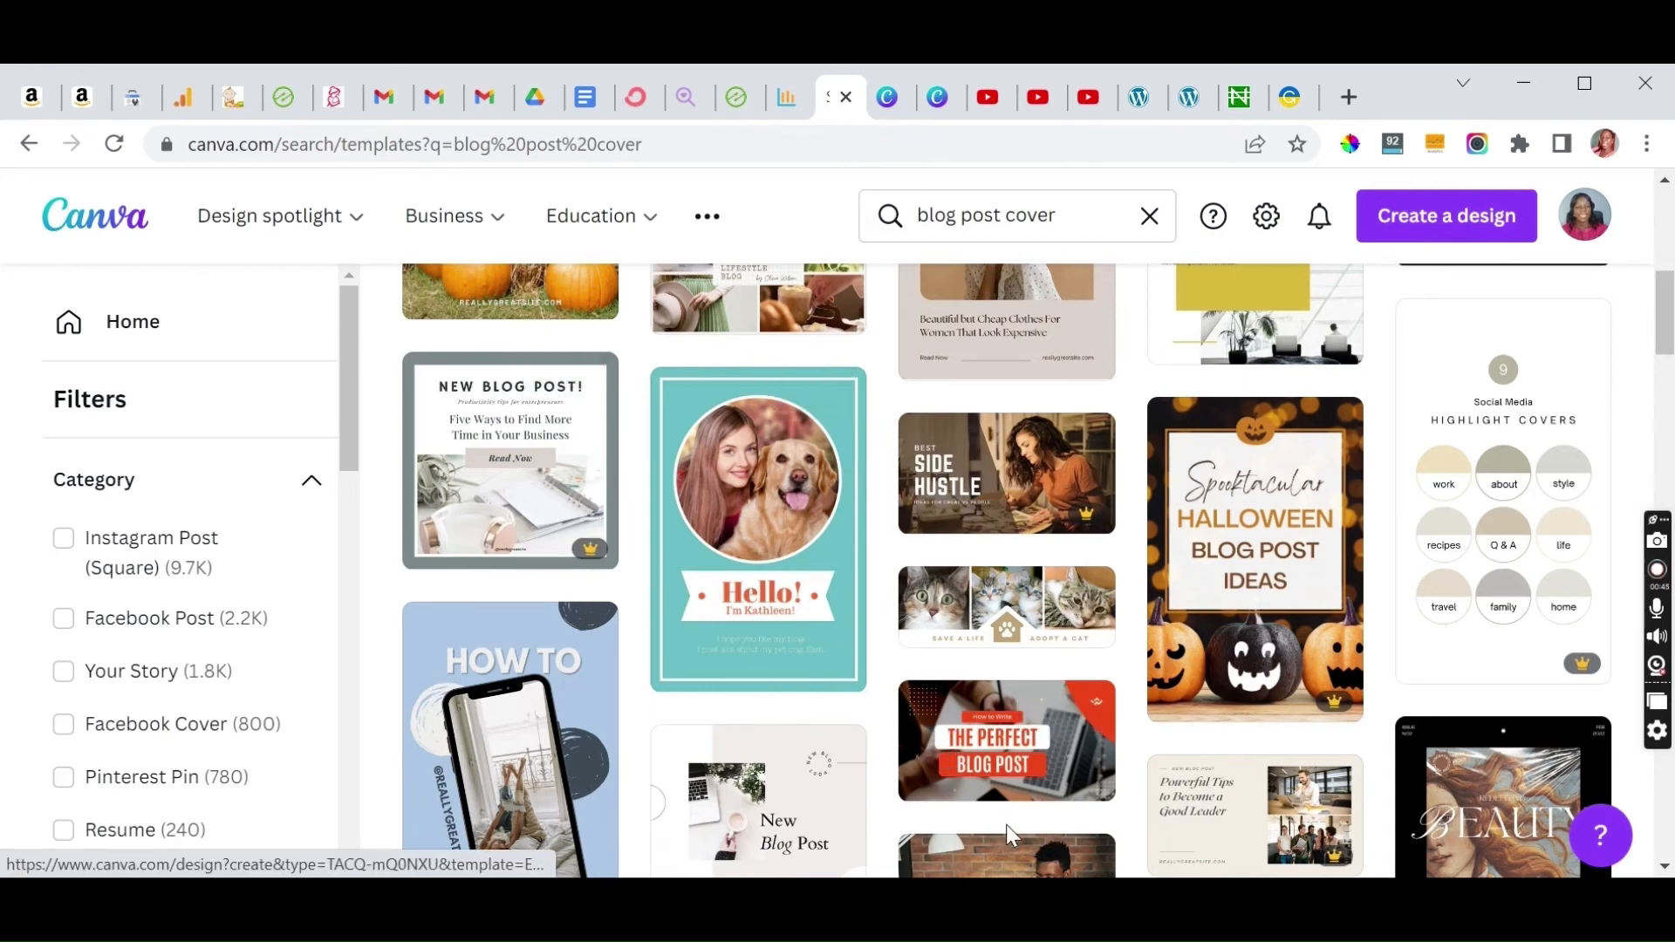
{"action": "left_click", "coordinate": [1084, 774]}
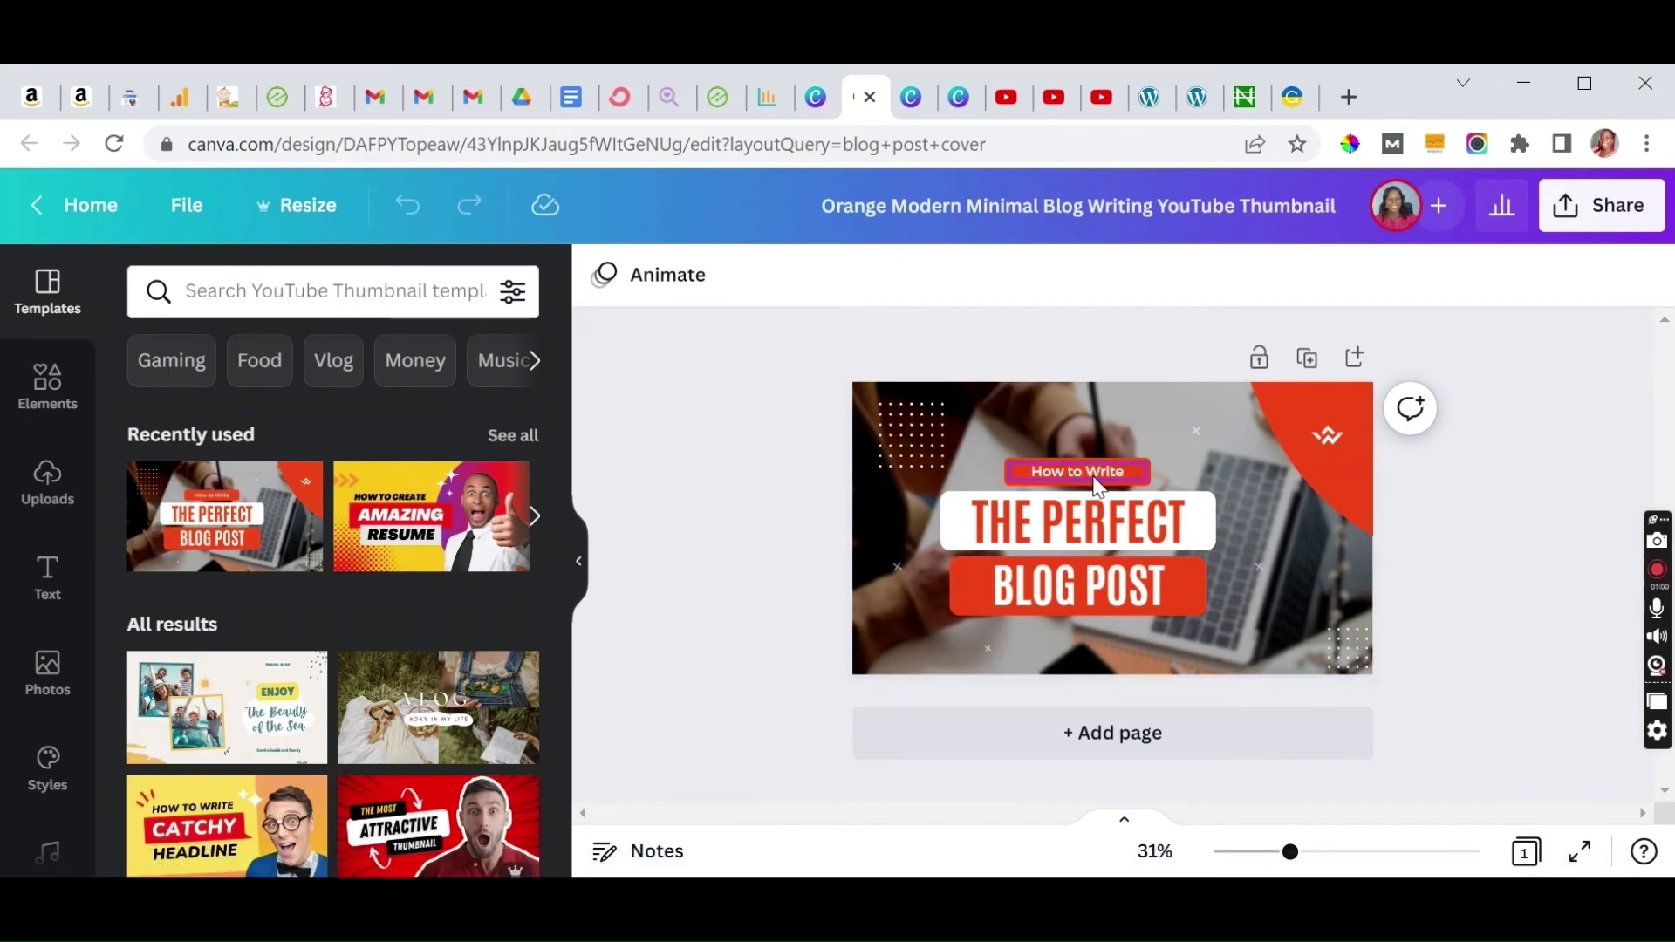
Step: Edit the small label text above the heading so it reads "How to"
{"action": "left_click", "coordinate": [1096, 481]}
{"action": "left_click", "coordinate": [1089, 476]}
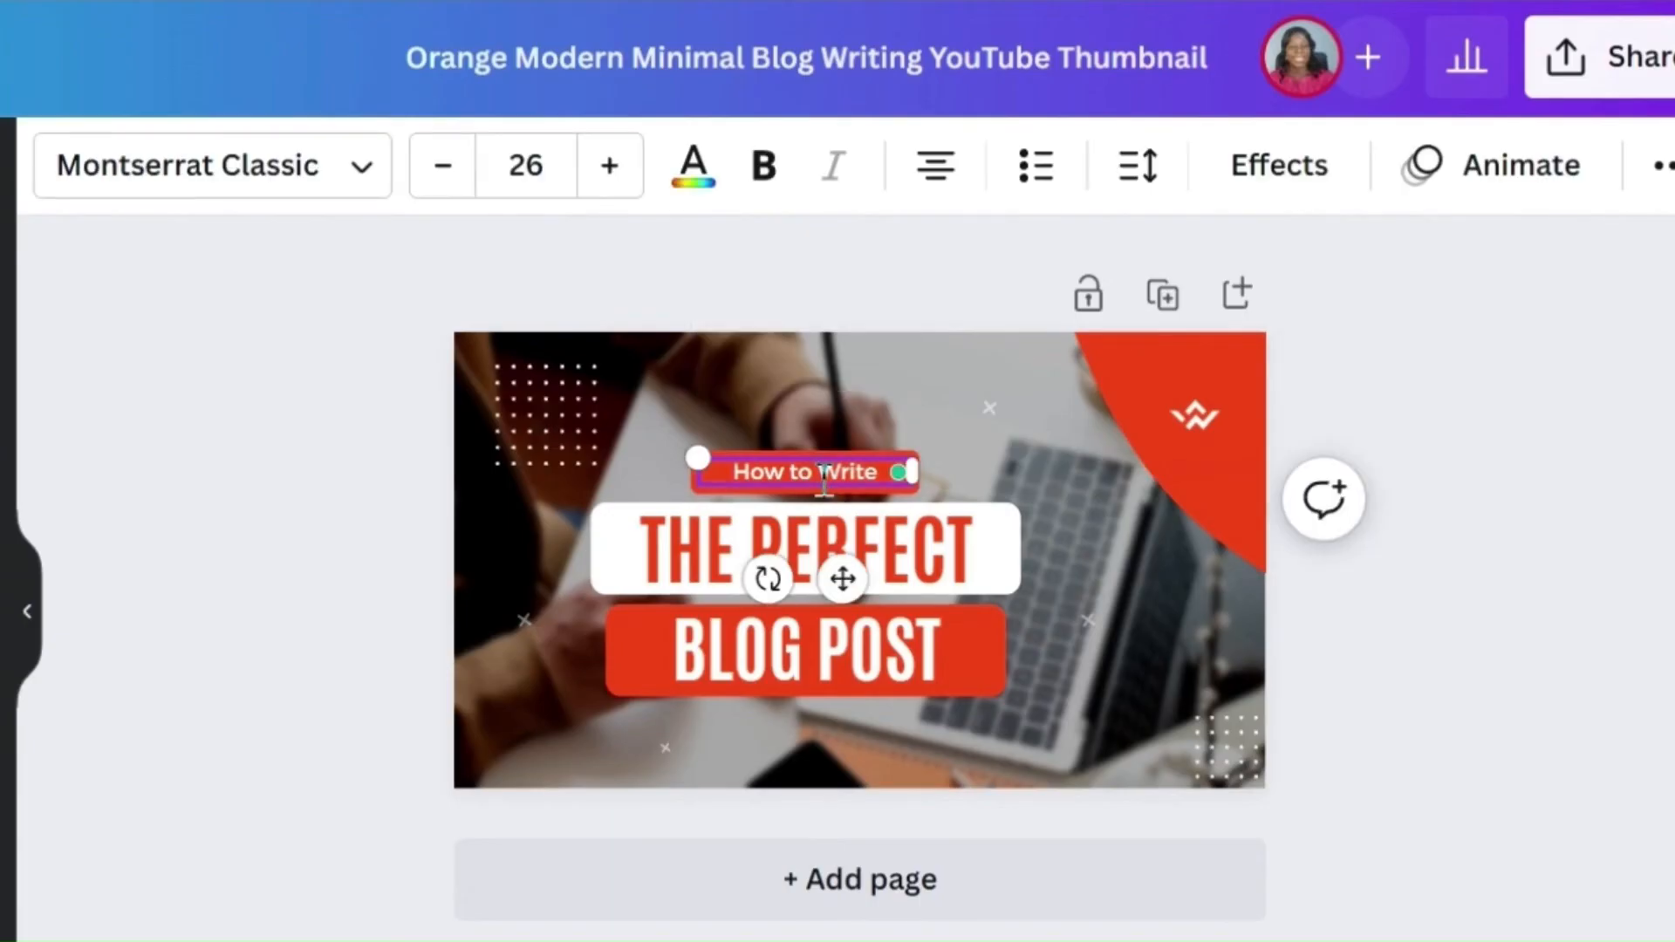
{"action": "type", "text": "C"}
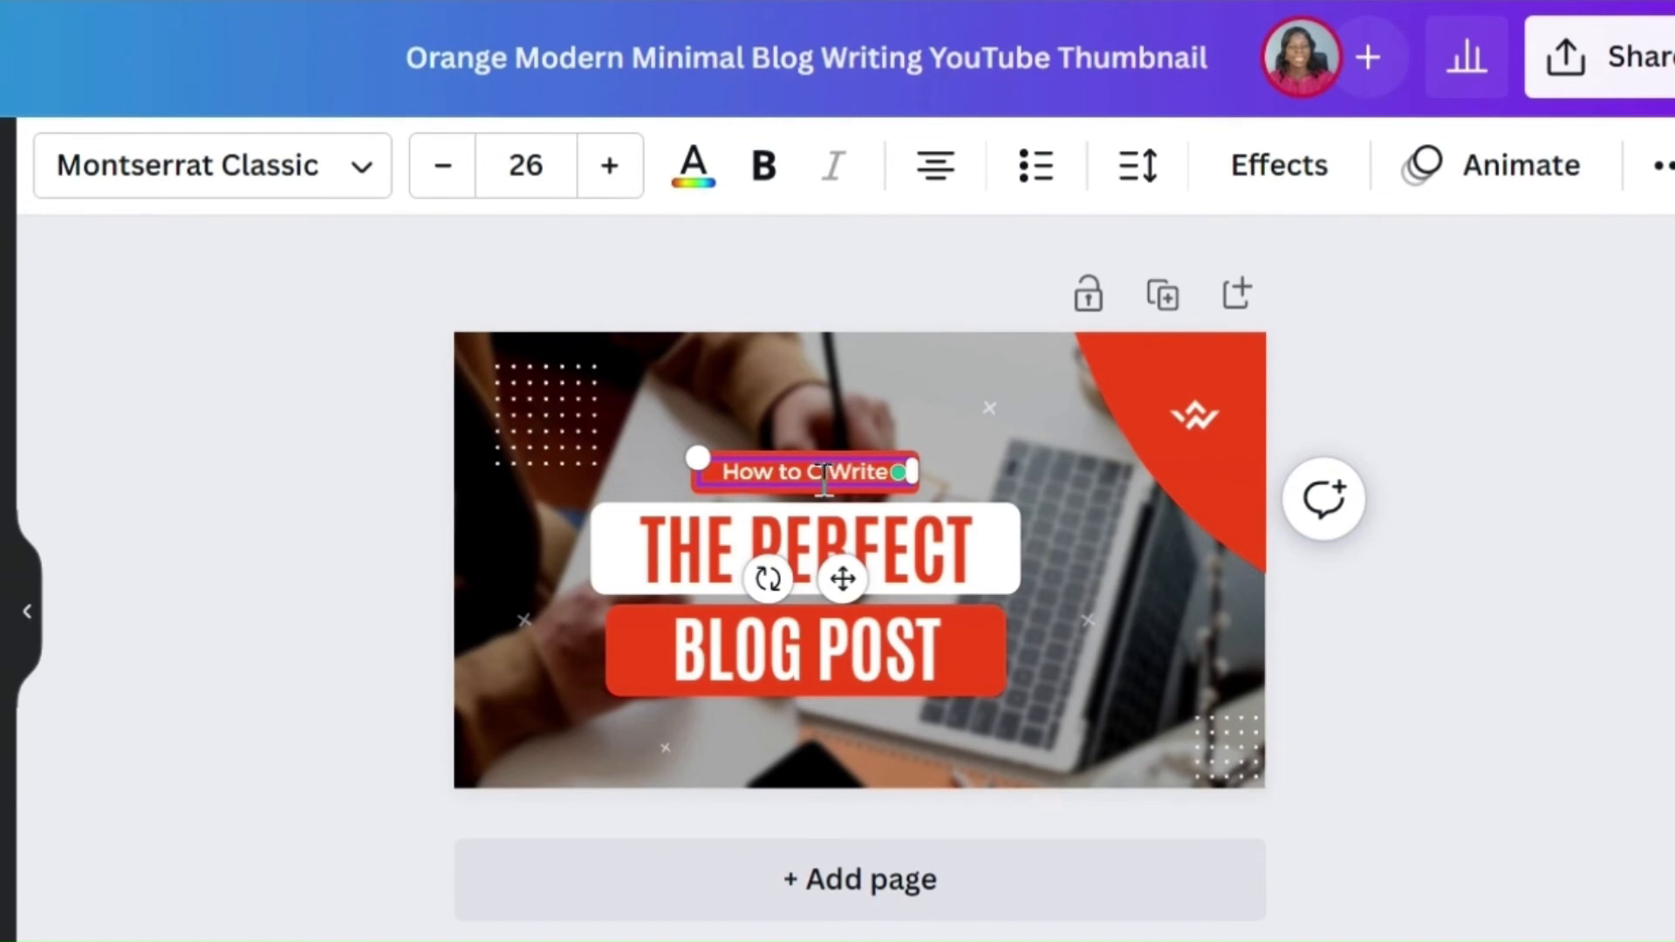
{"action": "key", "text": "Delete"}
{"action": "key", "text": "Delete"}
{"action": "key", "text": "Delete"}
{"action": "key", "text": "Delete"}
{"action": "key", "text": "Delete"}
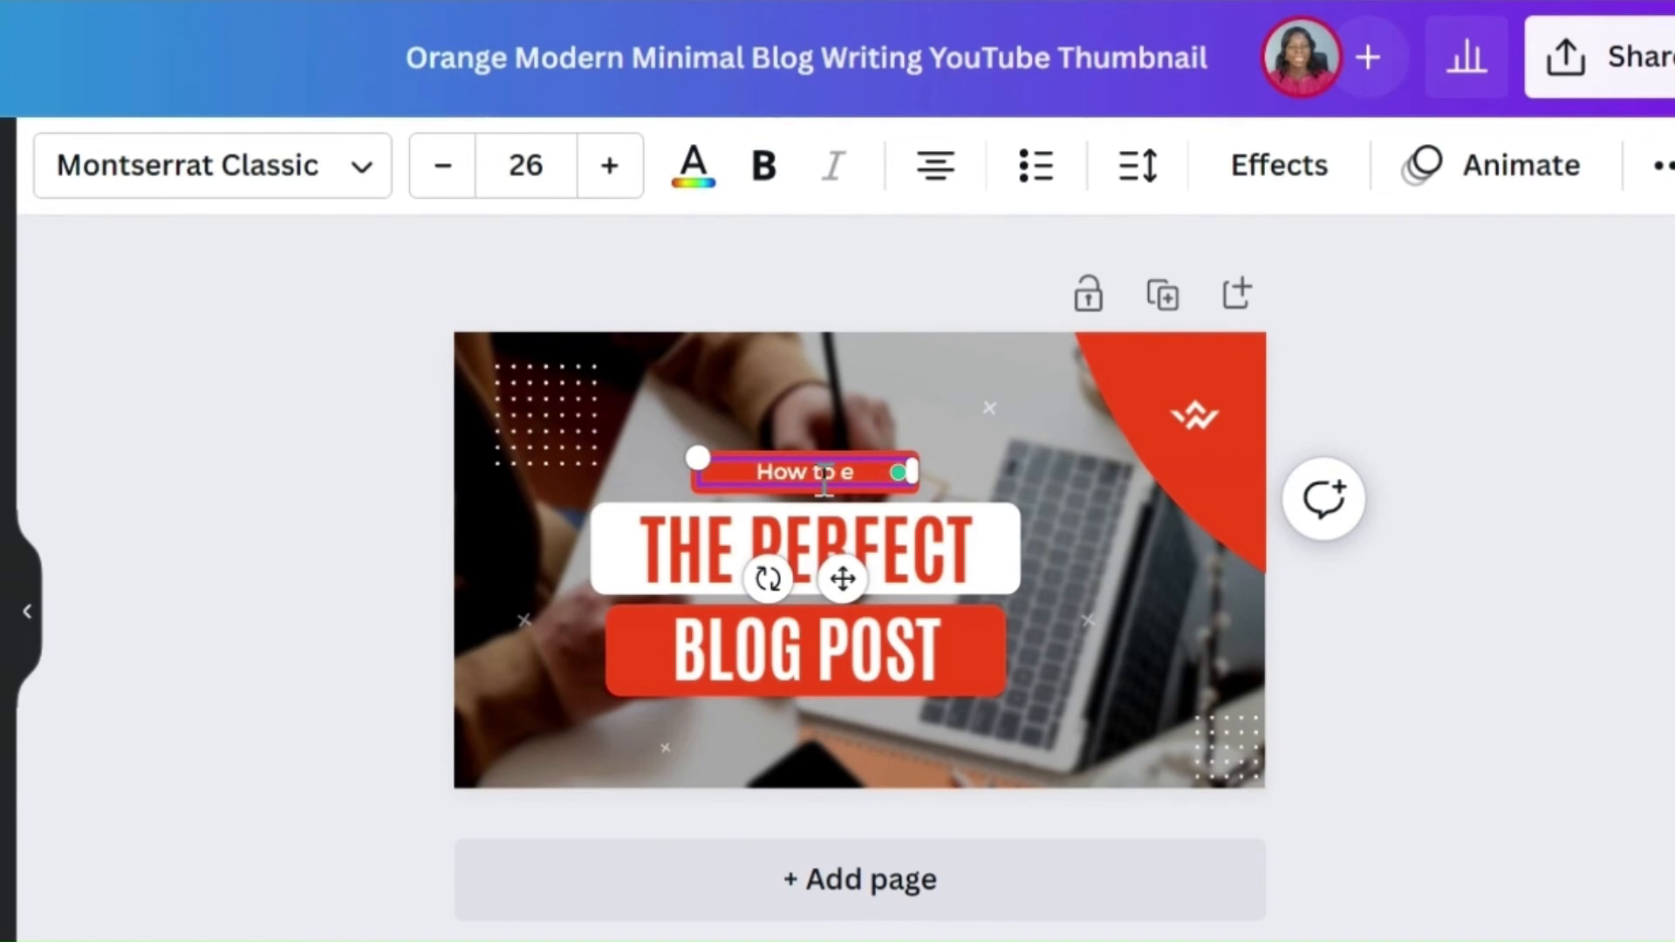
{"action": "key", "text": "Delete"}
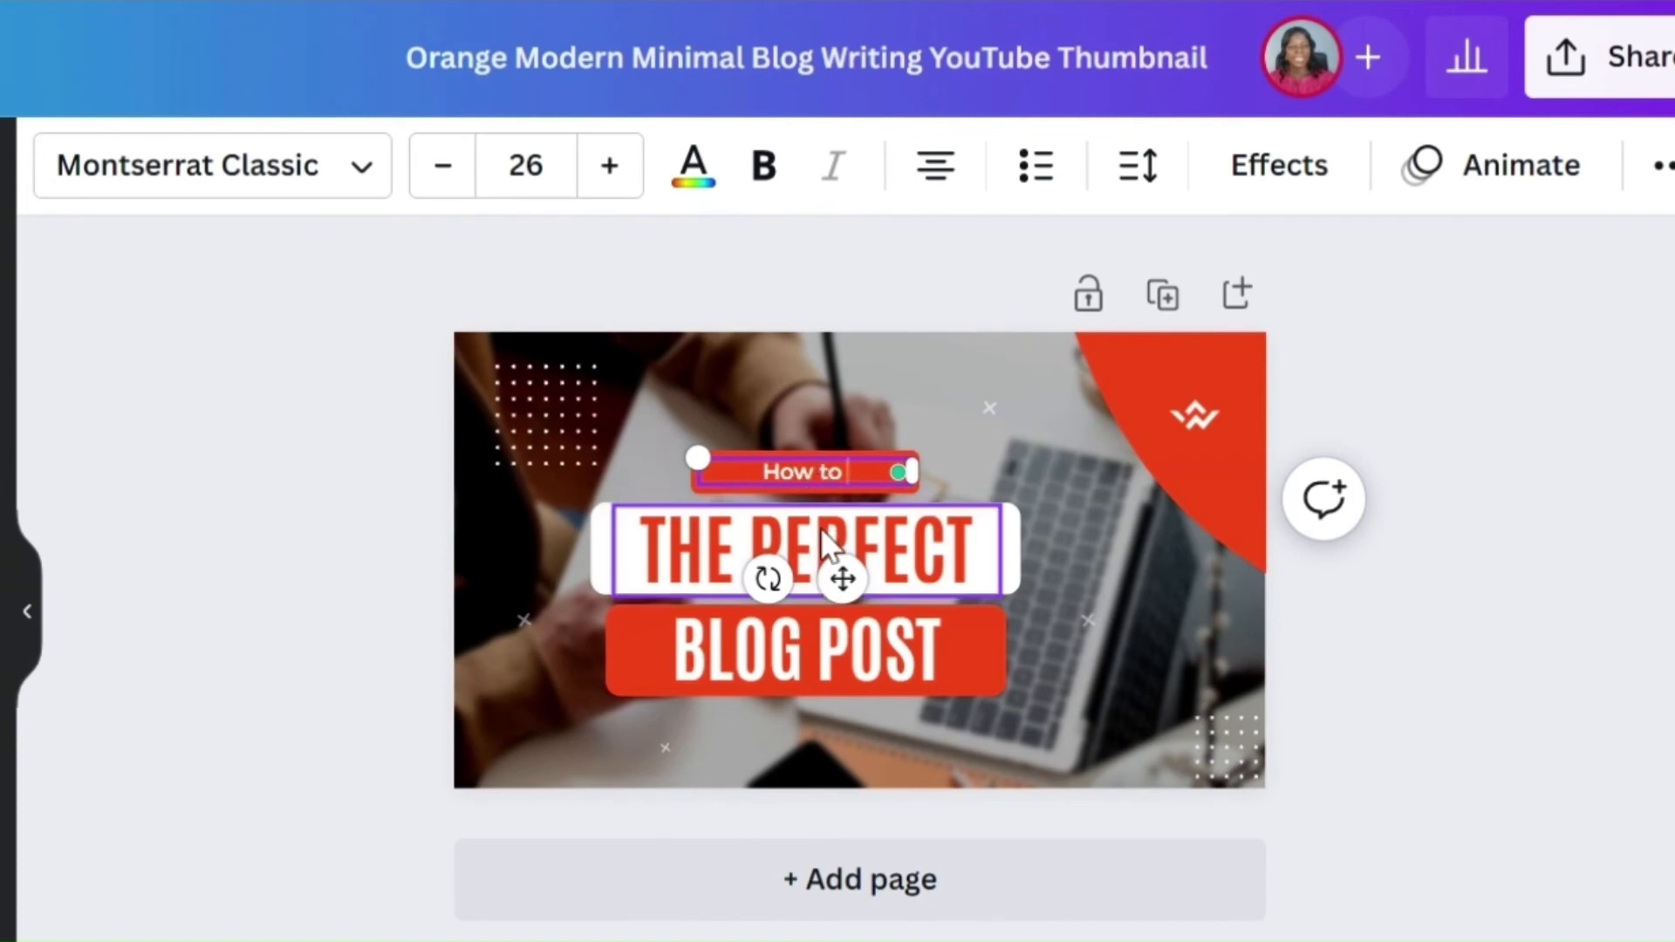
Step: Replace the heading "THE PERFECT" with "CLEAN YOUR"
{"action": "left_click", "coordinate": [820, 527]}
{"action": "double_click", "coordinate": [820, 527]}
{"action": "type", "text": "C"}
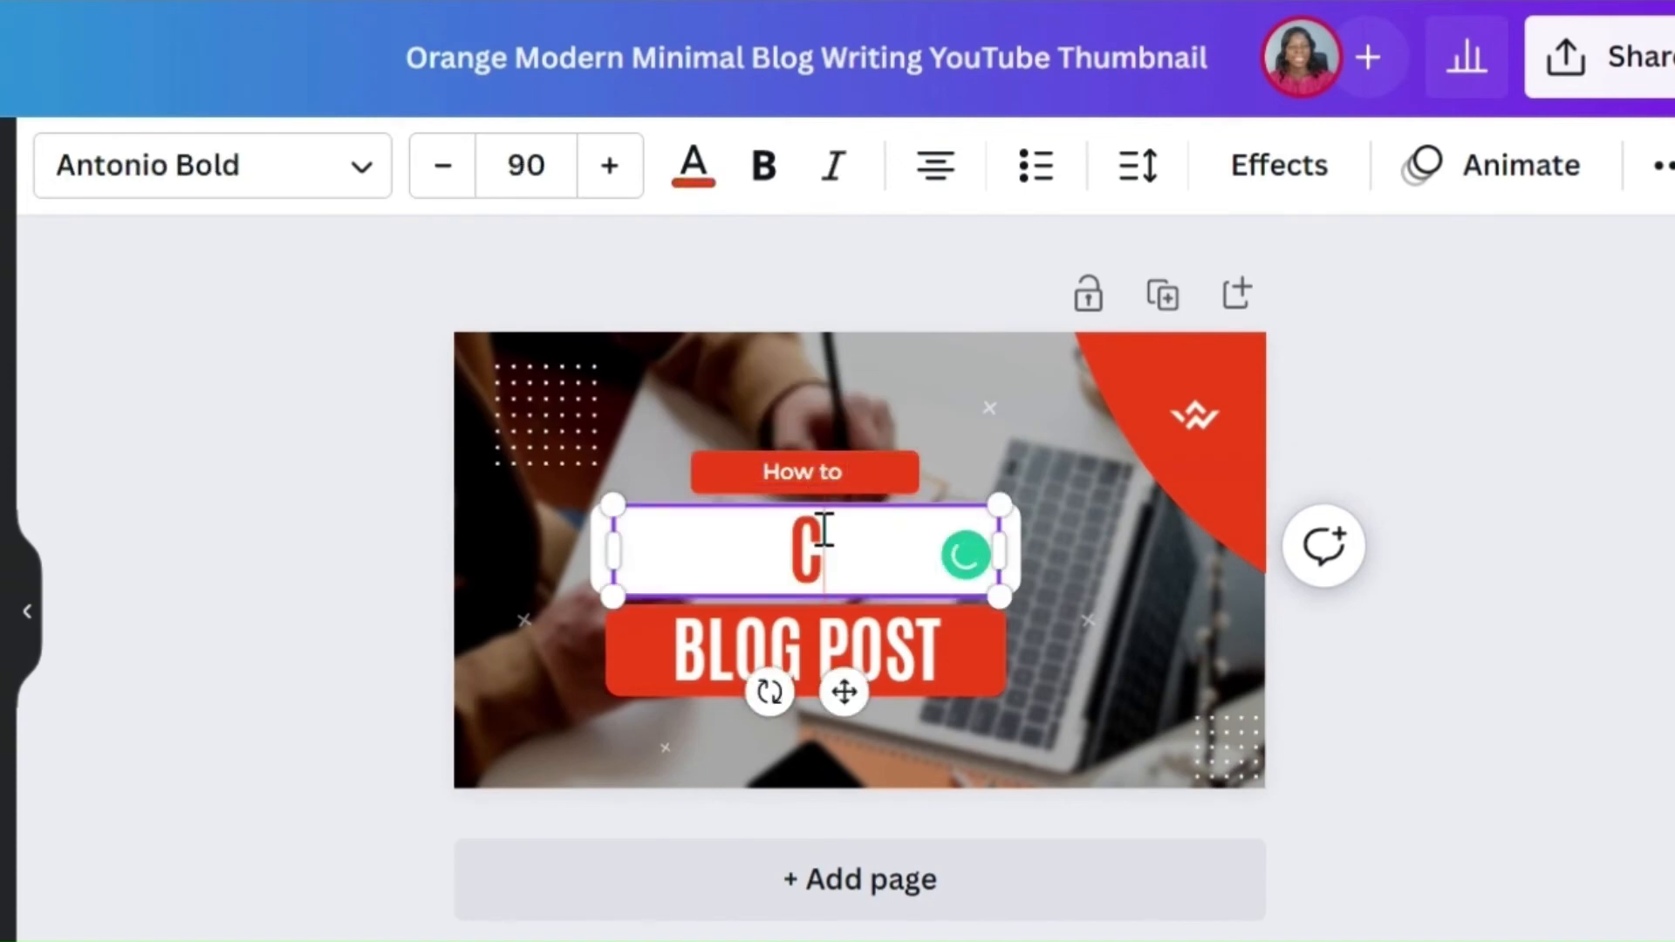
{"action": "type", "text": "LEAN"}
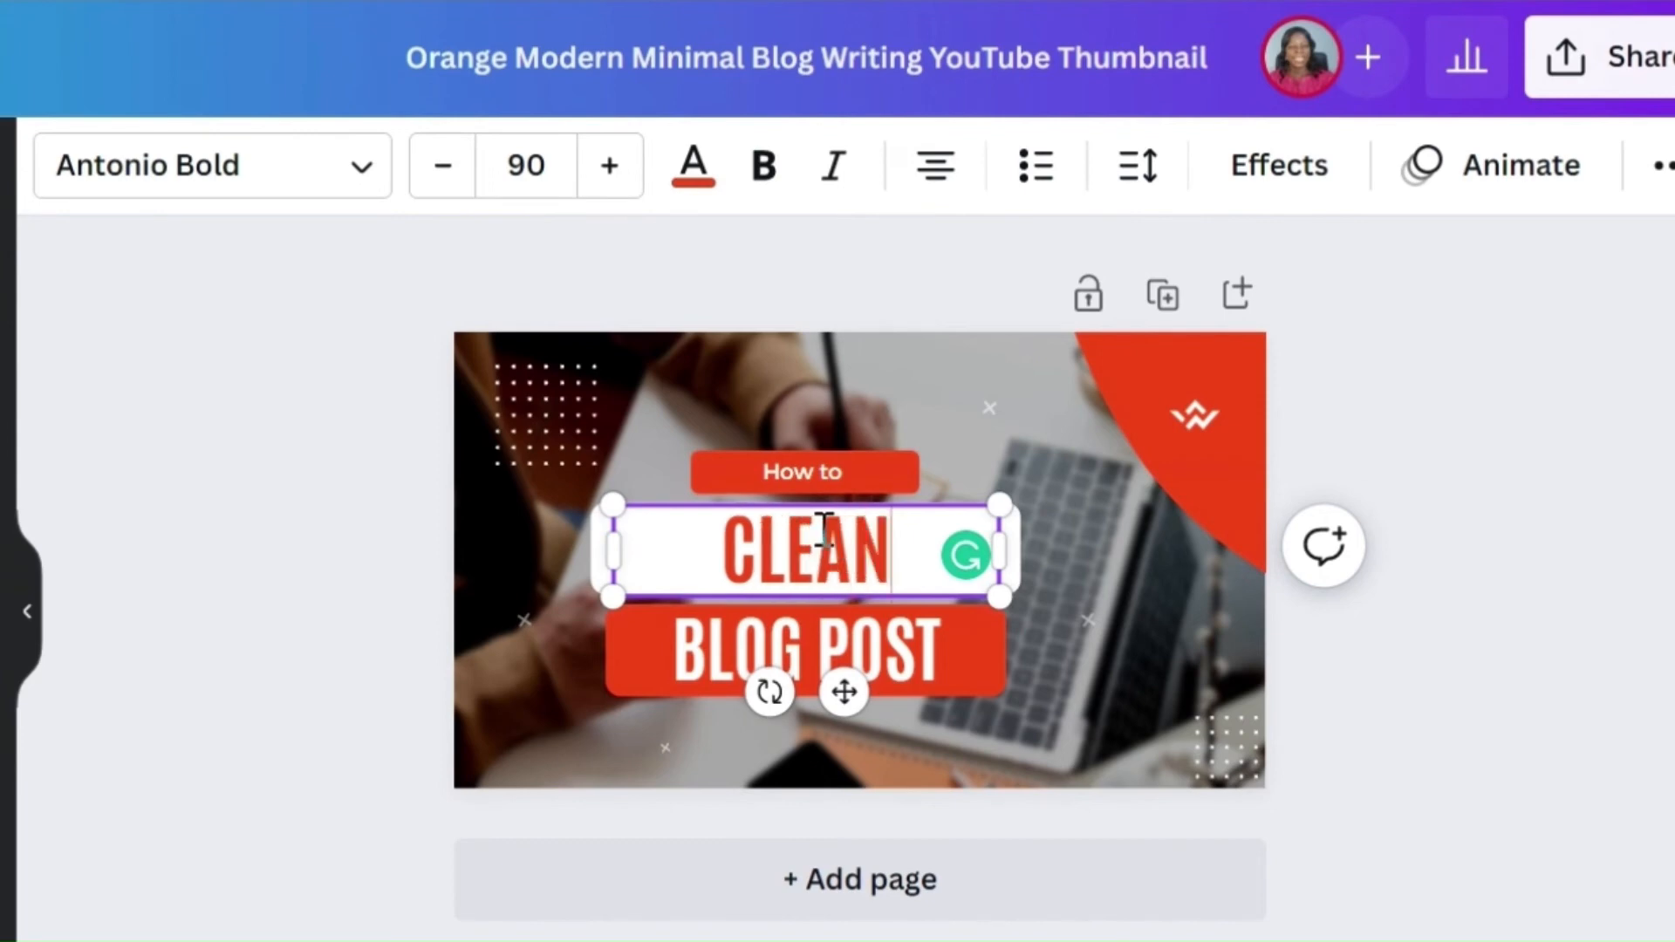
{"action": "type", "text": " YOUR"}
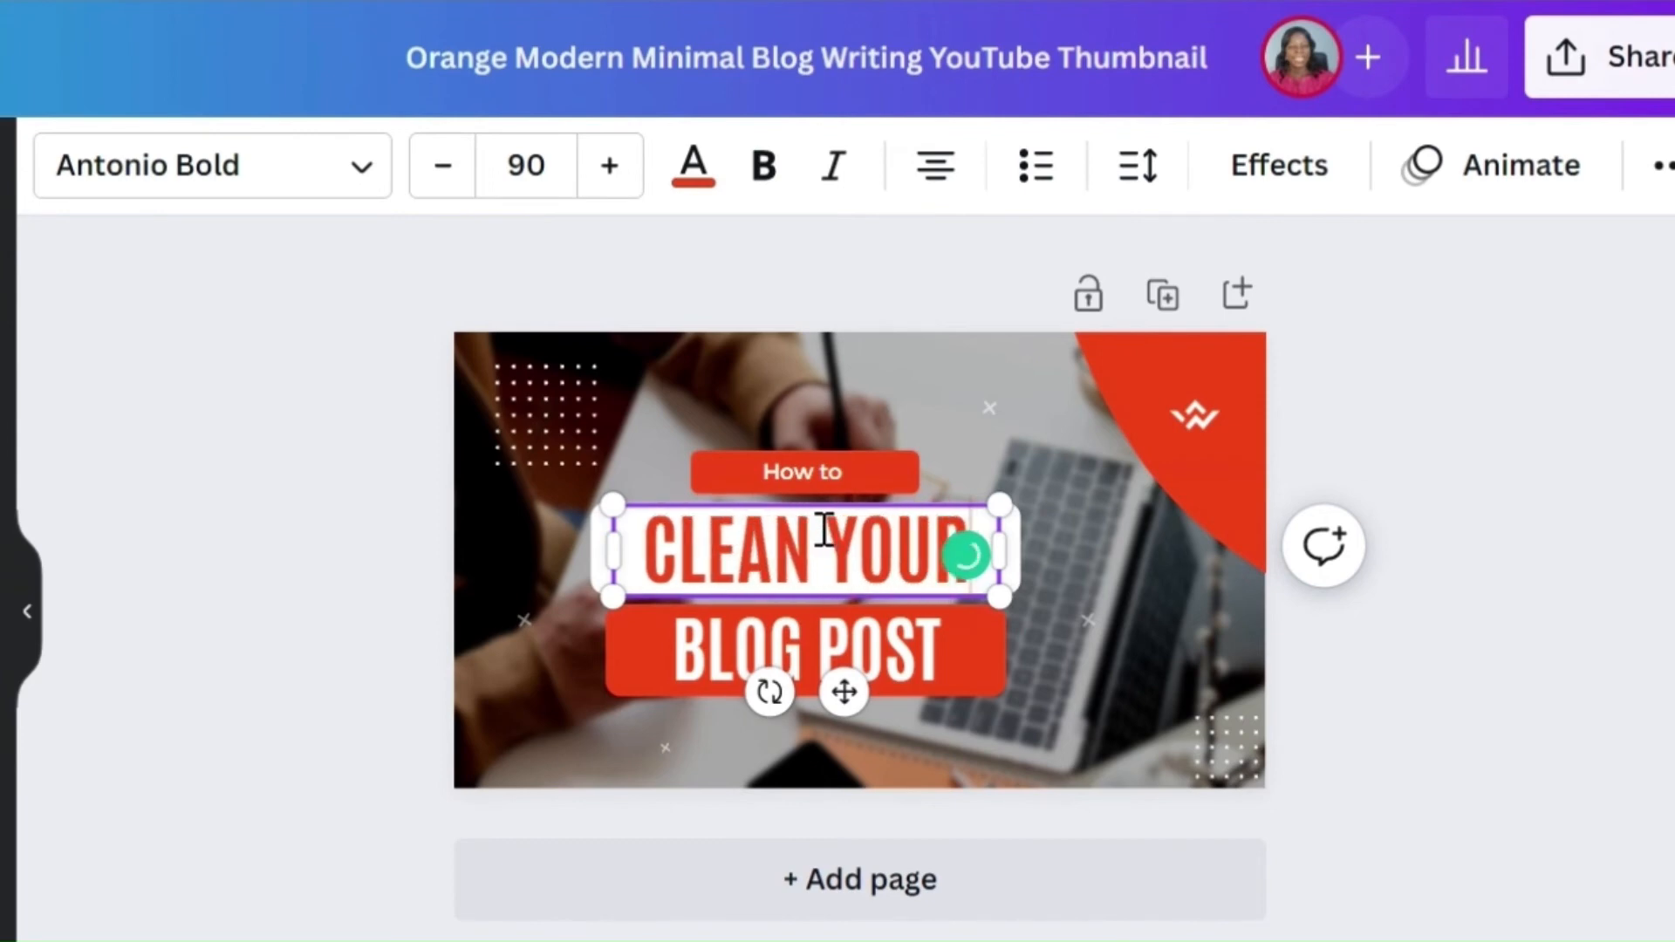
Step: Replace the "BLOG POST" line with "OFFICE"
{"action": "left_click", "coordinate": [934, 656]}
{"action": "left_click", "coordinate": [933, 656]}
{"action": "type", "text": "OF"}
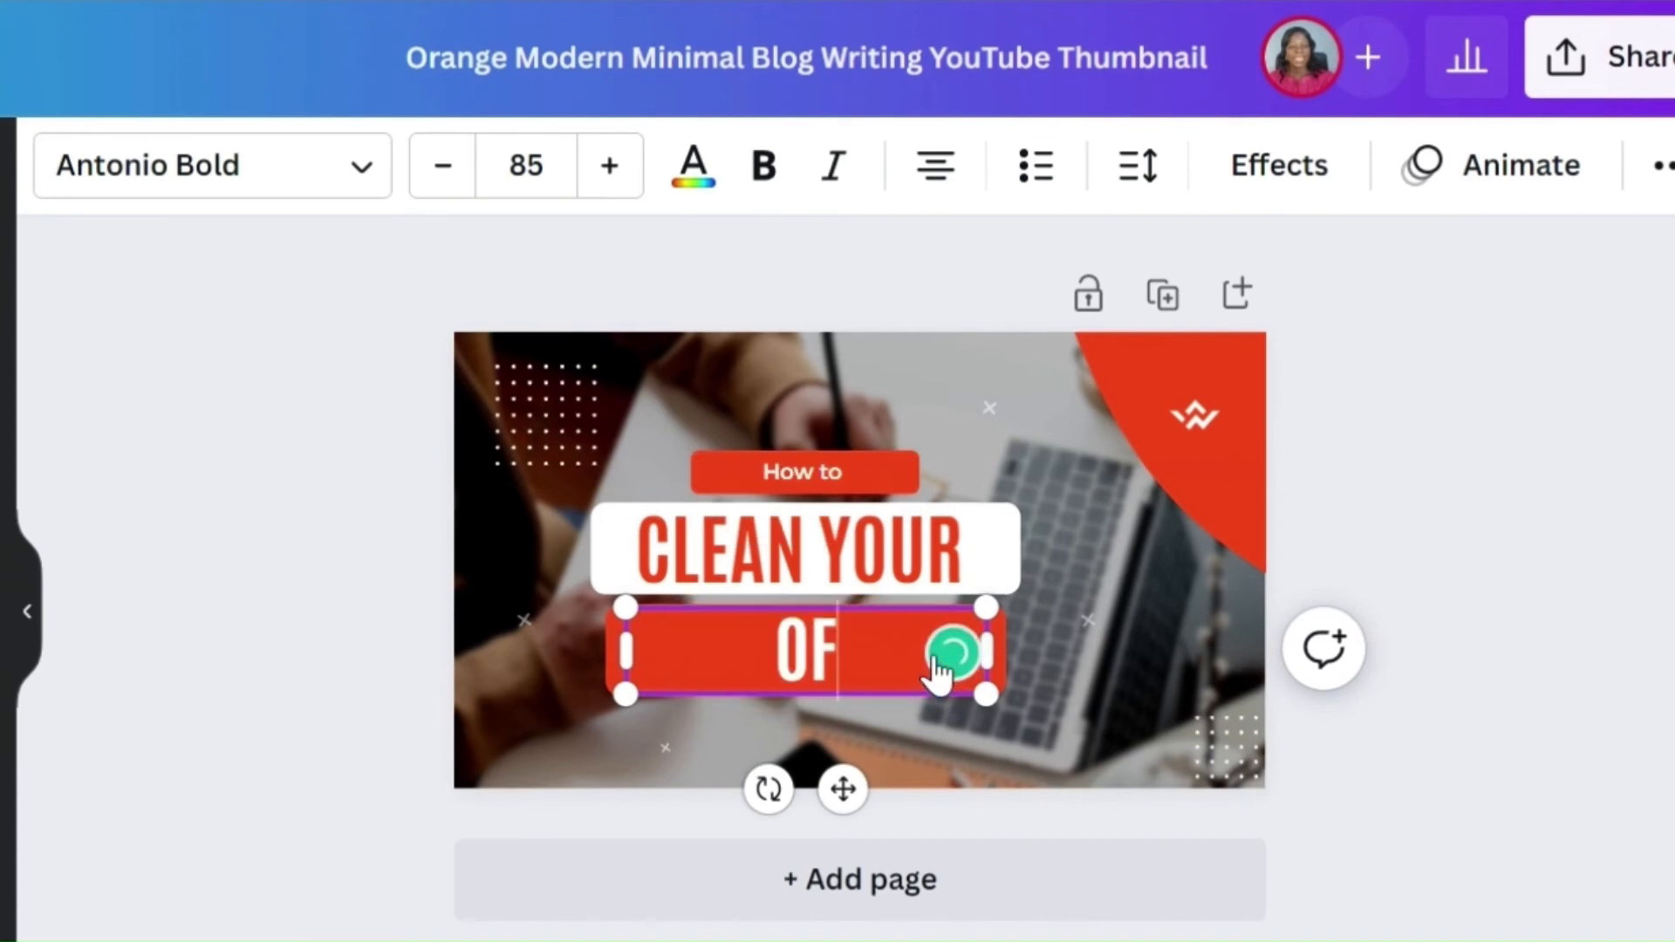
{"action": "type", "text": "FI"}
{"action": "key", "text": "BackSpace"}
{"action": "type", "text": "FICE"}
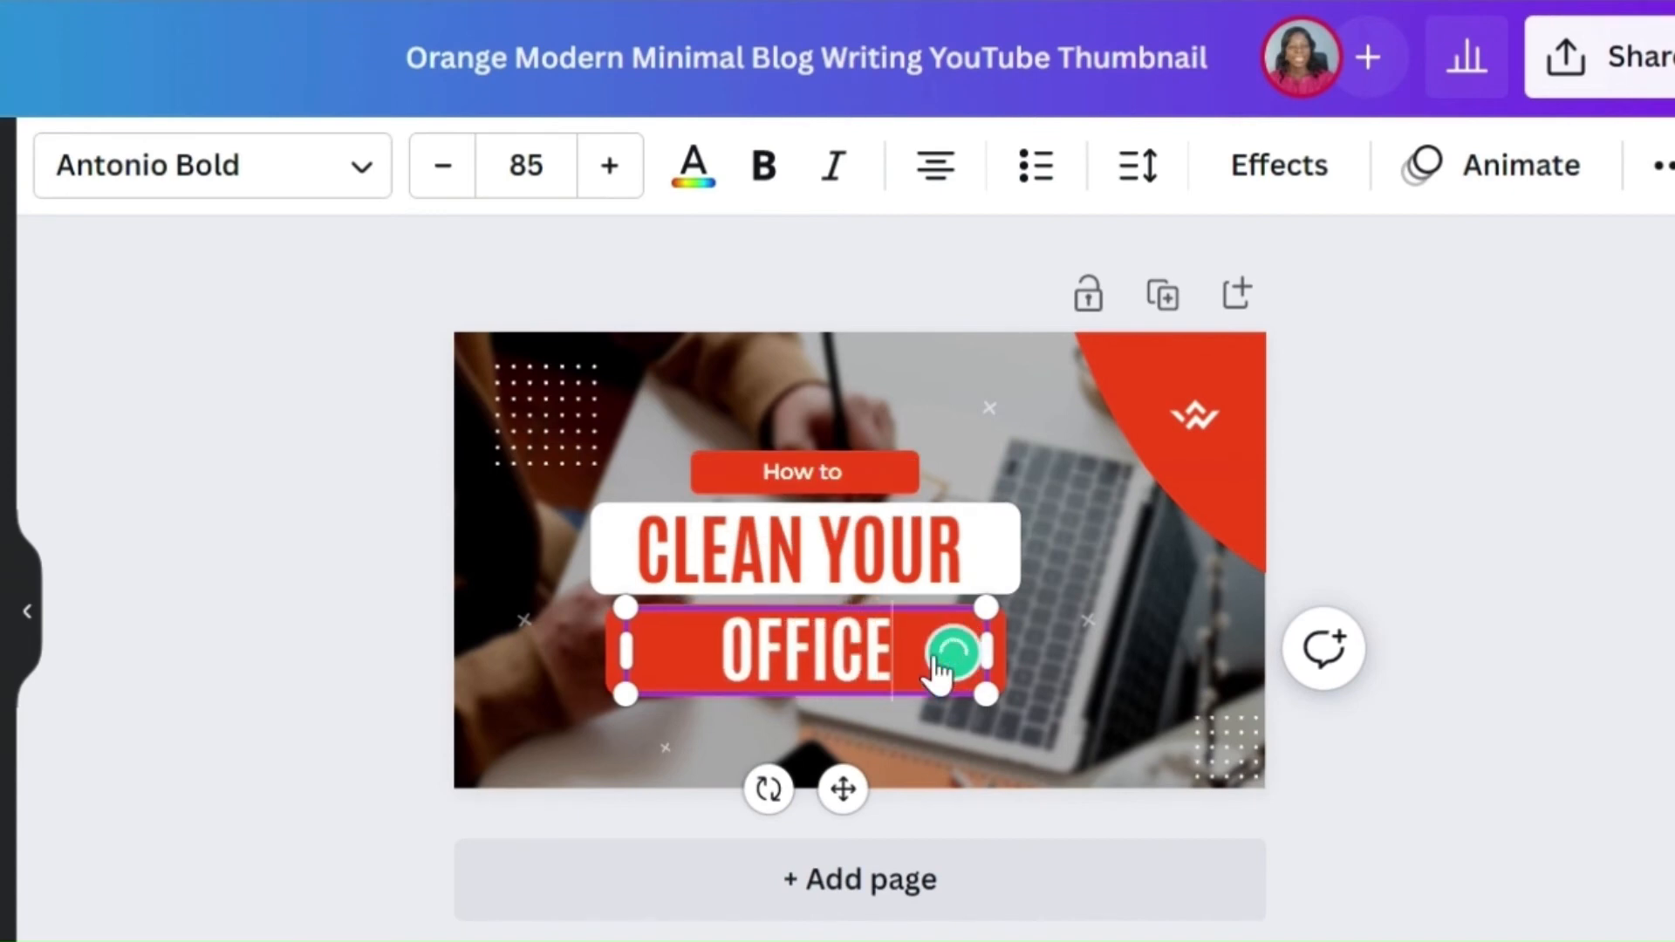
Step: Select the thumbnail's background photo and delete it
{"action": "left_click", "coordinate": [1059, 420]}
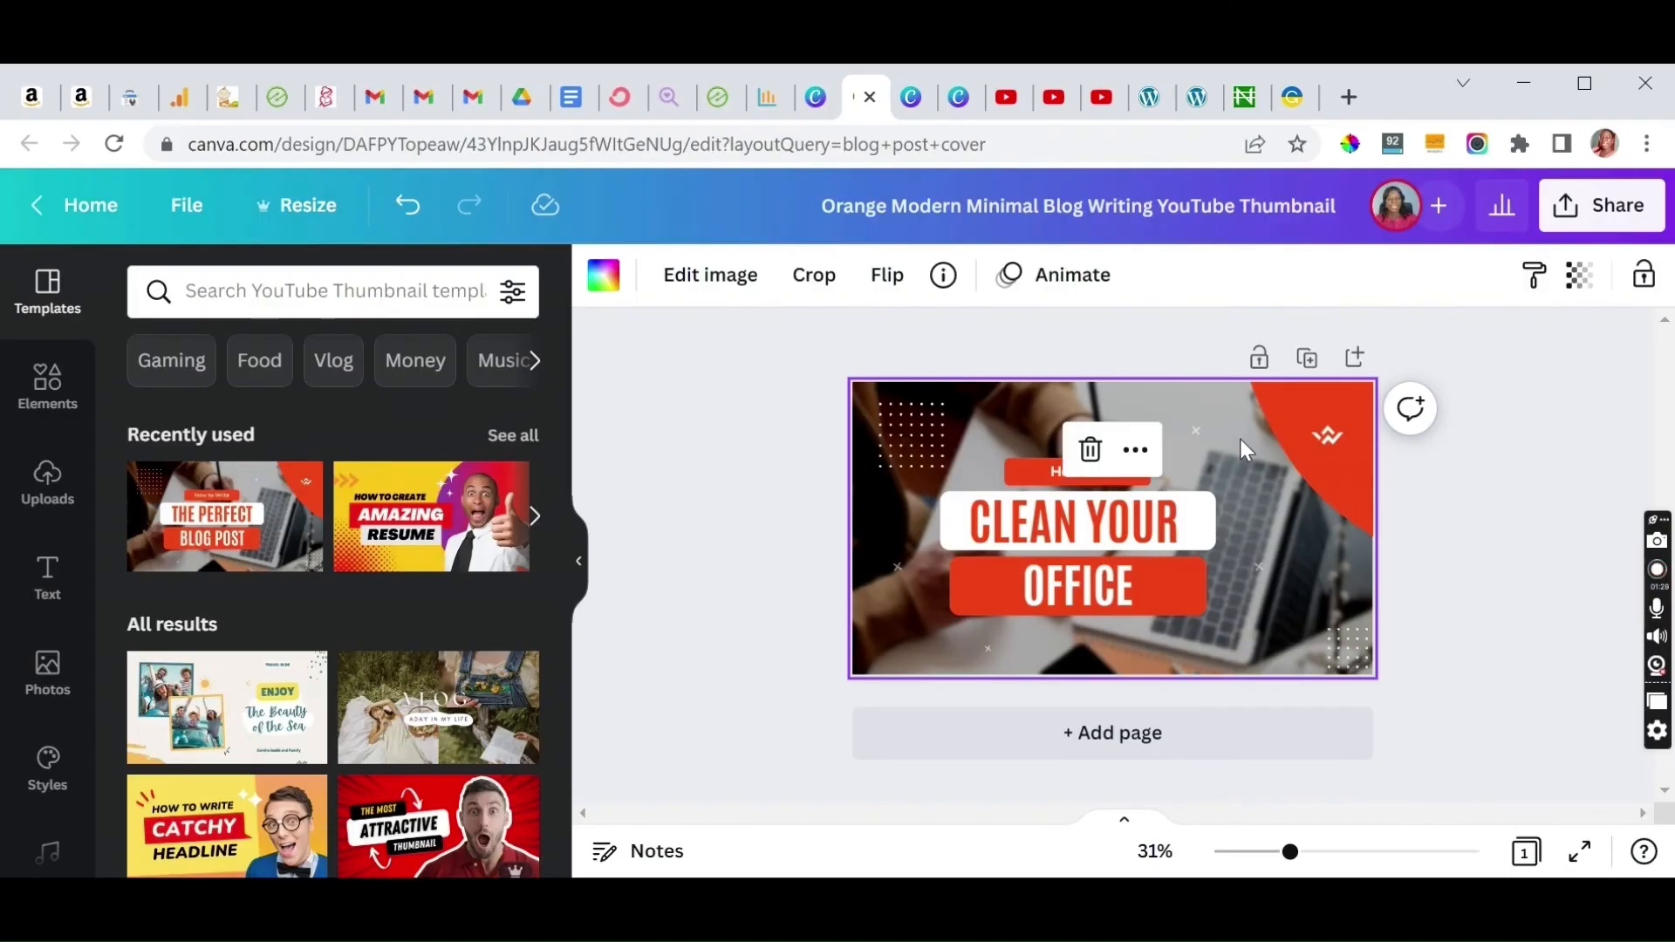
{"action": "key", "text": "Delete"}
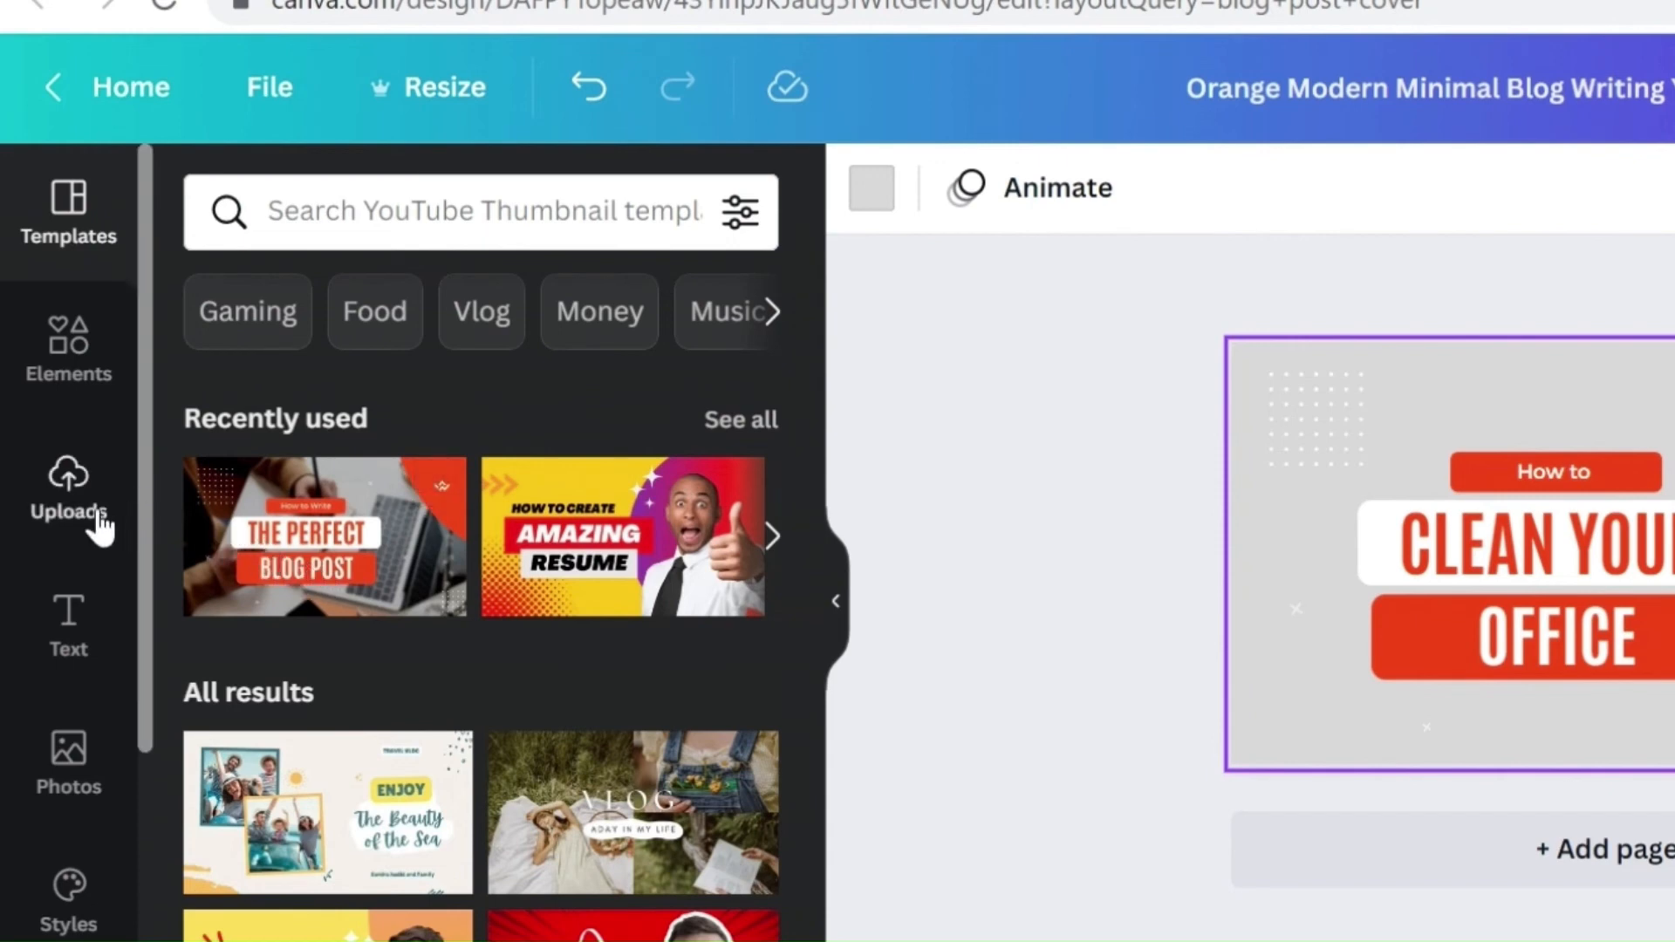
Step: Browse the Elements, Uploads, Text, Photos, Styles, Audio, Videos and Logos panels of the editor
{"action": "left_click", "coordinate": [77, 351]}
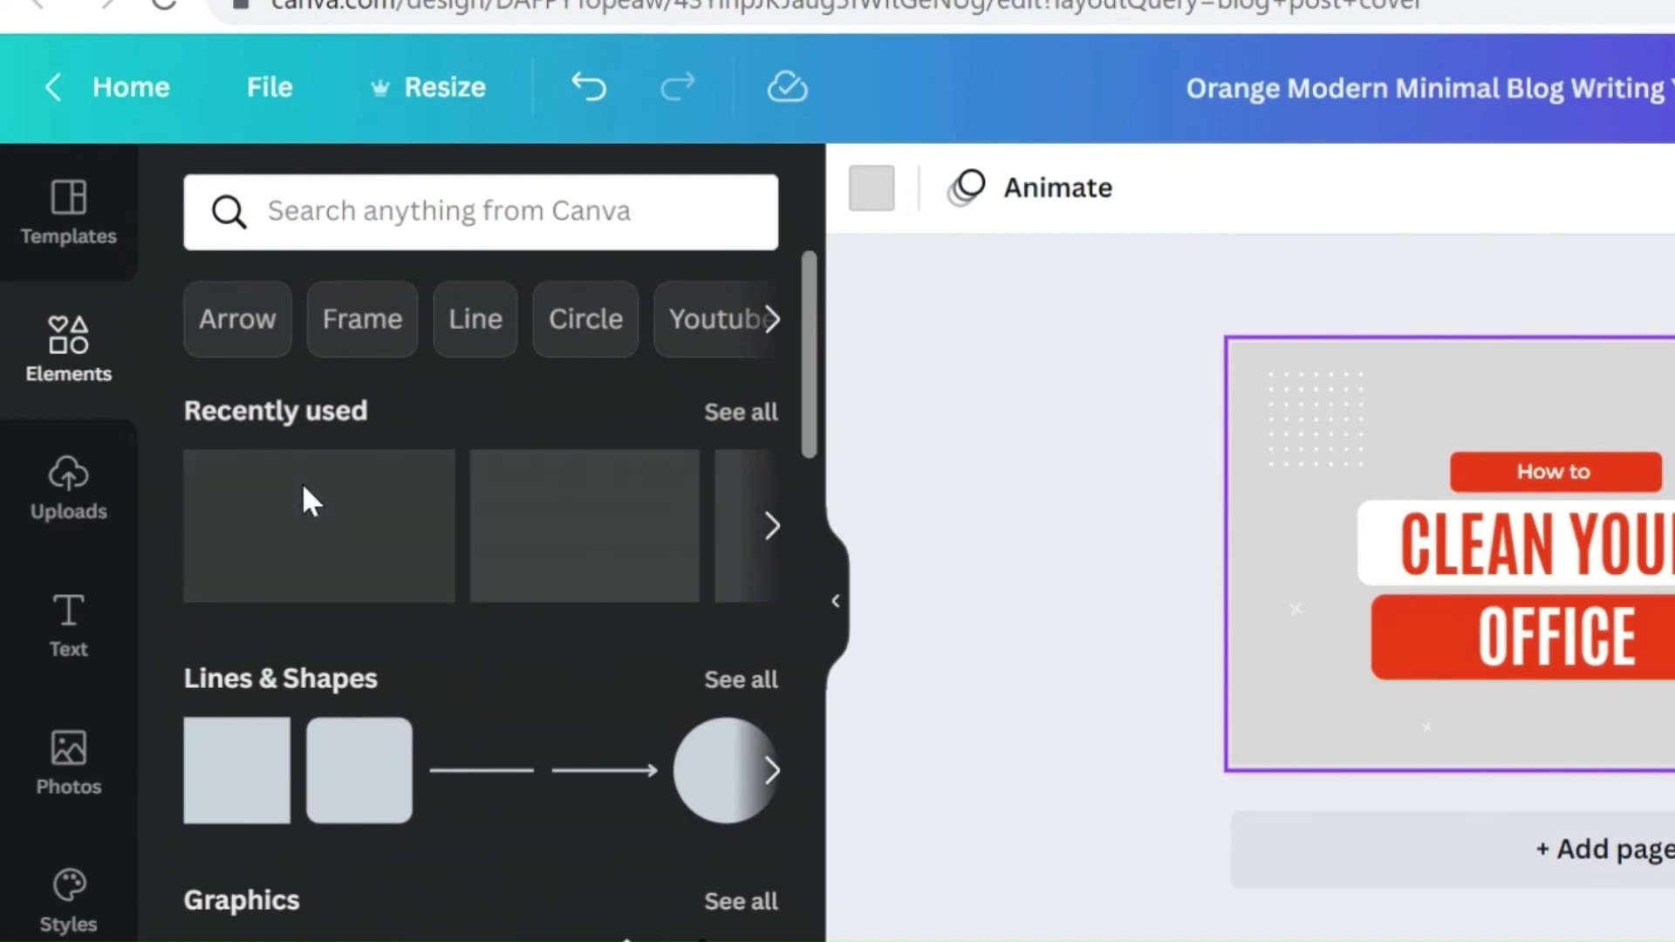
{"action": "left_click", "coordinate": [77, 523]}
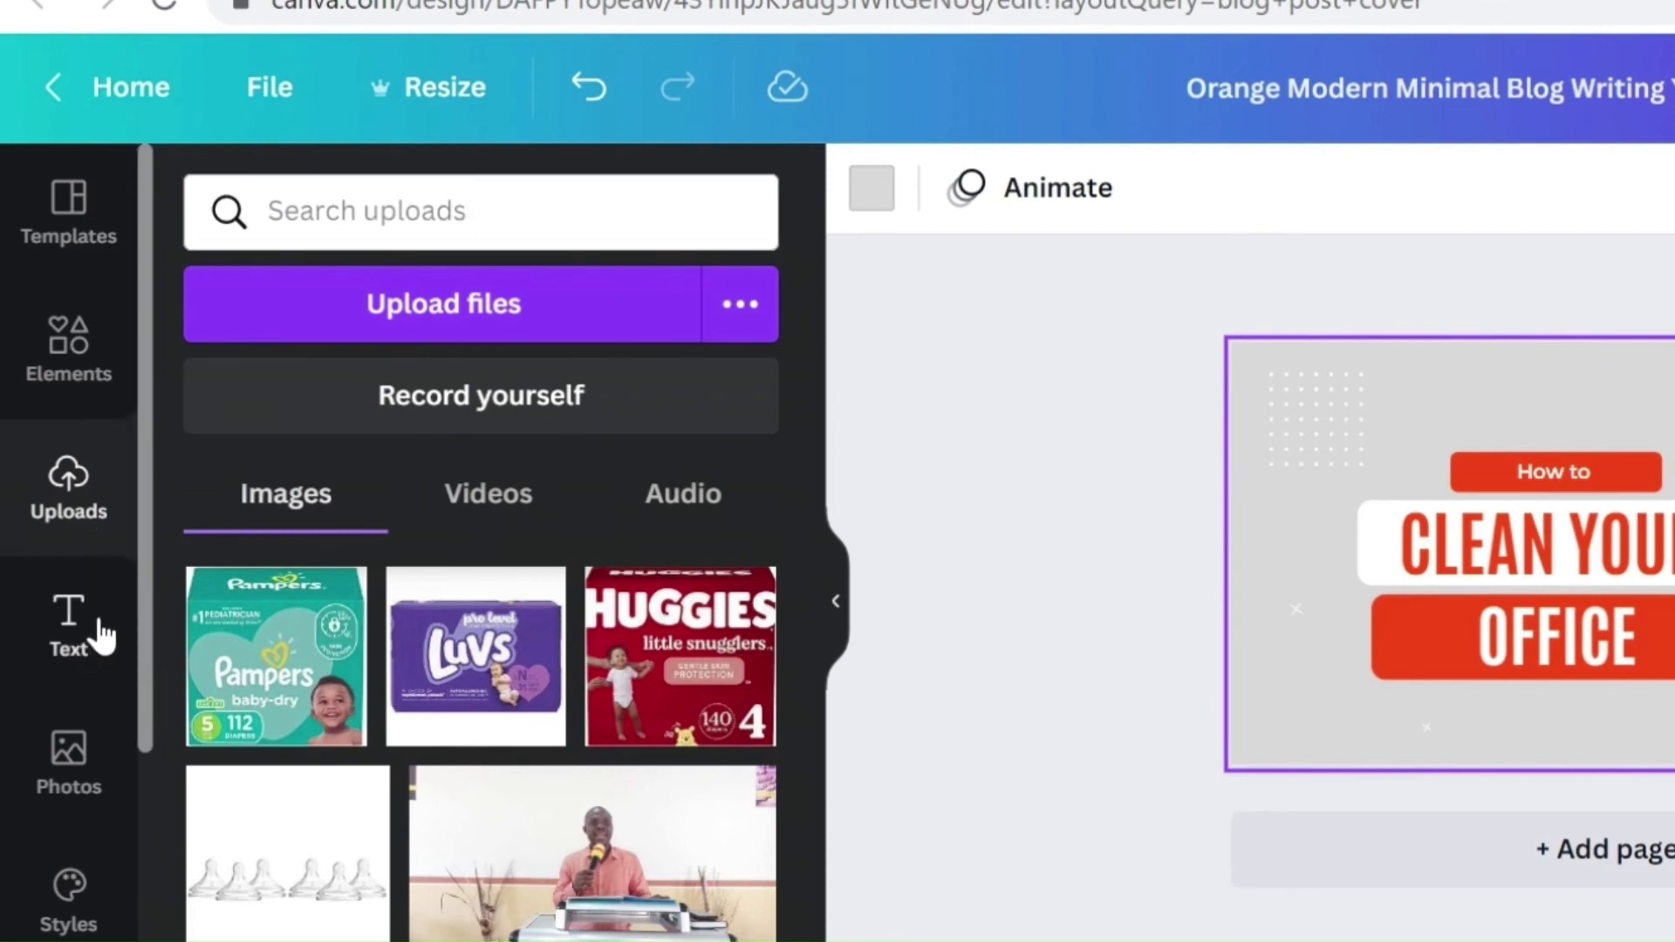
{"action": "left_click", "coordinate": [83, 649]}
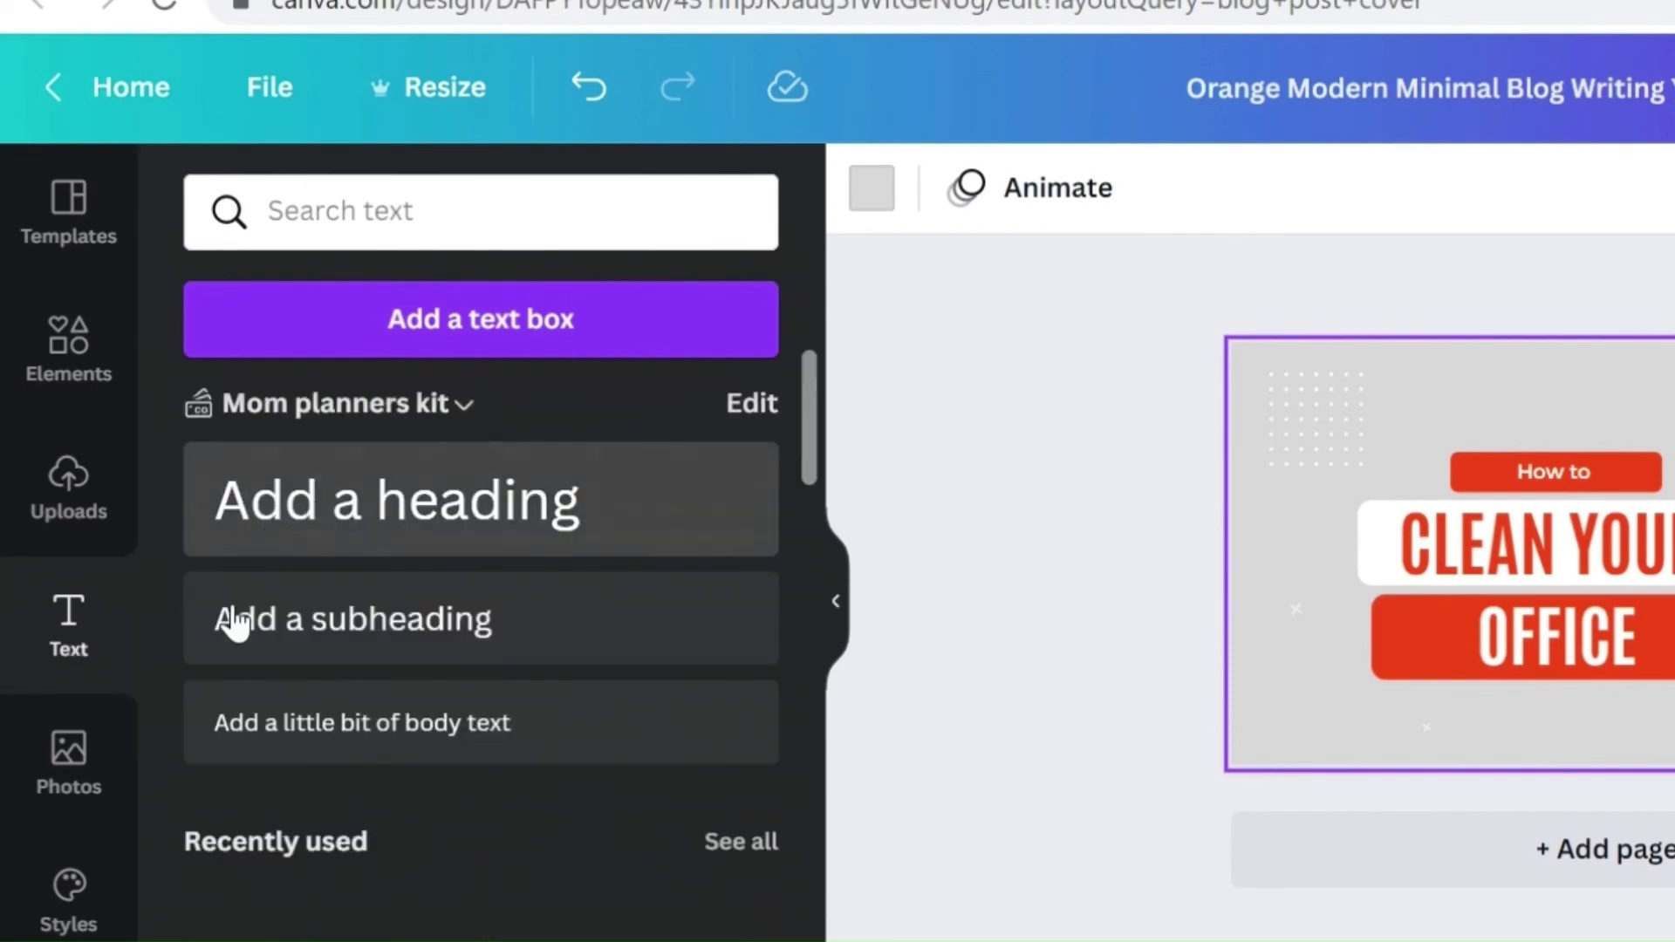
{"action": "left_click", "coordinate": [83, 785]}
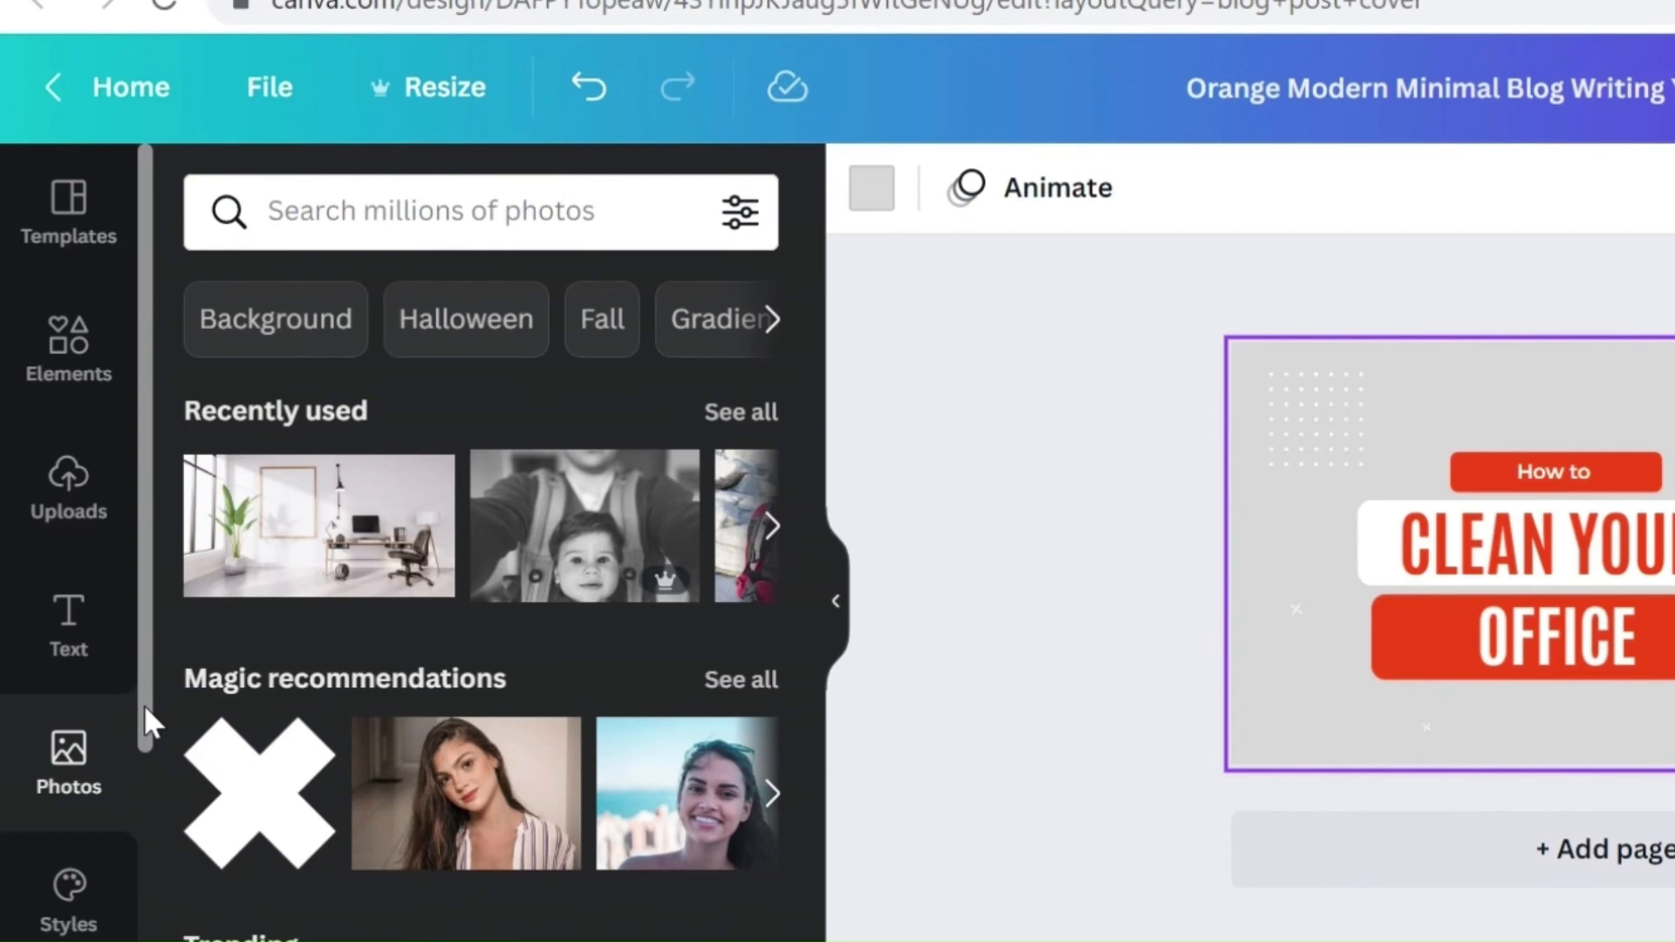
{"action": "left_click_drag", "start_coordinate": [144, 704], "coordinate": [153, 875]}
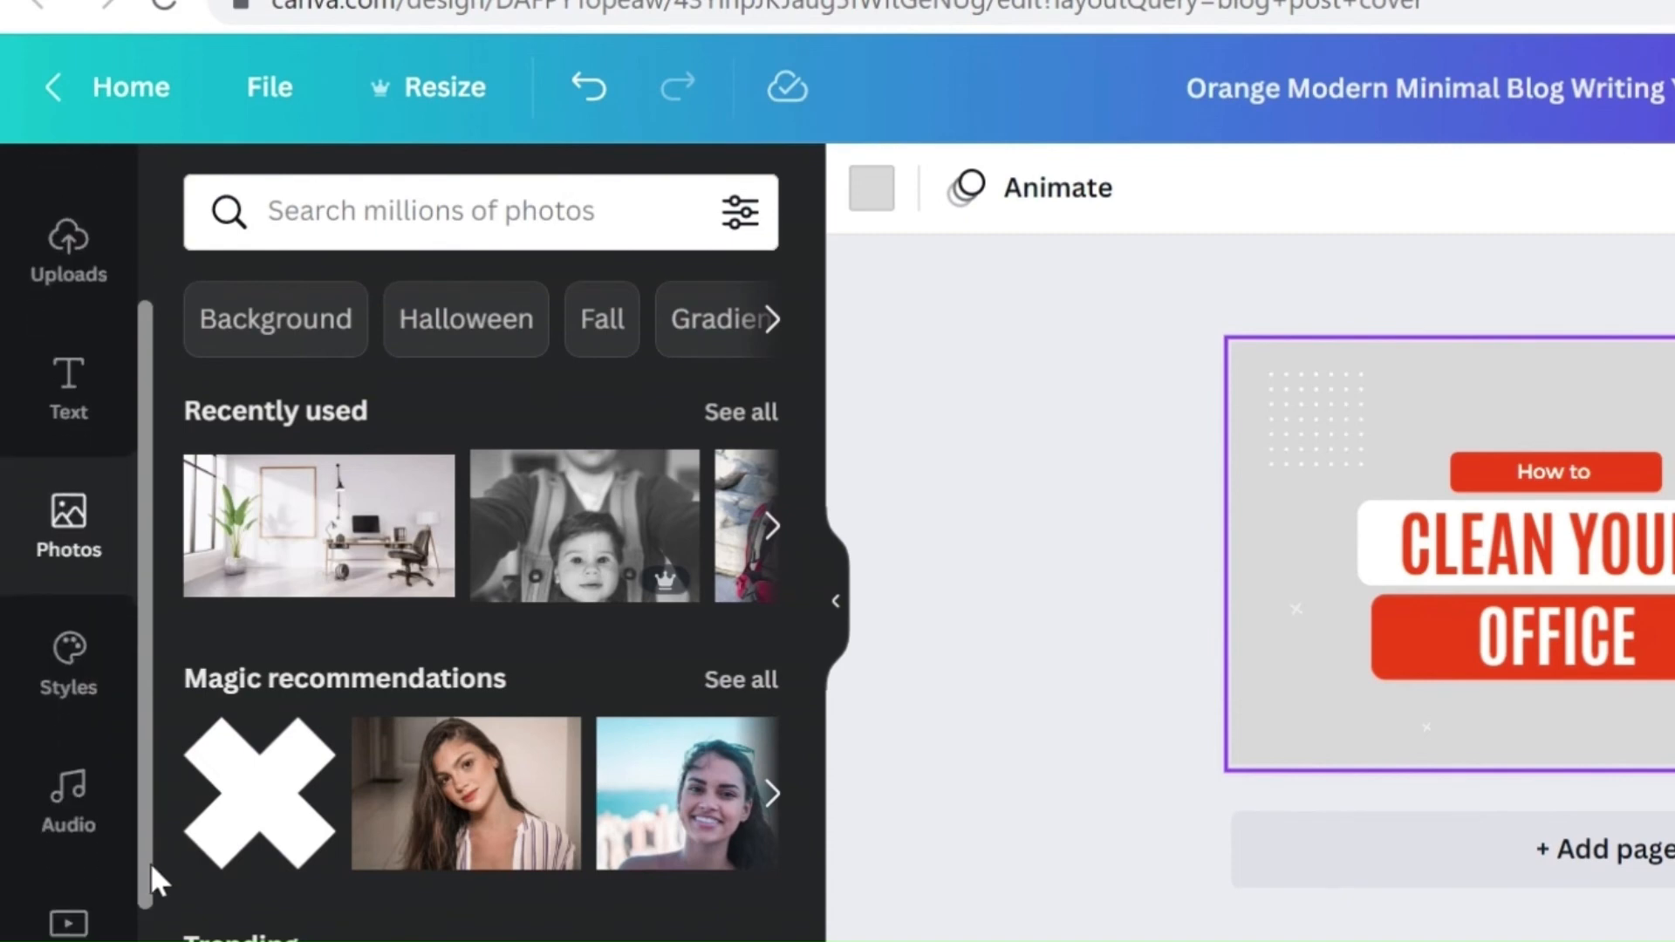
{"action": "left_click", "coordinate": [94, 724]}
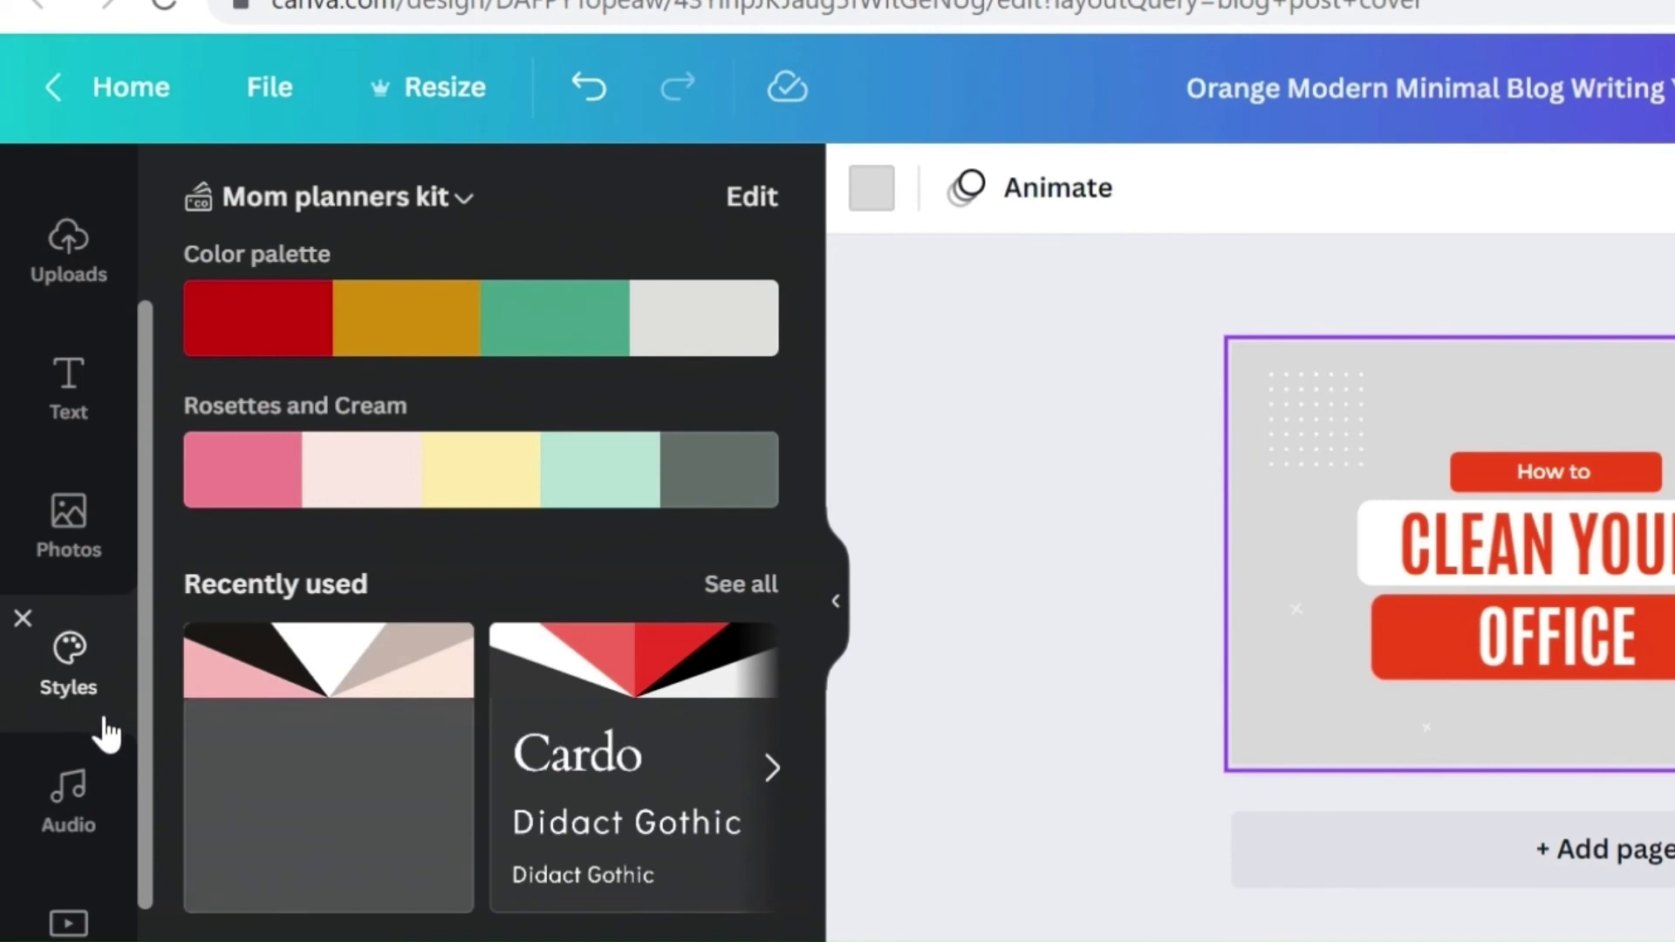
{"action": "left_click", "coordinate": [69, 833]}
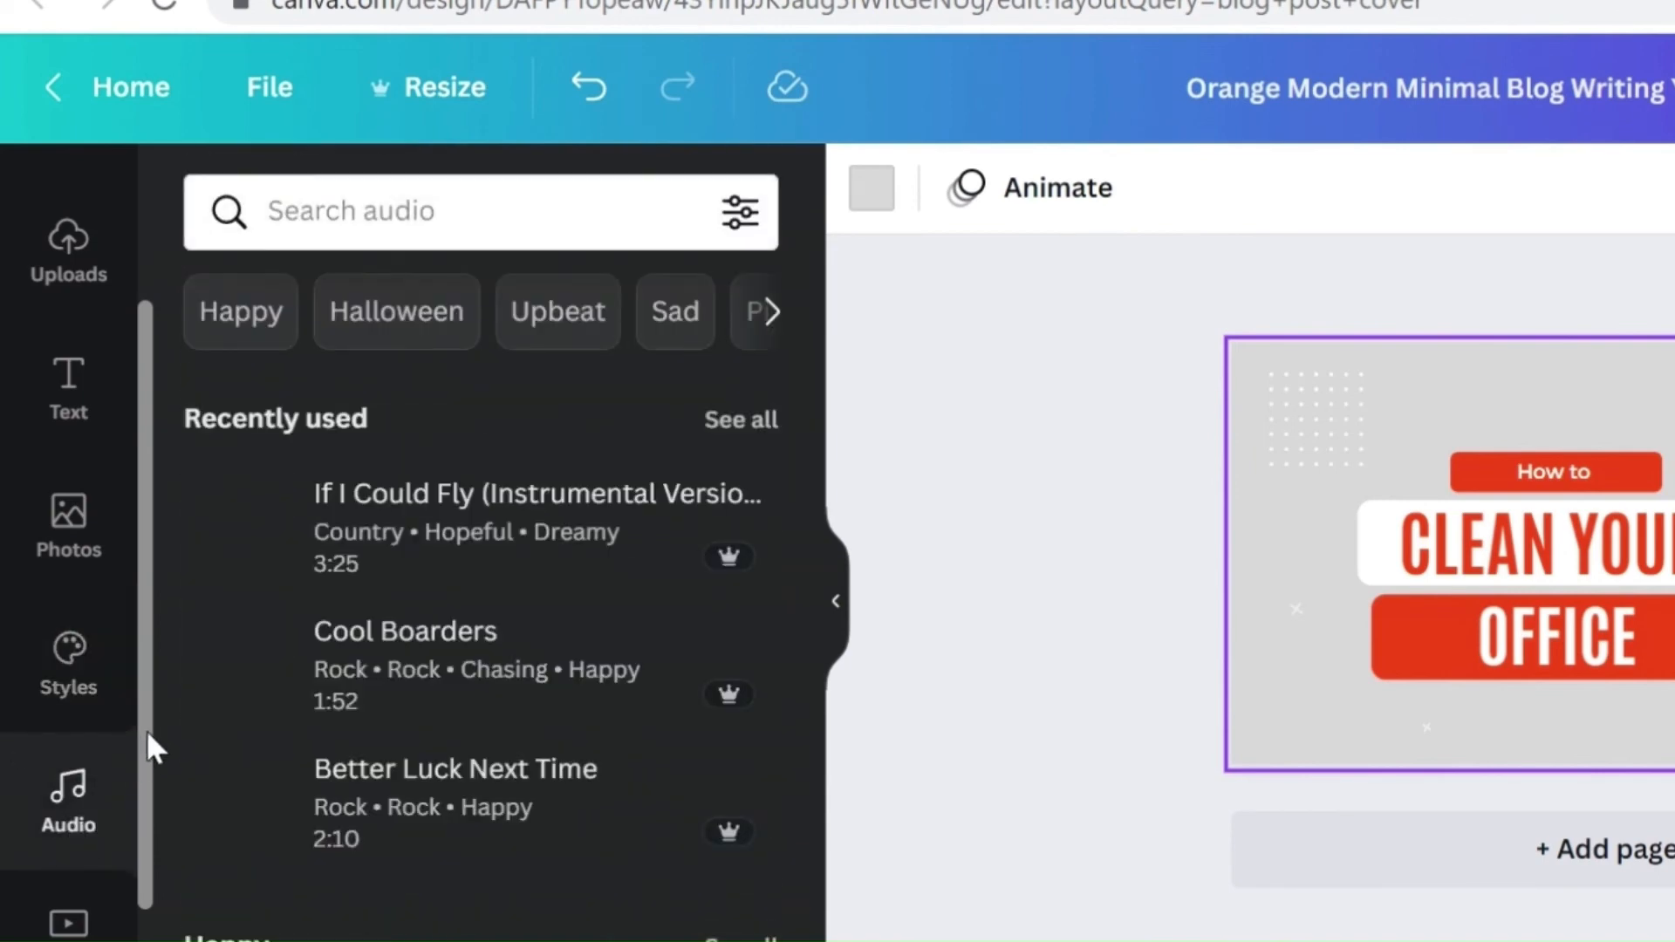
{"action": "left_click_drag", "start_coordinate": [147, 733], "coordinate": [146, 843]}
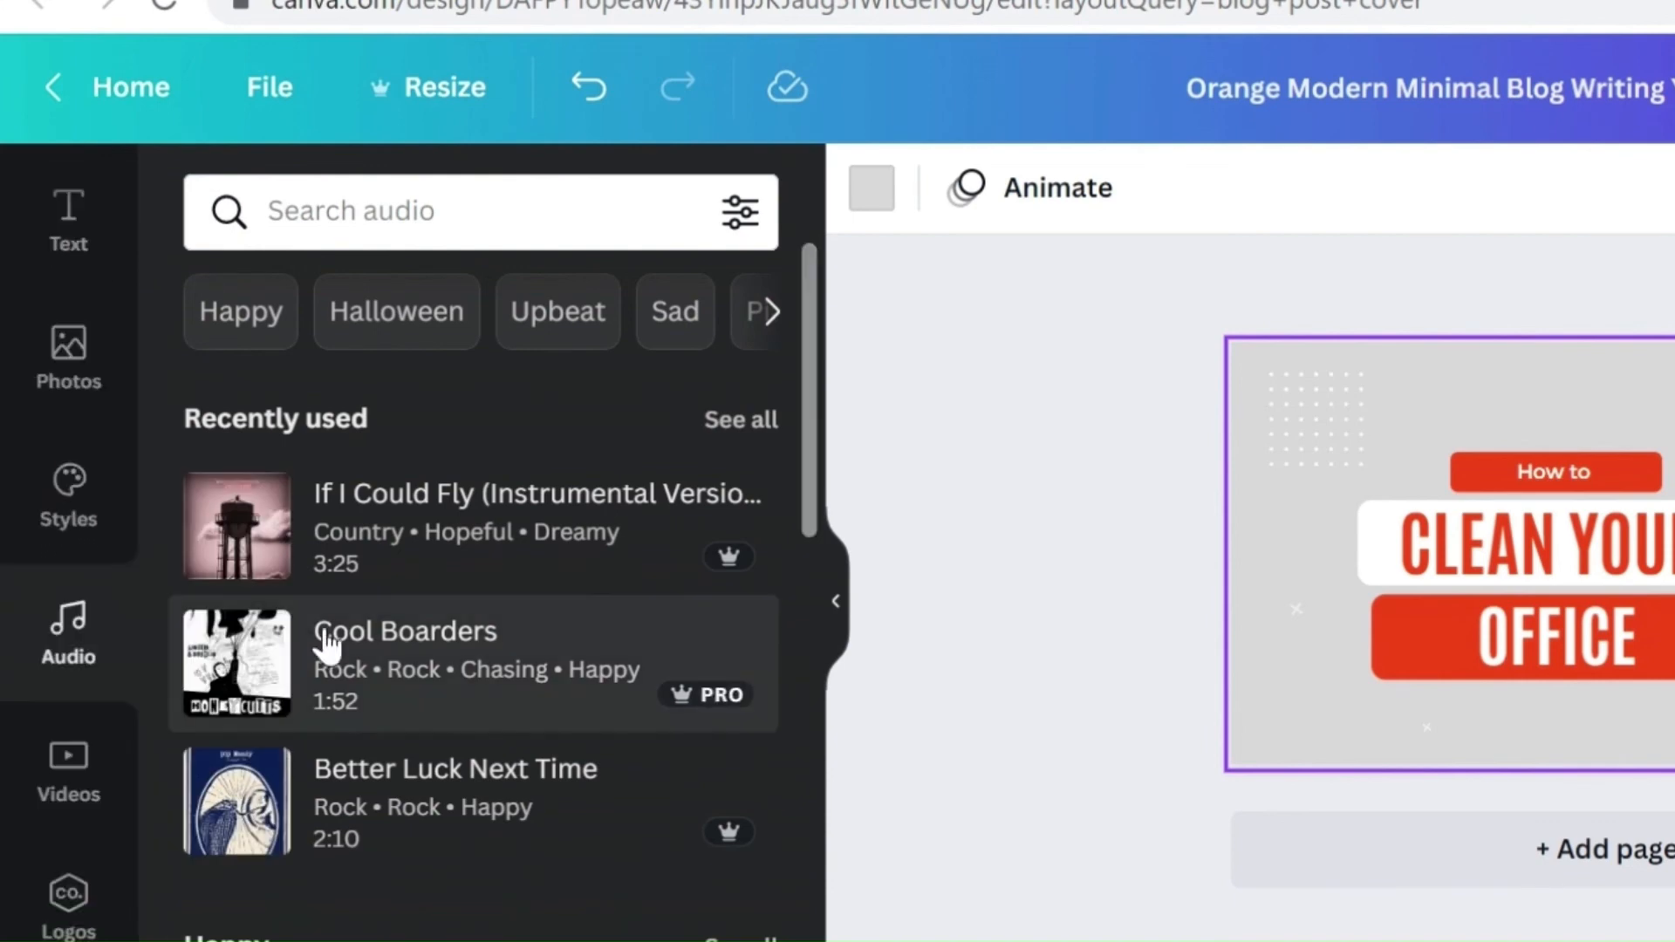
{"action": "left_click", "coordinate": [70, 818]}
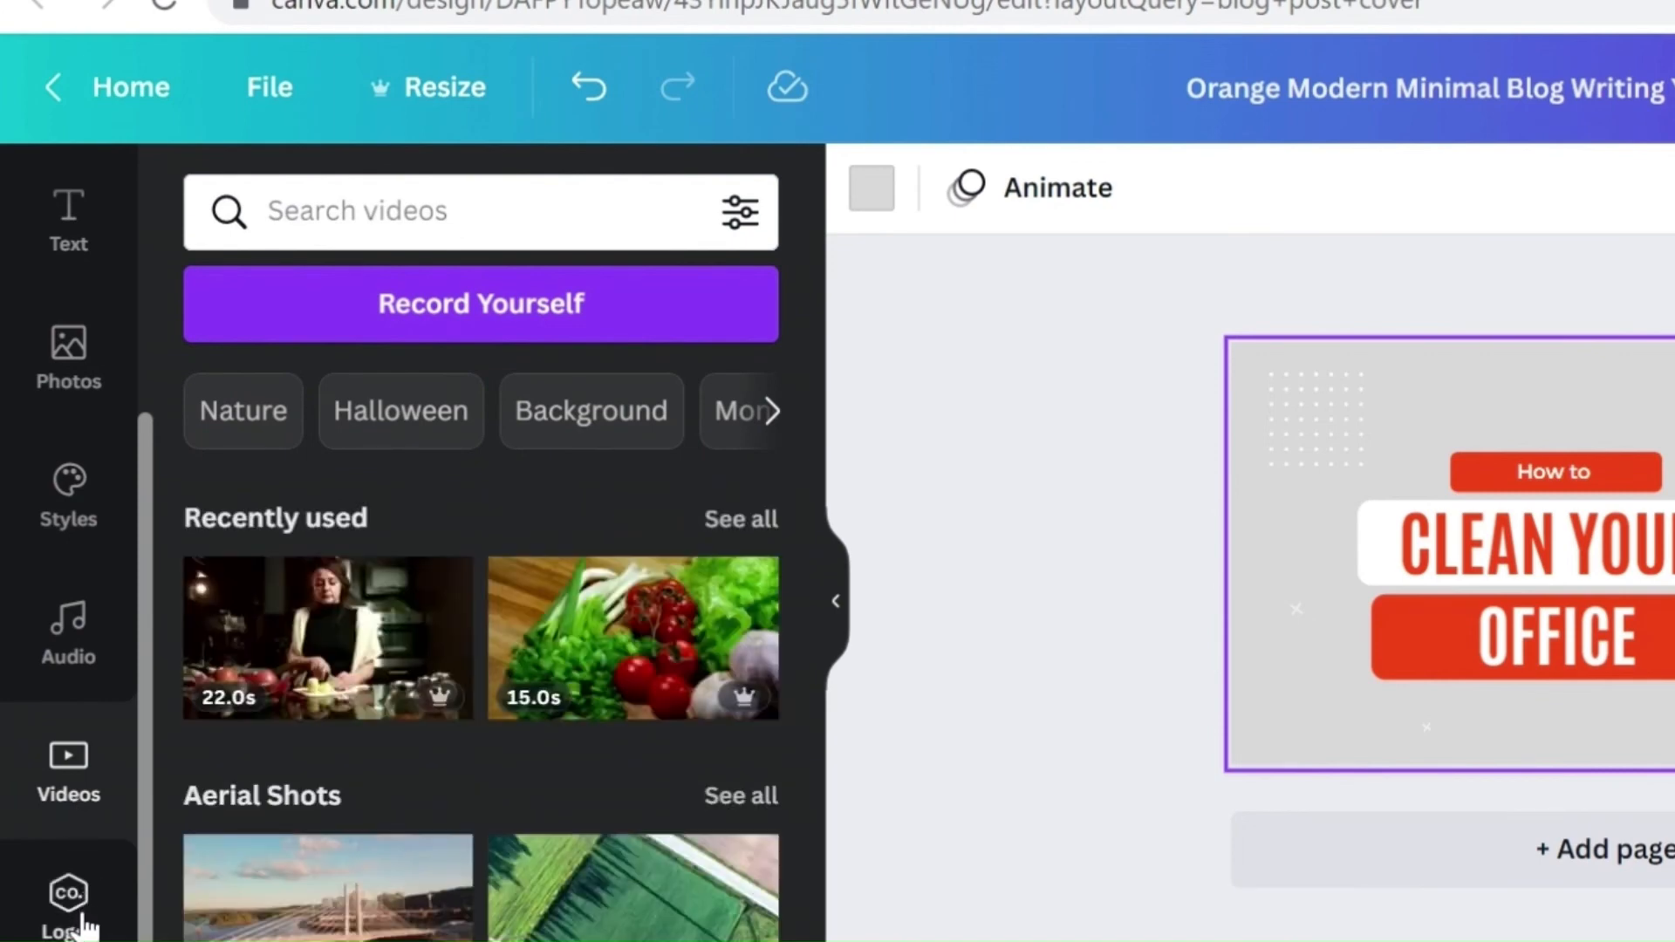
{"action": "left_click", "coordinate": [78, 916]}
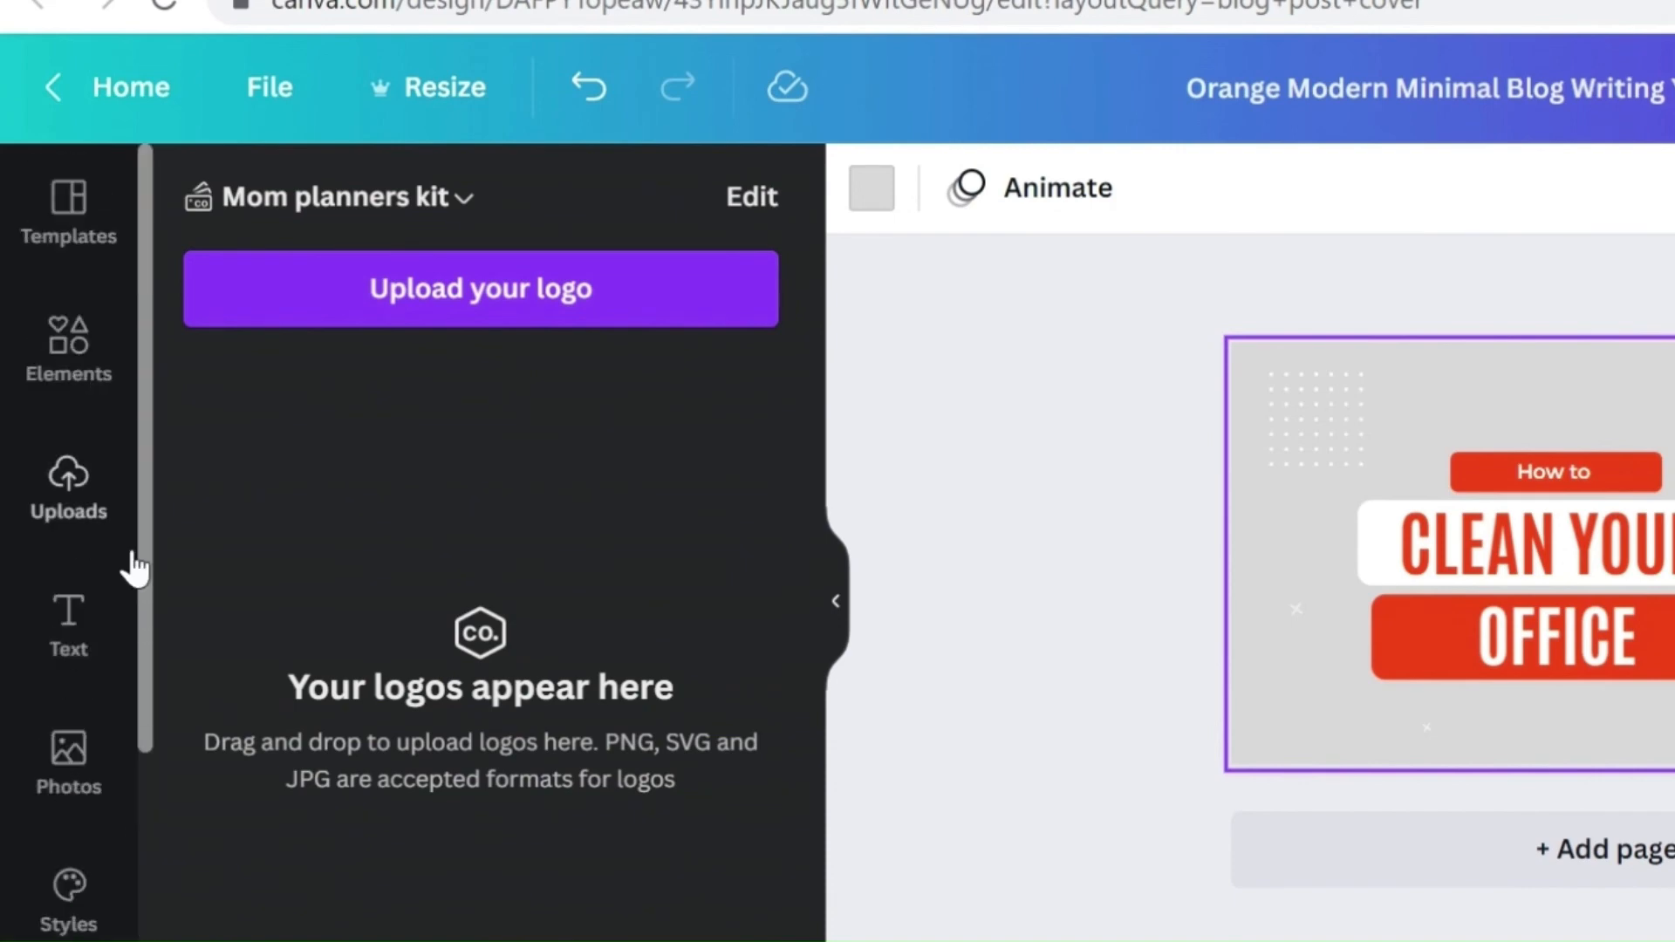
Step: Search the photo library for "office" and place the white office desk photo as the thumbnail's background
{"action": "left_click", "coordinate": [70, 778]}
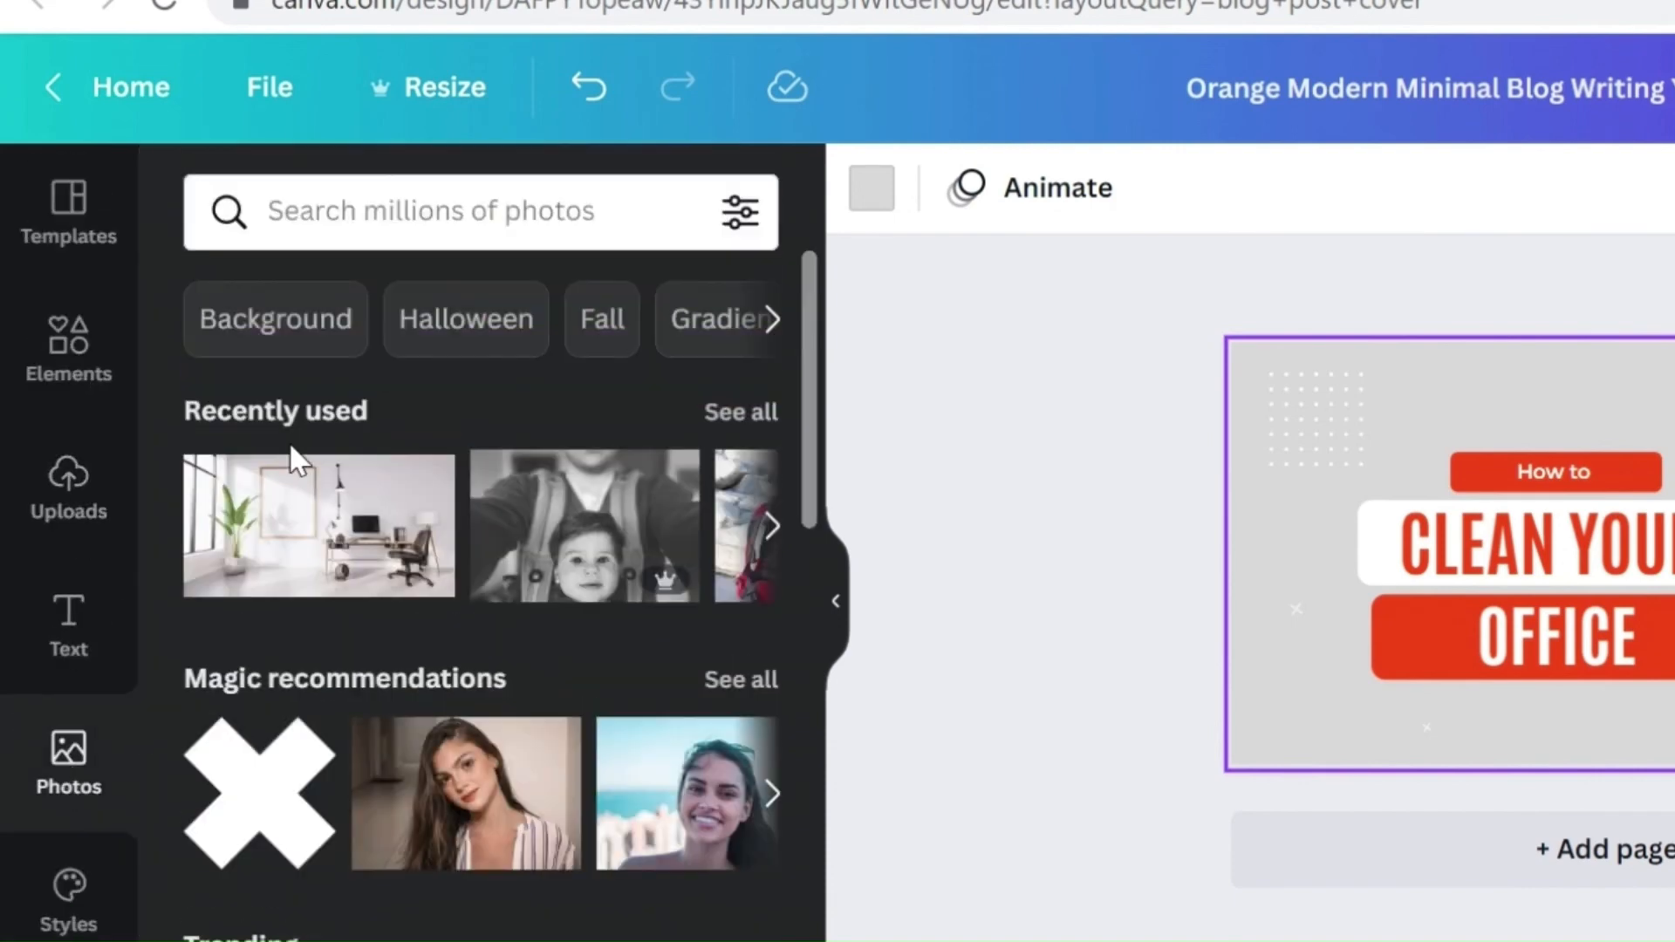
{"action": "left_click", "coordinate": [411, 210]}
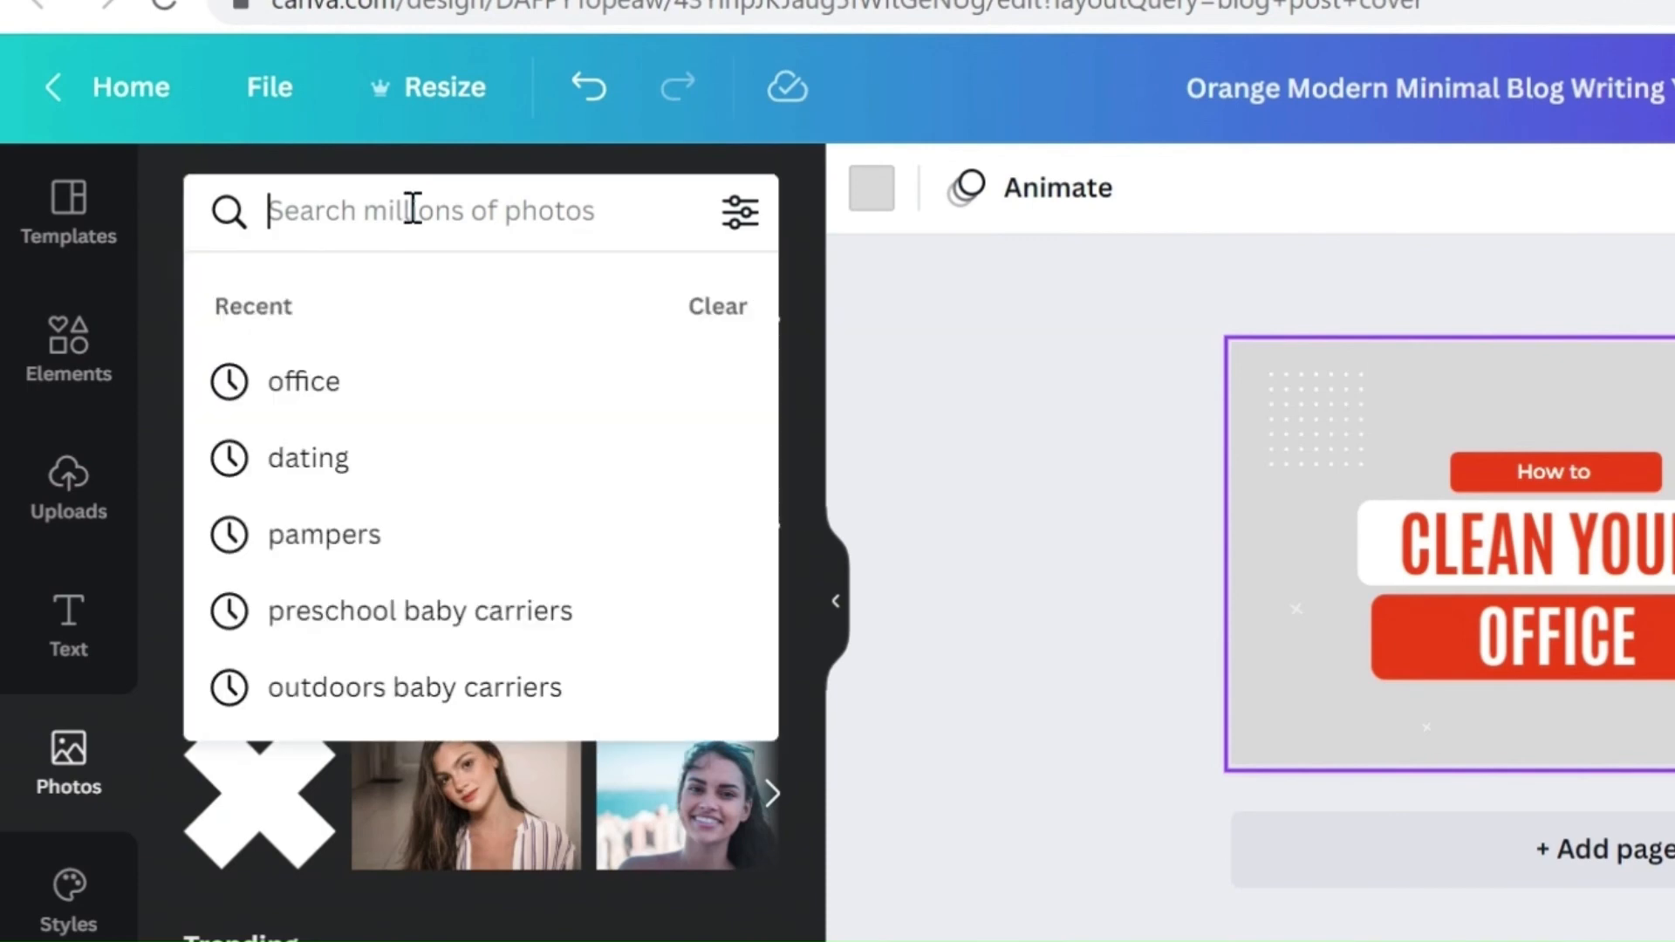
{"action": "type", "text": "offi"}
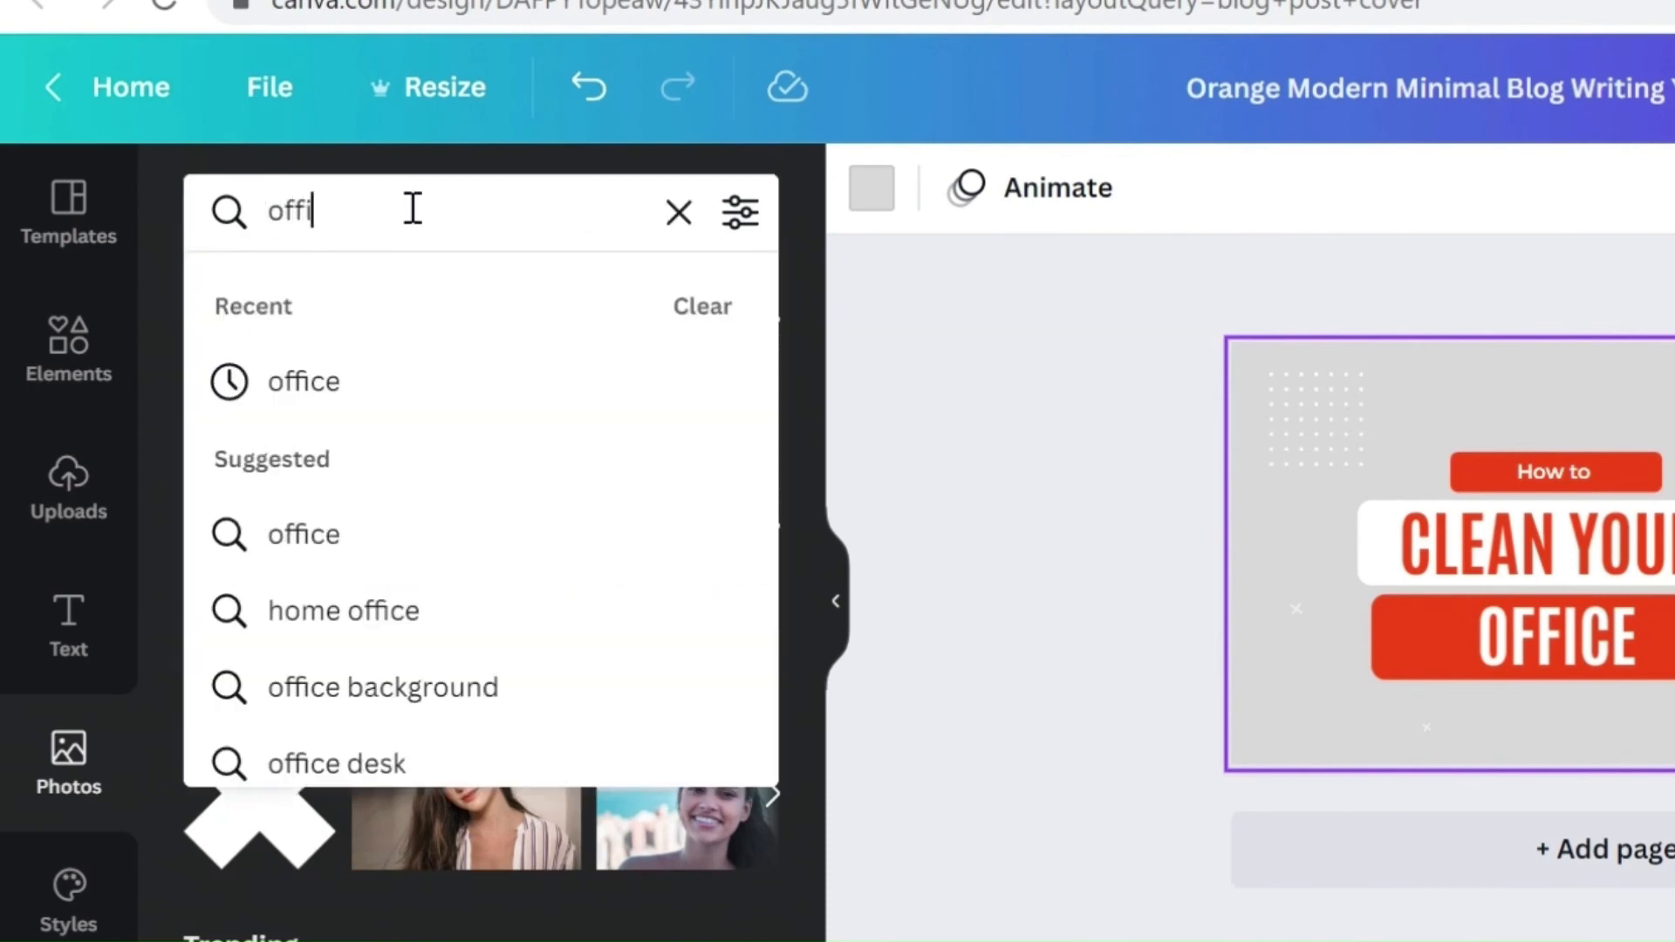
{"action": "type", "text": "ce"}
{"action": "key", "text": "Return"}
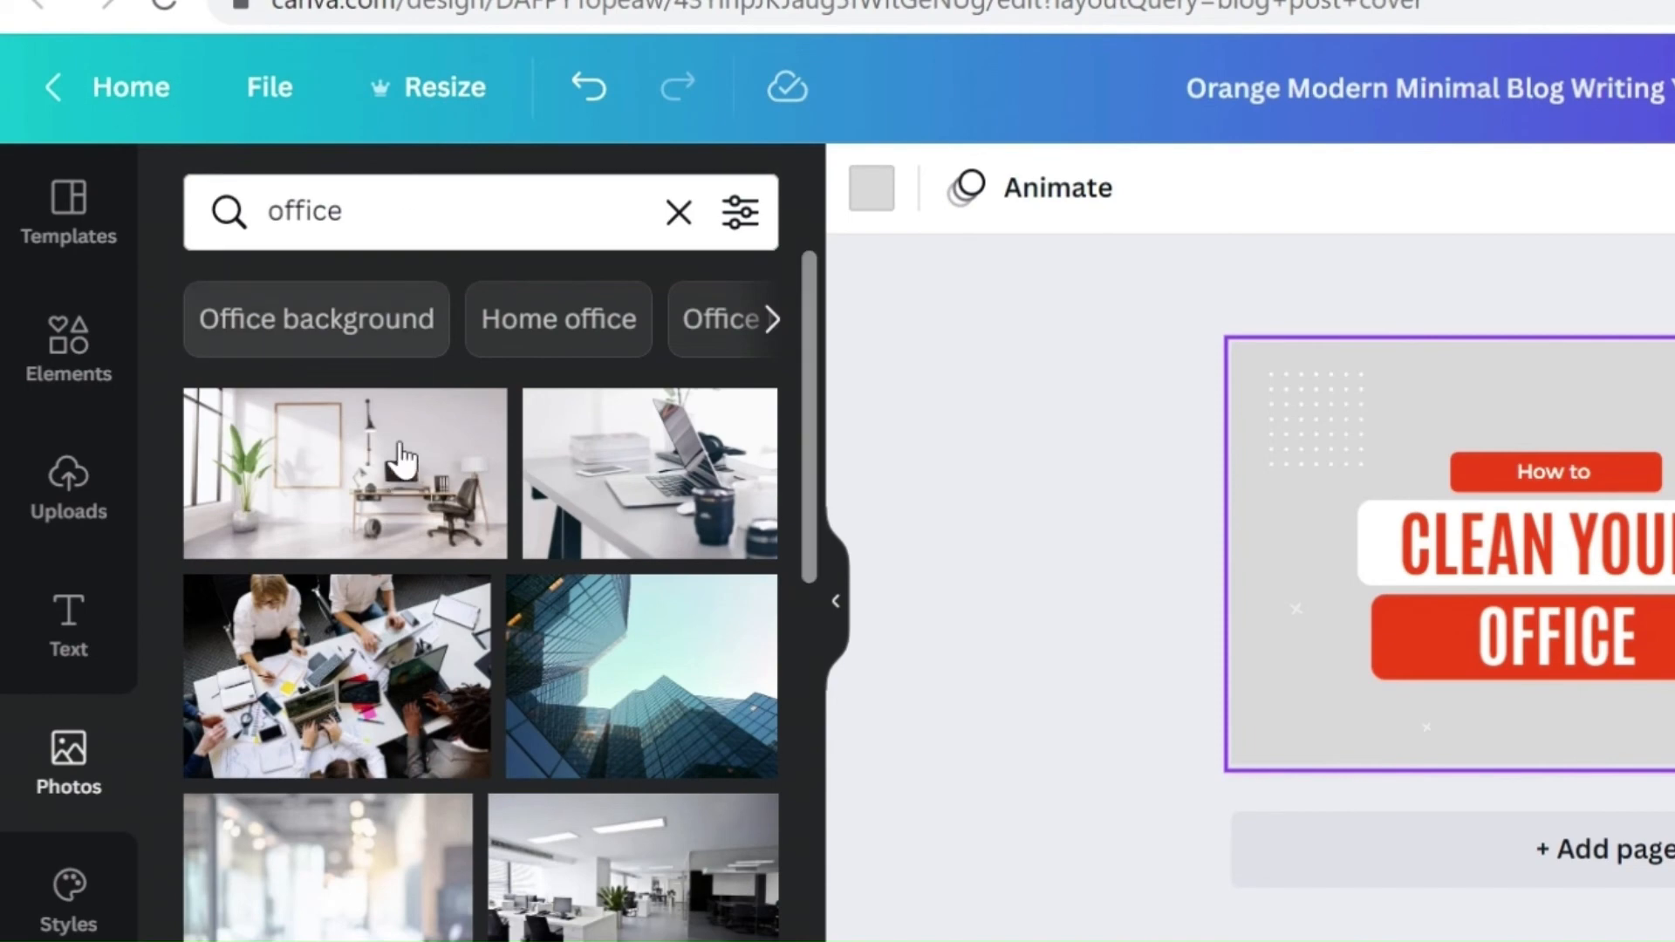
{"action": "left_click", "coordinate": [329, 504]}
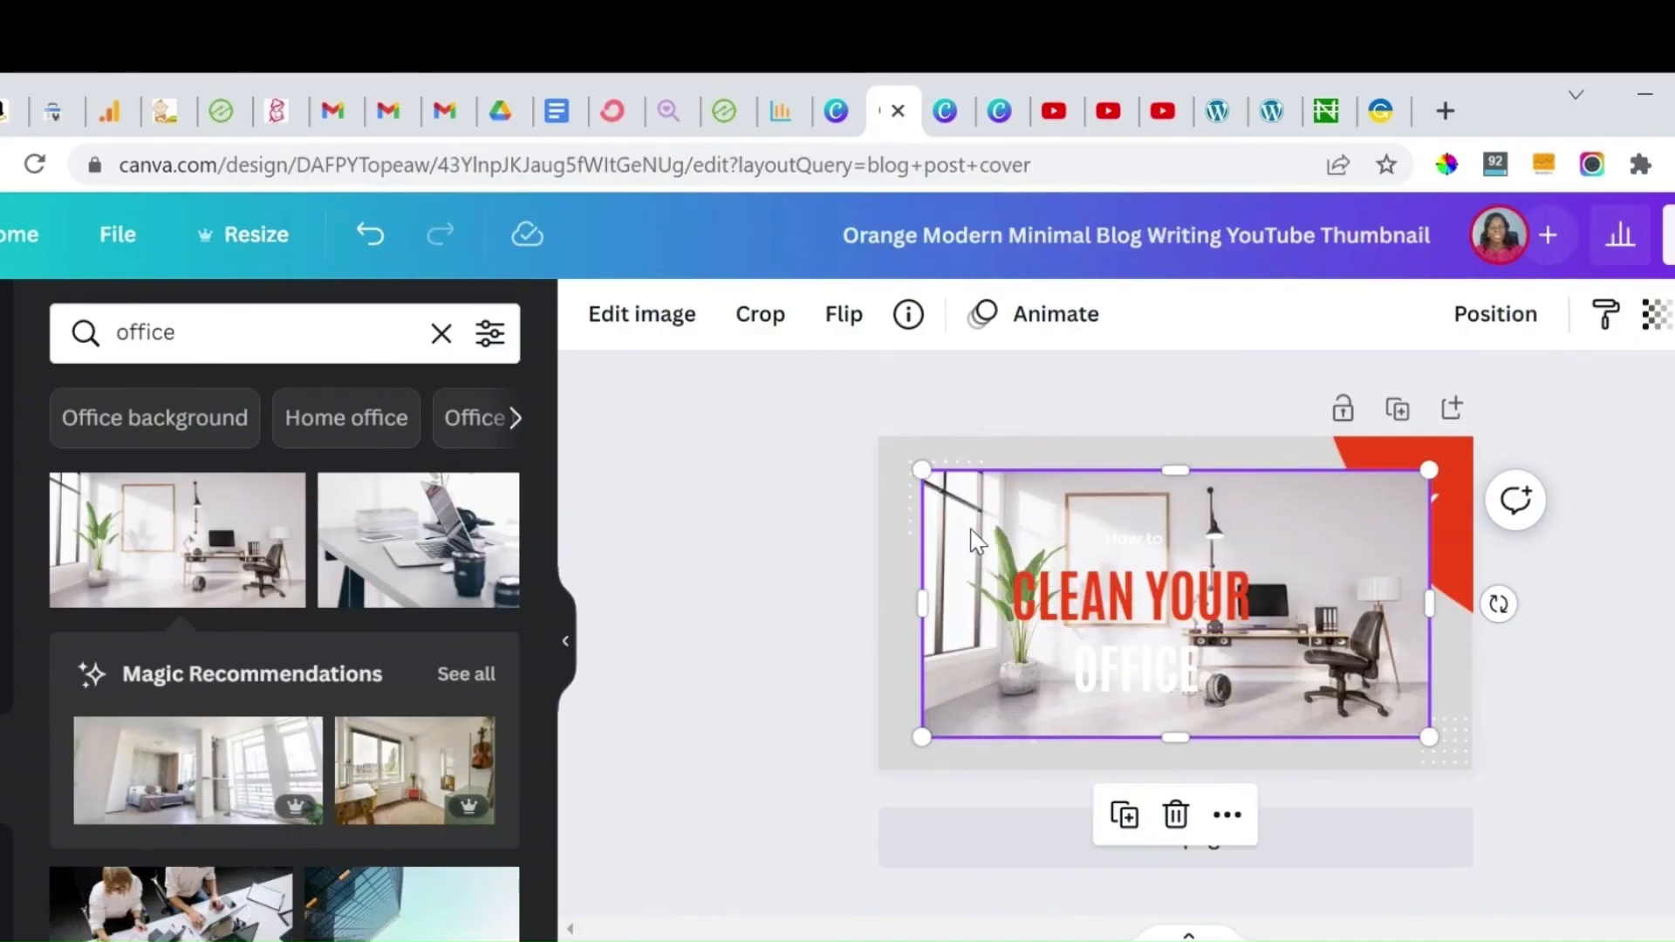
{"action": "key", "text": "Delete"}
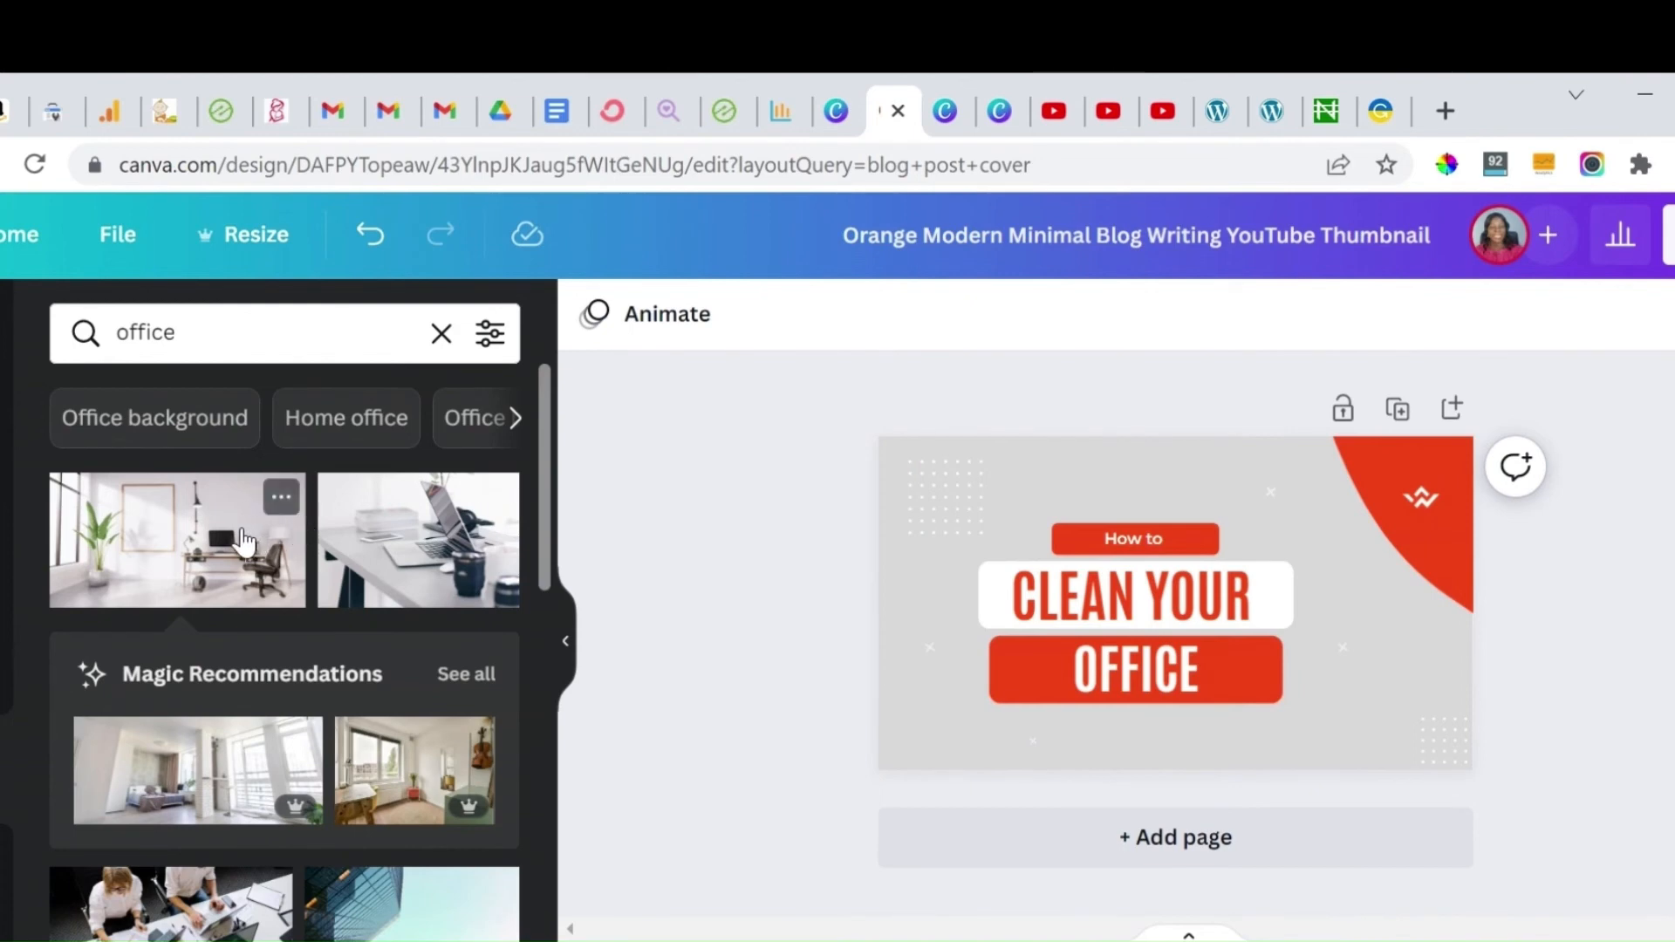
{"action": "left_click_drag", "start_coordinate": [250, 543], "coordinate": [898, 576]}
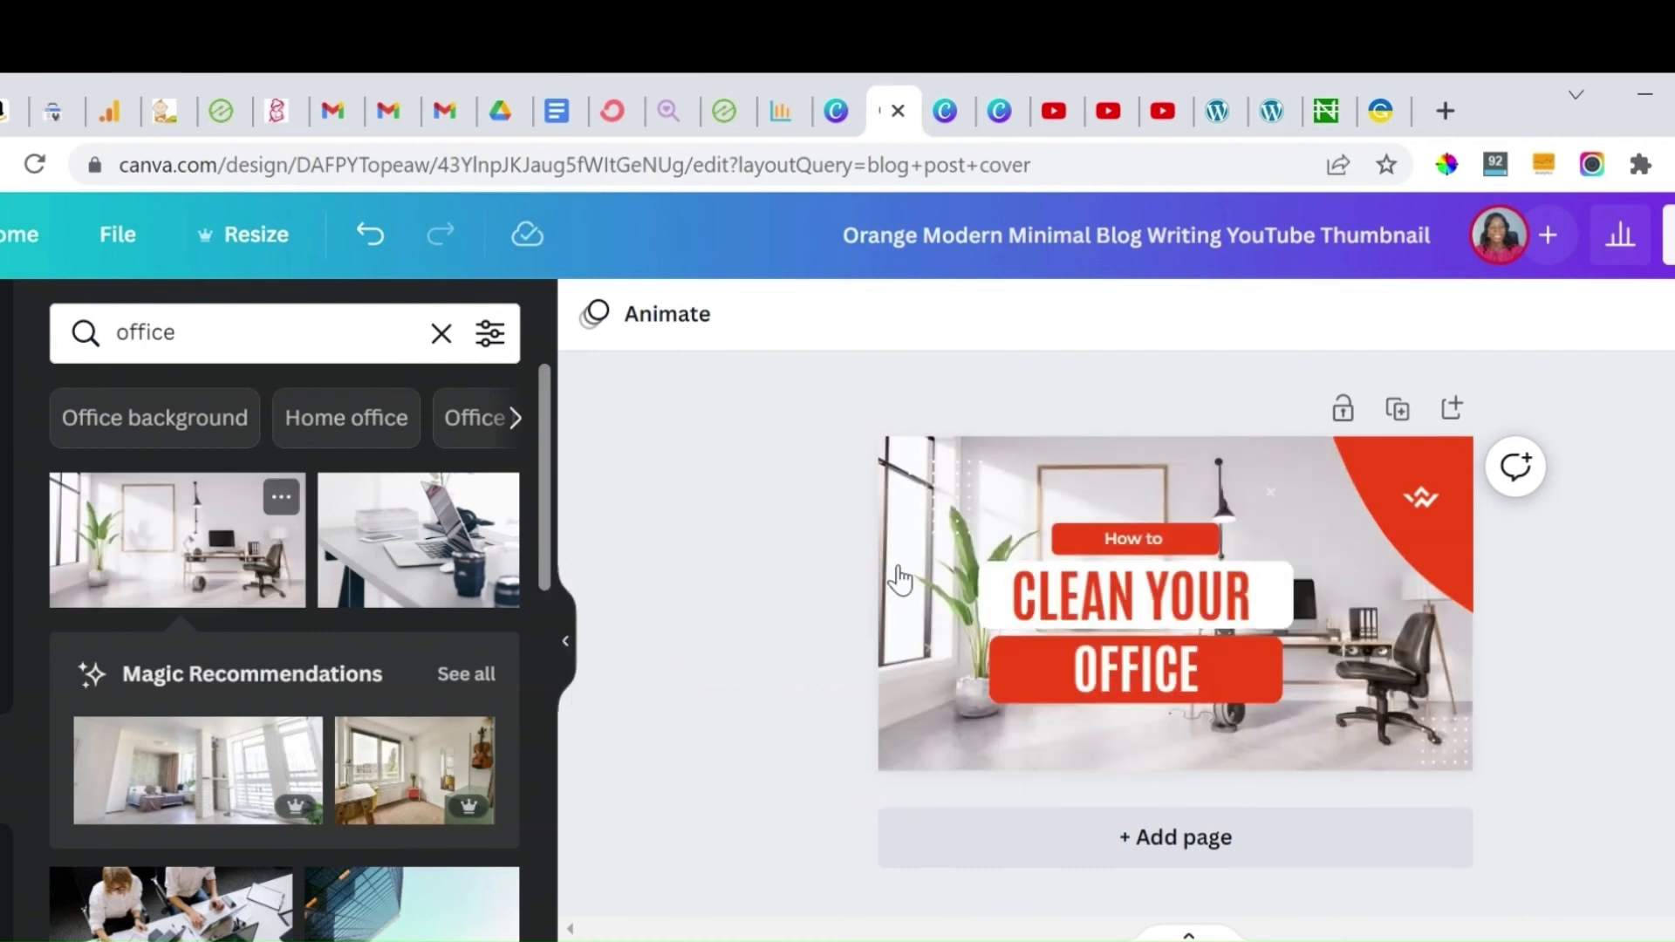
Step: Set the background photo's transparency to 53
{"action": "left_click", "coordinate": [1382, 703]}
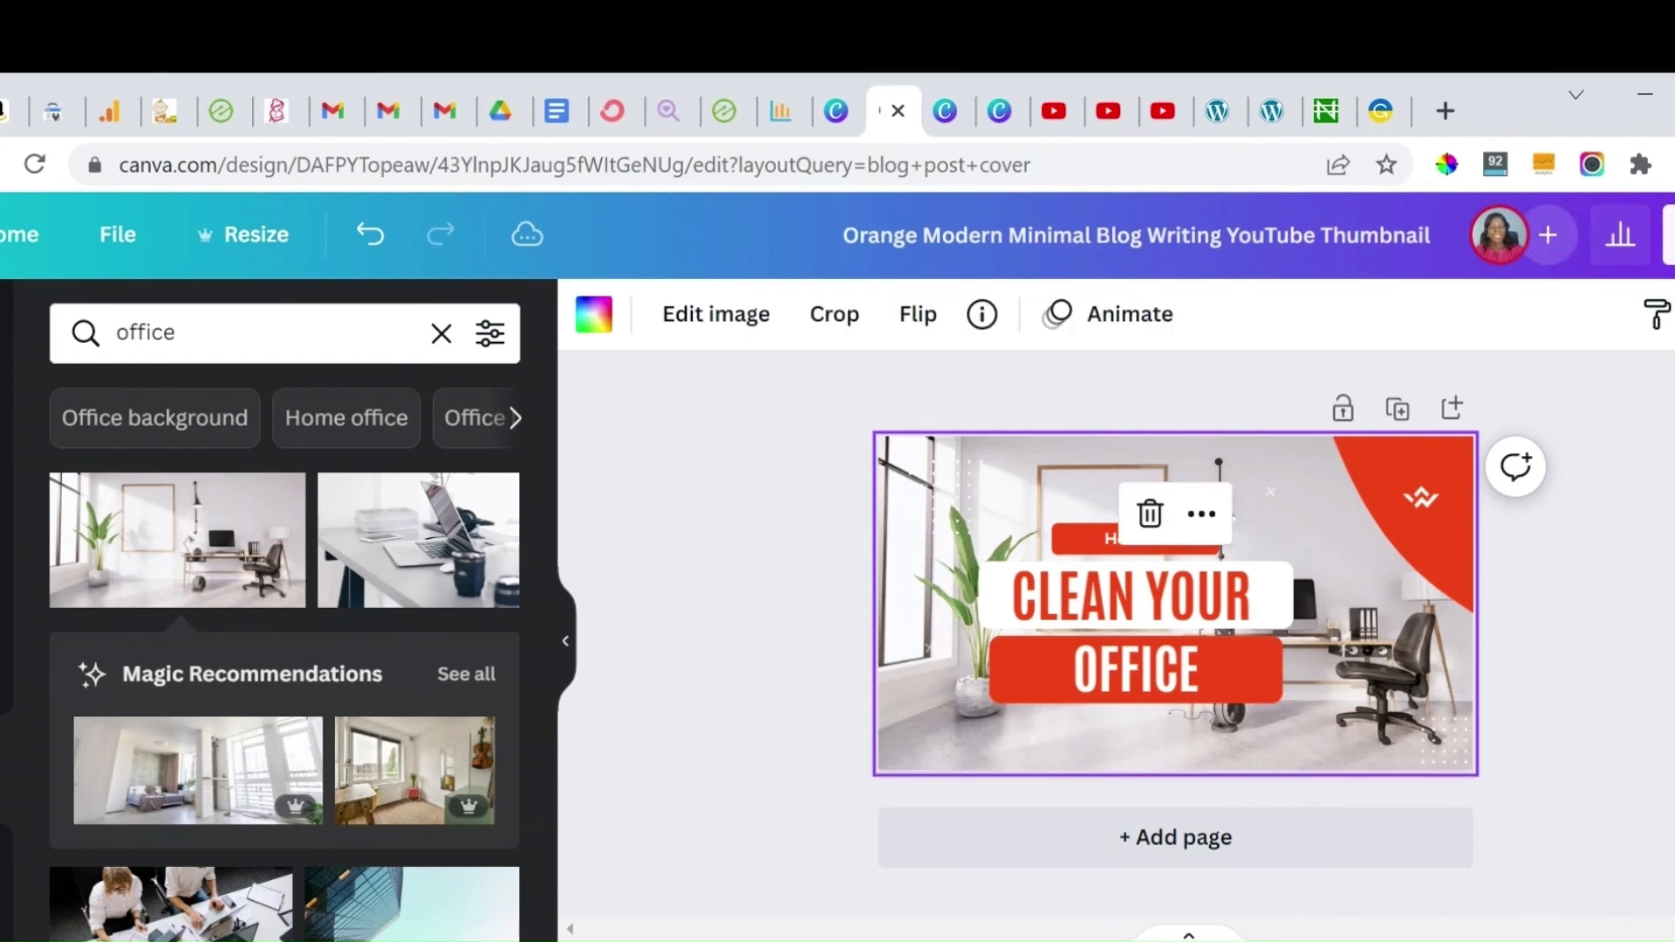
{"action": "left_click", "coordinate": [1674, 314]}
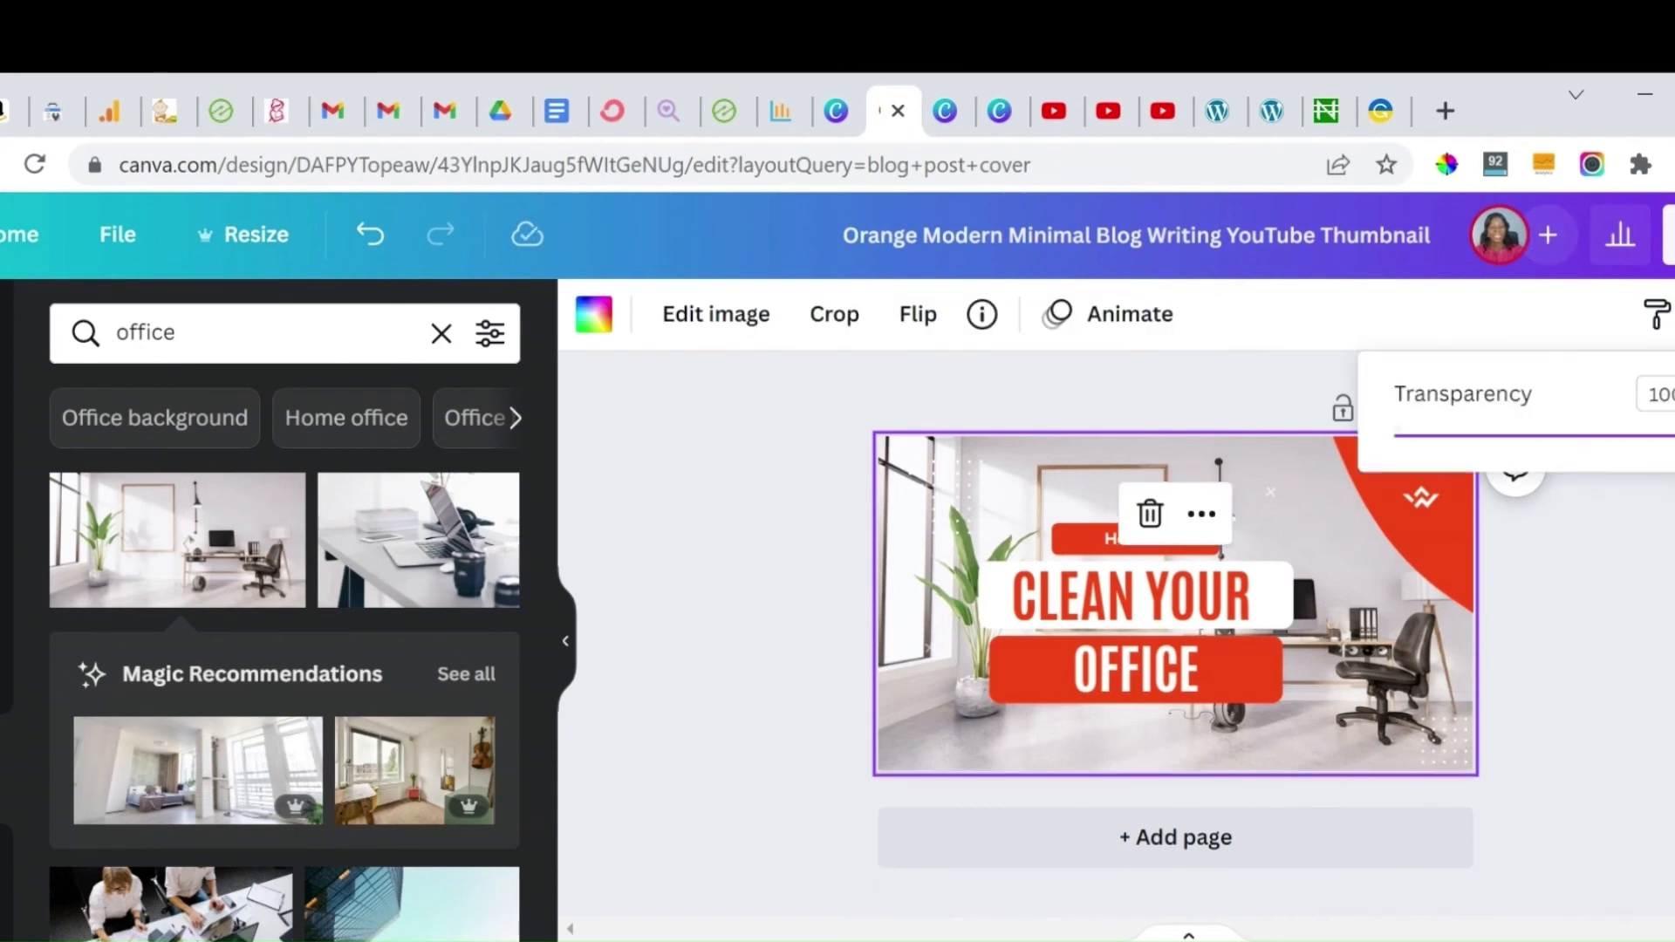
{"action": "left_click_drag", "start_coordinate": [1670, 436], "coordinate": [1556, 495]}
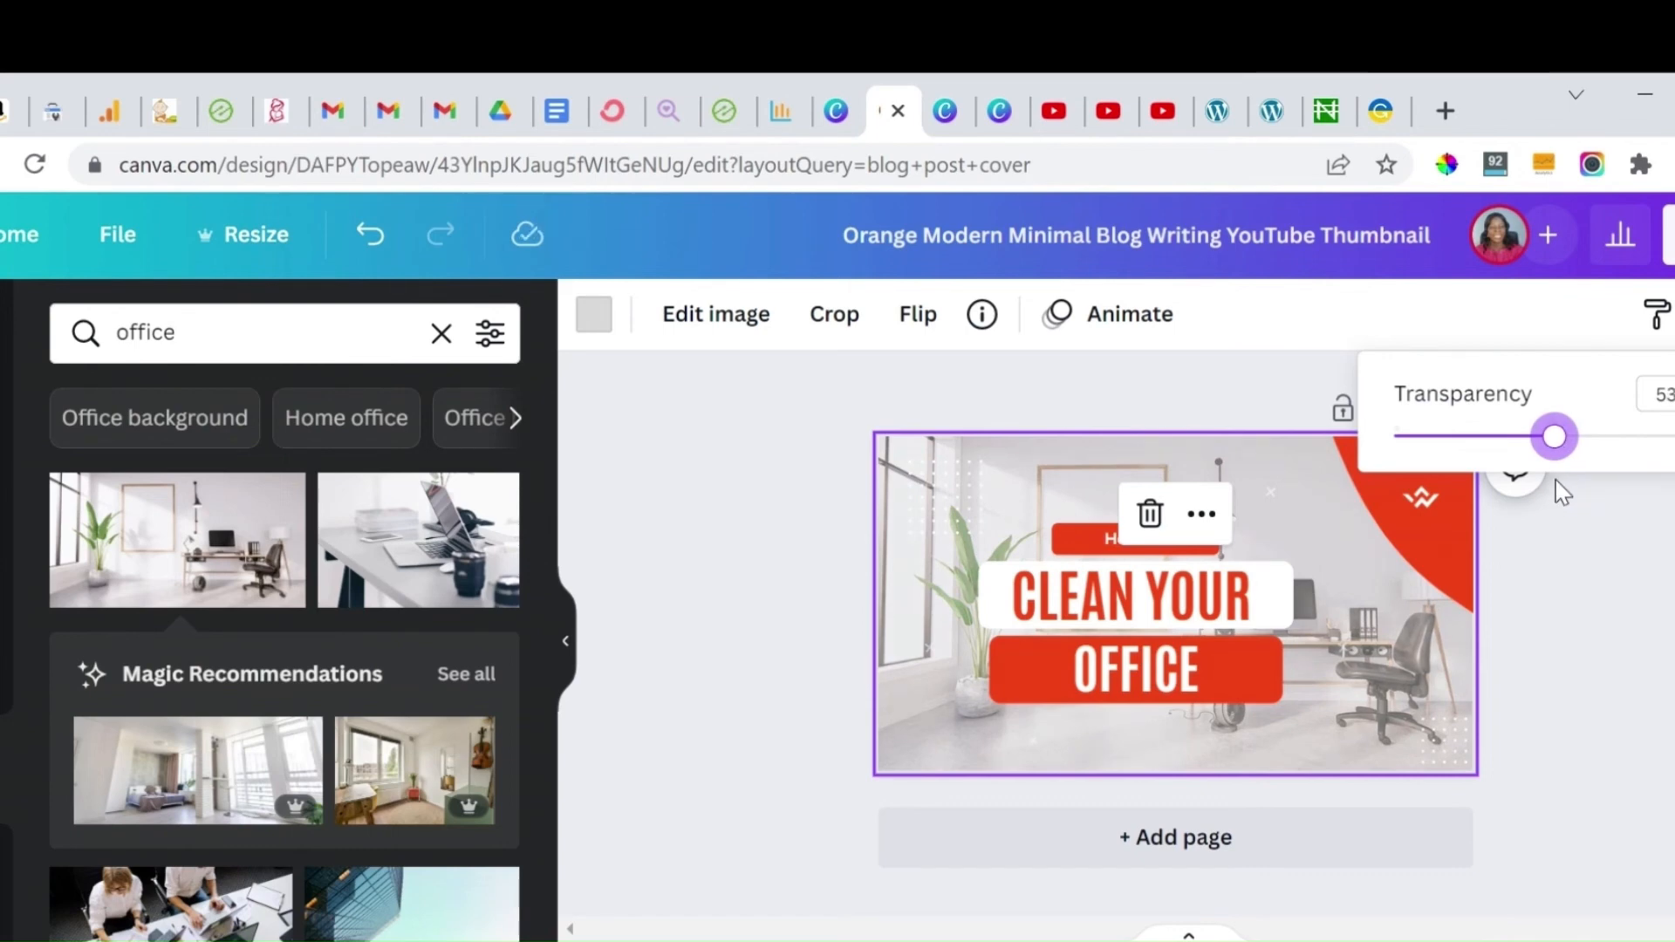
{"action": "left_click", "coordinate": [1602, 594]}
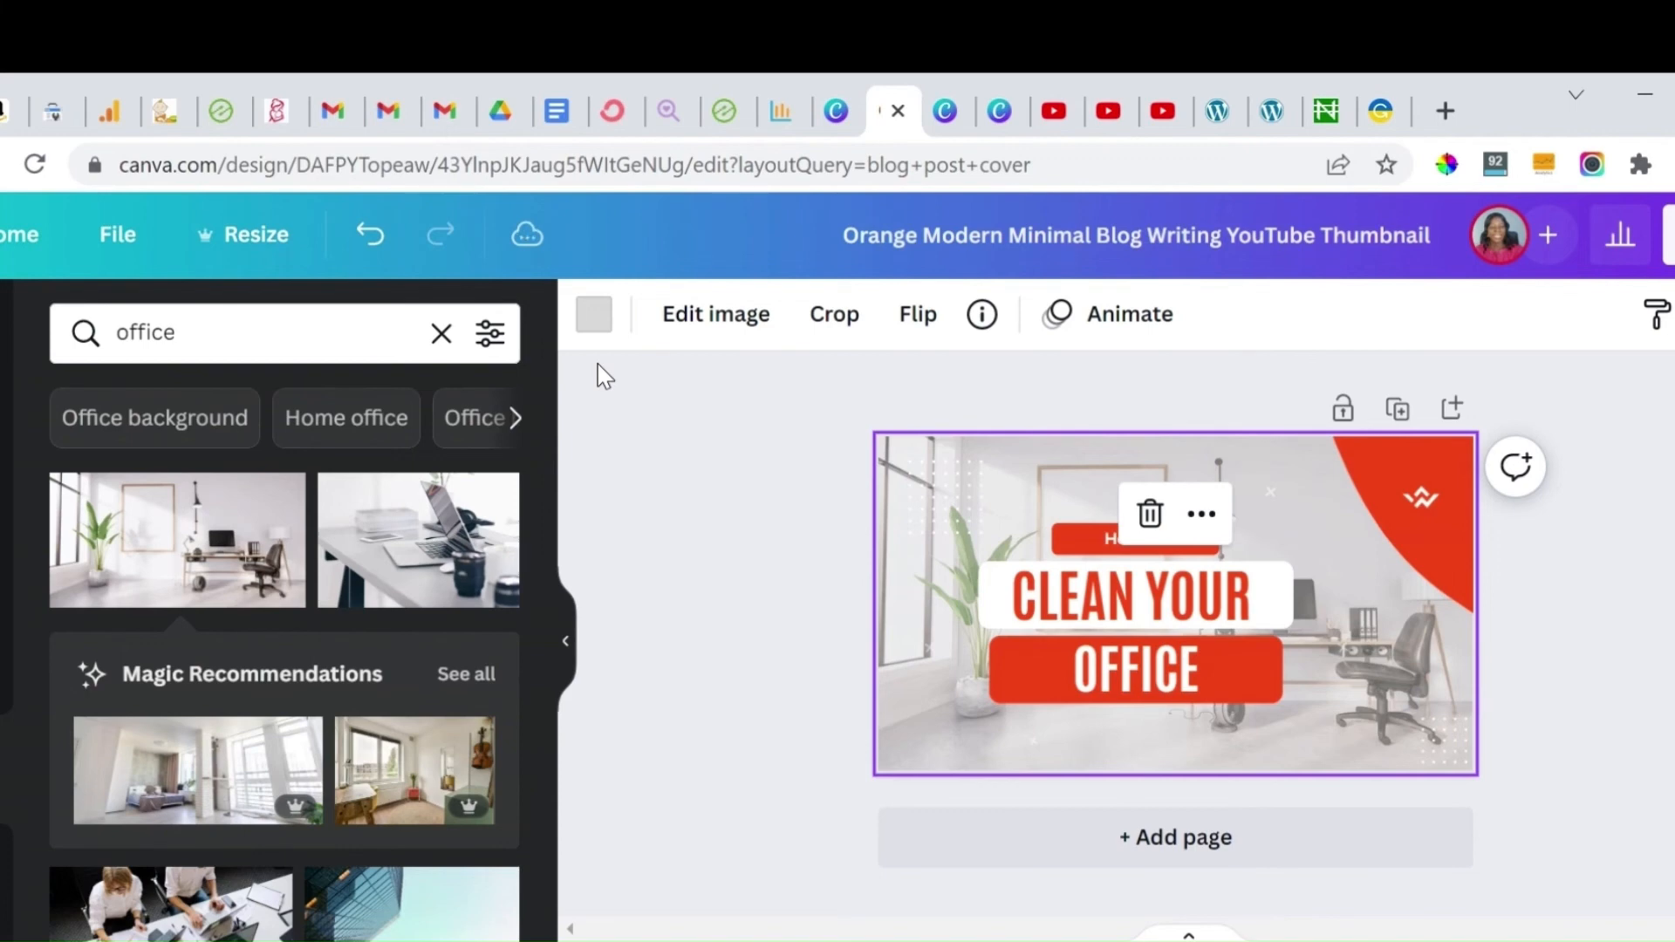
Step: Recolour the orange corner shape to the green photo colour and apply it to all orange elements
{"action": "left_click", "coordinate": [594, 330]}
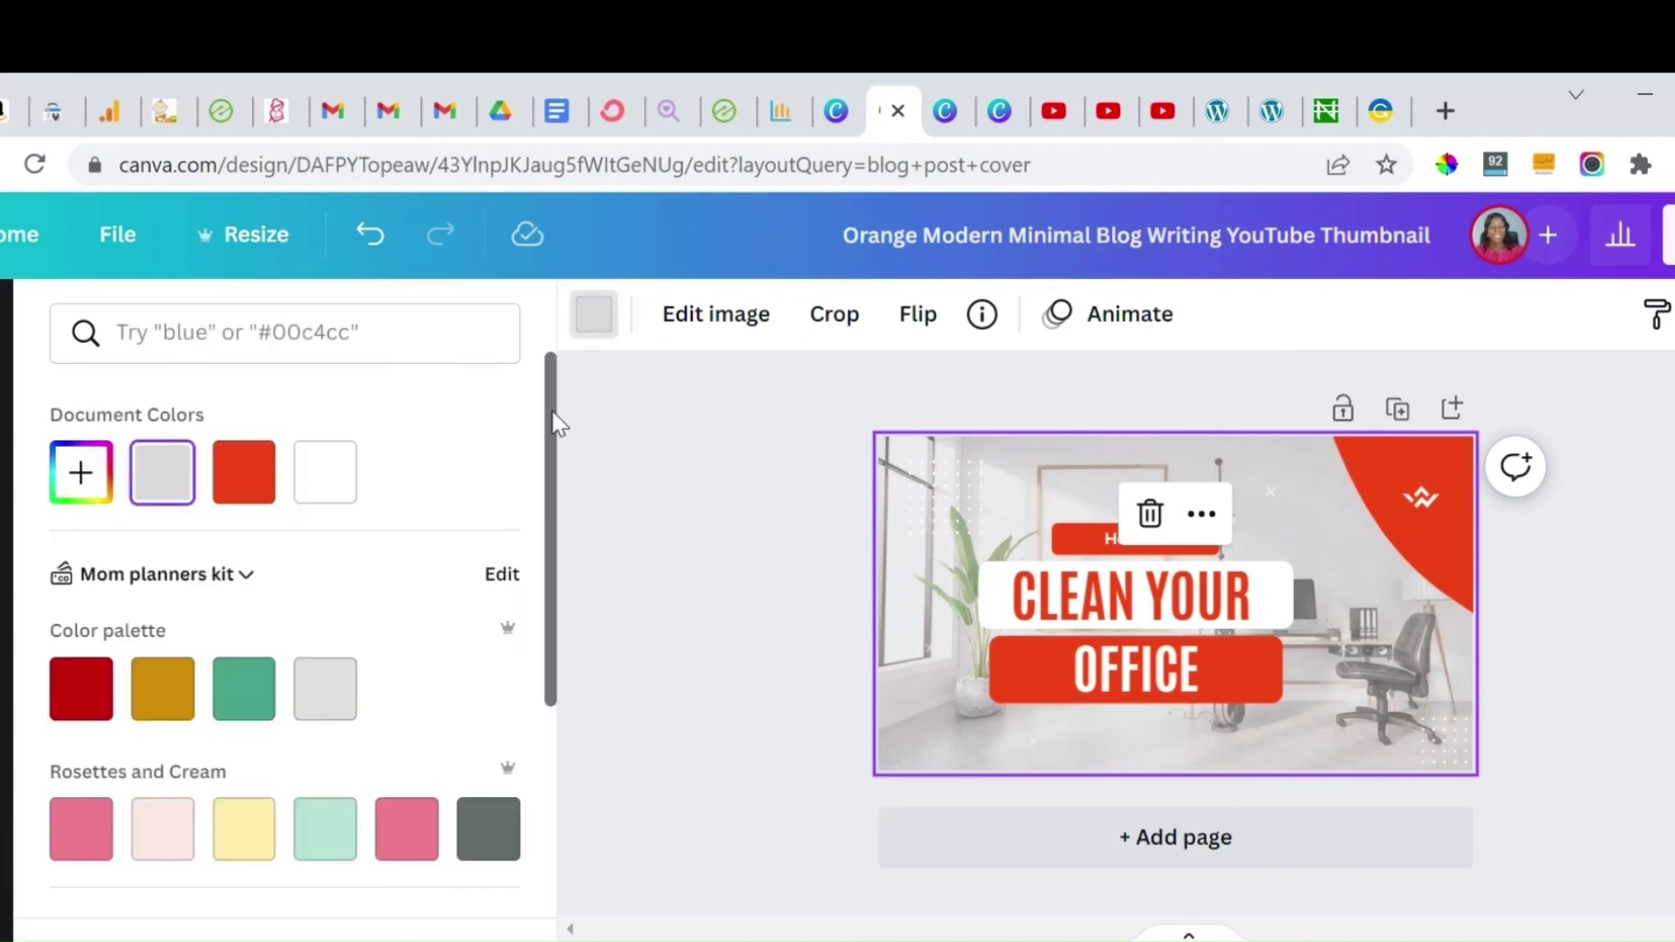
{"action": "scroll", "coordinate": [556, 428], "scroll_direction": "down", "scroll_amount": 2}
{"action": "scroll", "coordinate": [572, 541], "scroll_direction": "down", "scroll_amount": 2}
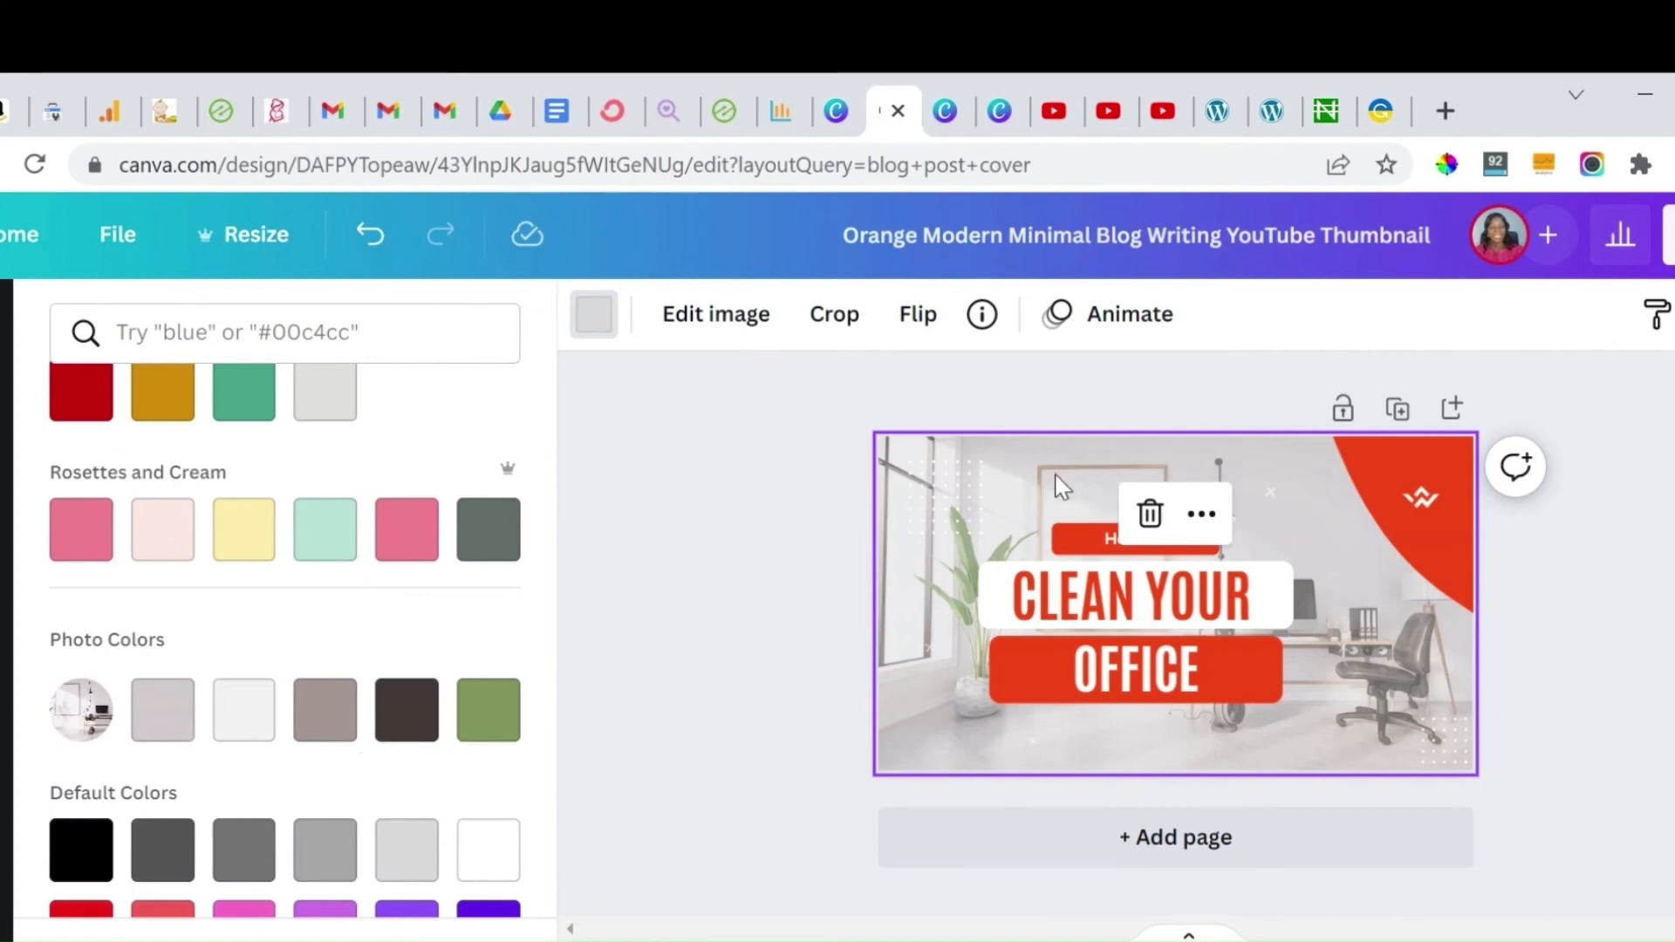
{"action": "left_click", "coordinate": [1401, 459]}
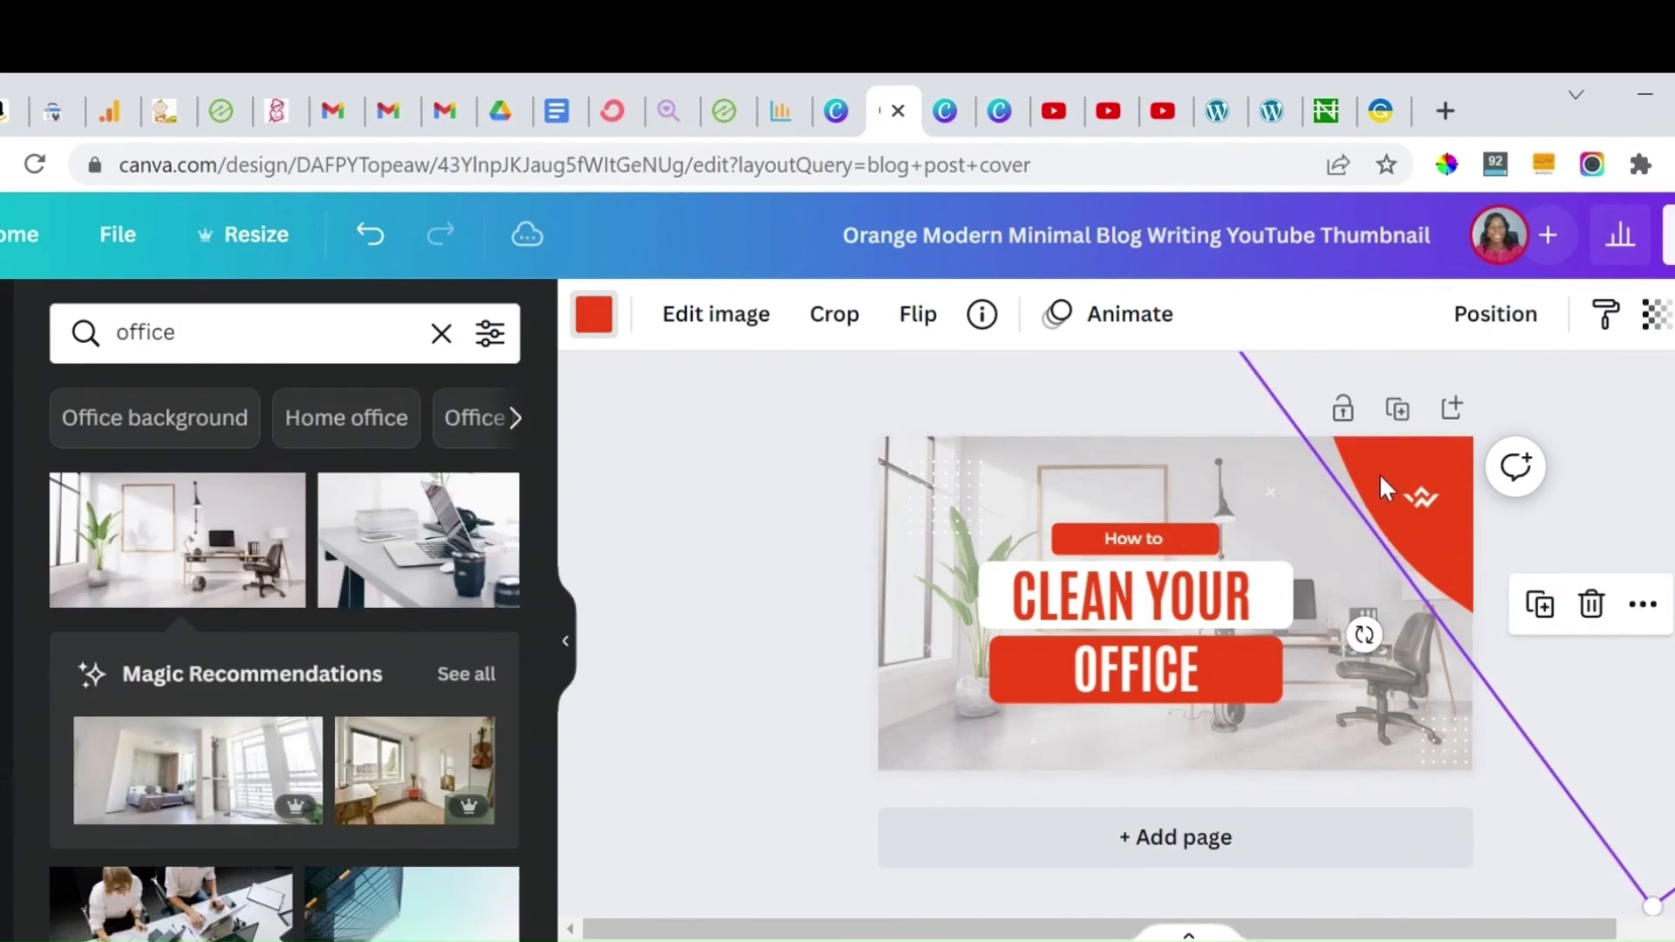
{"action": "left_click", "coordinate": [593, 319]}
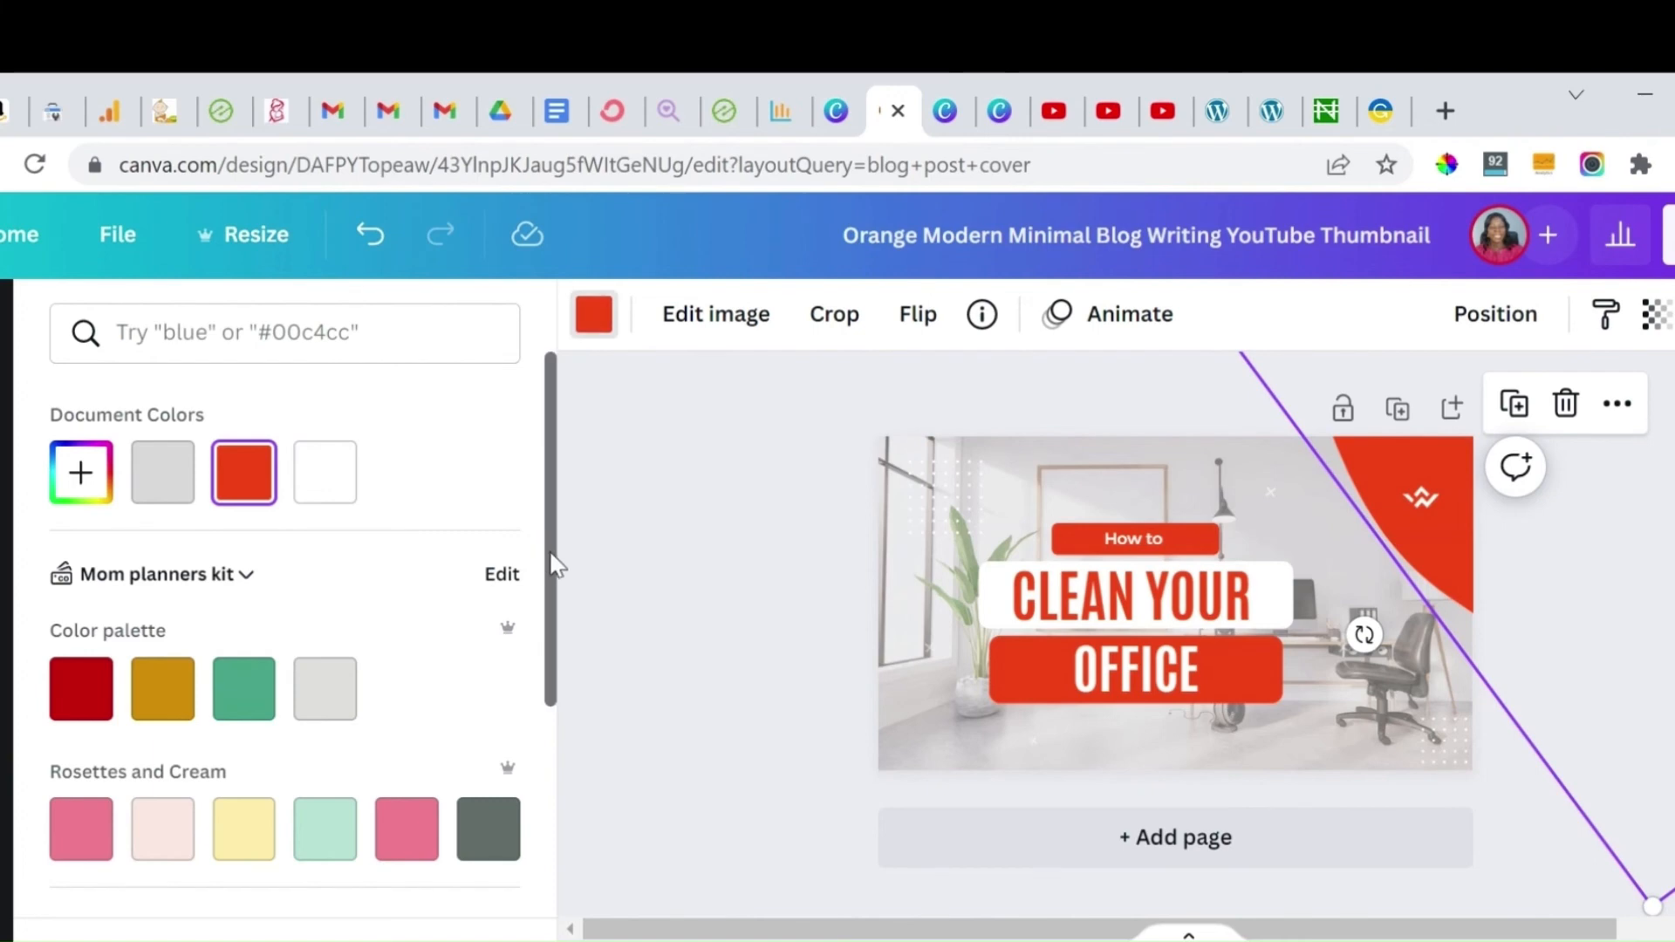
{"action": "left_click_drag", "start_coordinate": [550, 568], "coordinate": [567, 715]}
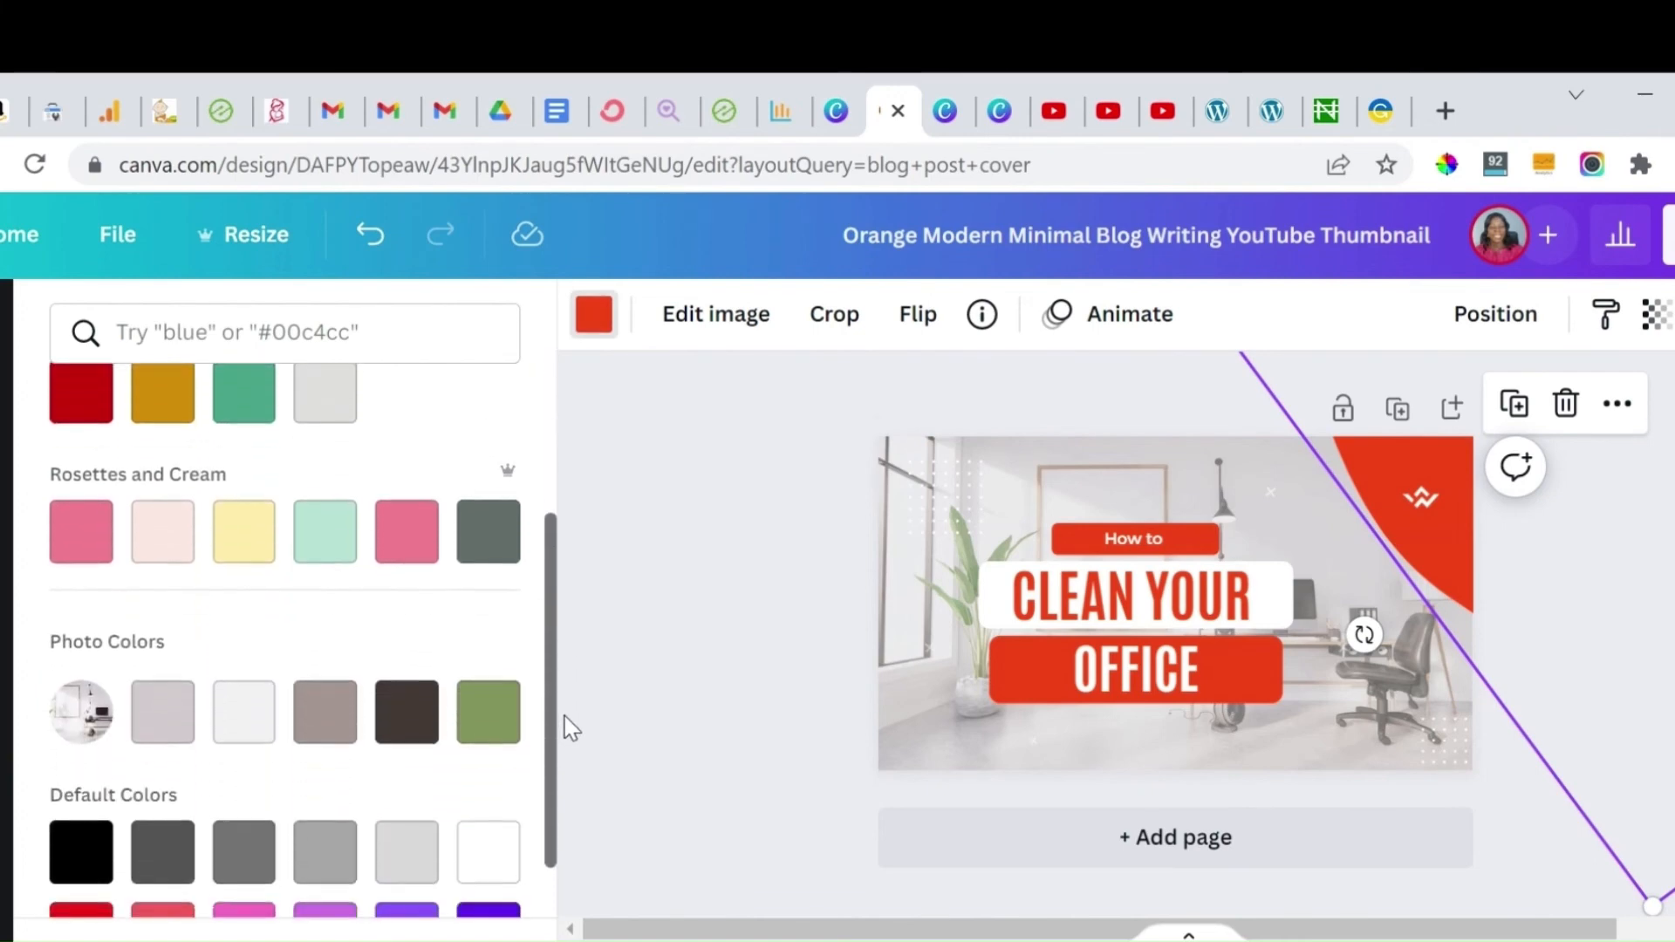
{"action": "left_click", "coordinate": [483, 731]}
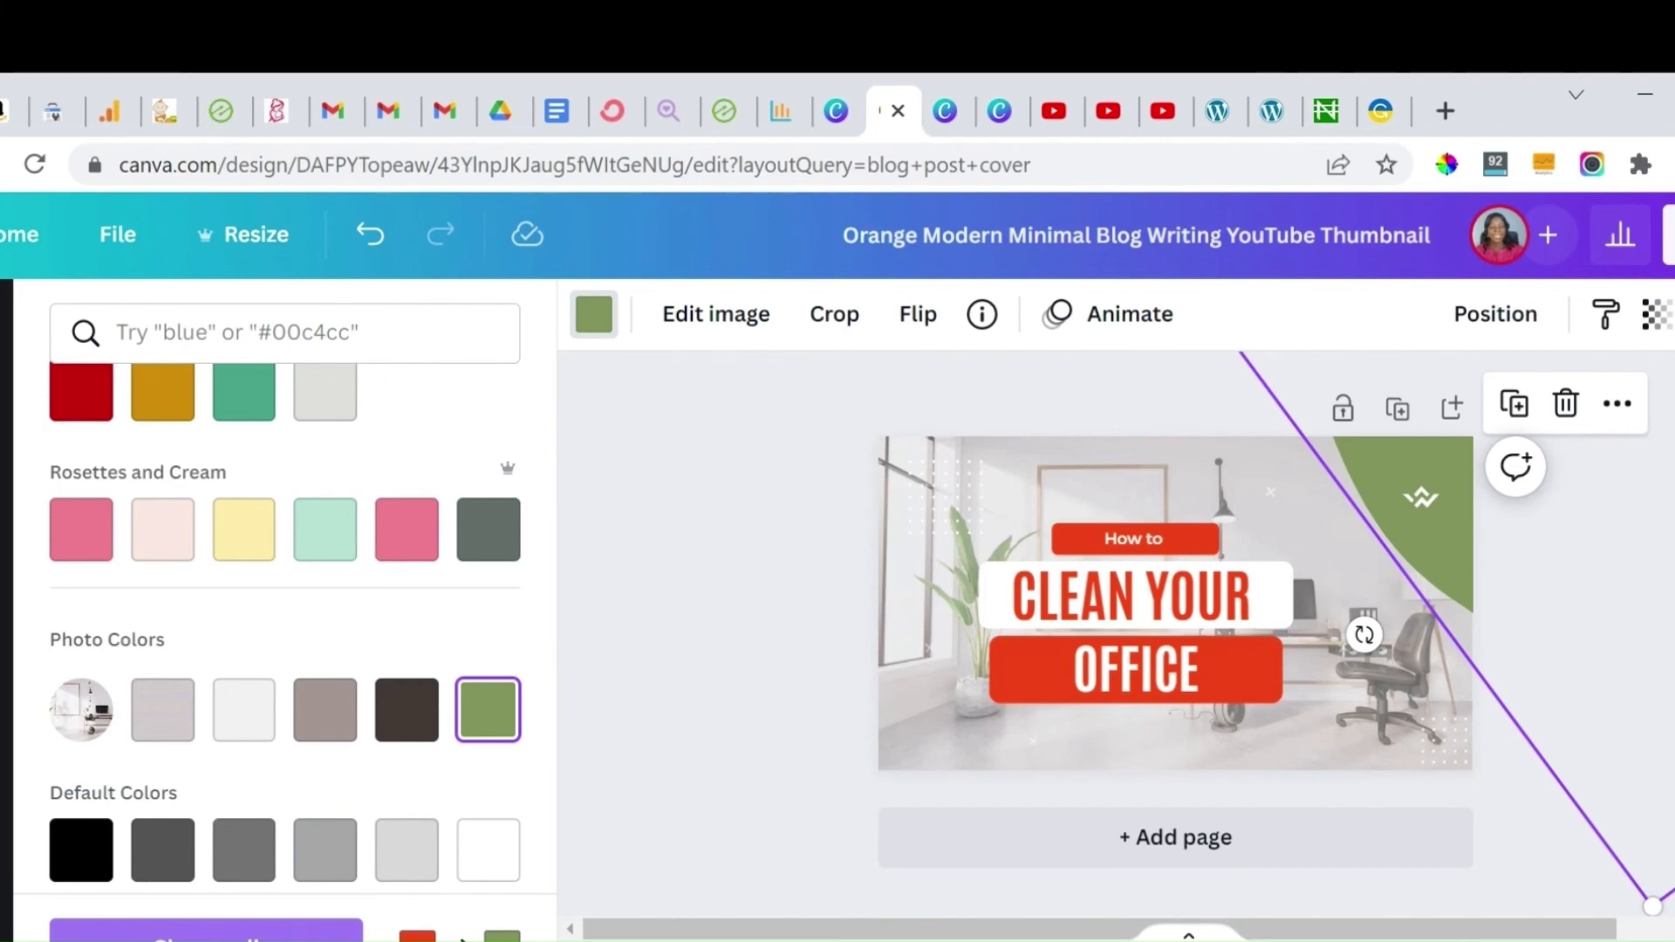
{"action": "left_click", "coordinate": [206, 930]}
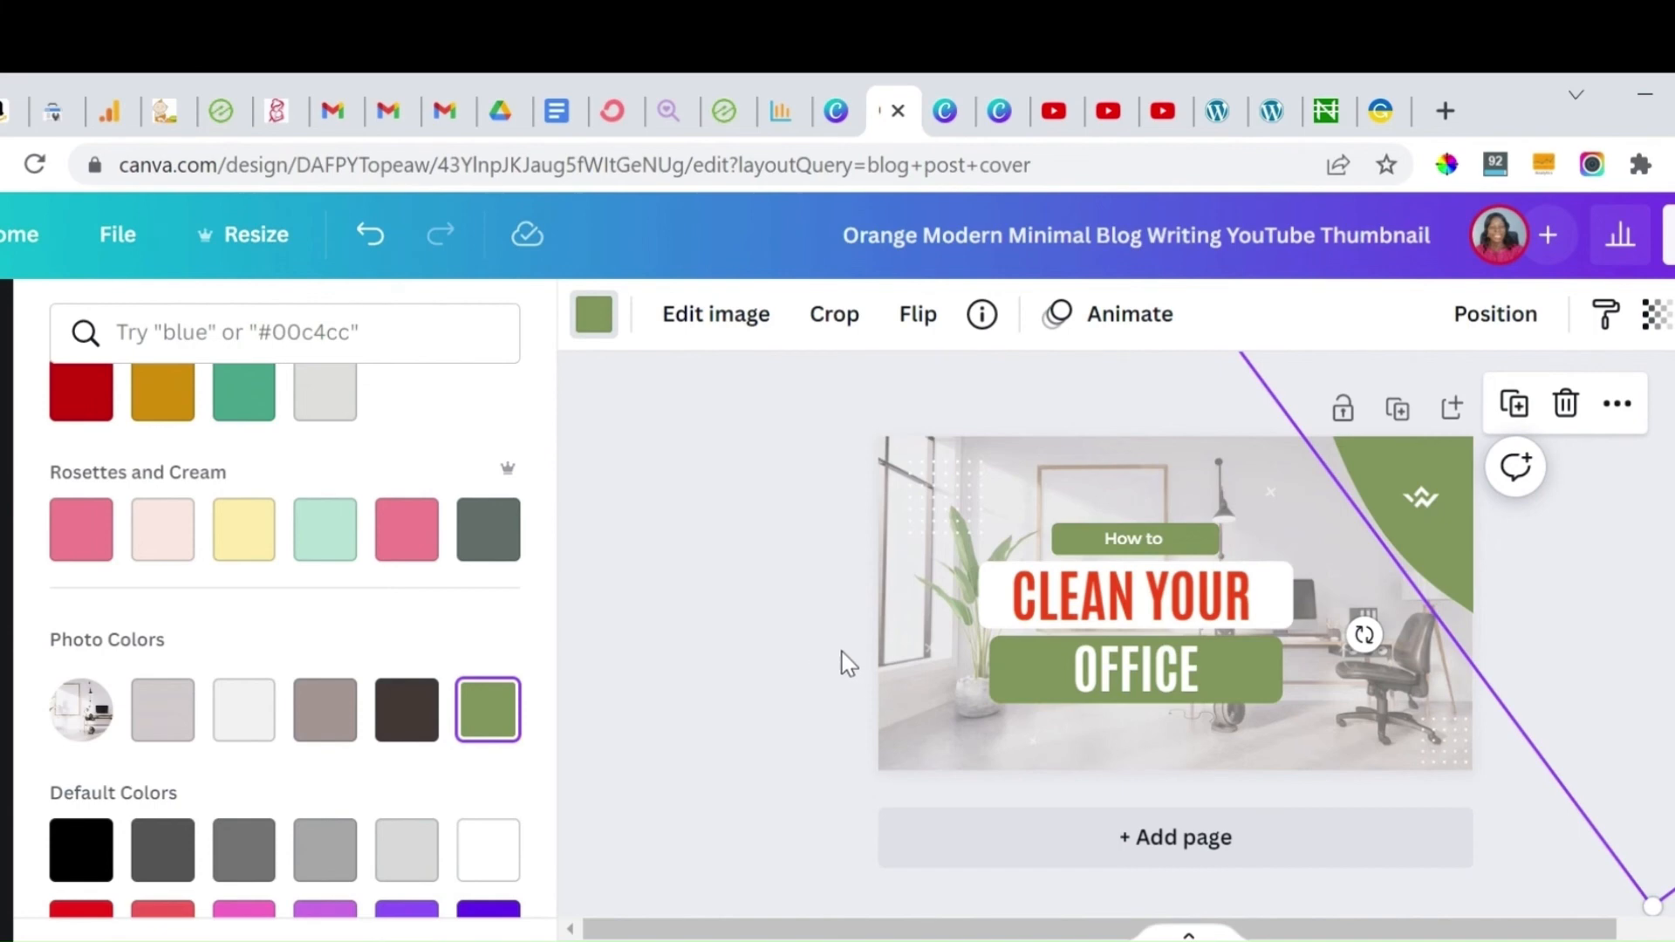
Step: Set the "CLEAN YOUR" heading's text colour to black
{"action": "left_click", "coordinate": [1084, 613]}
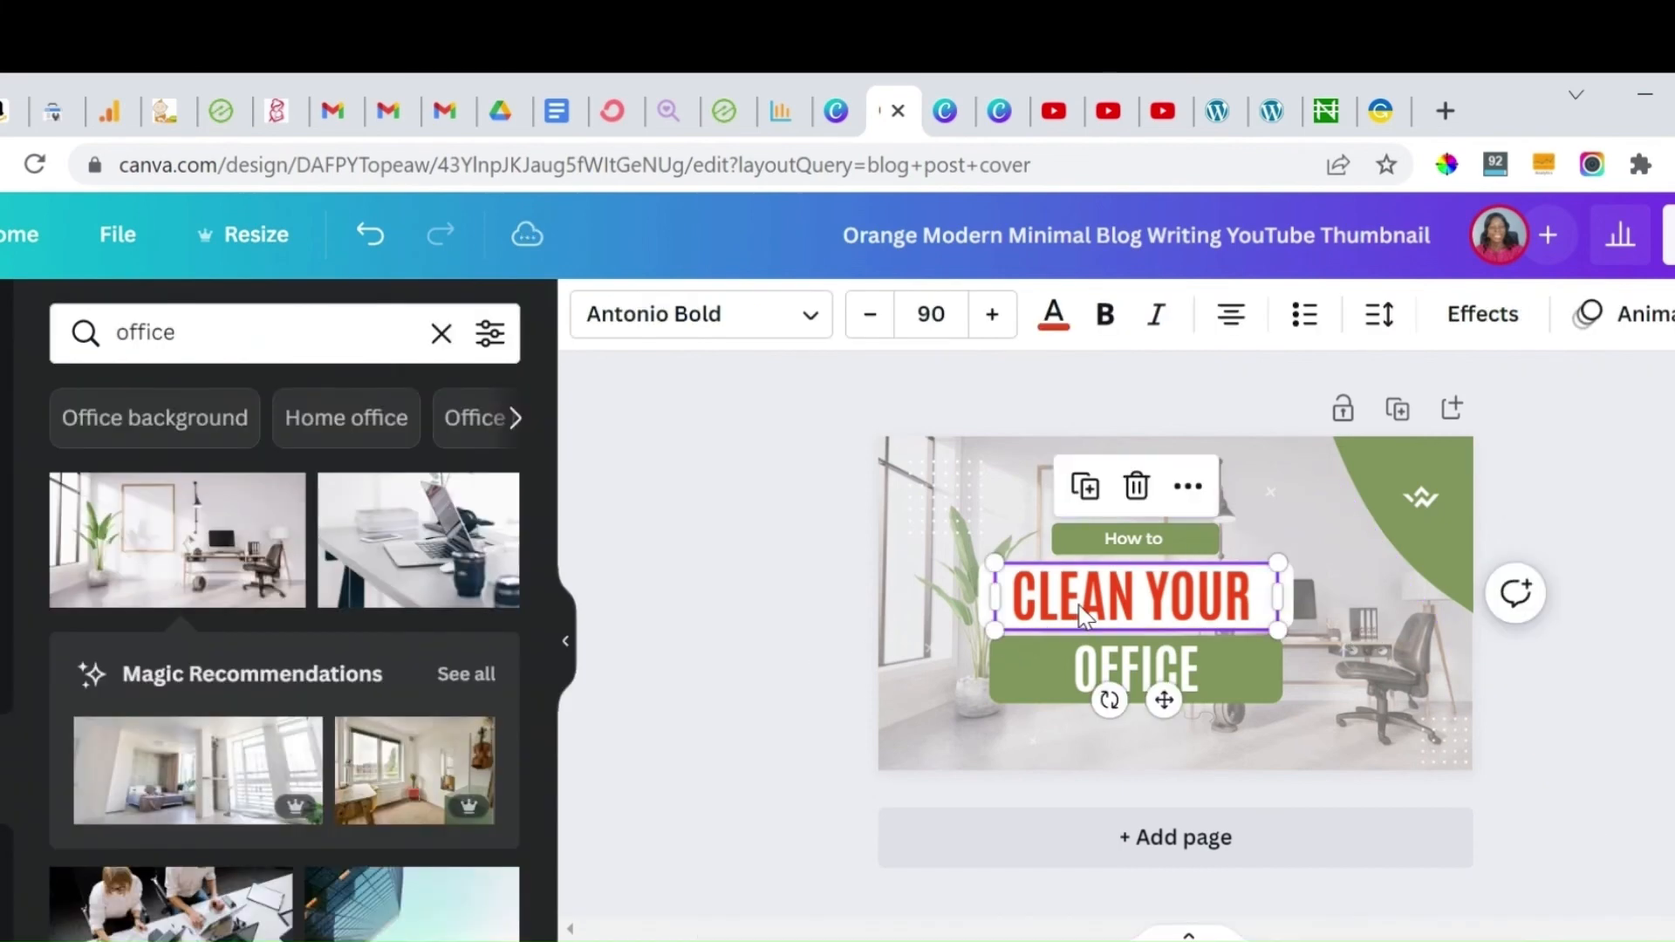
{"action": "left_click", "coordinate": [1054, 339]}
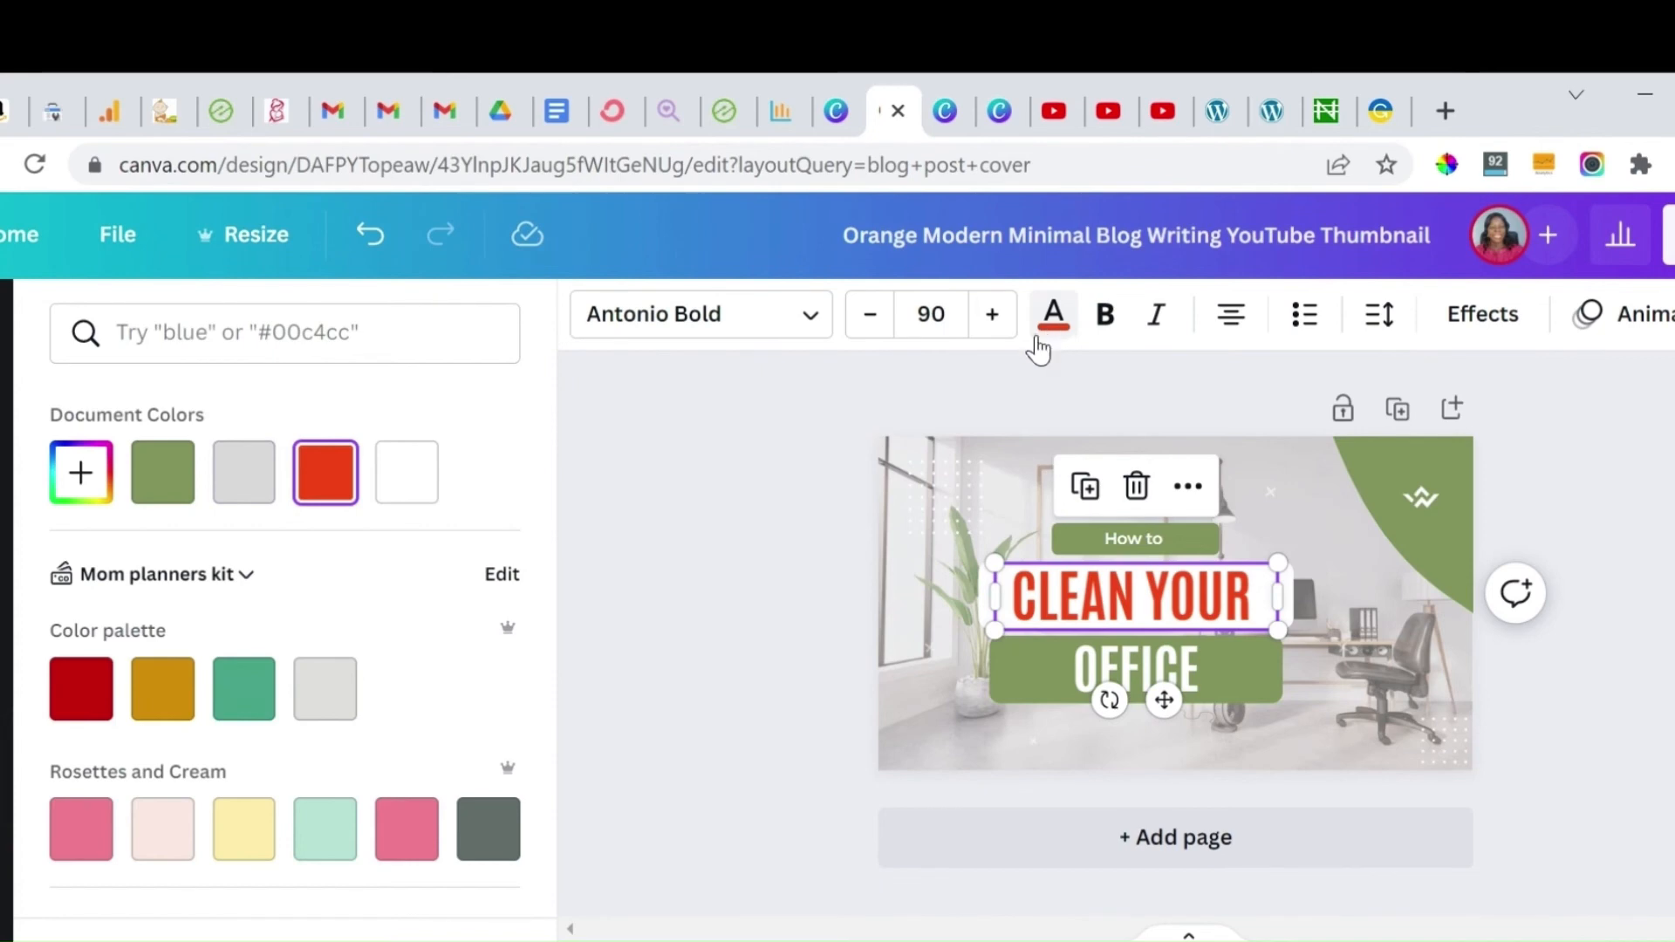
{"action": "left_click_drag", "start_coordinate": [556, 541], "coordinate": [553, 733]}
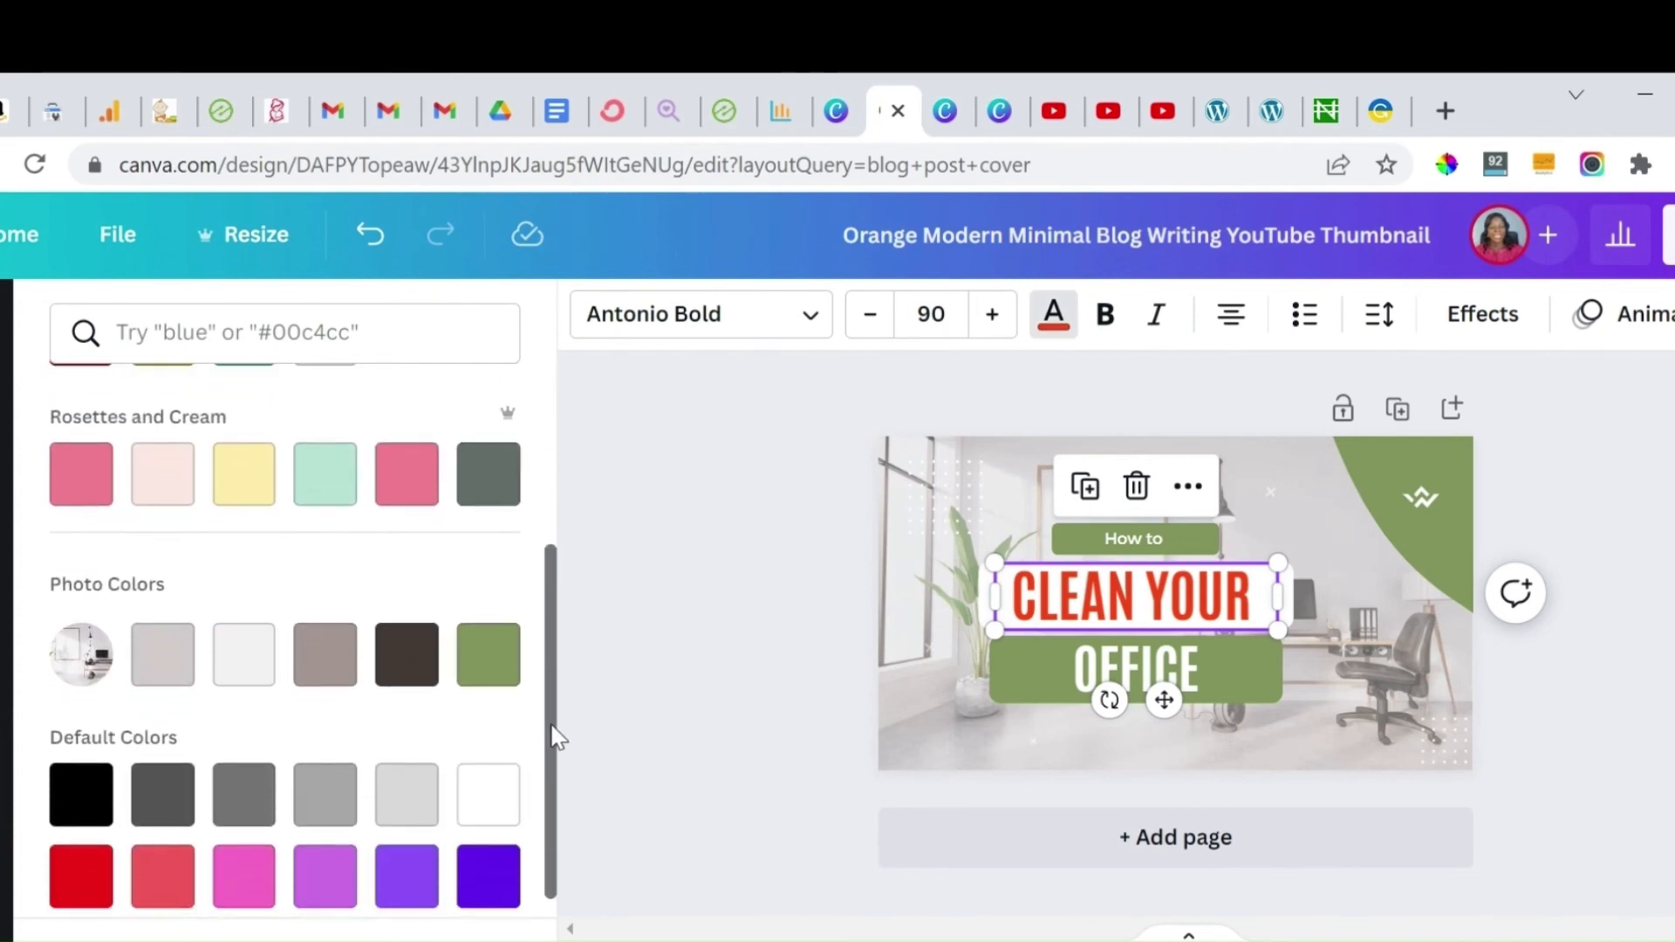
{"action": "left_click", "coordinate": [408, 661]}
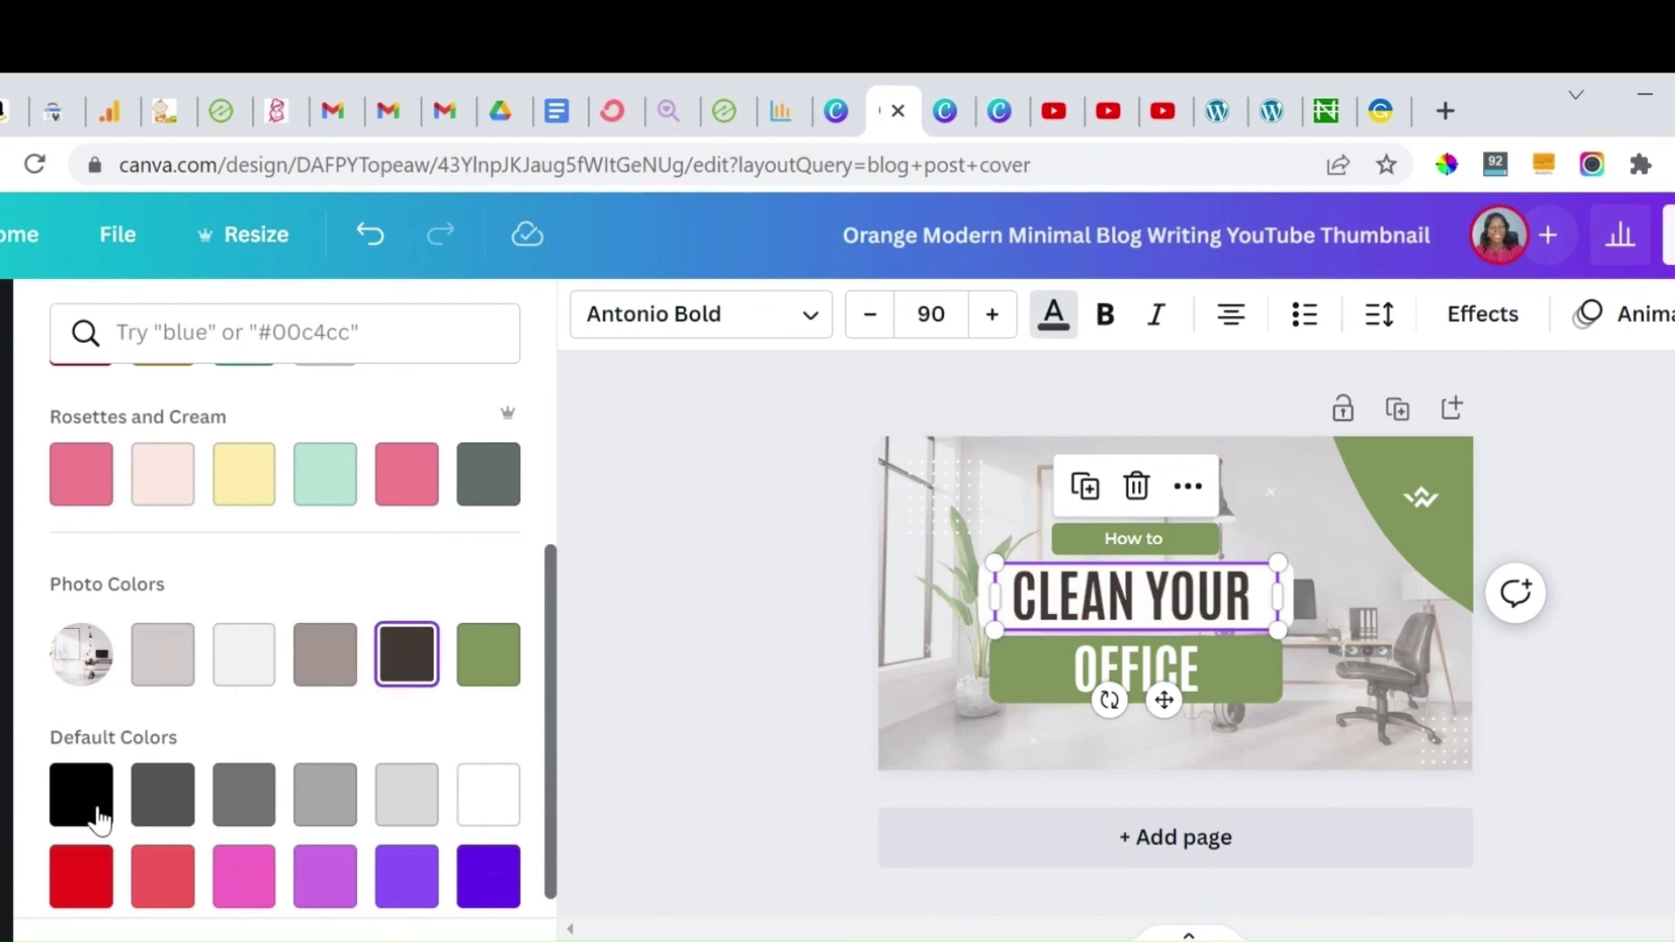
{"action": "left_click", "coordinate": [89, 816]}
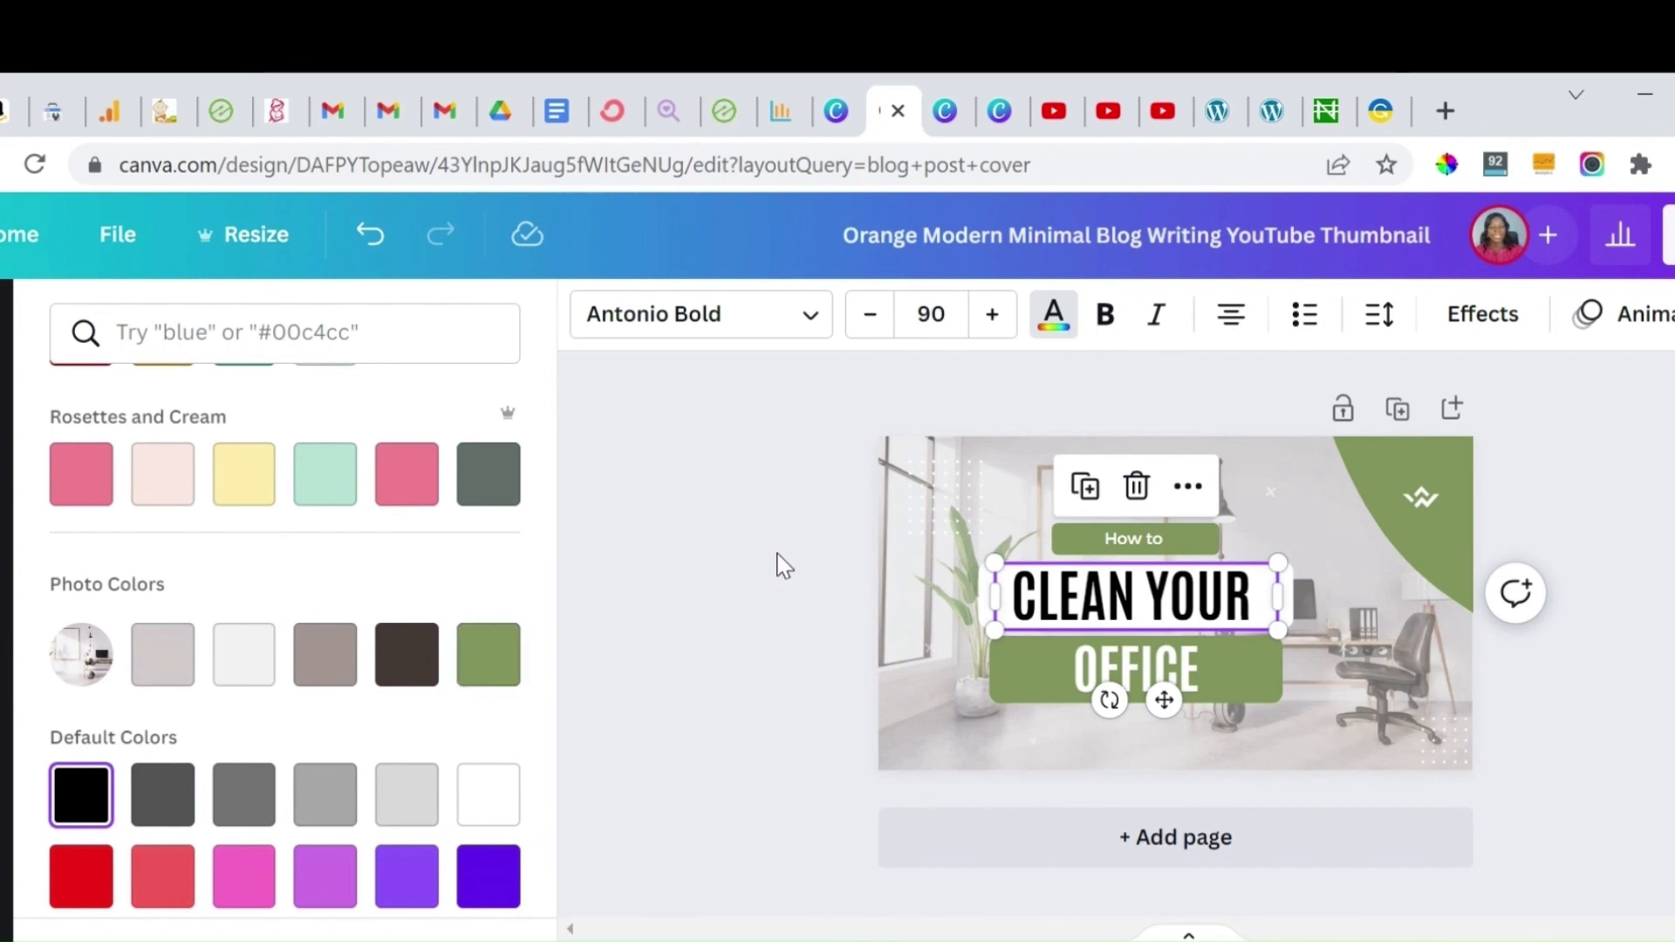
{"action": "key", "text": "Escape"}
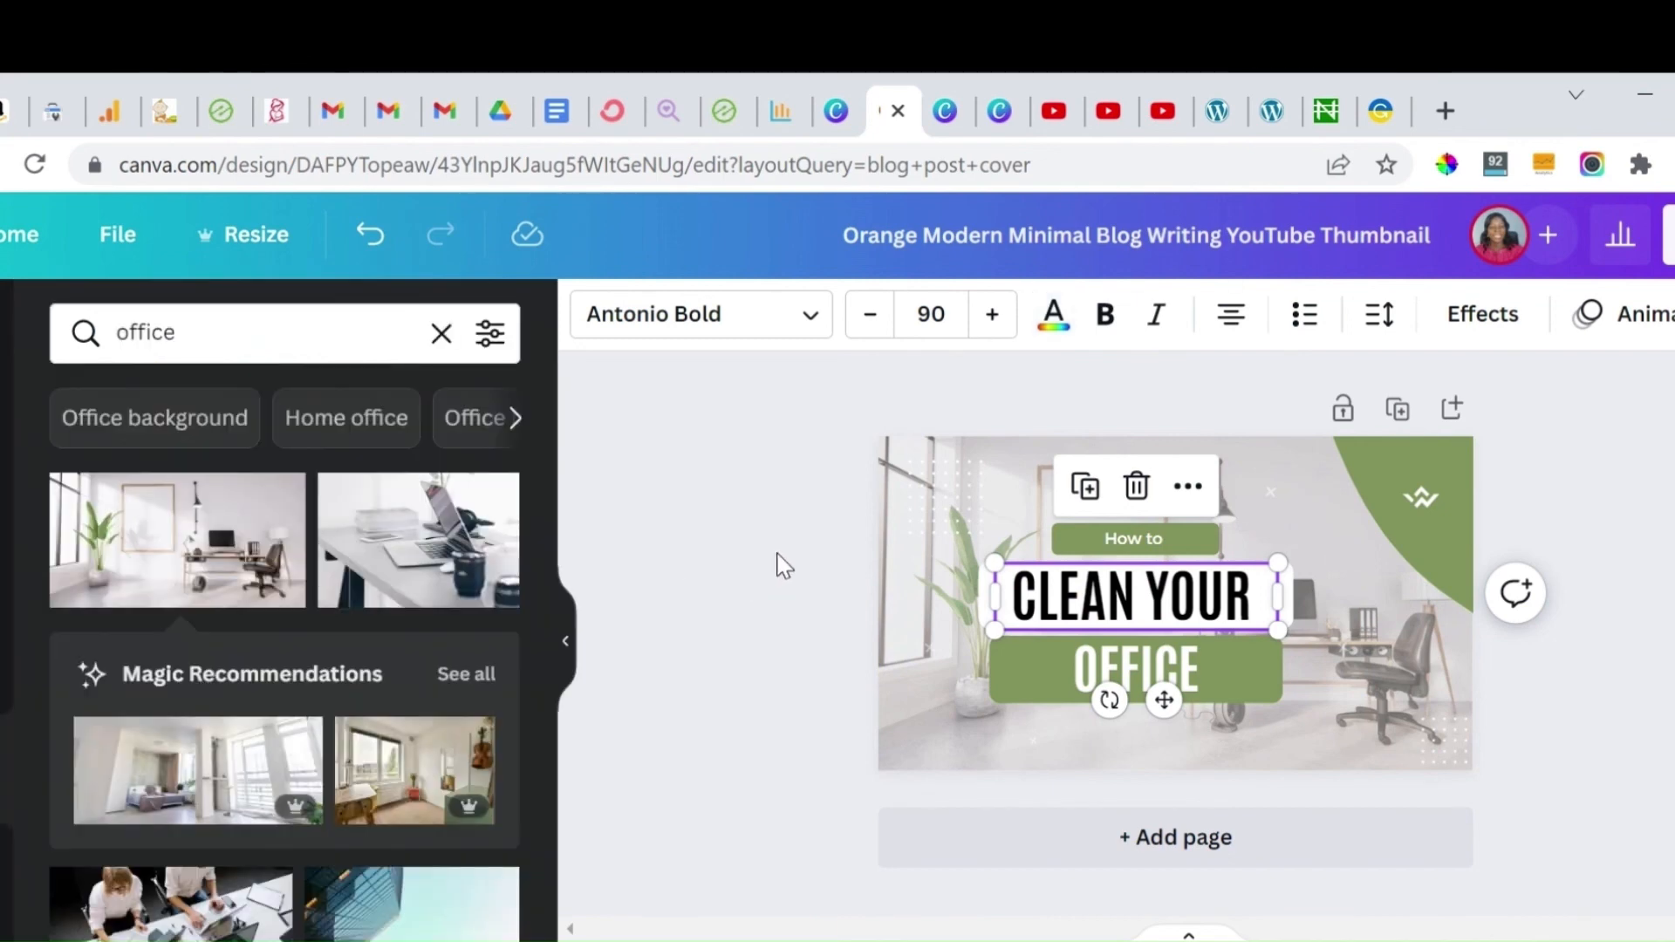
{"action": "key", "text": "Escape"}
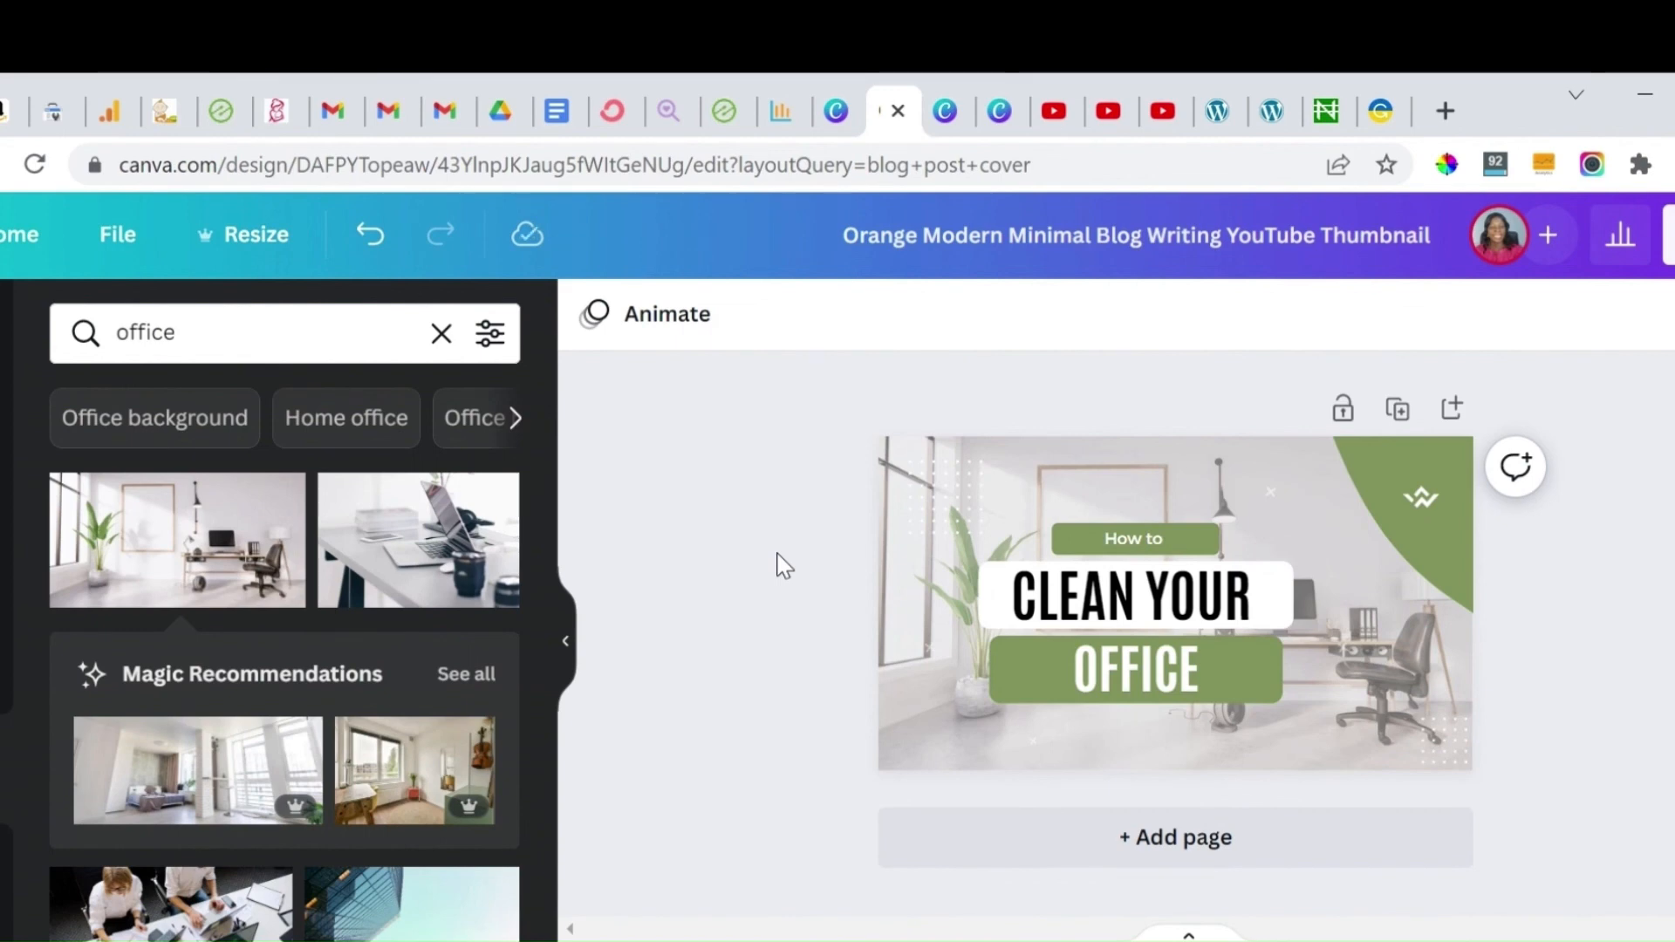
Step: Recolour the top-left dot pattern to the green document colour and apply it to all matching white elements
{"action": "left_click", "coordinate": [970, 490]}
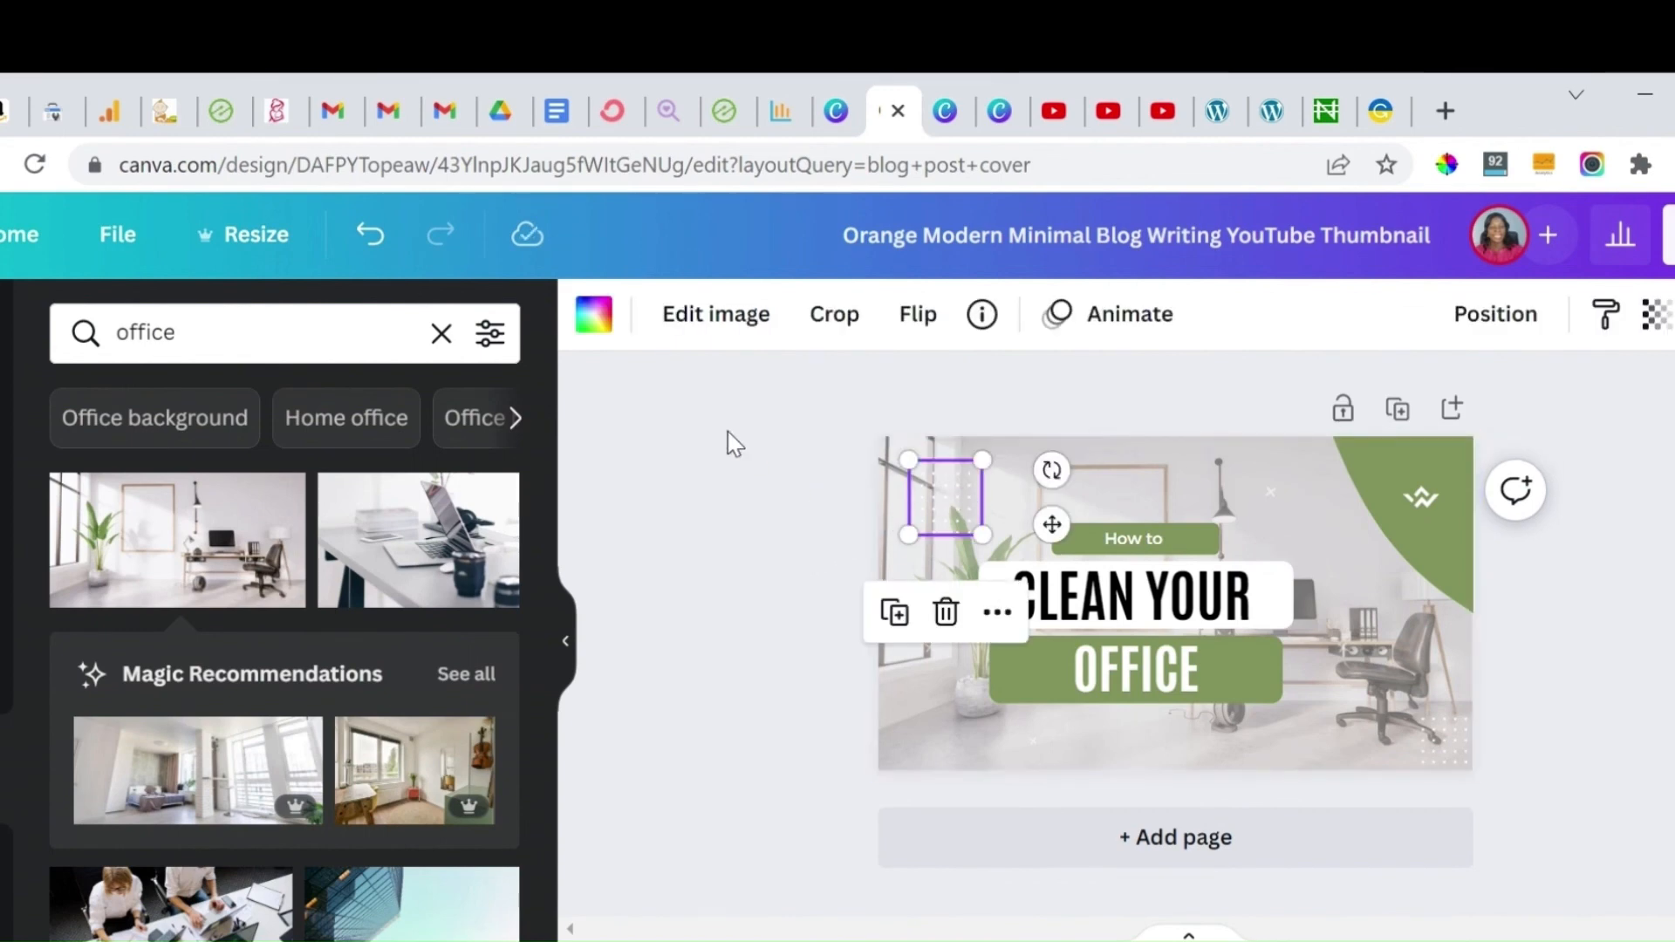
{"action": "left_click", "coordinate": [593, 318]}
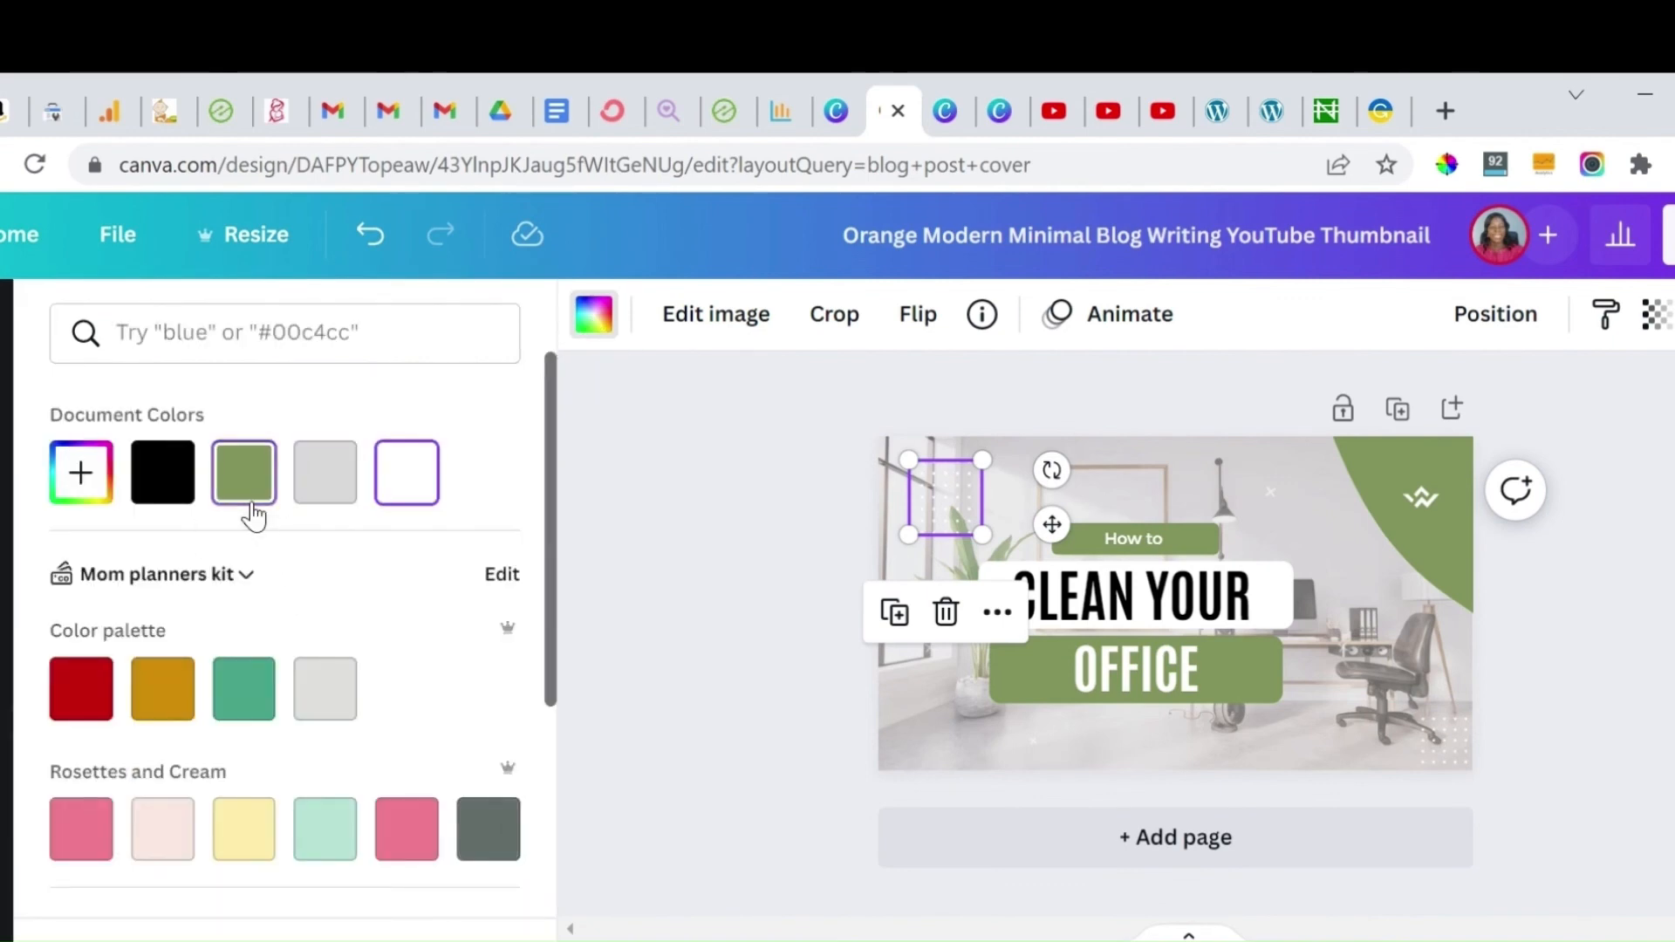
{"action": "left_click", "coordinate": [245, 475]}
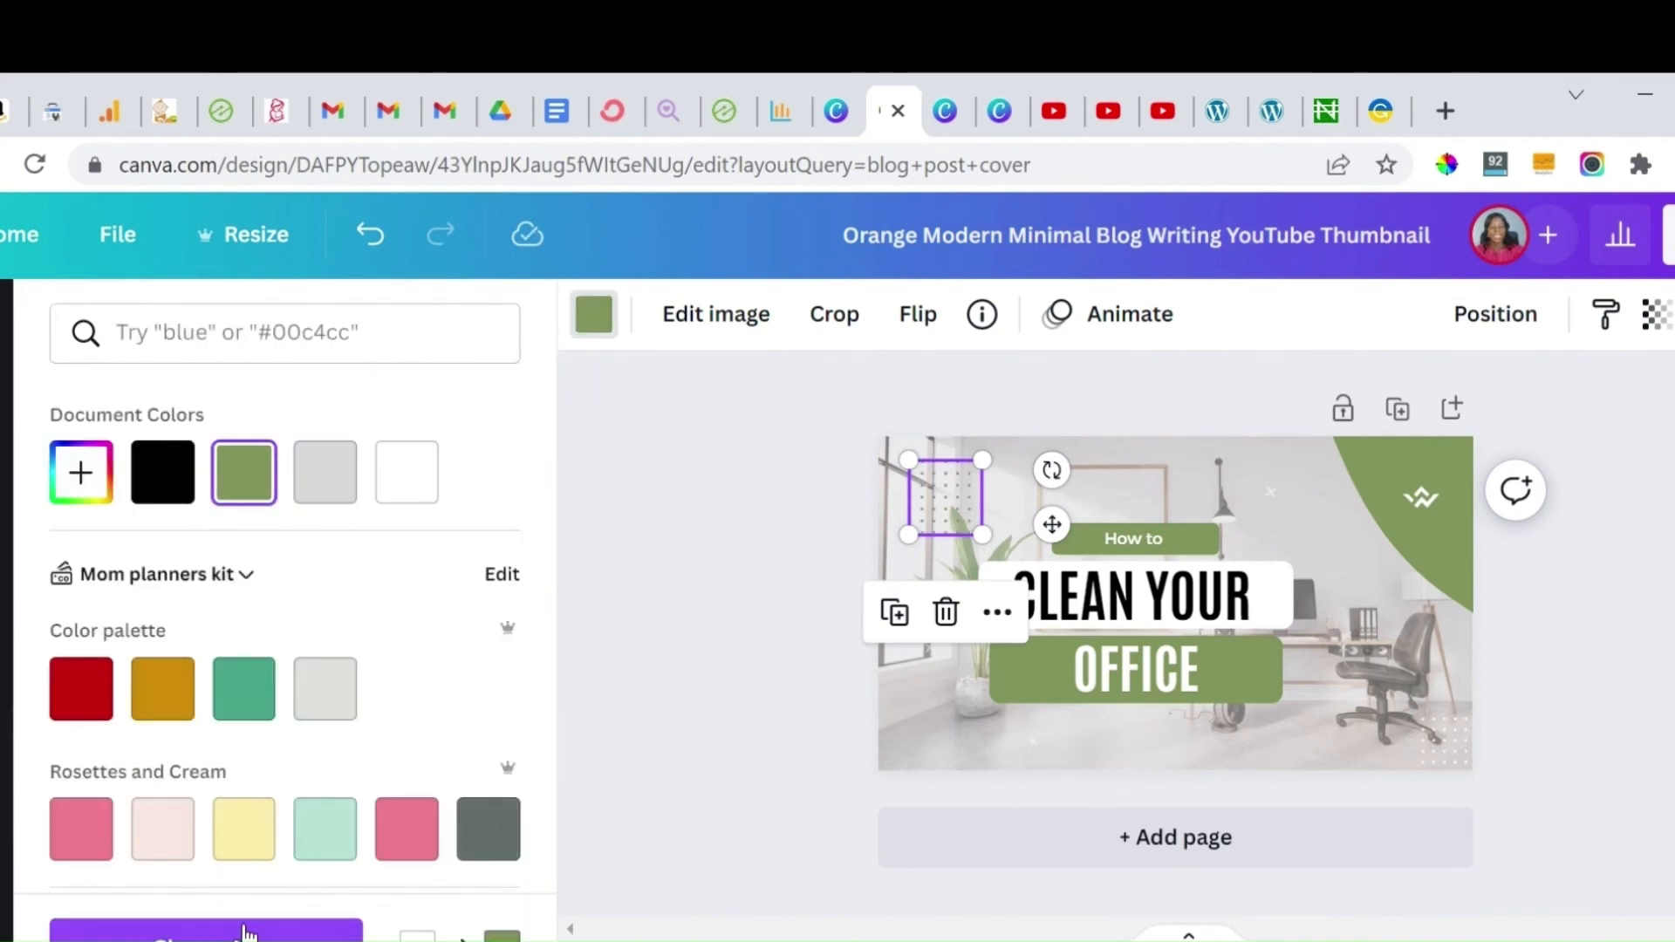
{"action": "left_click", "coordinate": [205, 930]}
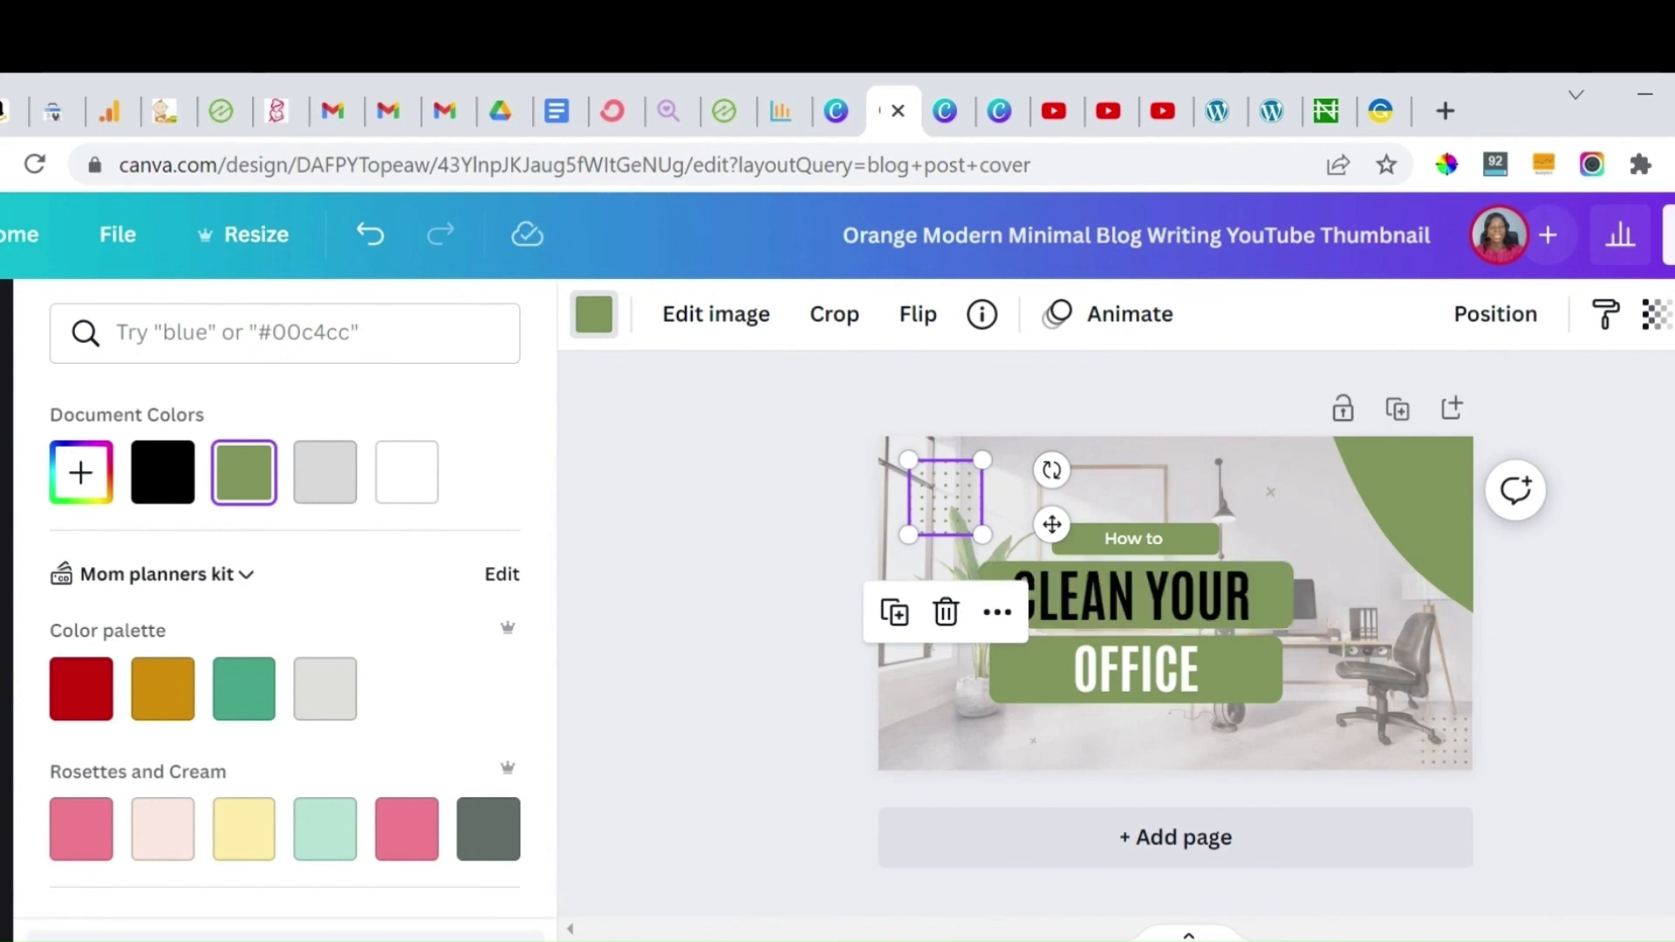
{"action": "left_click", "coordinate": [725, 559]}
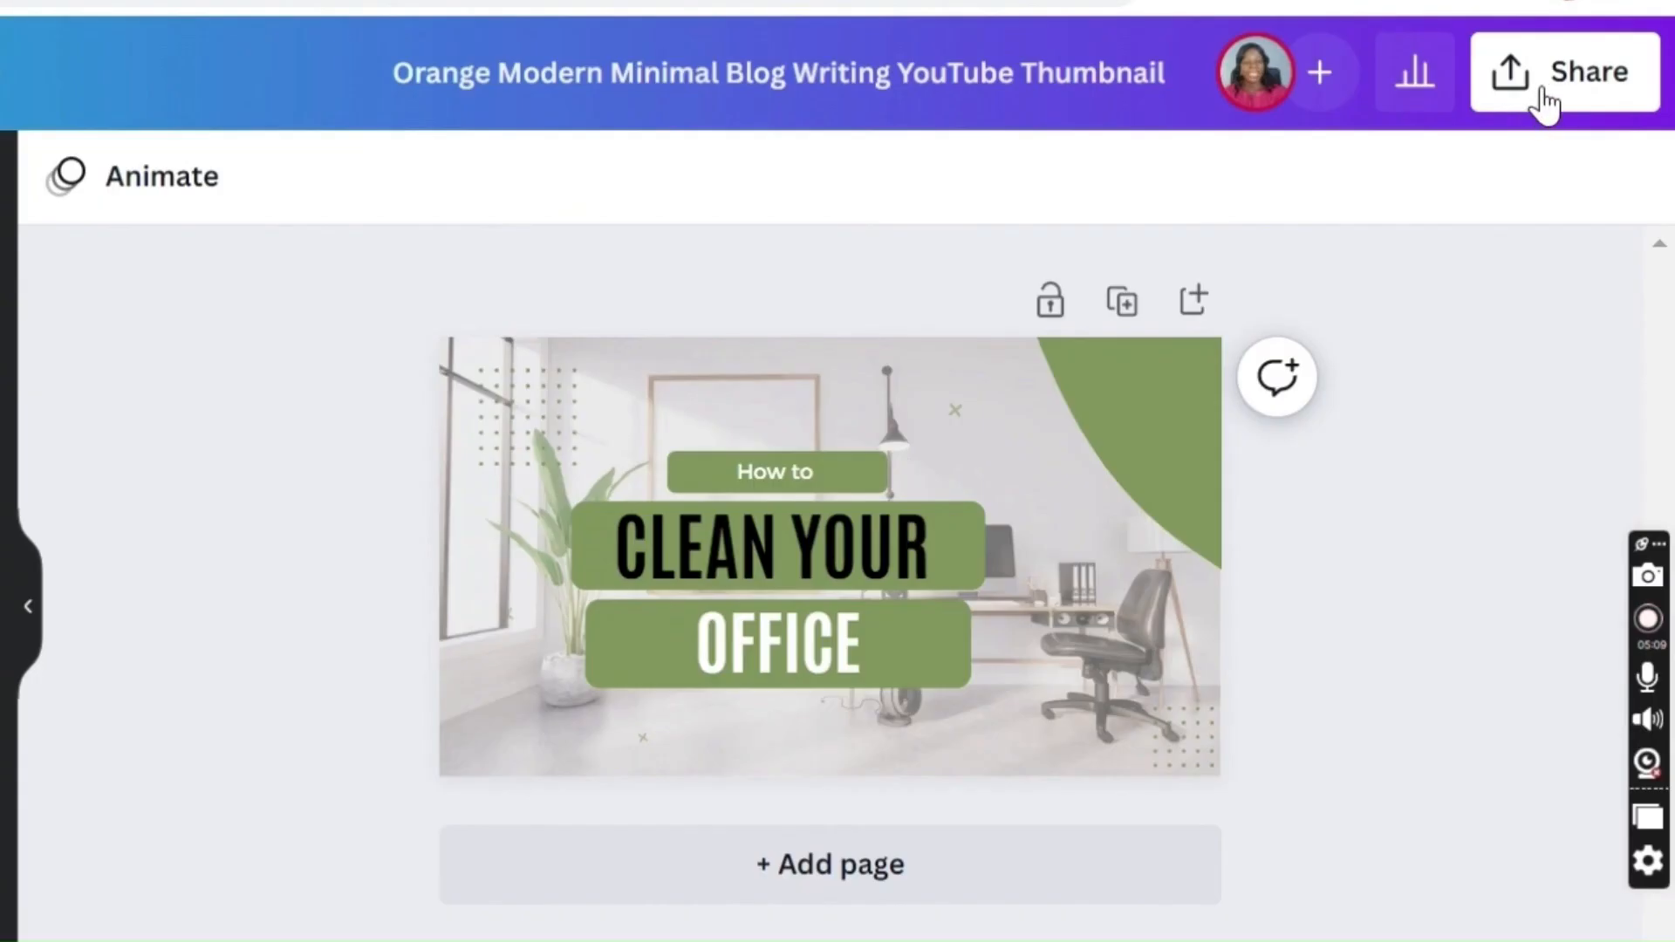
Step: Download the finished thumbnail as a PNG file
{"action": "left_click", "coordinate": [1570, 88]}
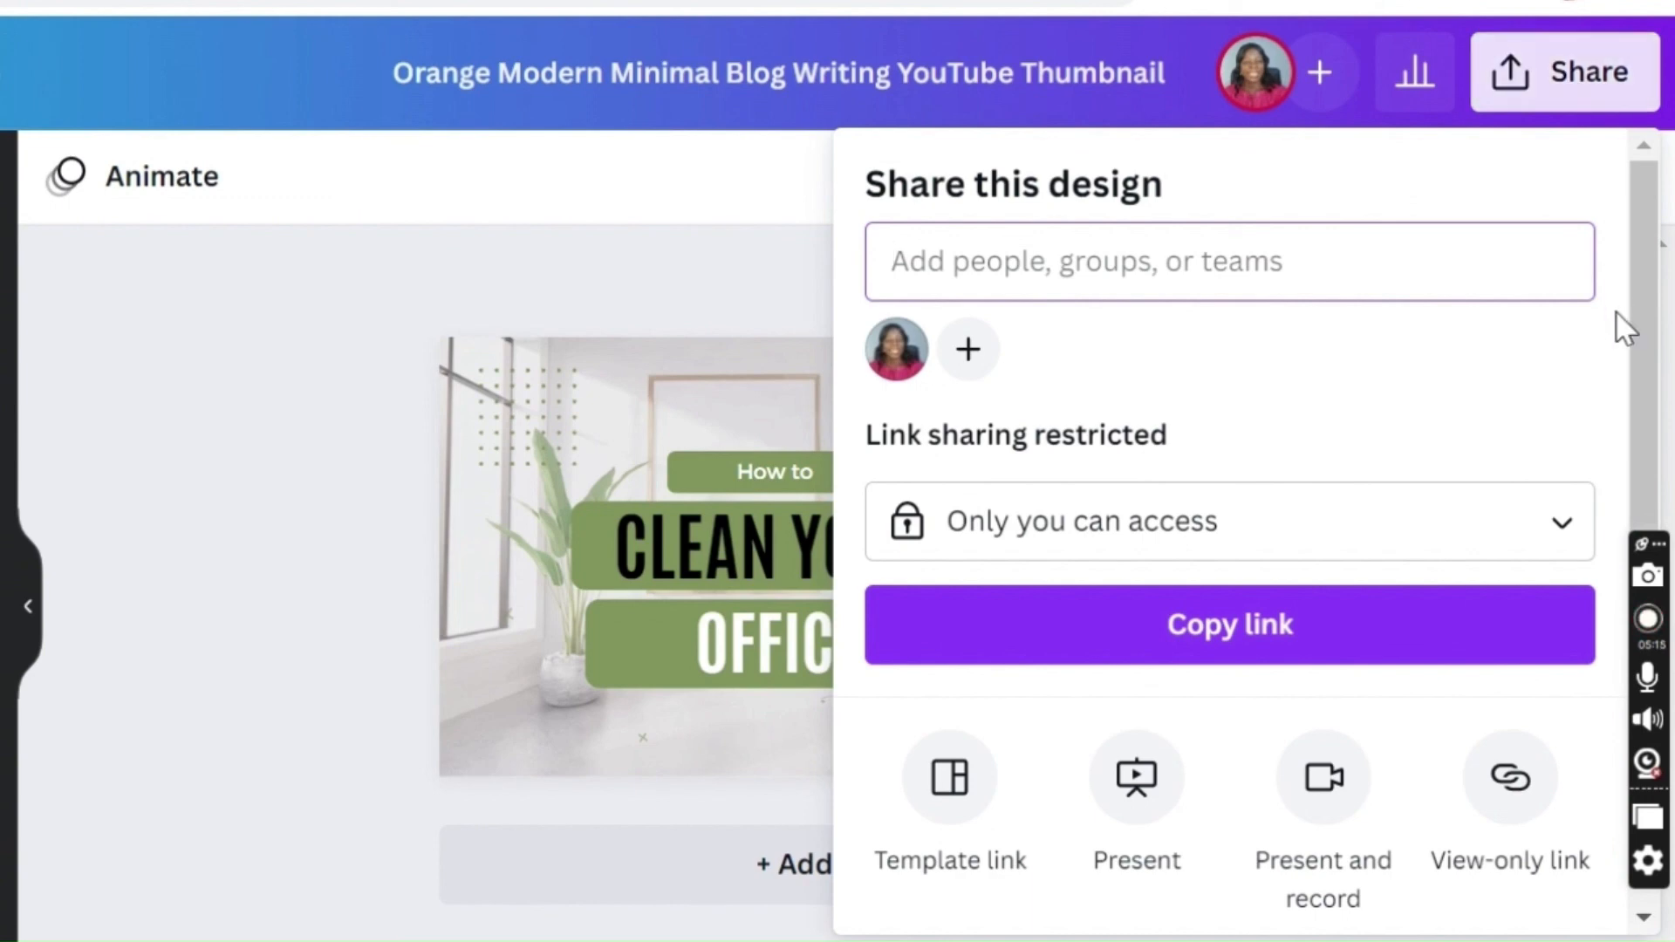
{"action": "left_click_drag", "start_coordinate": [1657, 305], "coordinate": [1663, 525]}
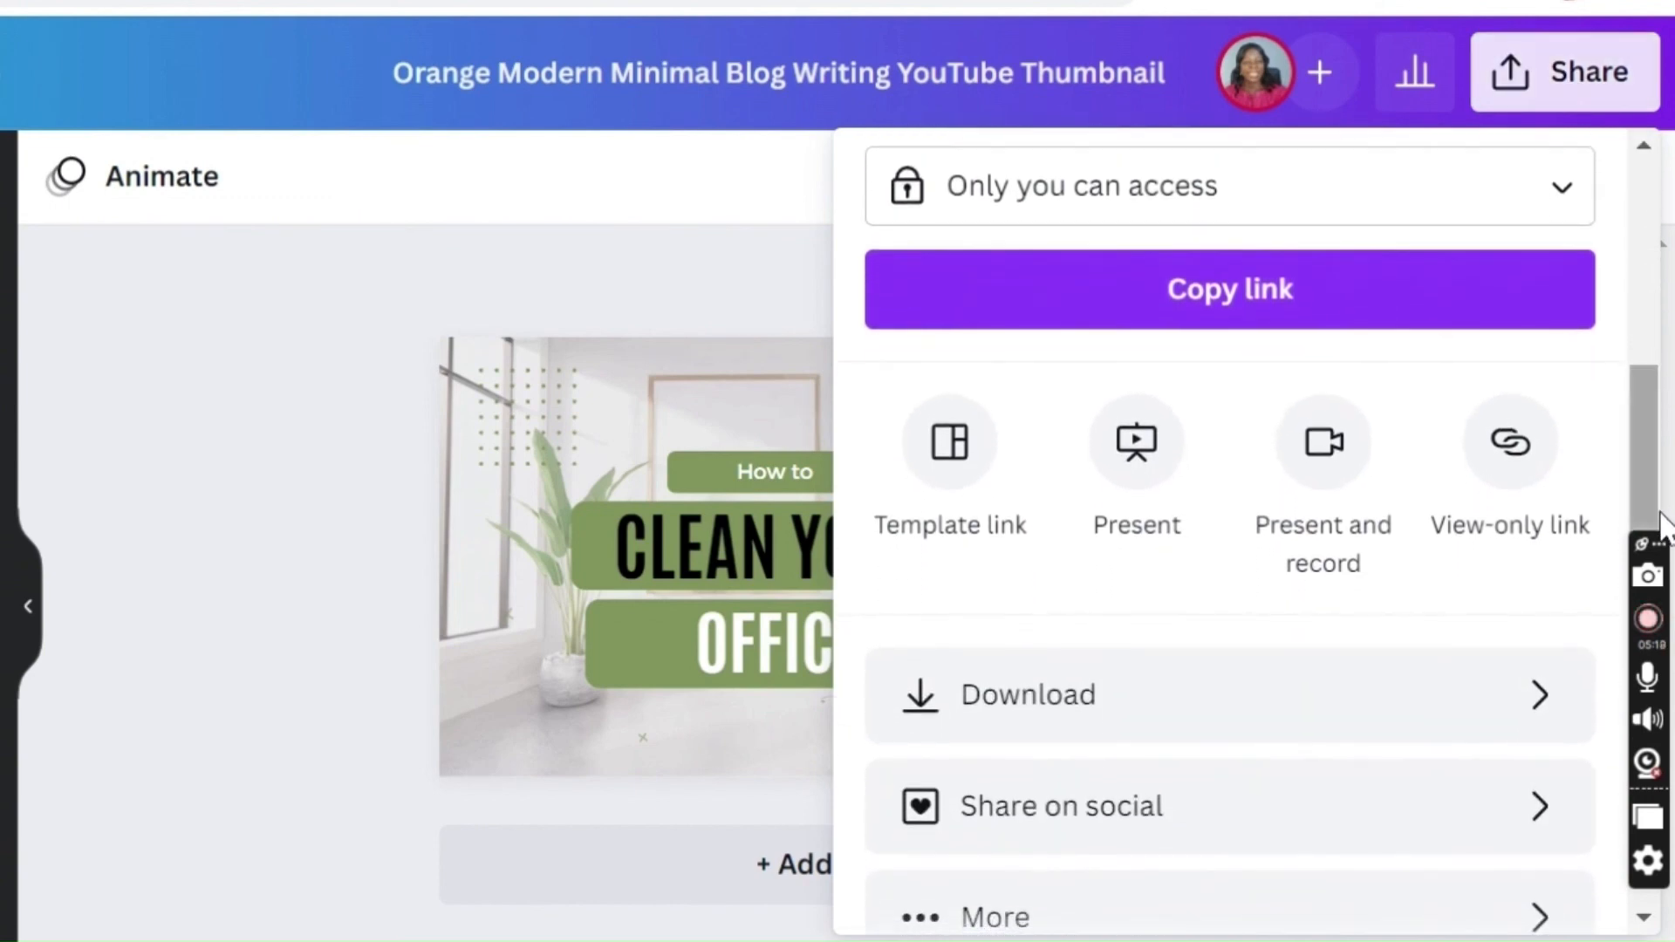
{"action": "left_click", "coordinate": [1339, 715]}
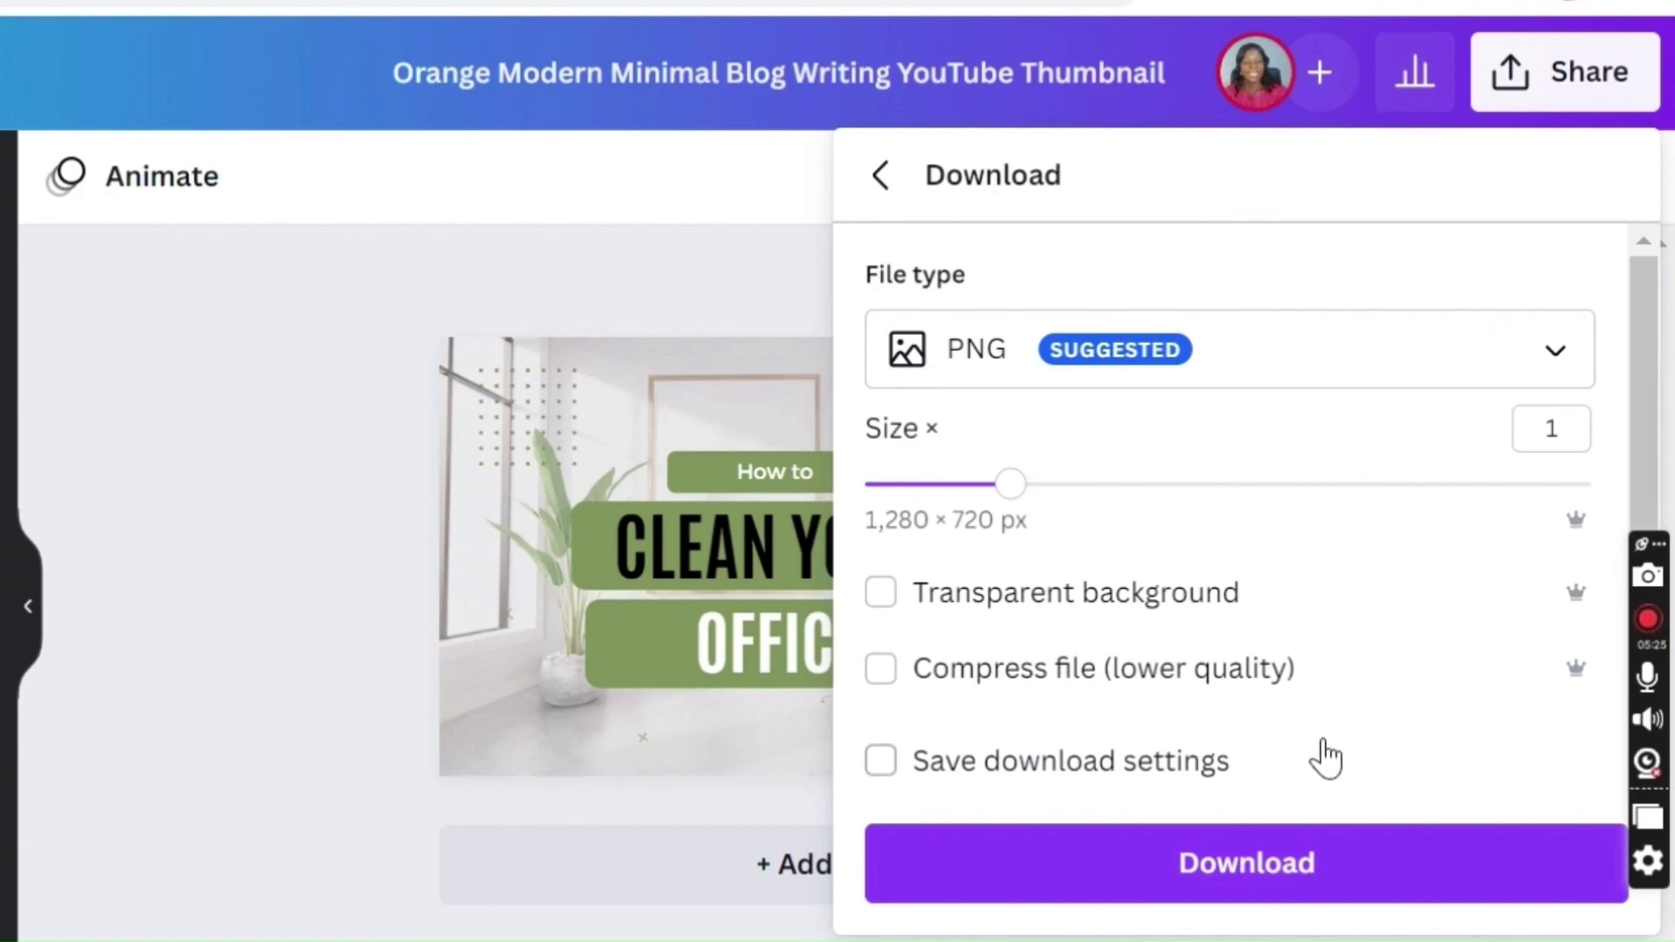
{"action": "left_click", "coordinate": [1344, 864]}
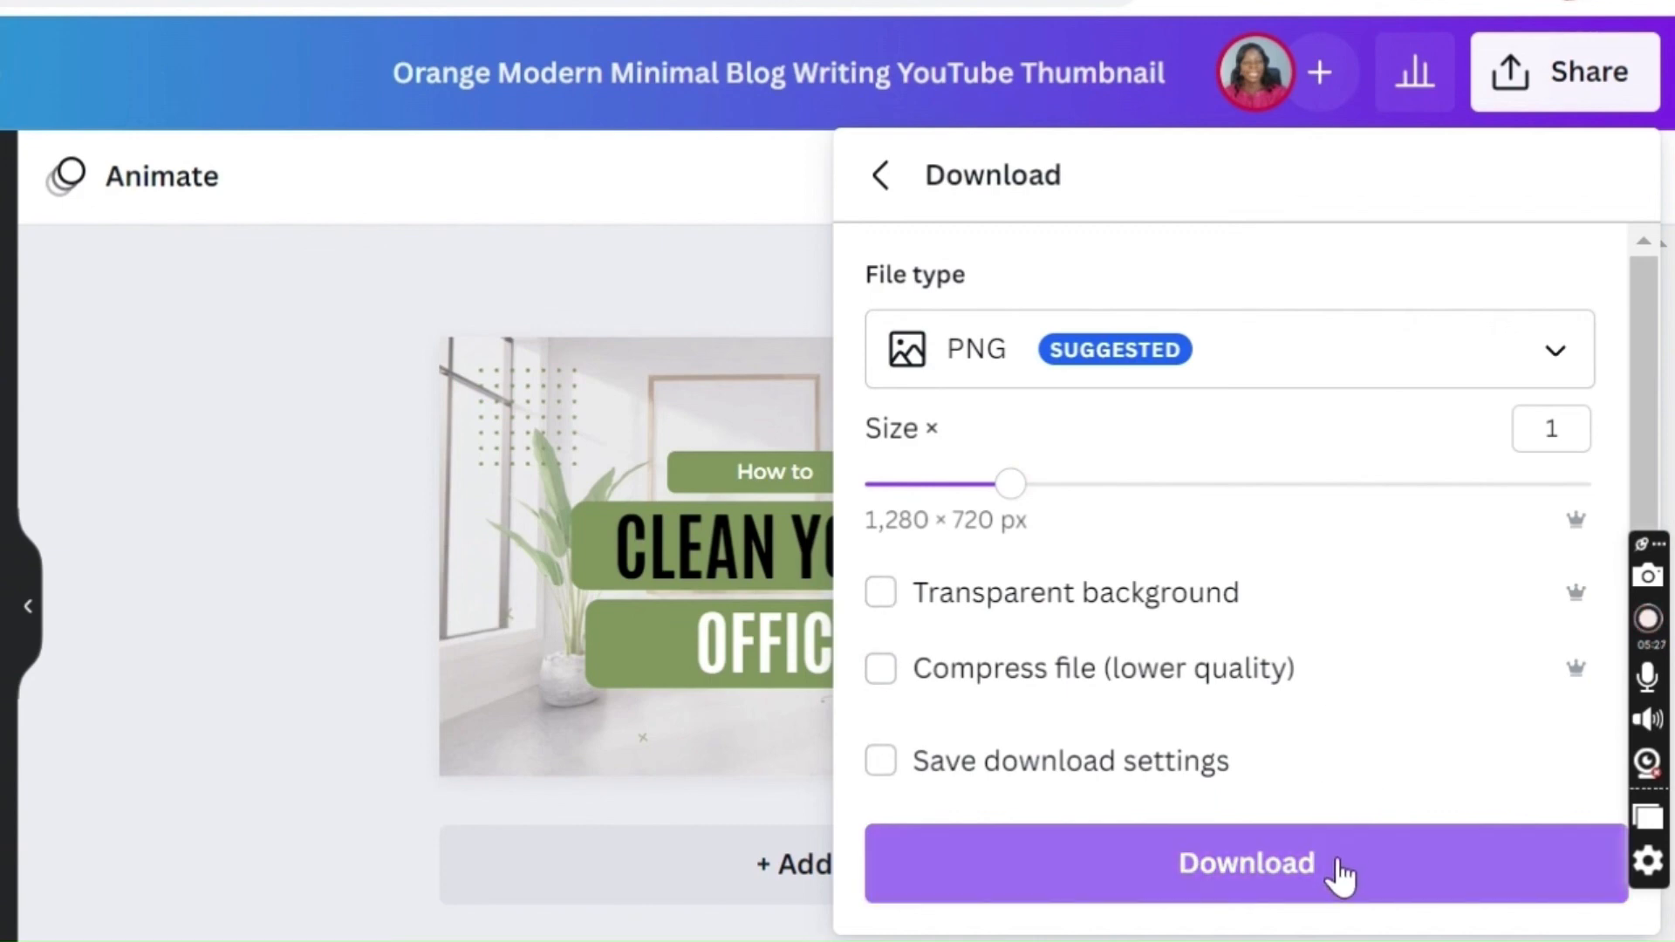
{"action": "left_click", "coordinate": [1207, 868]}
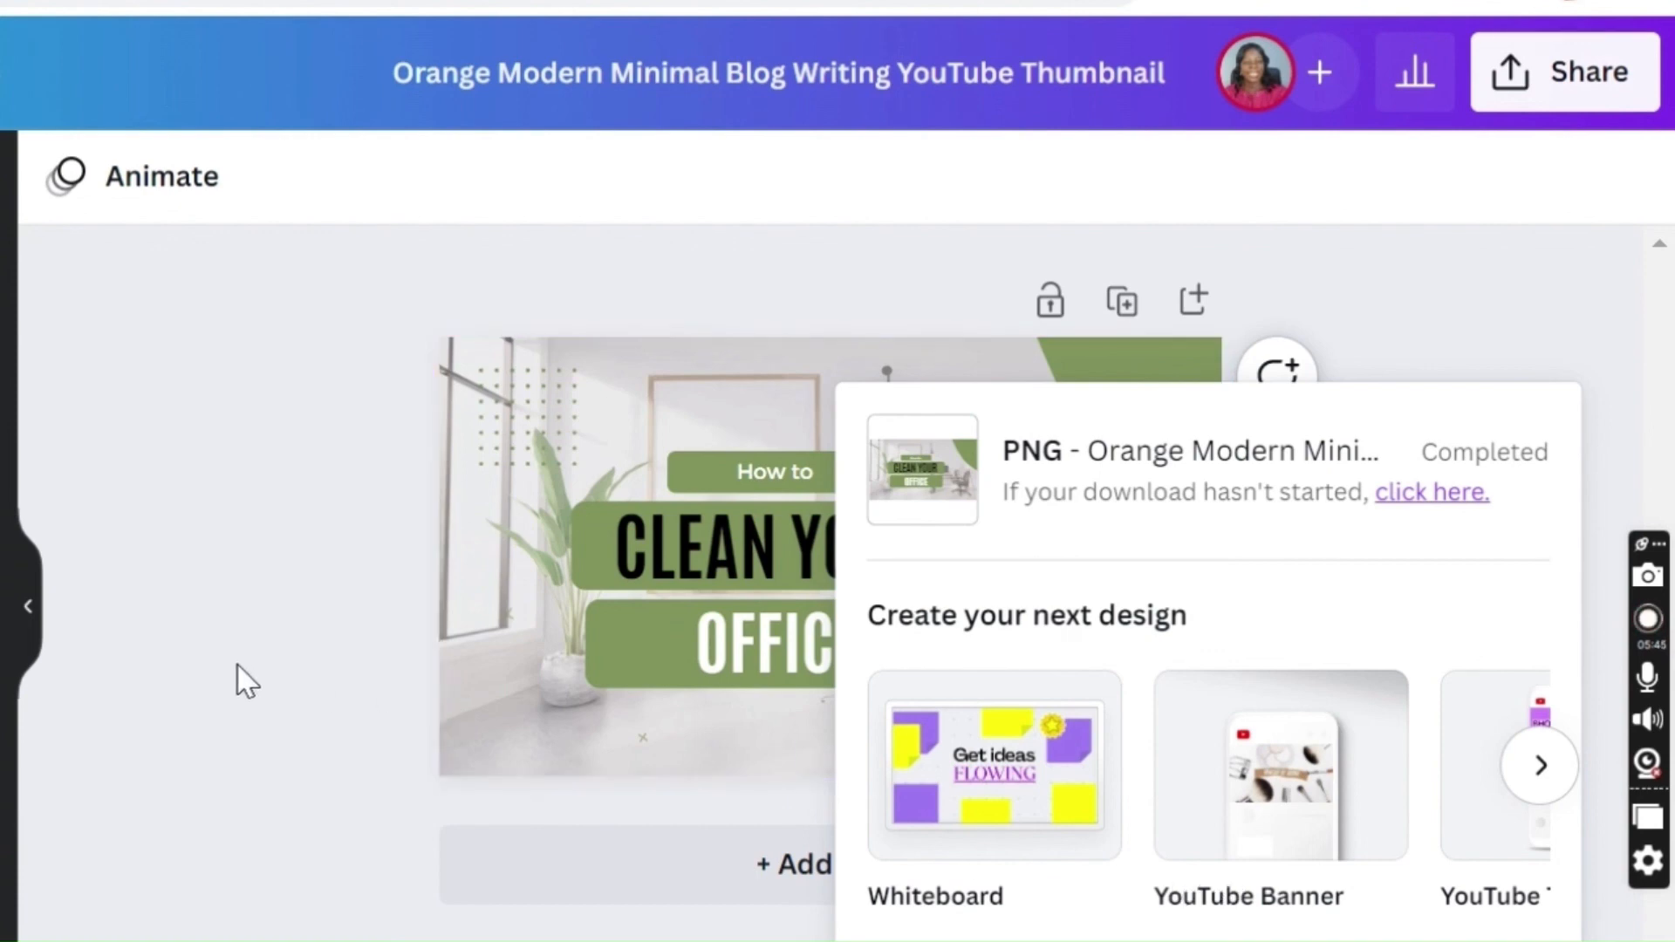
Step: Close the download panel and add a new blank page to the design
{"action": "left_click", "coordinate": [260, 675]}
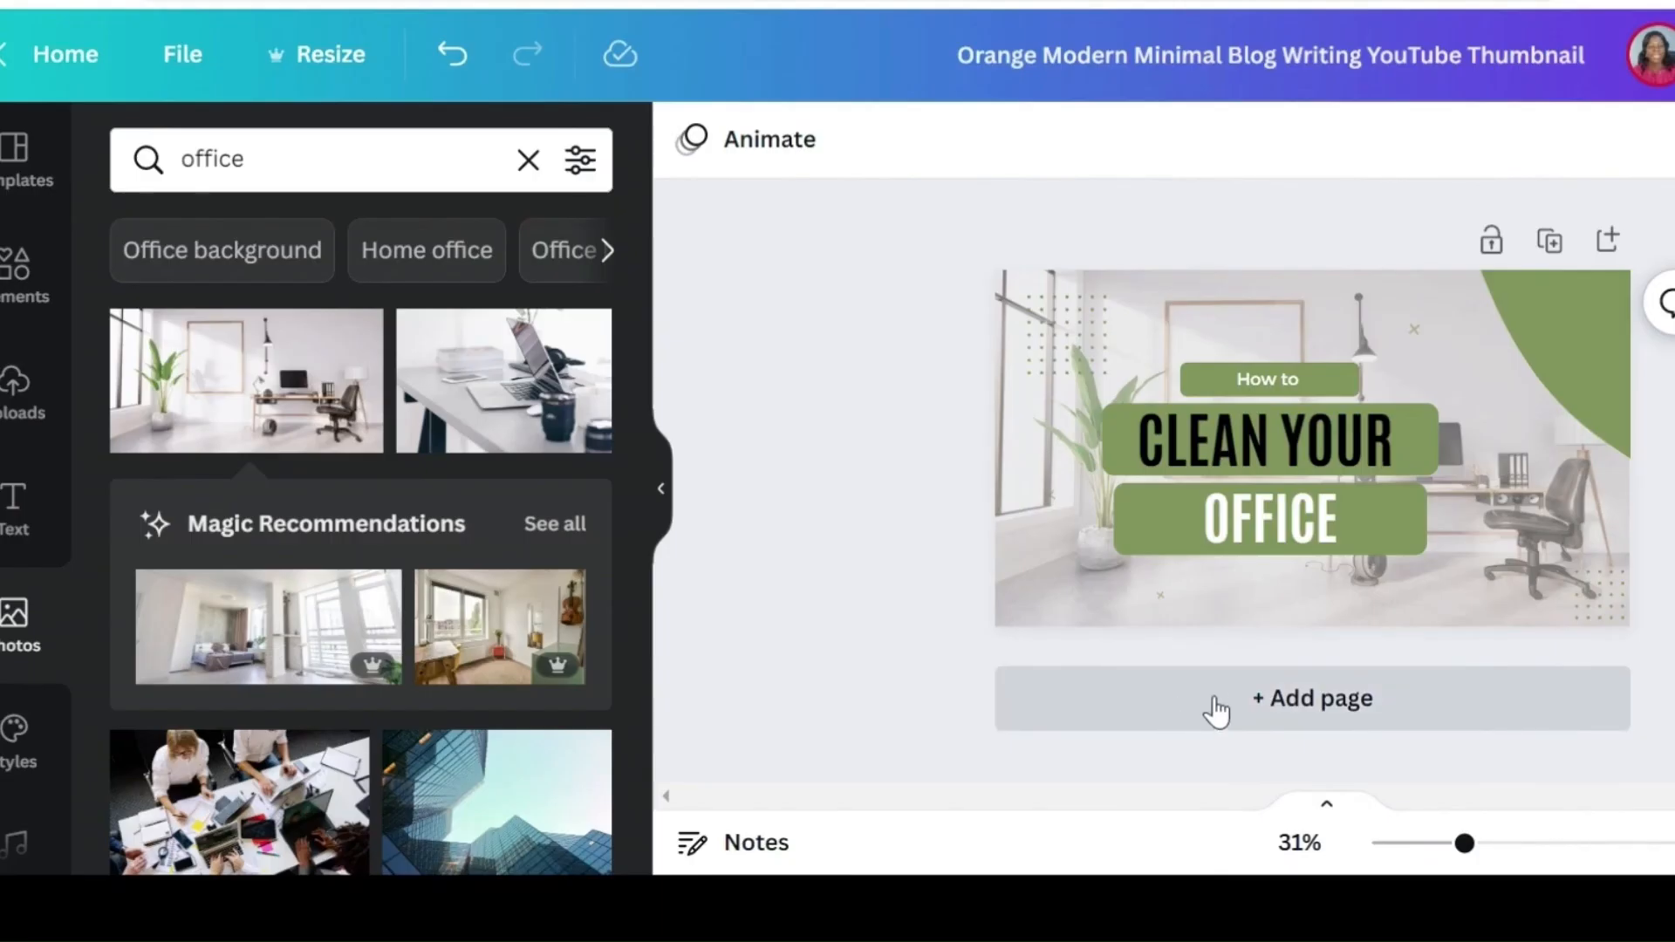
{"action": "left_click", "coordinate": [1258, 700]}
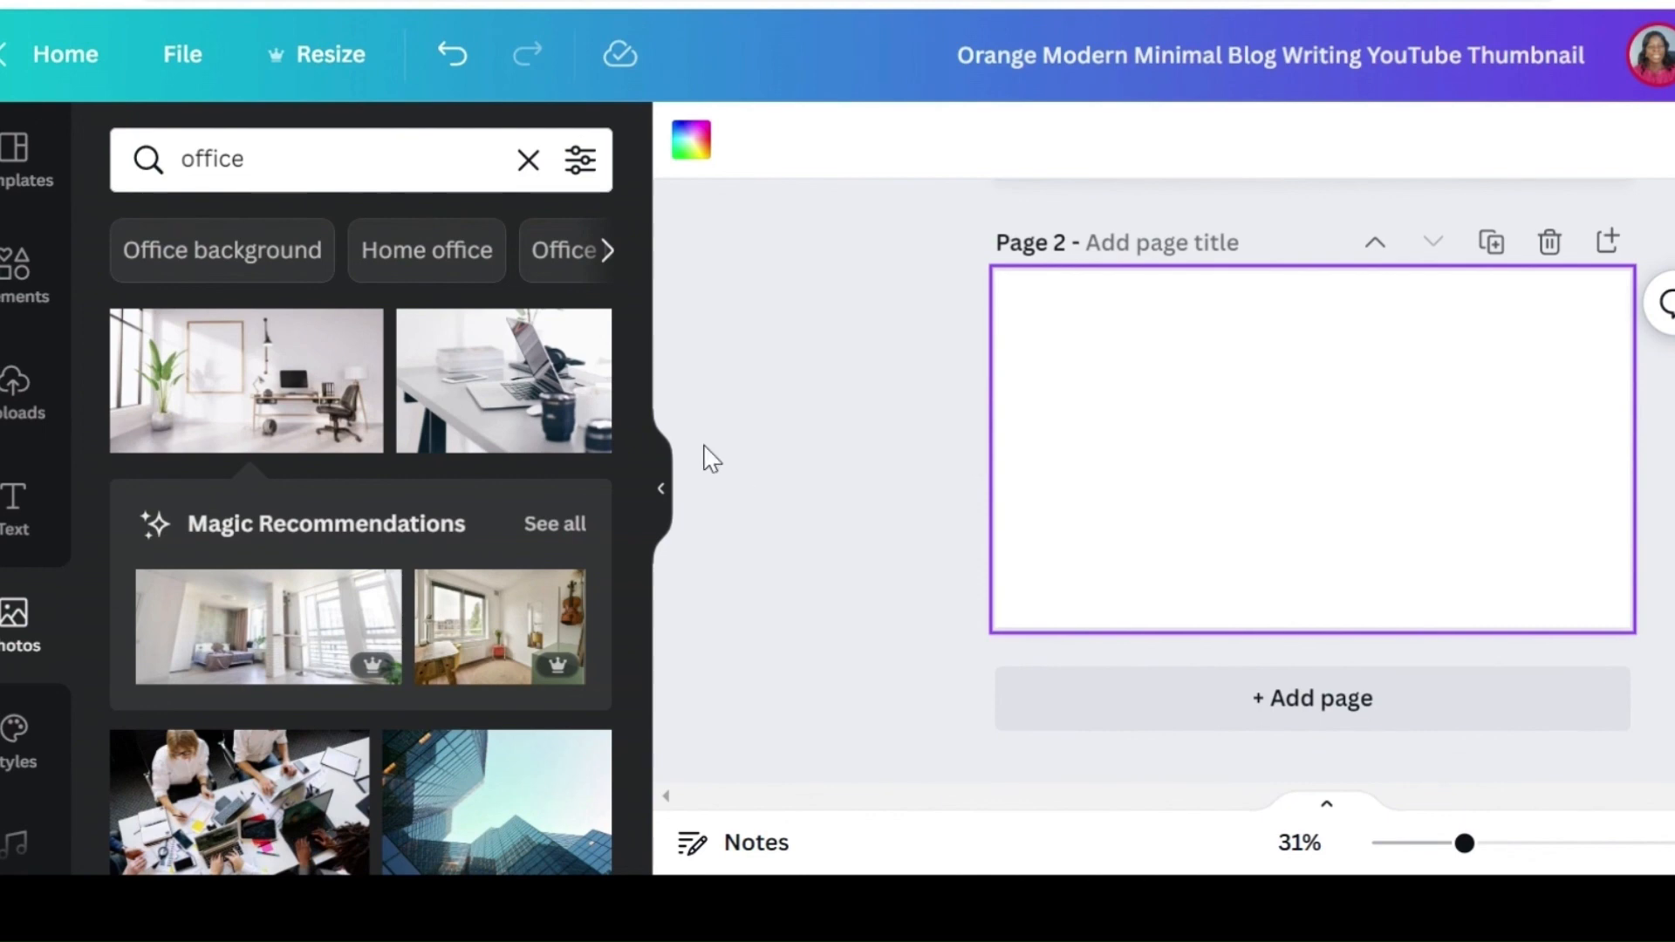
Step: Search the photo library for "office cleaning"
{"action": "left_click", "coordinate": [268, 158]}
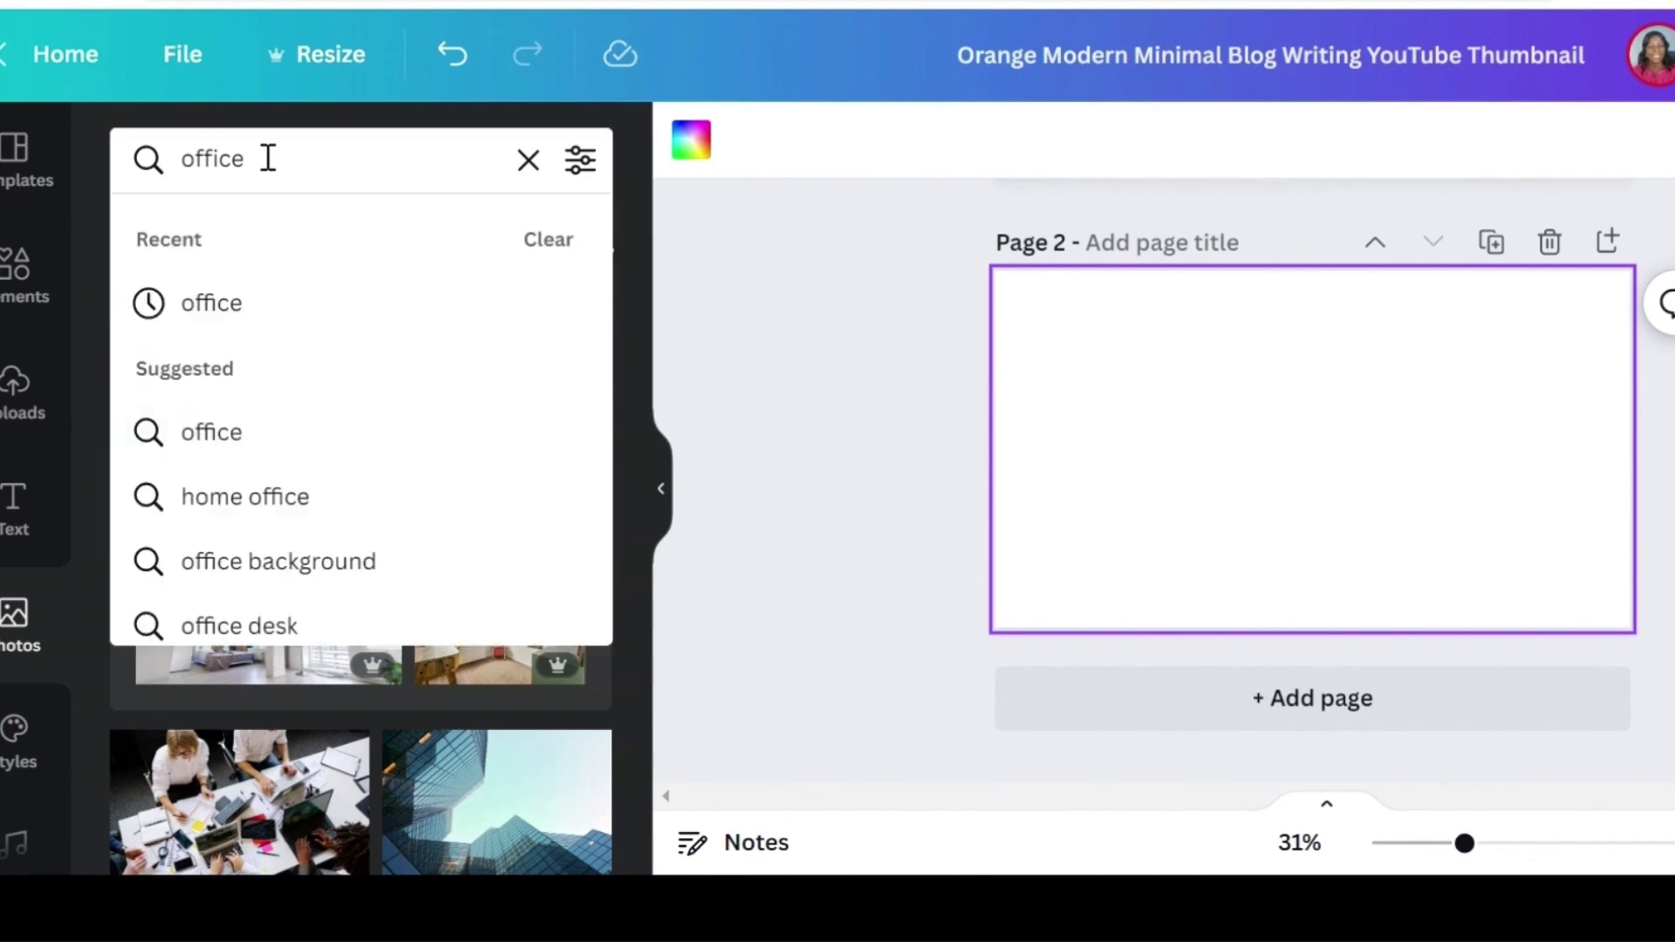
{"action": "key", "text": "BackSpace"}
{"action": "key", "text": "BackSpace"}
{"action": "key", "text": "BackSpace"}
{"action": "key", "text": "BackSpace"}
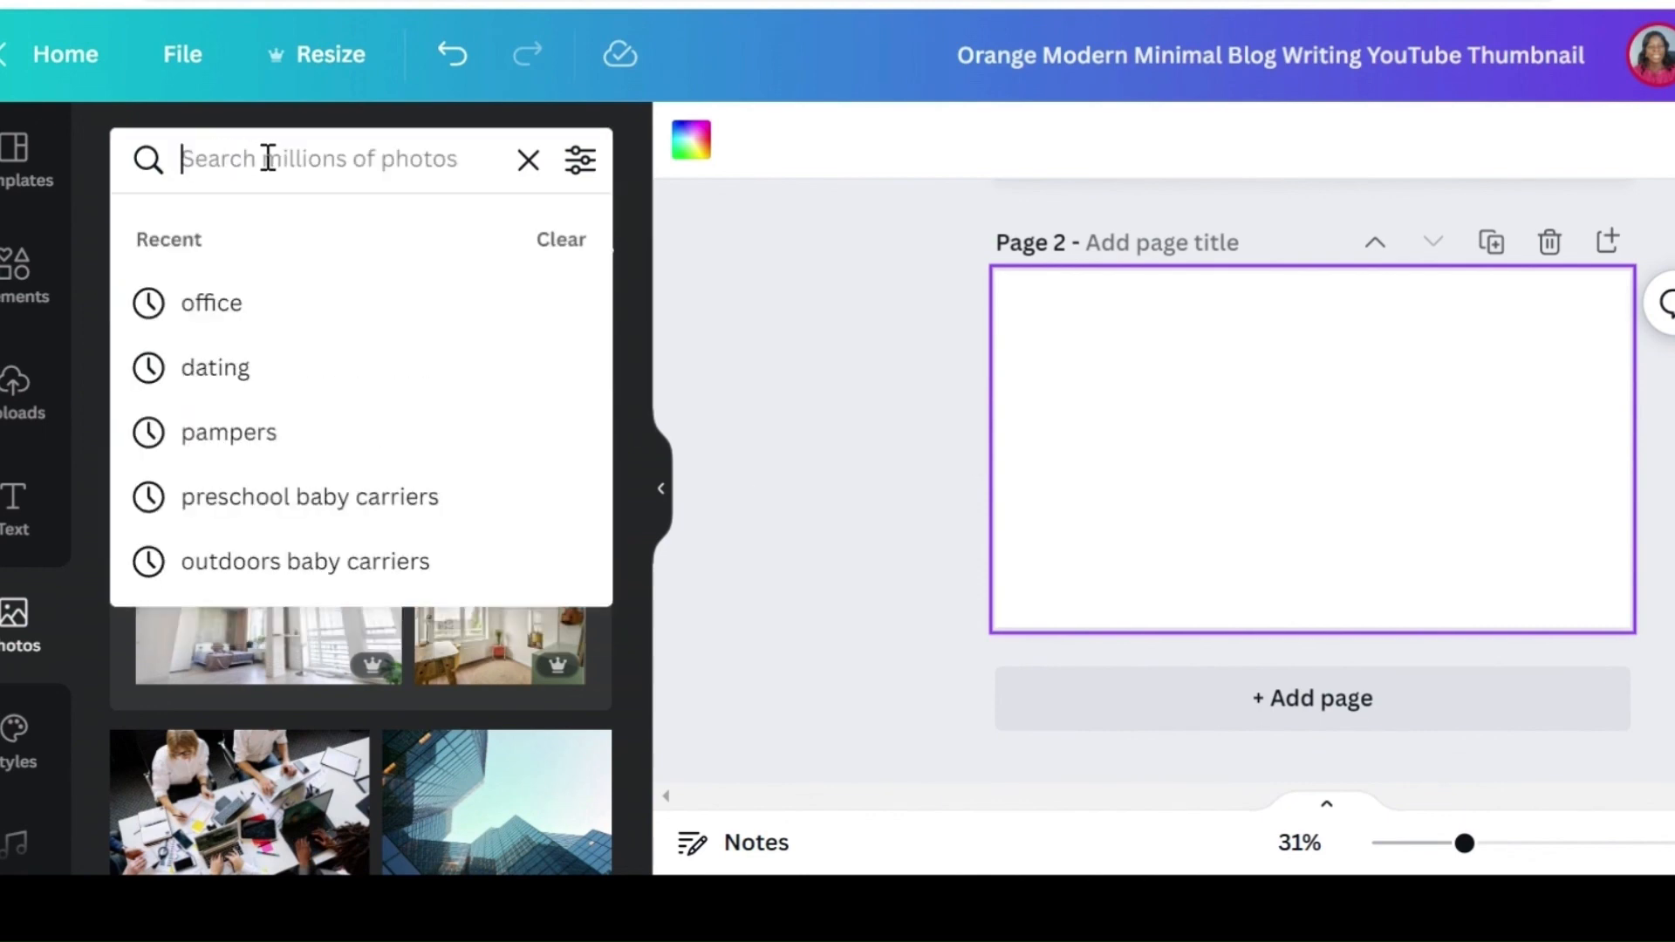
{"action": "type", "text": "offic"}
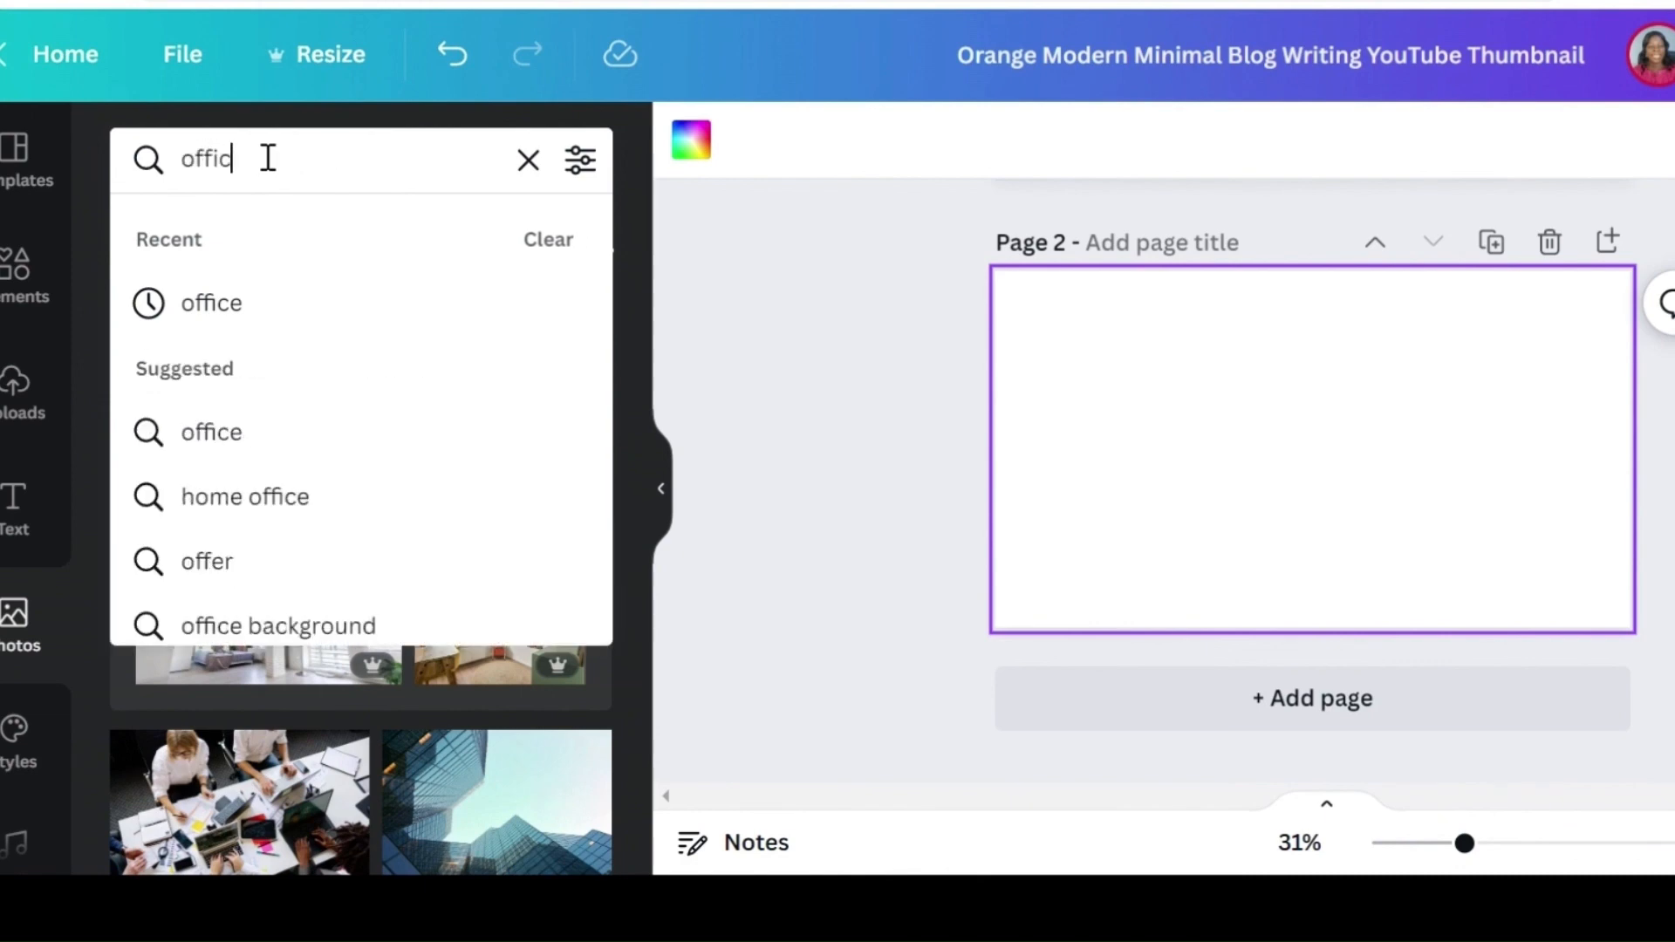
{"action": "type", "text": "e cleaning"}
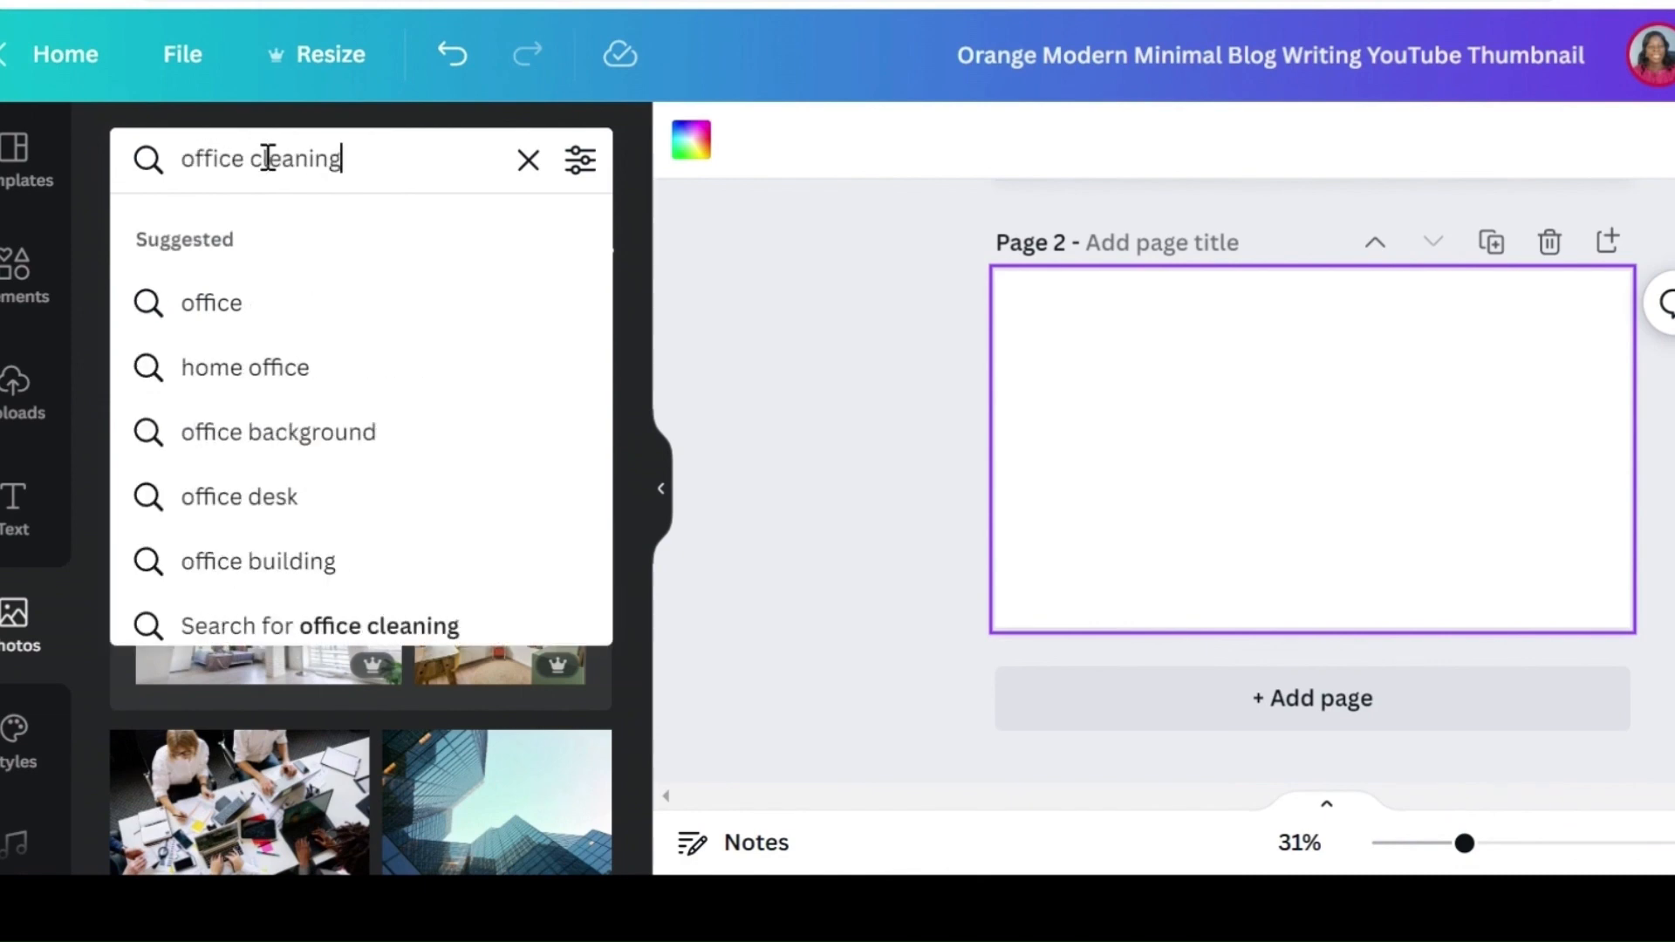
{"action": "key", "text": "Return"}
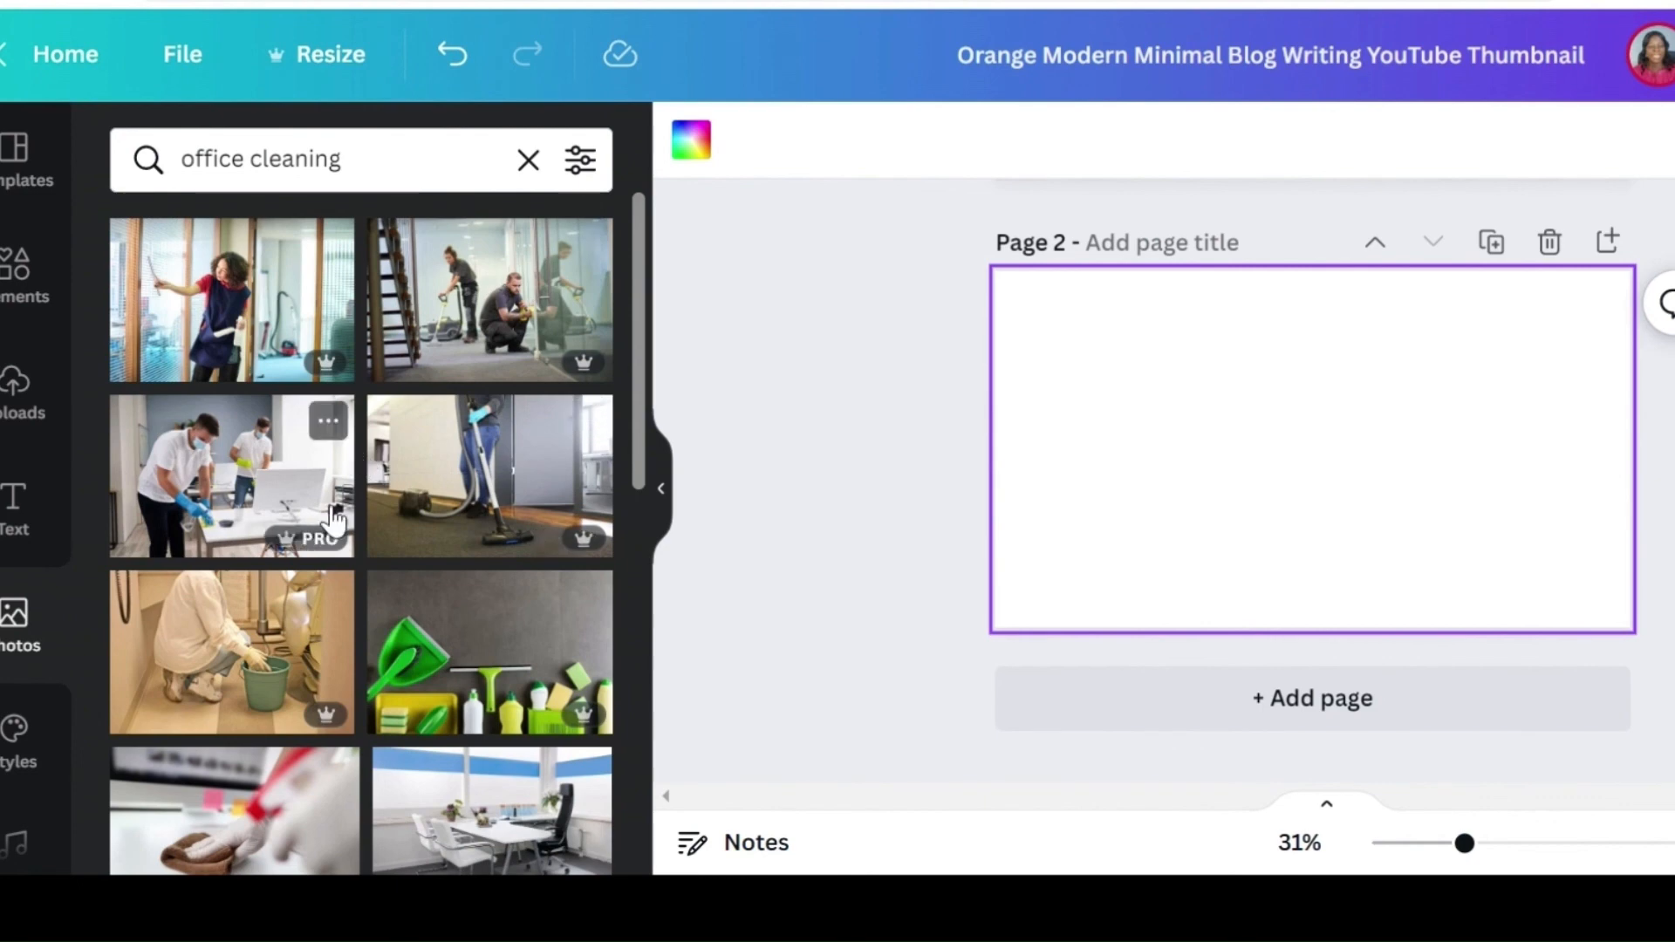
Step: Place the vacuum cleaning photo on page 2 and resize it to fill the whole page
{"action": "left_click", "coordinate": [438, 485]}
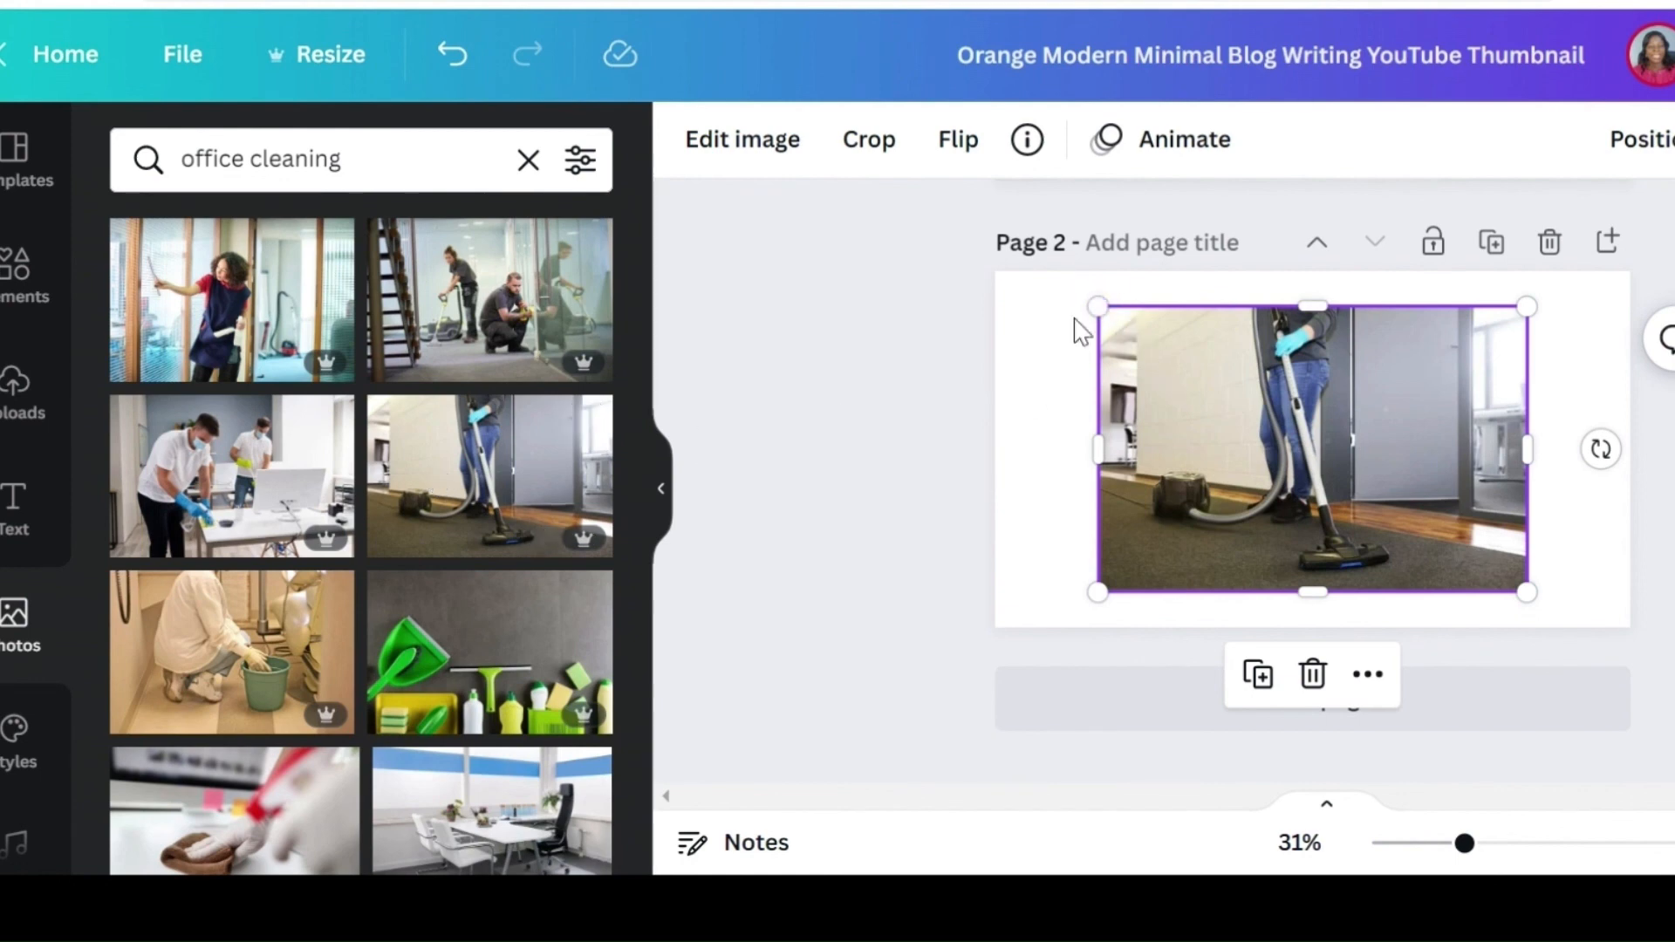
{"action": "left_click_drag", "start_coordinate": [1100, 307], "coordinate": [1043, 275]}
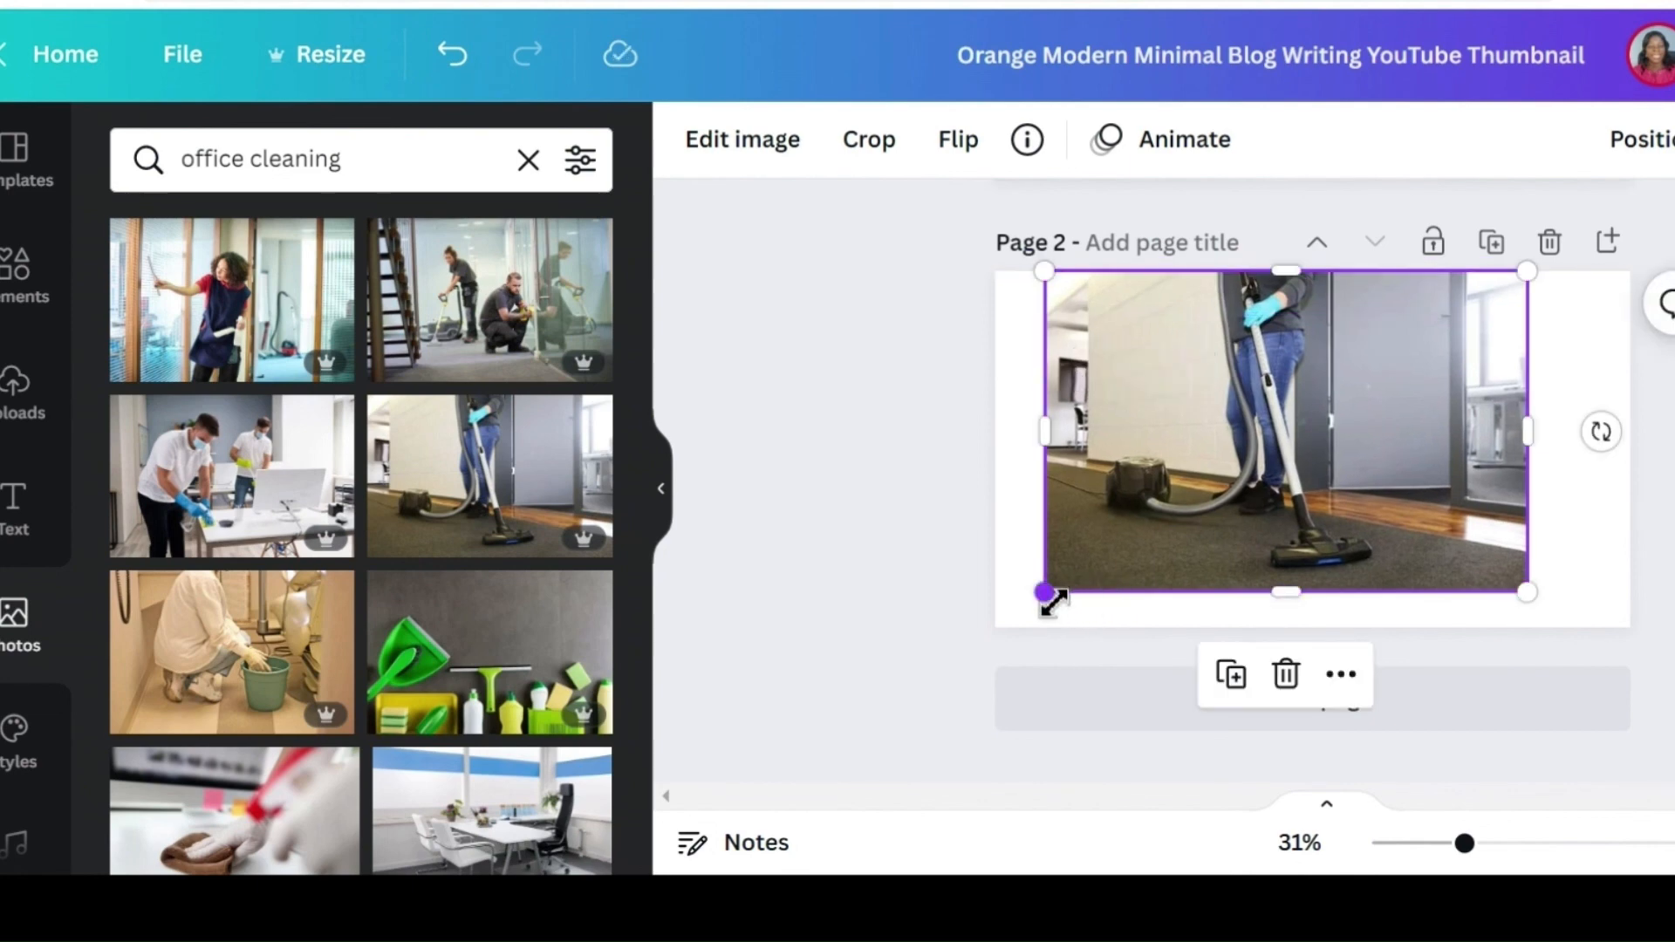
{"action": "left_click_drag", "start_coordinate": [1047, 593], "coordinate": [1014, 650]}
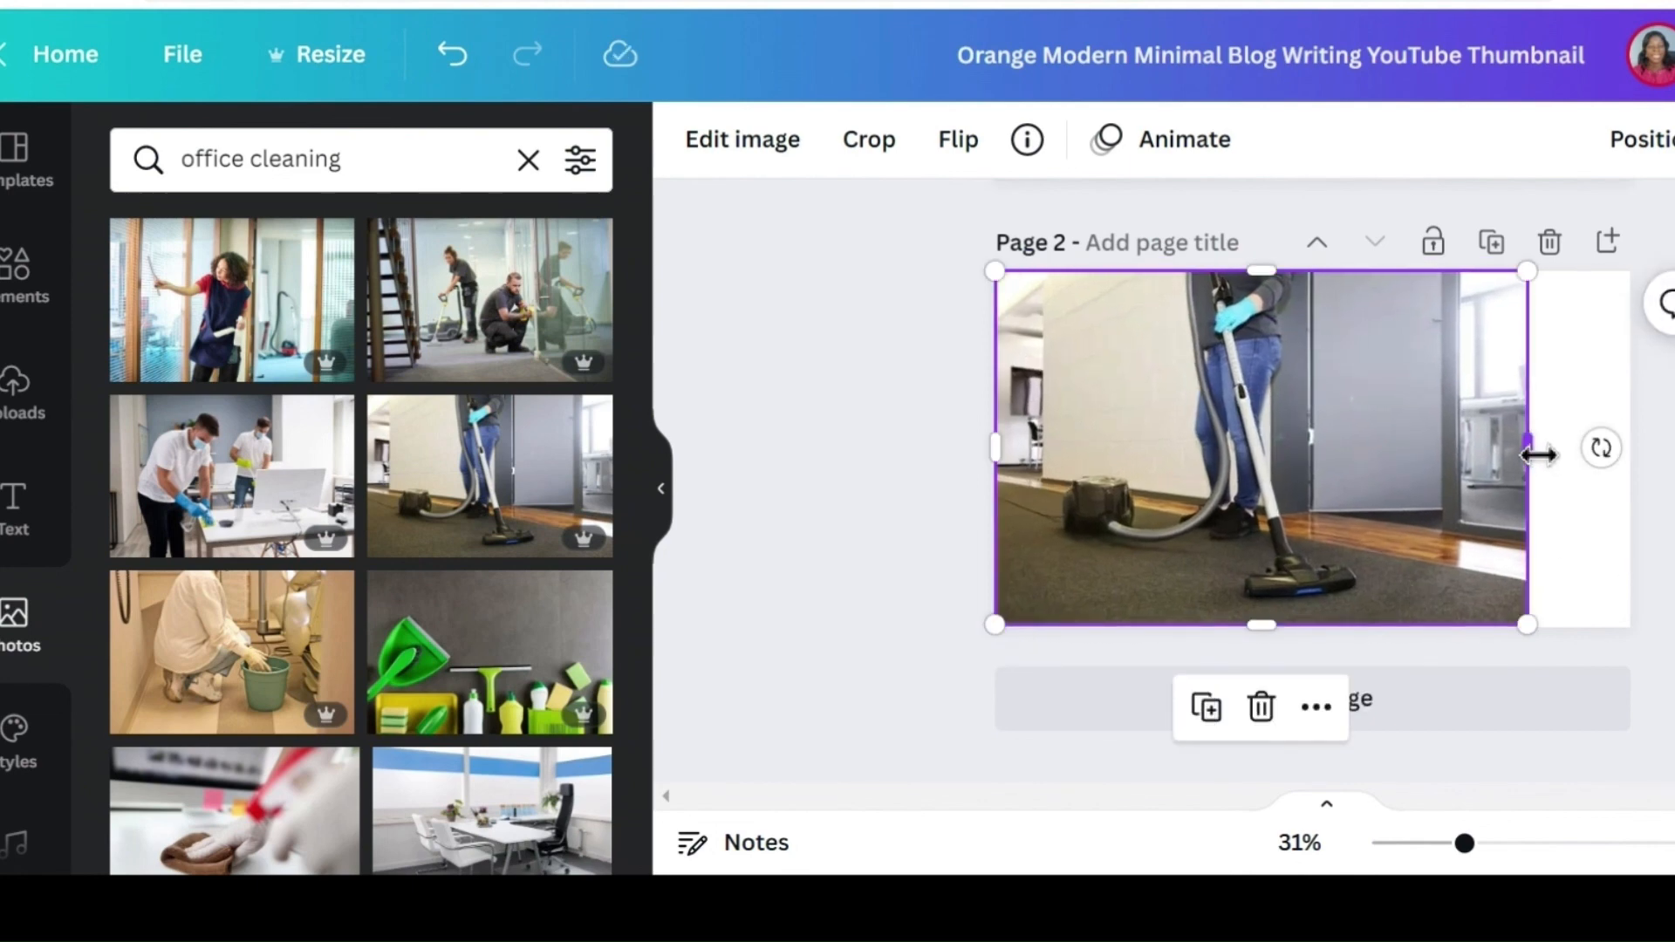
{"action": "left_click_drag", "start_coordinate": [1536, 452], "coordinate": [1635, 454]}
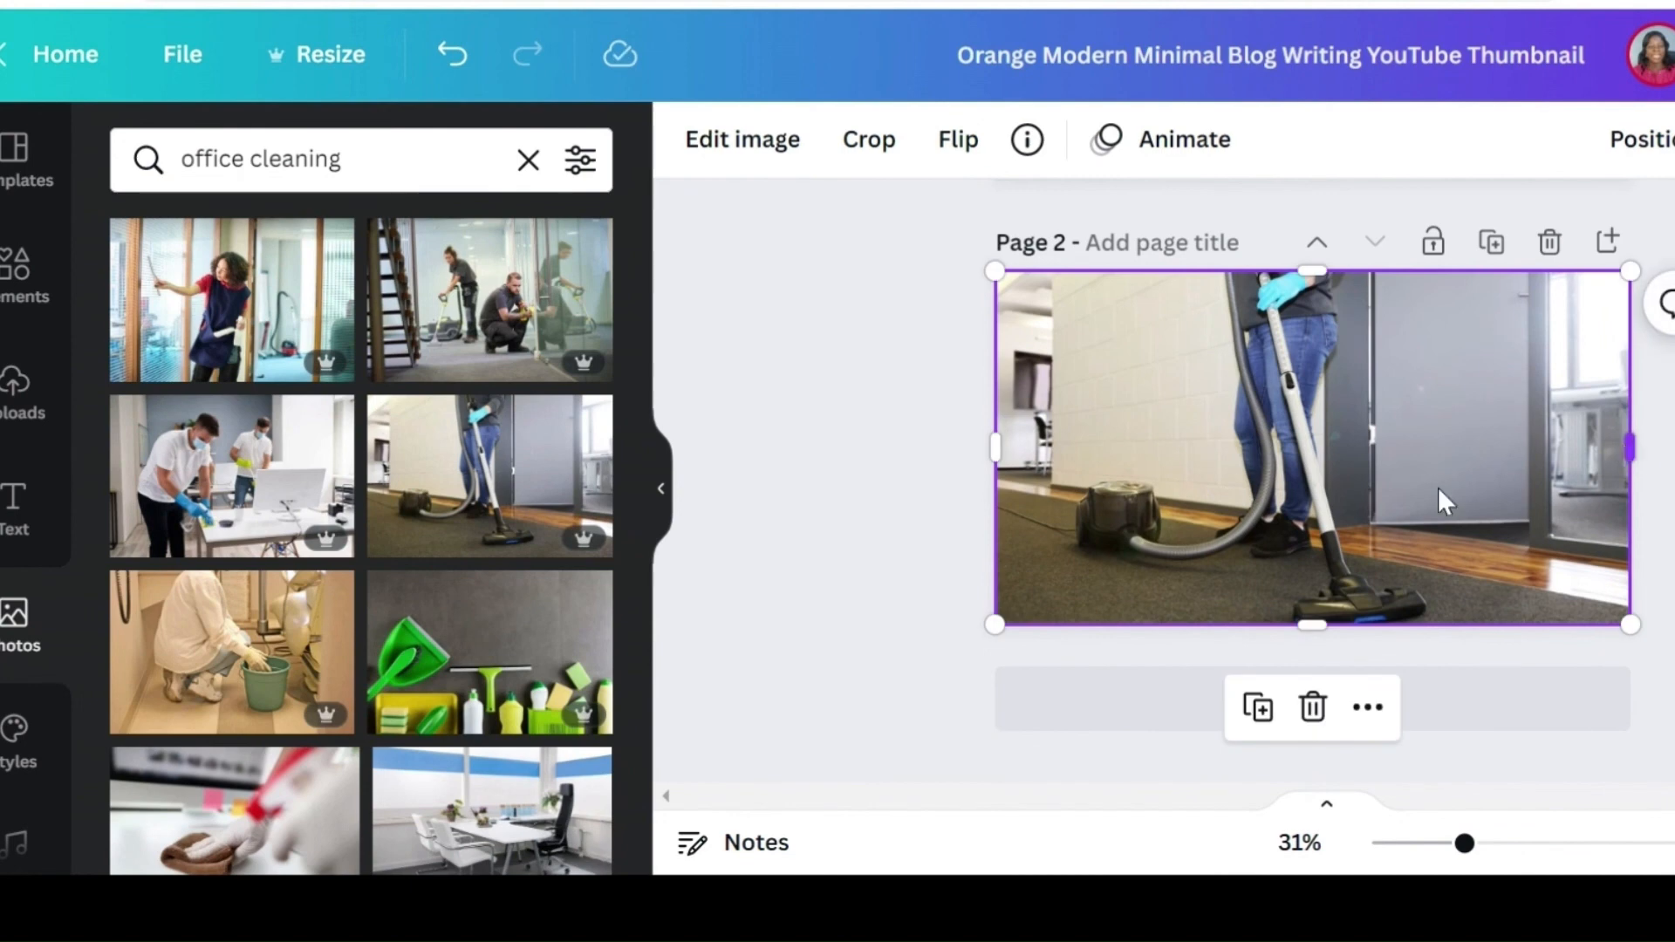
{"action": "left_click", "coordinate": [908, 528]}
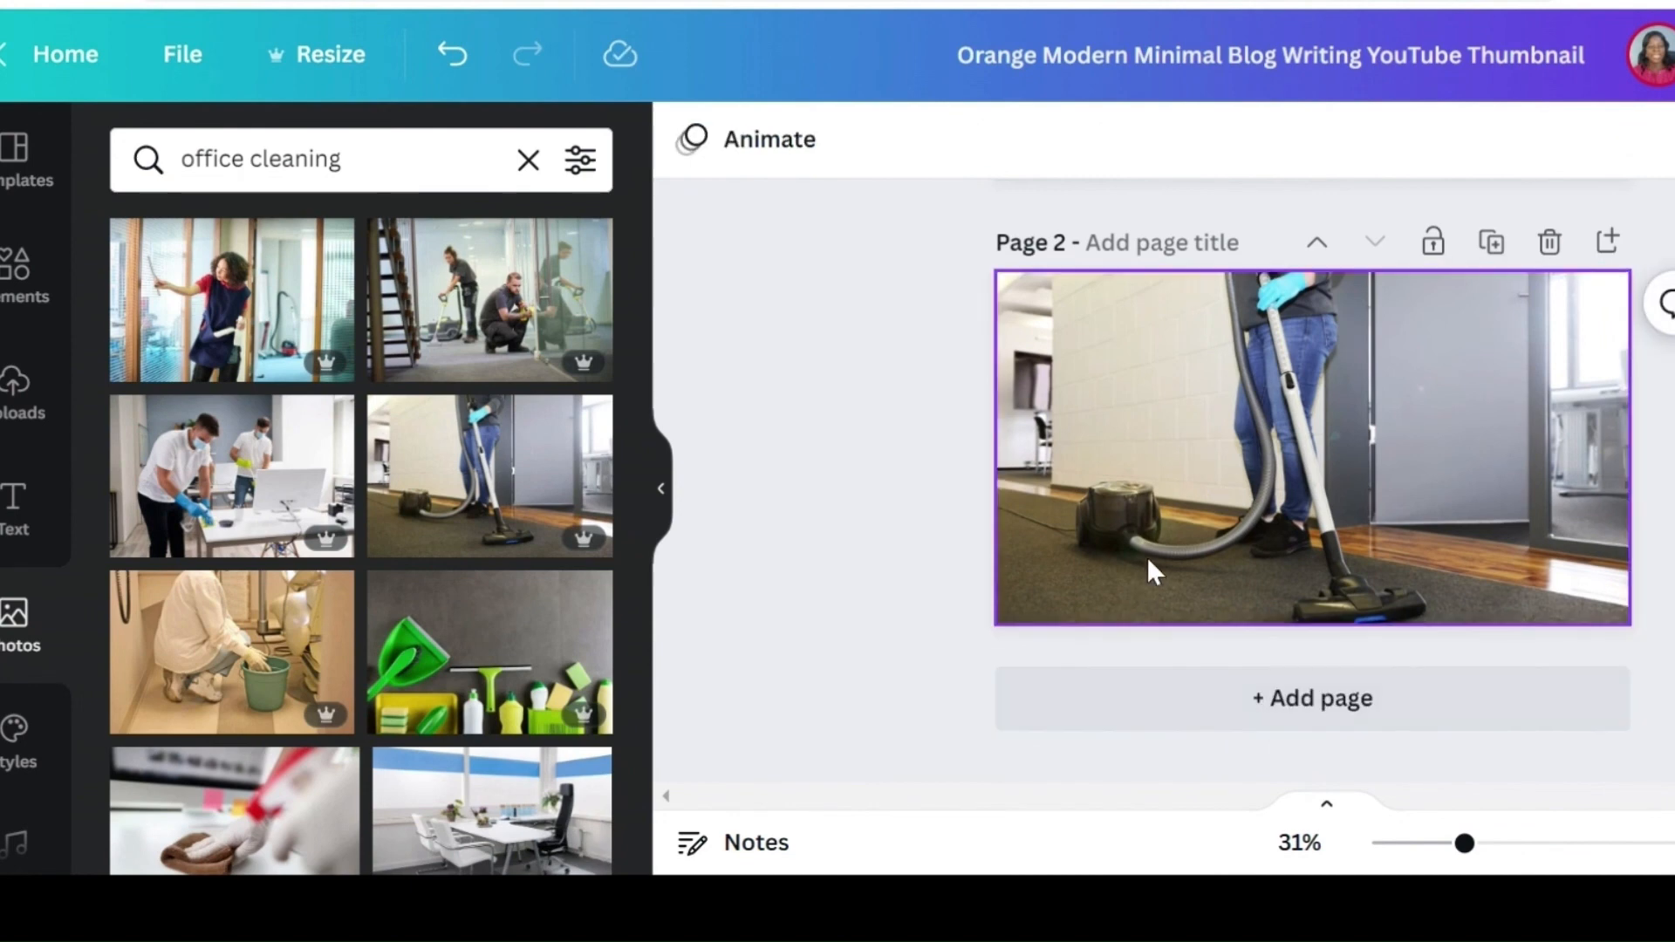
Step: Add a third page, place the bucket-cleaning photo on it, and delete that photo again
{"action": "left_click", "coordinate": [1288, 708]}
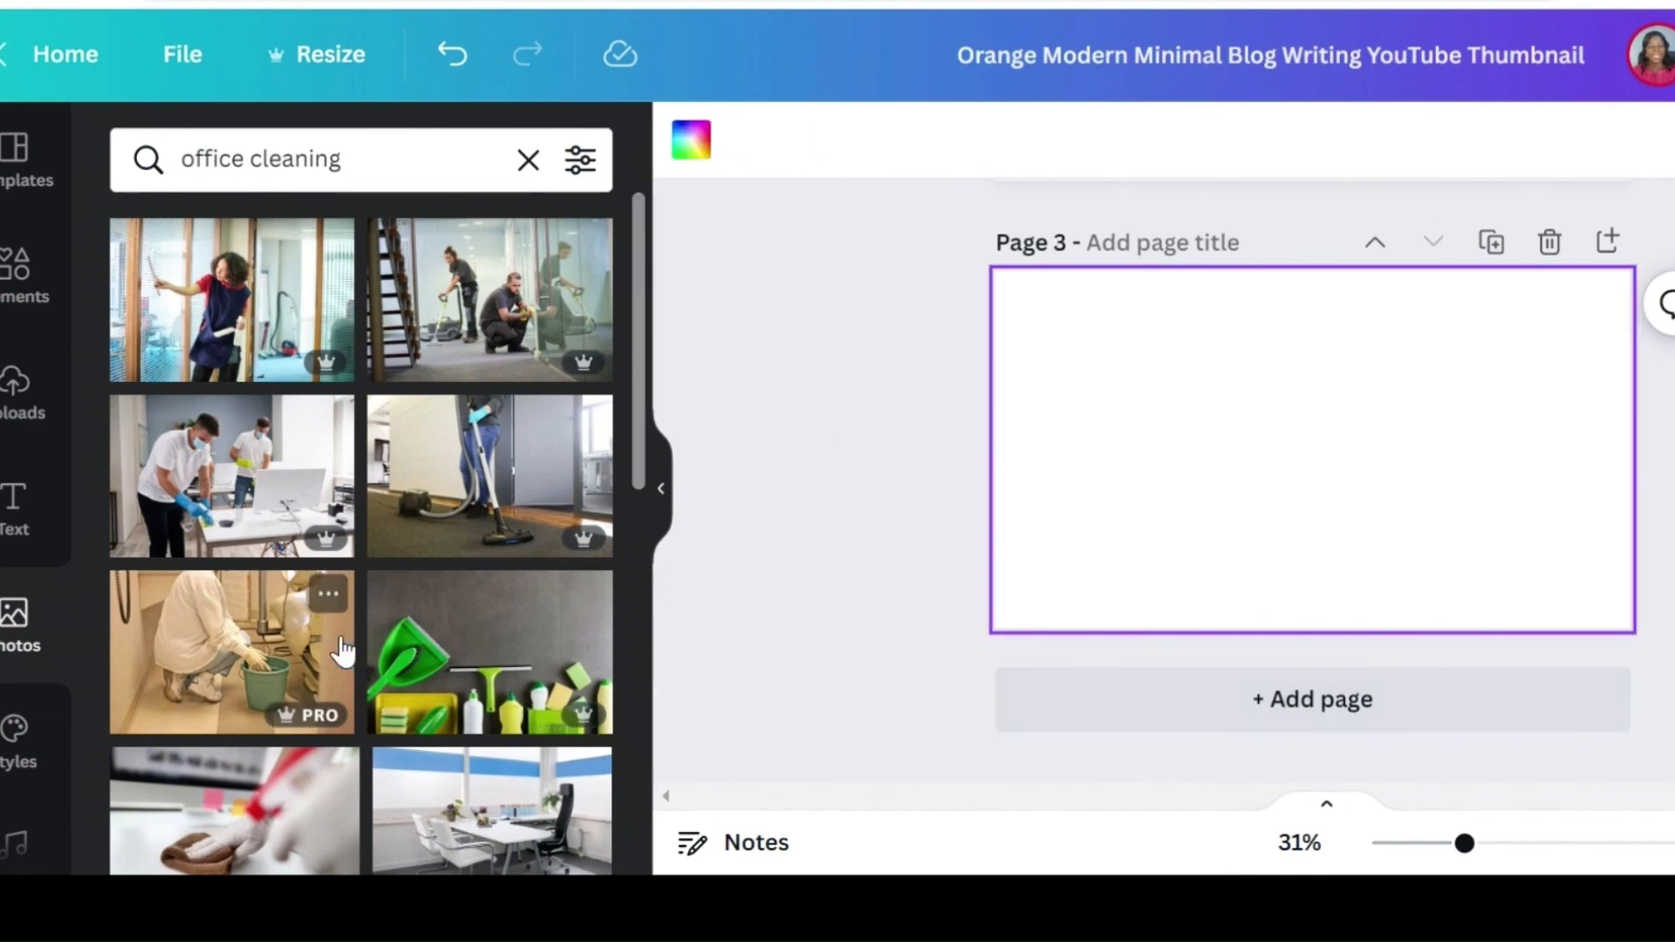
{"action": "left_click", "coordinate": [275, 687]}
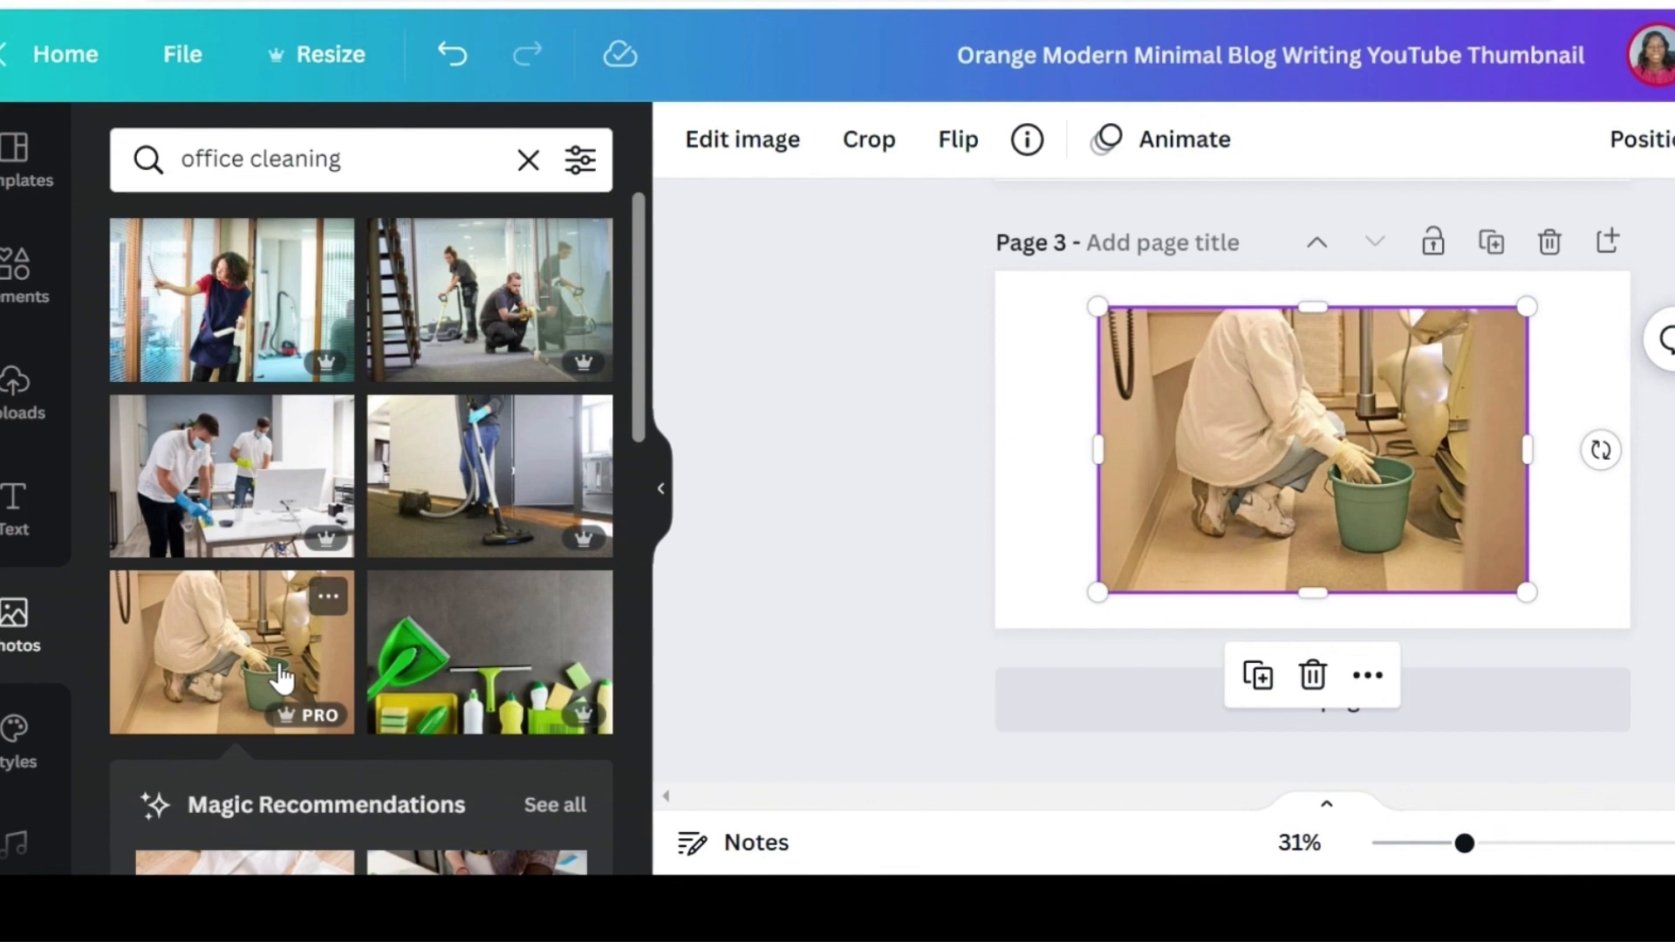
{"action": "key", "text": "Delete"}
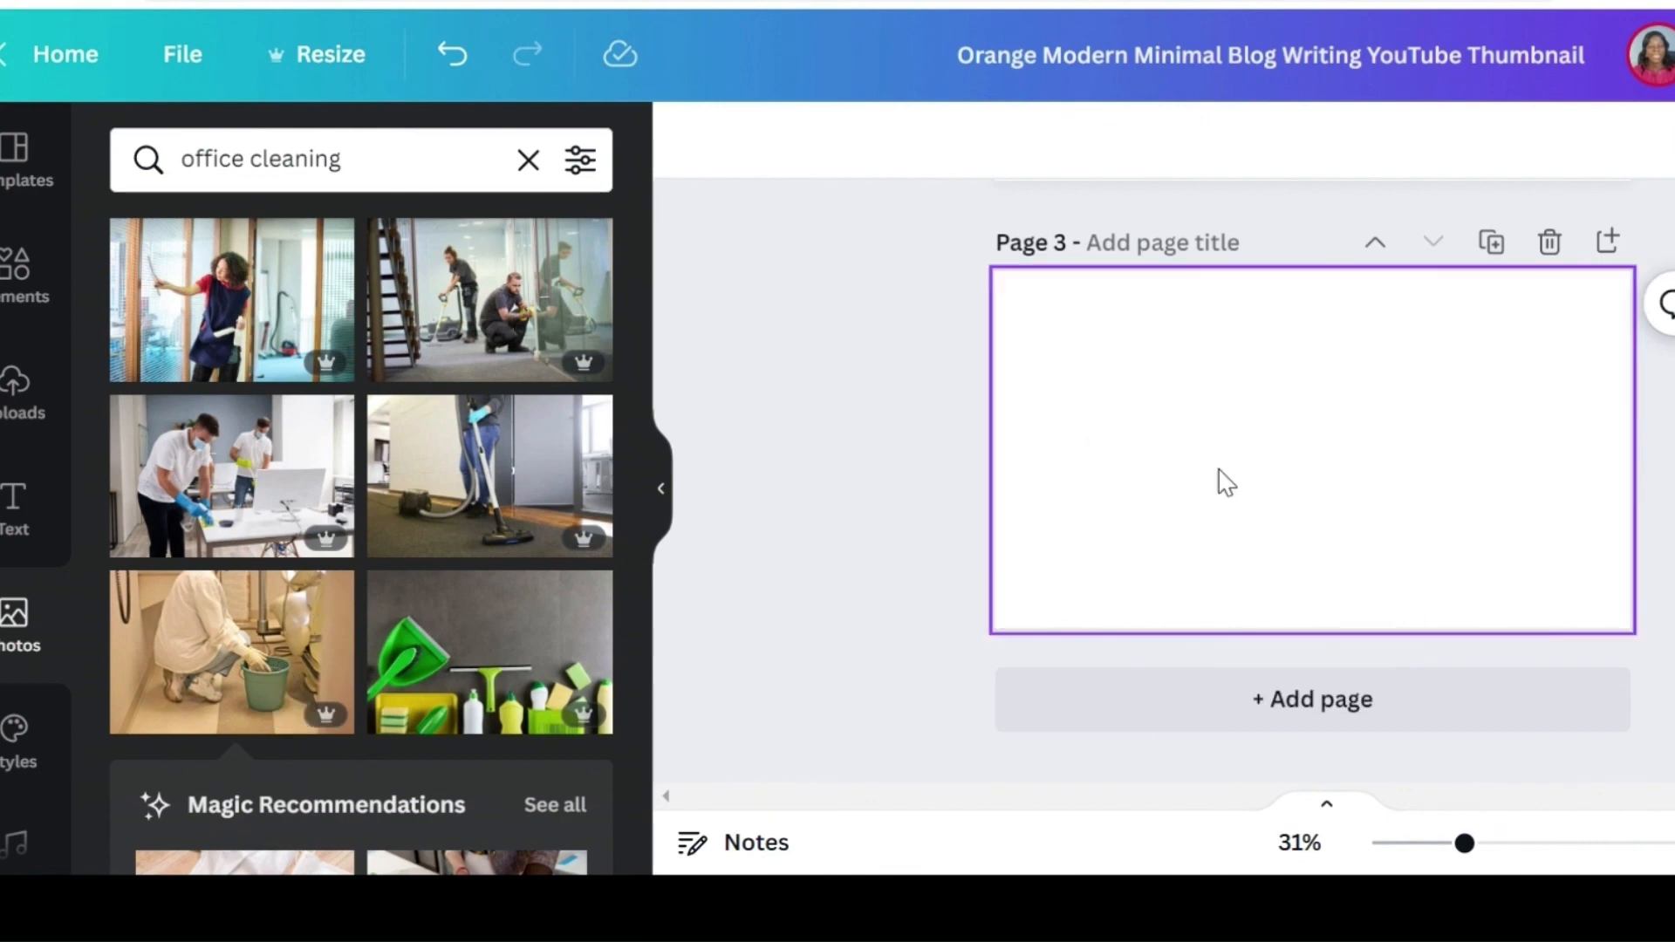
Step: Place the green cleaning supplies photo on page 3 and stretch it to fill the page
{"action": "left_click", "coordinate": [524, 651]}
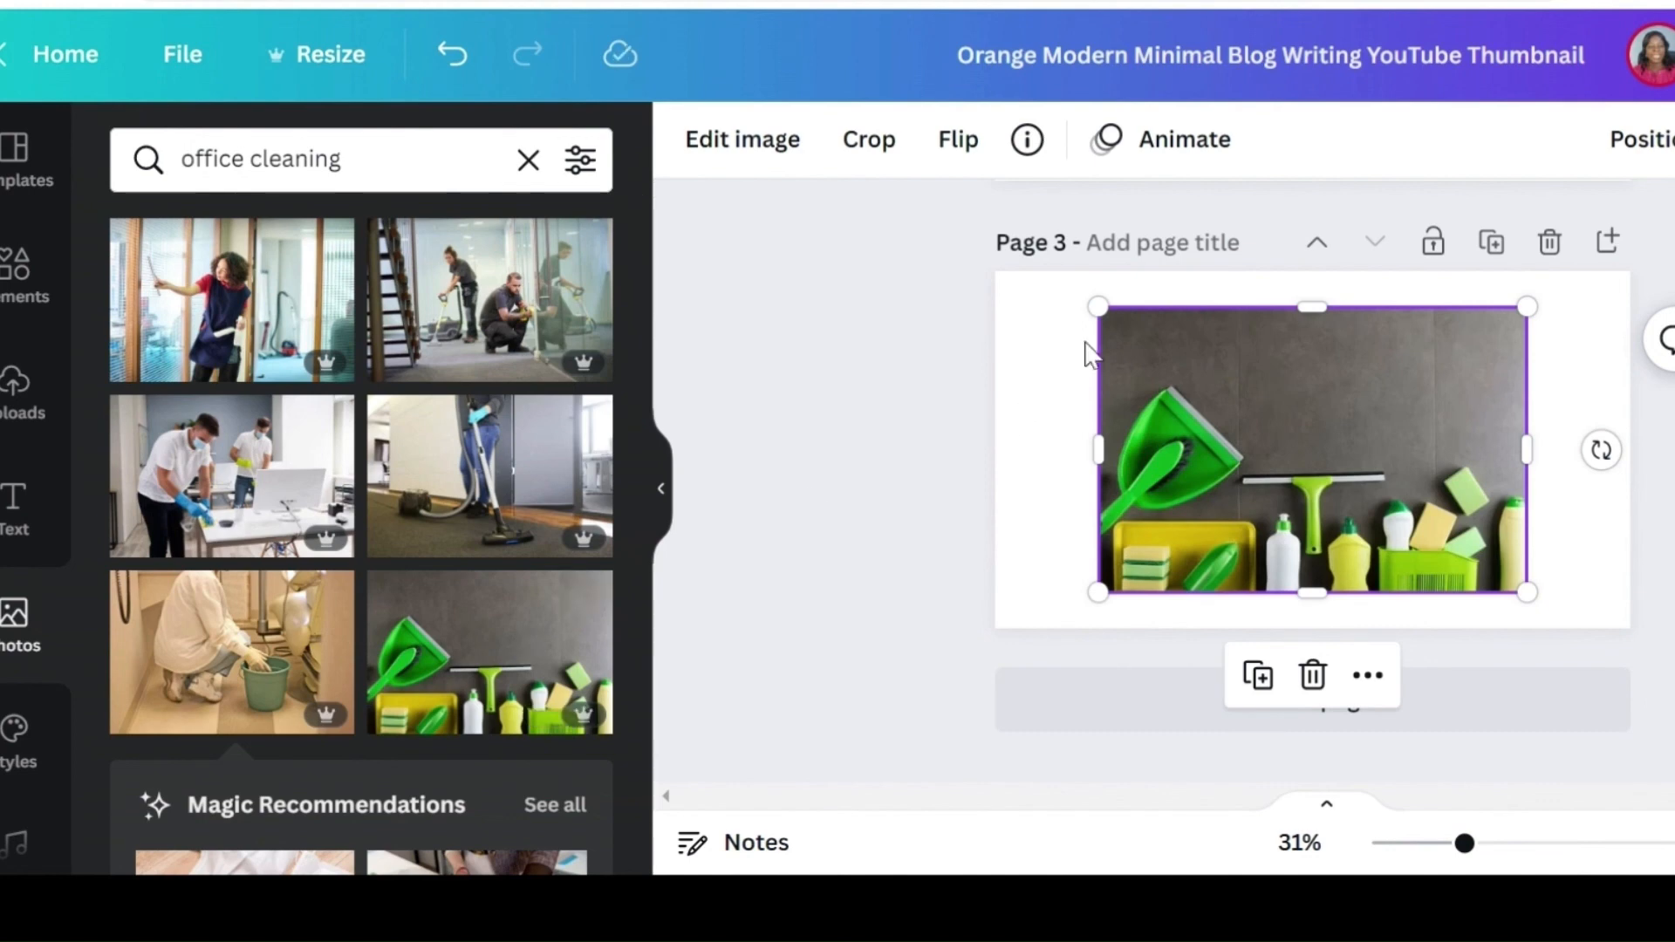
{"action": "left_click_drag", "start_coordinate": [1097, 307], "coordinate": [1024, 299]}
{"action": "left_click_drag", "start_coordinate": [1044, 440], "coordinate": [999, 447]}
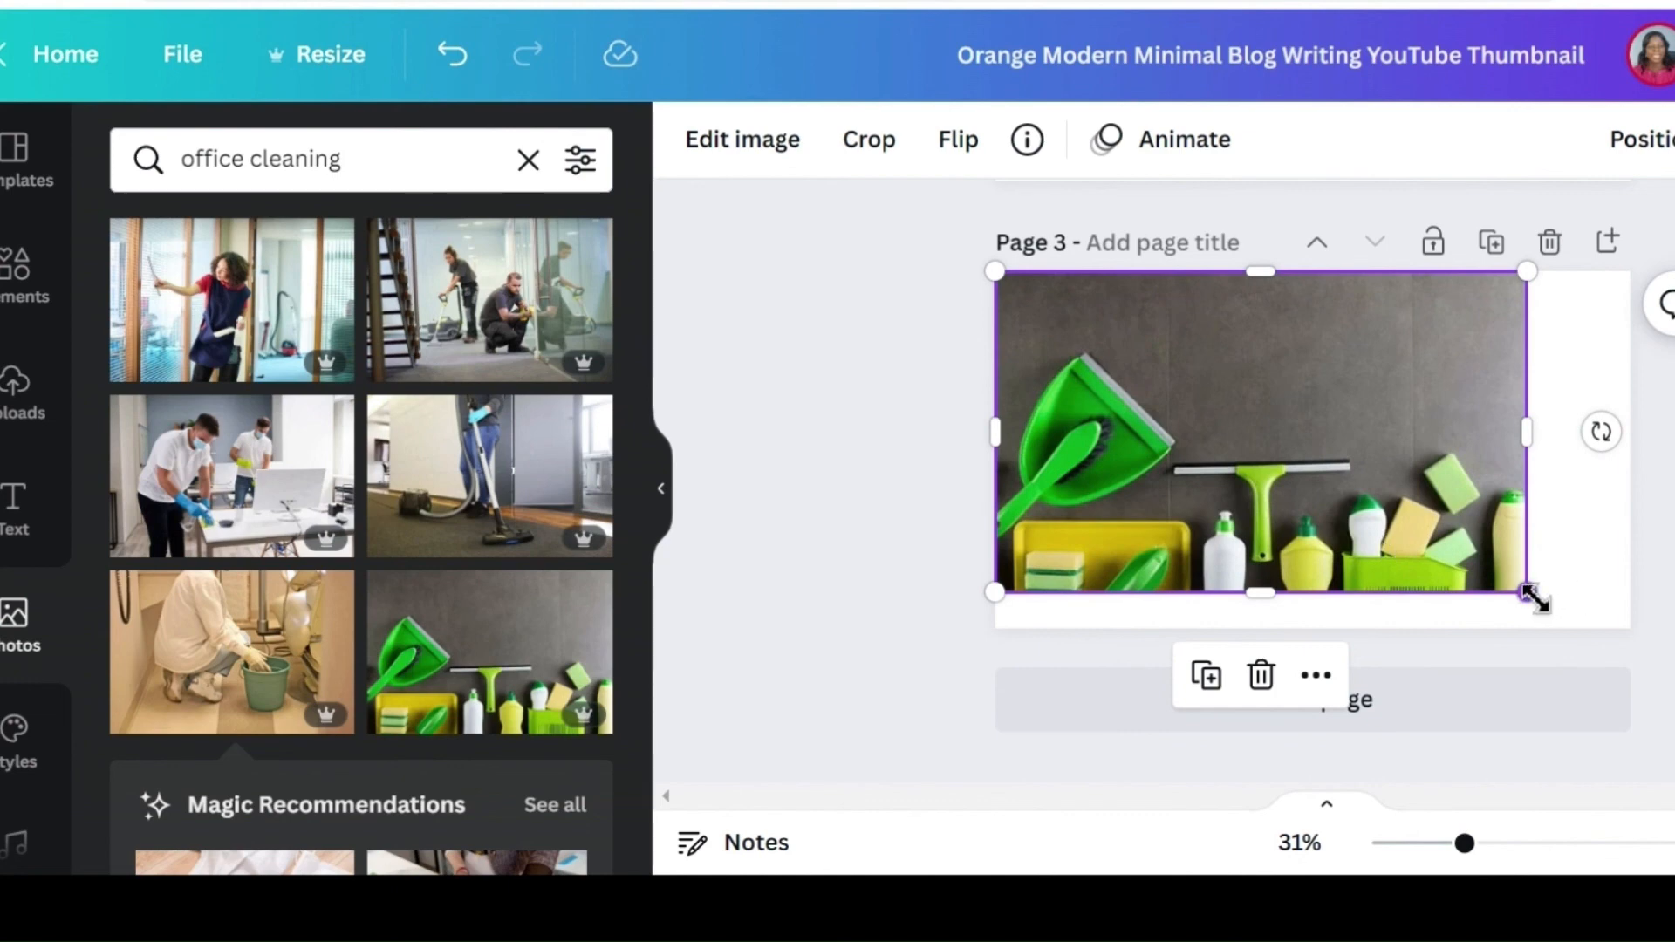
{"action": "left_click_drag", "start_coordinate": [1534, 599], "coordinate": [1588, 626]}
{"action": "left_click_drag", "start_coordinate": [1586, 449], "coordinate": [1636, 454]}
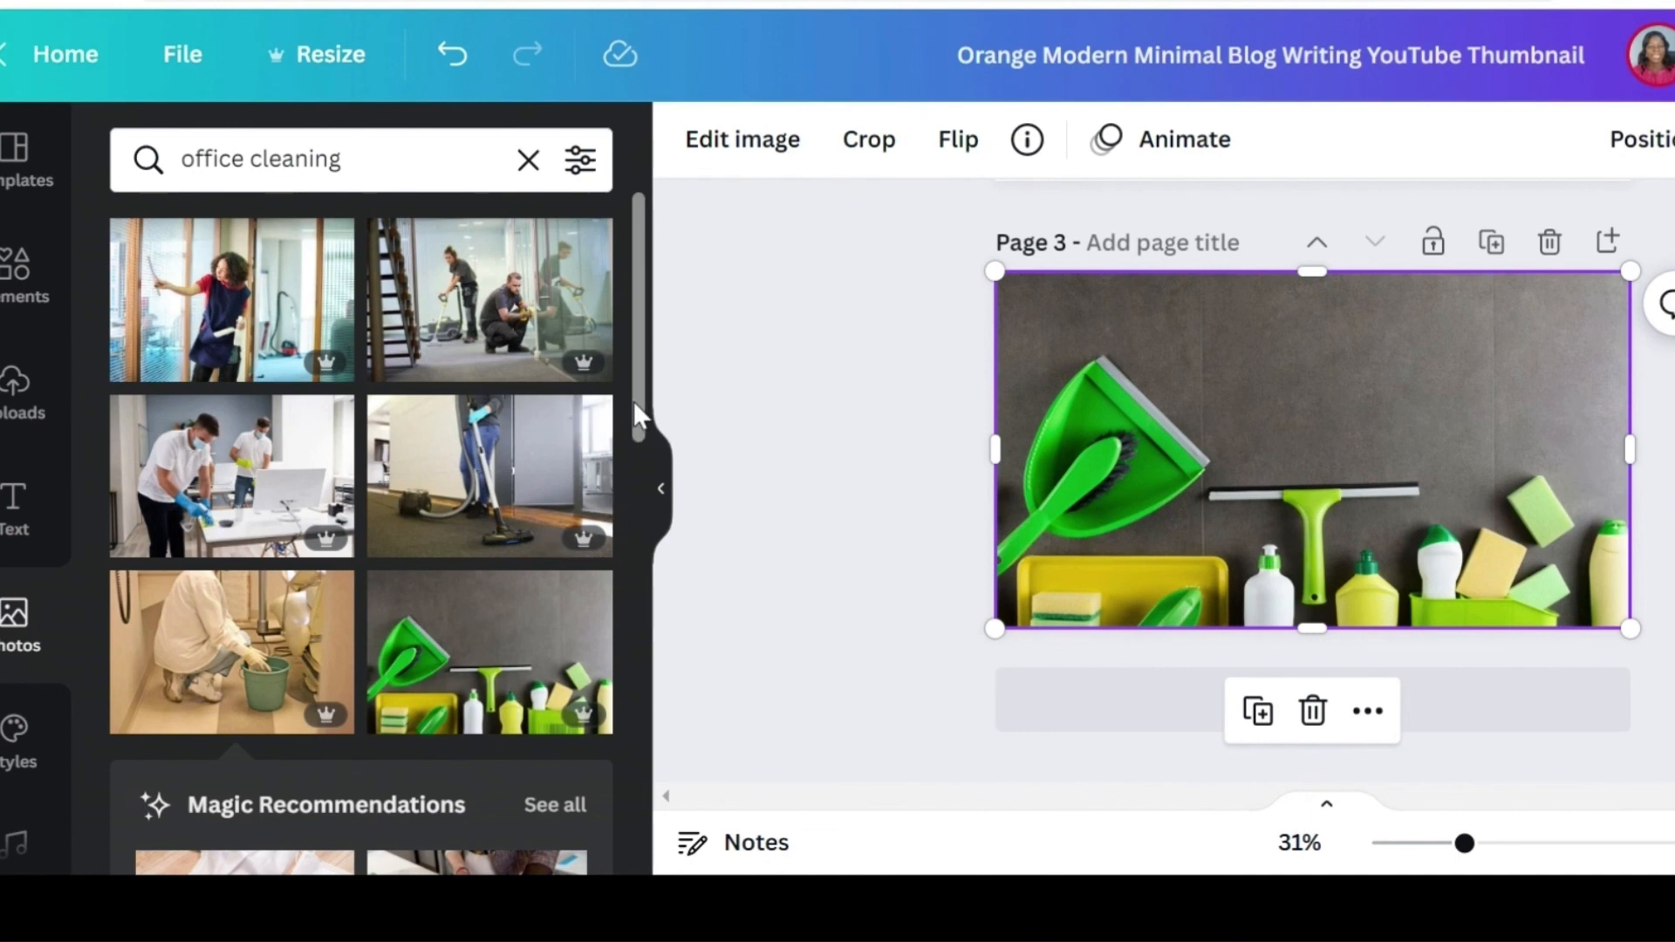
Step: Scroll through the office cleaning photo results to browse more images
{"action": "left_click_drag", "start_coordinate": [637, 414], "coordinate": [679, 791]}
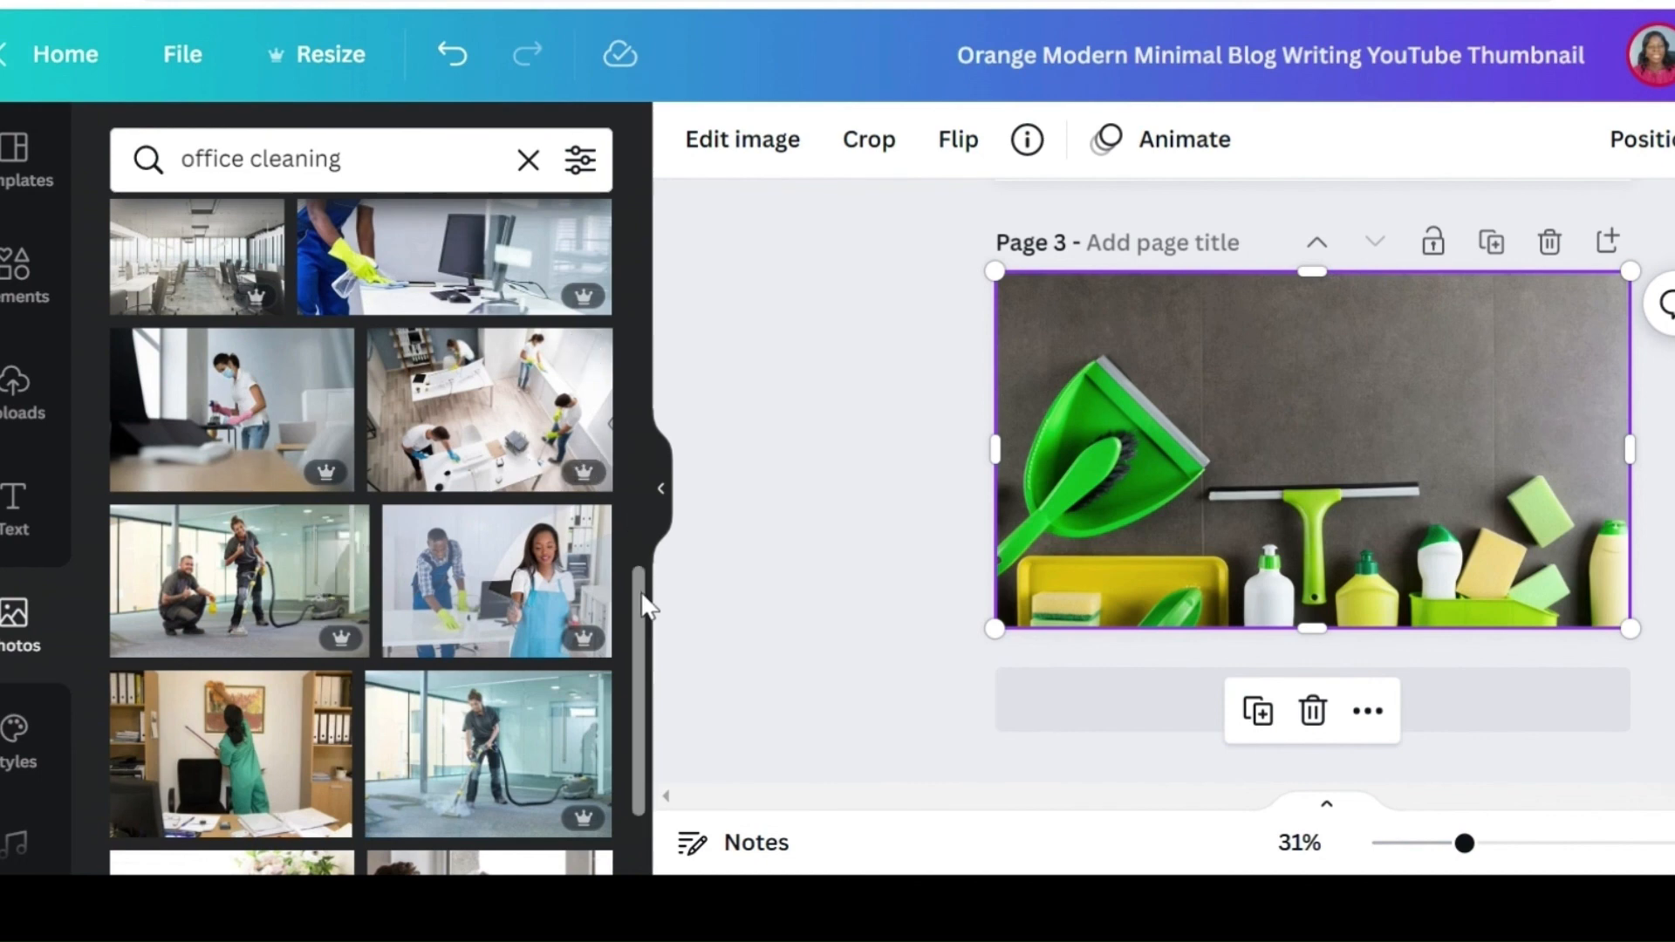
{"action": "scroll", "coordinate": [645, 604], "scroll_direction": "down", "scroll_amount": 5}
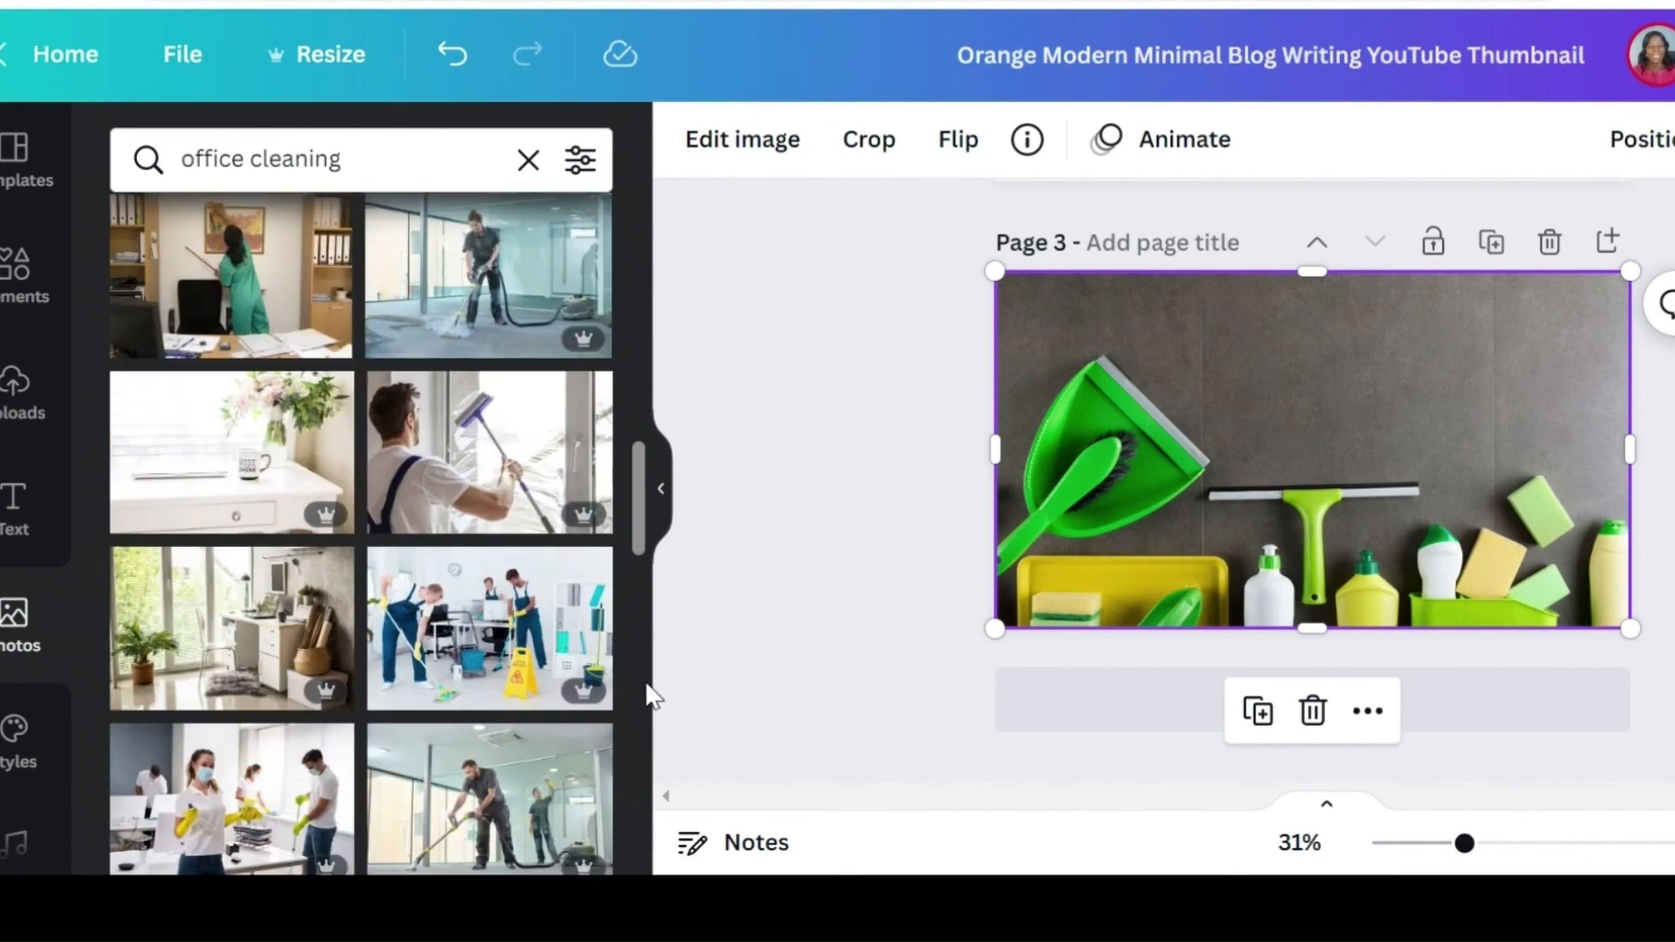
{"action": "scroll", "coordinate": [650, 698], "scroll_direction": "down", "scroll_amount": 4}
{"action": "scroll", "coordinate": [650, 729], "scroll_direction": "down", "scroll_amount": 1}
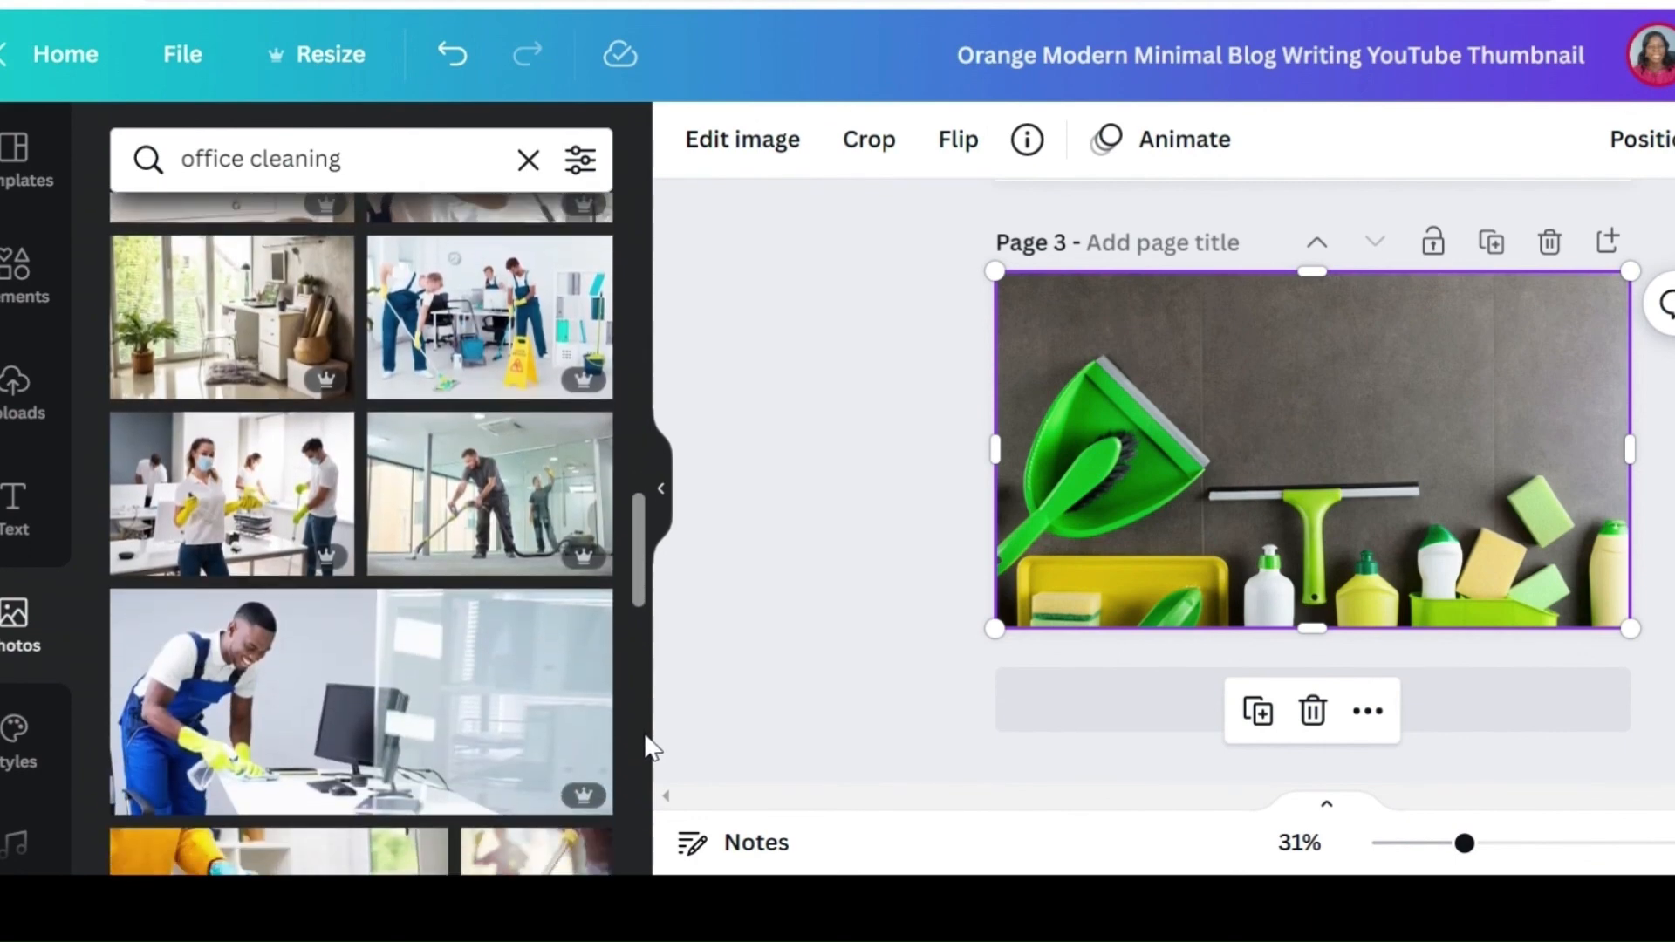
{"action": "scroll", "coordinate": [648, 733], "scroll_direction": "up", "scroll_amount": 2}
{"action": "scroll", "coordinate": [653, 750], "scroll_direction": "down", "scroll_amount": 4}
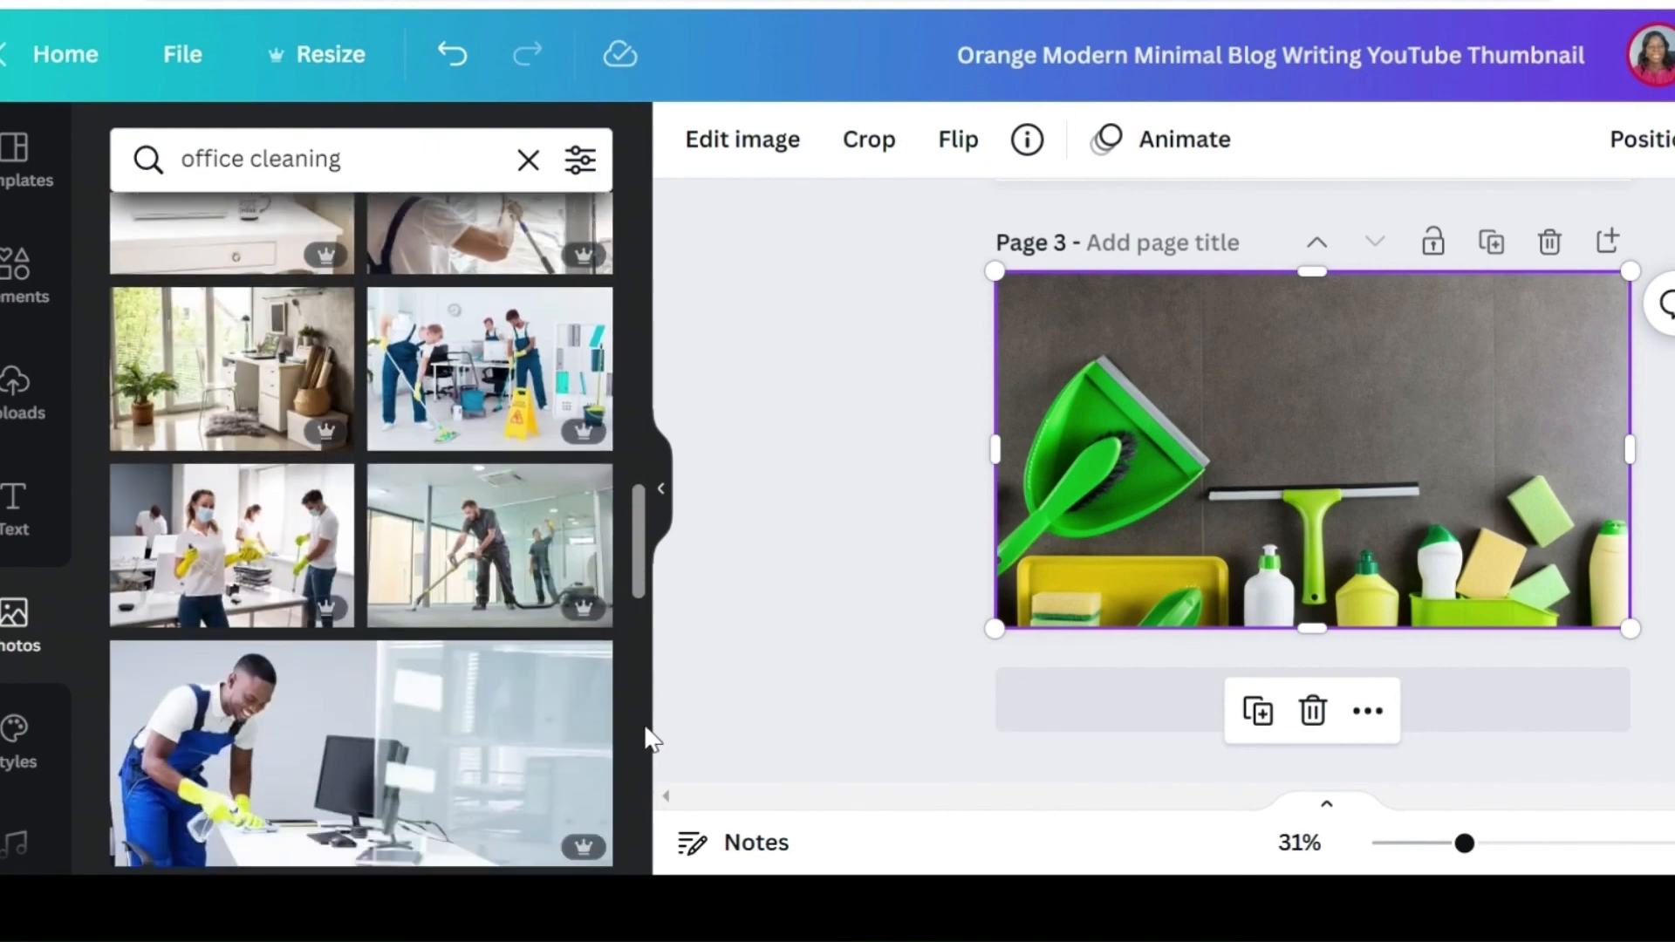
{"action": "left_click_drag", "start_coordinate": [652, 768], "coordinate": [643, 403]}
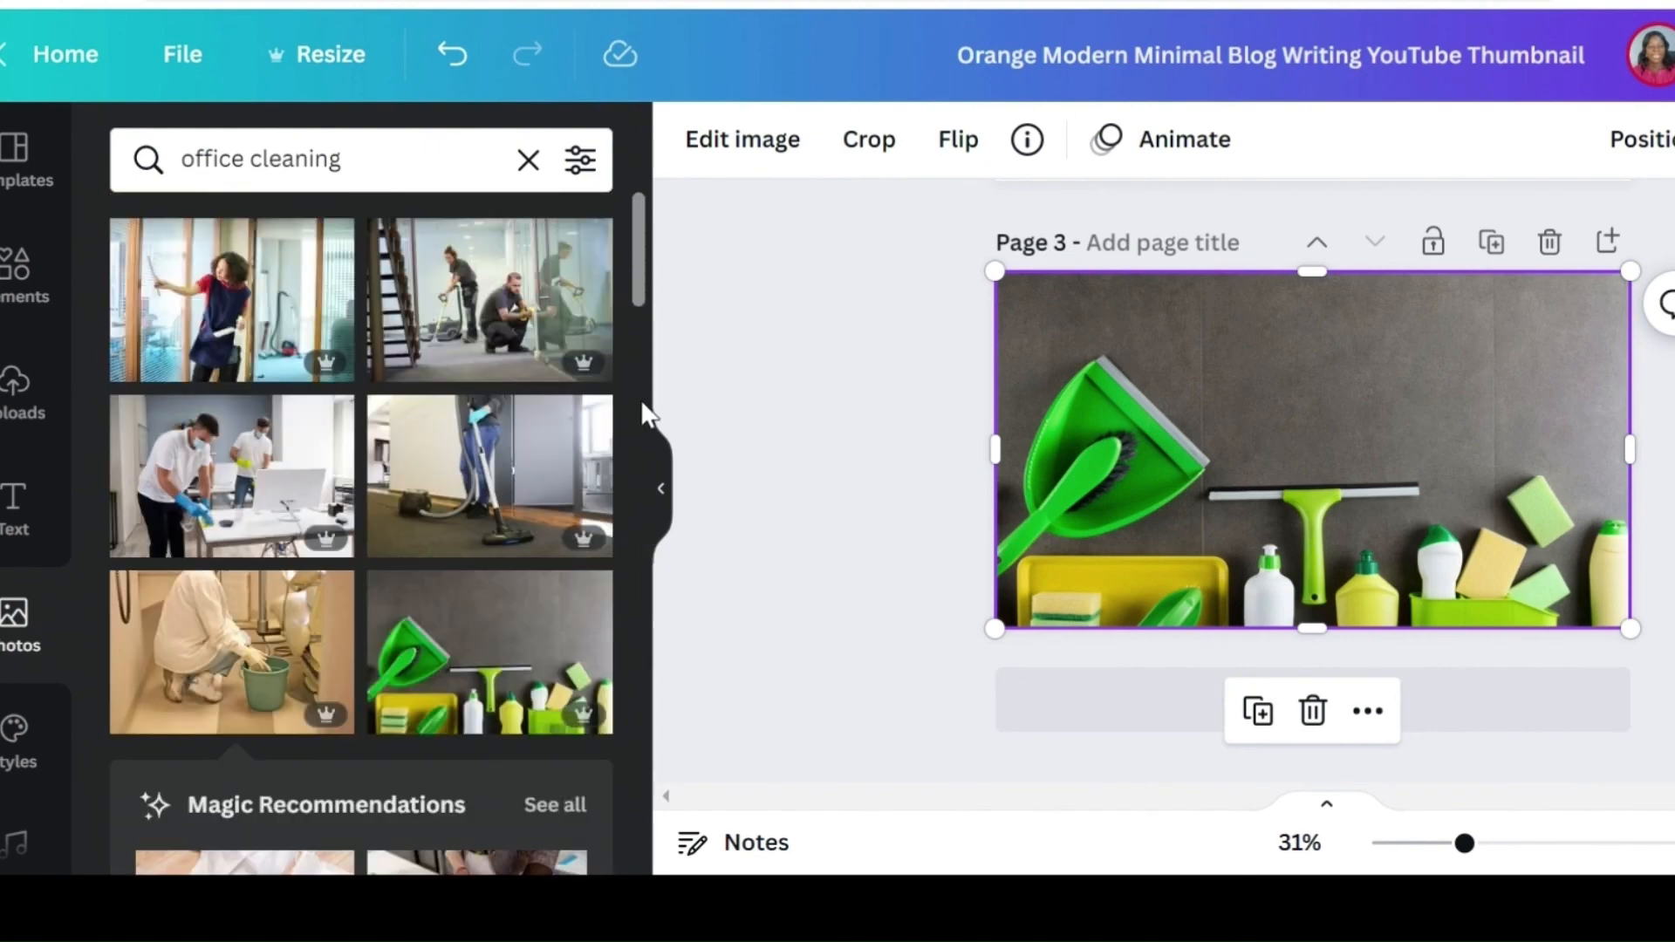